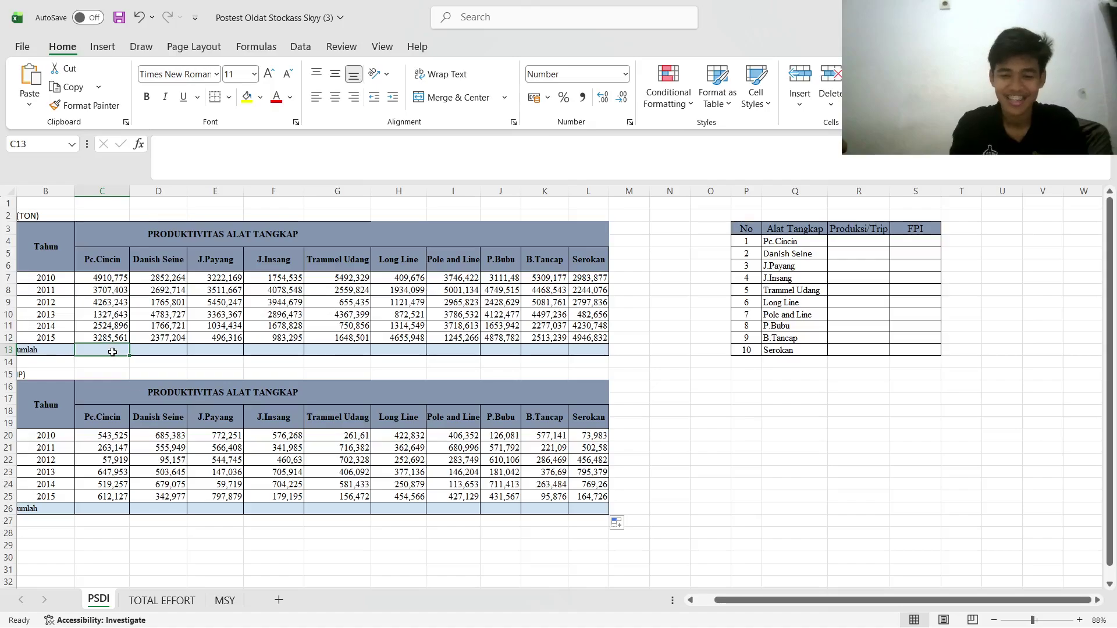
Total the Pc.Cincin production in C13 with =SUM(C7:C12) and fill the formula across the row to L13
text(=SUm)
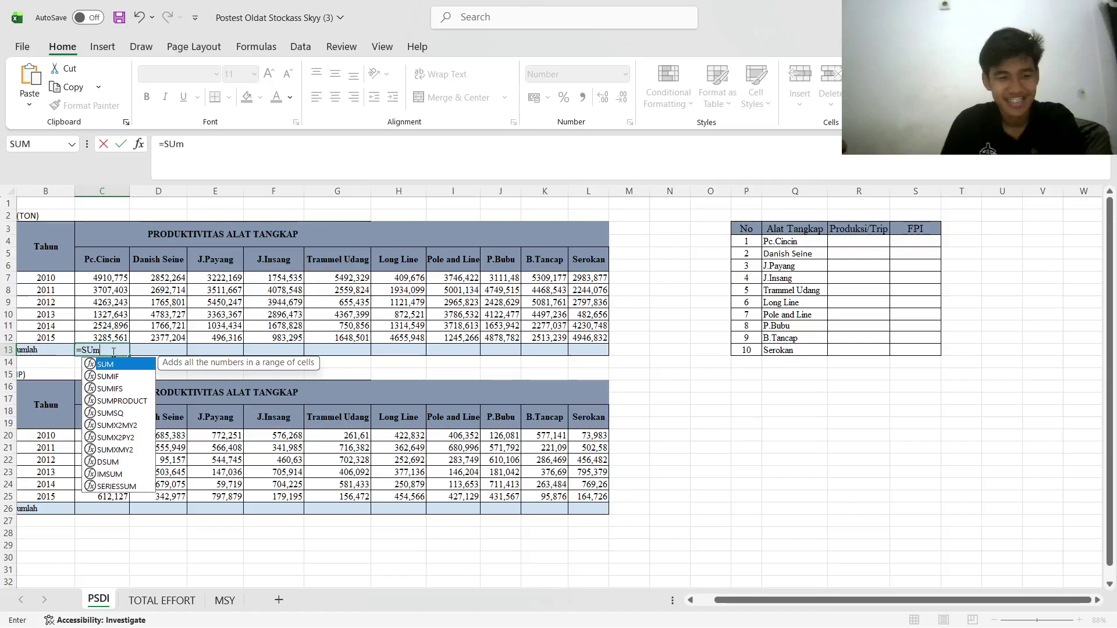
key(Return)
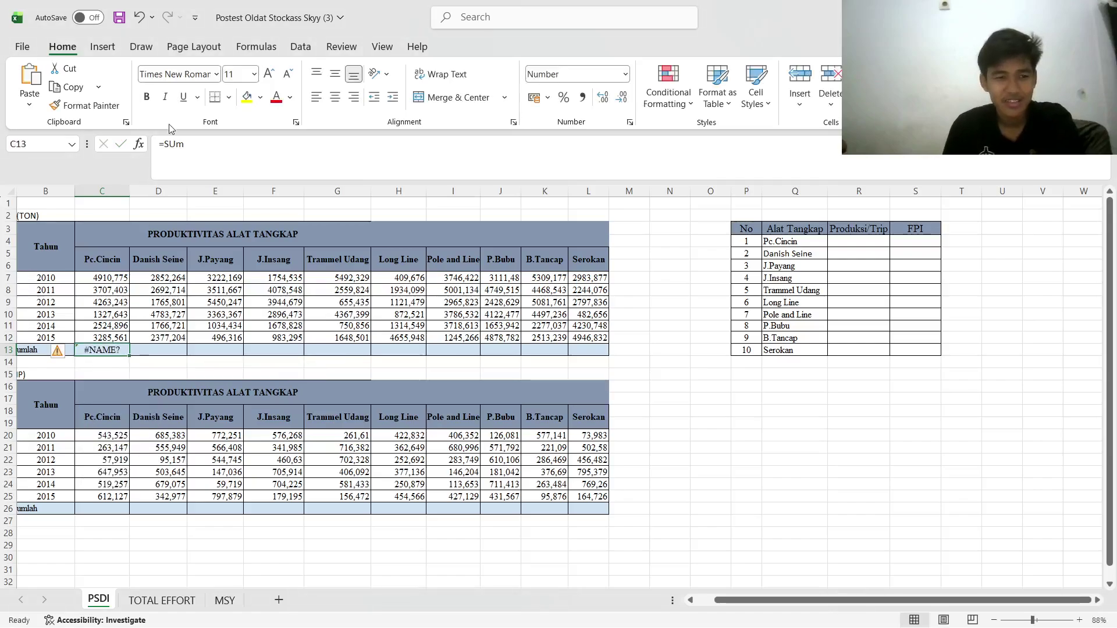
click(188, 147)
key(BackSpace)
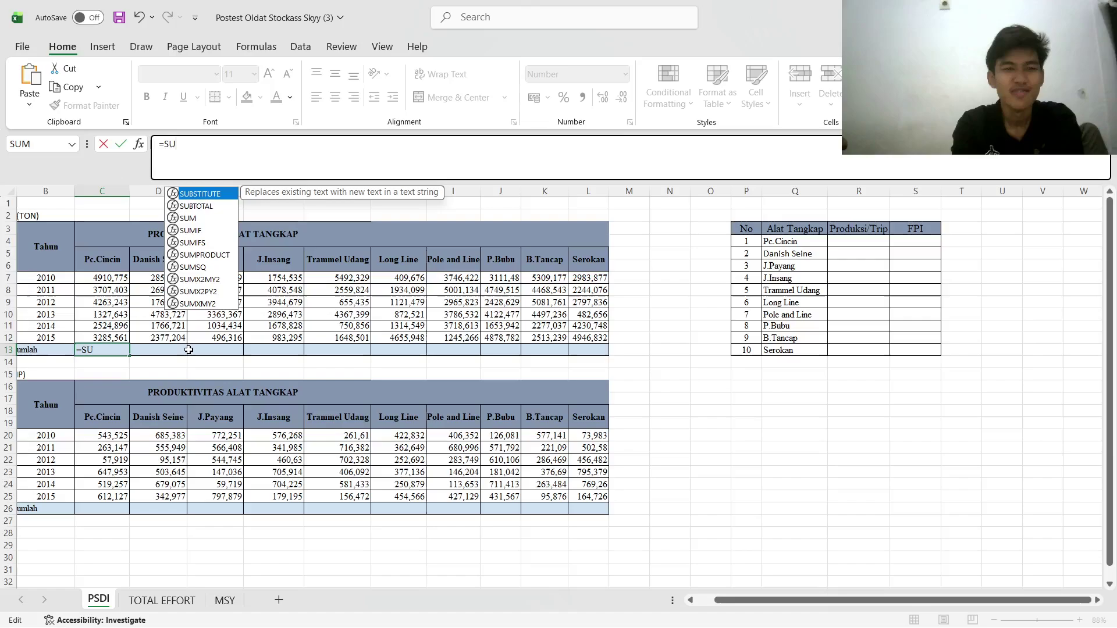
double_click(187, 219)
drag(125, 279, 115, 348)
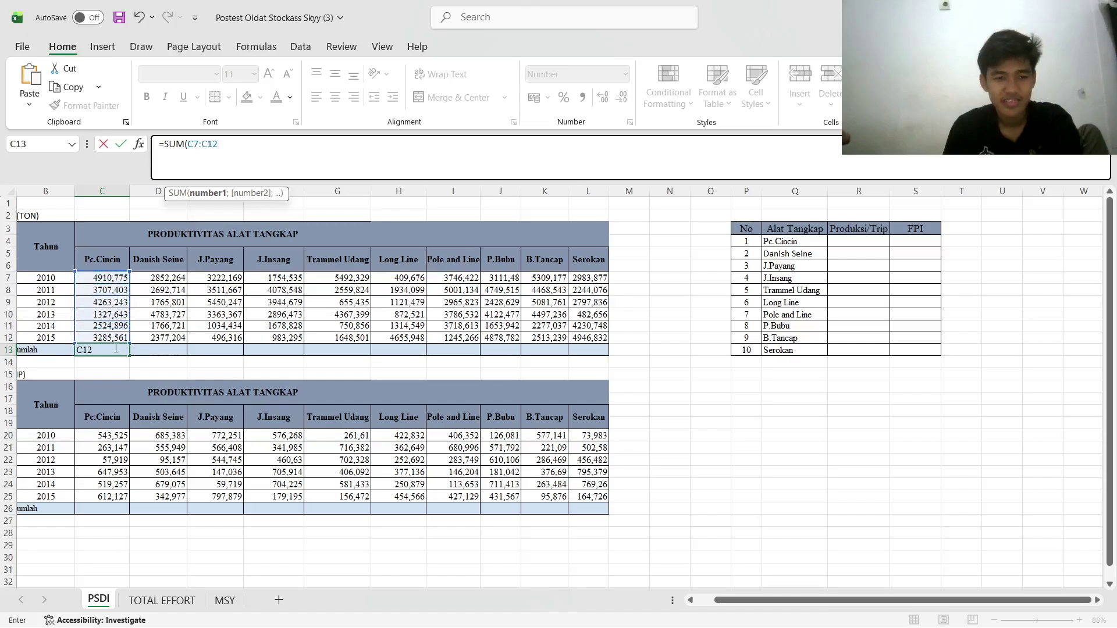
key(Return)
click(122, 347)
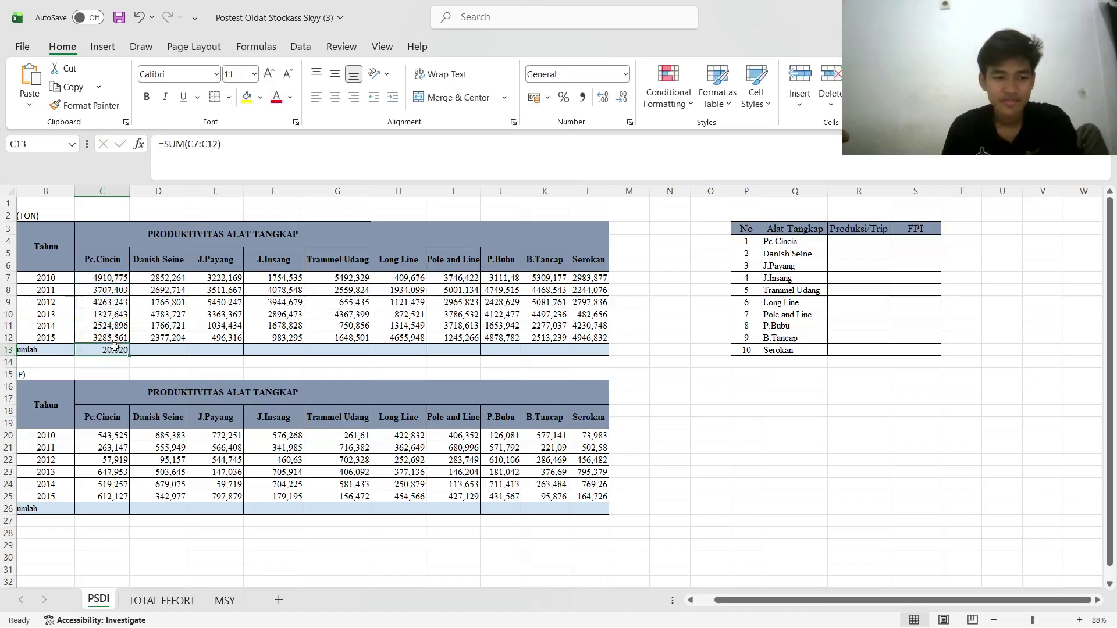
drag(125, 352, 592, 359)
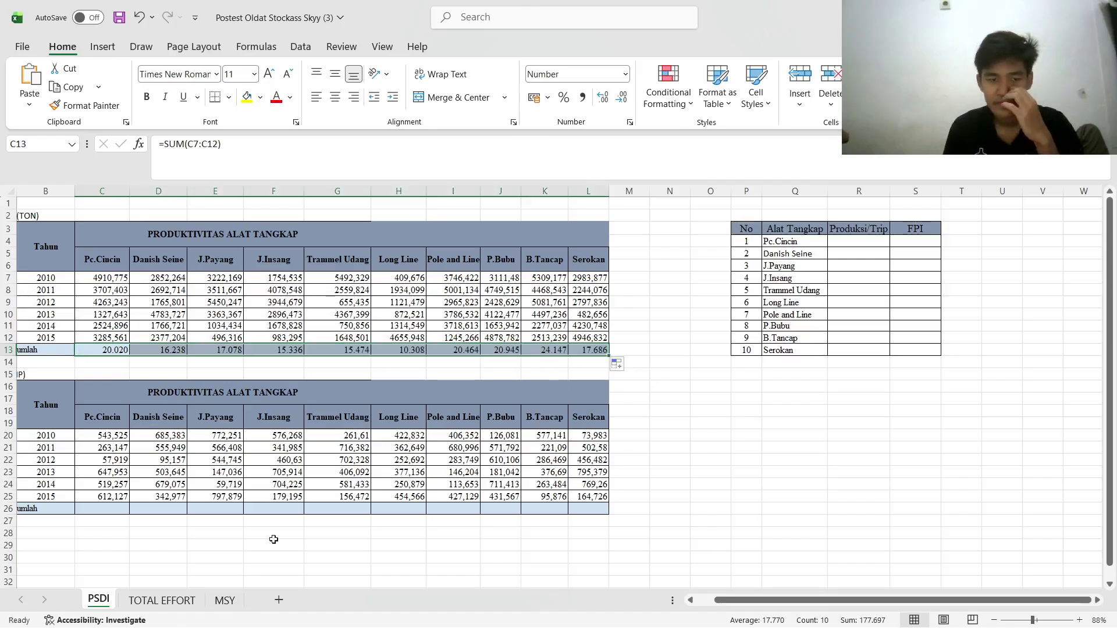
Total the Pc.Cincin trips in C26 with =SUM(C20:C25) and fill the formula across the row to L26
click(121, 509)
text(=)
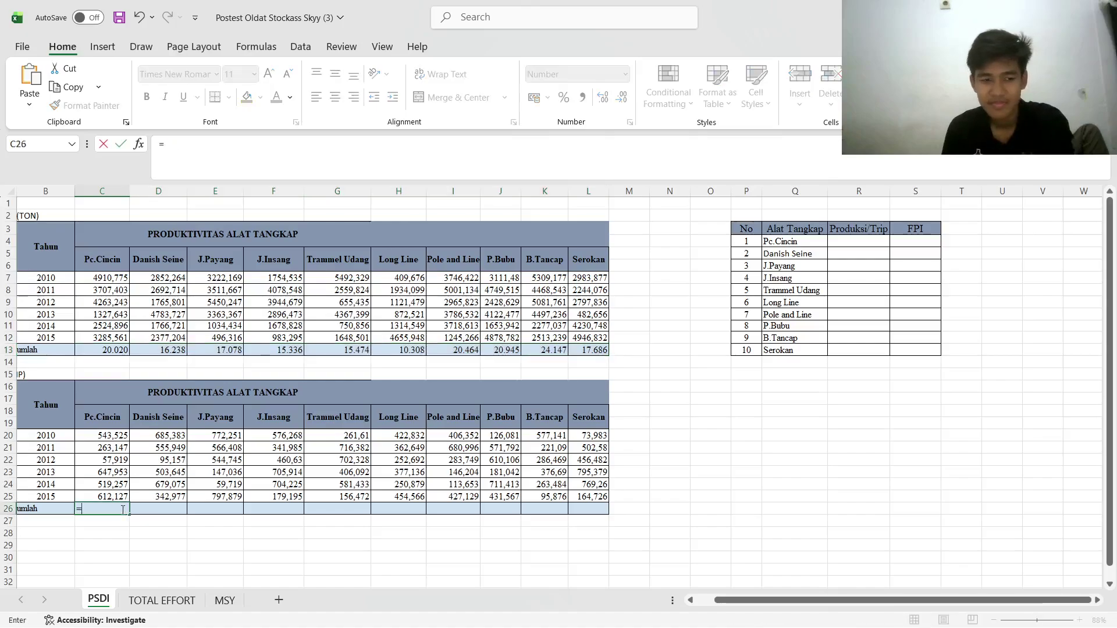
text(Sum)
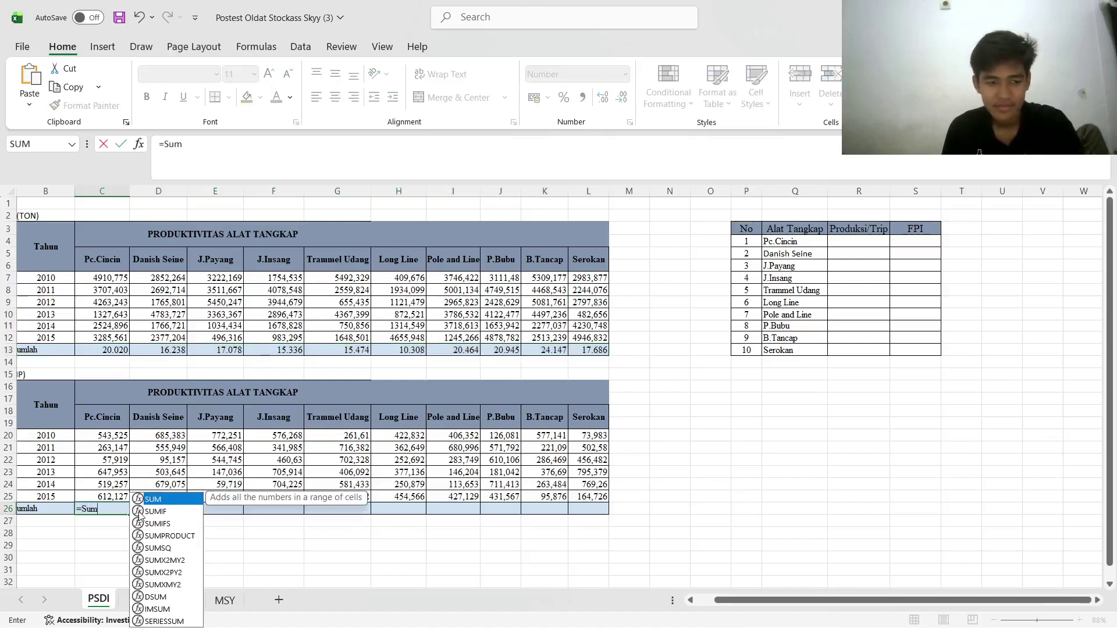
double_click(156, 499)
drag(119, 436, 131, 501)
key(ctrl+Return)
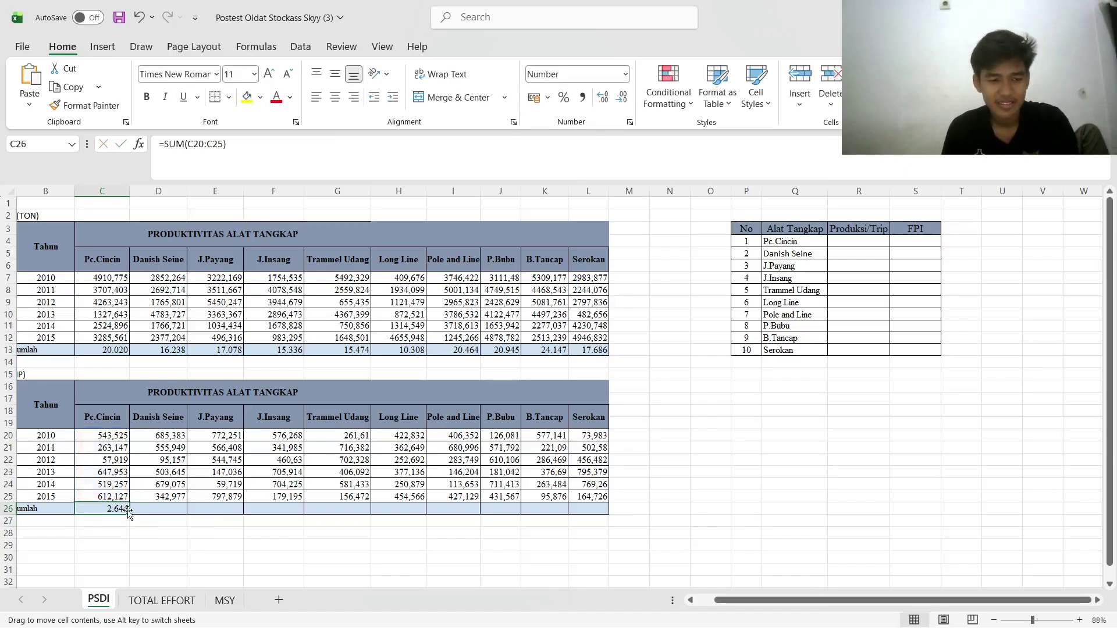
drag(128, 510, 602, 517)
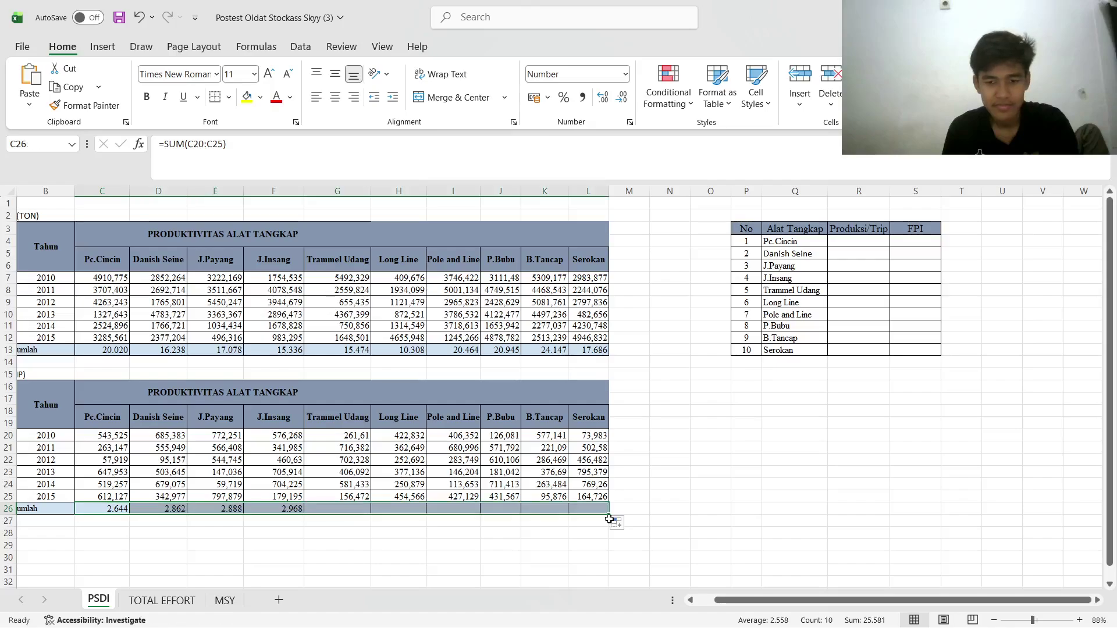
Sum the 2010 and 2011 production rows in M7 and M8, using C7:L7 and C8:L8
click(632, 280)
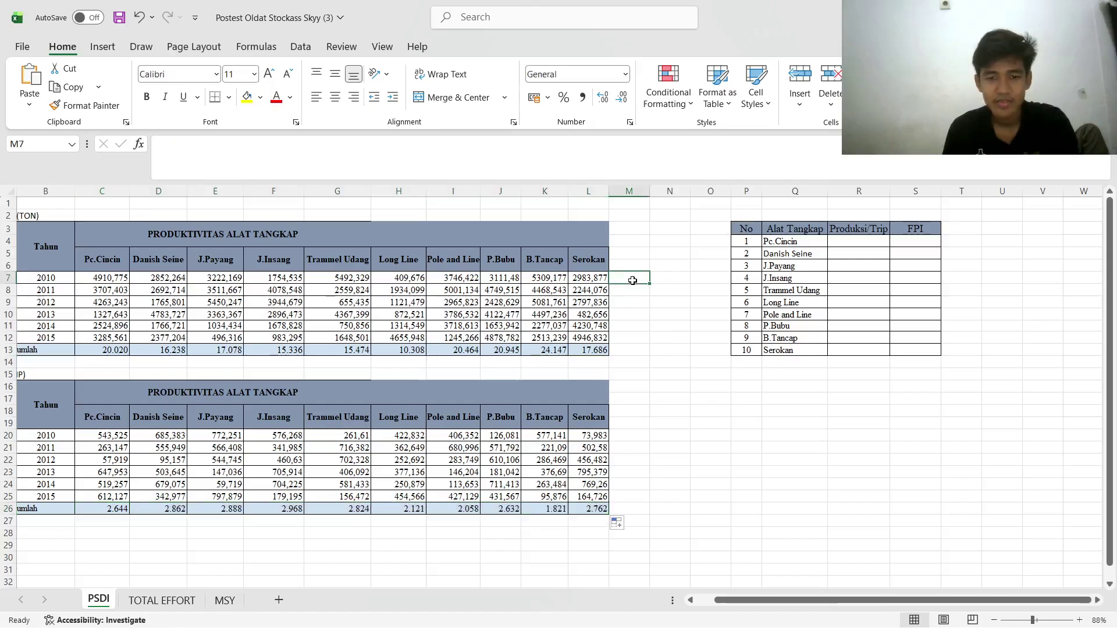
text(=SUM)
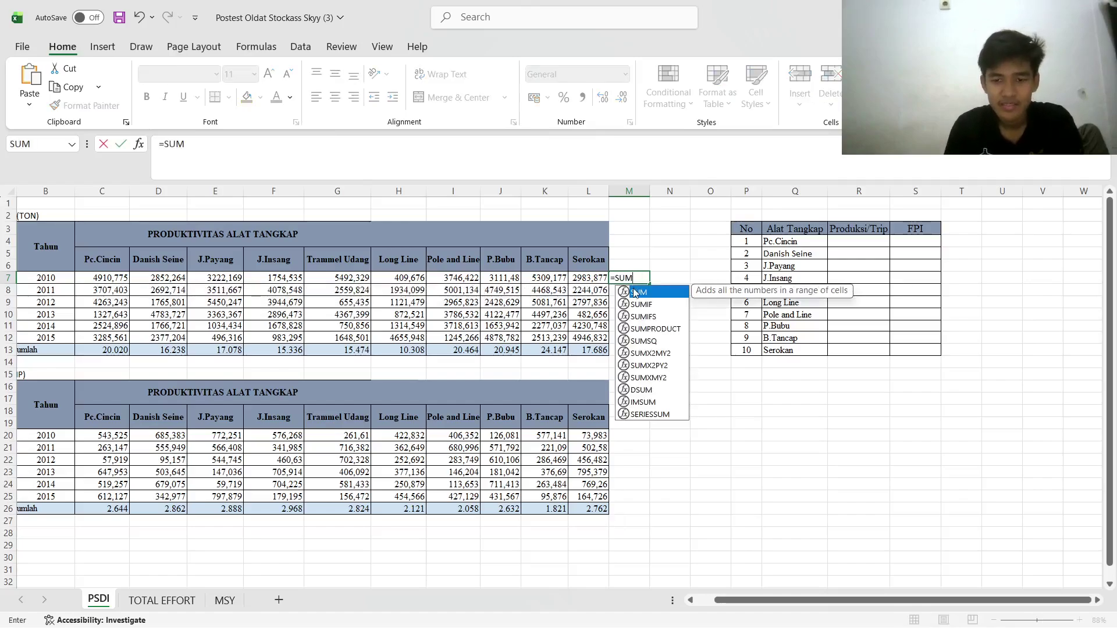
double_click(635, 293)
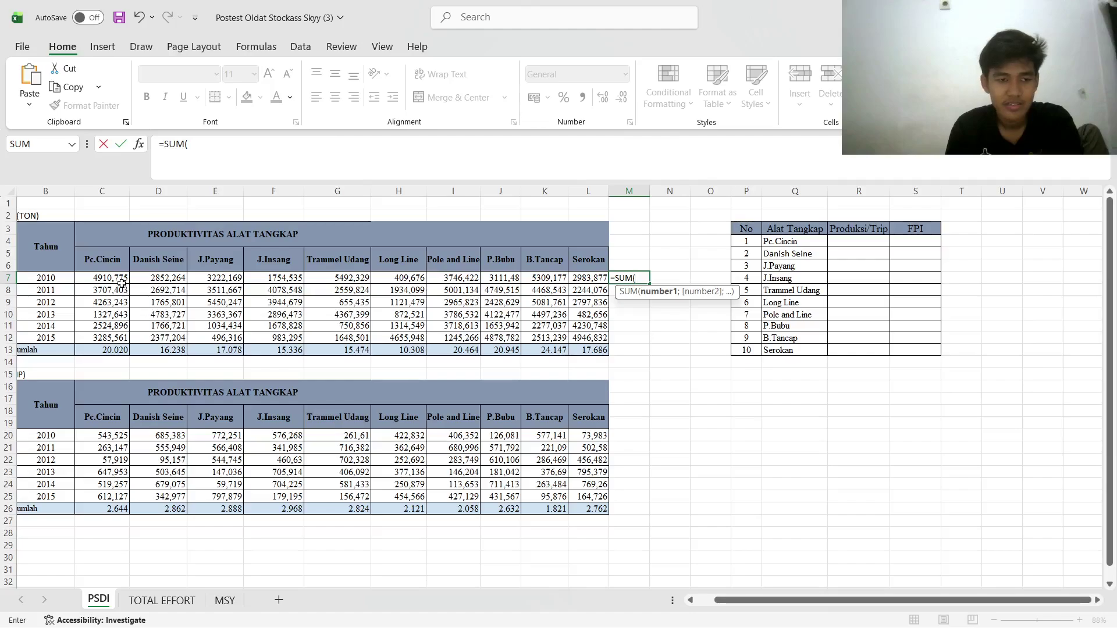
drag(121, 283, 597, 287)
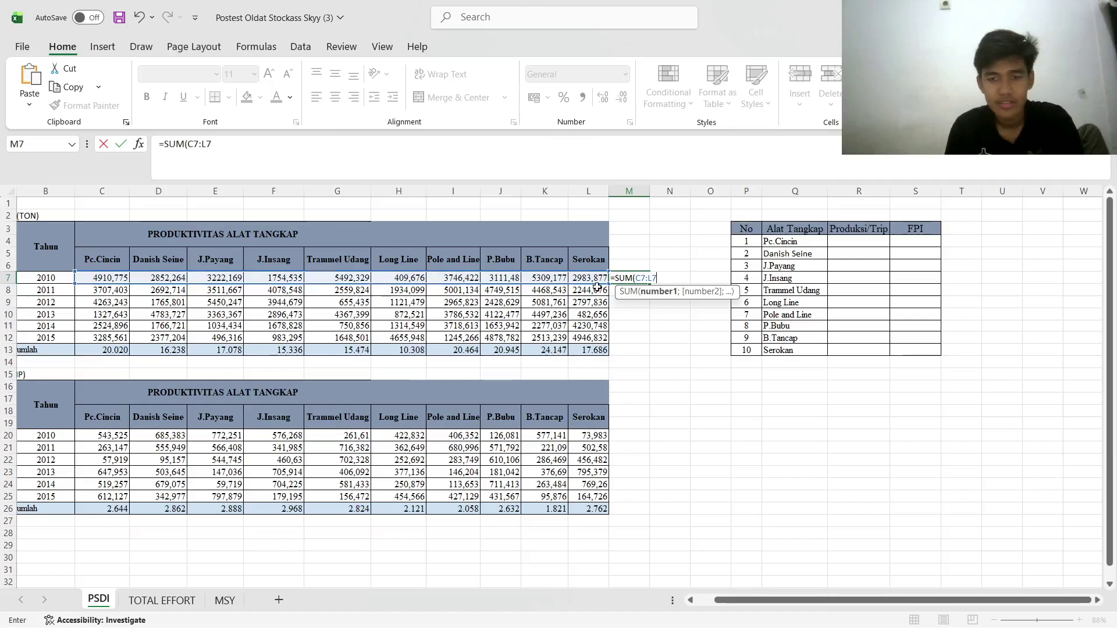
key(Return)
text(=sum)
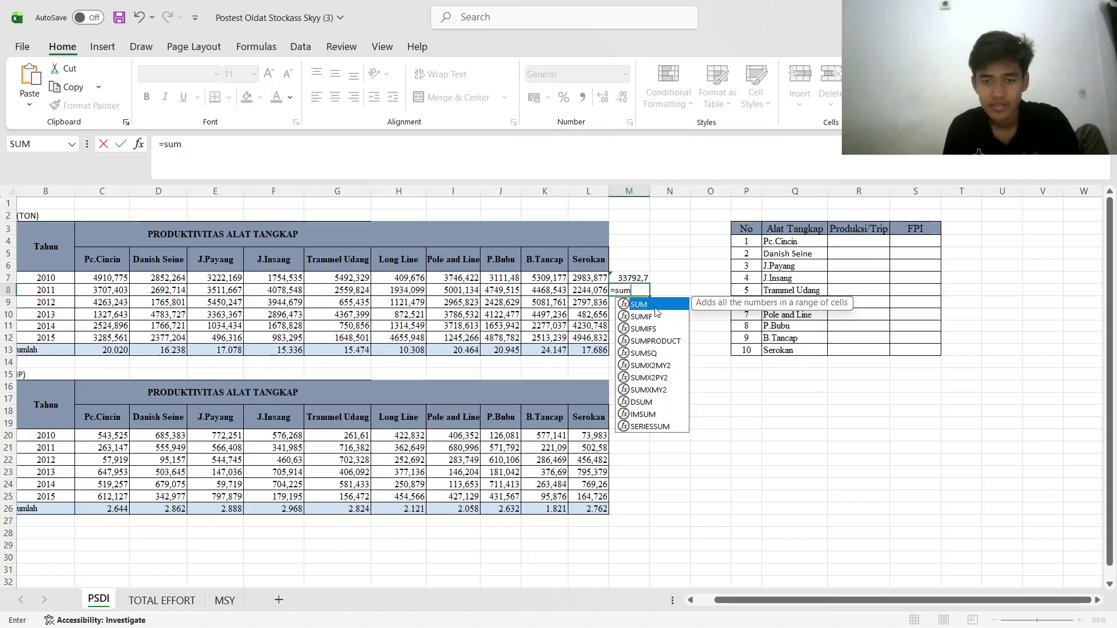
double_click(656, 306)
drag(89, 289, 596, 290)
key(Return)
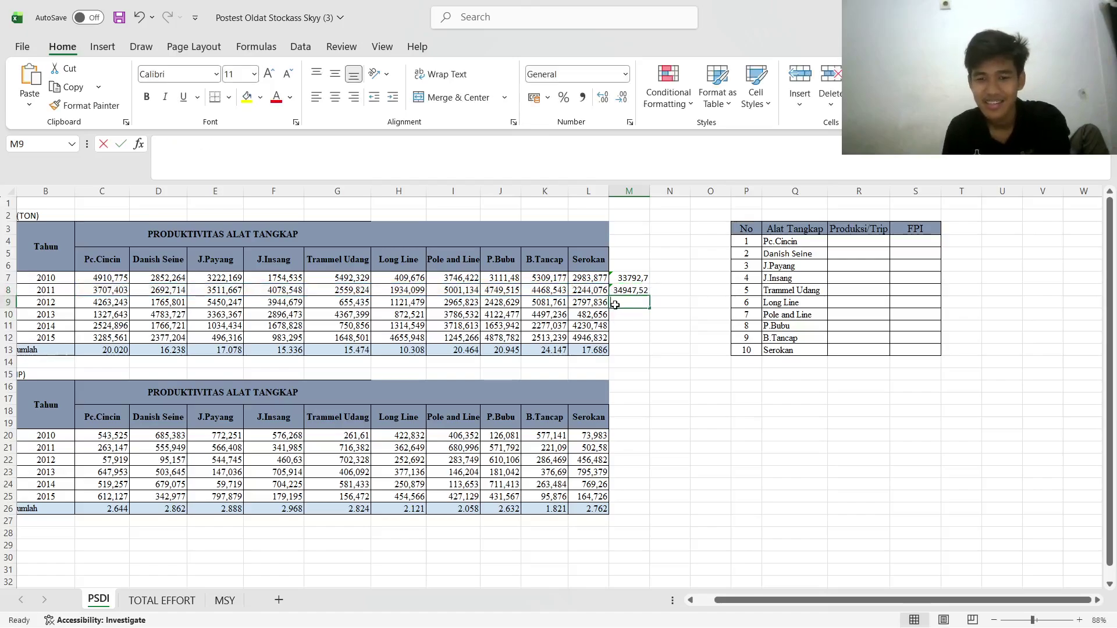
Sum the 2012 and 2013 production rows in M9 and M10, using C9:L9 and C10:L10
text(=sum)
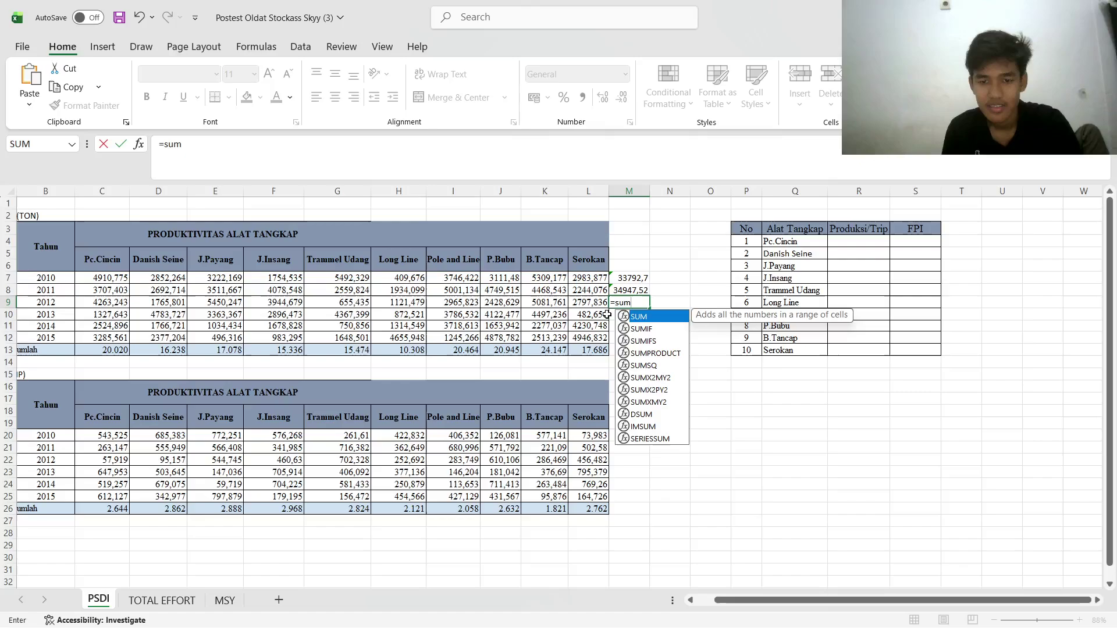
key(Tab)
drag(83, 298, 605, 307)
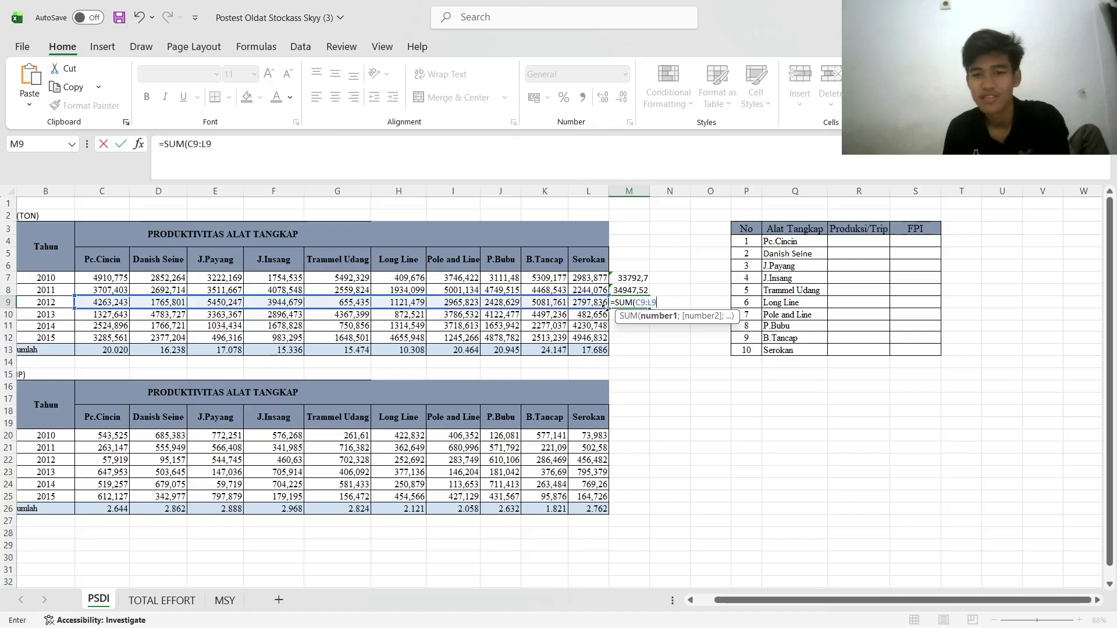
key(Return)
text(=sum)
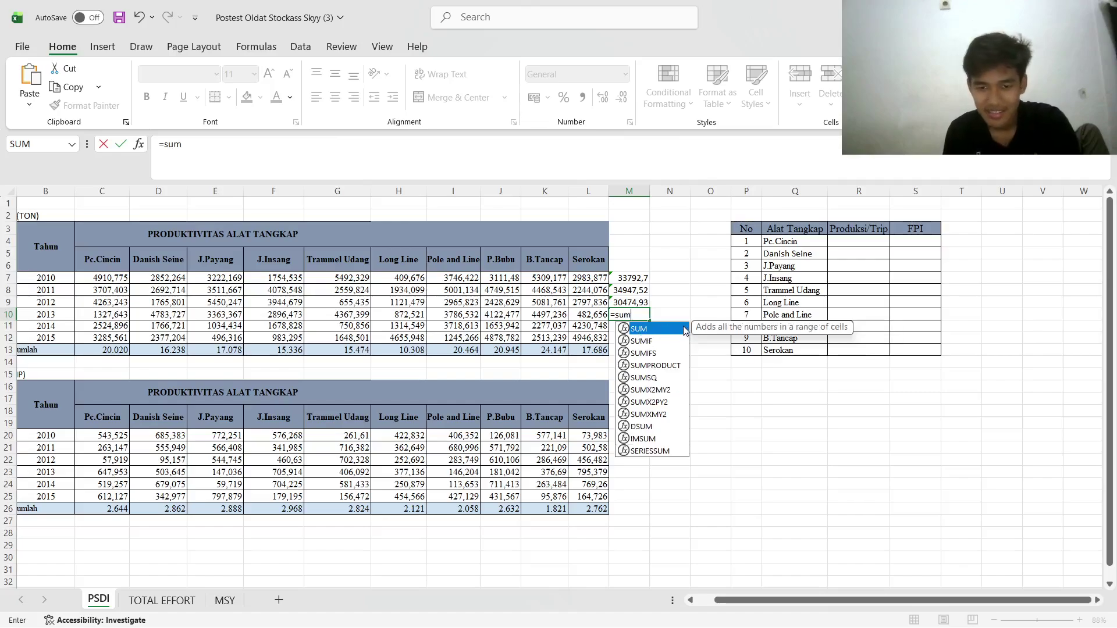
double_click(684, 329)
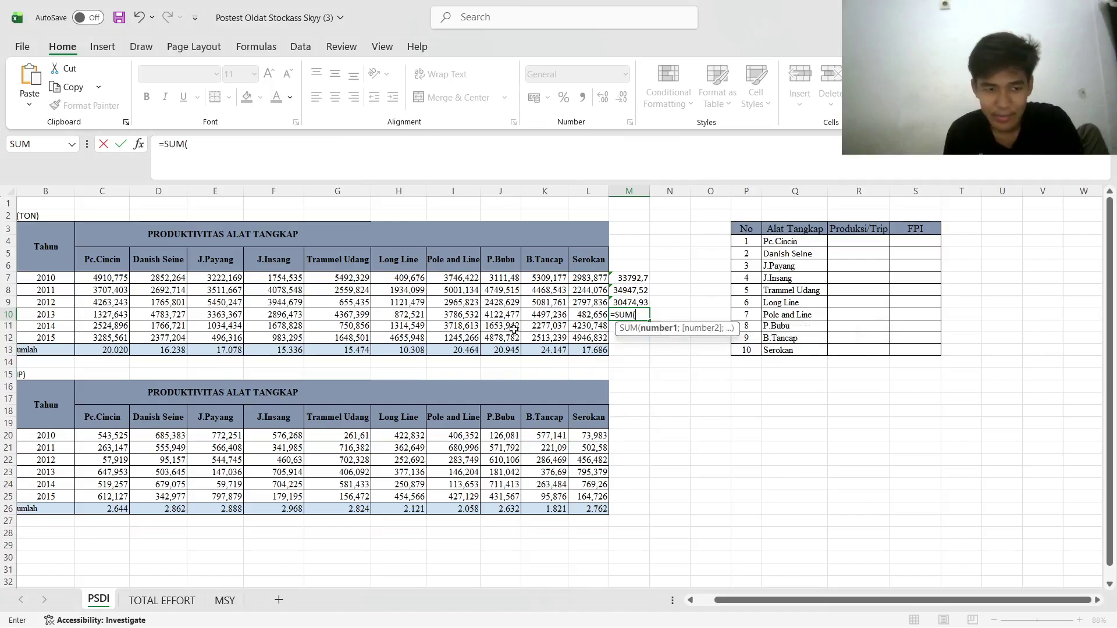
drag(91, 314, 600, 315)
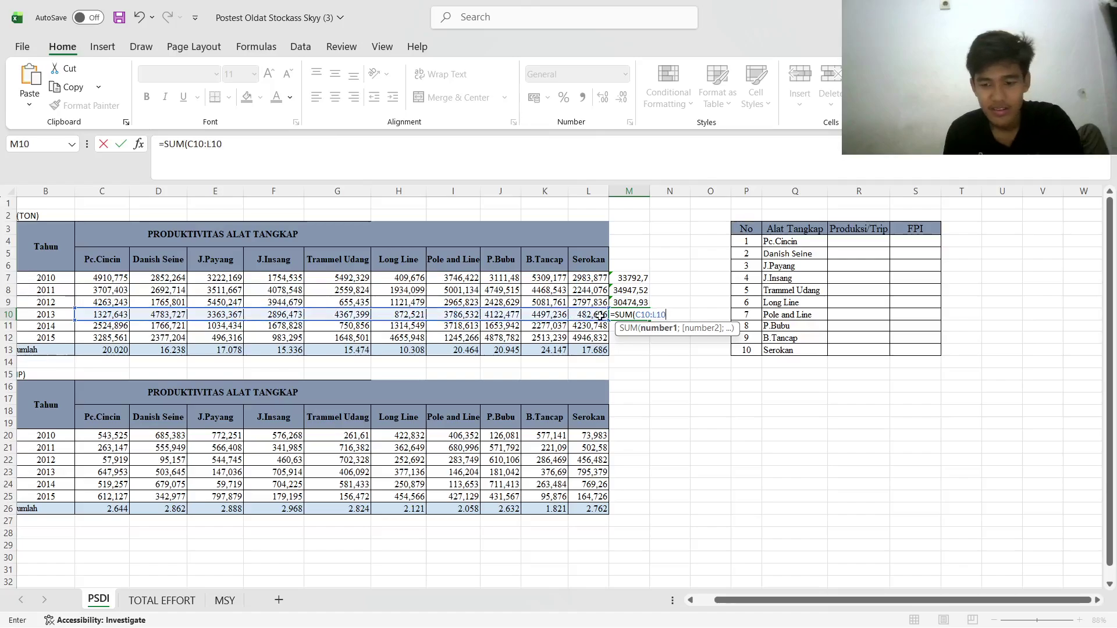
key(Return)
Sum the 2014 and 2015 production rows in M11 and M12, using C11:L11 and C12:L12
text(=sum)
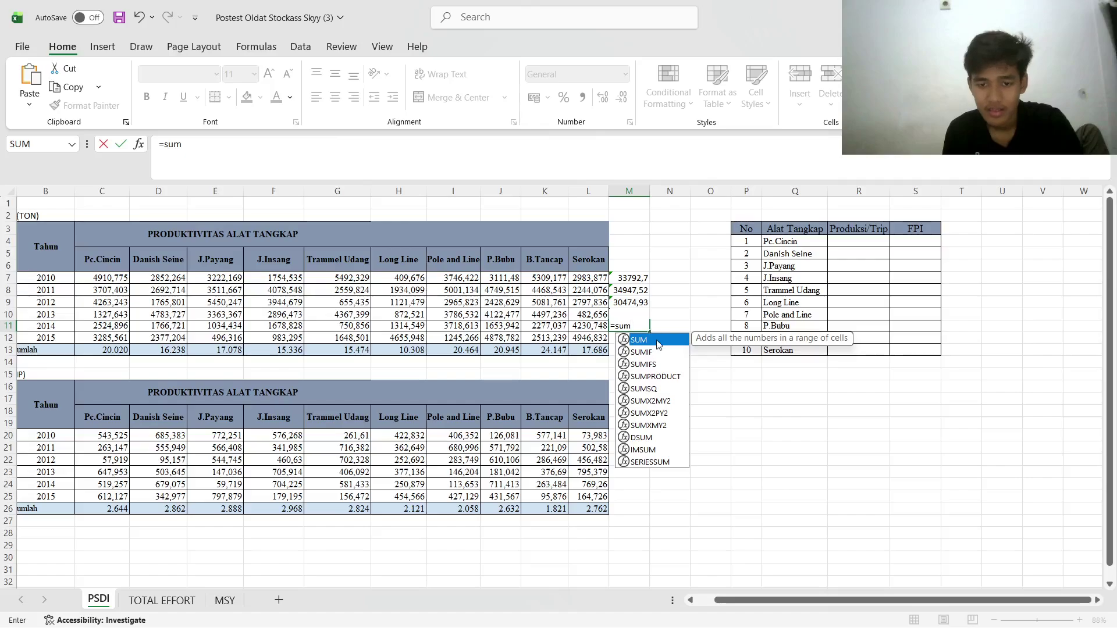
double_click(658, 344)
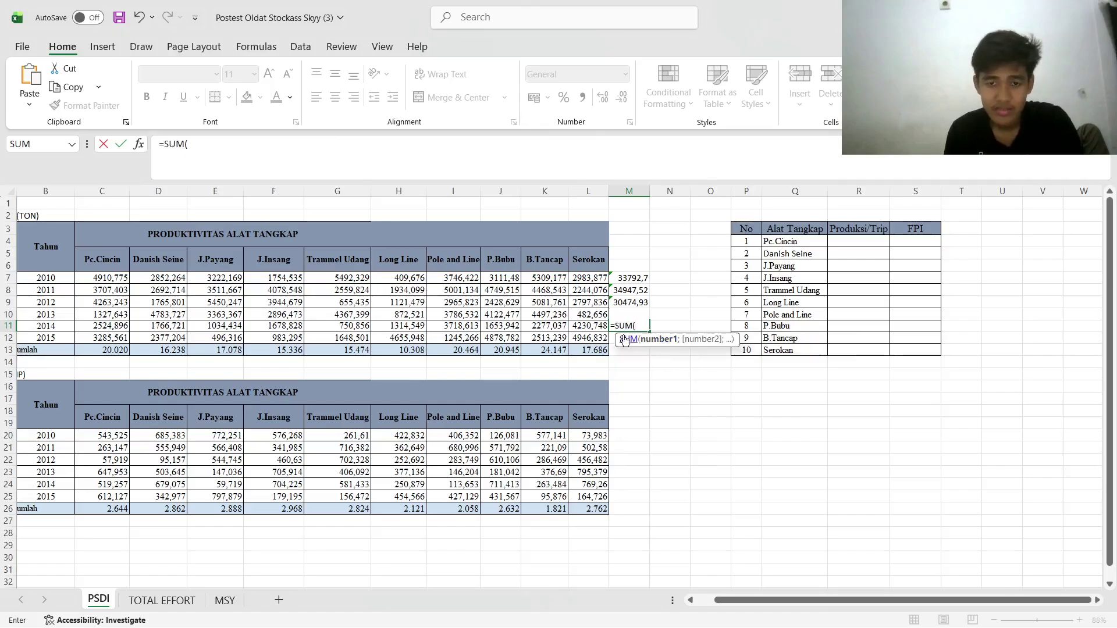
drag(86, 327, 604, 333)
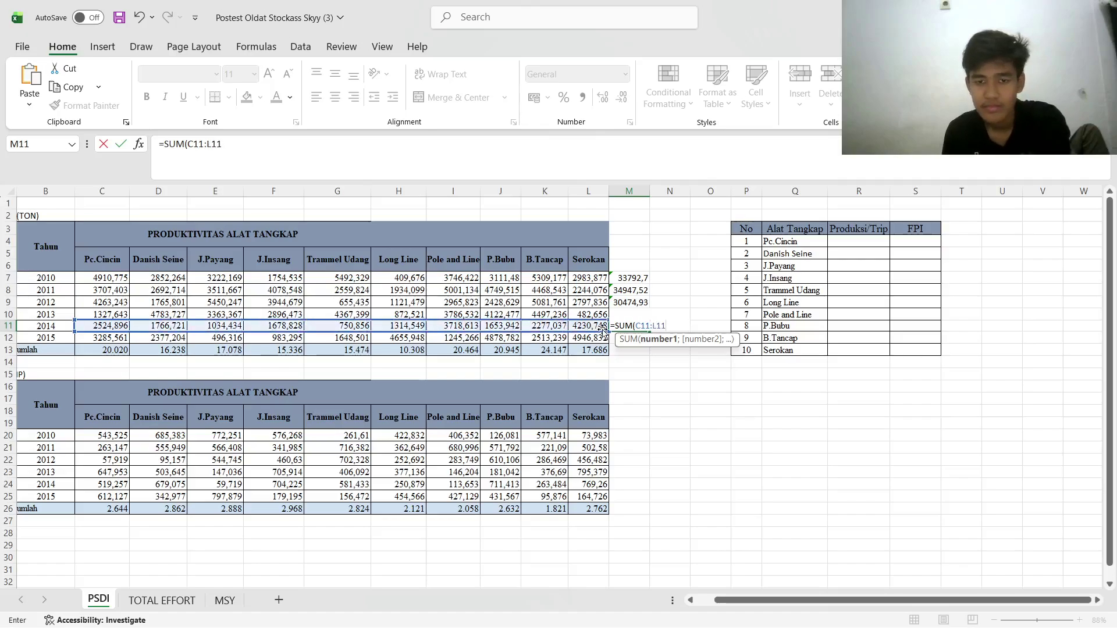
key(Return)
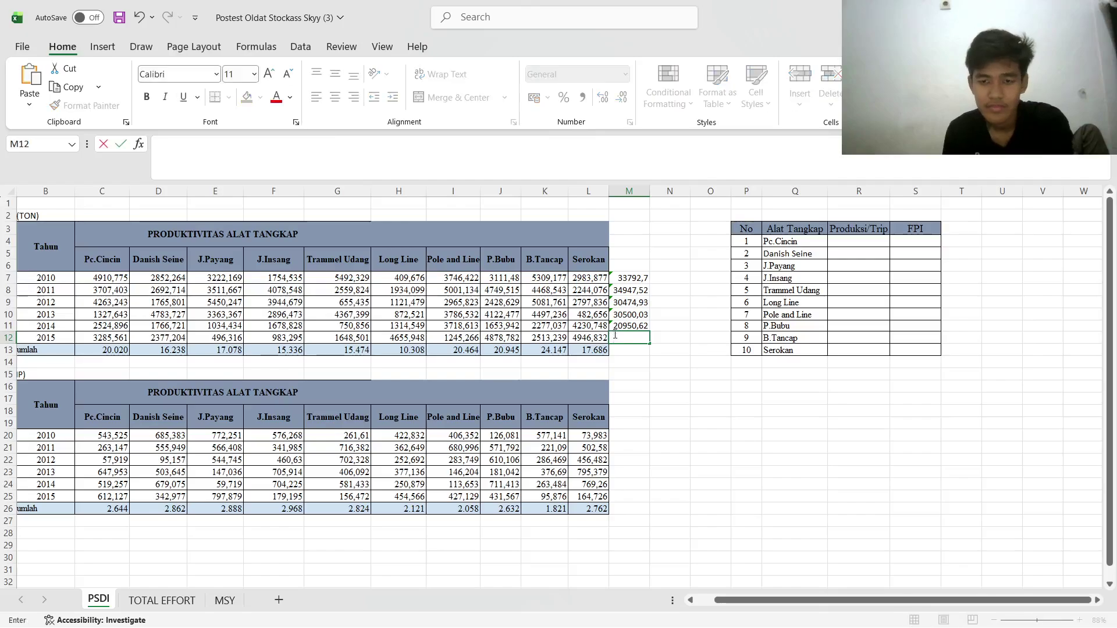
text(=sum)
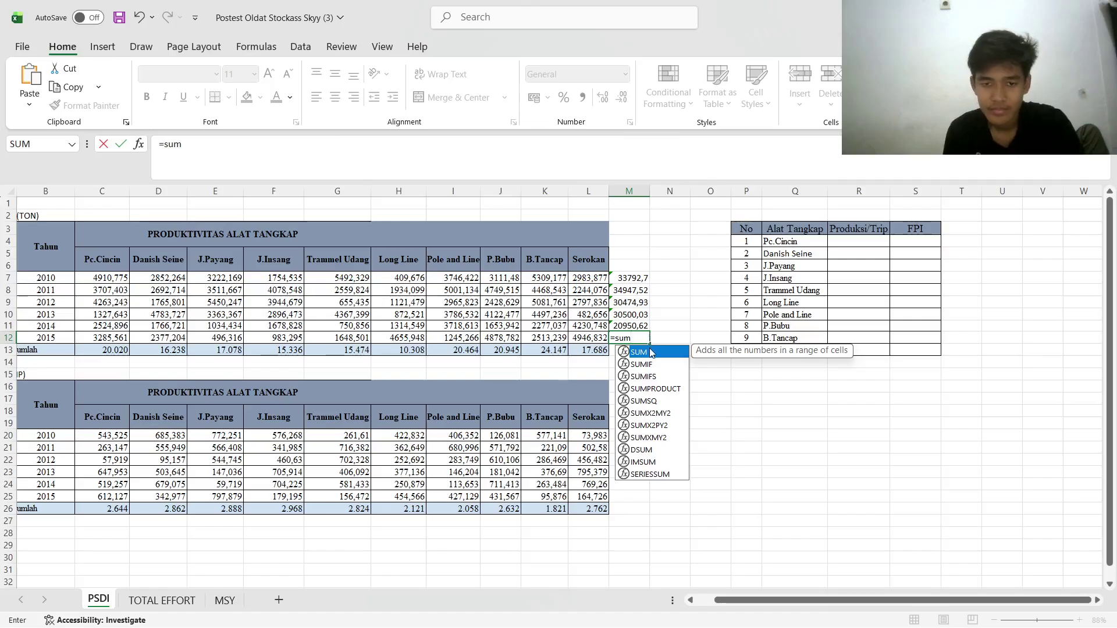
double_click(639, 352)
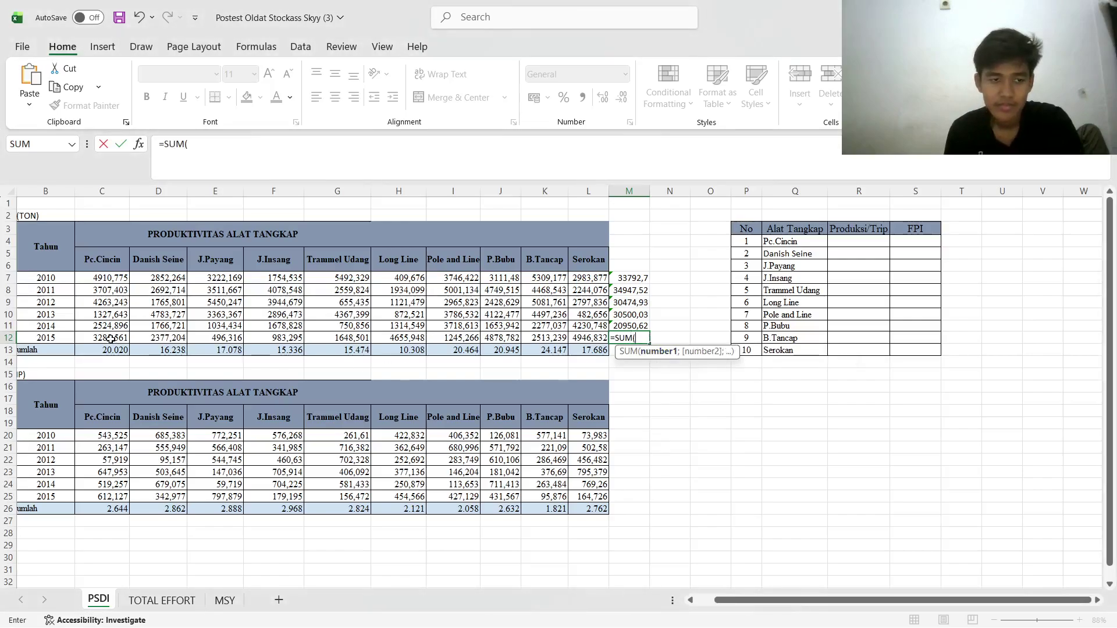
drag(110, 339, 602, 346)
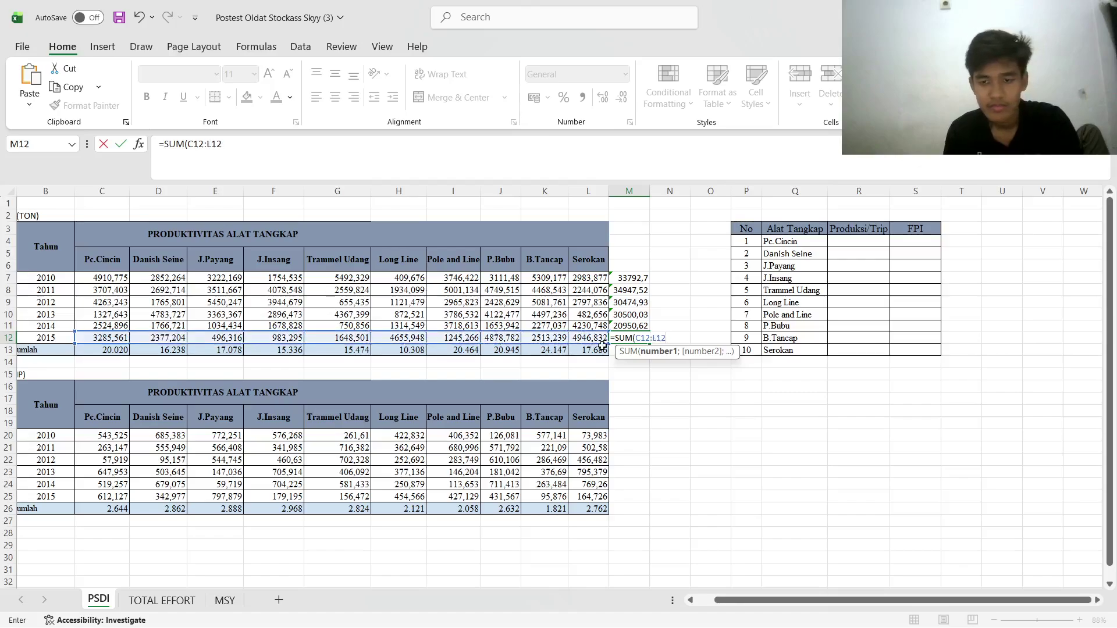
key(Return)
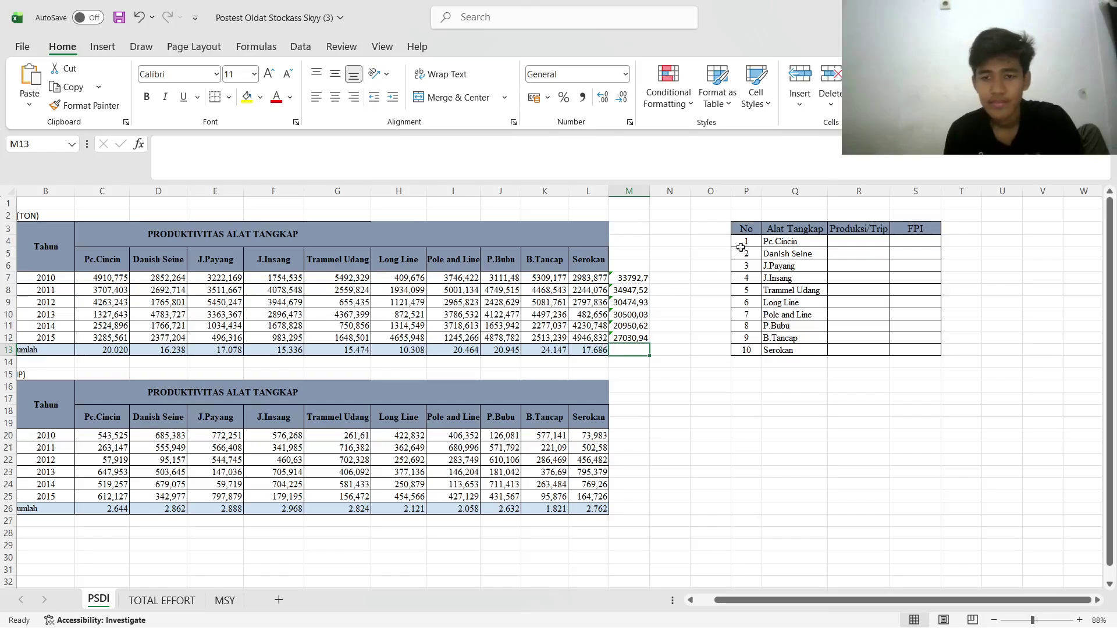
Calculate the Pc.Cincin Produksi/Trip value in R4 by dividing its production total by its trip total, =C13/C26
click(850, 239)
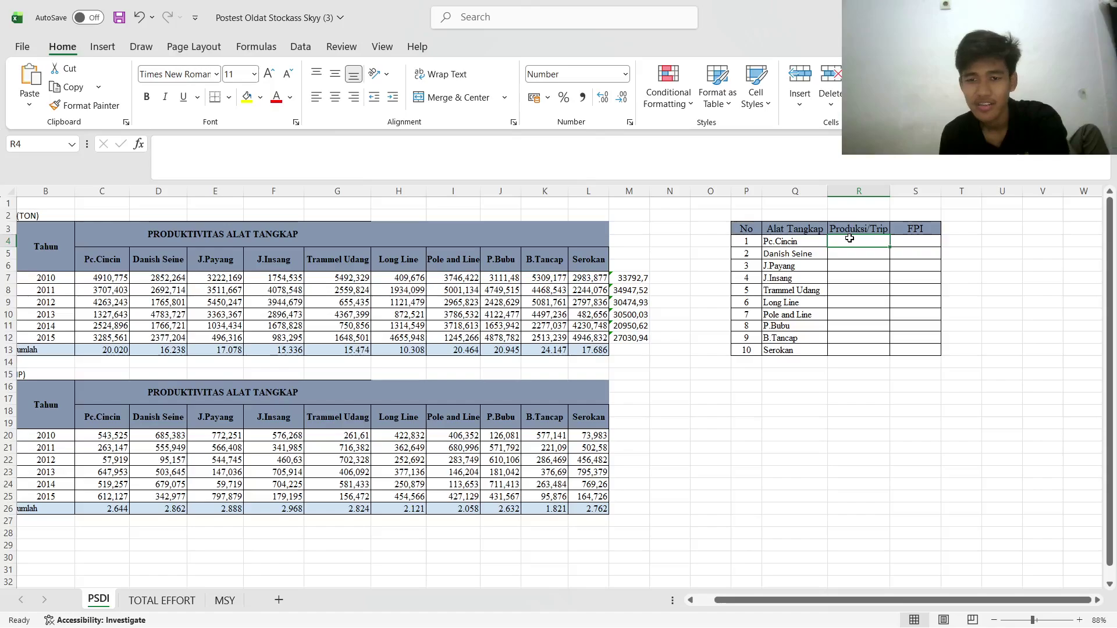
text(=)
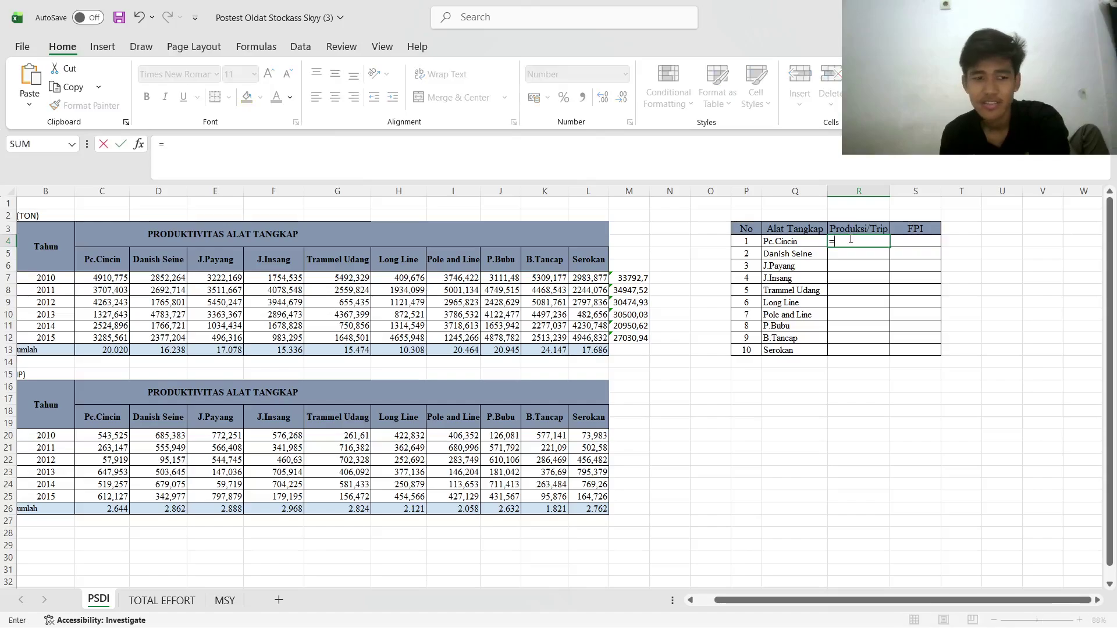
click(112, 351)
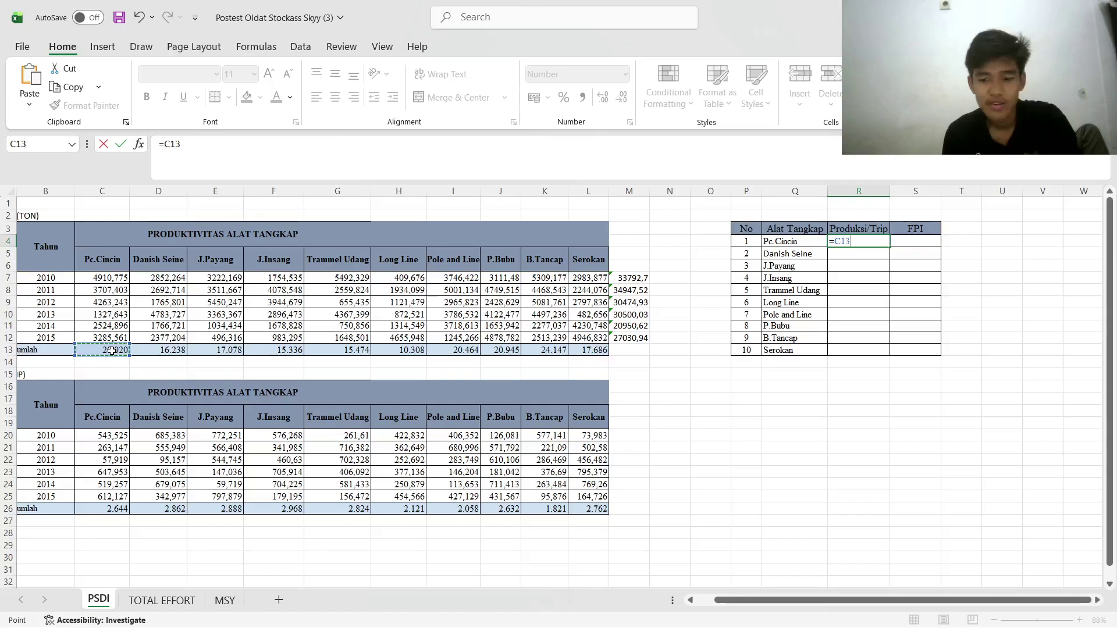
text(/)
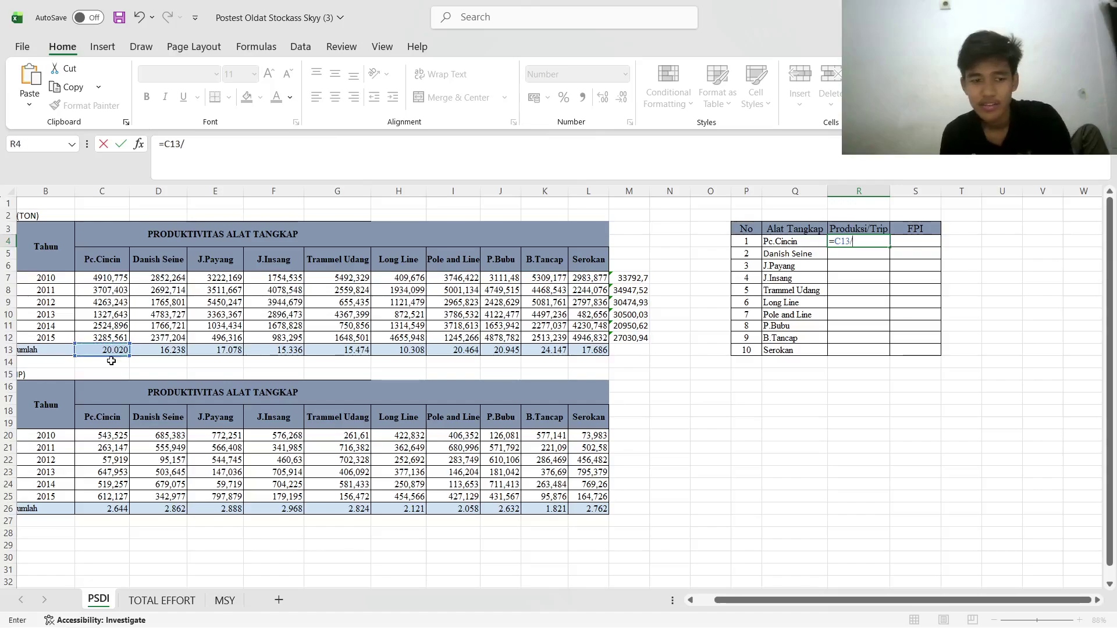
click(103, 508)
key(Return)
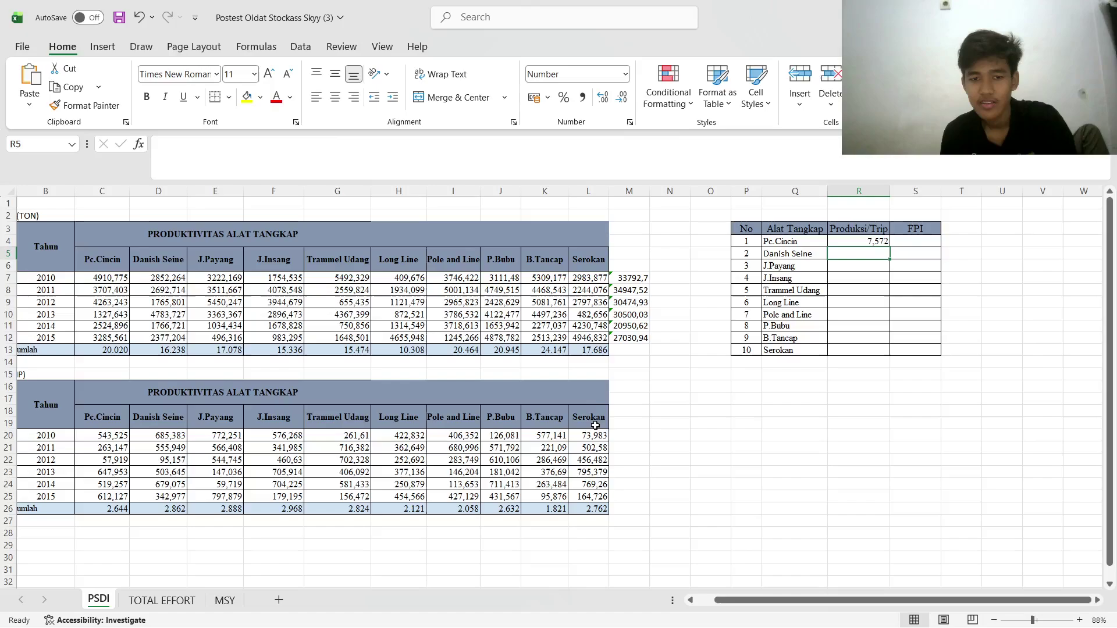
Calculate the Danish Seine Produksi/Trip value in R5 by dividing its production total by its trip total, =D13/D26
text(=)
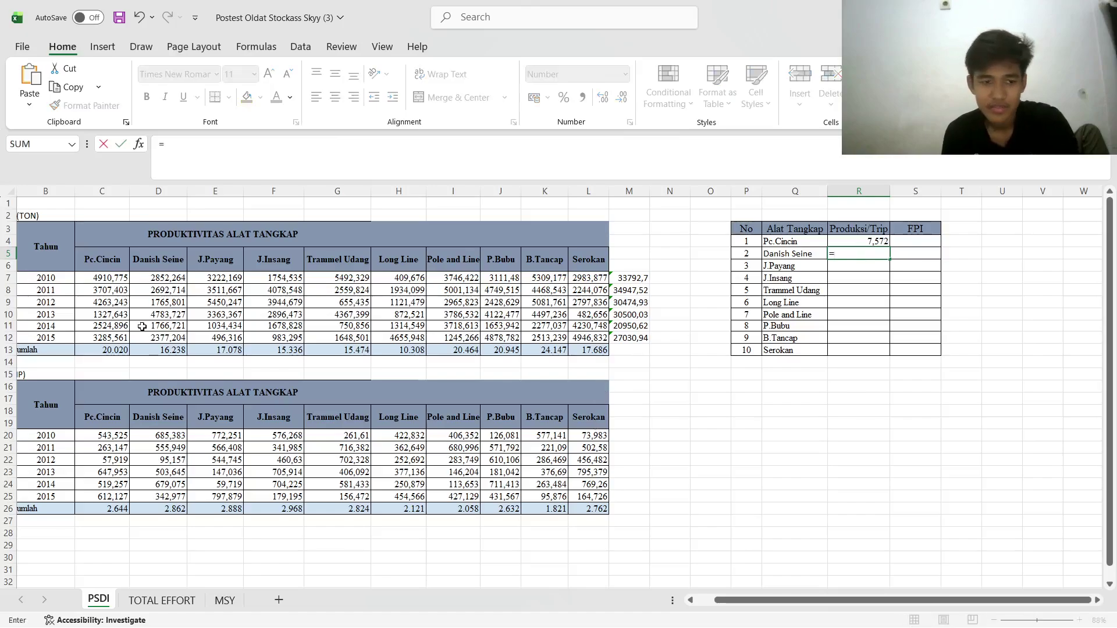
click(179, 350)
text(/)
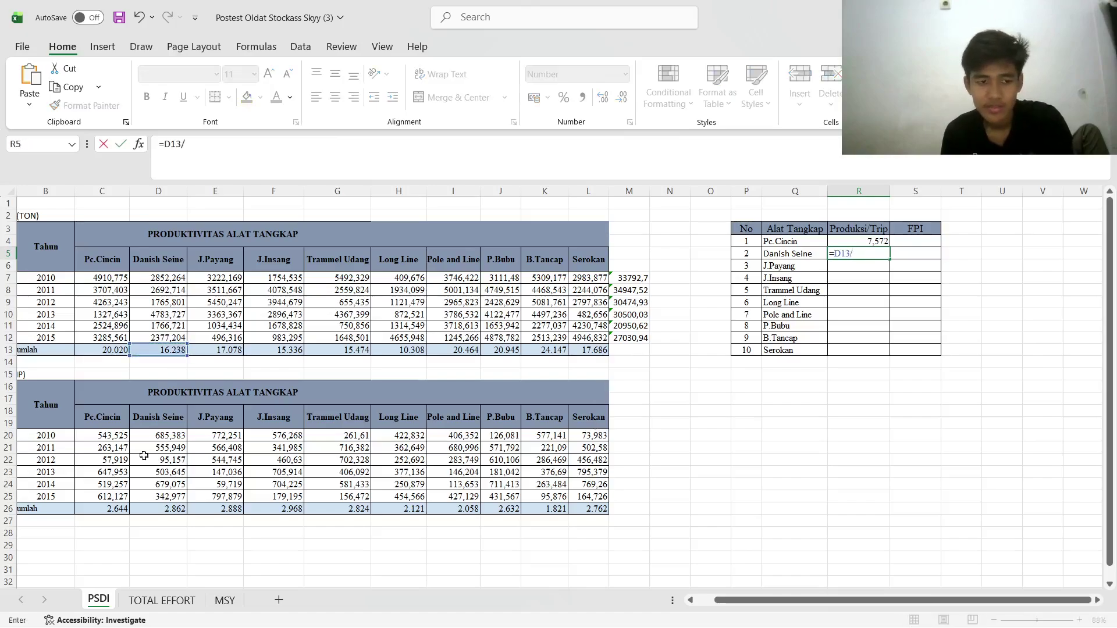
click(166, 511)
key(Return)
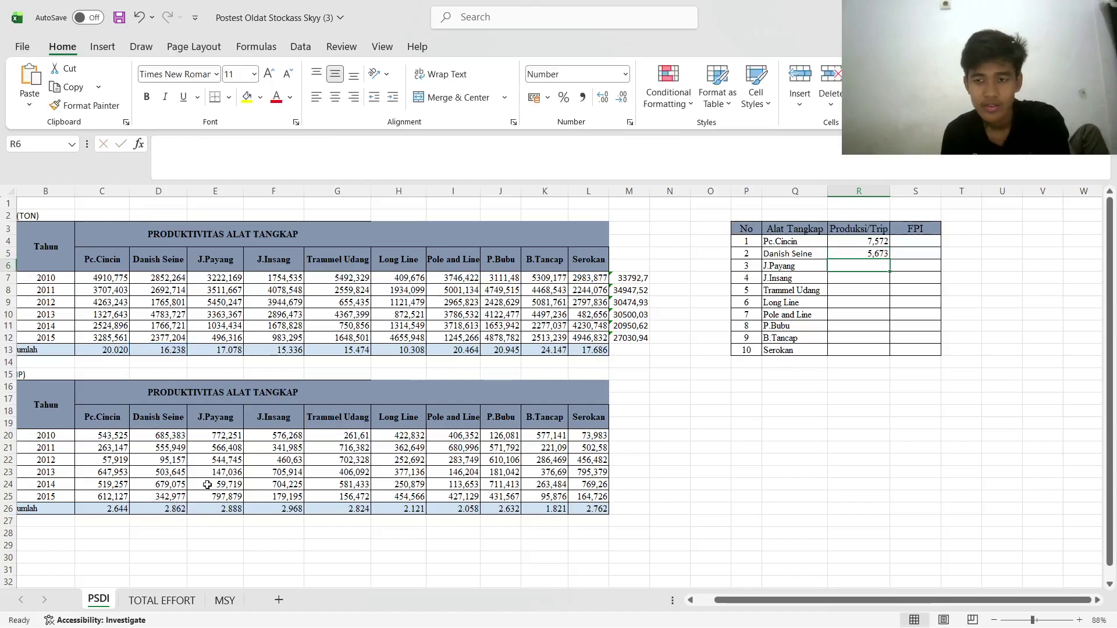
Calculate the J.Payang Produksi/Trip value in R6 by dividing its production total by its trip total, =E13/E26
text(=)
click(223, 350)
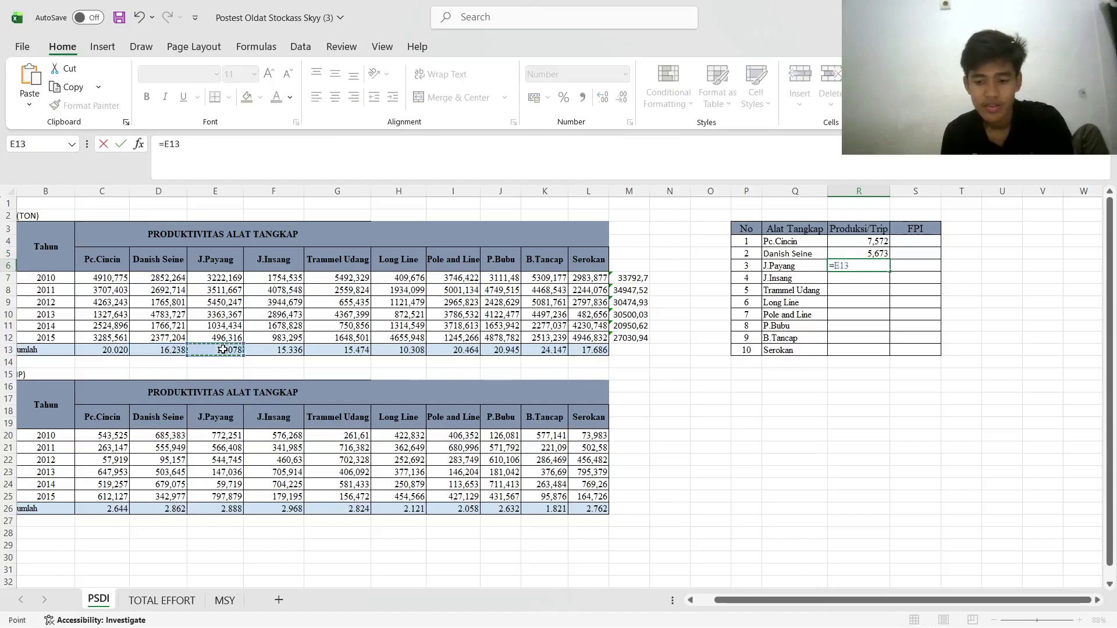
text(/)
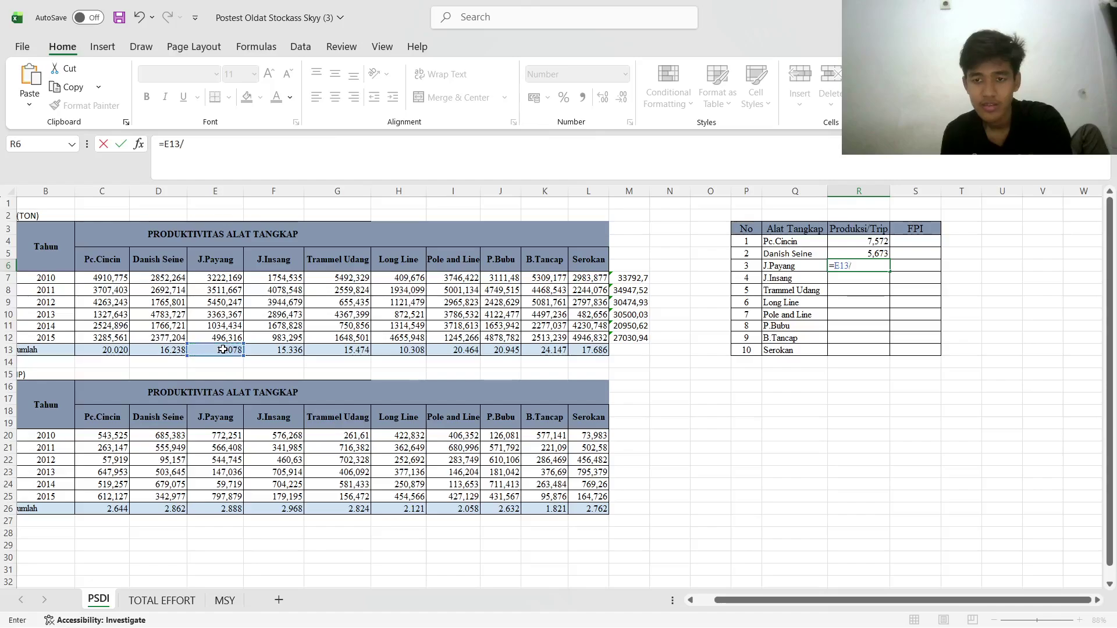
click(240, 509)
key(Return)
Calculate the J.Insang Produksi/Trip value in R7 by dividing its production total by its trip total, =F13/F26
text(=)
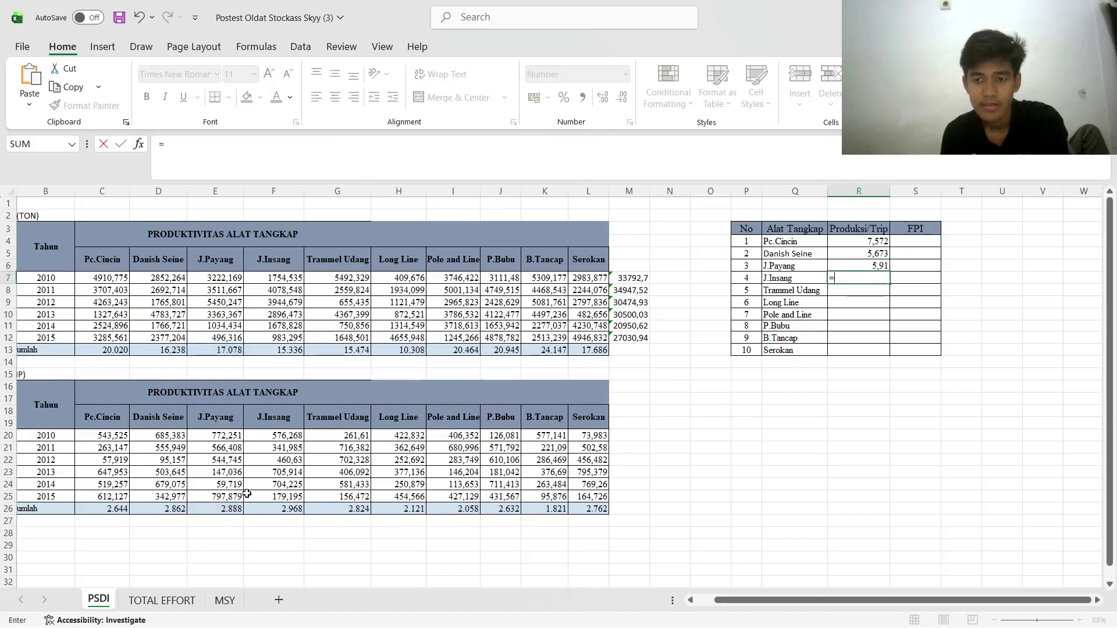
click(266, 348)
text(/)
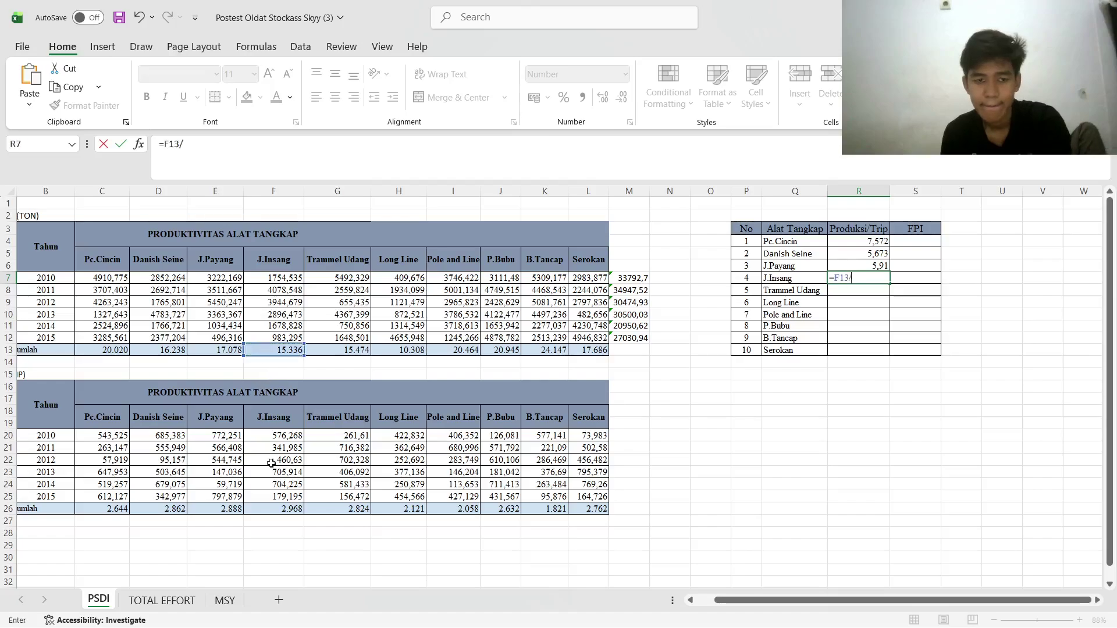
click(276, 514)
key(Return)
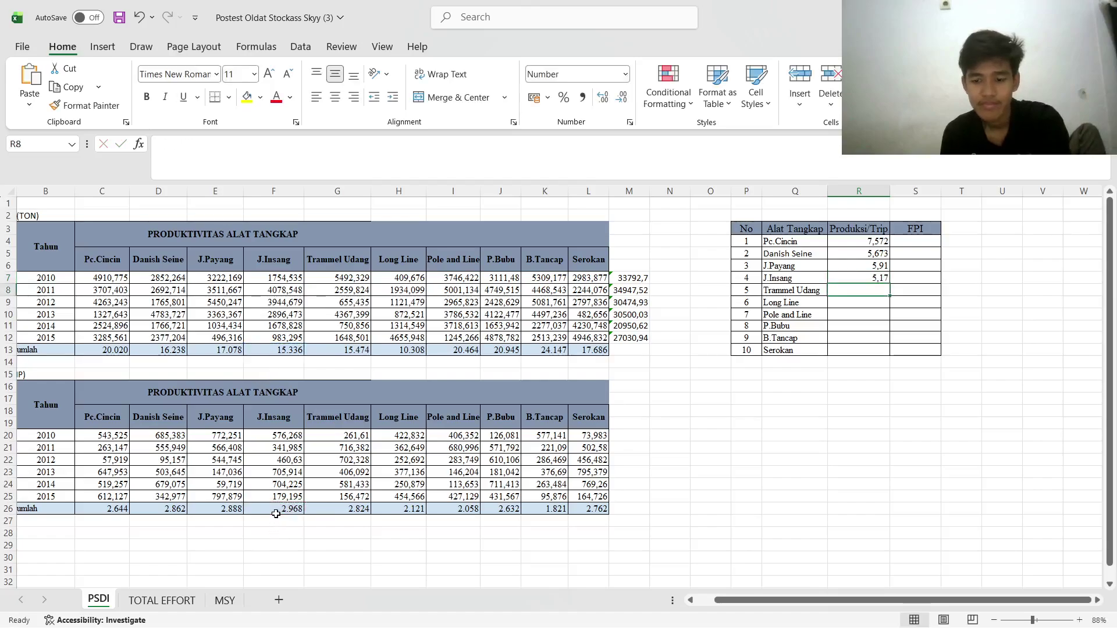
Calculate the Trammel Udang Produksi/Trip value in R8 by dividing its production total by its trip total, =G13/G26
text(=)
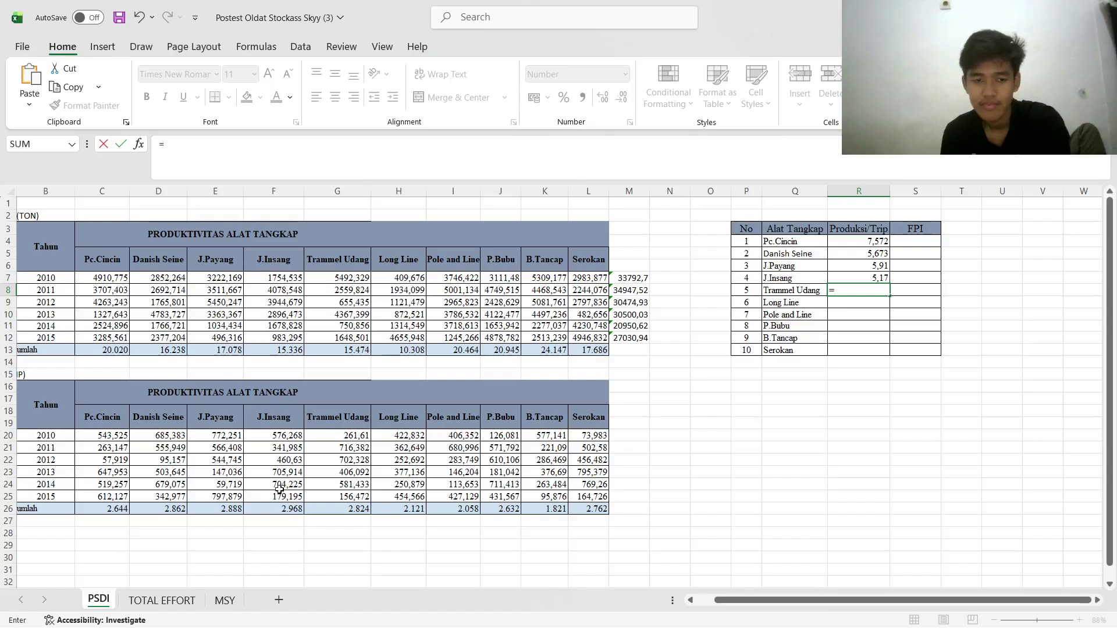
click(354, 356)
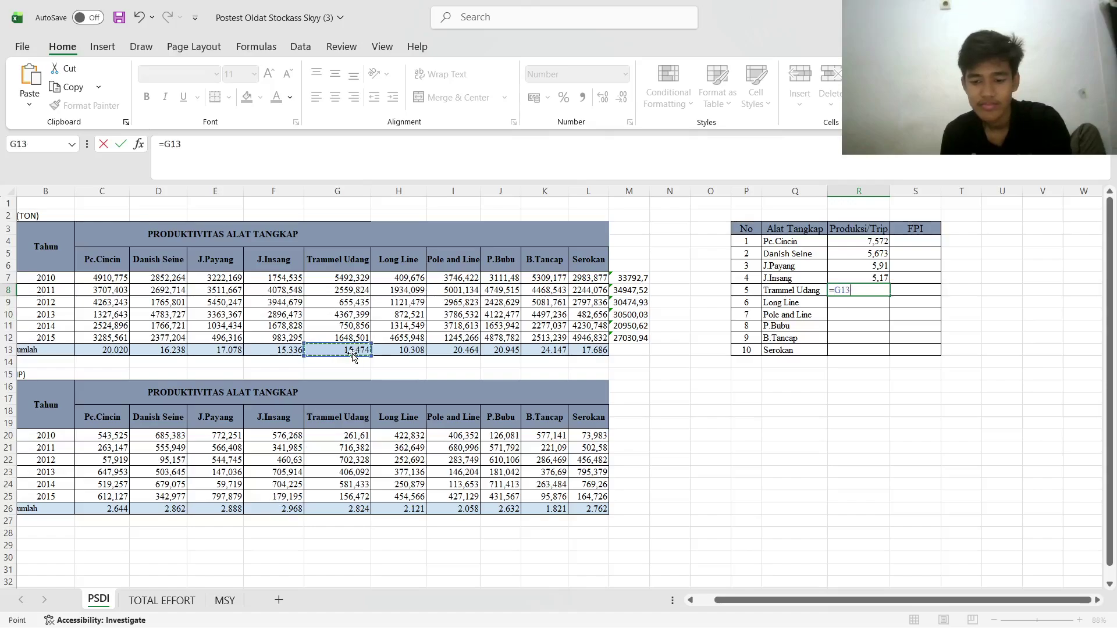
text(/)
click(365, 508)
key(Return)
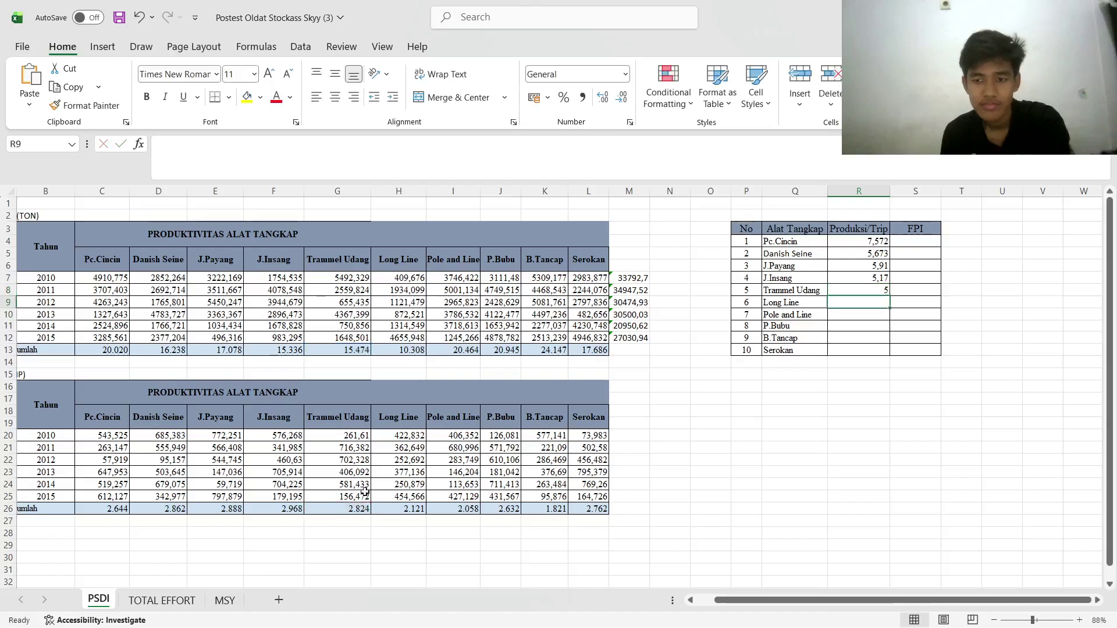
Calculate the Long Line Produksi/Trip value in R9 by dividing its production total by its trip total, =H13/H26
text(=)
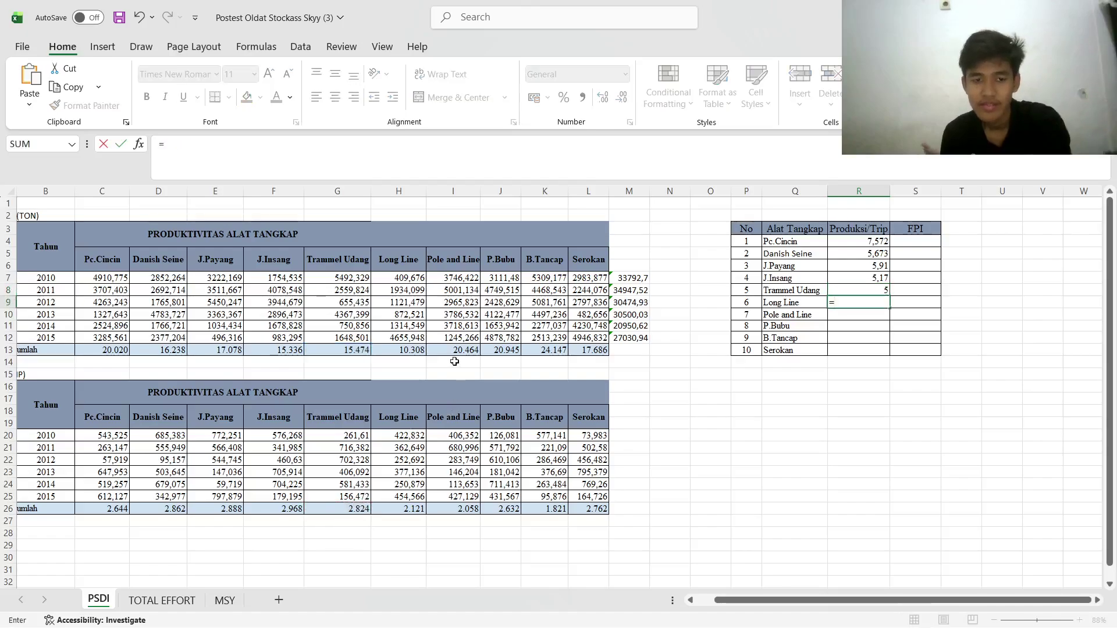
click(412, 352)
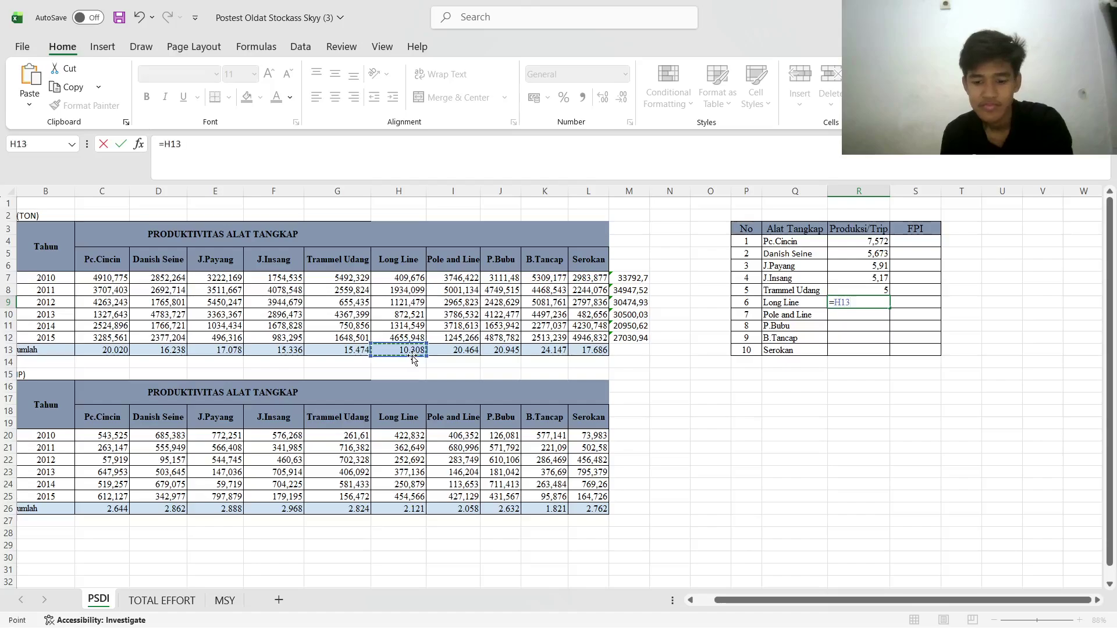
text(/)
click(406, 508)
key(Return)
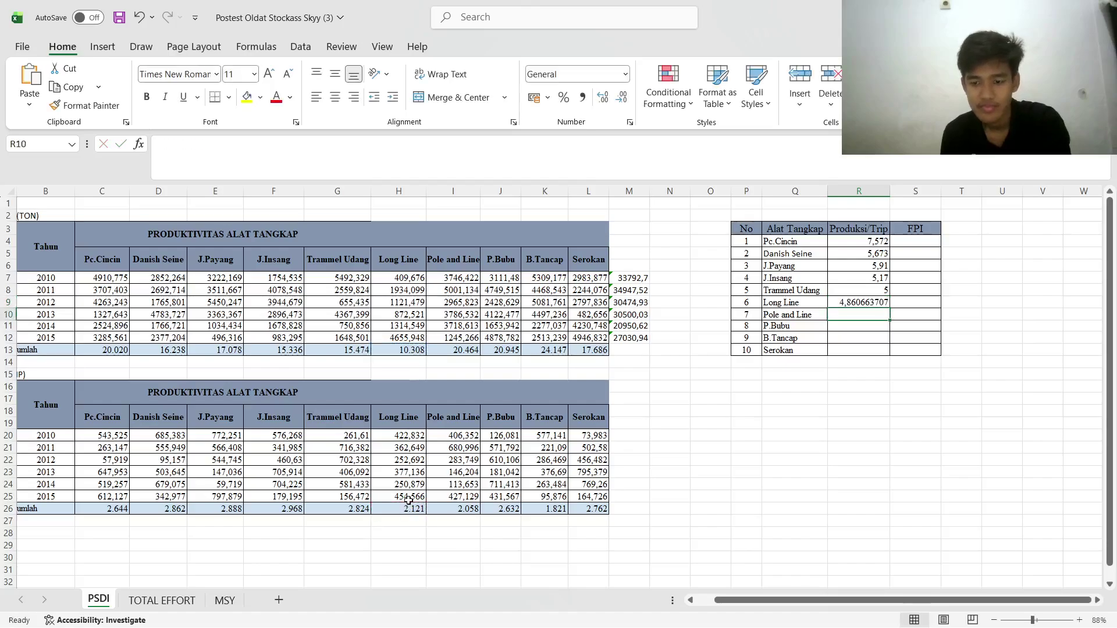
Calculate the Pole and Line Produksi/Trip value in R10 by dividing its production total by its trip total, =I13/I26
text(=)
click(464, 348)
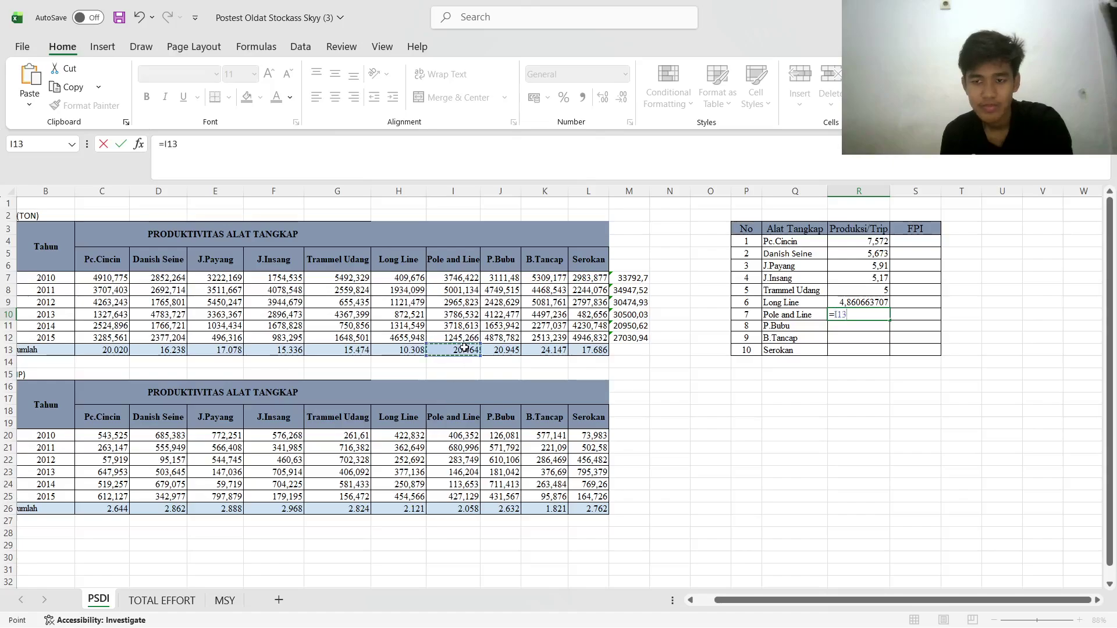
text(/)
click(465, 506)
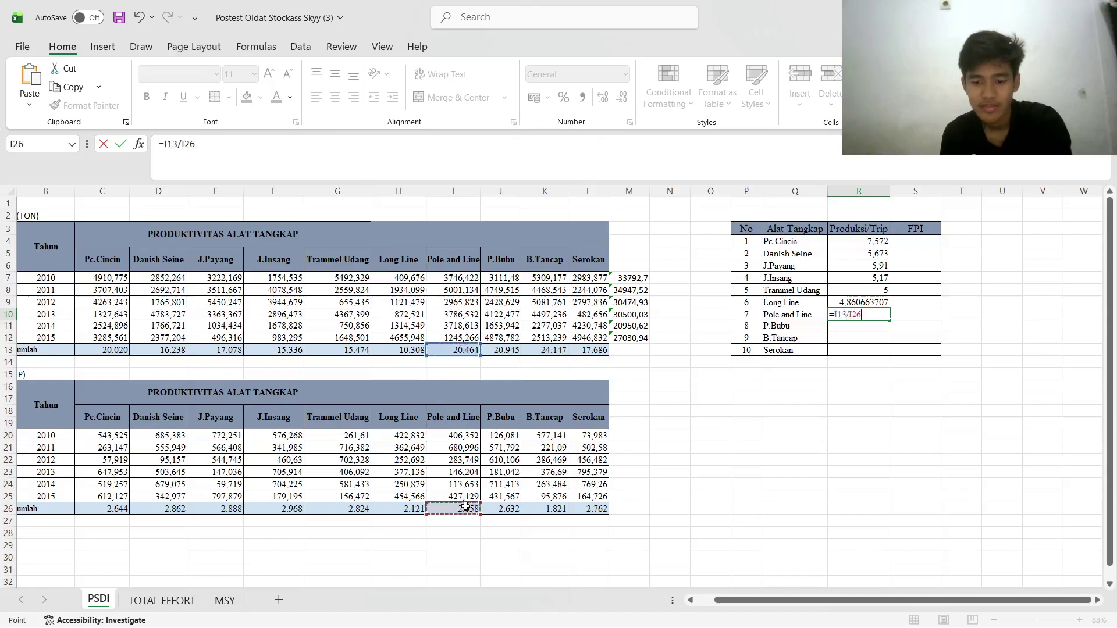
key(Return)
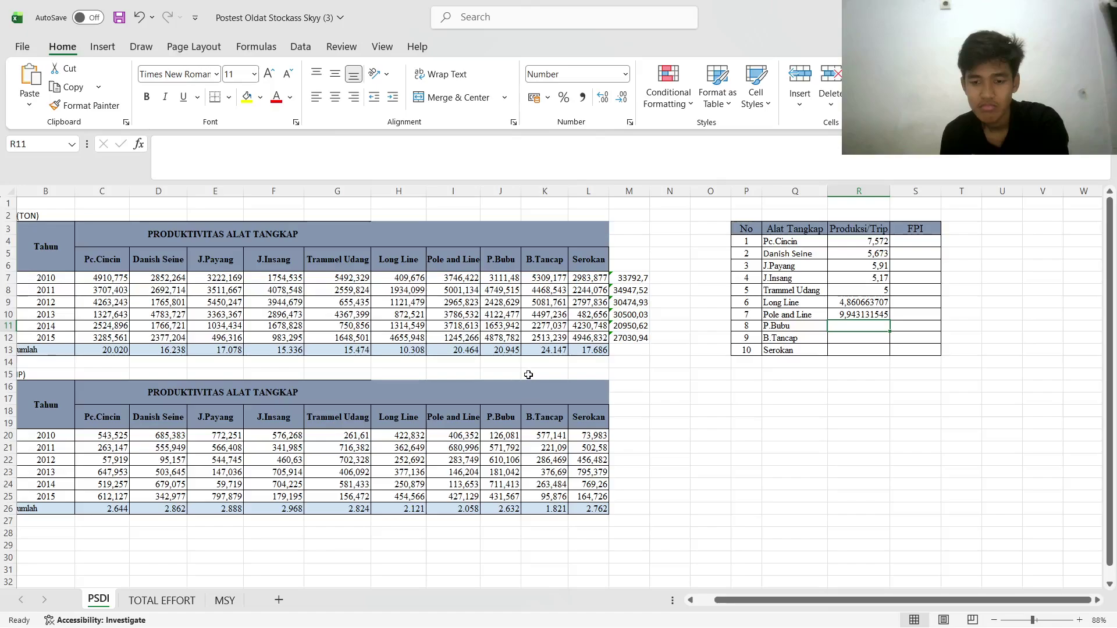
Calculate the P.Bubu Produksi/Trip value in R11 by dividing its production total by its trip total, =J13/J26
text(=)
click(510, 351)
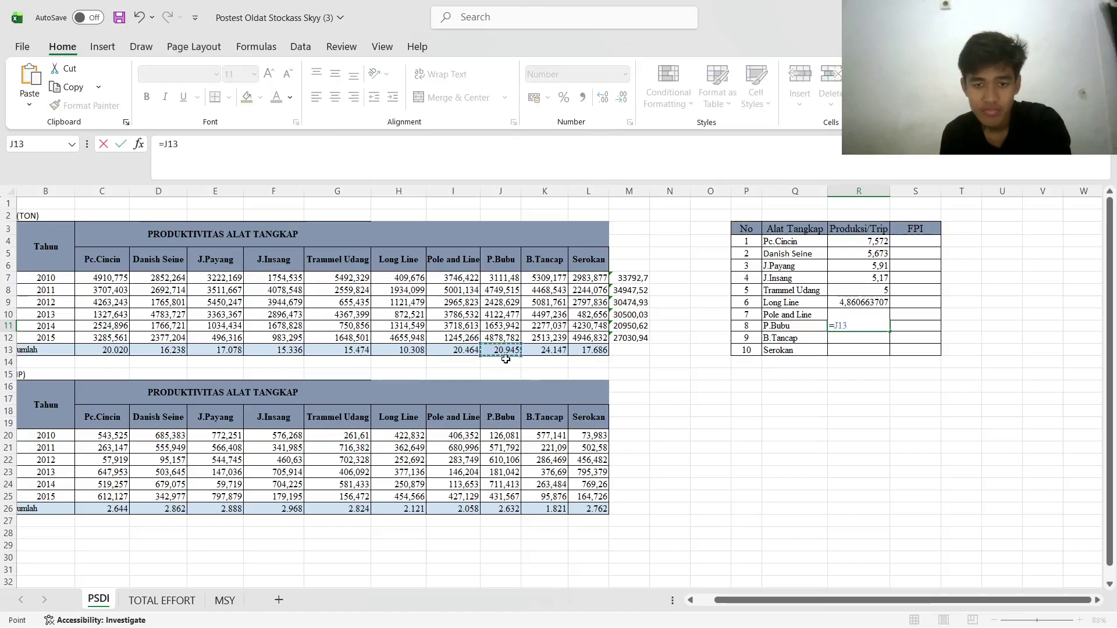
text(/)
click(498, 509)
key(Return)
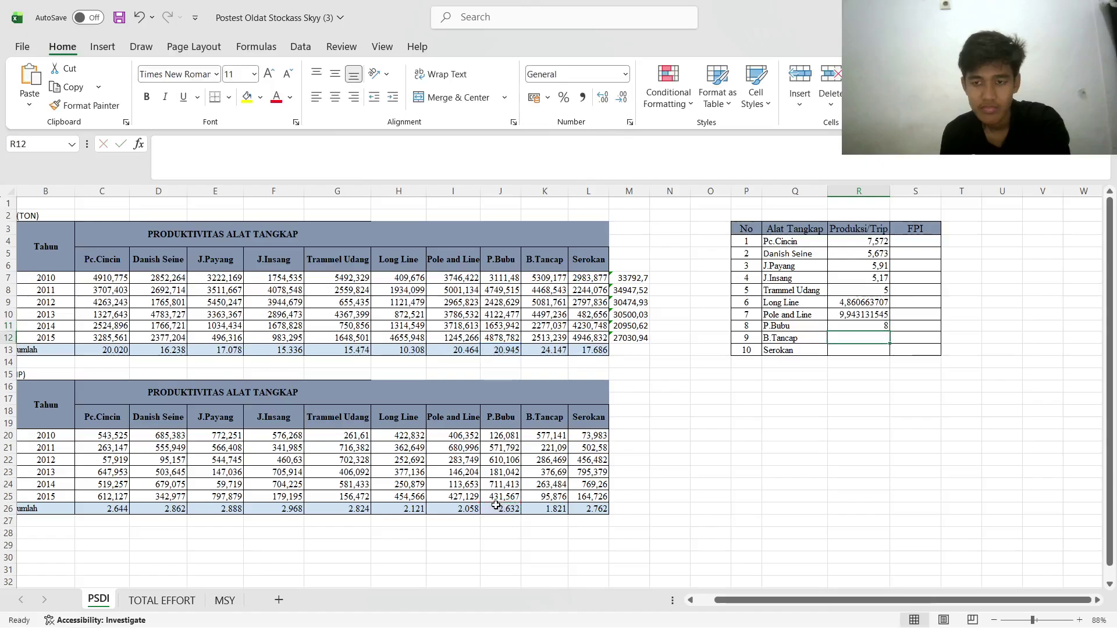
Calculate the B.Tancap Produksi/Trip value in R12 by dividing its production total by its trip total, =K13/K26
text(=)
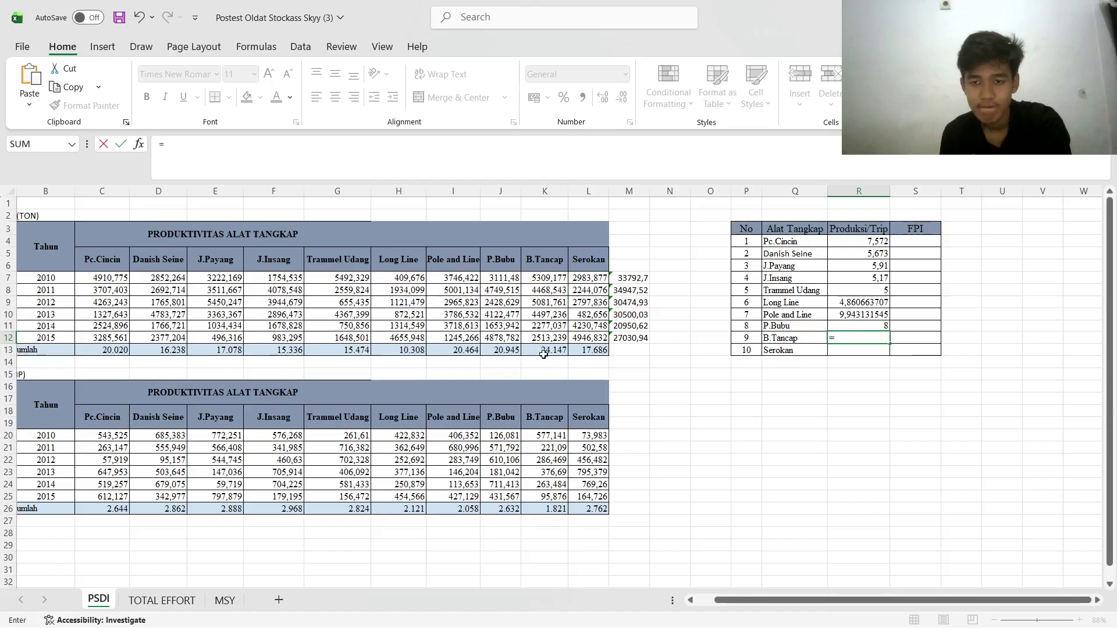
click(539, 351)
text(/)
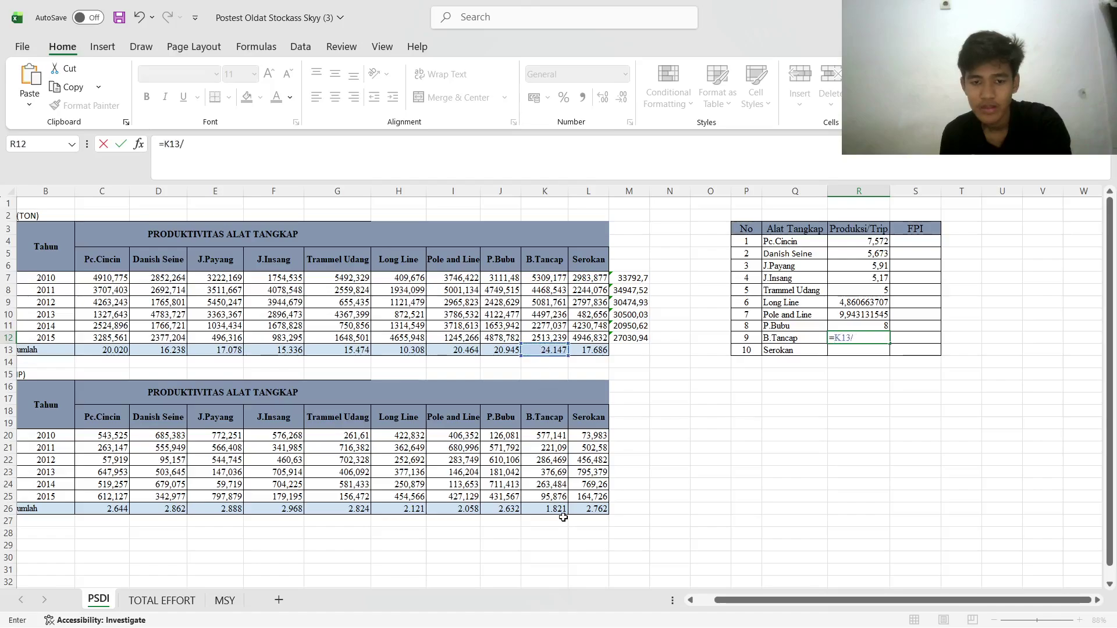
click(545, 510)
key(Return)
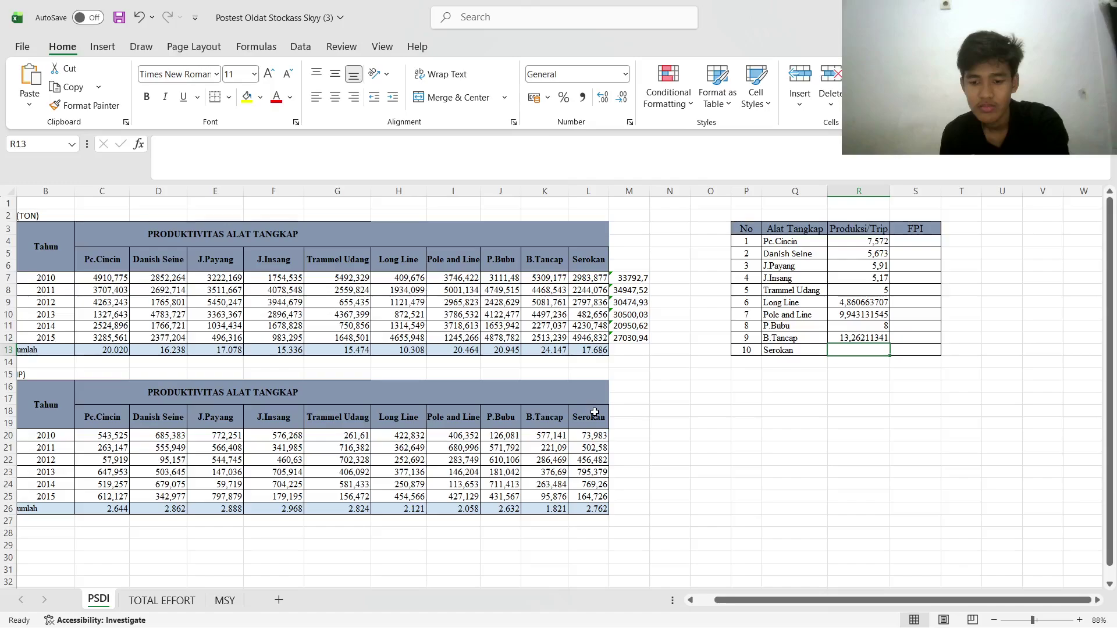
Calculate the Serokan Produksi/Trip value in R13 by dividing its production total by its trip total, =L13/L26
text(=)
click(587, 350)
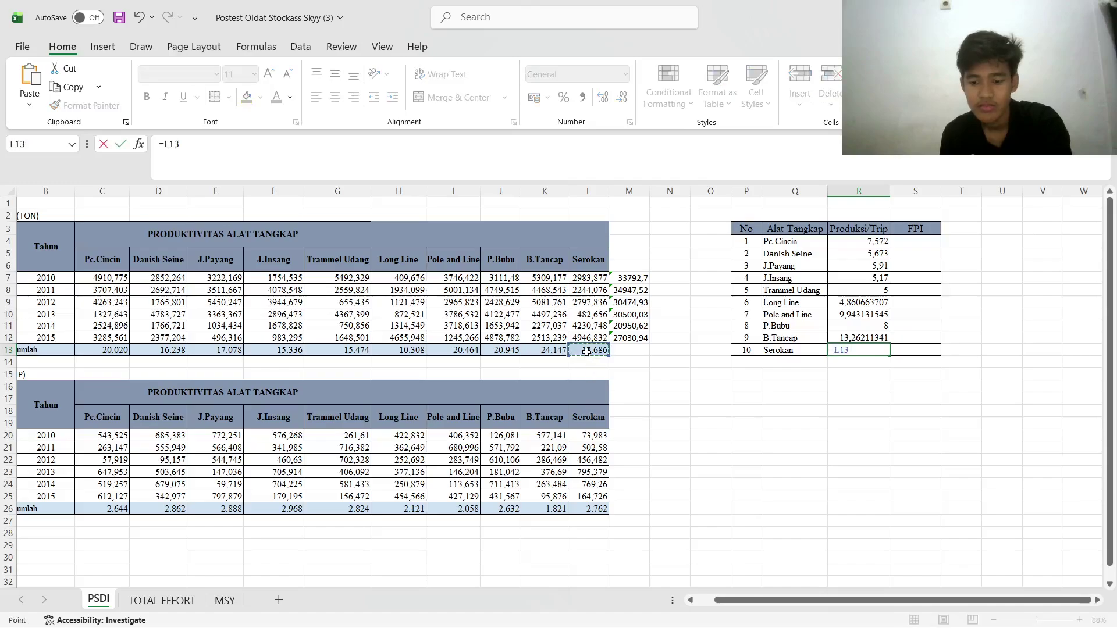
text(/)
click(578, 510)
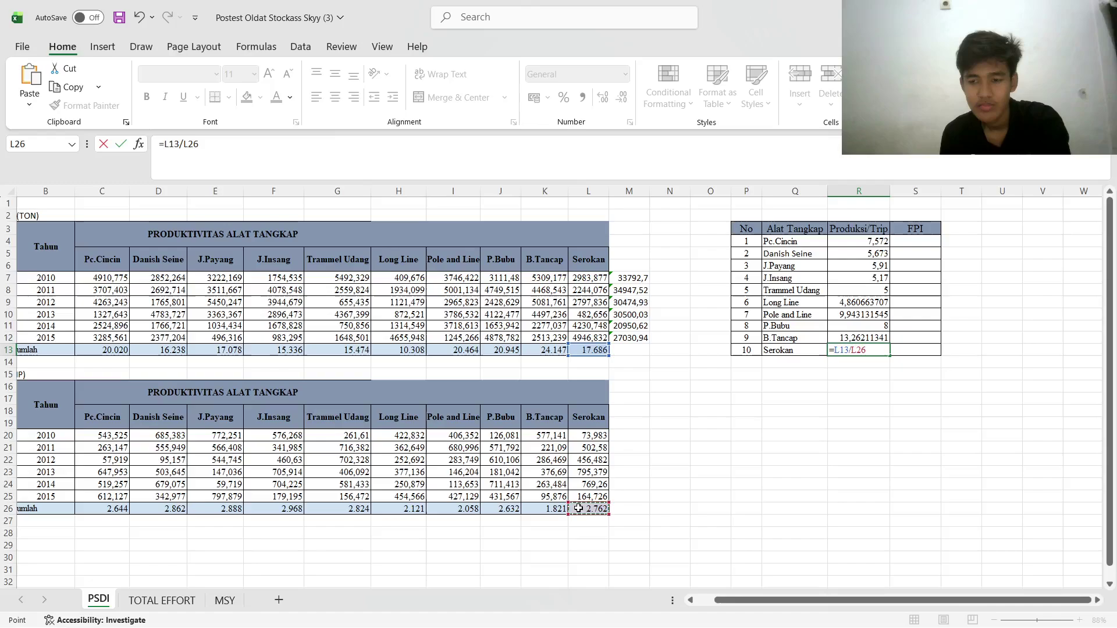
key(Return)
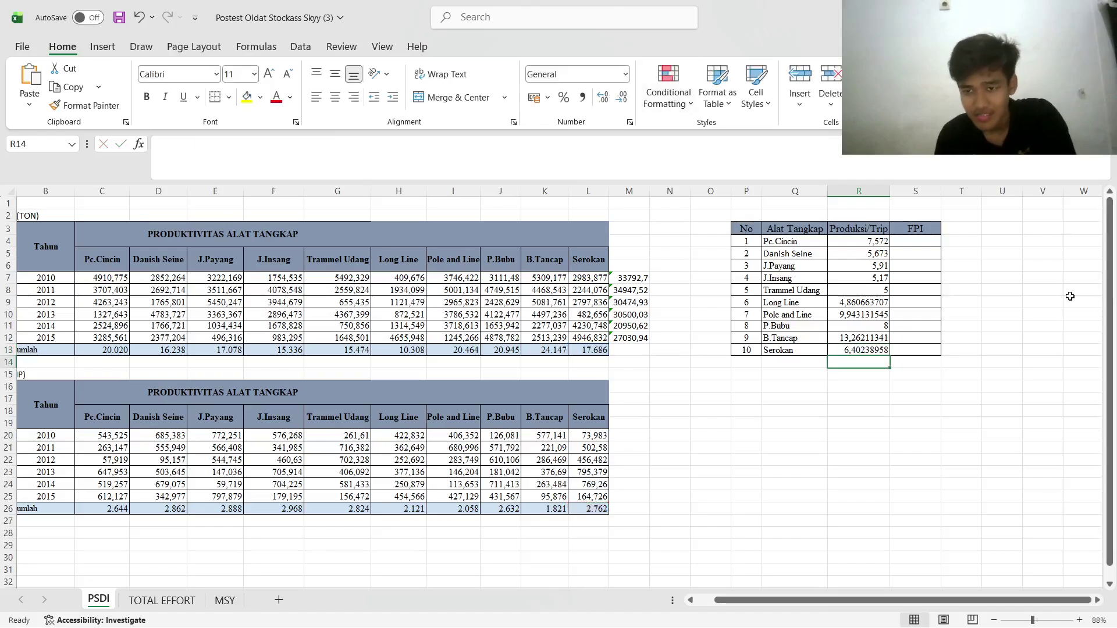
Calculate the Pc.Cincin FPI in S4 by dividing its Produksi/Trip value by that of B.Tancap, =R4/R12
click(922, 238)
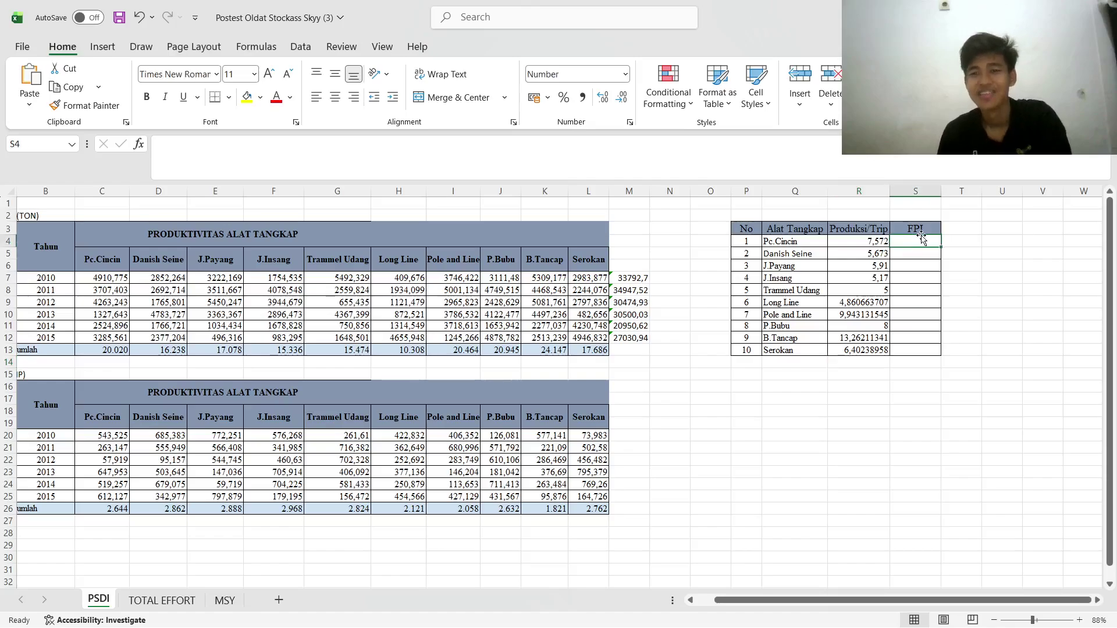
text(=)
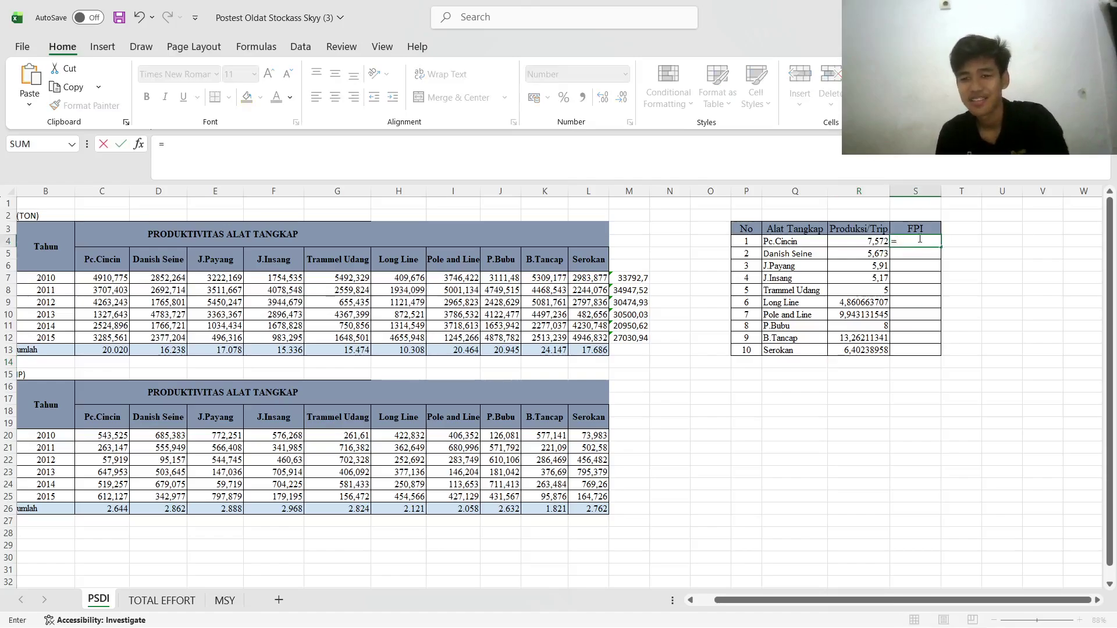
click(881, 242)
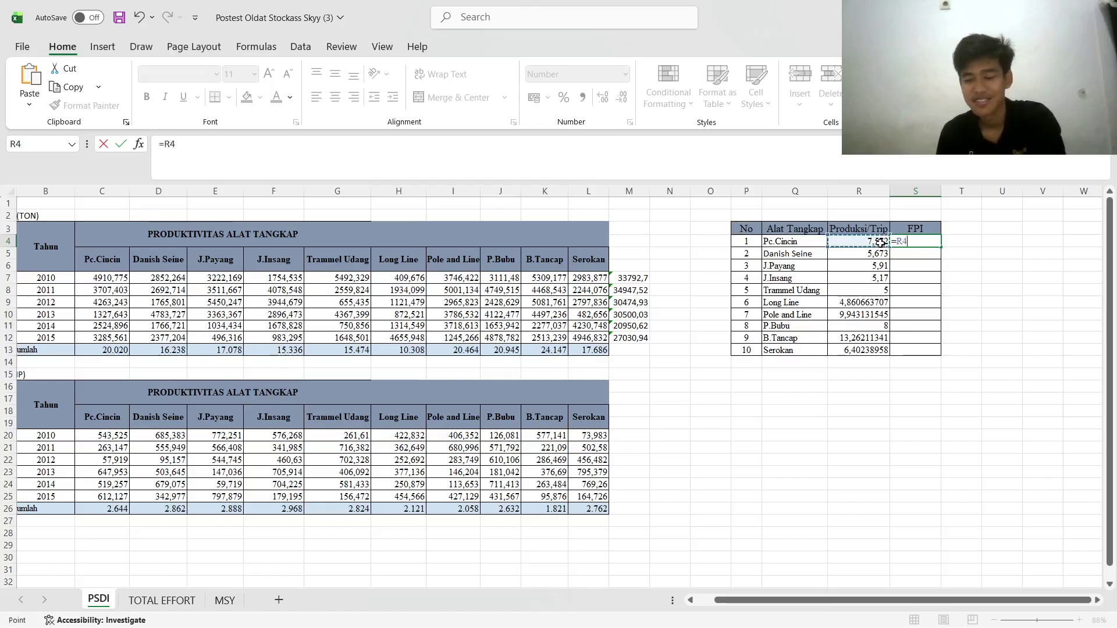
click(868, 338)
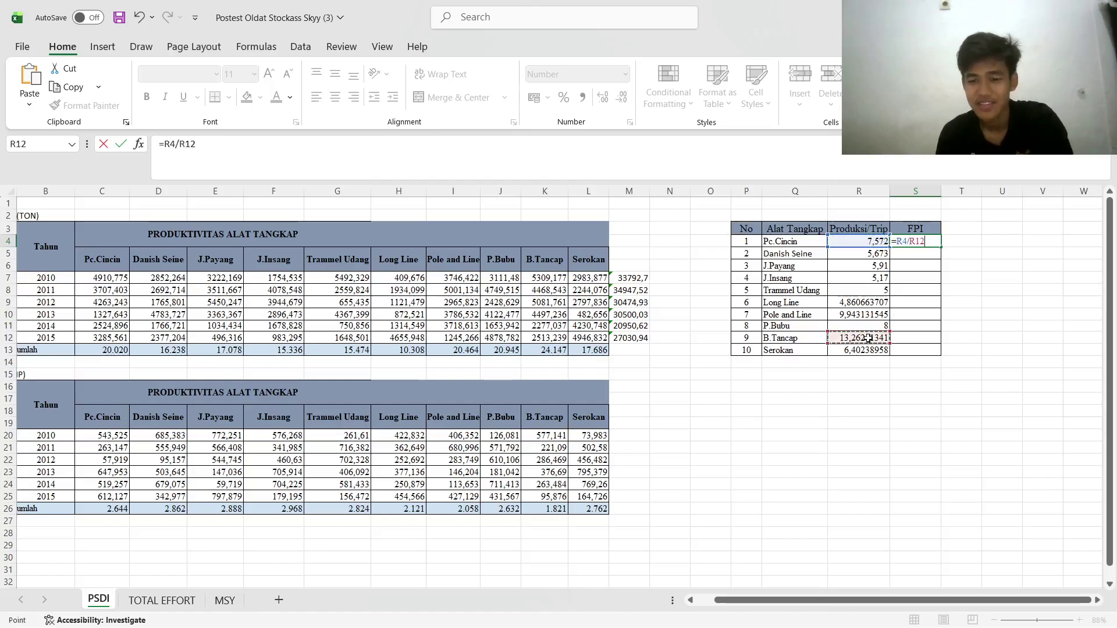
key(Return)
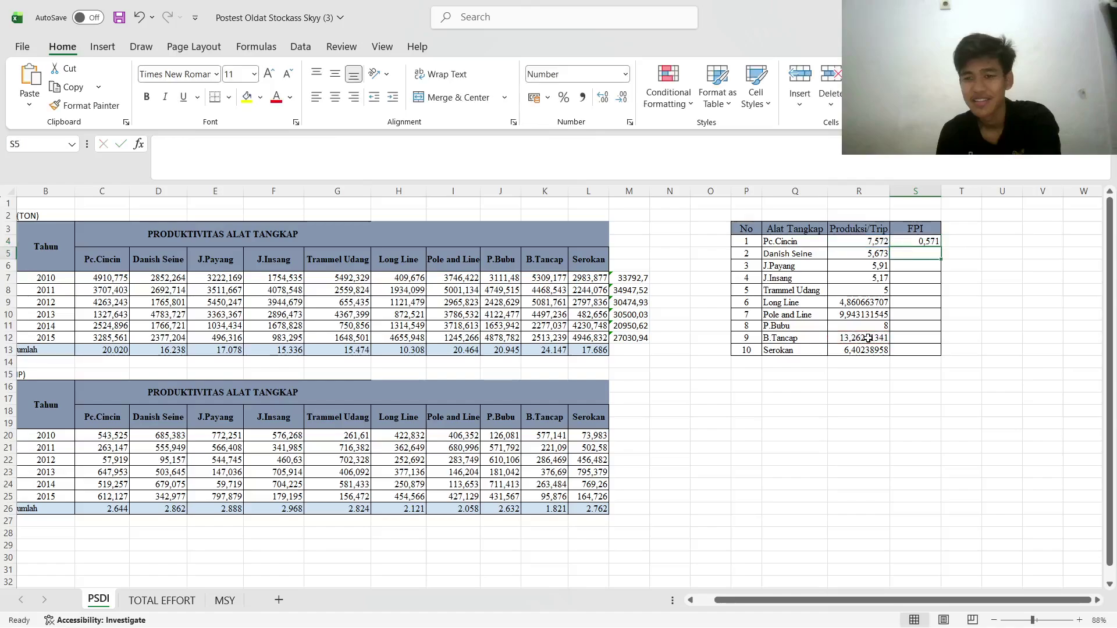
click(910, 239)
drag(941, 248, 945, 351)
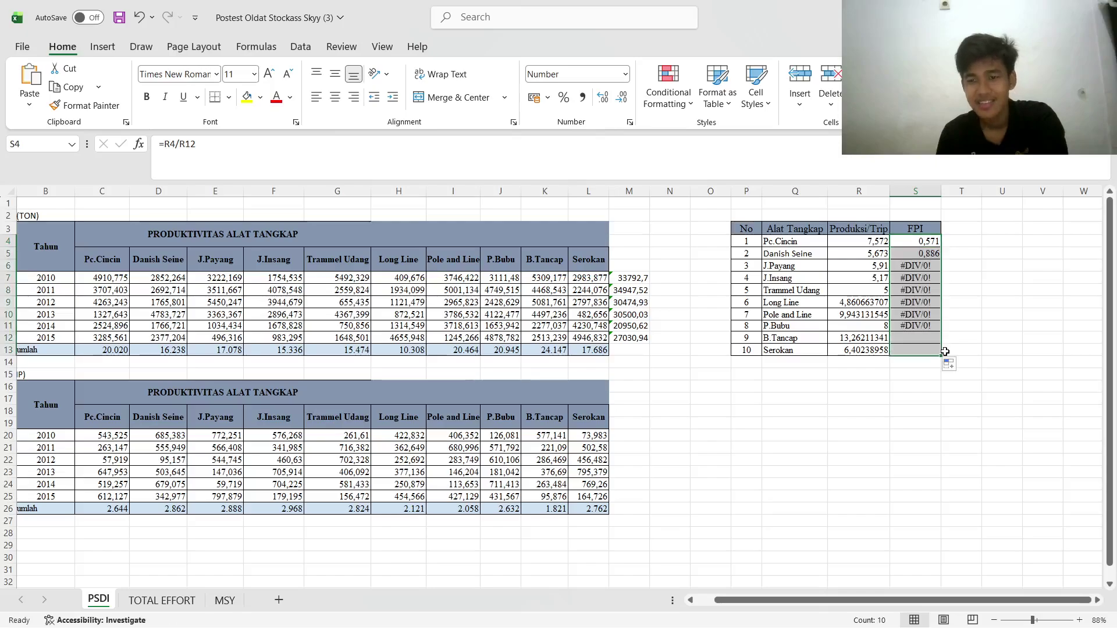
click(949, 364)
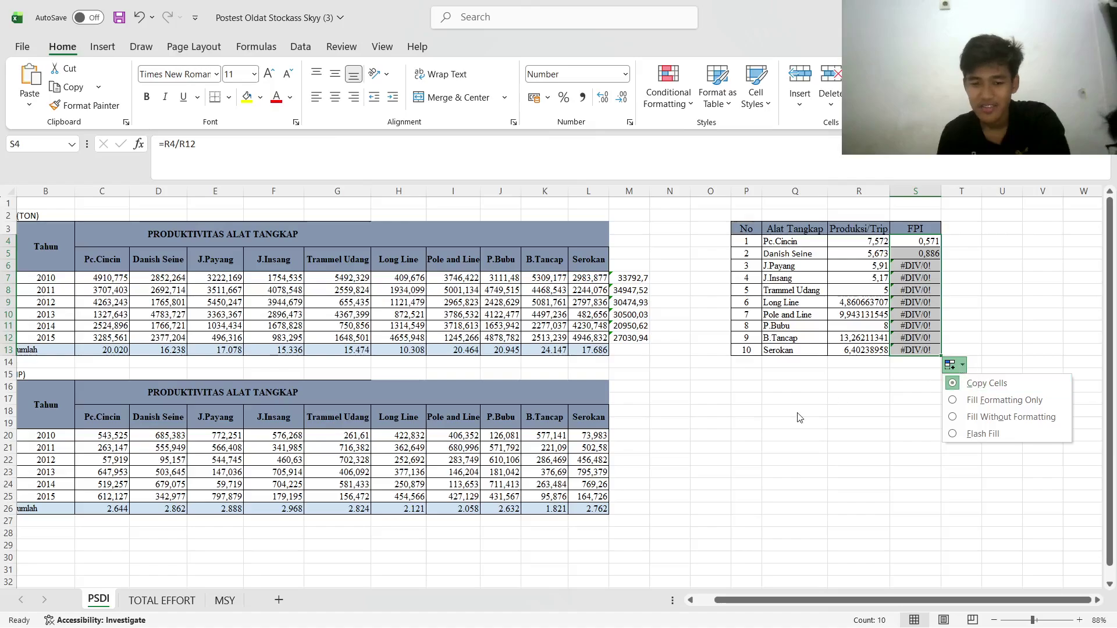
click(915, 265)
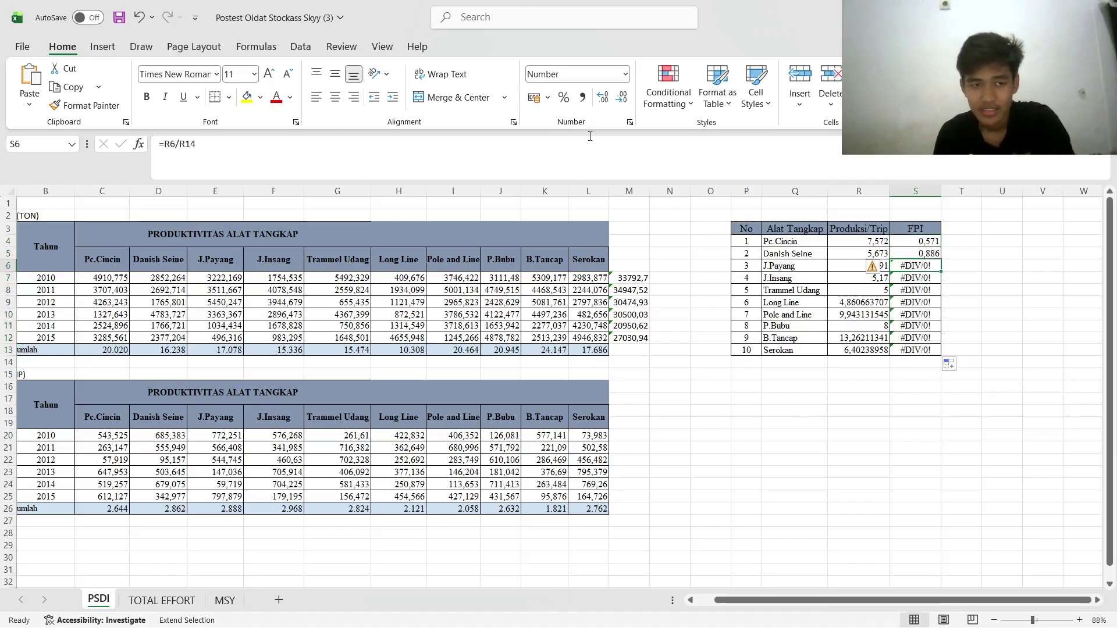
drag(926, 263, 919, 241)
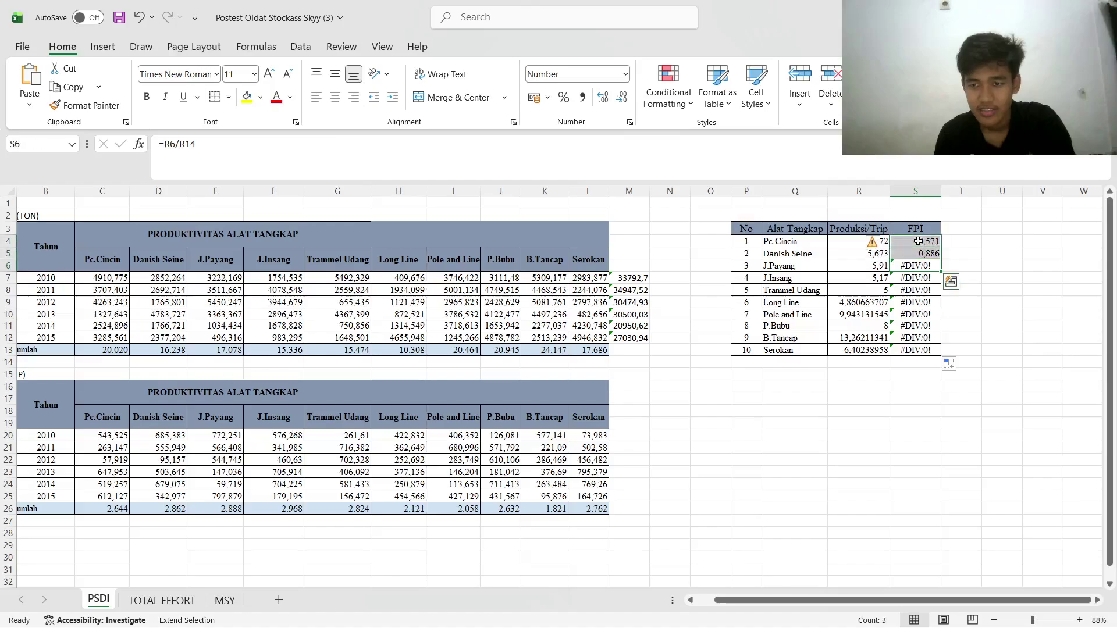
click(980, 233)
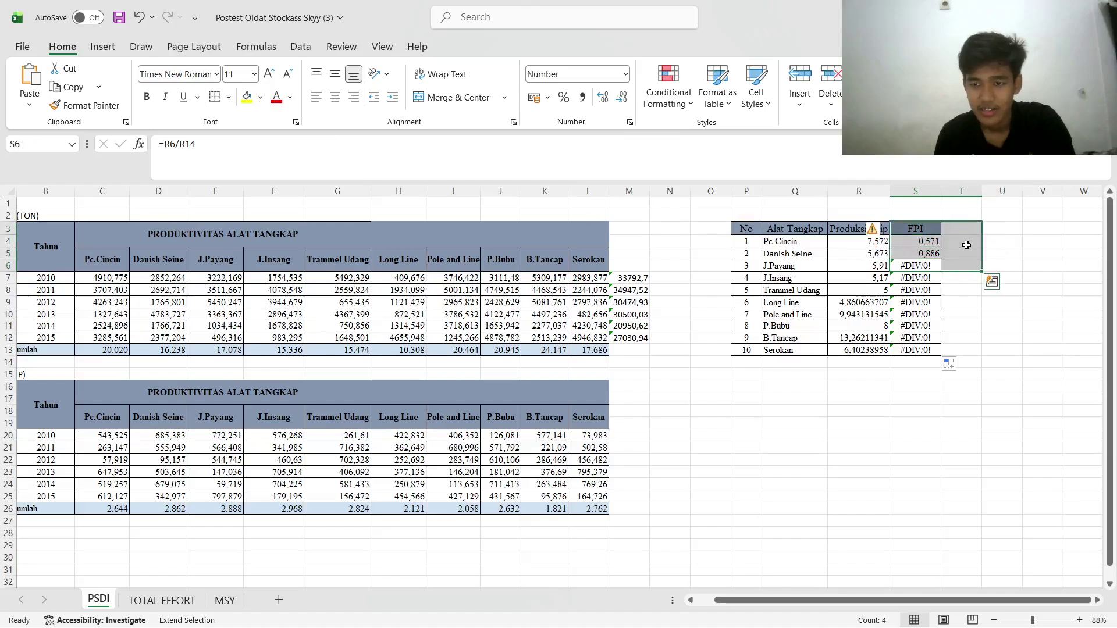
Try to anchor the divisor row in the J.Payang FPI formula in S6 as =R6/R$14
click(995, 244)
click(932, 242)
click(924, 256)
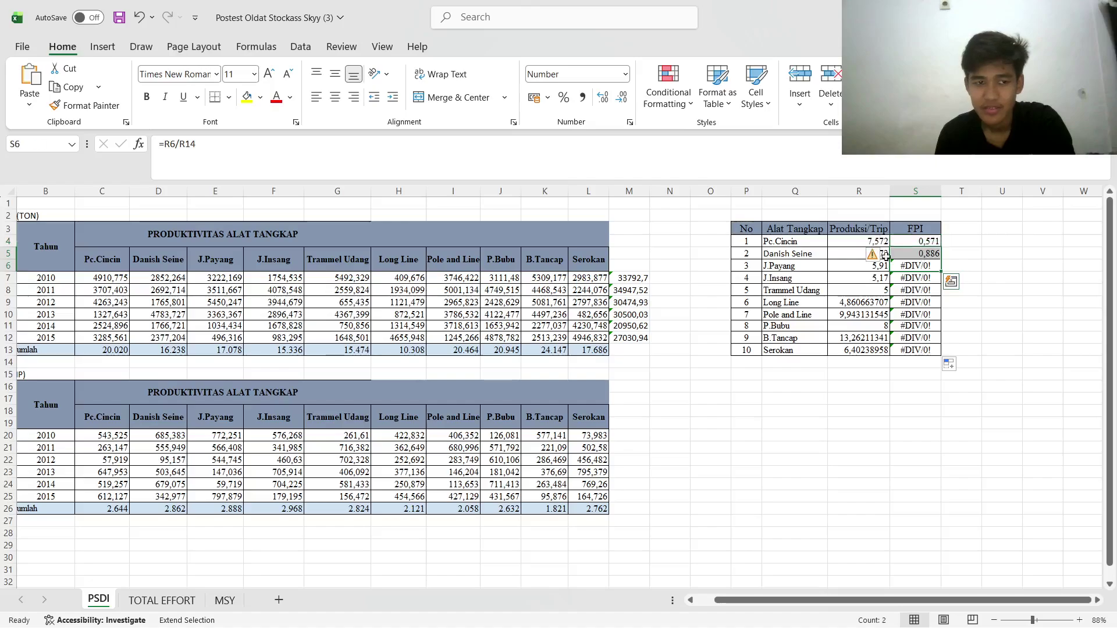
click(931, 239)
click(194, 145)
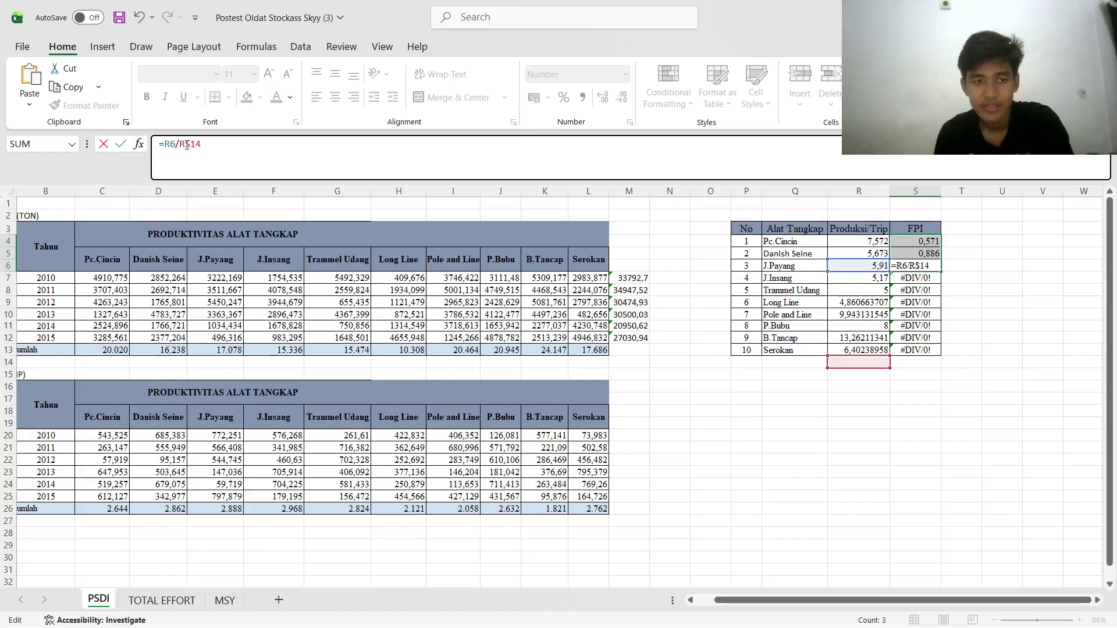
key(Return)
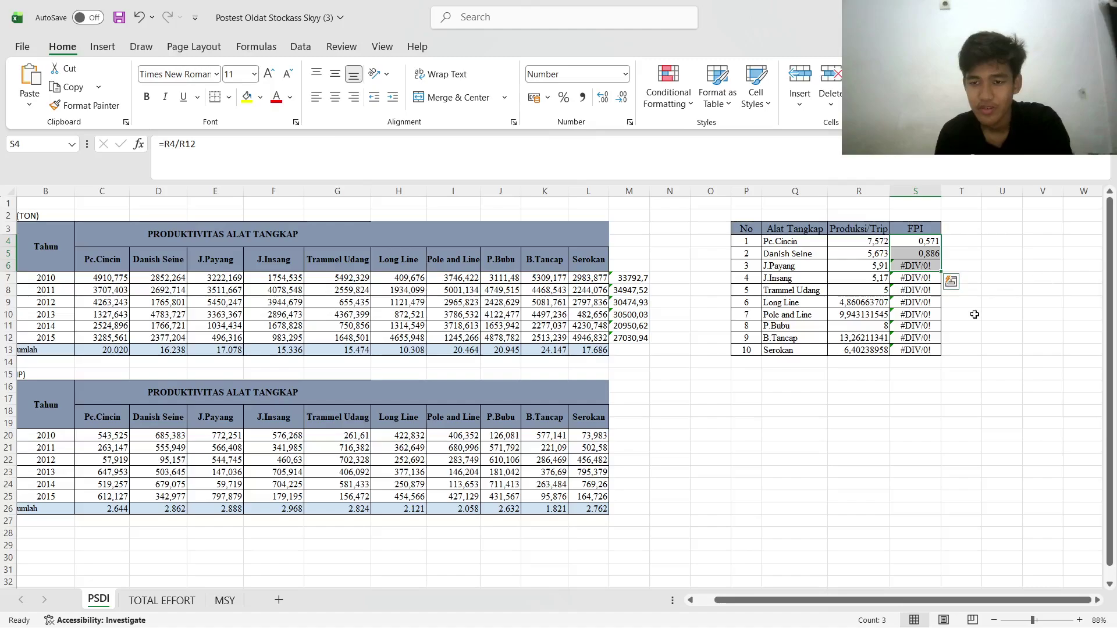
click(930, 280)
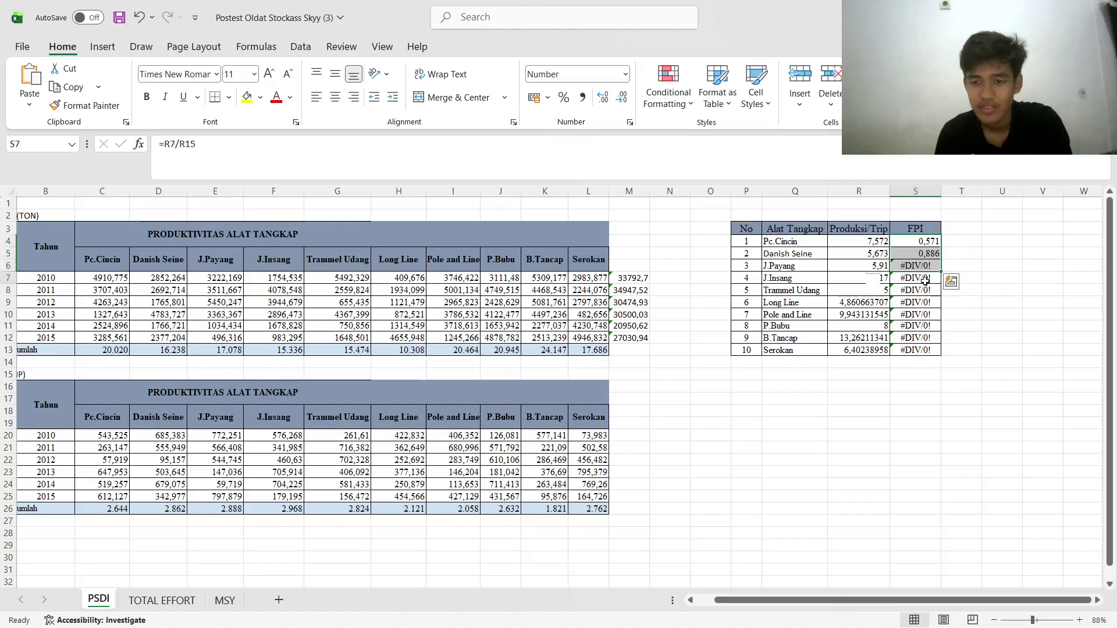
Anchor the B.Tancap row in the Pc.Cincin FPI formula in S4, making it =R4/R$12
click(929, 237)
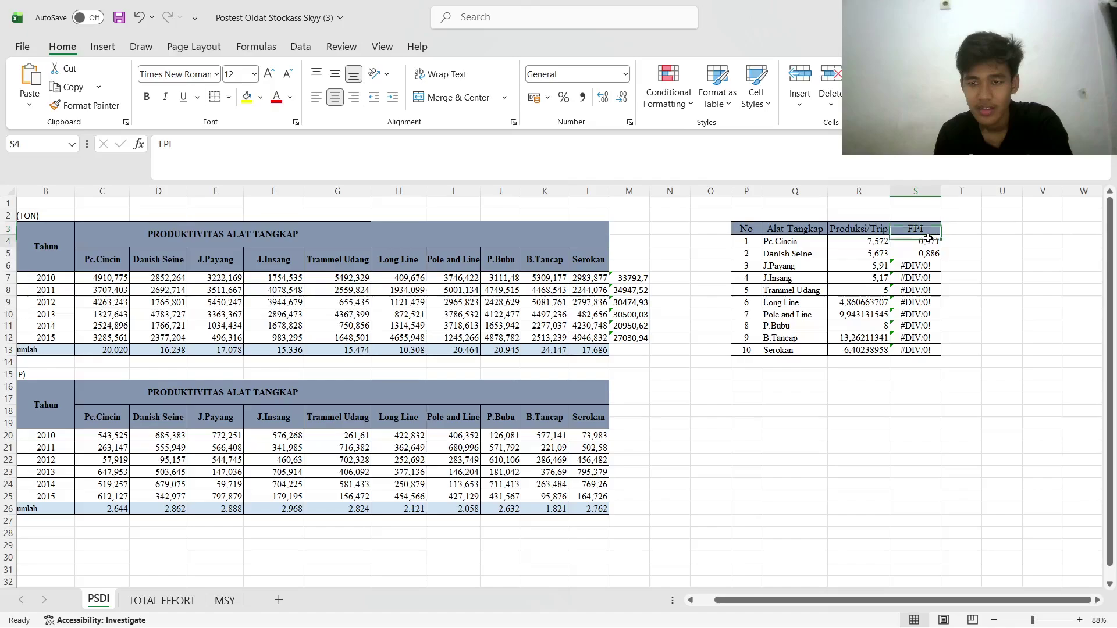
click(186, 146)
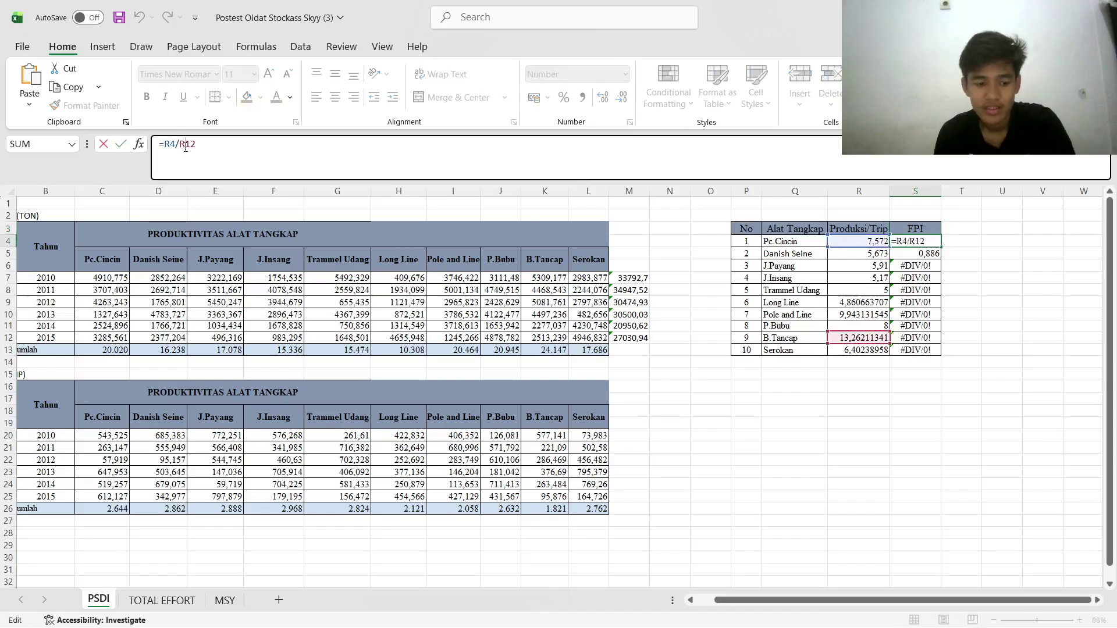
text($)
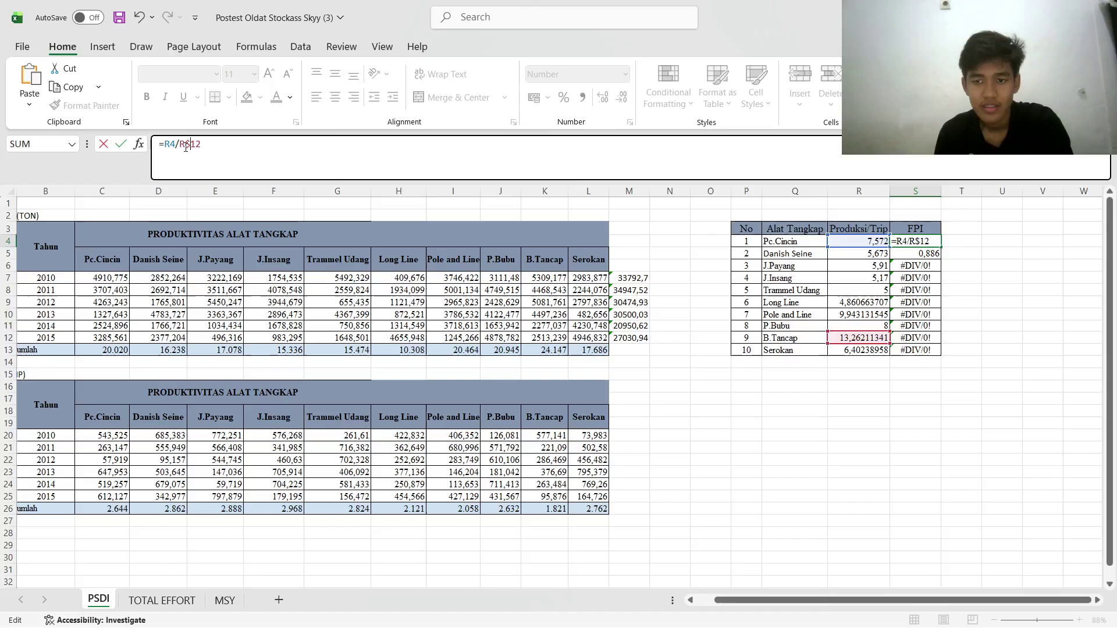
key(Return)
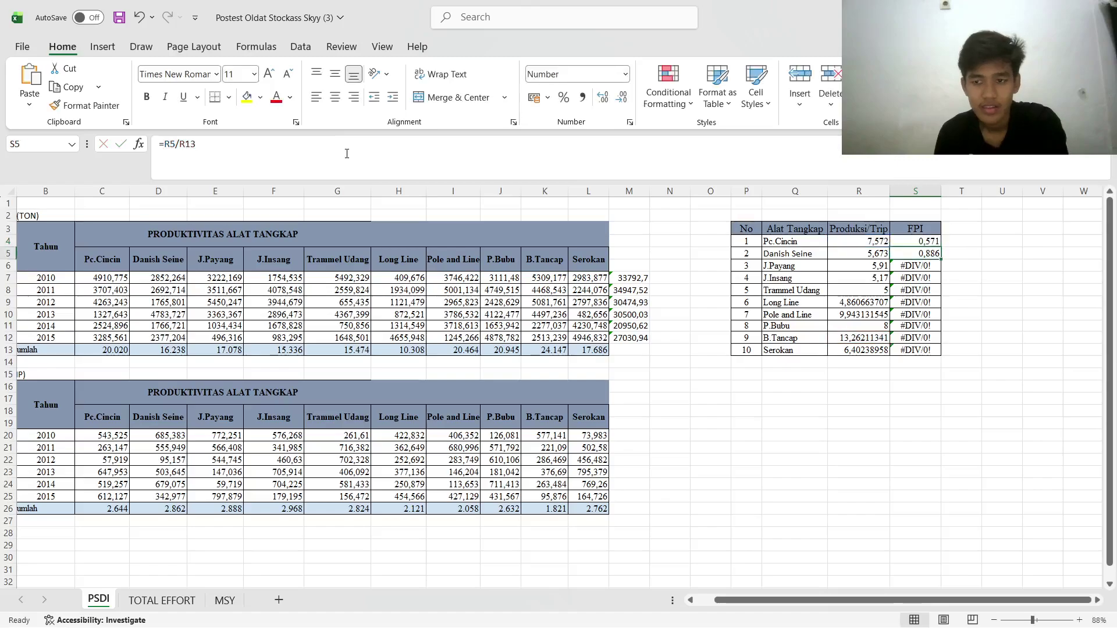
Fill the anchored FPI formula from S4 down through the Serokan row in S13
click(913, 240)
drag(941, 249, 941, 262)
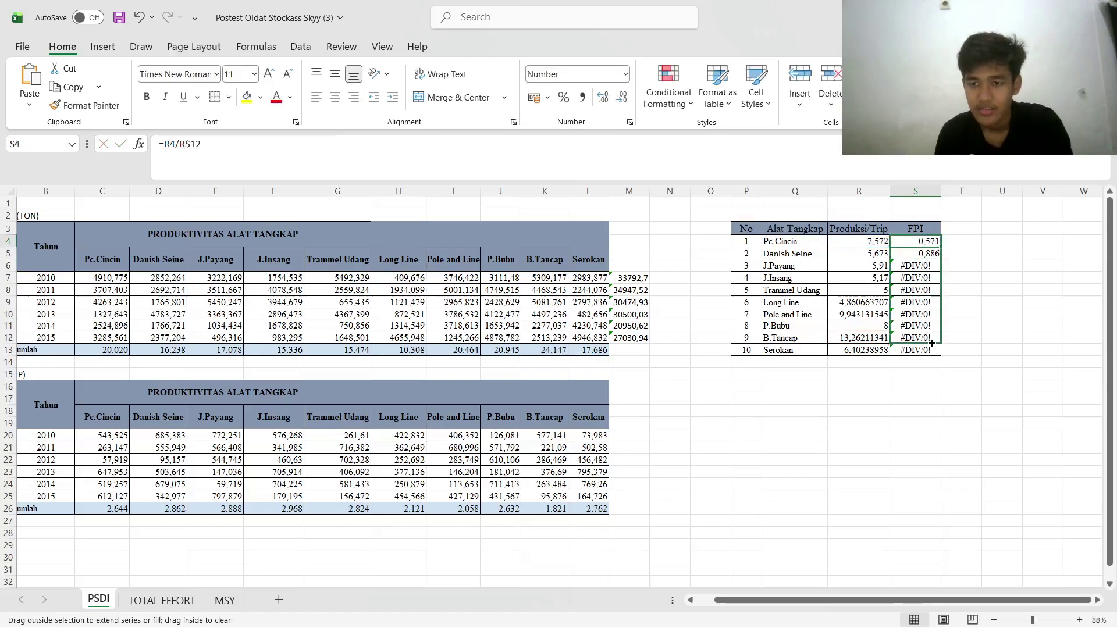
drag(933, 351, 934, 352)
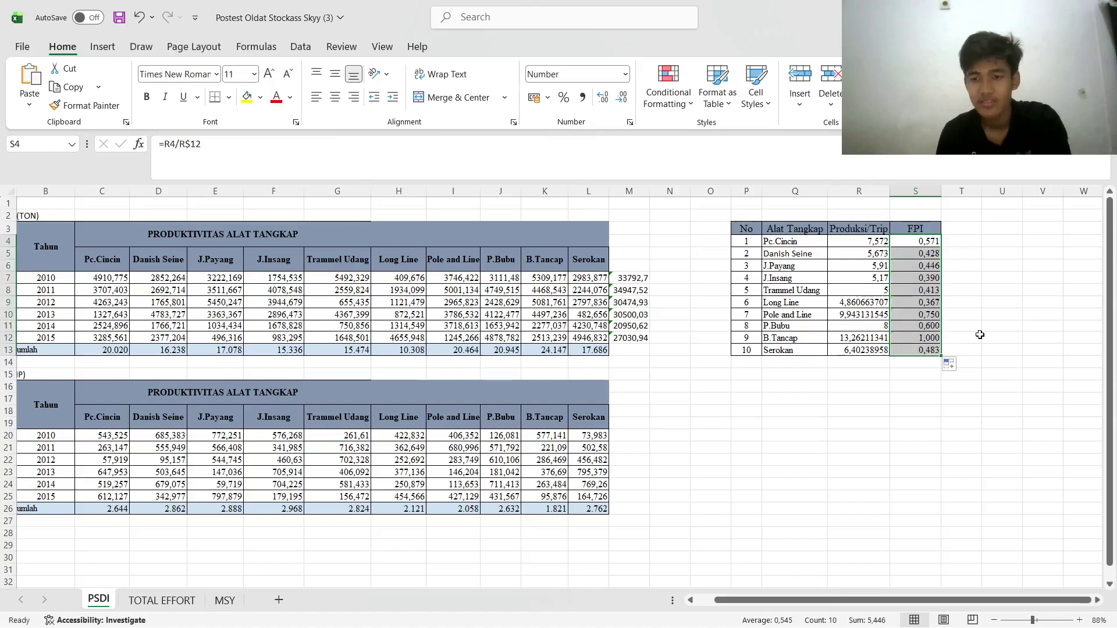
click(975, 252)
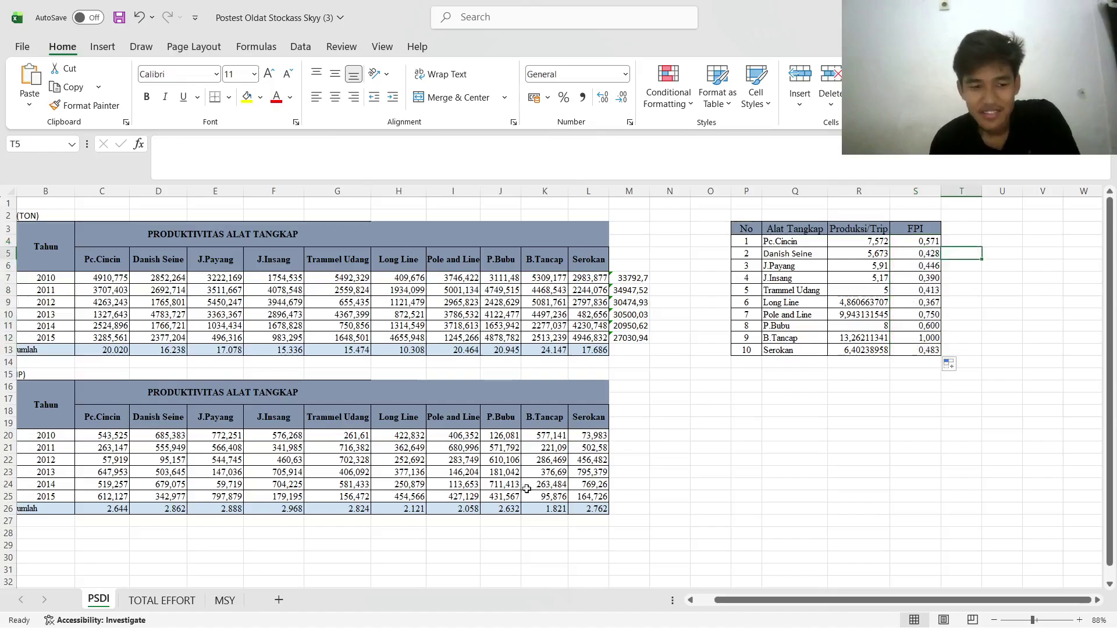
Copy the Produksi/Trip results R4:R13 from the PSDI sheet into C3:C12 of the TOTAL EFFORT sheet as values only
click(172, 606)
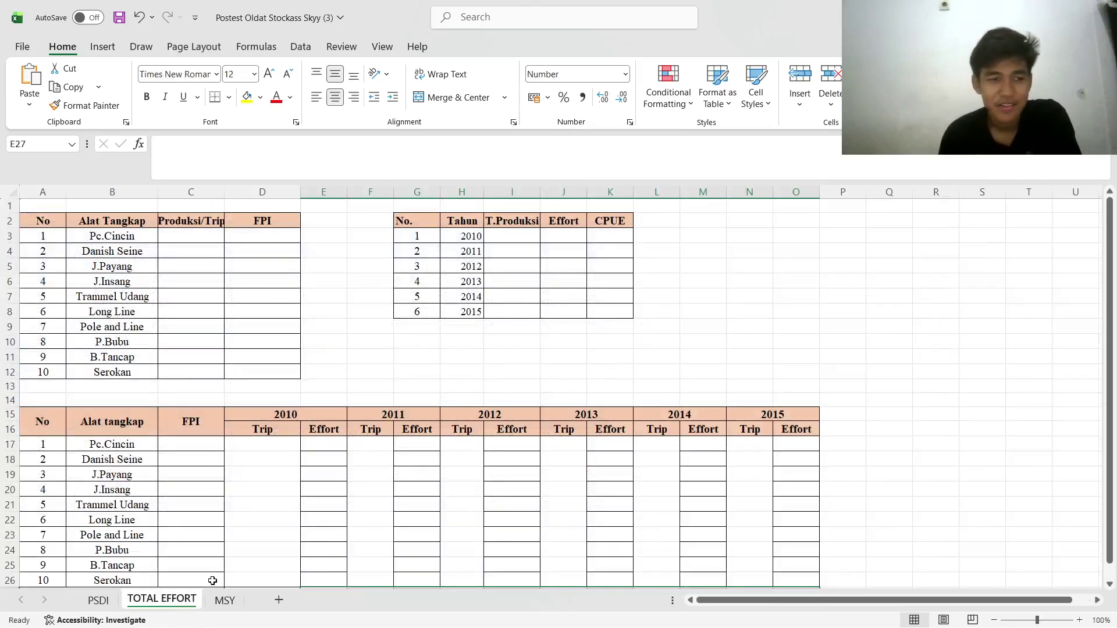
click(98, 605)
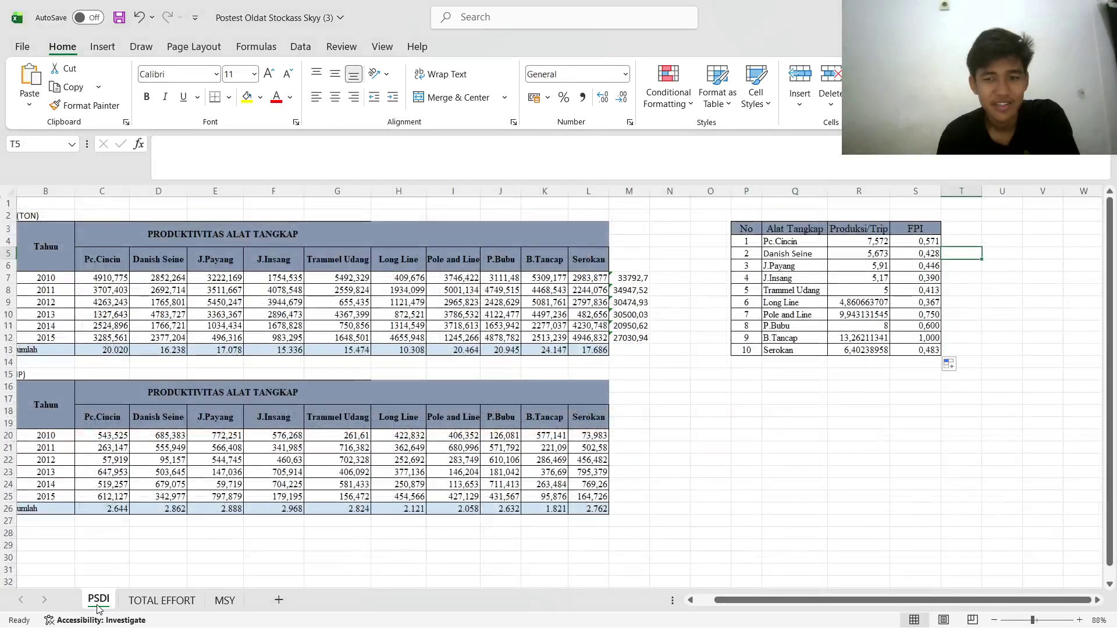
drag(834, 242, 858, 353)
right_click(857, 330)
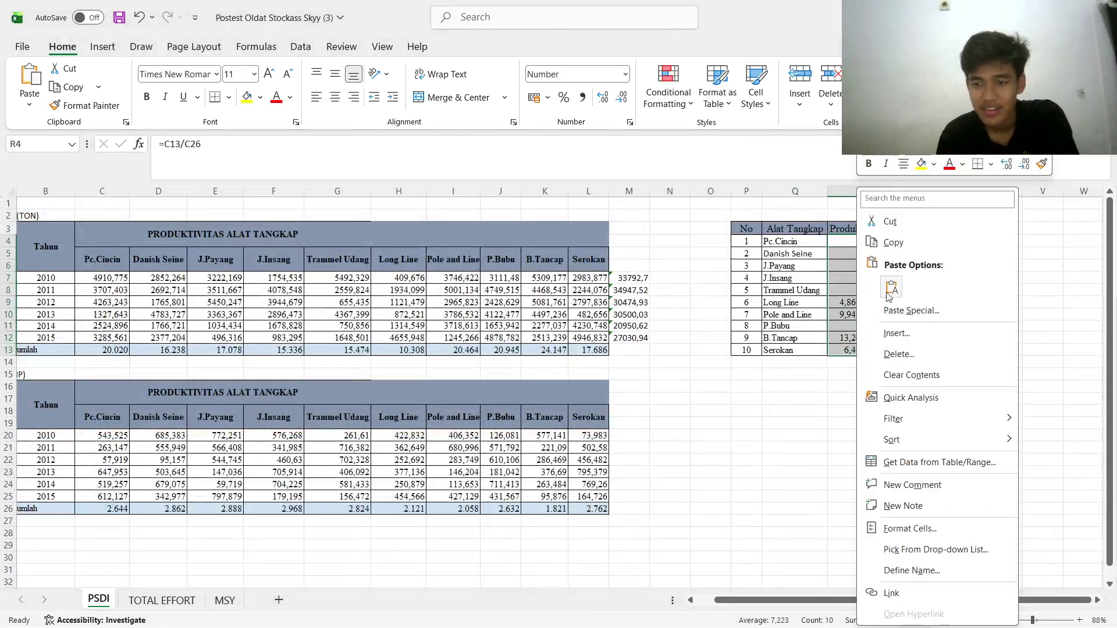
click(899, 250)
click(160, 601)
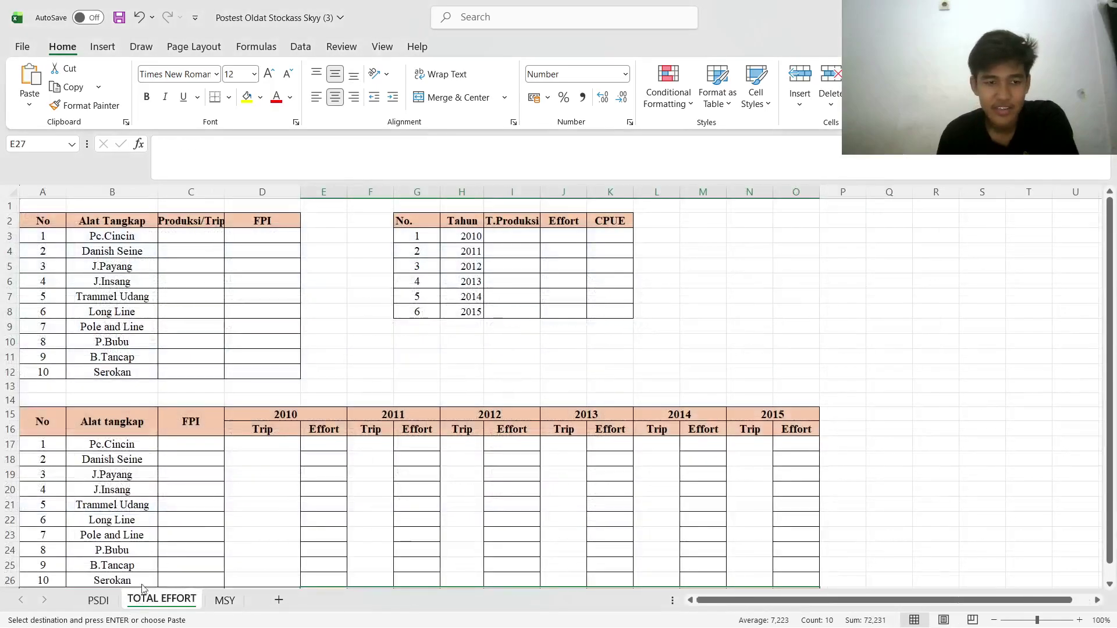
drag(188, 239, 183, 372)
right_click(184, 371)
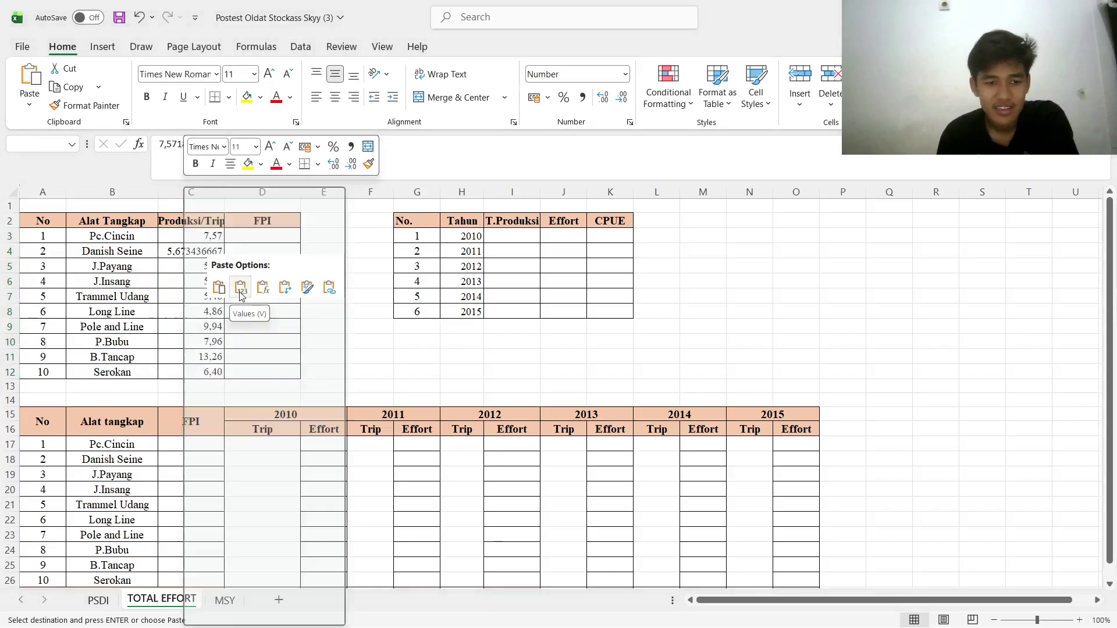
click(241, 289)
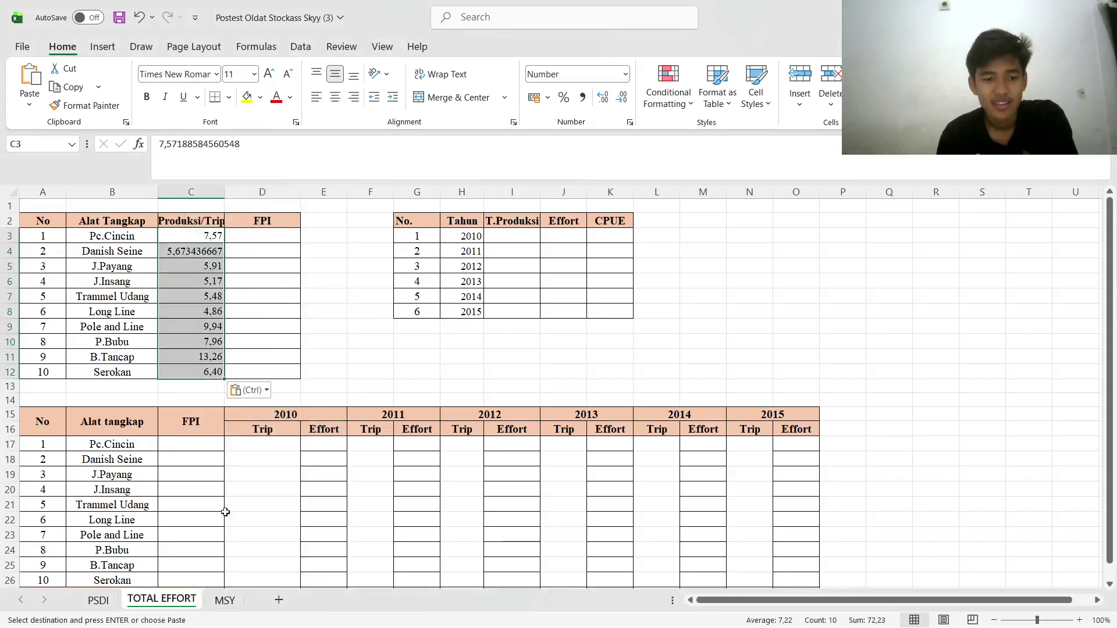
Try to transfer the PSDI FPI results S4:S13 to the FPI column of the TOTAL EFFORT sheet, starting at D3
click(98, 601)
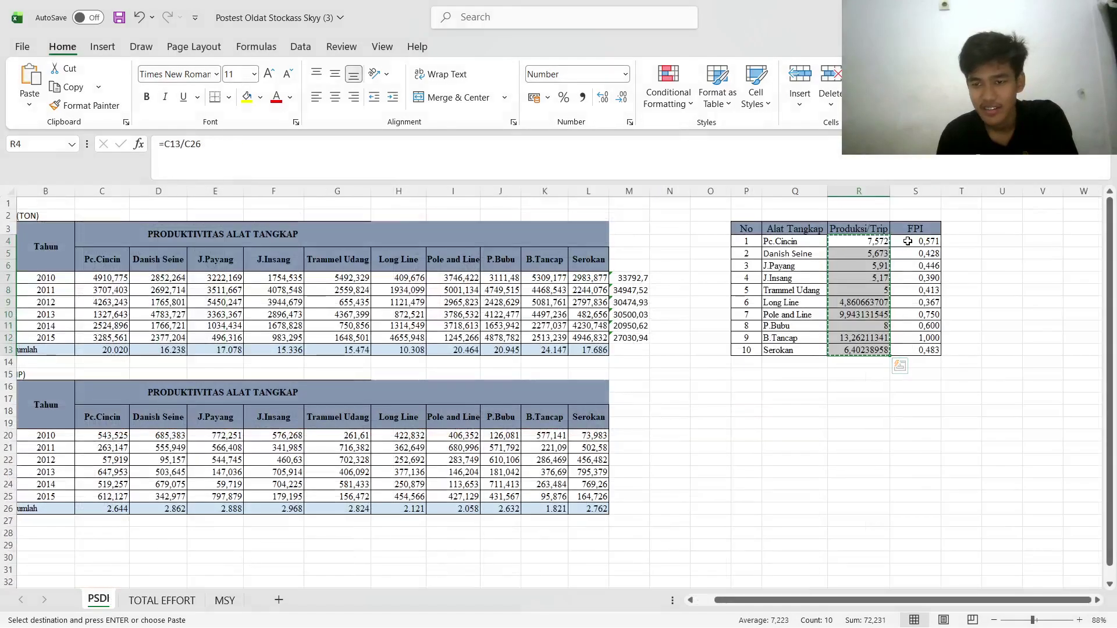
drag(907, 241, 913, 344)
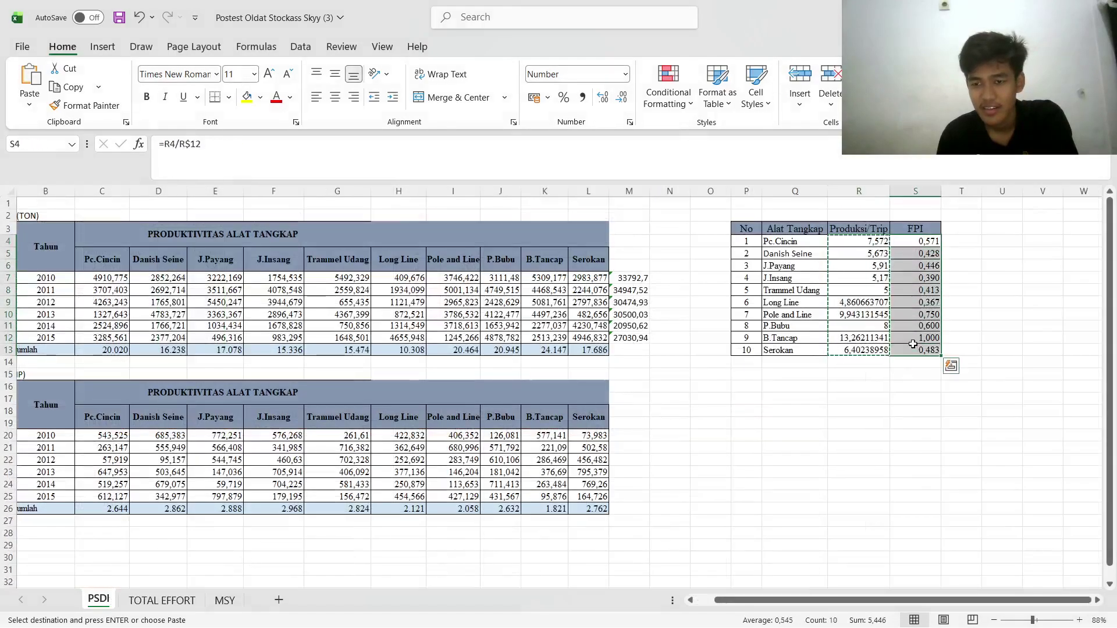
right_click(913, 345)
click(966, 241)
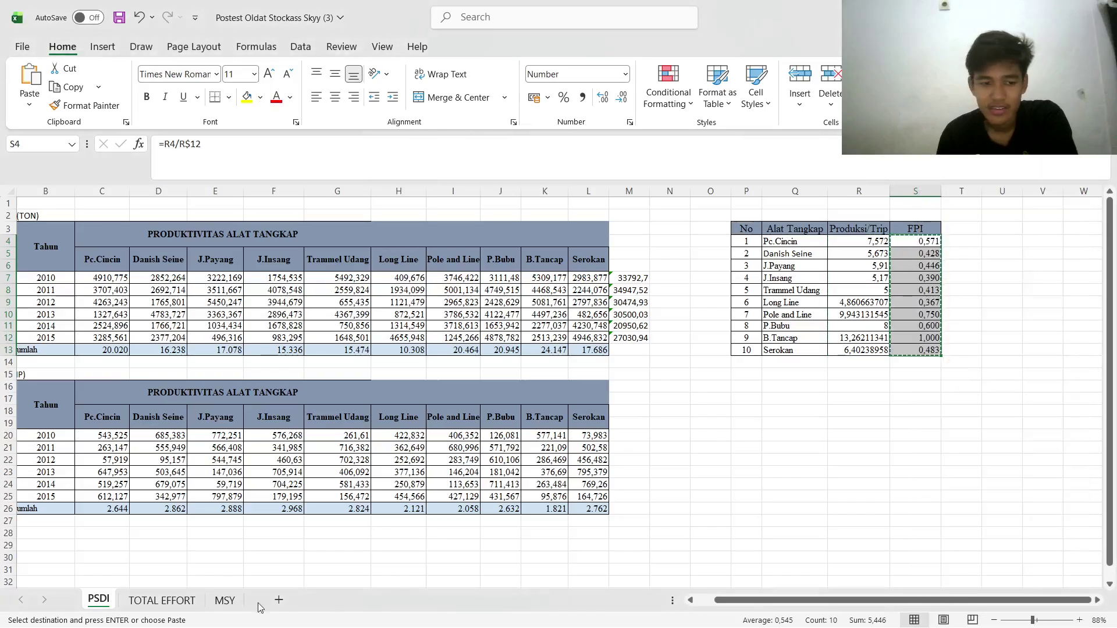
click(162, 601)
double_click(249, 236)
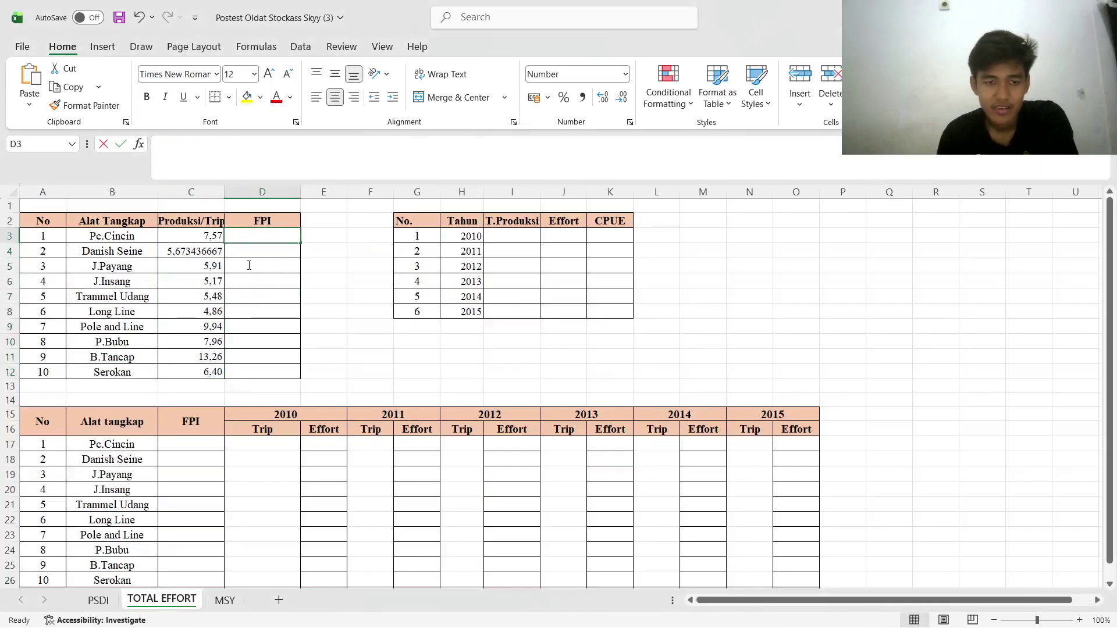
key(Escape)
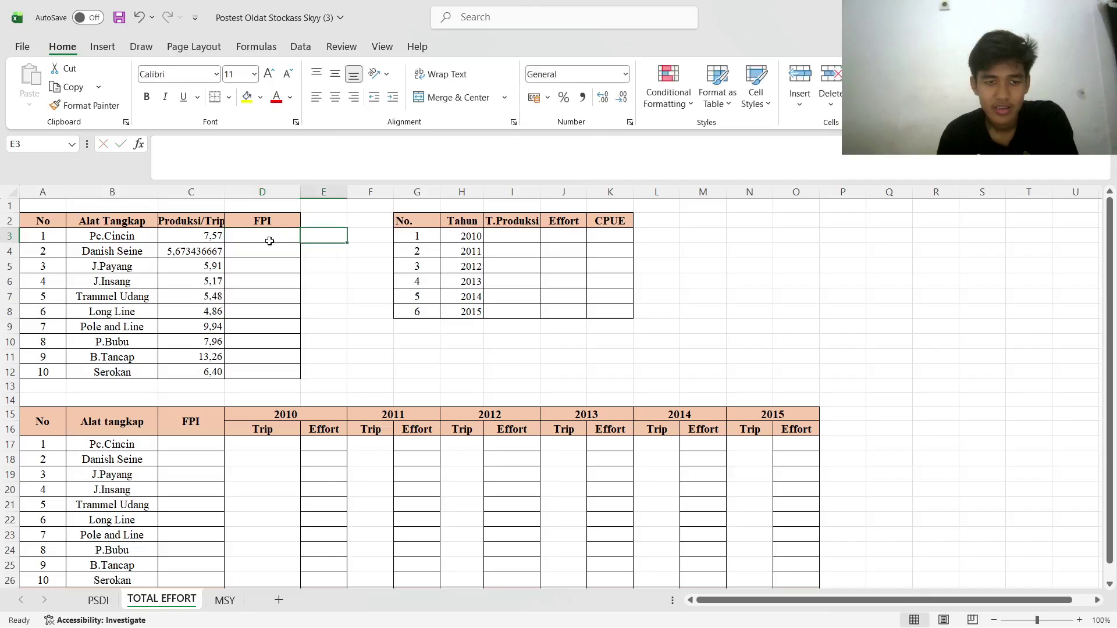
Copy the FPI results S4:S13 from the PSDI sheet into D3:D12 of the TOTAL EFFORT sheet as values only
drag(266, 238, 270, 373)
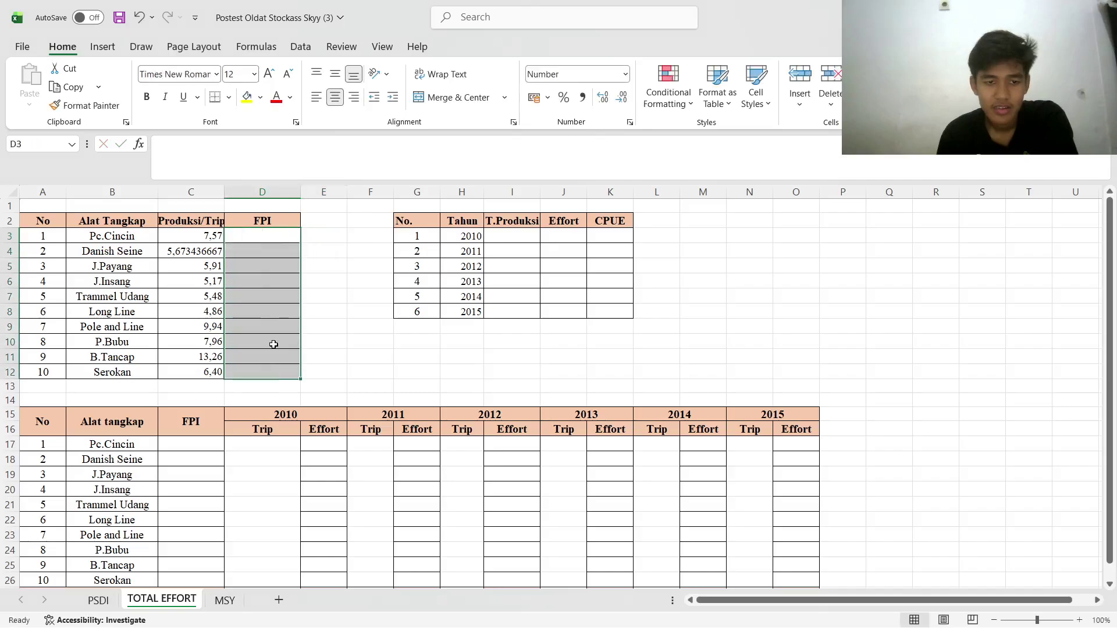
right_click(273, 344)
key(Escape)
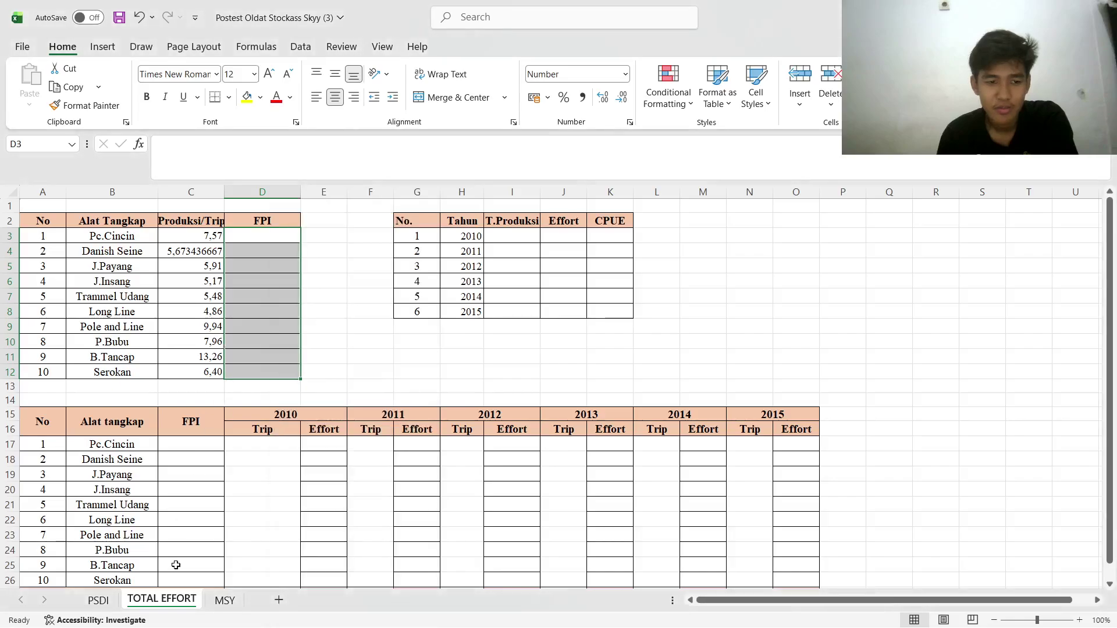
click(100, 600)
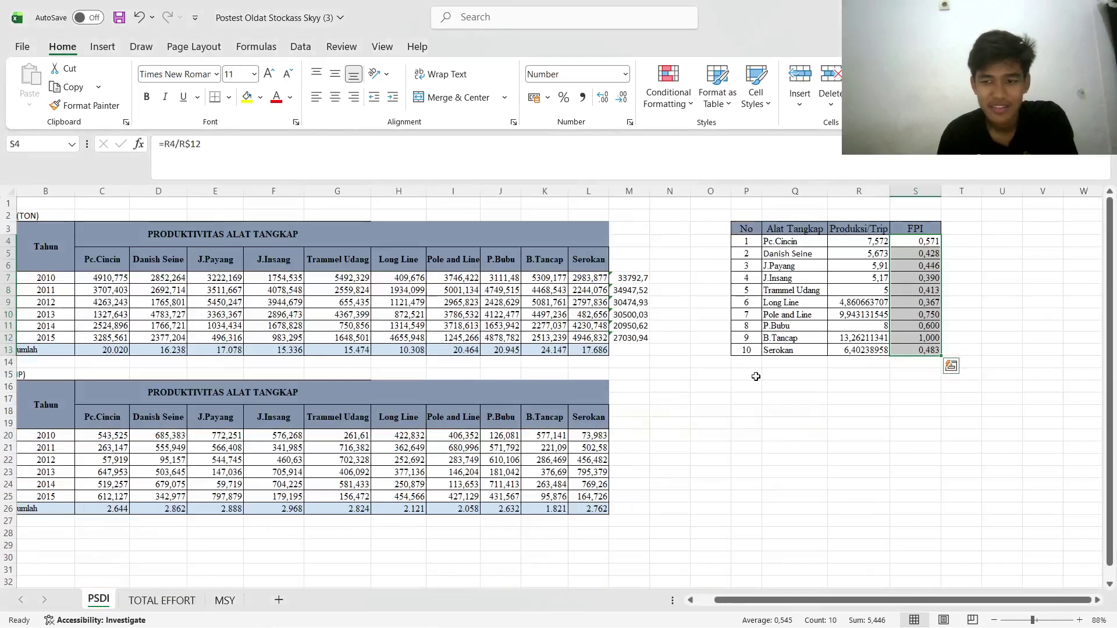
double_click(905, 241)
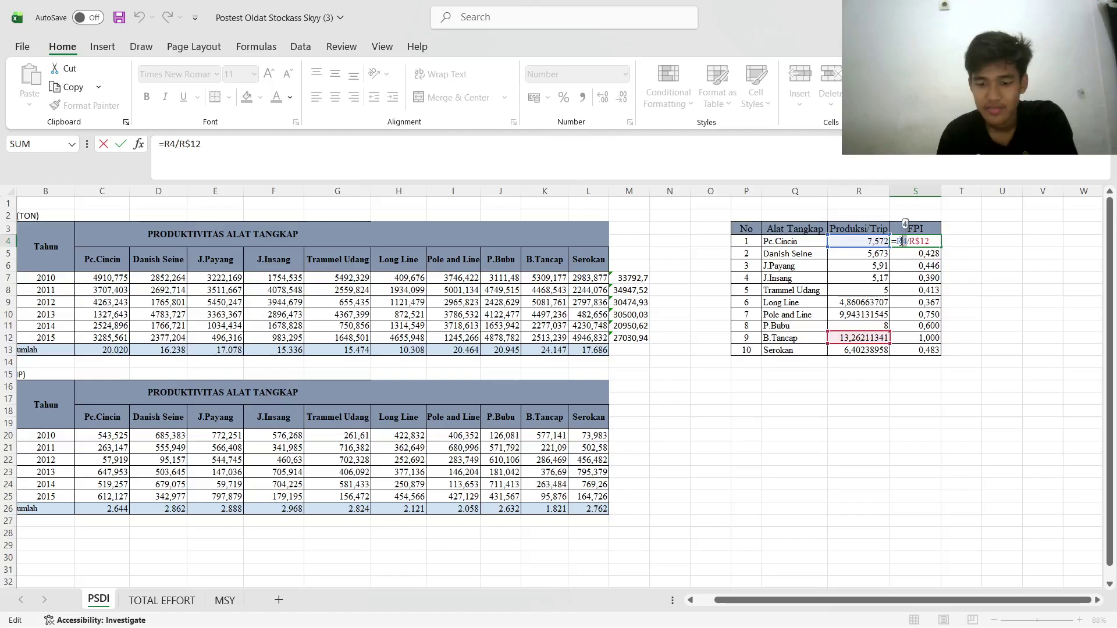
key(Return)
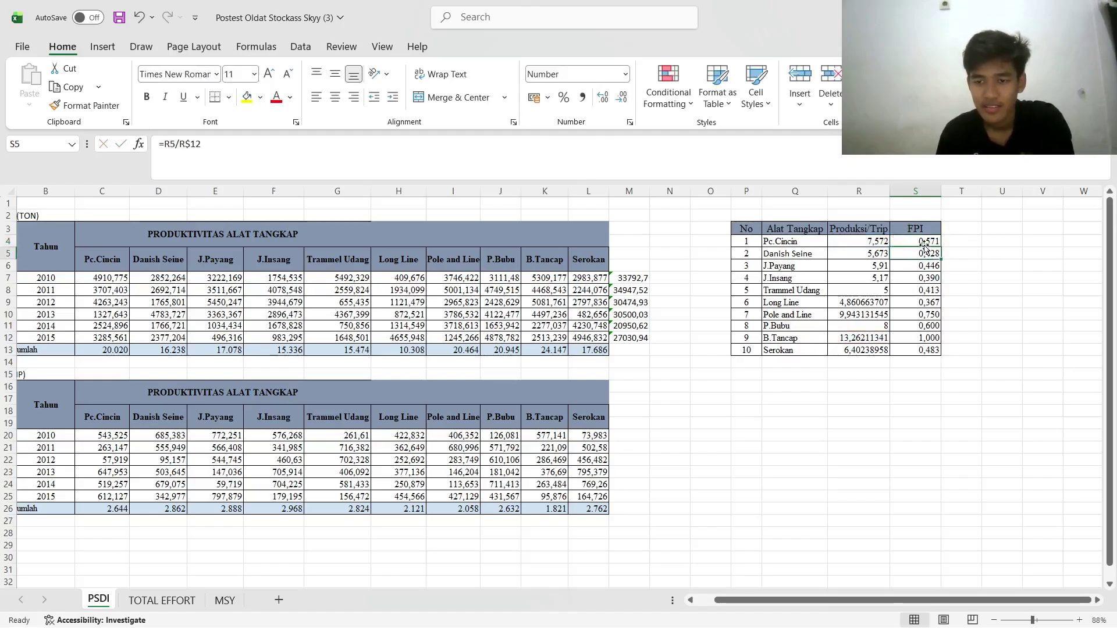
click(926, 243)
drag(926, 242, 922, 346)
right_click(917, 328)
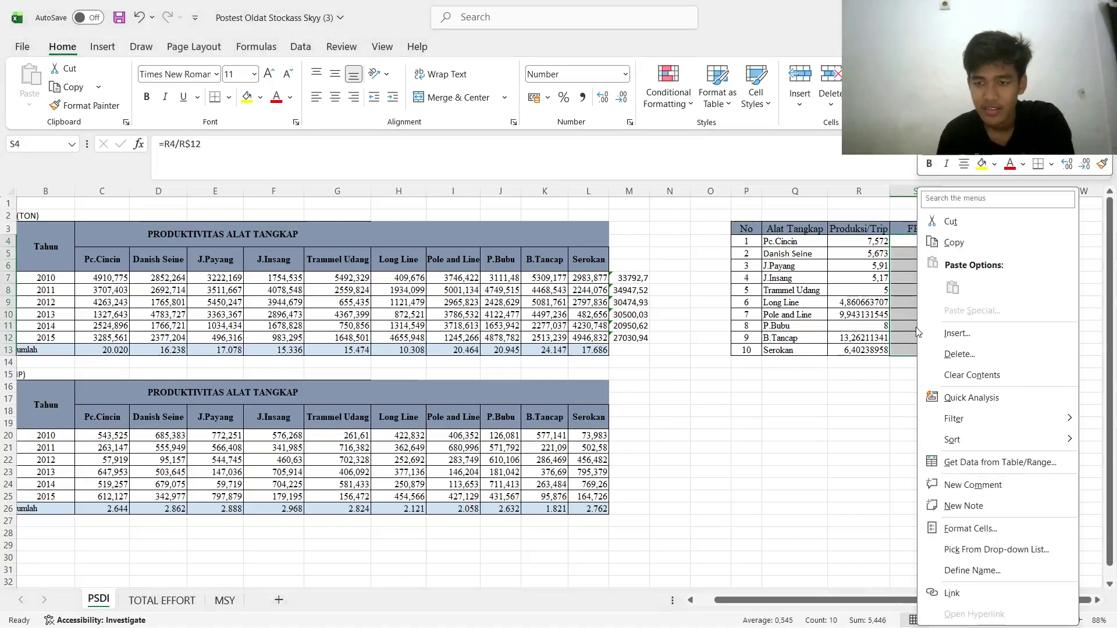
click(959, 243)
click(161, 601)
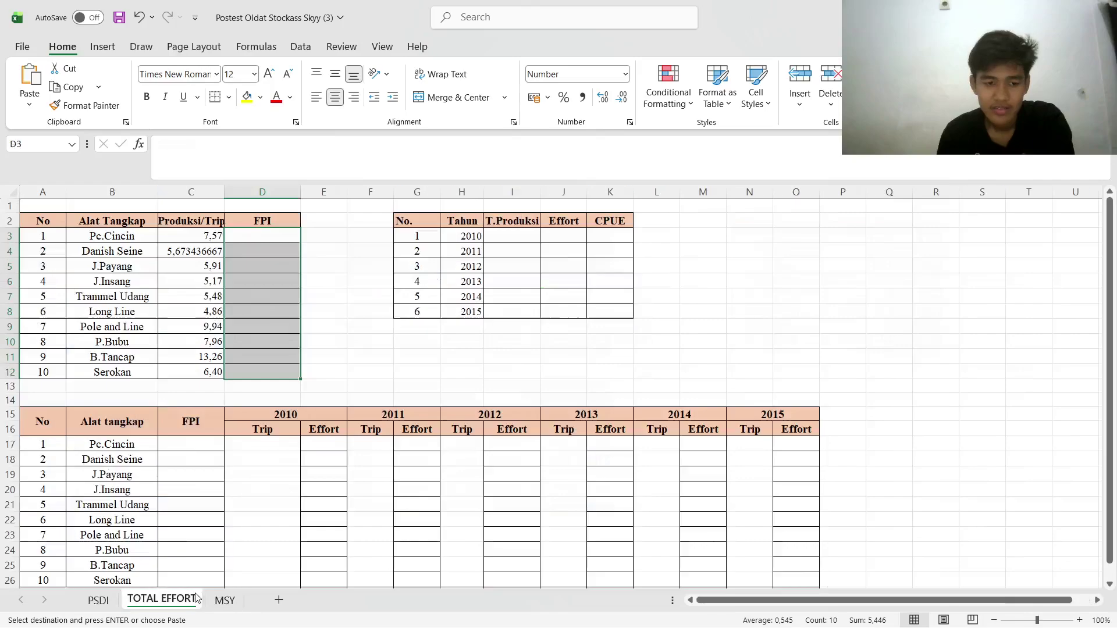
right_click(248, 252)
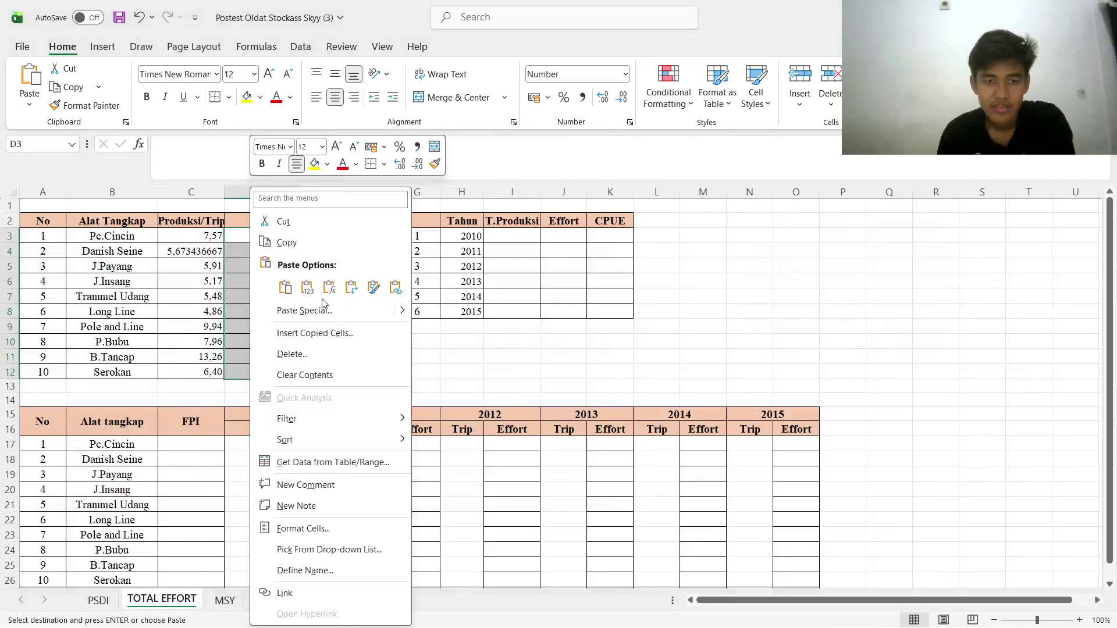
click(308, 287)
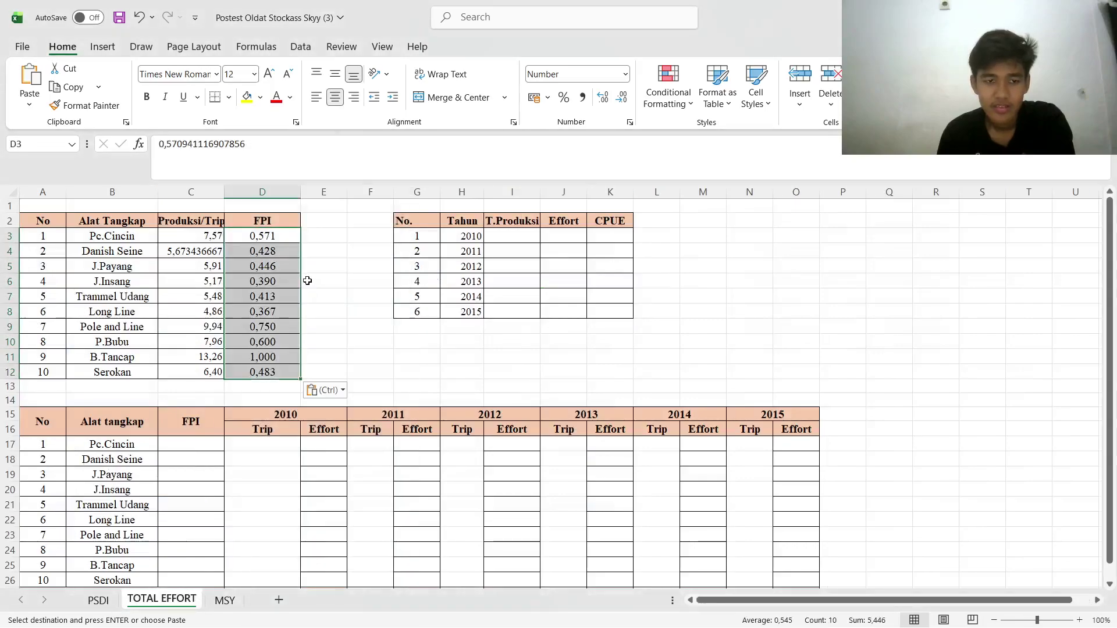
Copy the yearly production totals M7:M12 from the PSDI sheet into T.Produksi cells I3:I8 of the TOTAL EFFORT sheet as values only
click(500, 232)
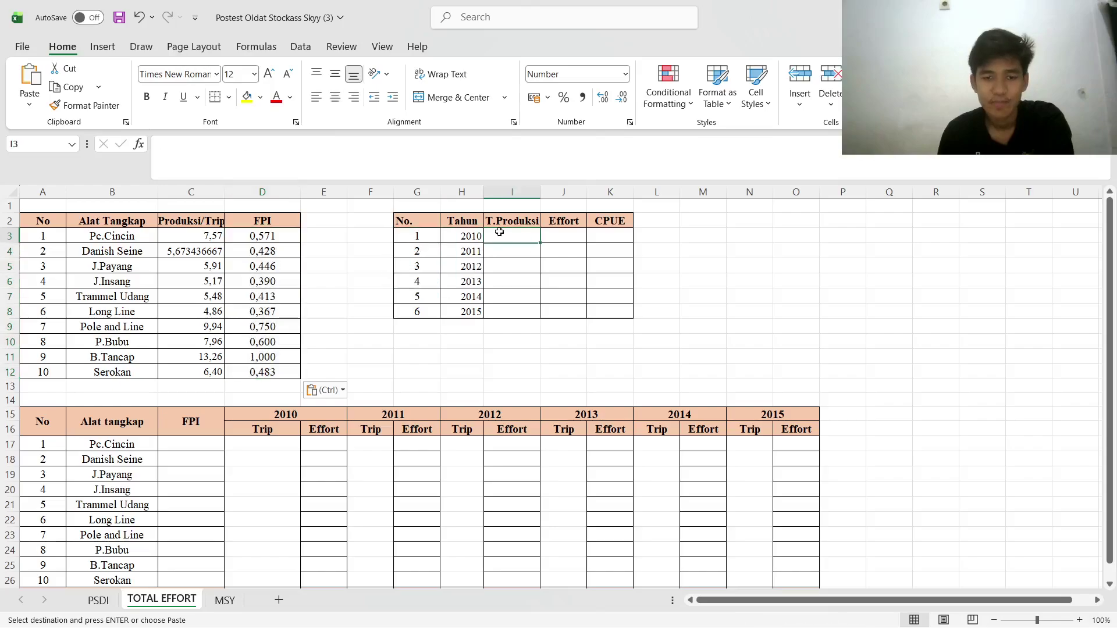
click(99, 601)
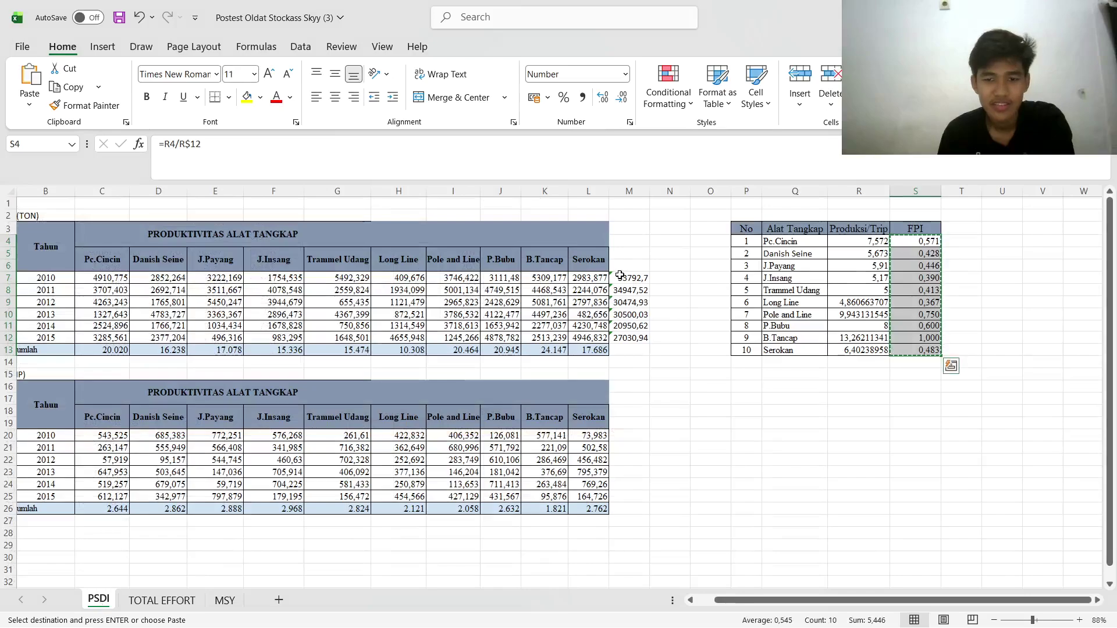
drag(622, 277, 628, 337)
right_click(625, 314)
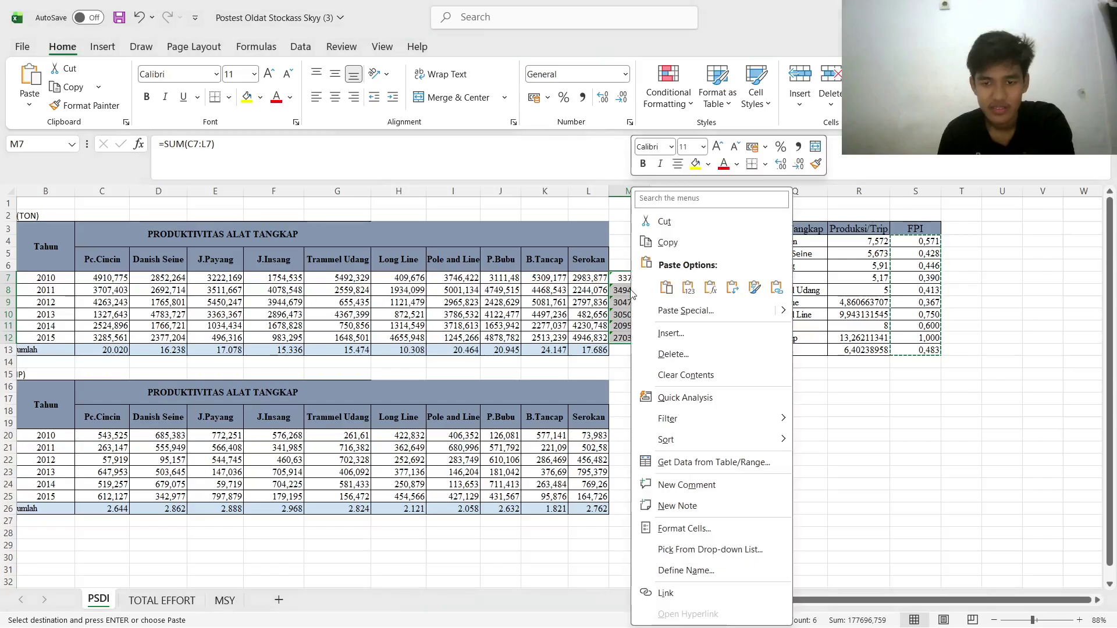
click(659, 234)
key(ctrl+Page_Down)
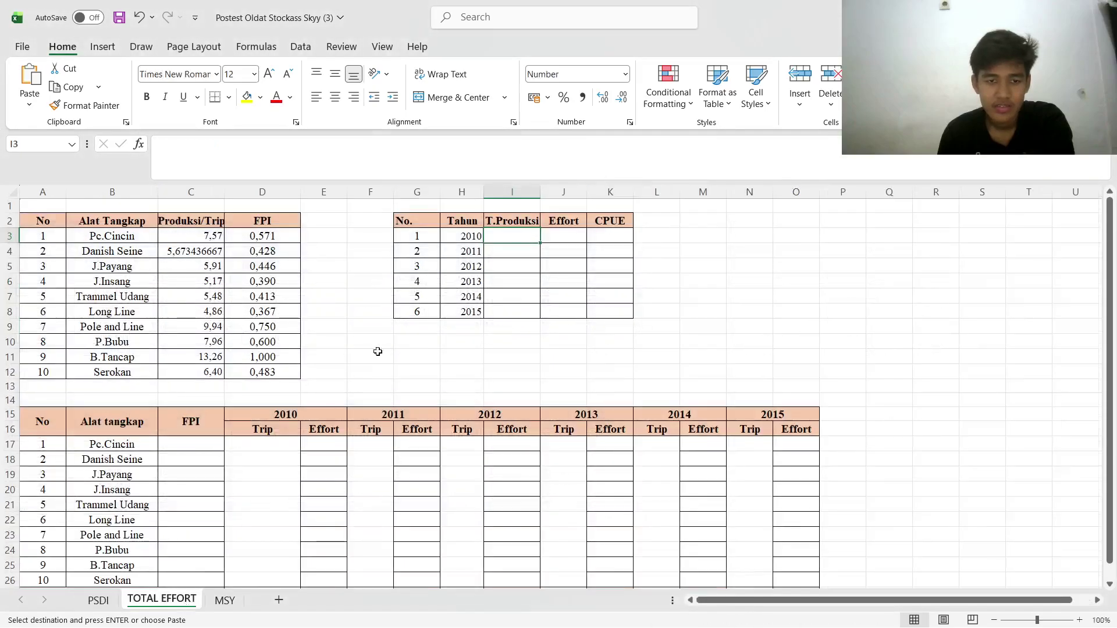
click(550, 234)
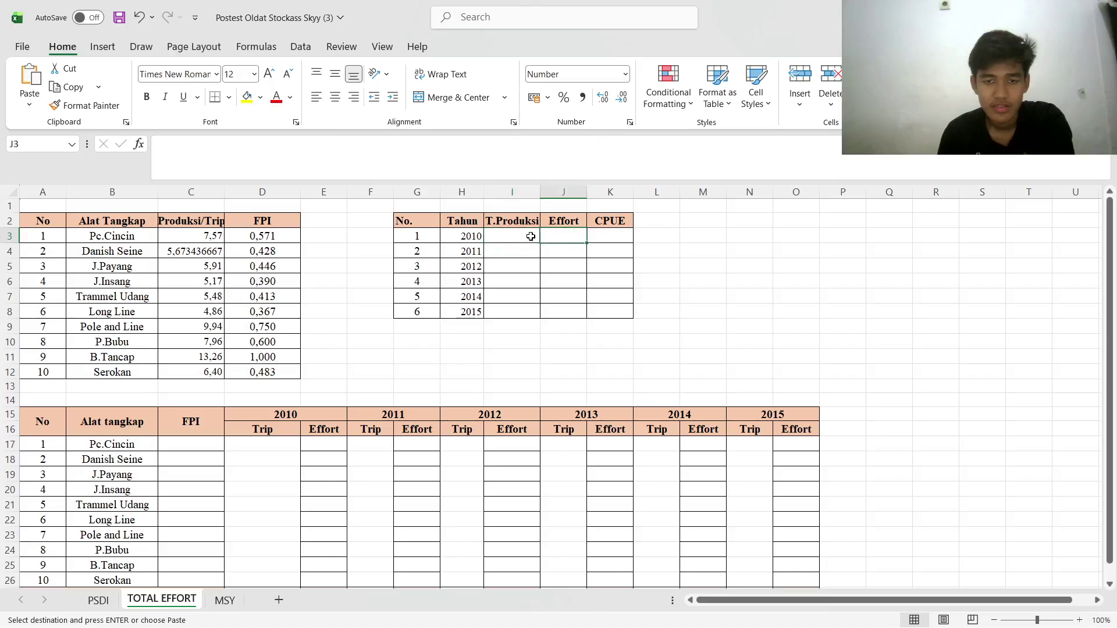
drag(530, 236, 501, 304)
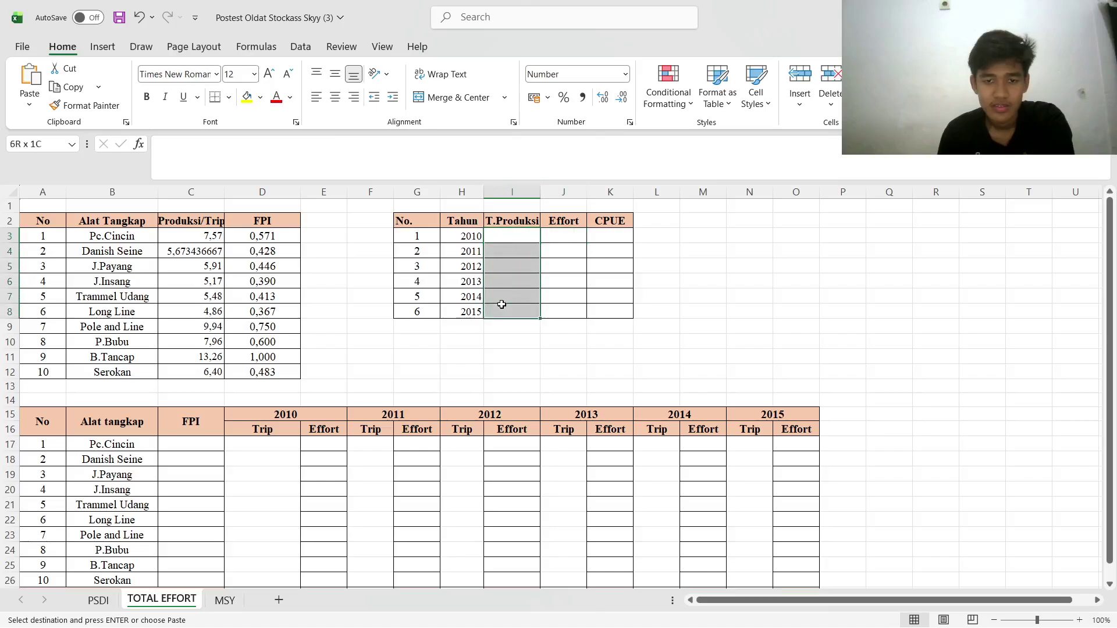
right_click(523, 266)
click(590, 287)
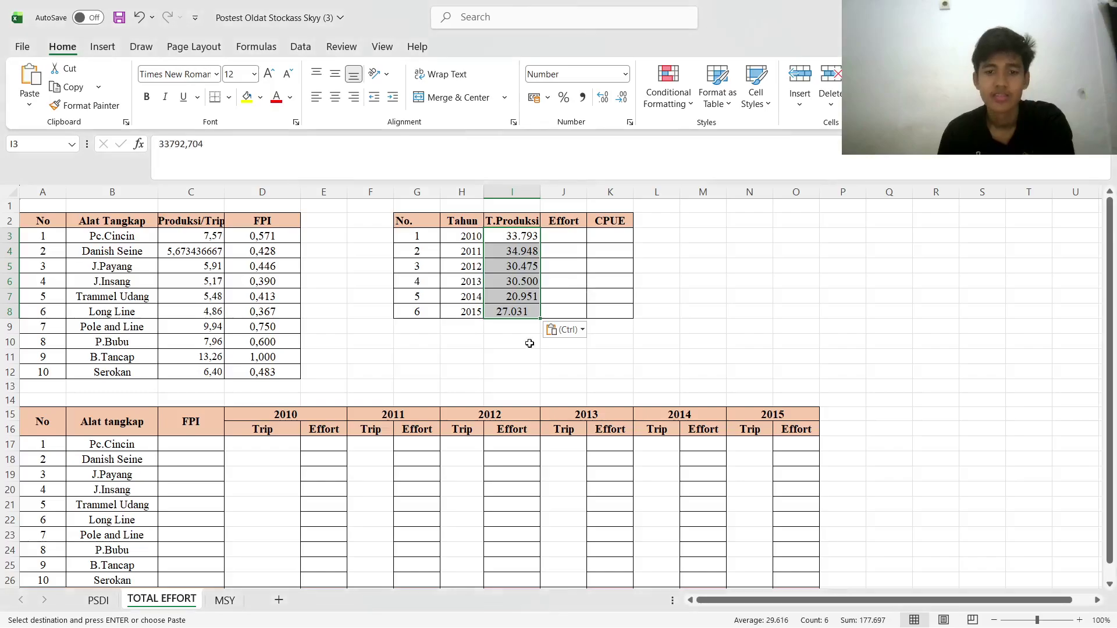
click(564, 240)
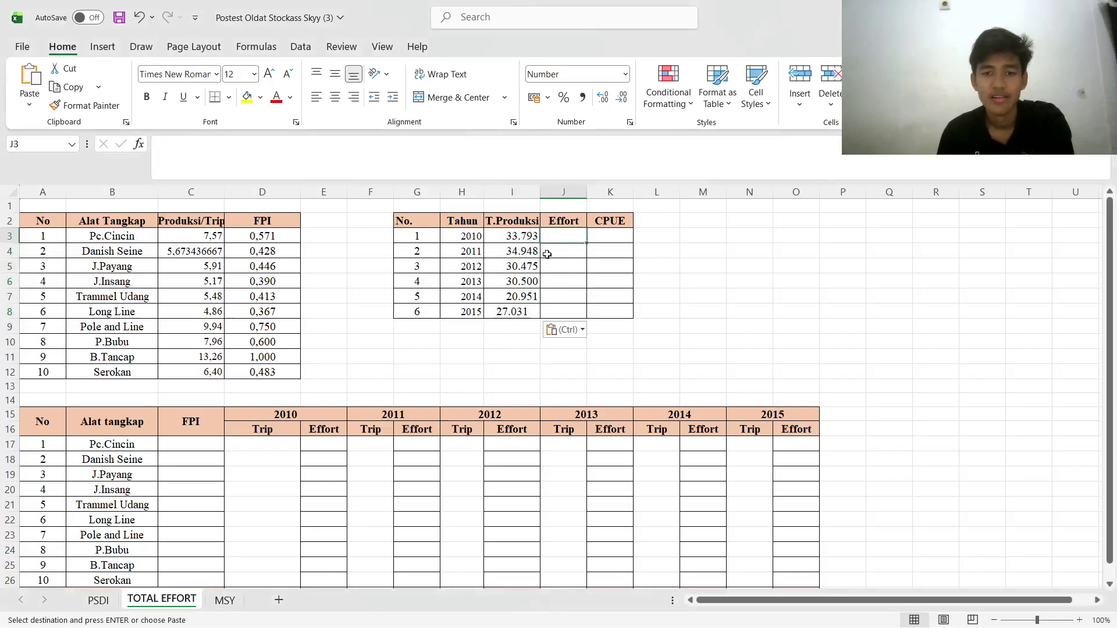
click(98, 601)
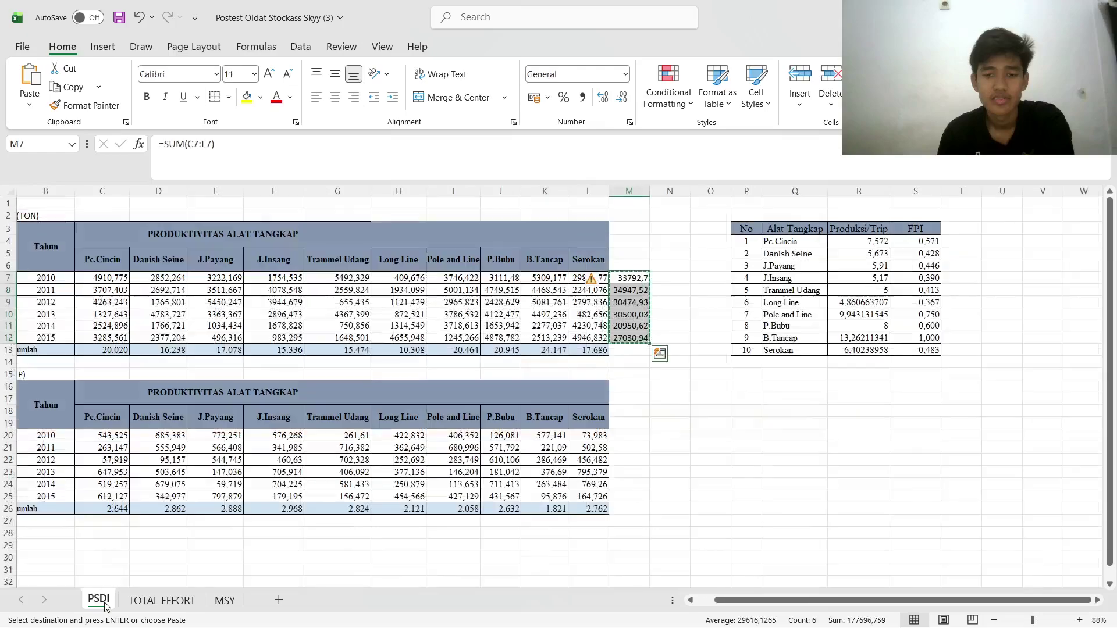
click(157, 602)
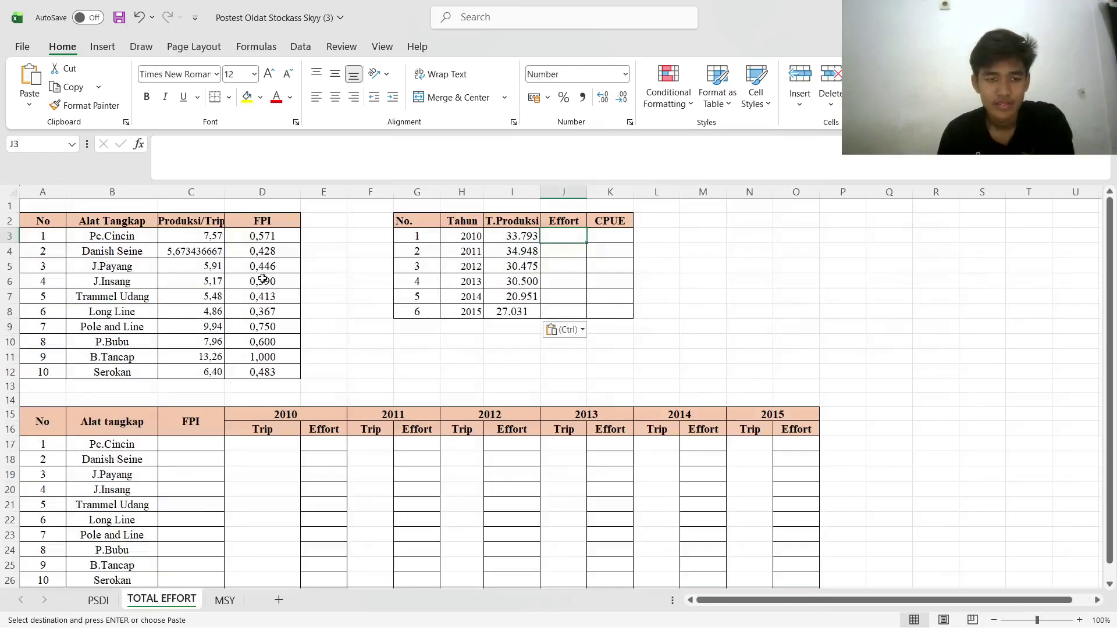
Copy the FPI values D3:D12 into the FPI column C17:C26 of the lower effort table as values only
drag(264, 235, 265, 373)
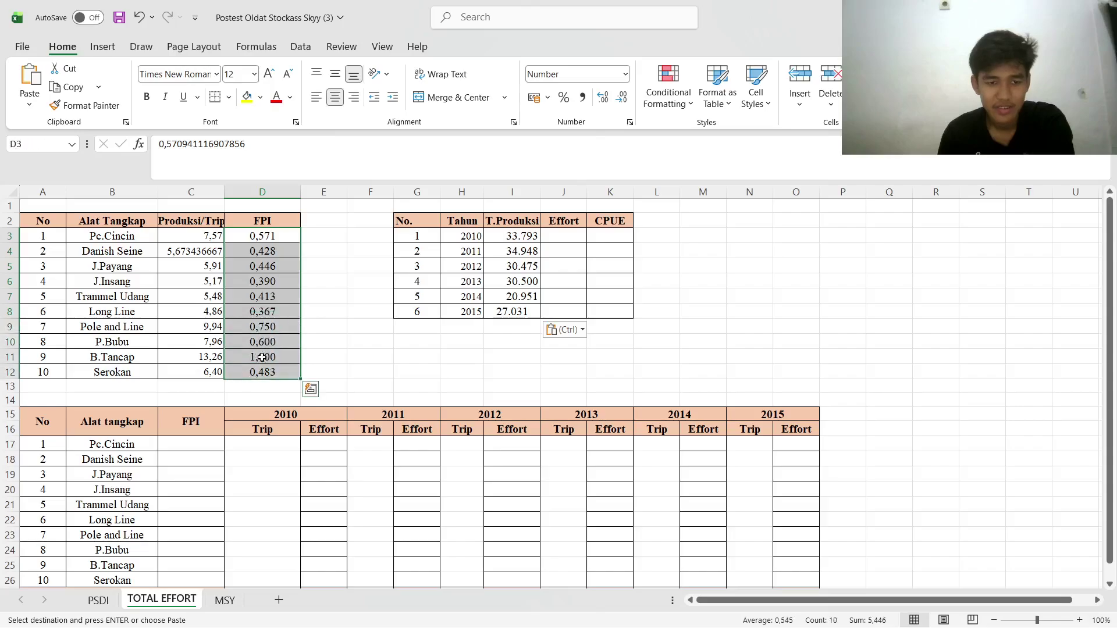
right_click(265, 373)
click(298, 242)
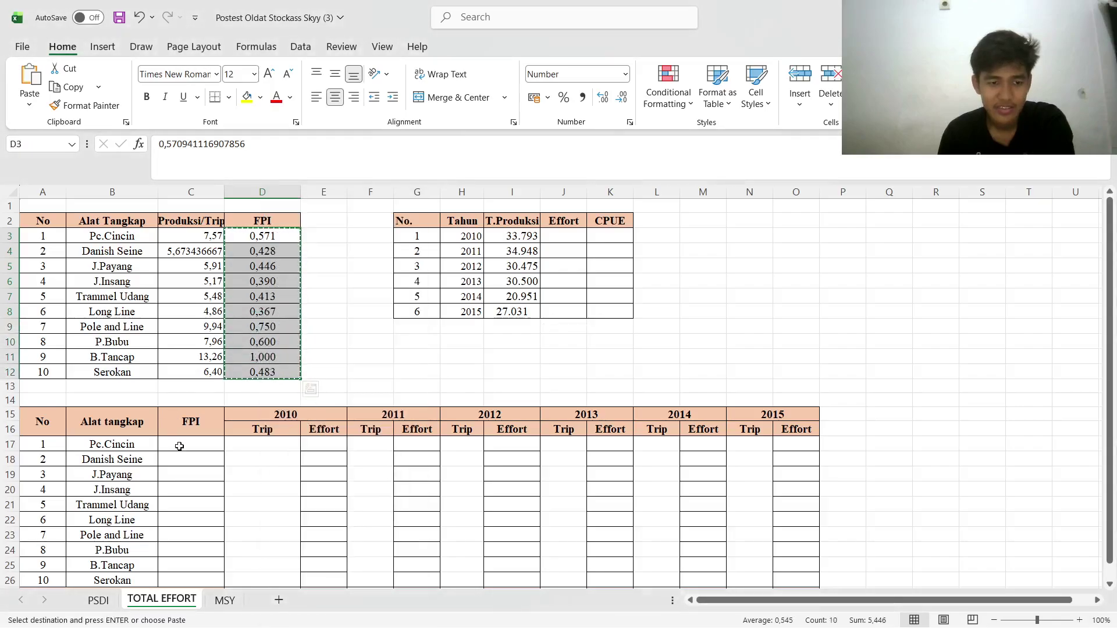
click(208, 441)
drag(200, 443, 191, 547)
right_click(191, 547)
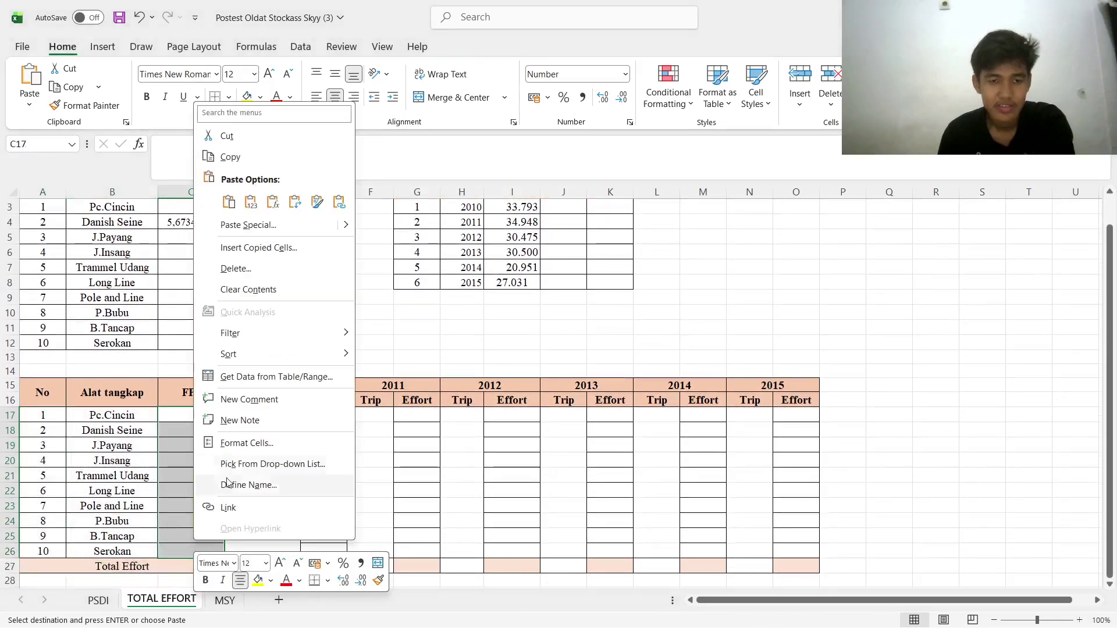
click(252, 205)
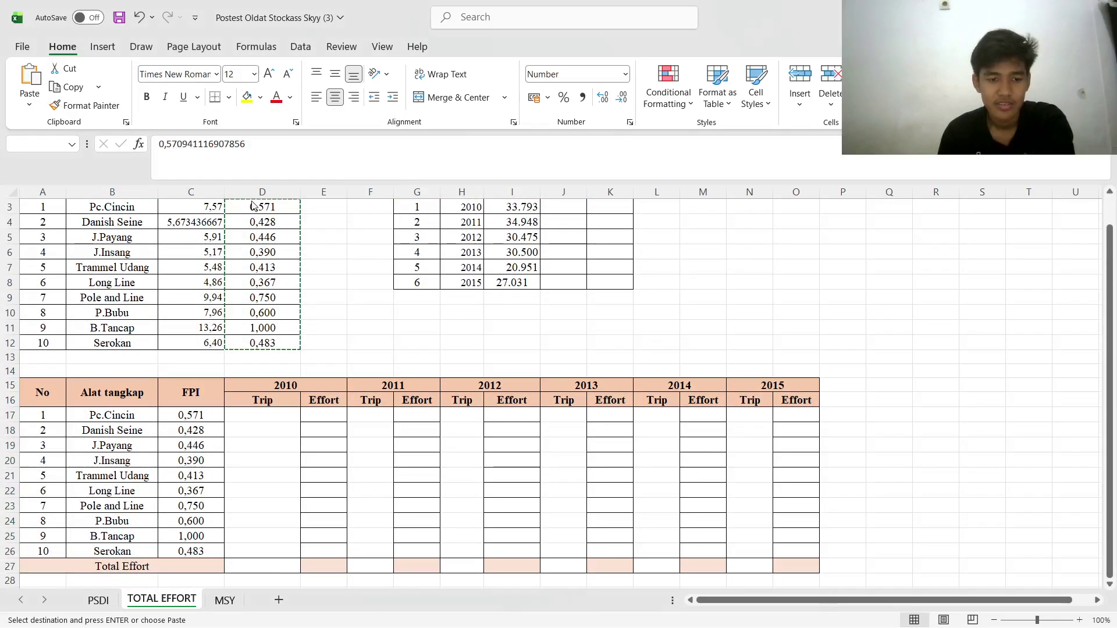
Copy the 2010 trip row C20:L20 from the PSDI sheet and paste it transposed into the 2010 Trip column D17:D26 of TOTAL EFFORT
click(262, 417)
click(109, 601)
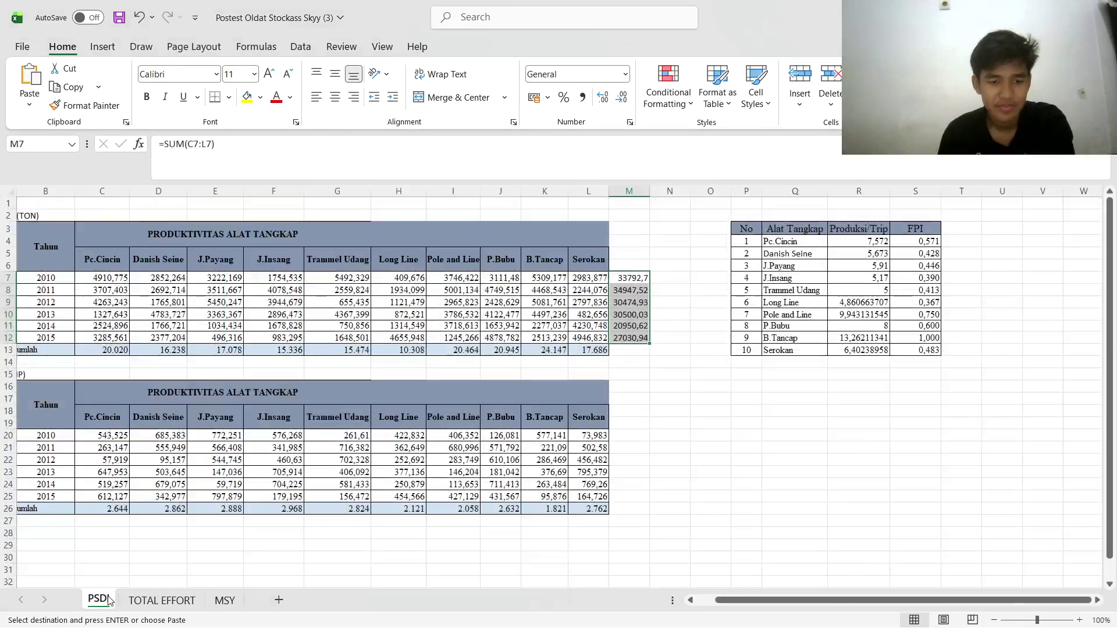
click(102, 437)
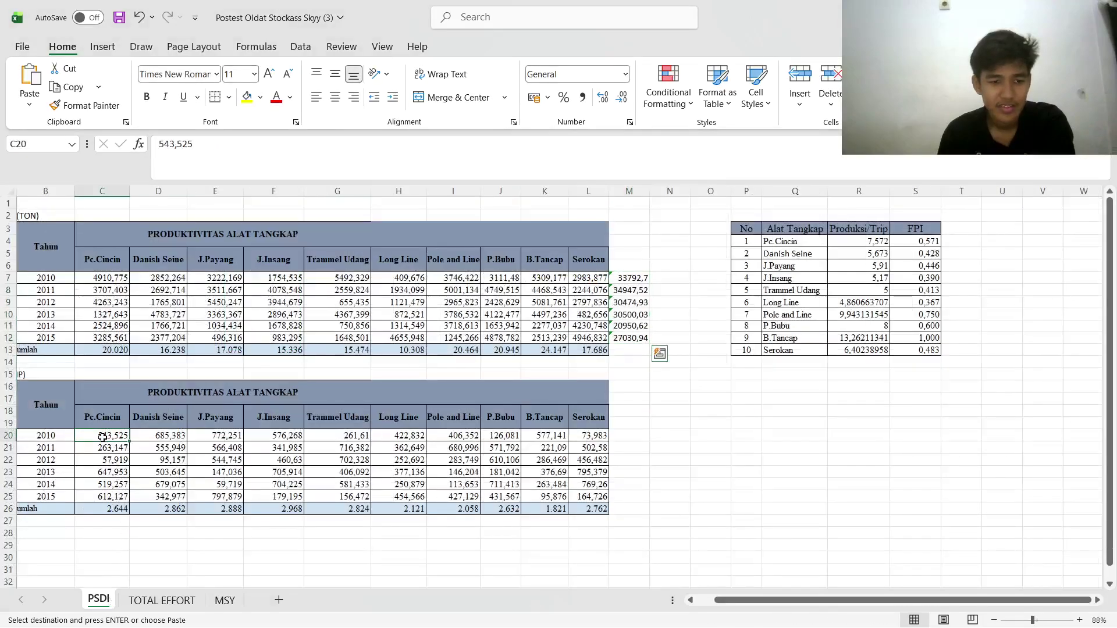
drag(105, 438, 588, 430)
right_click(583, 434)
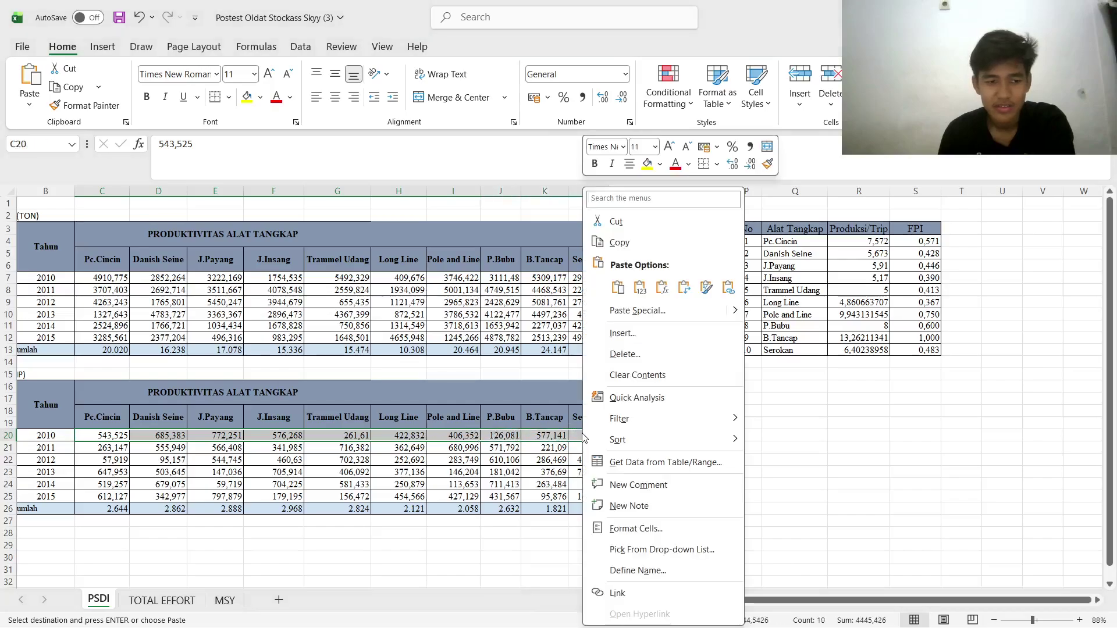
click(626, 245)
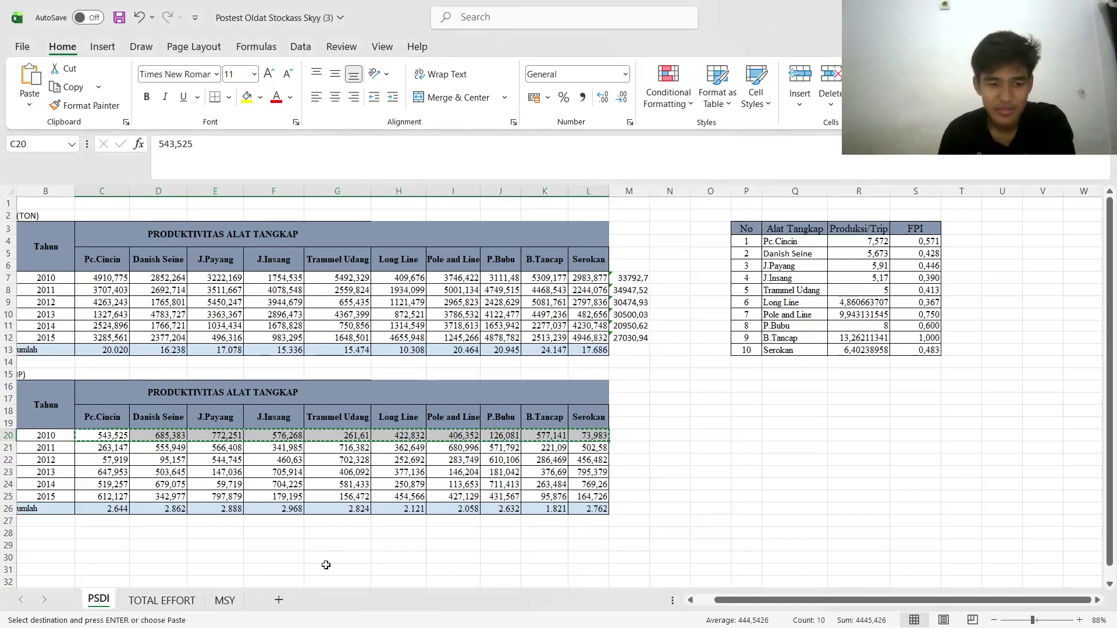
click(185, 602)
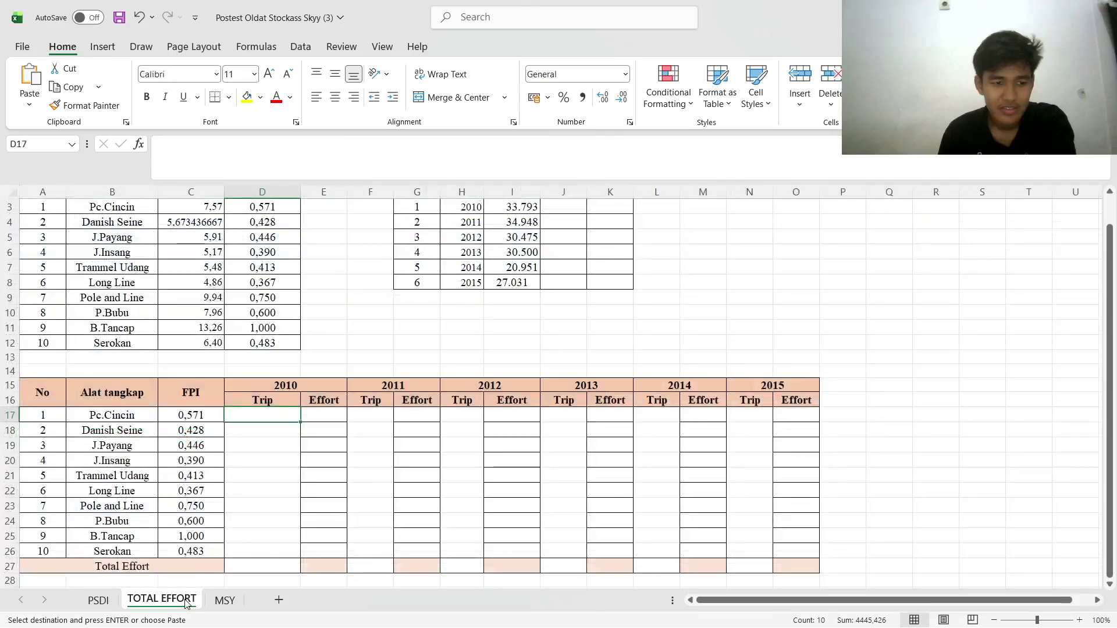
right_click(253, 418)
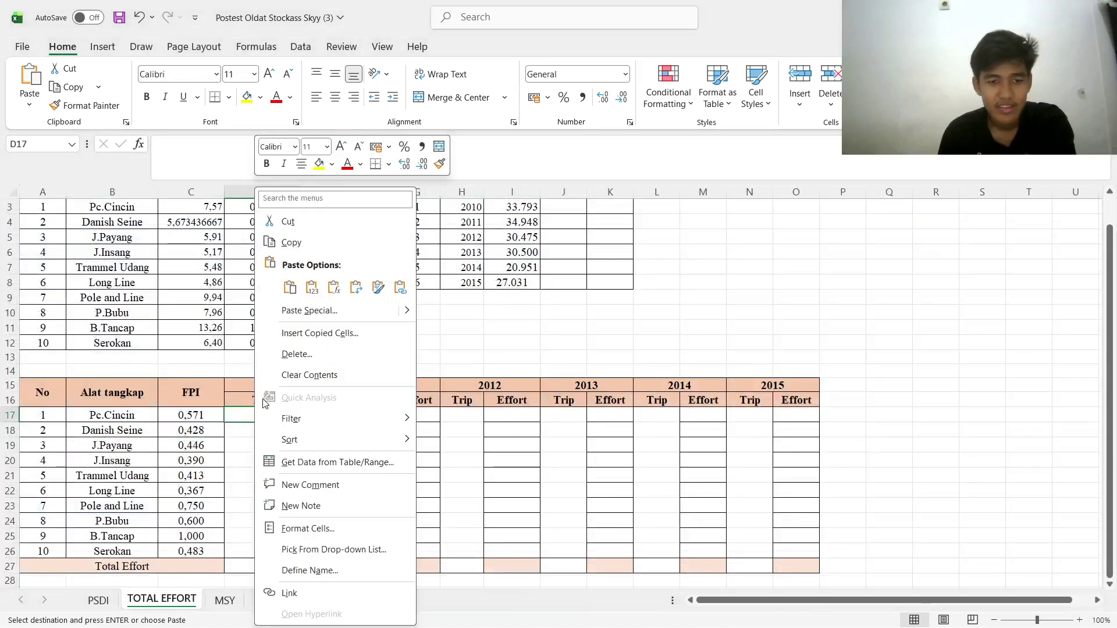
click(236, 419)
drag(239, 415, 248, 553)
right_click(254, 498)
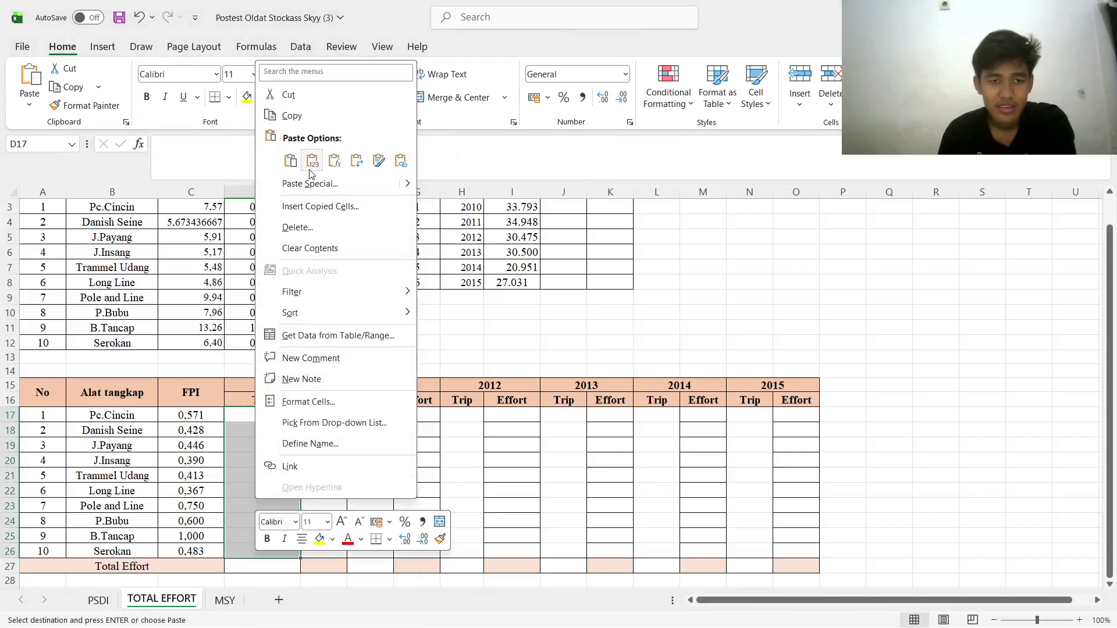
click(356, 167)
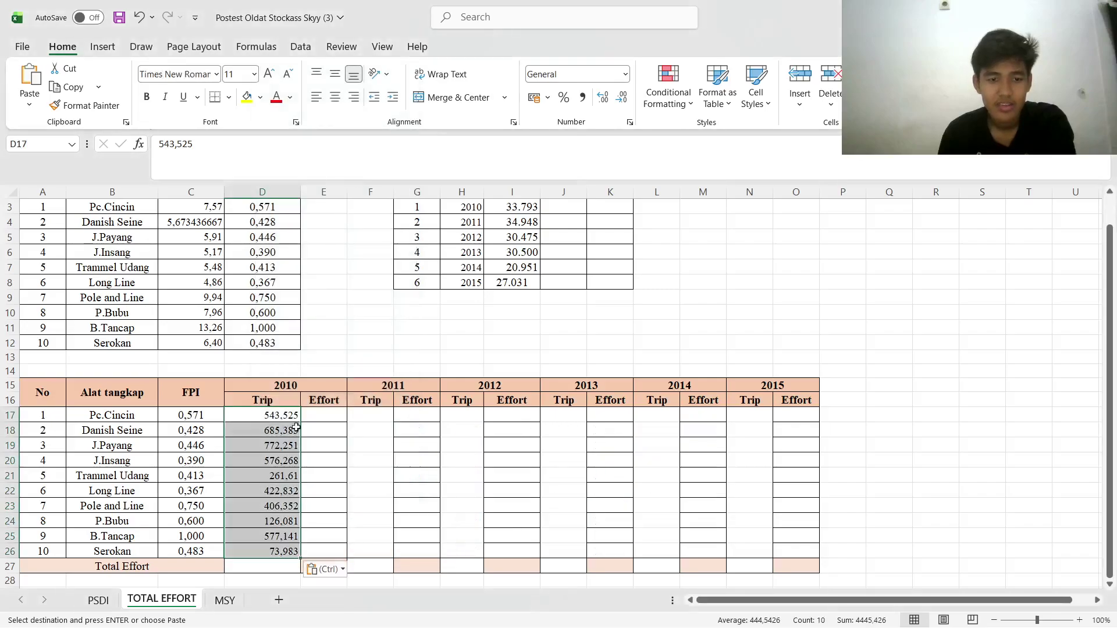
Copy the 2011 trip row C21:L21 from the PSDI sheet and paste it transposed into the 2011 Trip column of TOTAL EFFORT, starting at F17
click(361, 414)
click(99, 600)
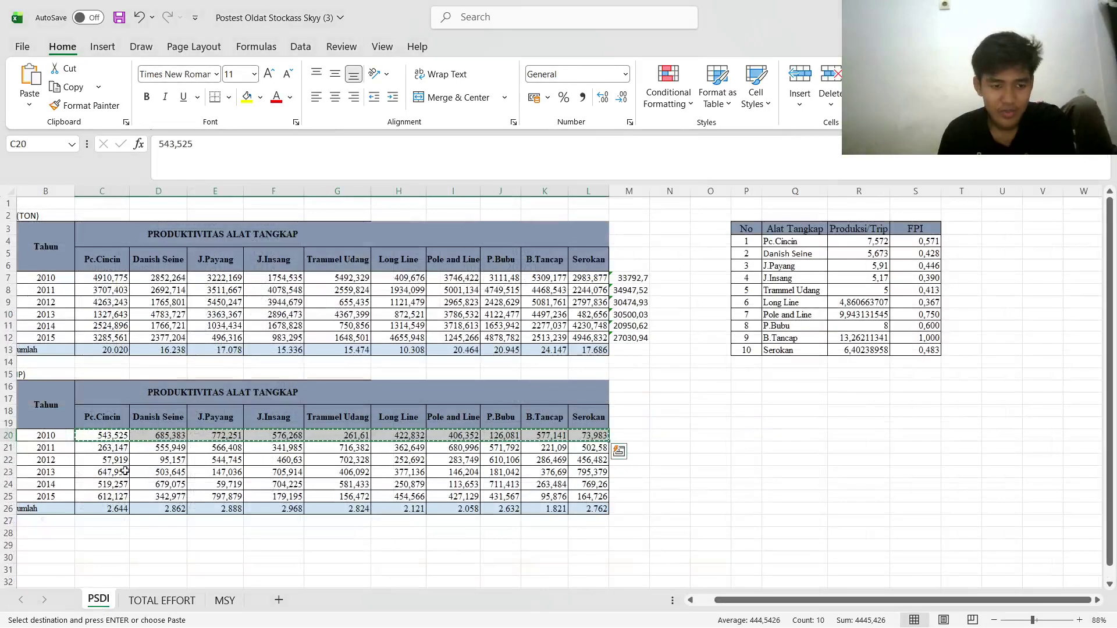
click(109, 450)
drag(109, 450, 581, 450)
right_click(579, 450)
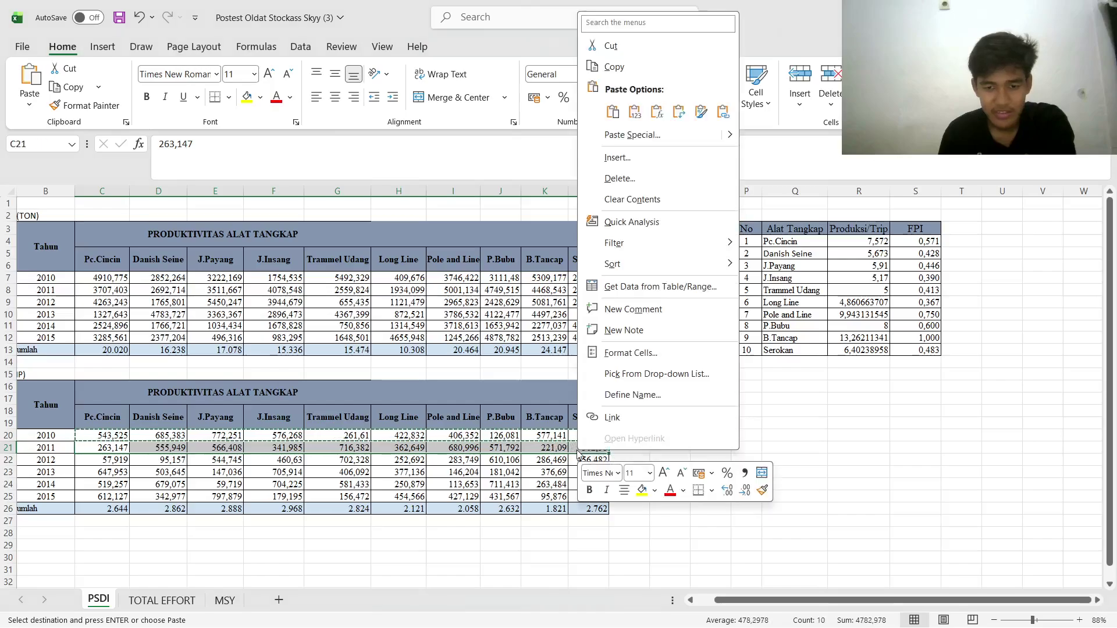
click(613, 67)
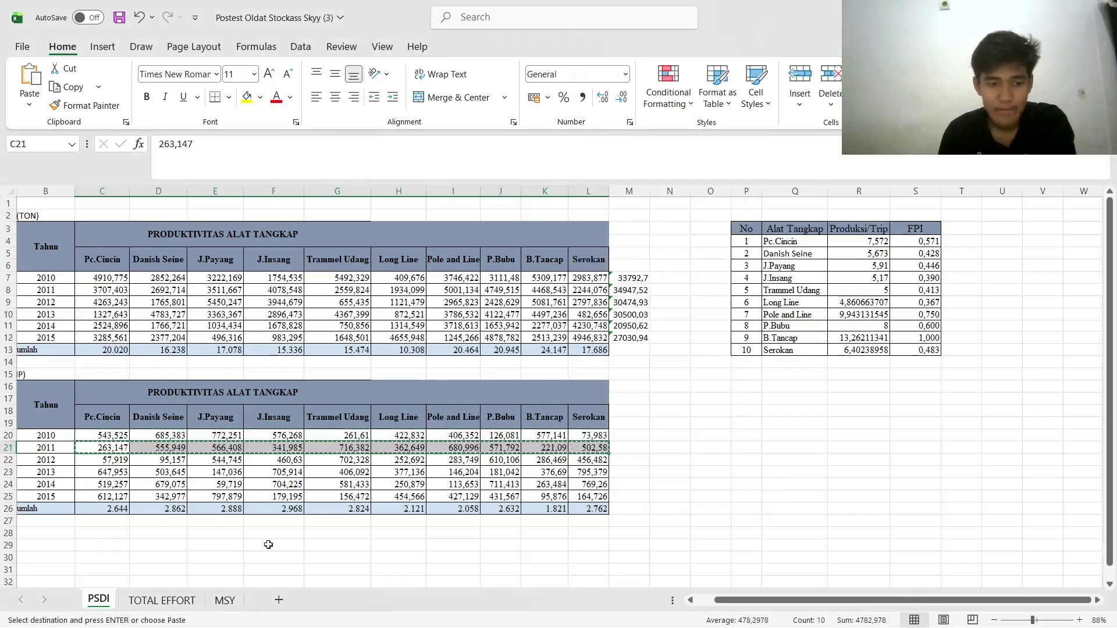
click(193, 600)
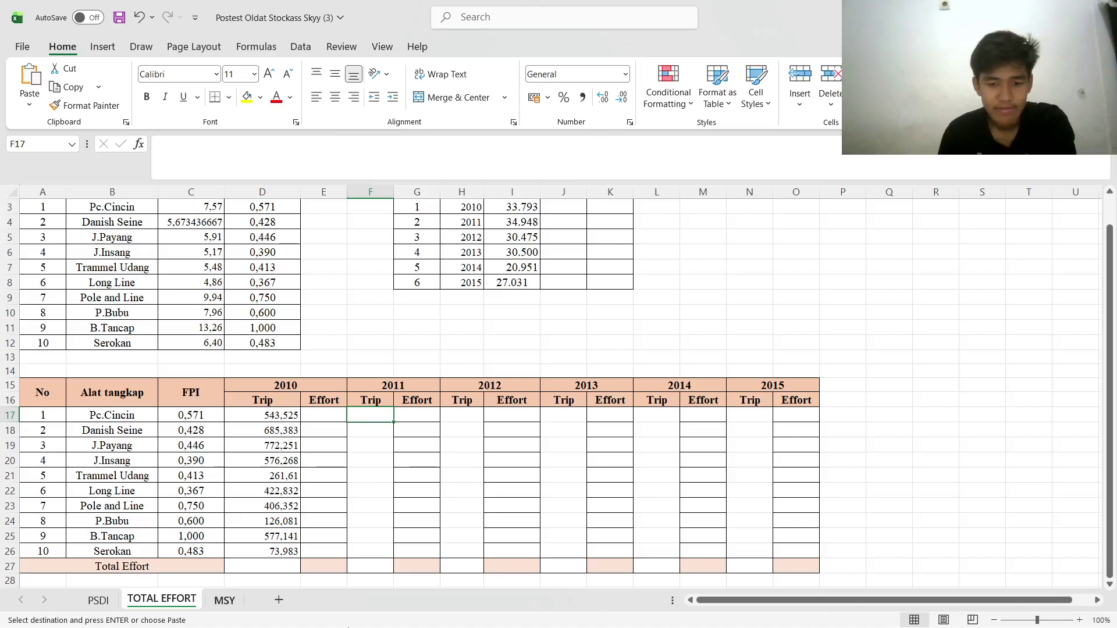
right_click(364, 412)
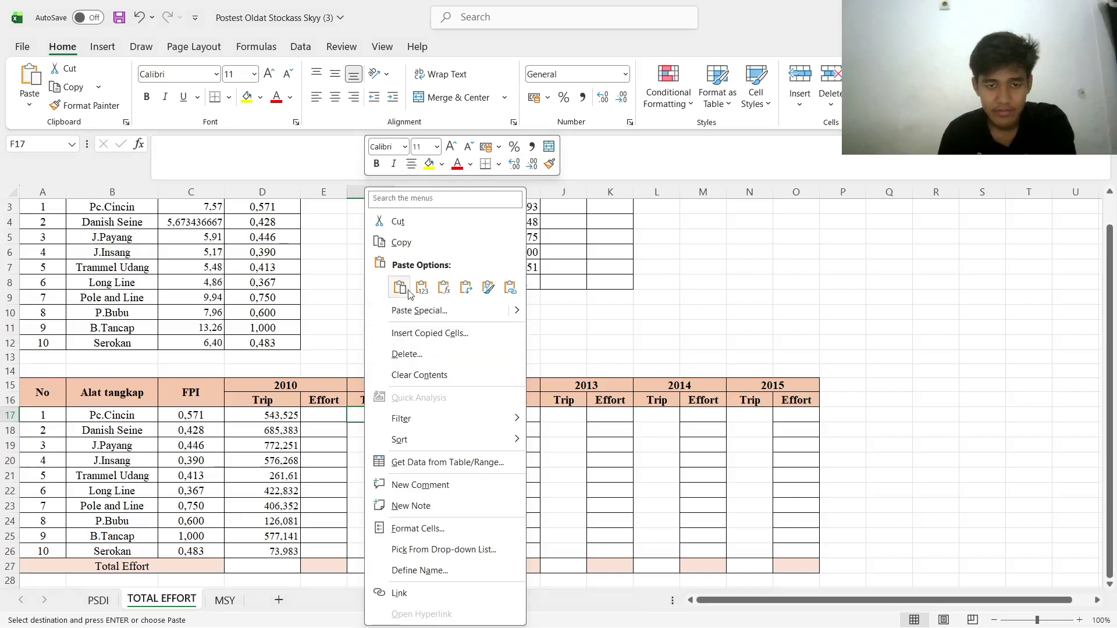
click(466, 287)
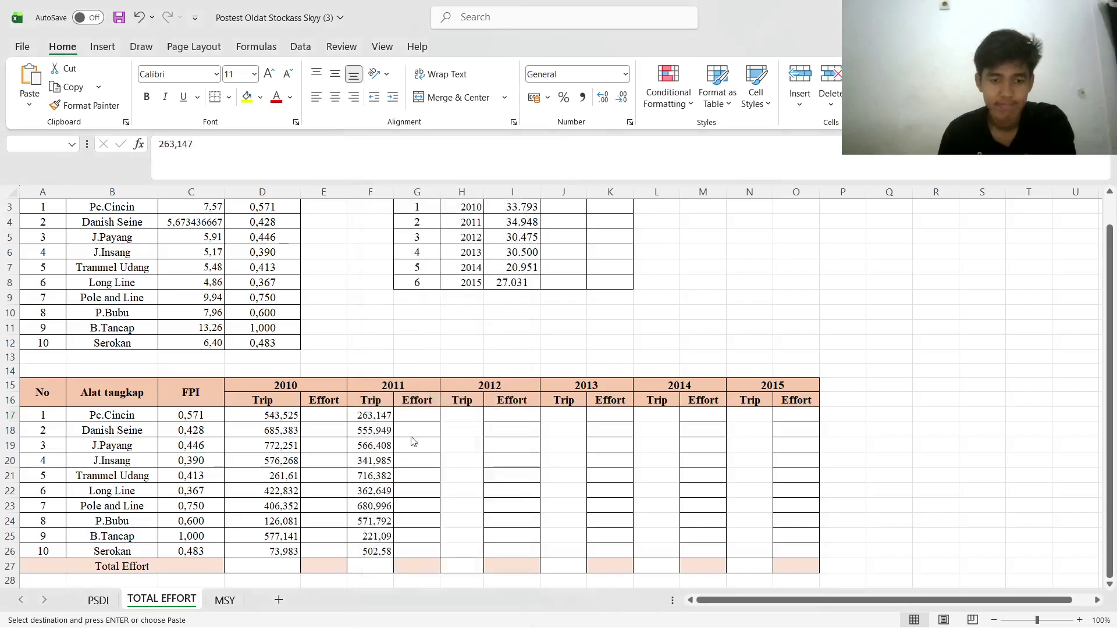
Copy the 2012 trip row C22:L22 from the PSDI sheet and paste it transposed into the 2012 Trip column of TOTAL EFFORT, starting at H17
click(455, 423)
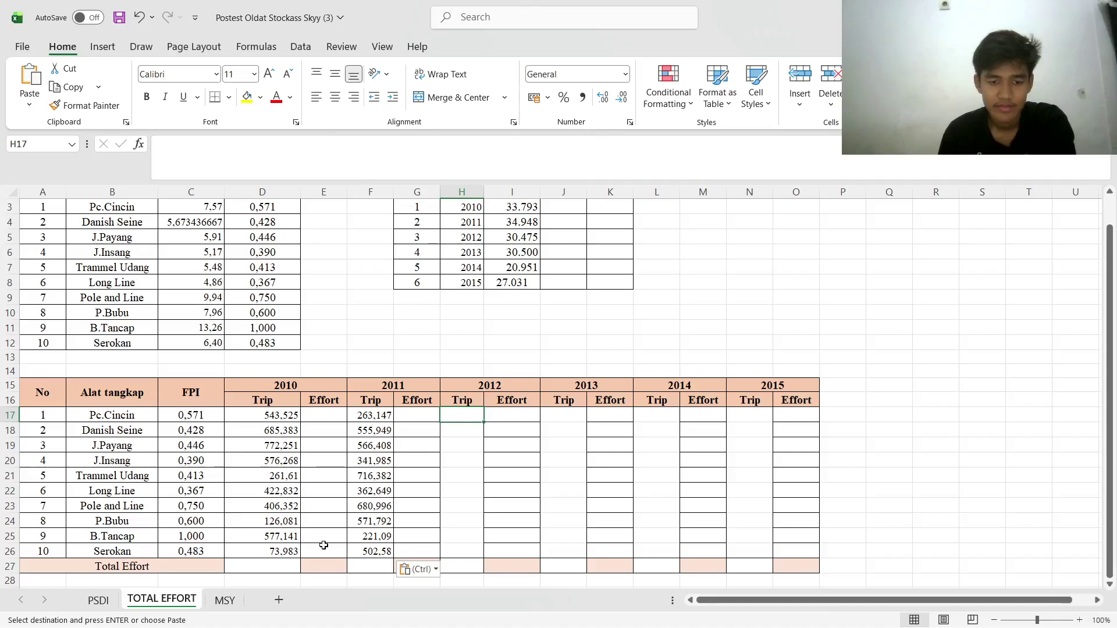
click(99, 600)
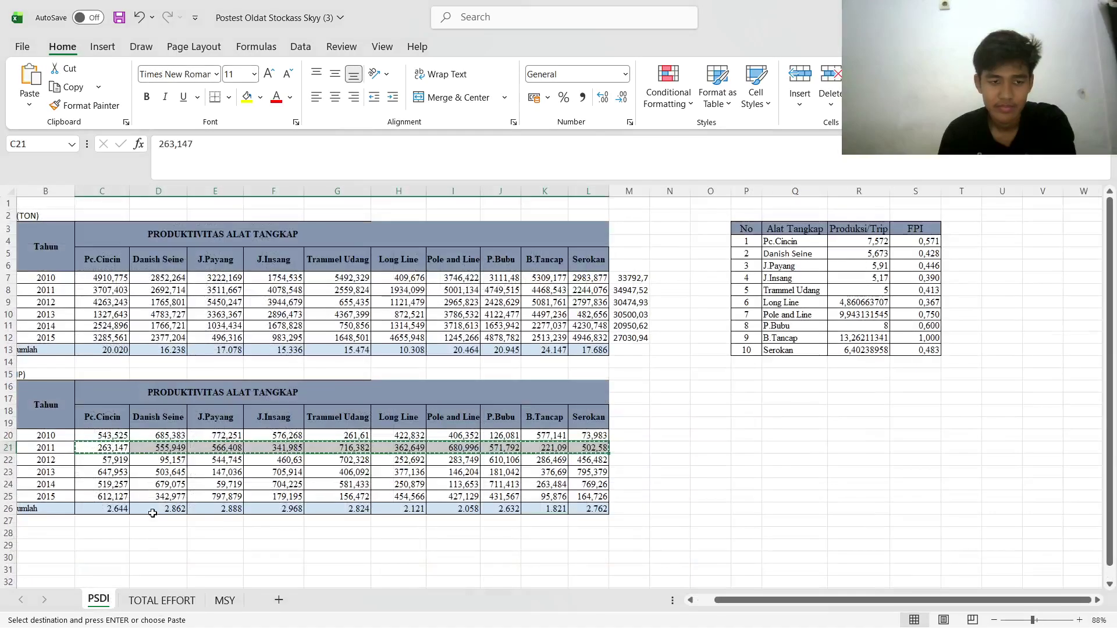
click(110, 460)
key(F2)
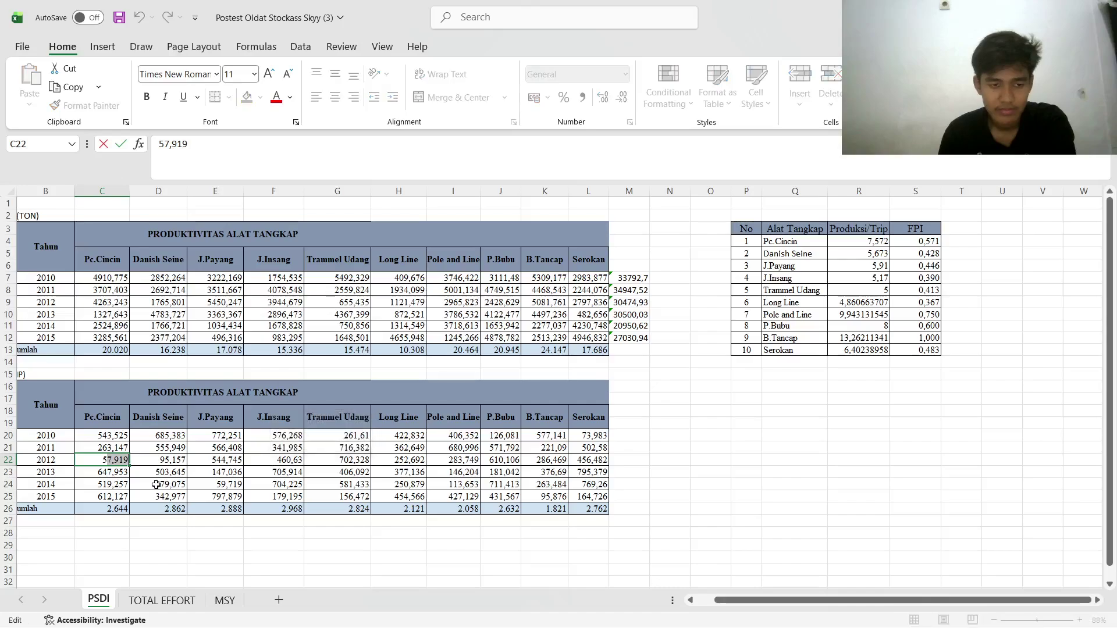
click(156, 526)
click(117, 461)
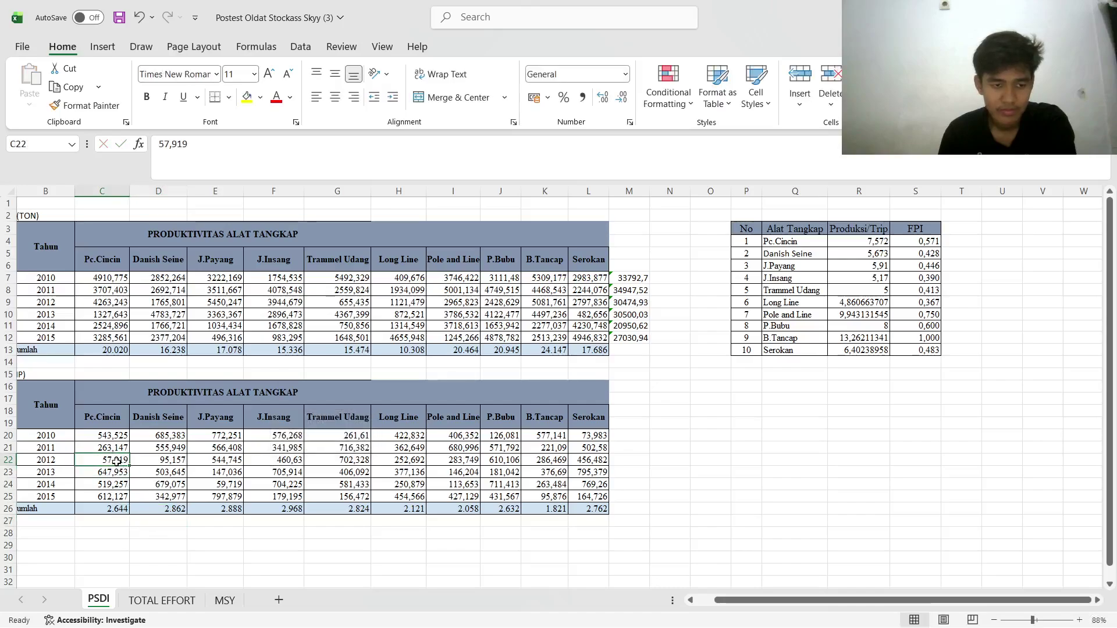
drag(120, 462, 588, 463)
right_click(579, 466)
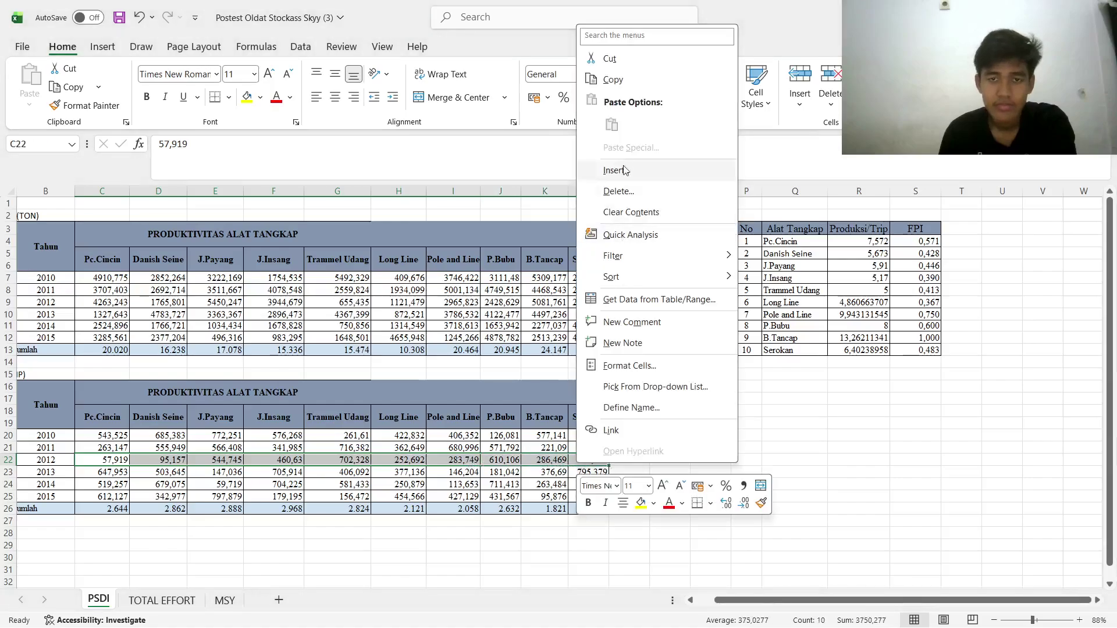
click(621, 87)
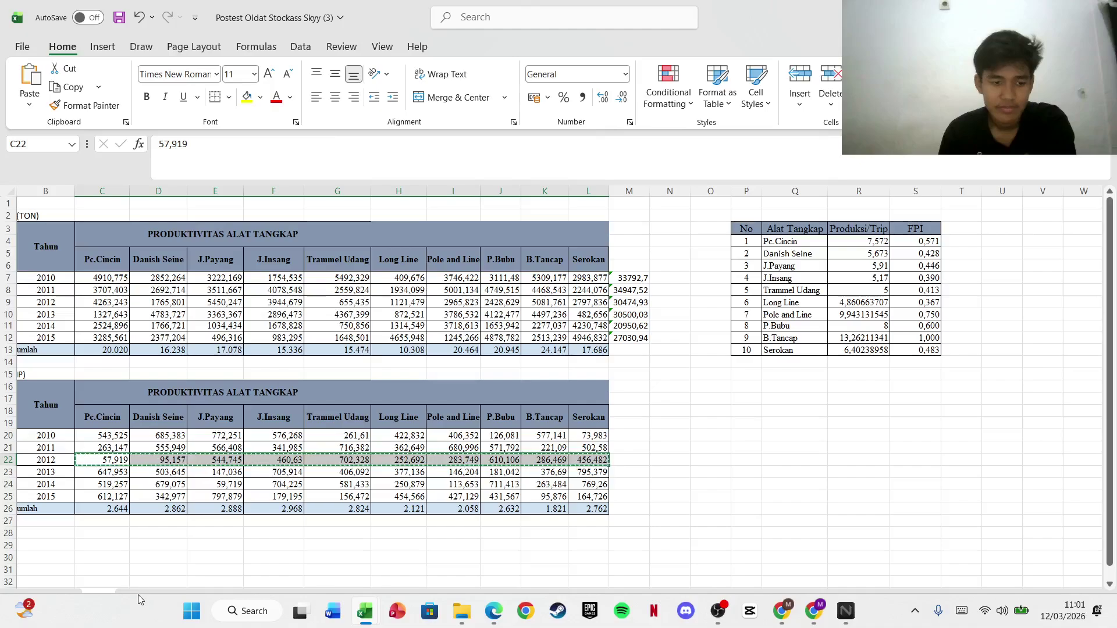
click(152, 599)
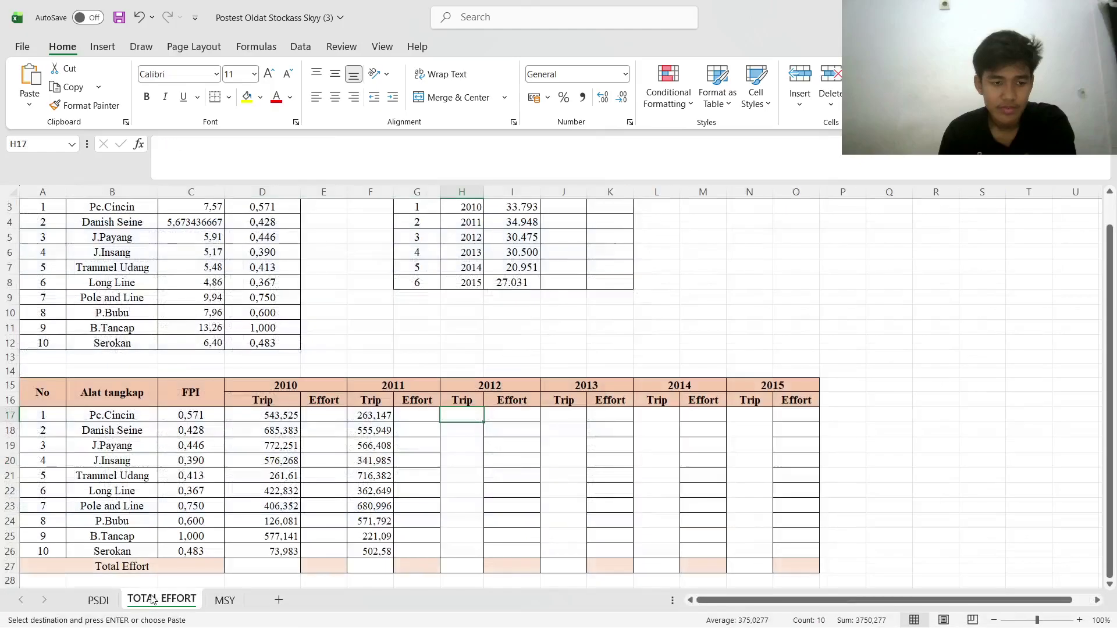
right_click(453, 419)
click(563, 289)
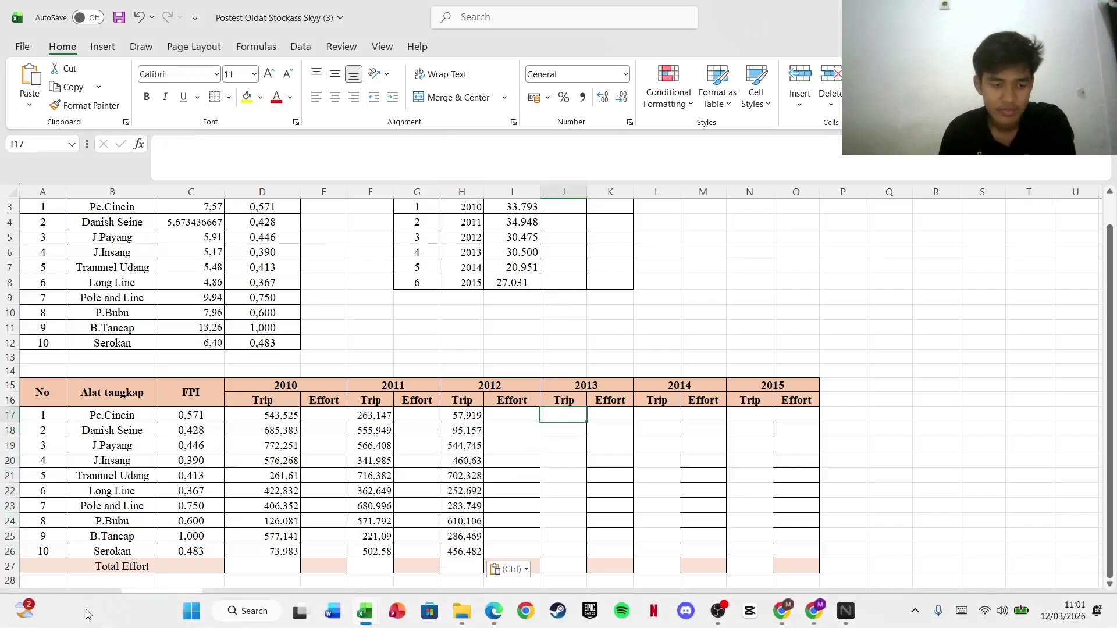
Copy the 2013 trip row C23:L23 from the PSDI sheet and paste it transposed into the 2013 Trip column of TOTAL EFFORT, starting at J17
click(95, 609)
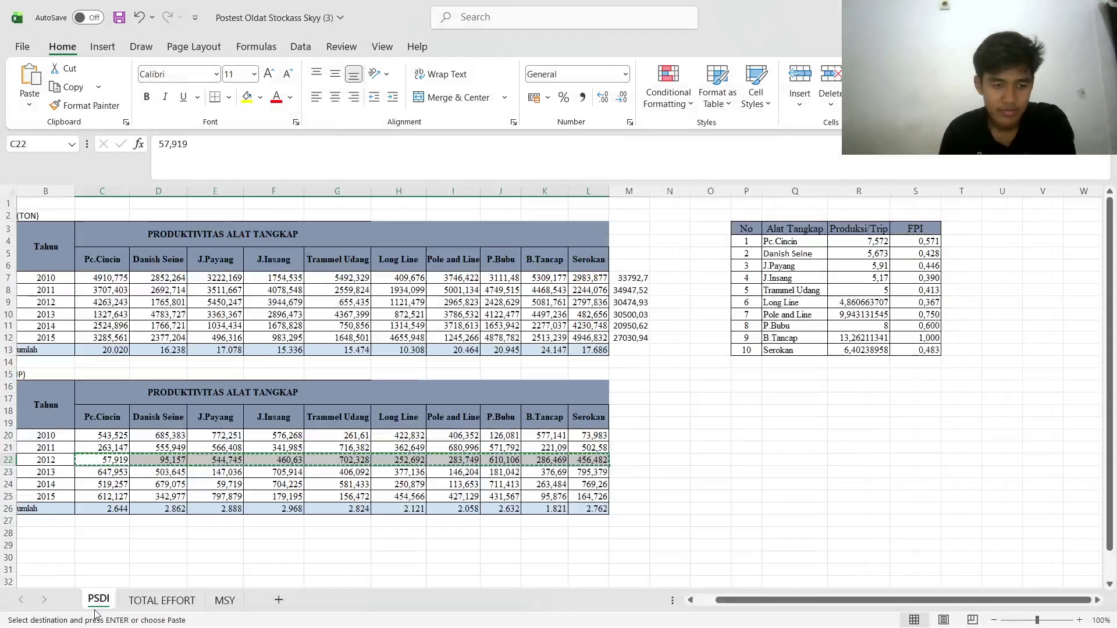
click(105, 472)
drag(105, 472, 585, 472)
right_click(585, 472)
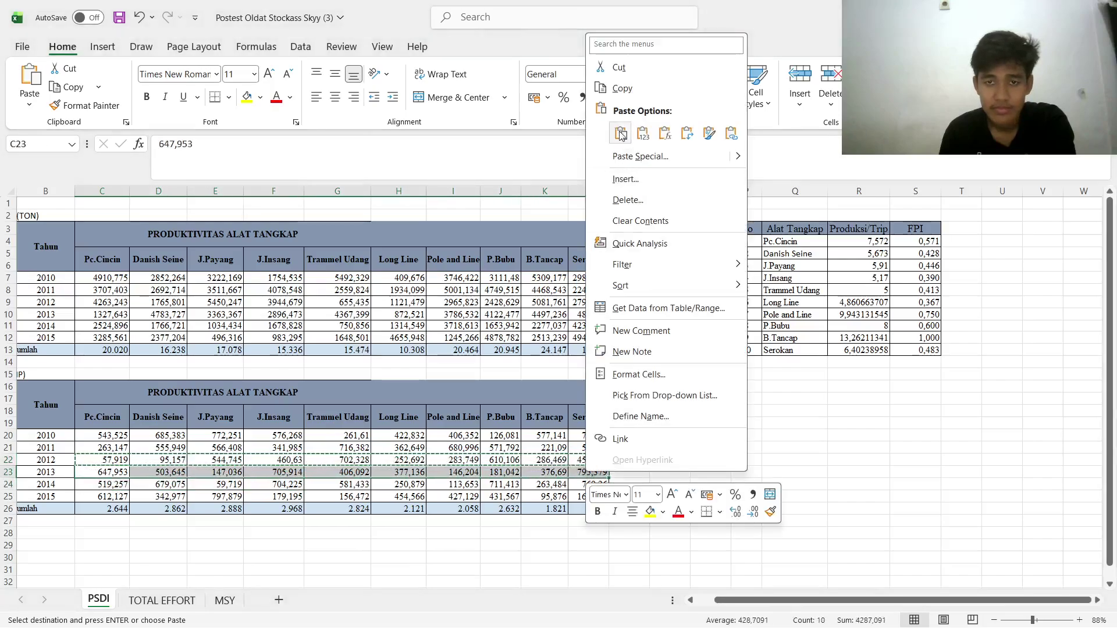
click(608, 91)
click(186, 602)
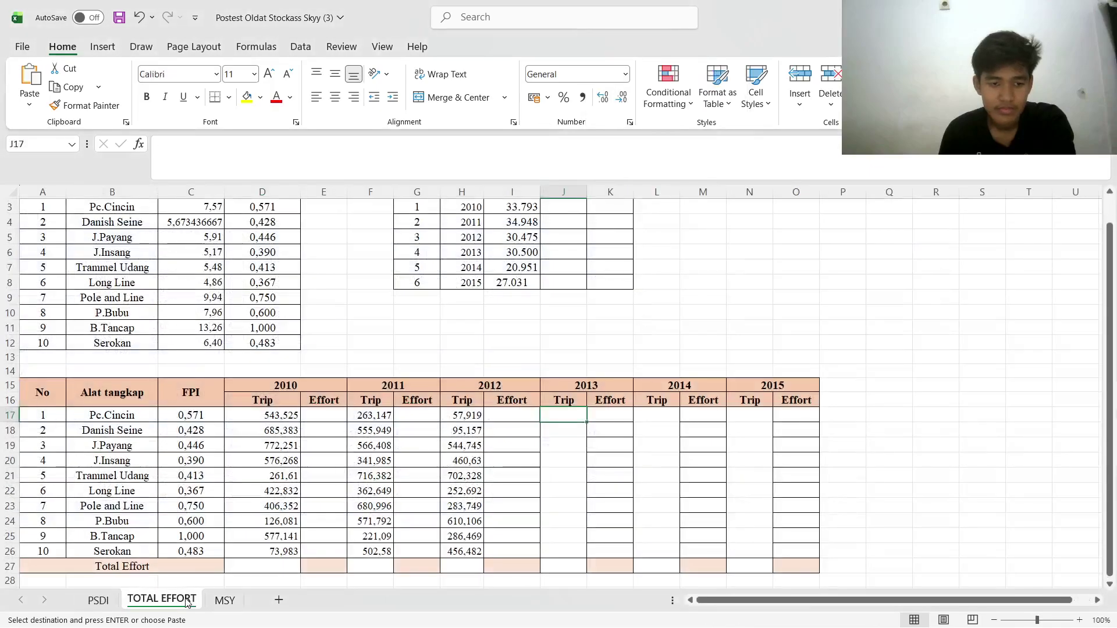
right_click(572, 416)
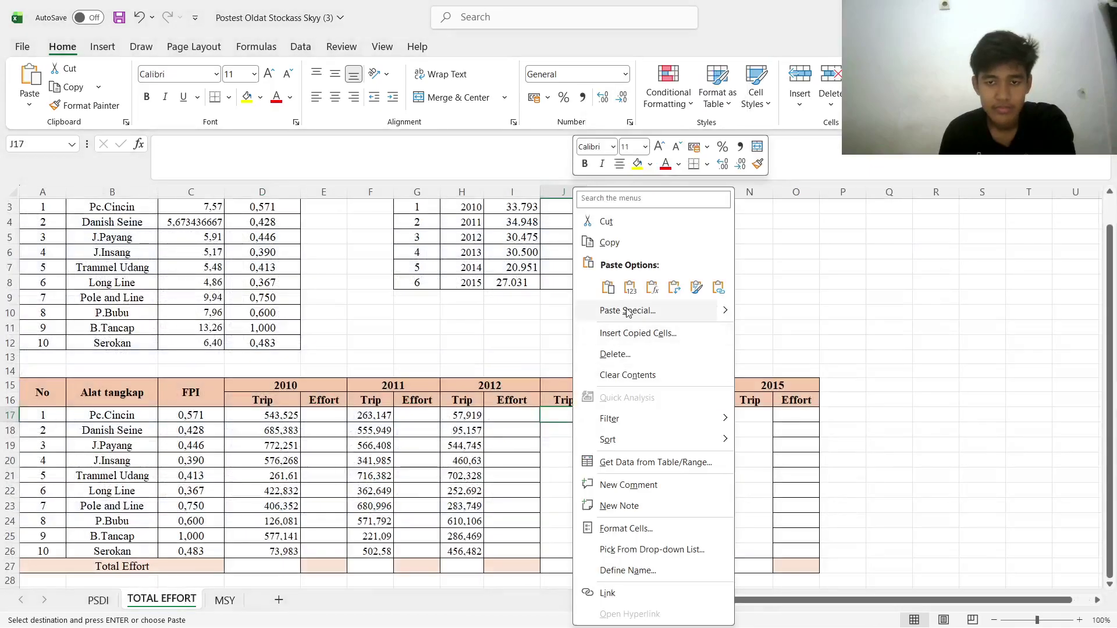
click(669, 293)
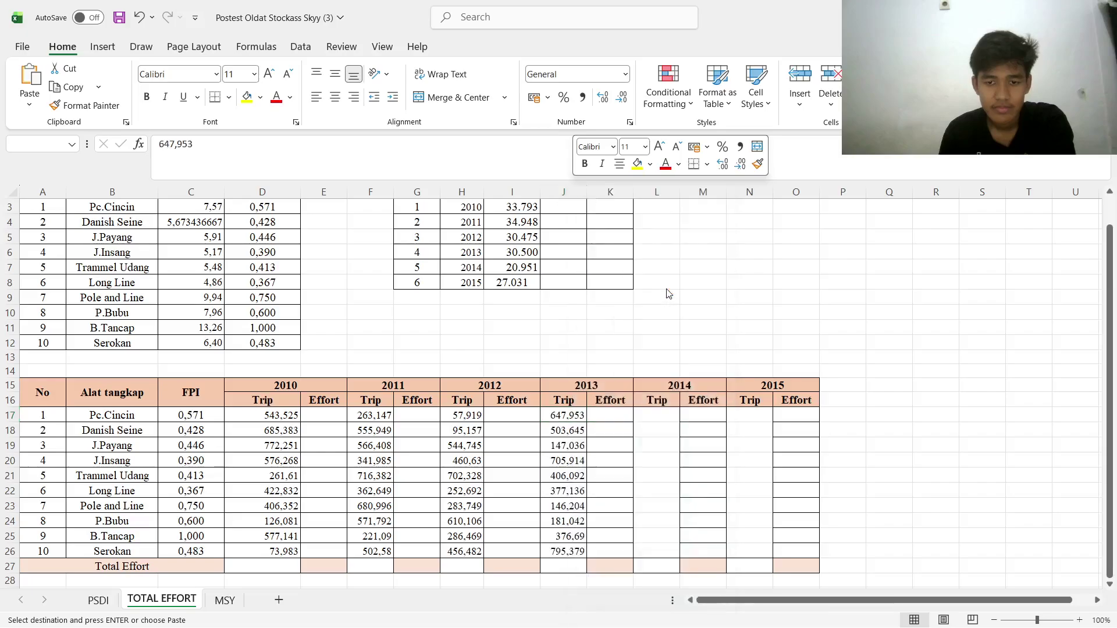
Copy the 2014 trip row C24:L24 from the PSDI sheet and paste it transposed into the 2014 Trip column of TOTAL EFFORT, starting at L17
click(646, 417)
click(96, 602)
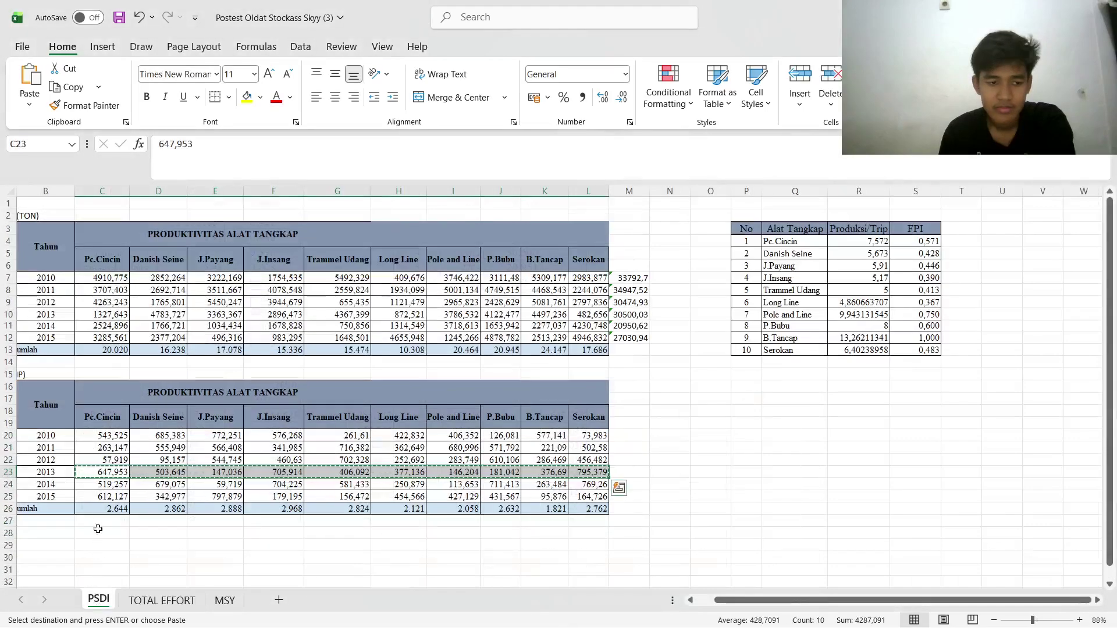
click(114, 484)
drag(114, 484, 585, 486)
right_click(585, 486)
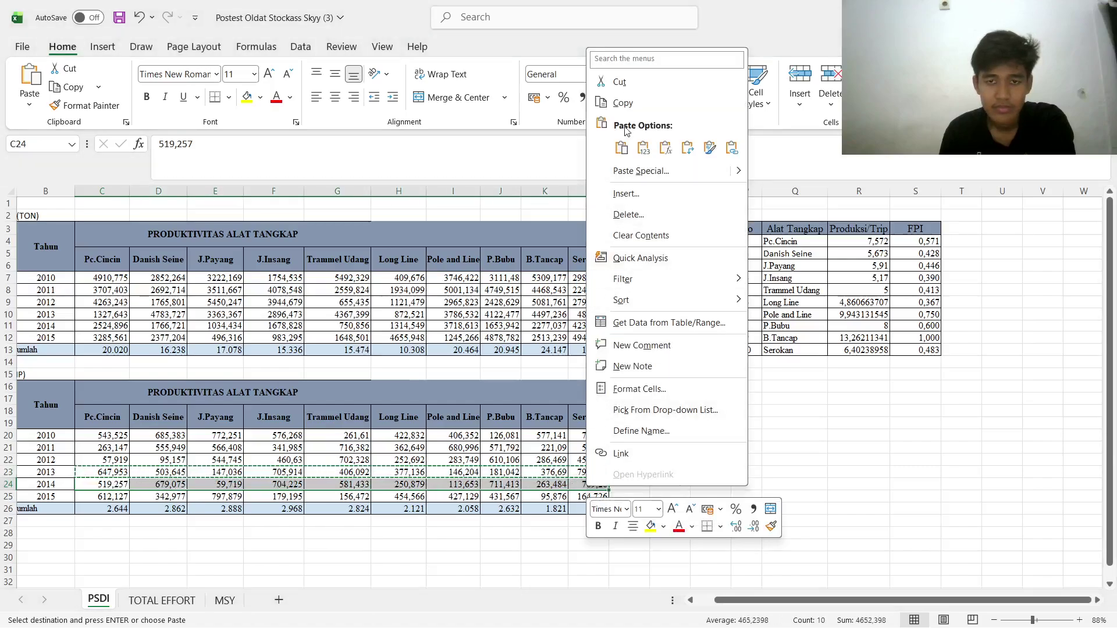
click(620, 102)
click(162, 601)
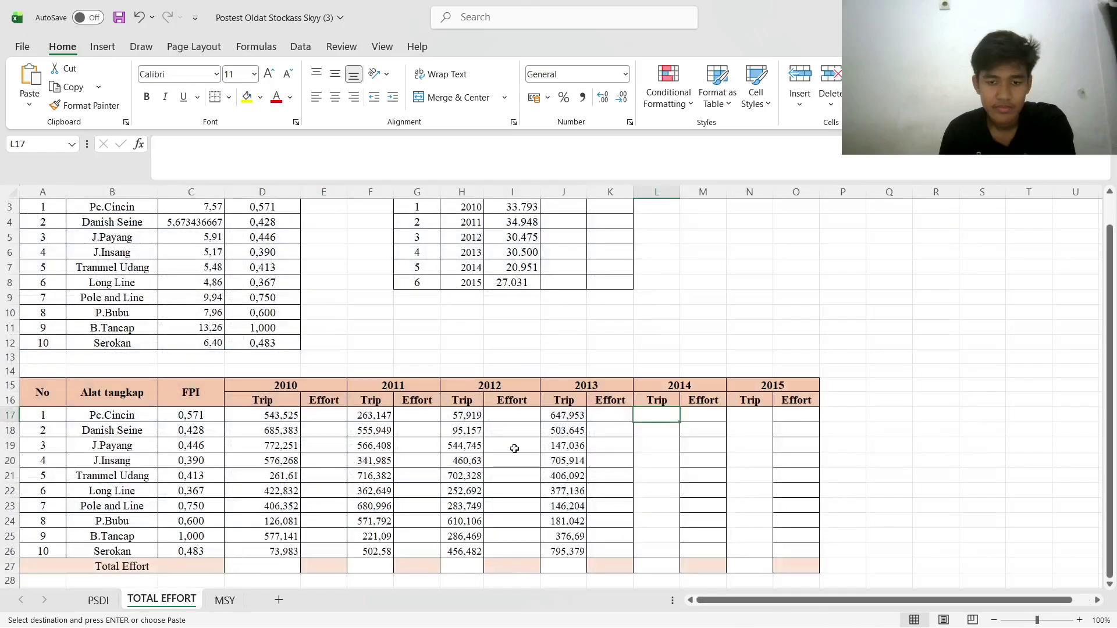
right_click(647, 413)
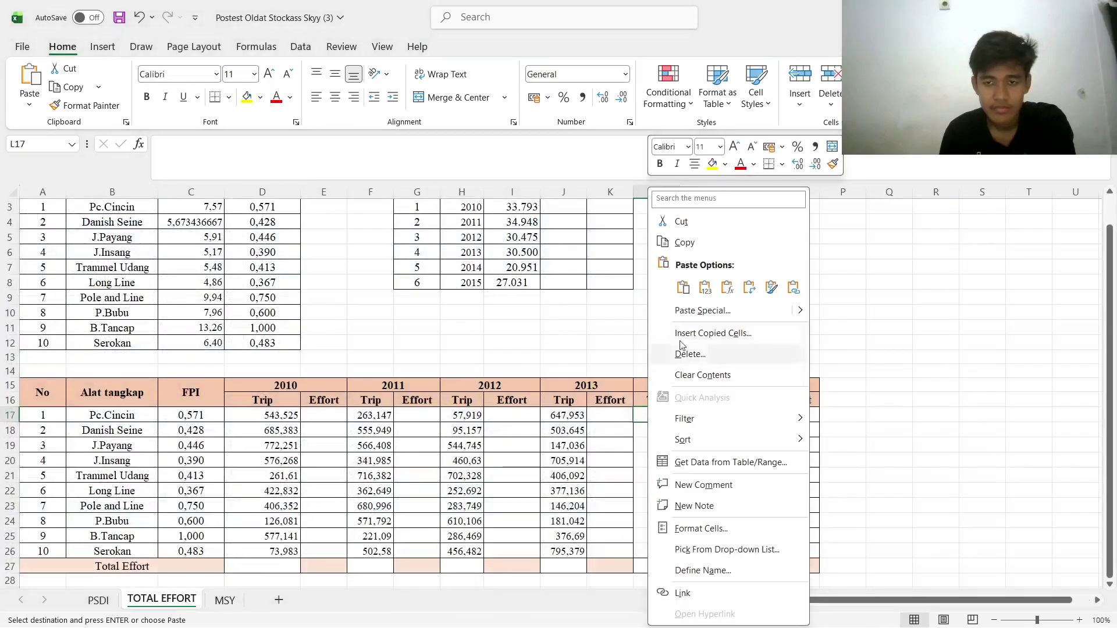
click(737, 290)
Copy the 2015 trip row C25:L25 from the PSDI sheet and paste it transposed into the 2015 Trip column of TOTAL EFFORT, starting at N17
click(763, 417)
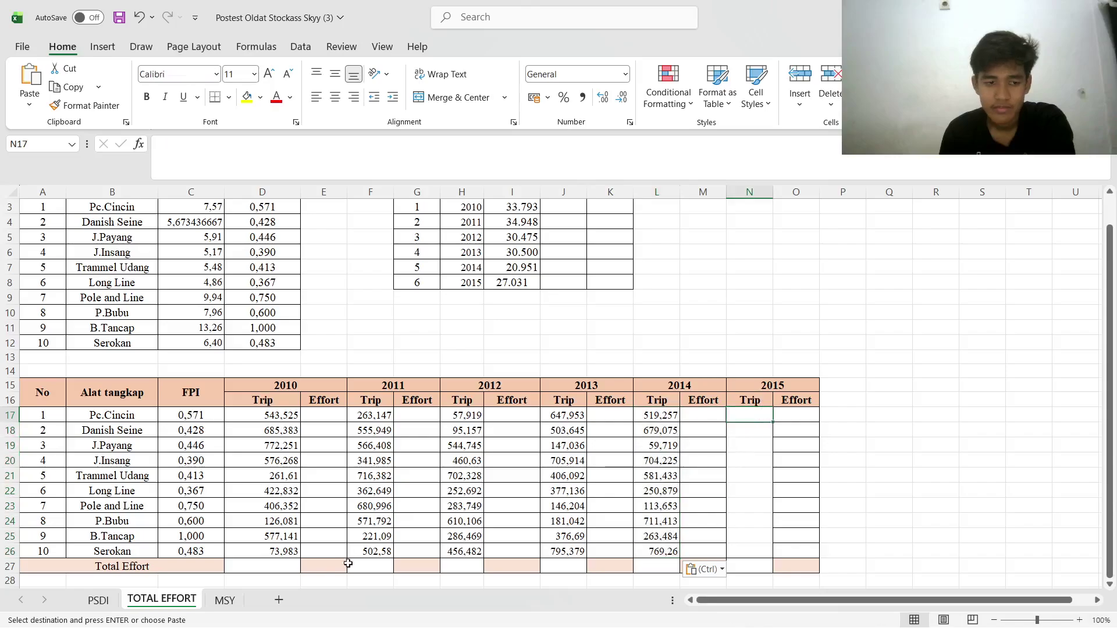
click(98, 600)
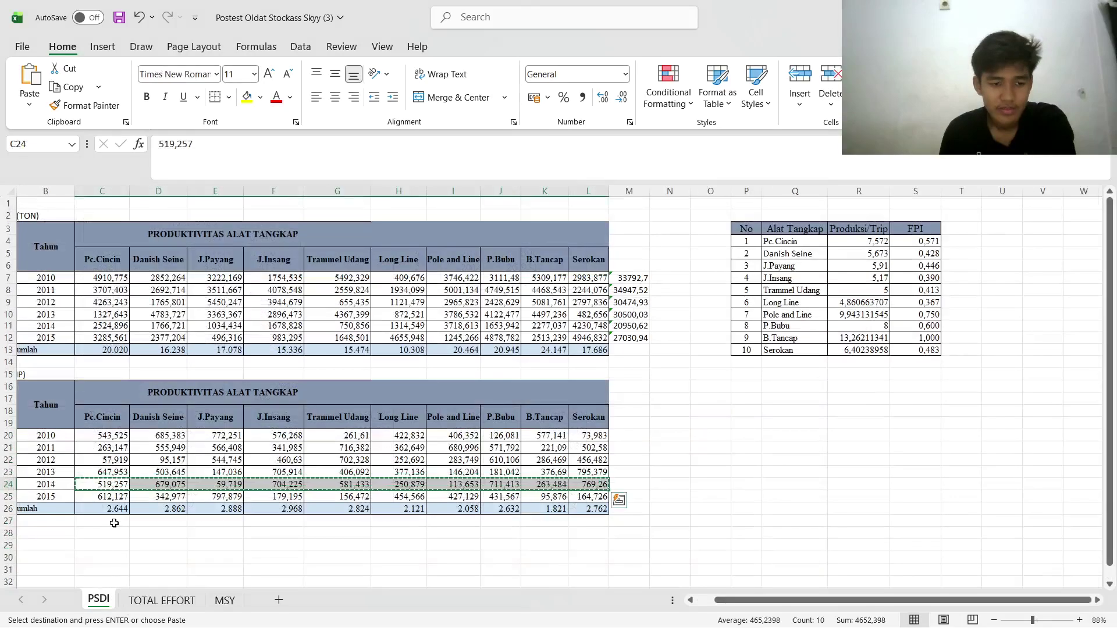
click(100, 497)
key(Escape)
click(157, 557)
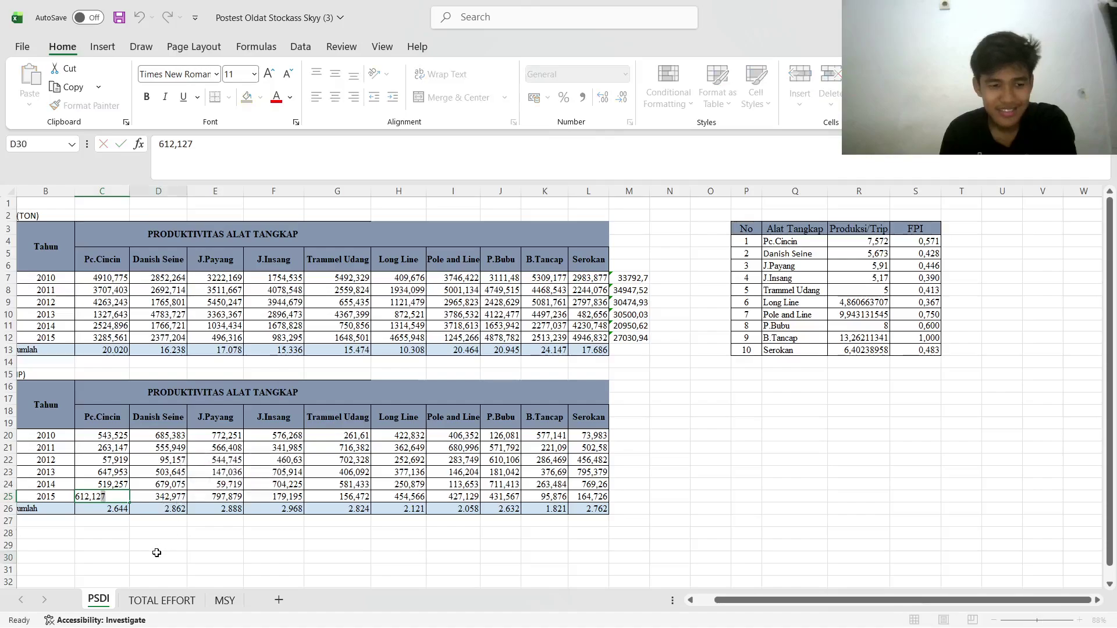
drag(100, 497, 582, 497)
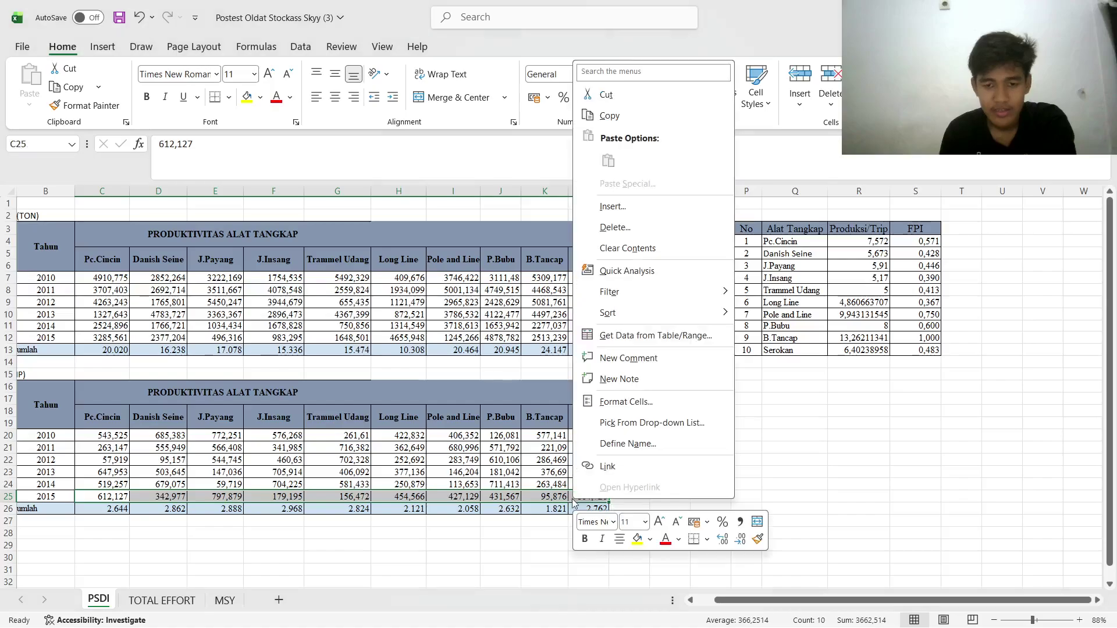
right_click(575, 500)
click(608, 116)
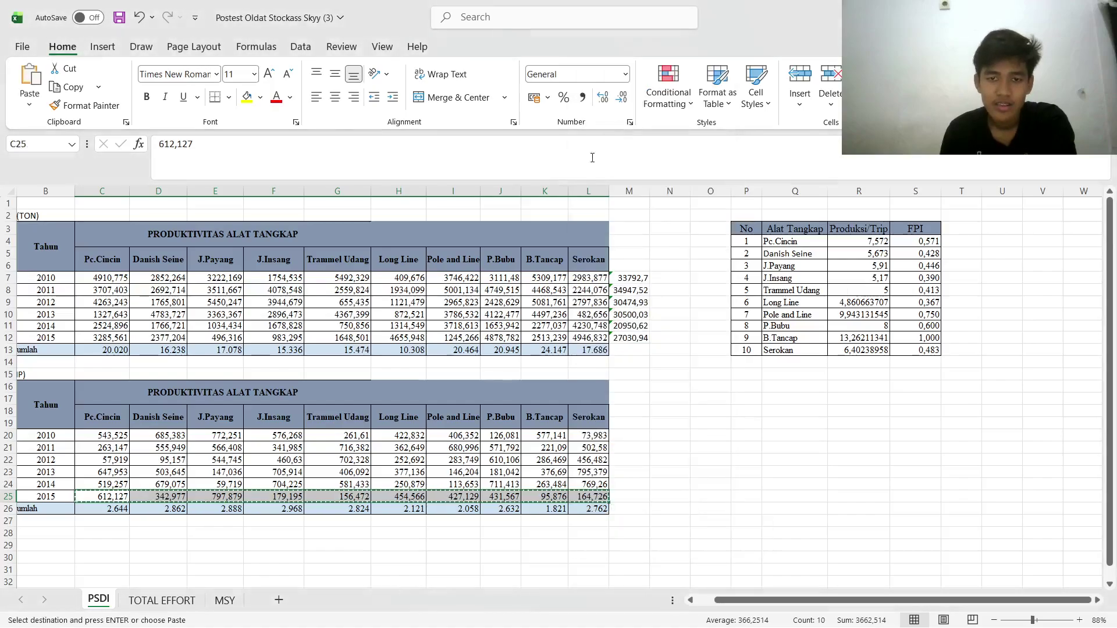
click(162, 601)
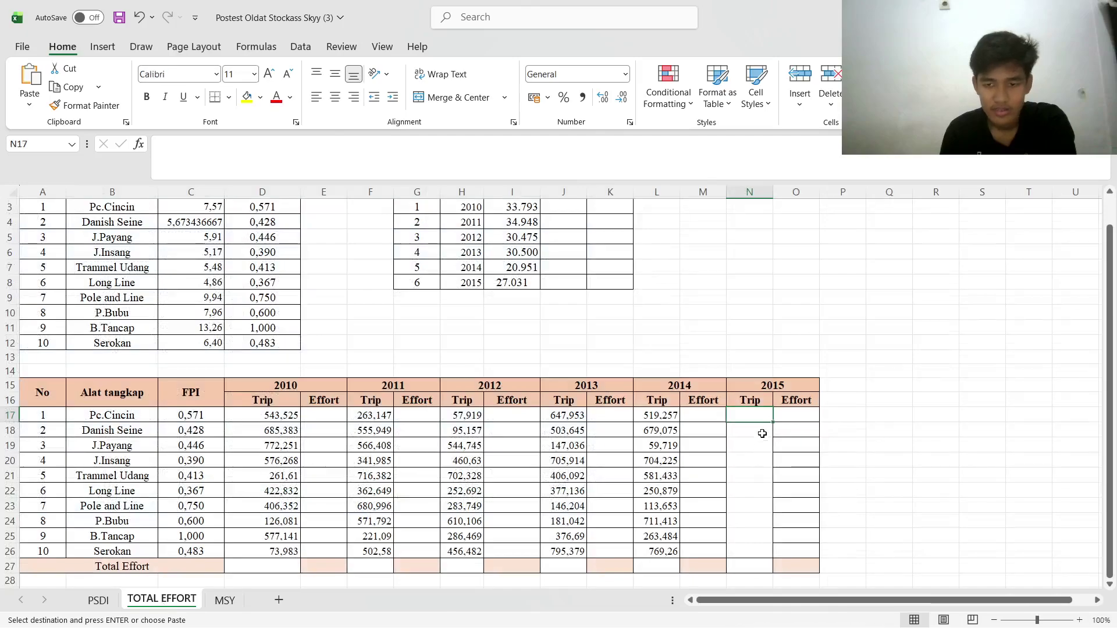
right_click(760, 414)
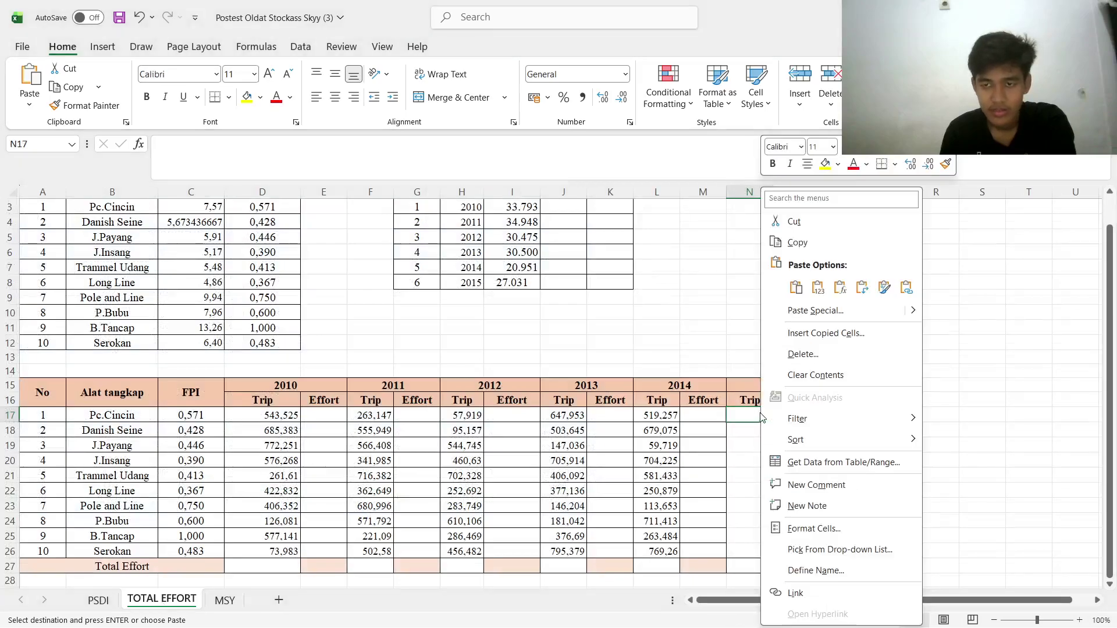
click(865, 294)
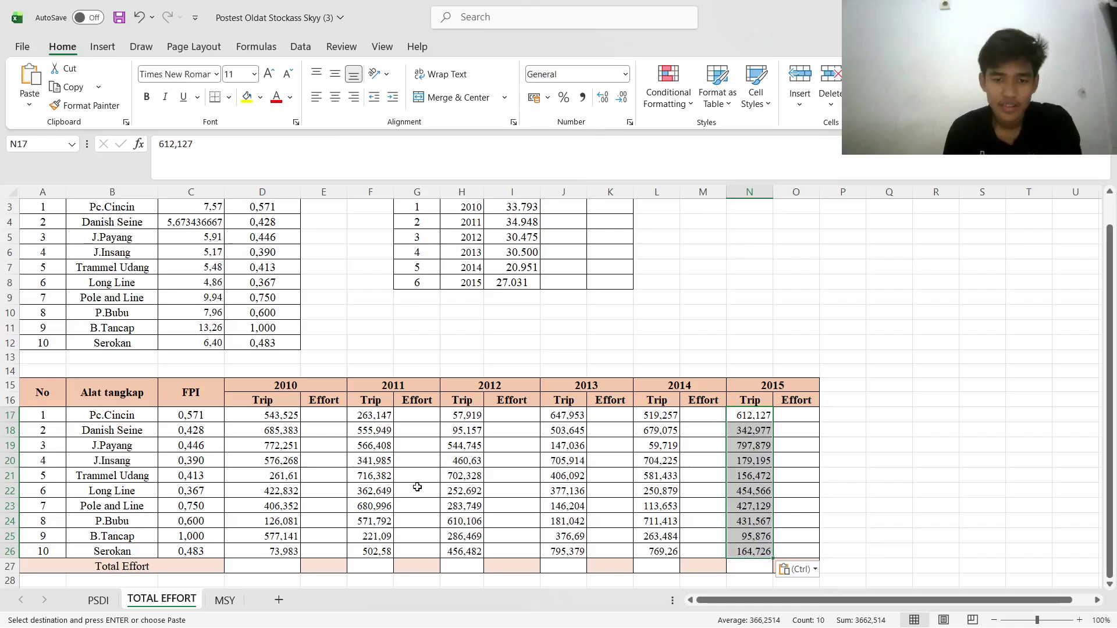
Calculate the 2010 effort in E17 with the formula =C17*D17 and fill it down to E26
scroll(417, 487, up, 1)
scroll(360, 496, down, 1)
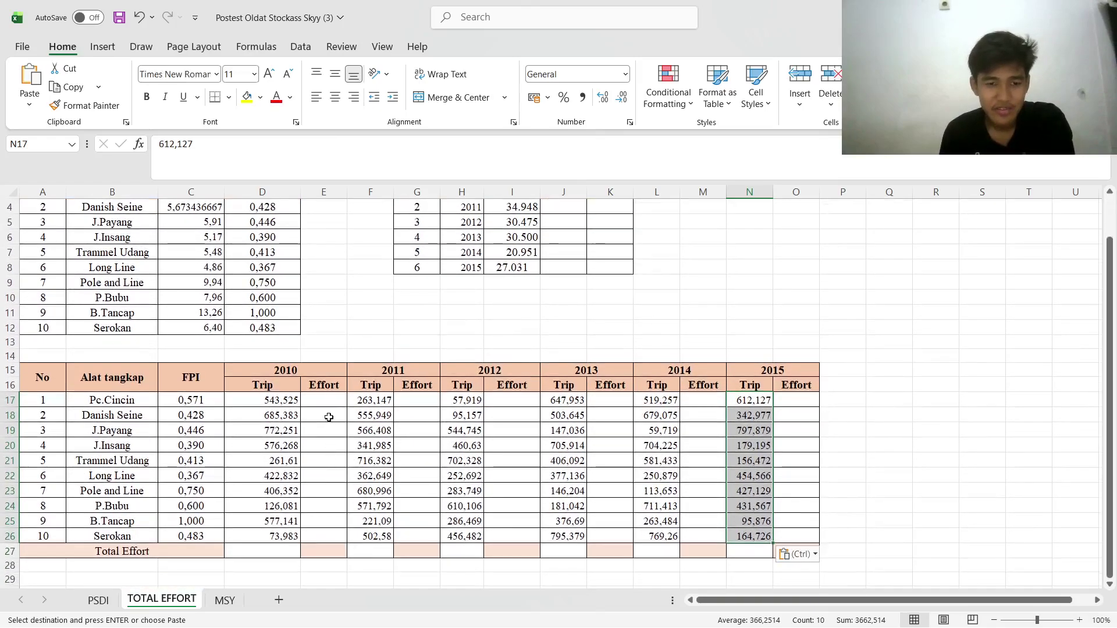
click(326, 400)
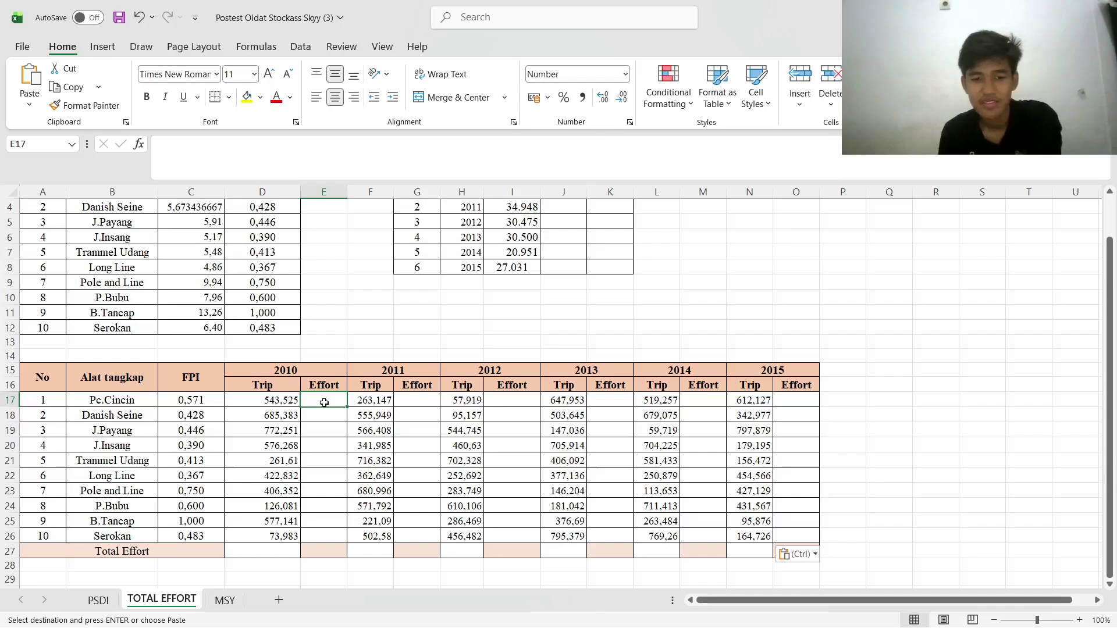
text(=)
click(212, 403)
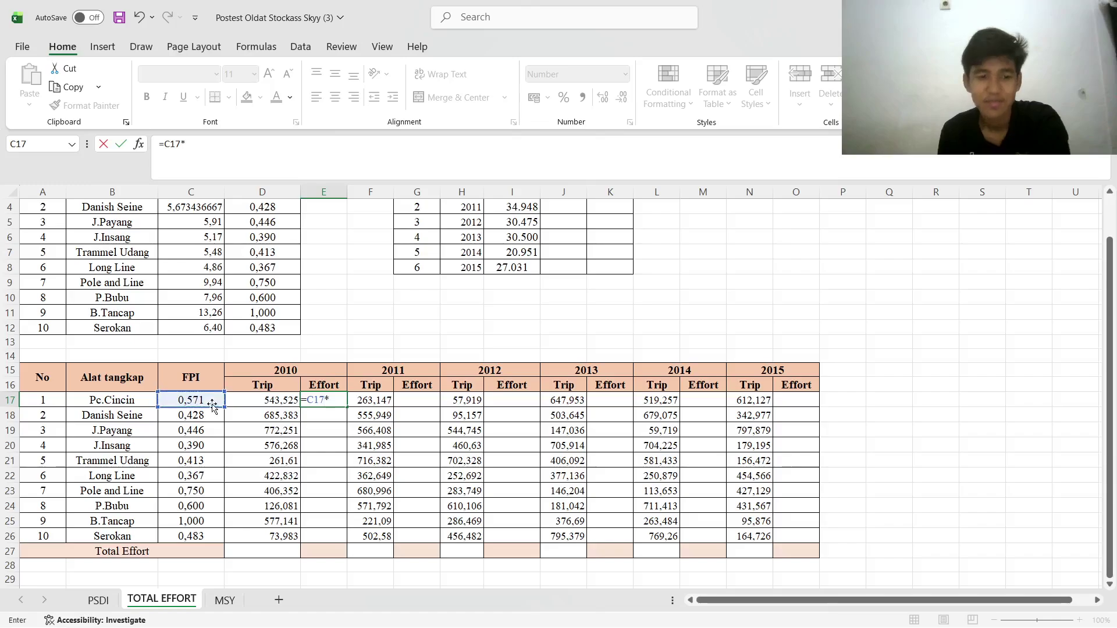
text(*)
click(249, 403)
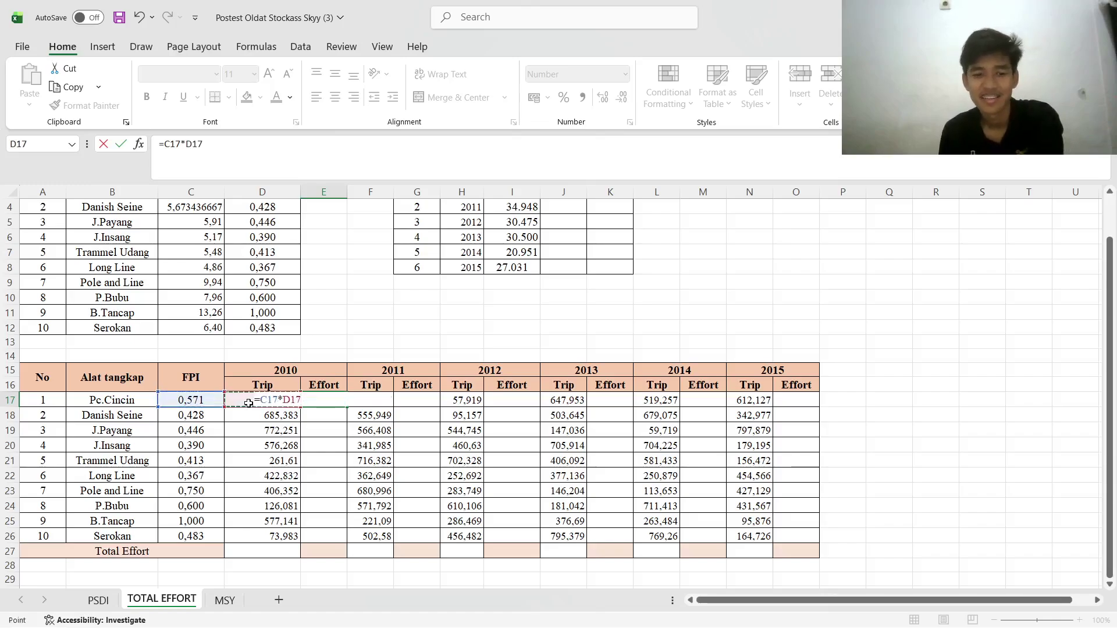
key(Return)
click(329, 401)
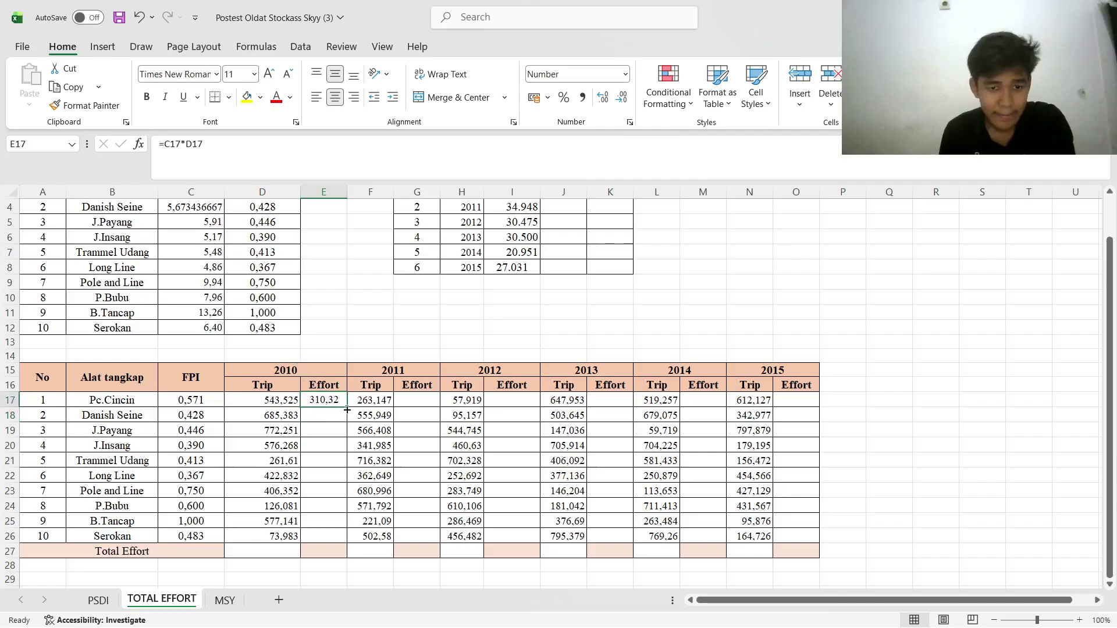
drag(348, 406, 348, 538)
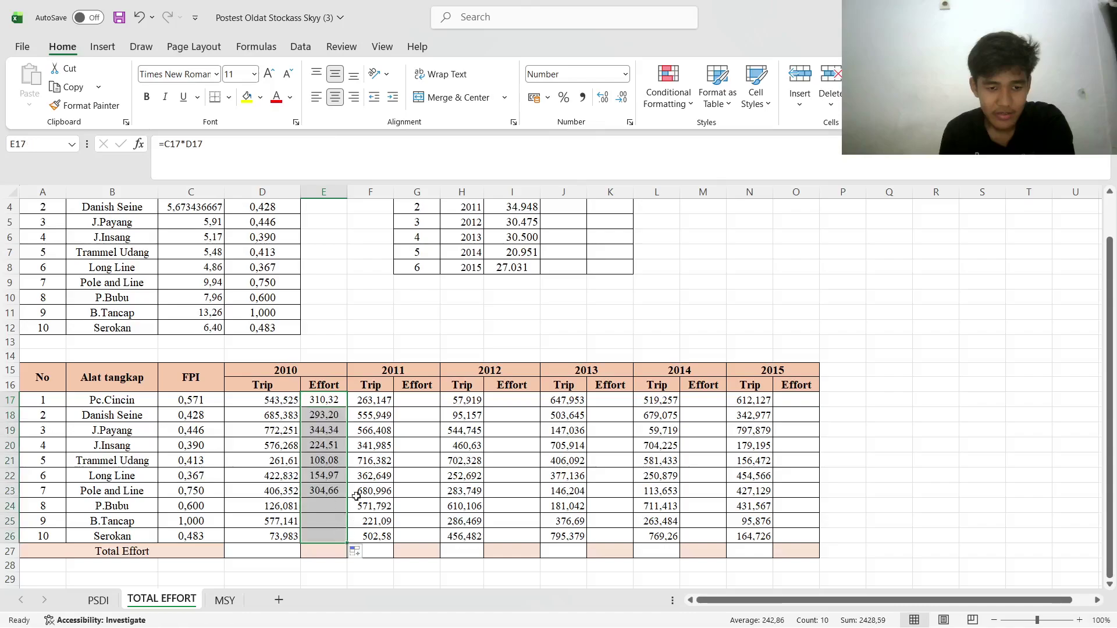
Calculate the 2011 effort in G17 with the formula =C17*F17 and fill it down to G26
click(410, 401)
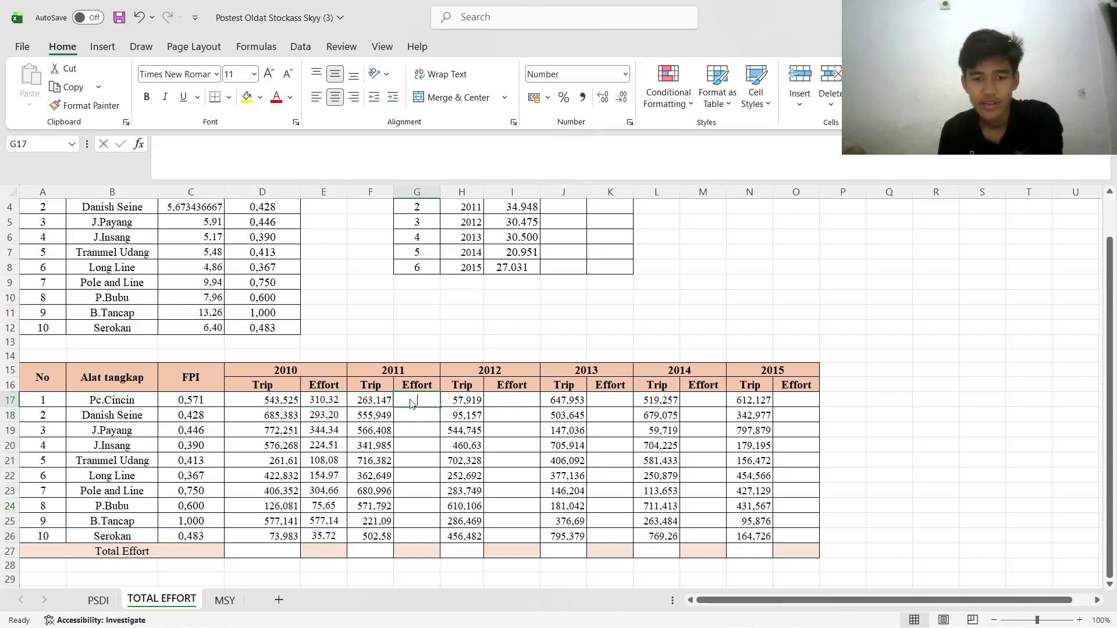
text(=)
click(206, 400)
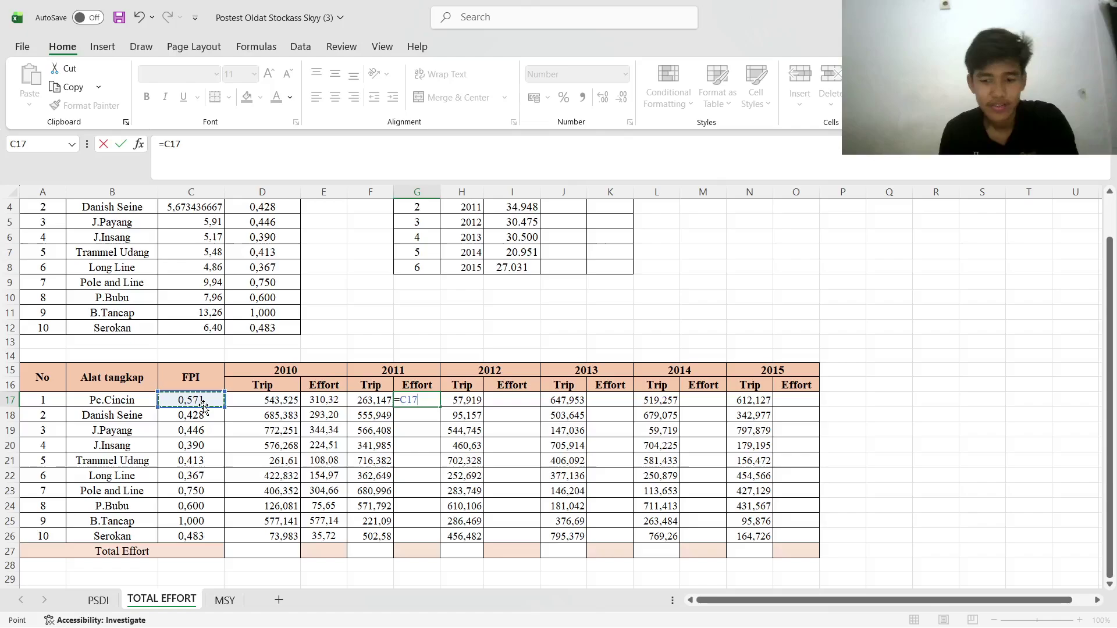
text(*)
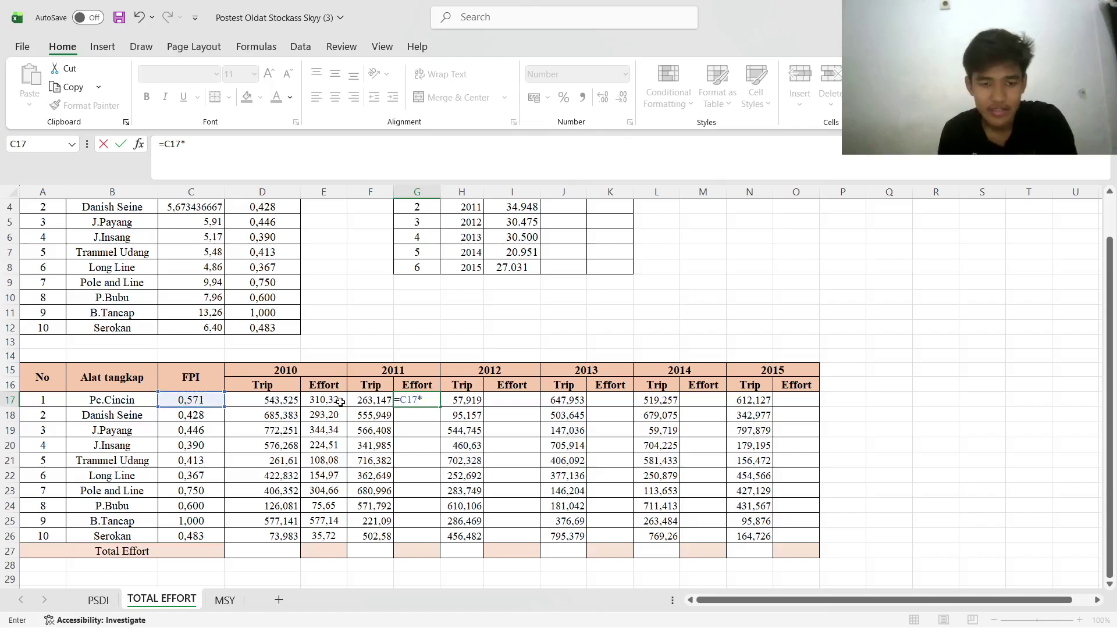
click(362, 401)
key(Return)
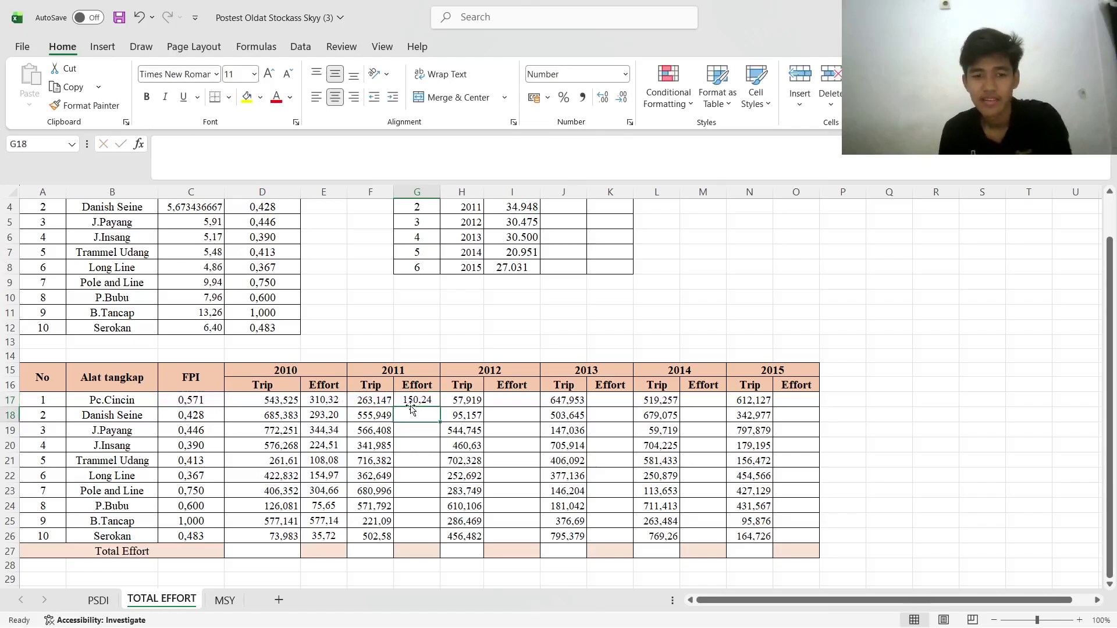
click(413, 401)
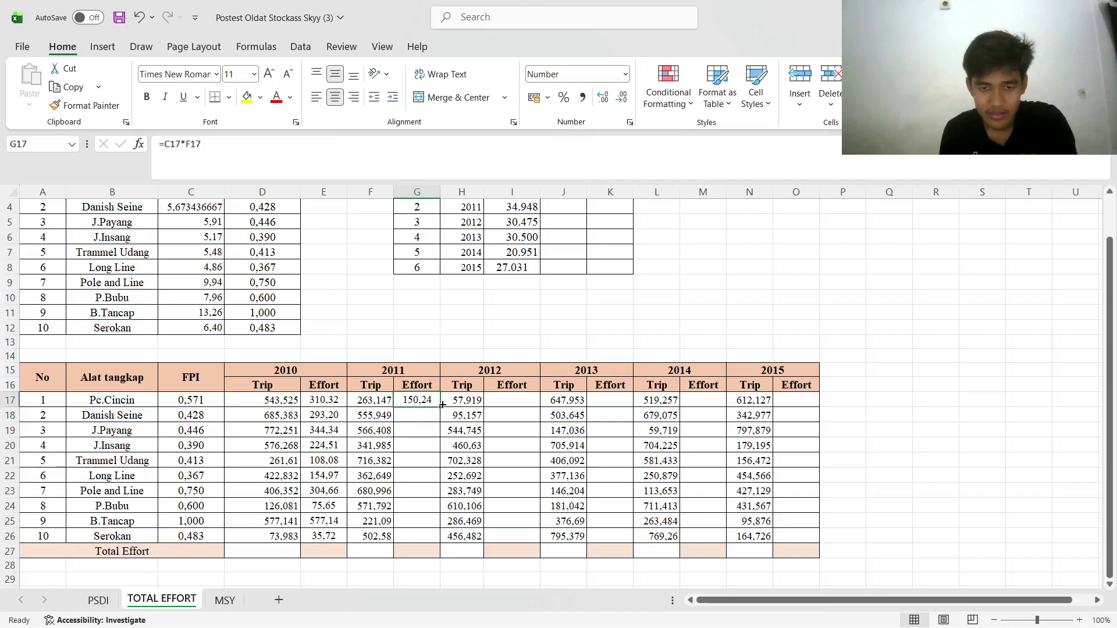
drag(442, 405, 447, 539)
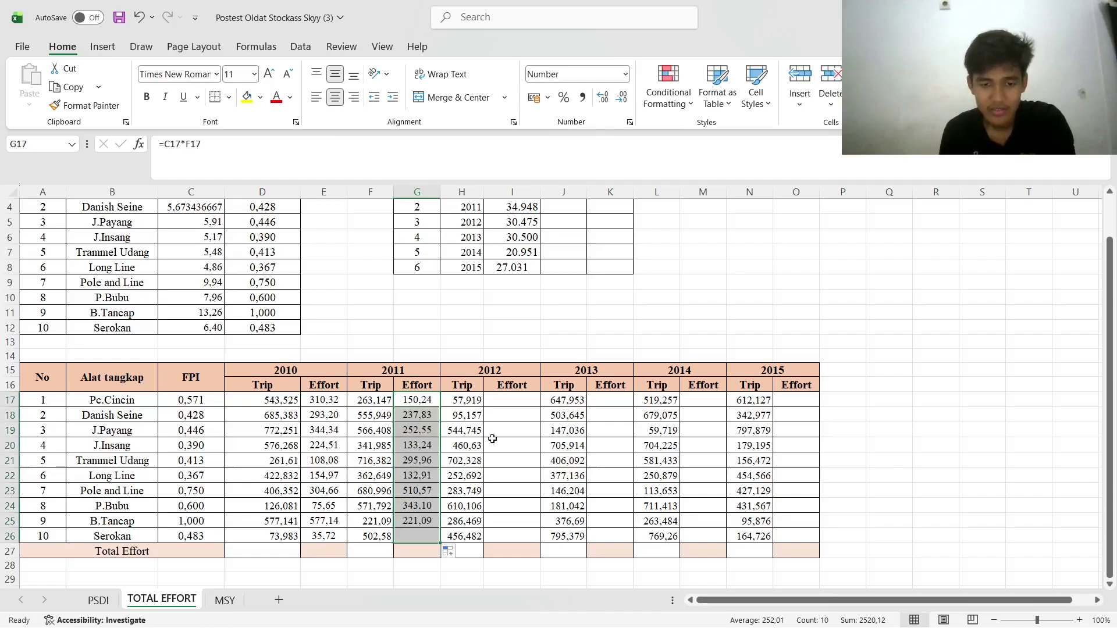
Calculate the 2012 effort in I17 with the formula =C17*H17 and fill it down to I26
click(512, 400)
text(=)
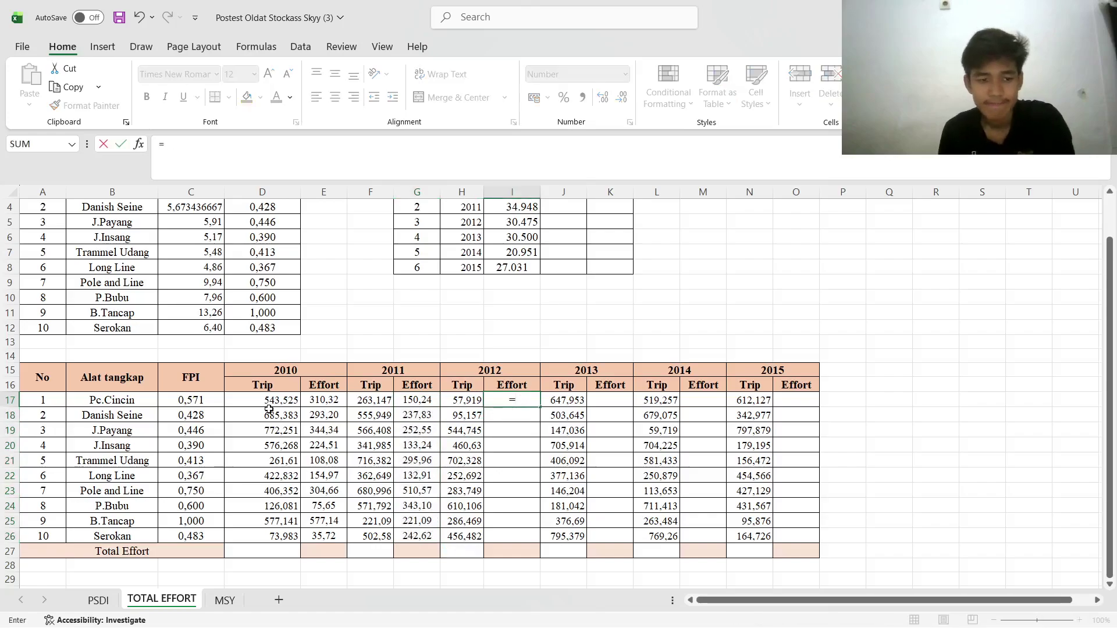
click(206, 403)
text(/)
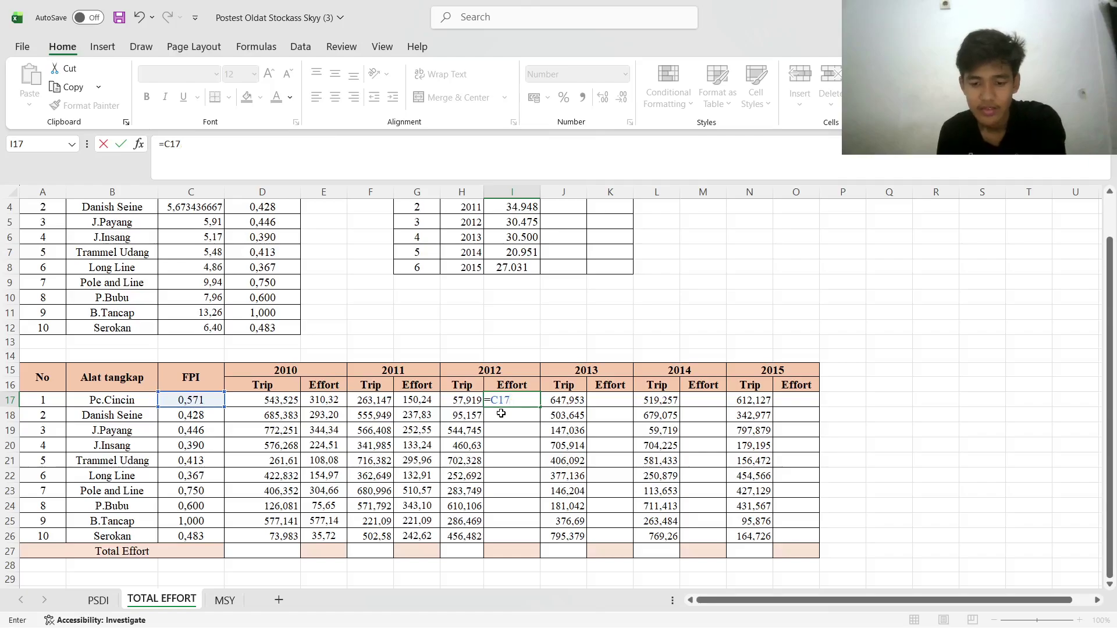
click(474, 403)
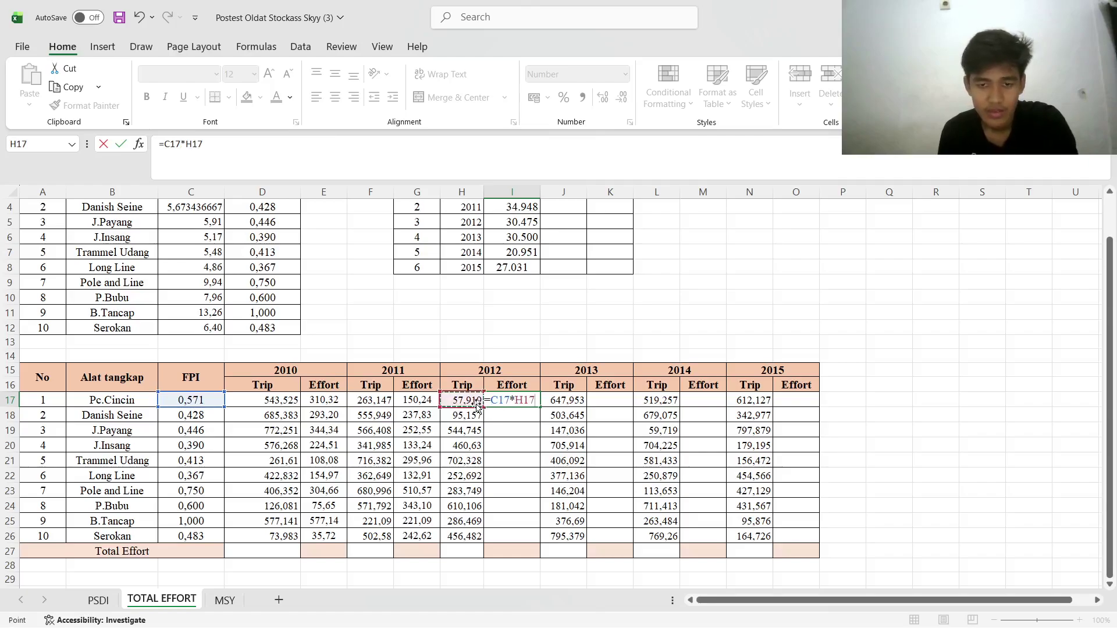
key(Return)
click(410, 403)
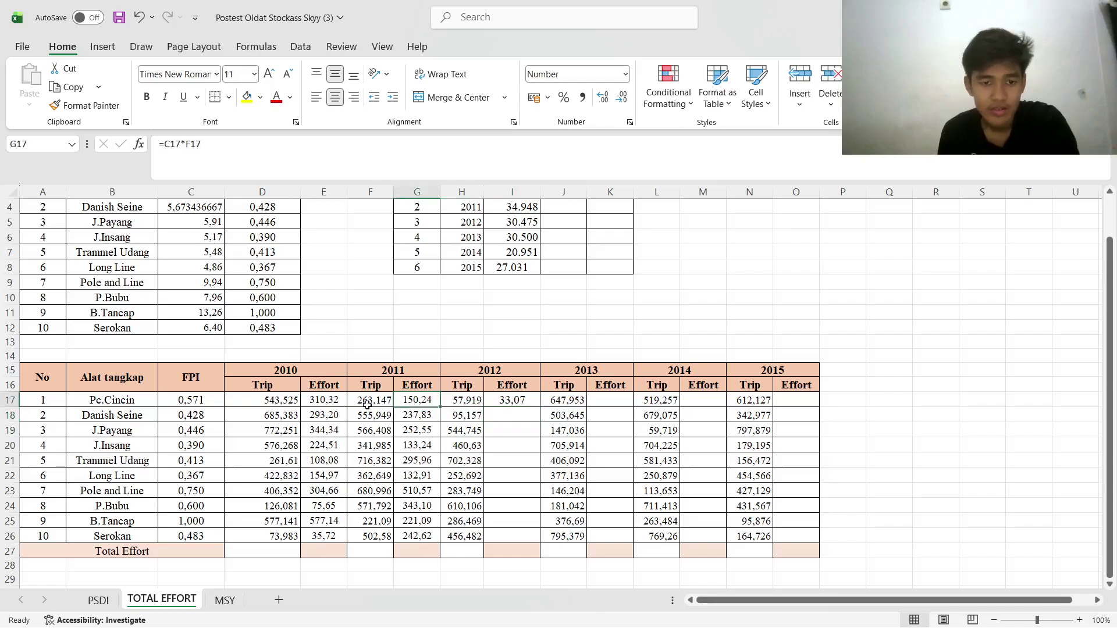
click(329, 403)
click(513, 400)
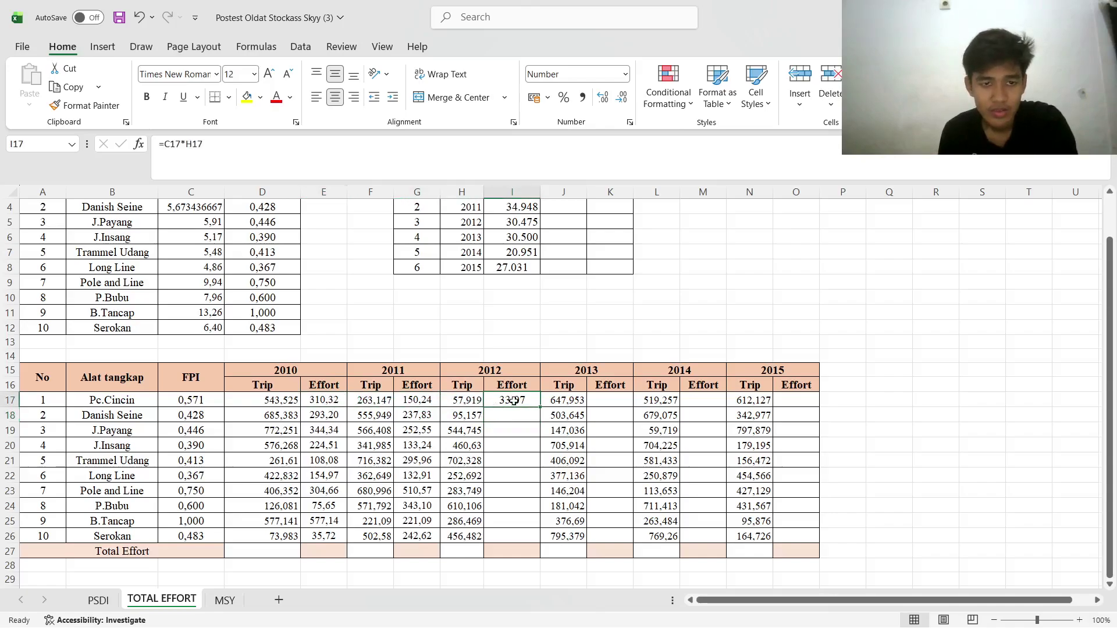
drag(541, 409, 544, 544)
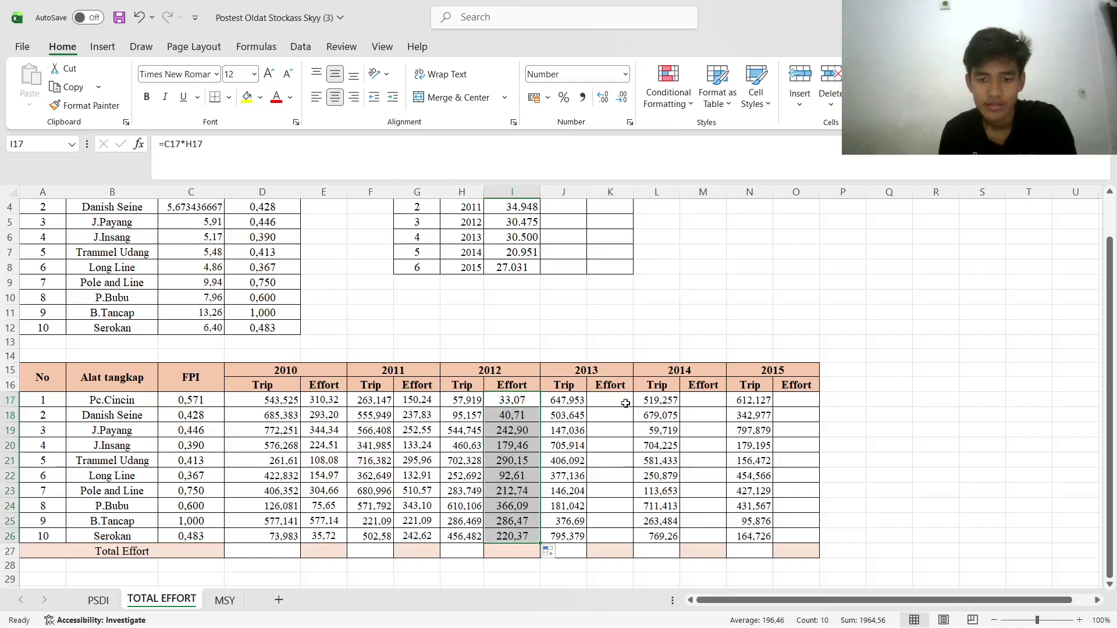
Calculate the 2013 effort in K17 with the formula =C17*J17 and fill it down to K26
click(625, 403)
text(=)
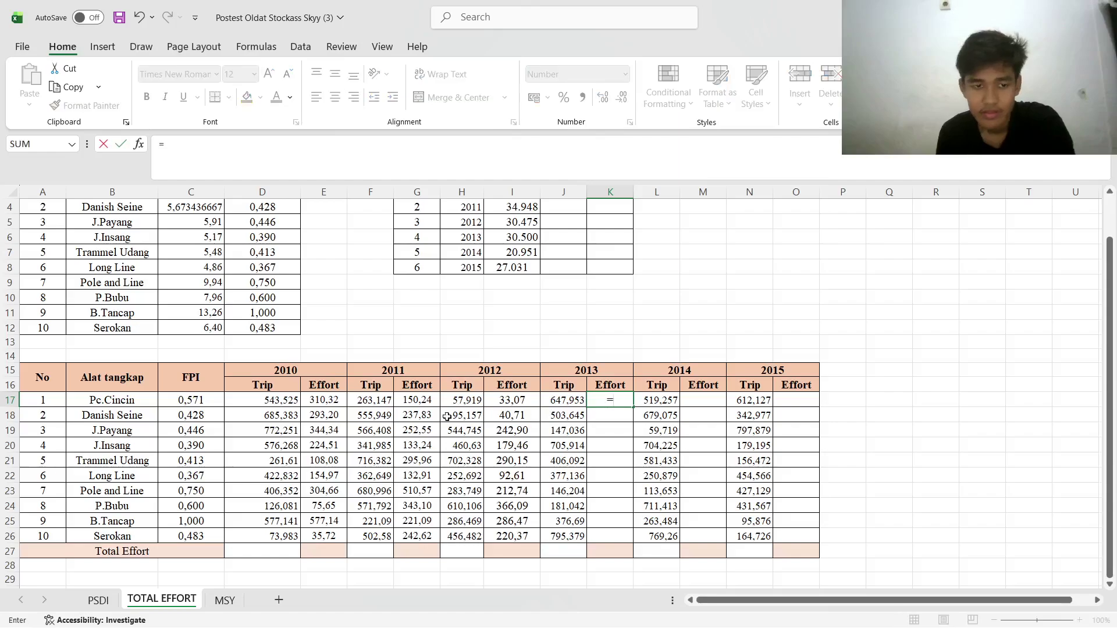
click(217, 396)
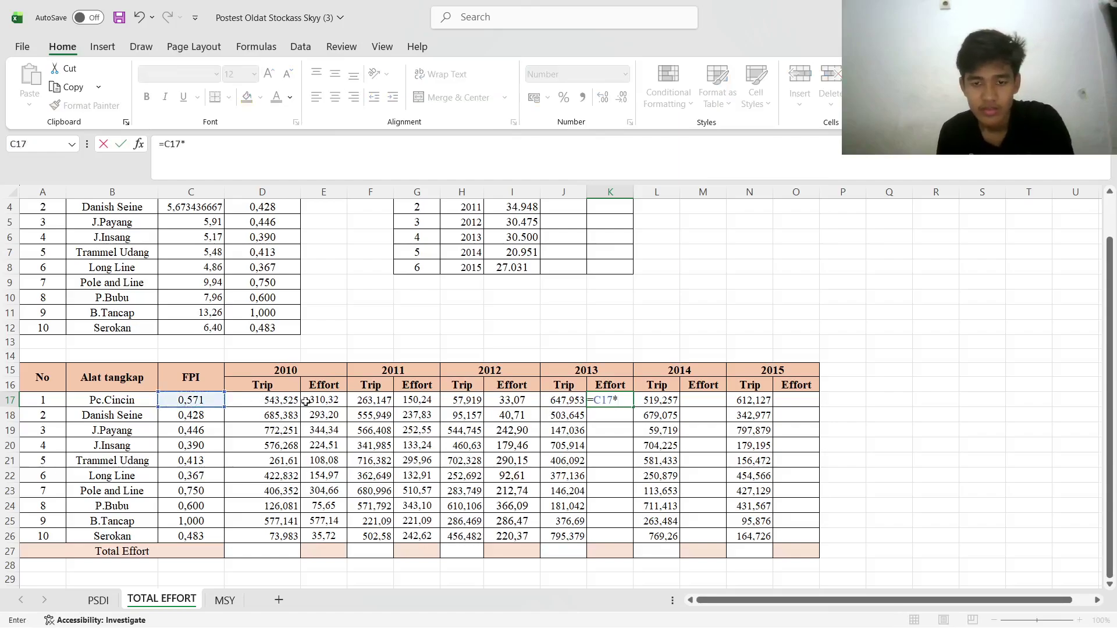
text(*)
click(563, 400)
key(Return)
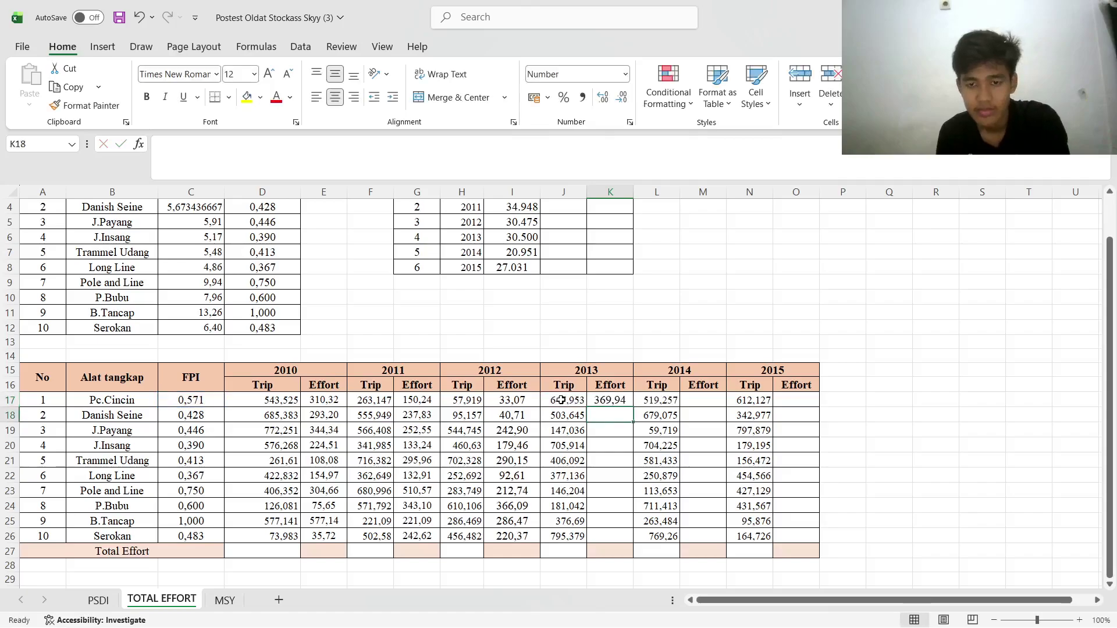
click(606, 401)
drag(633, 407, 637, 542)
Calculate the 2014 effort in M17 with the formula =C17*L17 and fill it down to M26
click(697, 401)
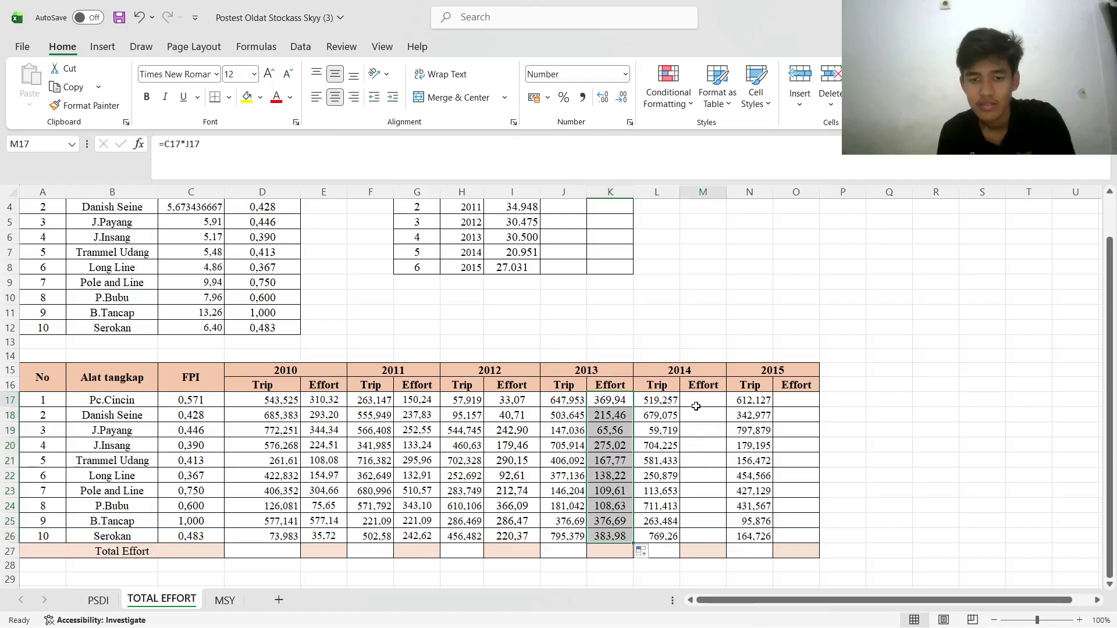
text(=)
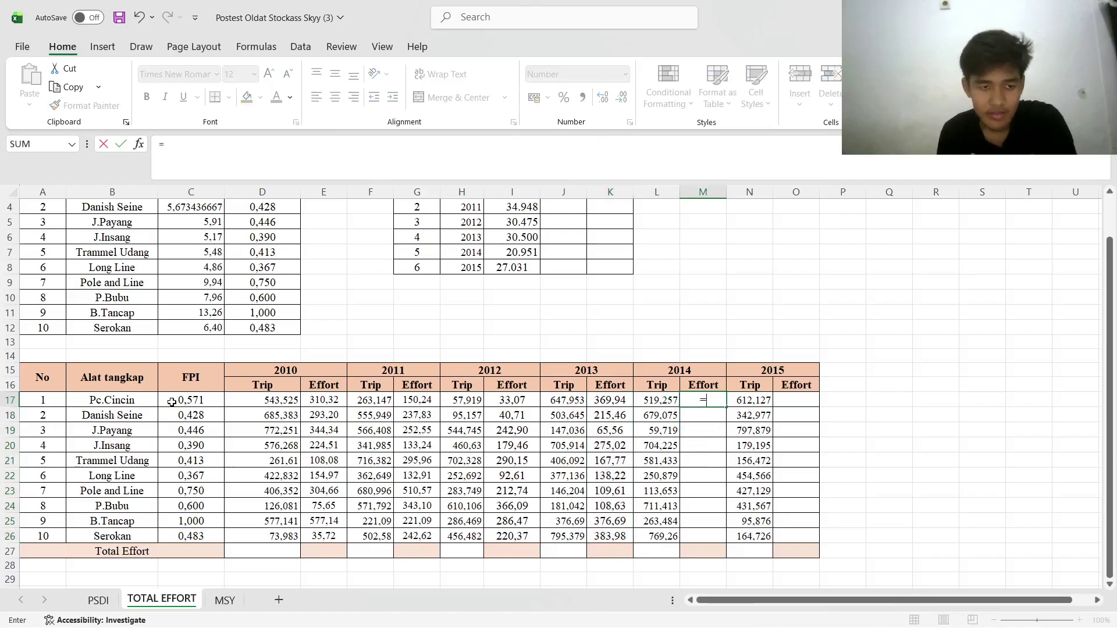
click(177, 401)
text(*)
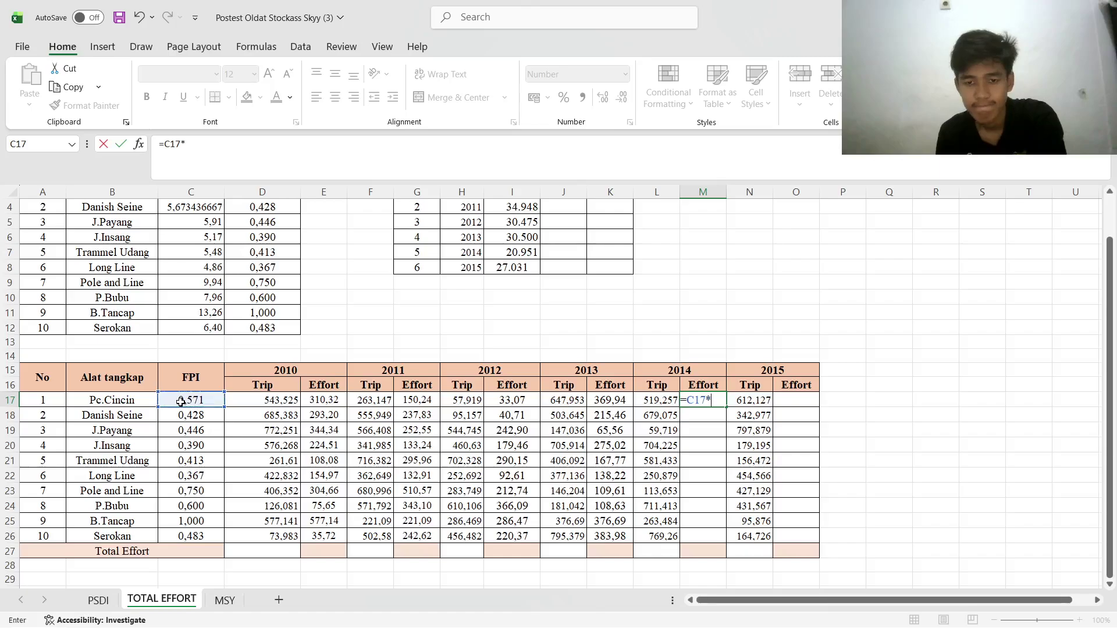
click(652, 402)
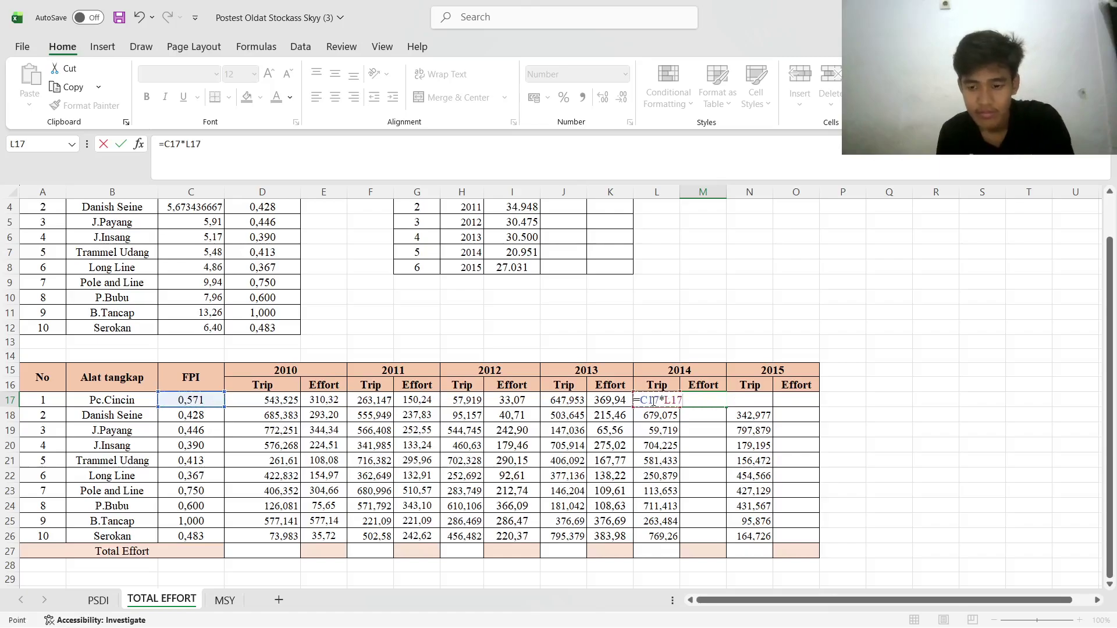
key(Return)
click(720, 400)
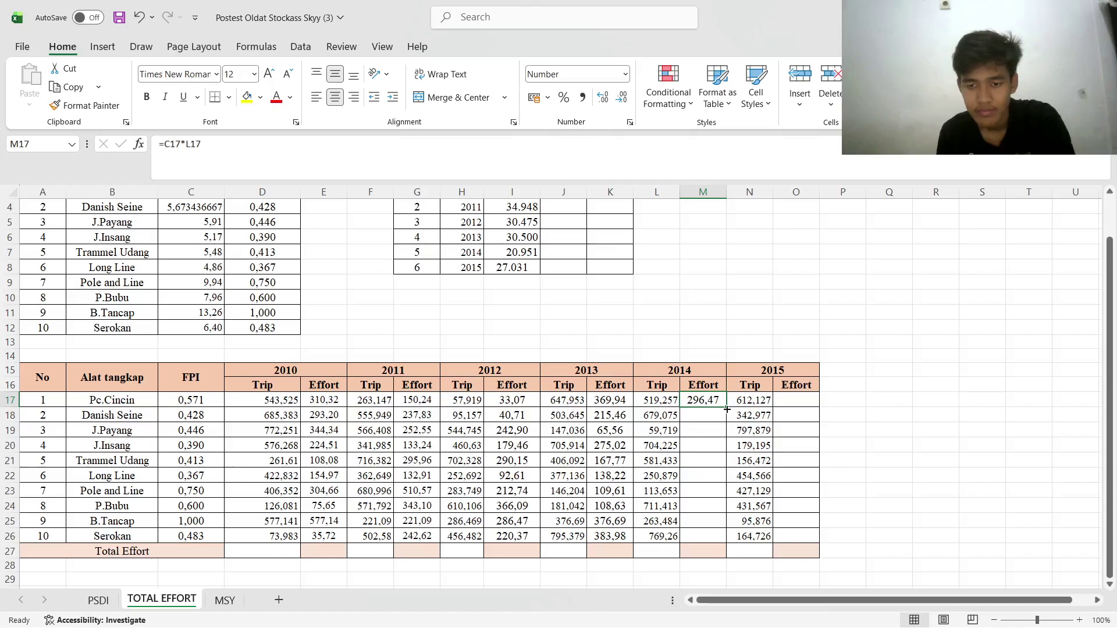
drag(727, 409, 744, 533)
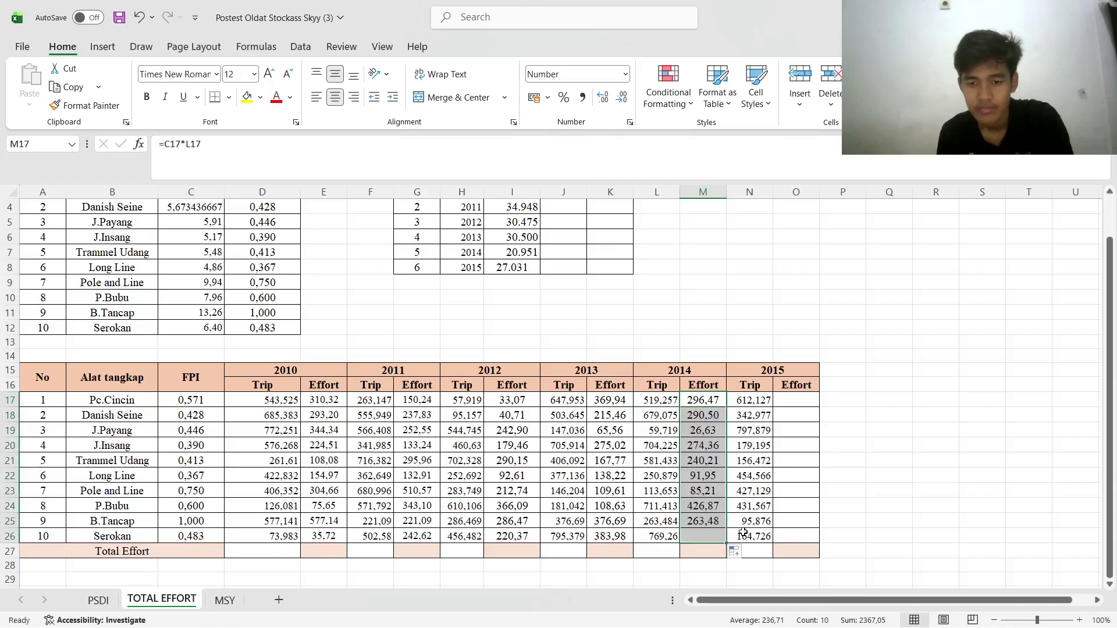
Calculate the 2015 effort in O17 with the formula =C17*N17 and fill it down to O26
click(785, 402)
text(=)
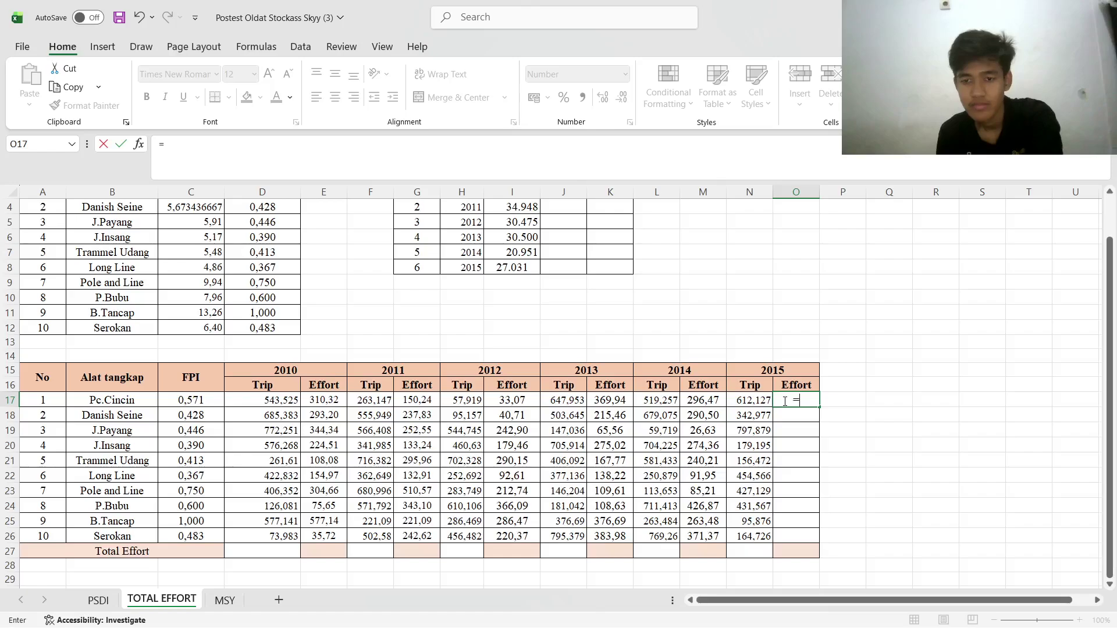
click(191, 402)
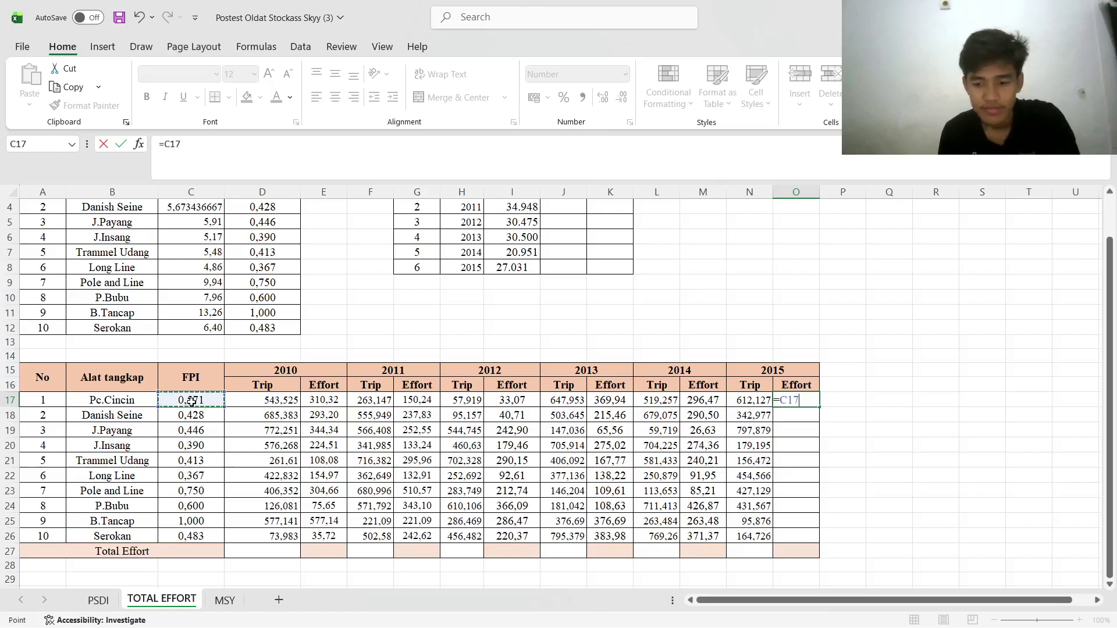
text(*)
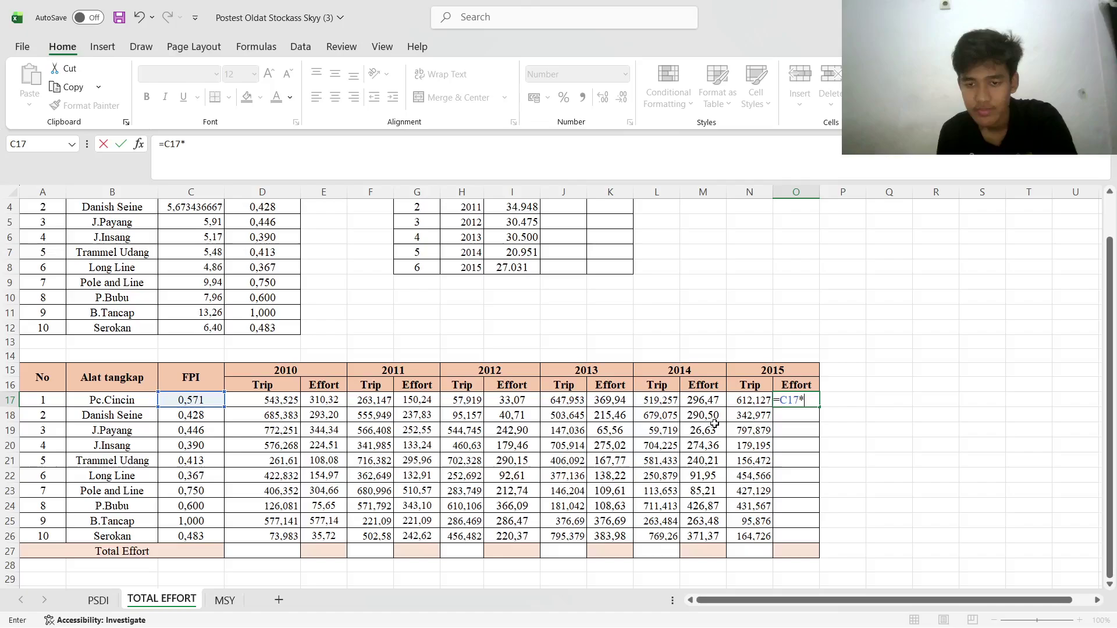
click(736, 405)
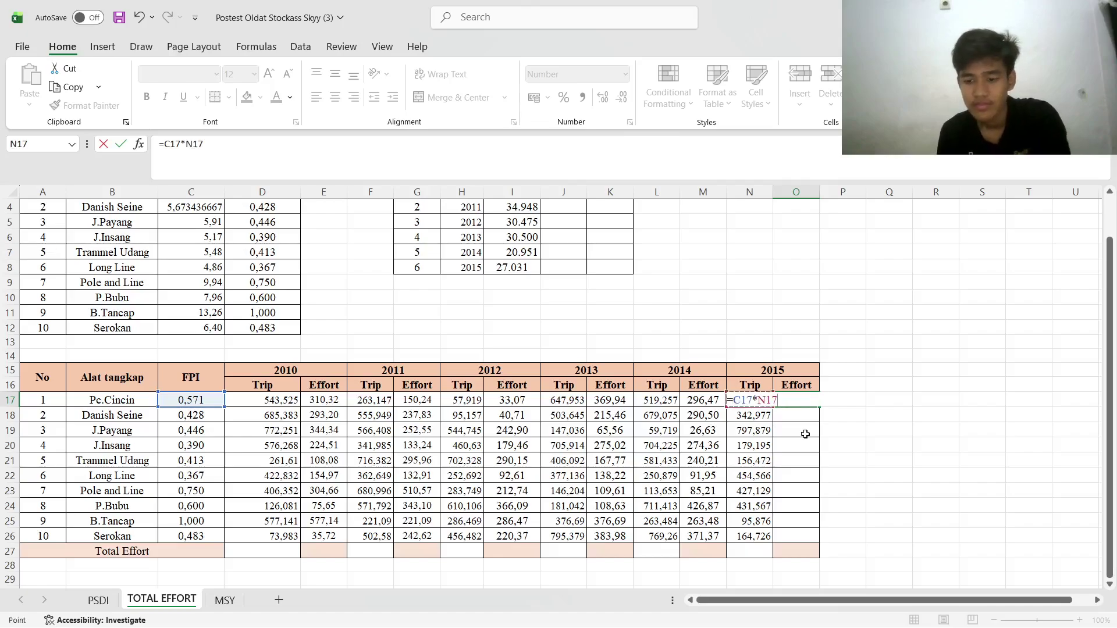
key(Return)
click(804, 403)
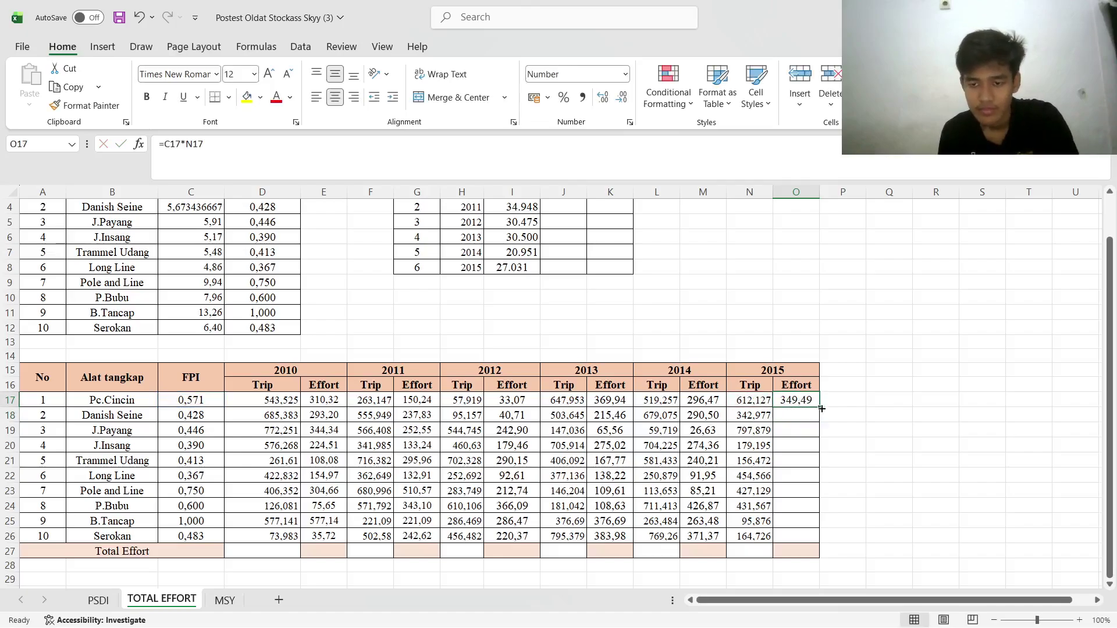
drag(821, 408, 816, 538)
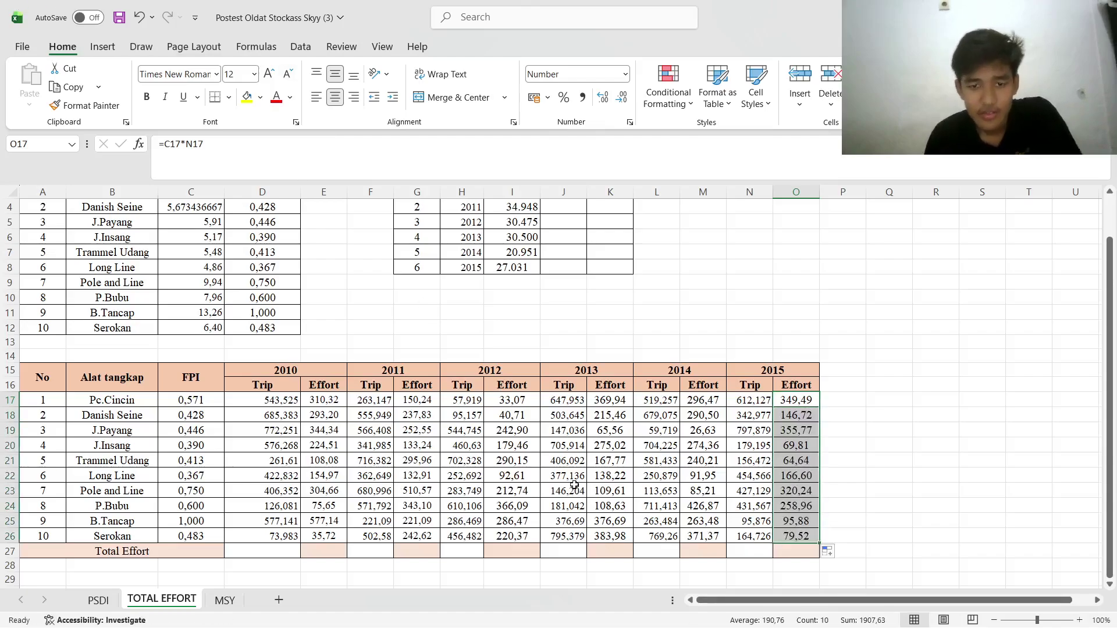
Total the 2010 effort in E27 of the Total Effort row with a SUM over E17:E26
scroll(528, 380, up, 1)
scroll(528, 380, down, 1)
scroll(527, 380, down, 1)
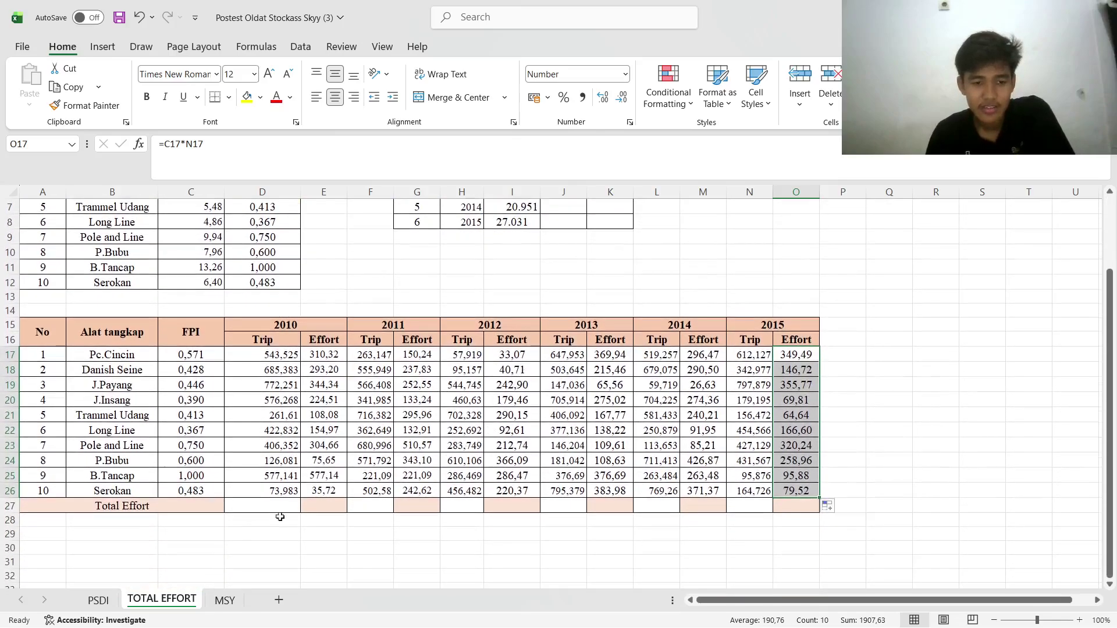
click(312, 506)
text(=)
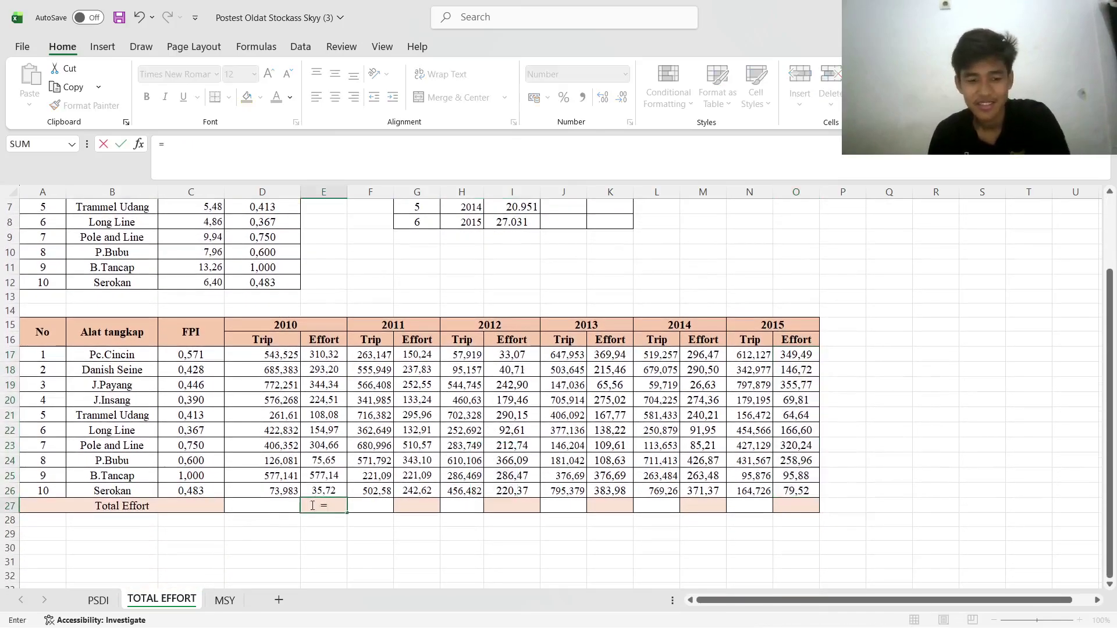
text(Su)
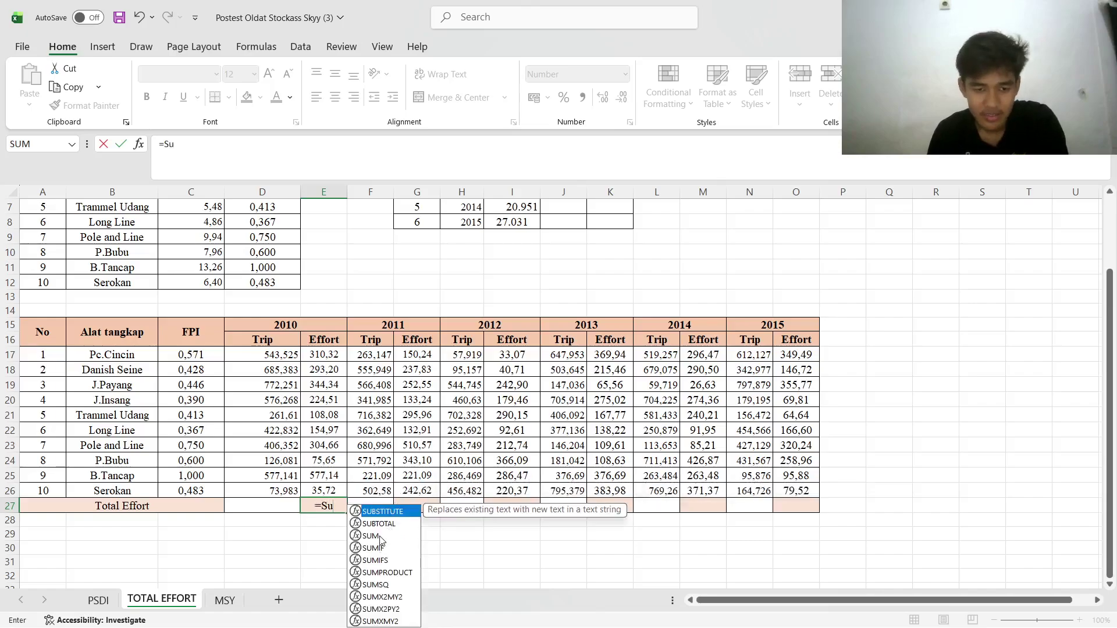
double_click(379, 536)
drag(344, 358, 340, 492)
key(Return)
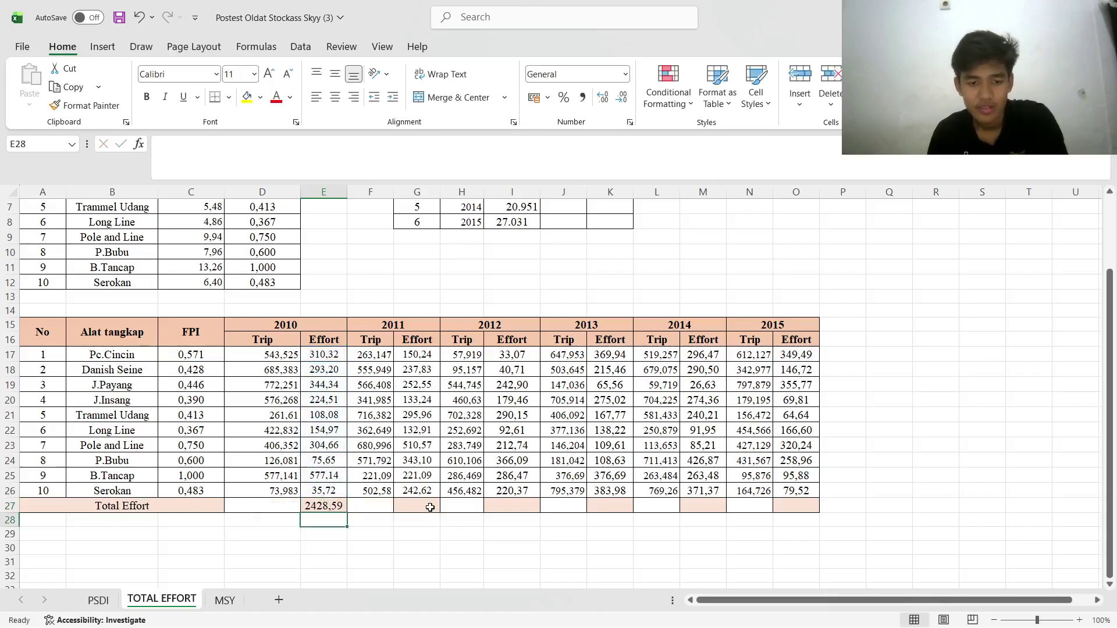
Total the 2011 effort in G27 of the Total Effort row with a SUM over G17:G26
click(430, 508)
text(=su)
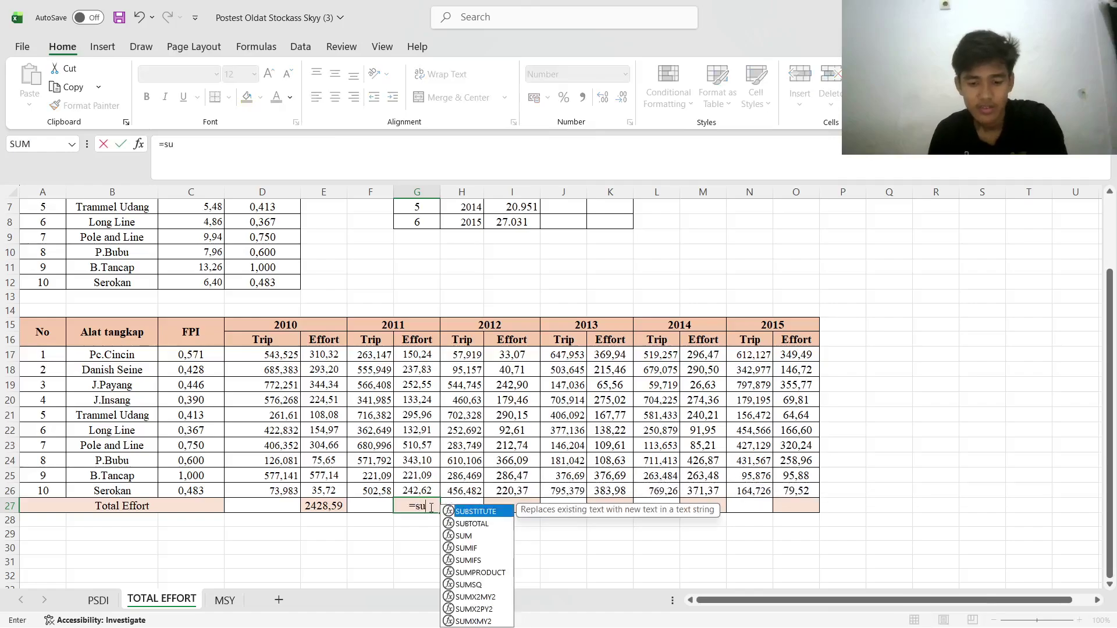
text(m)
double_click(465, 499)
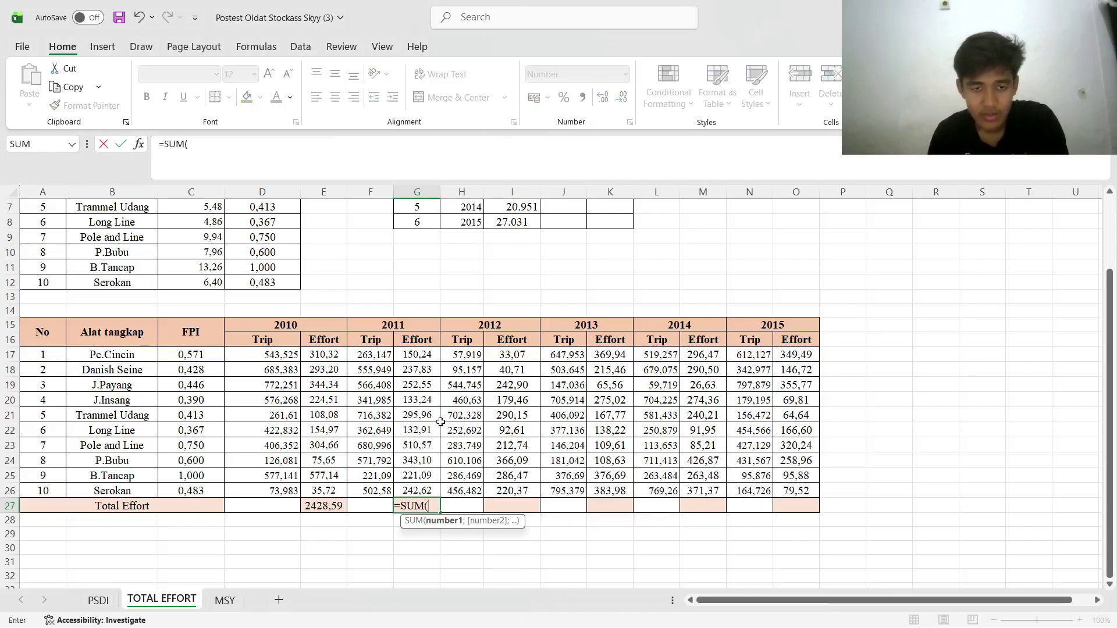
drag(428, 356, 428, 495)
key(Return)
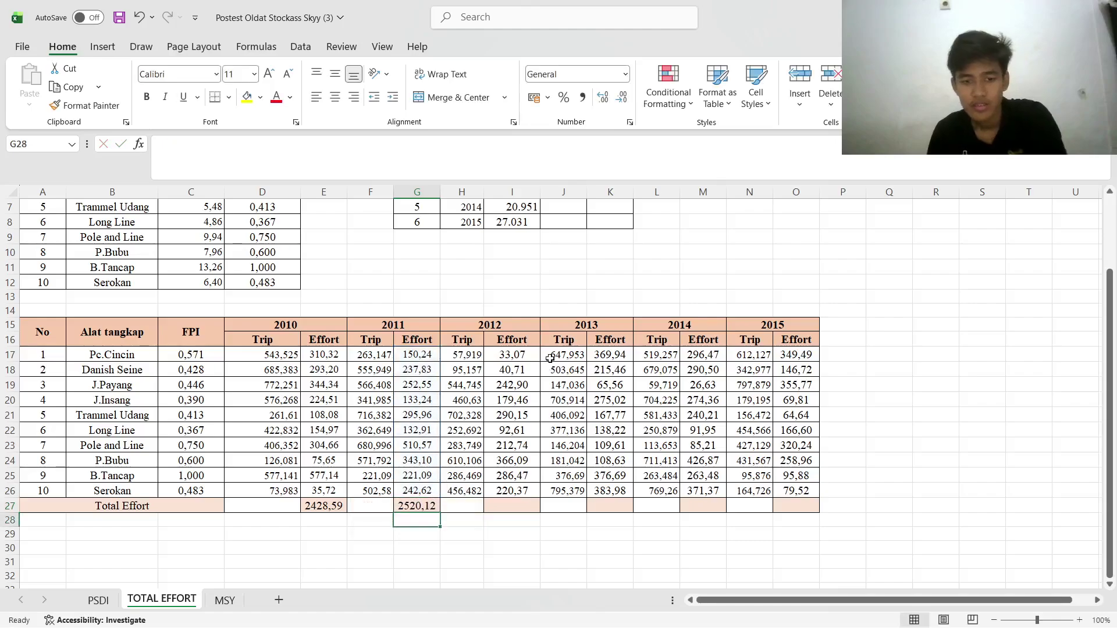
Total the 2012 effort in I27 of the Total Effort row with a SUM over I17:I26
click(521, 507)
text(=sum)
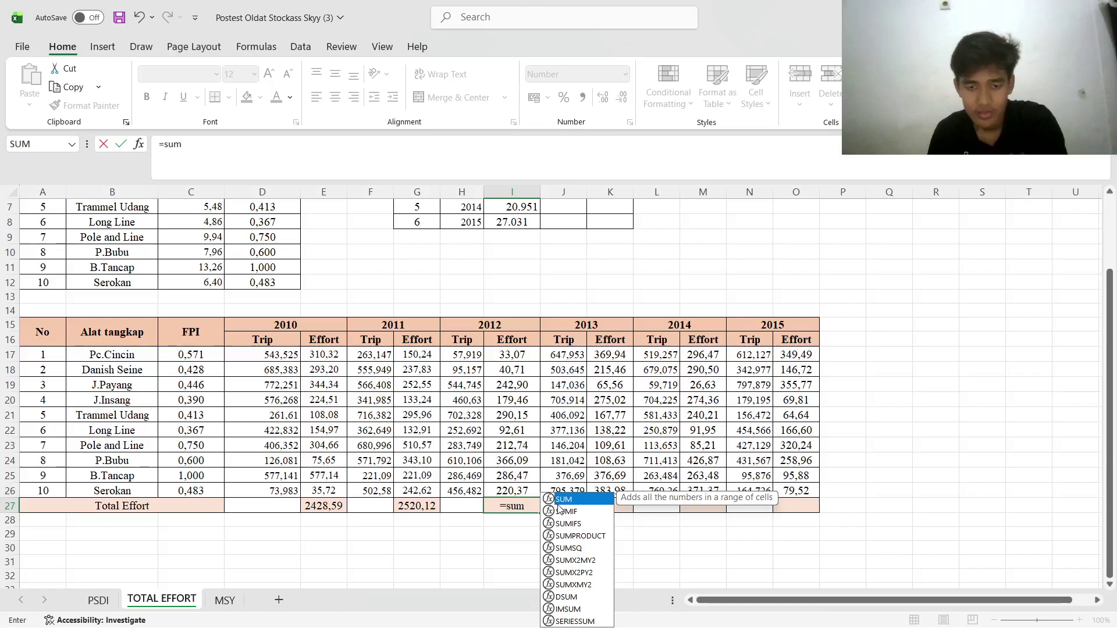
double_click(559, 500)
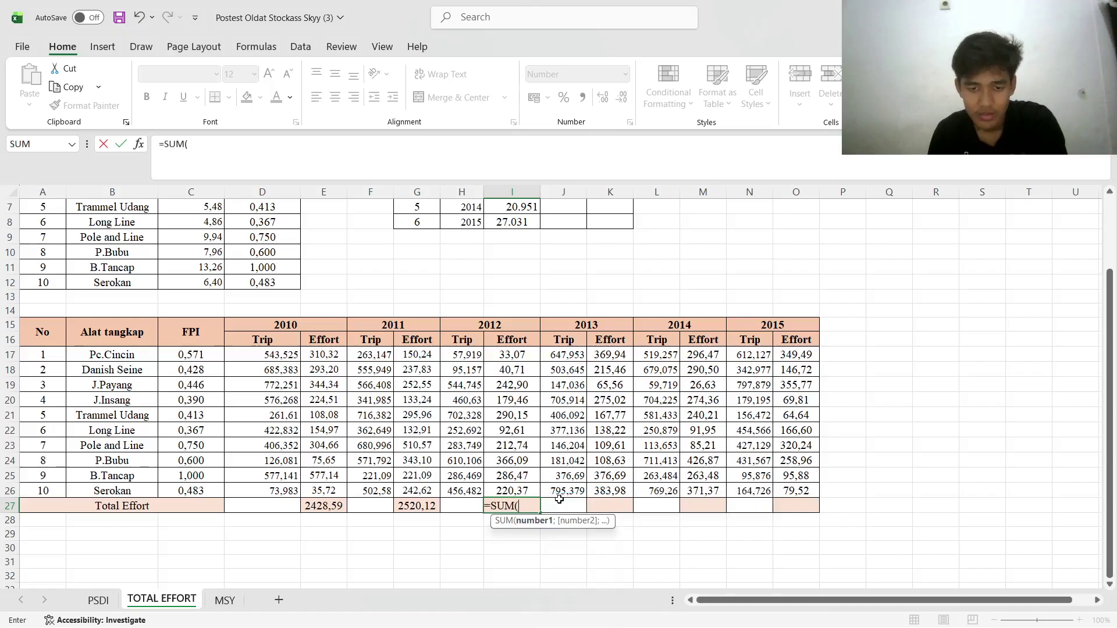
drag(512, 356, 542, 493)
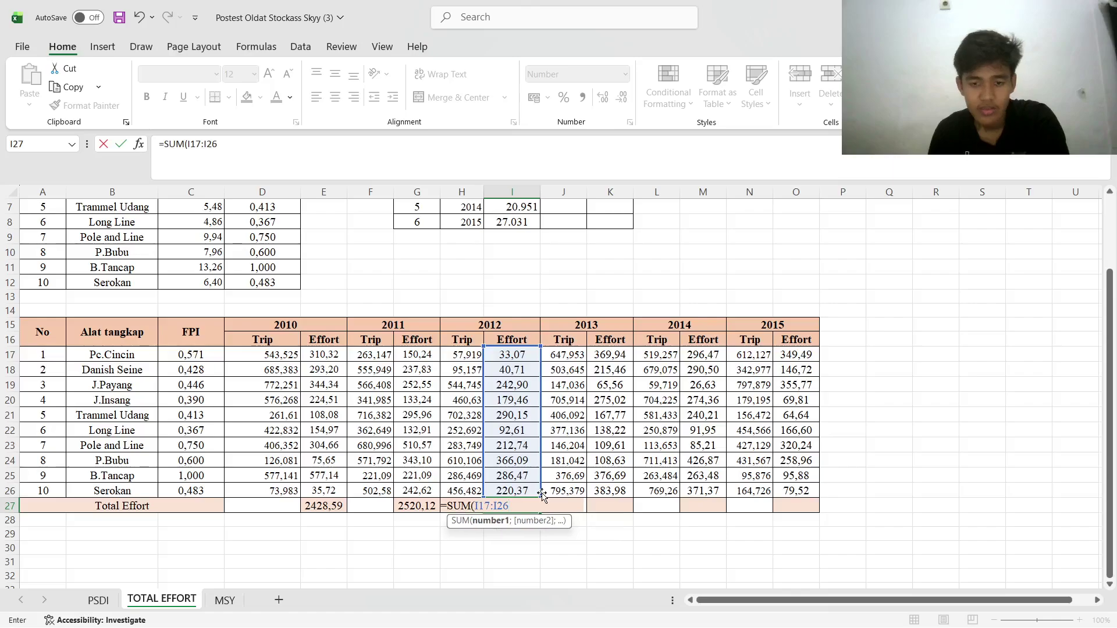
key(Return)
Total the 2013 effort in K27 of the Total Effort row with a SUM over K17:K26
click(604, 506)
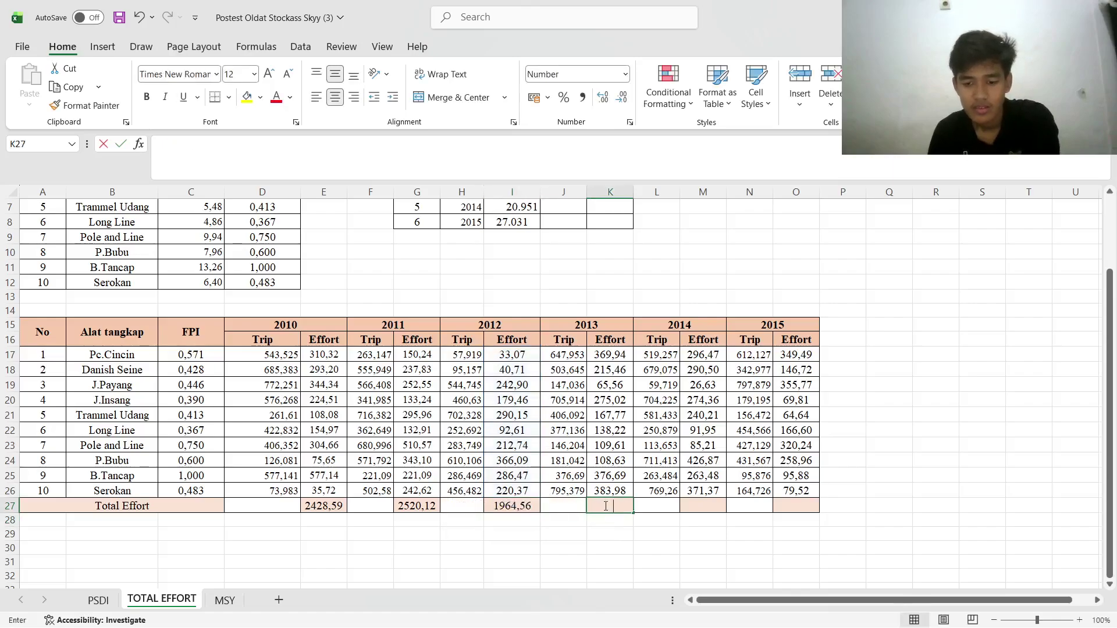
text(=sum)
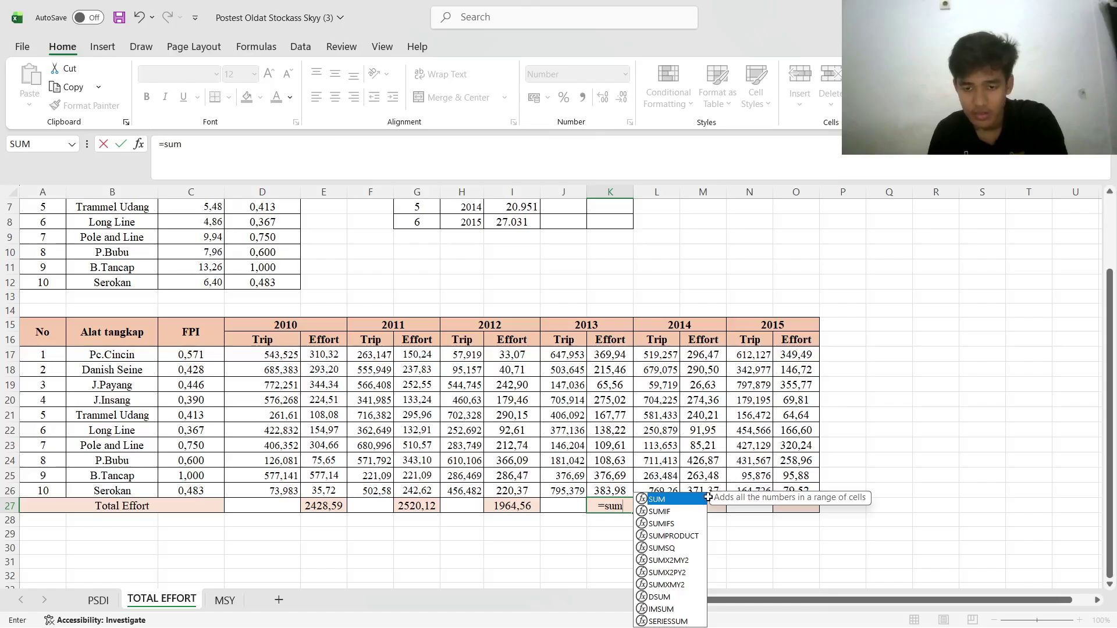
click(708, 495)
click(620, 502)
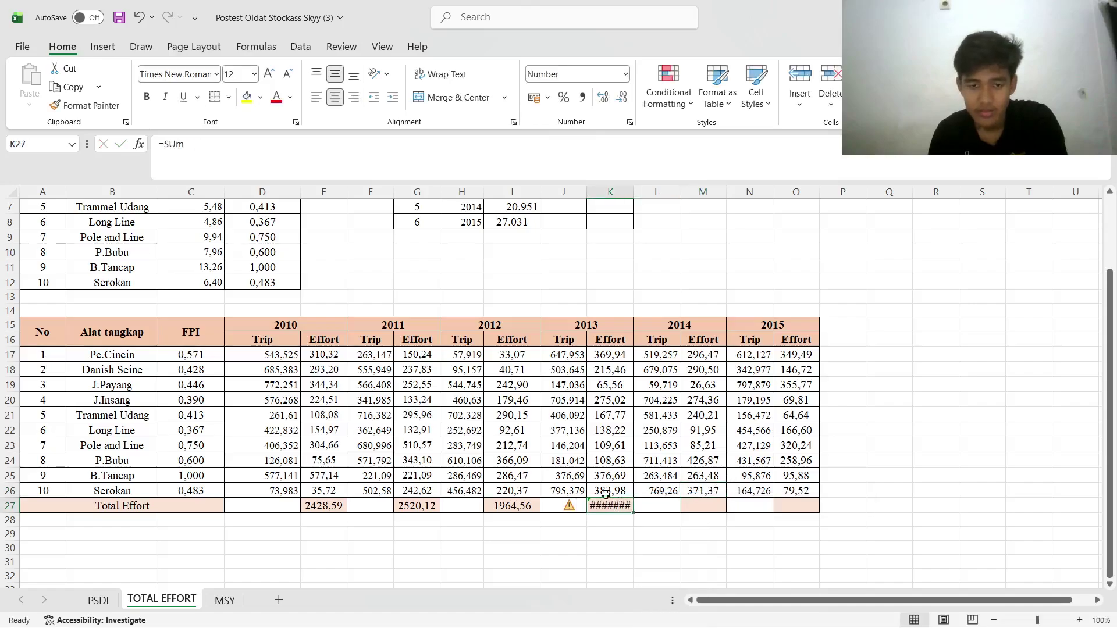
click(205, 155)
key(BackSpace)
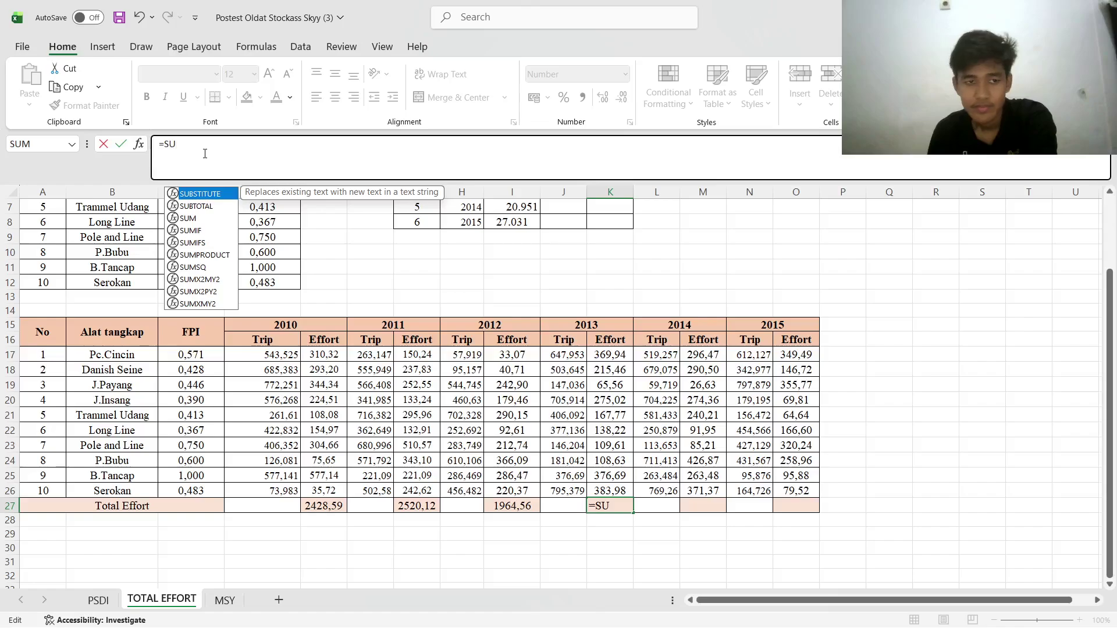
double_click(192, 218)
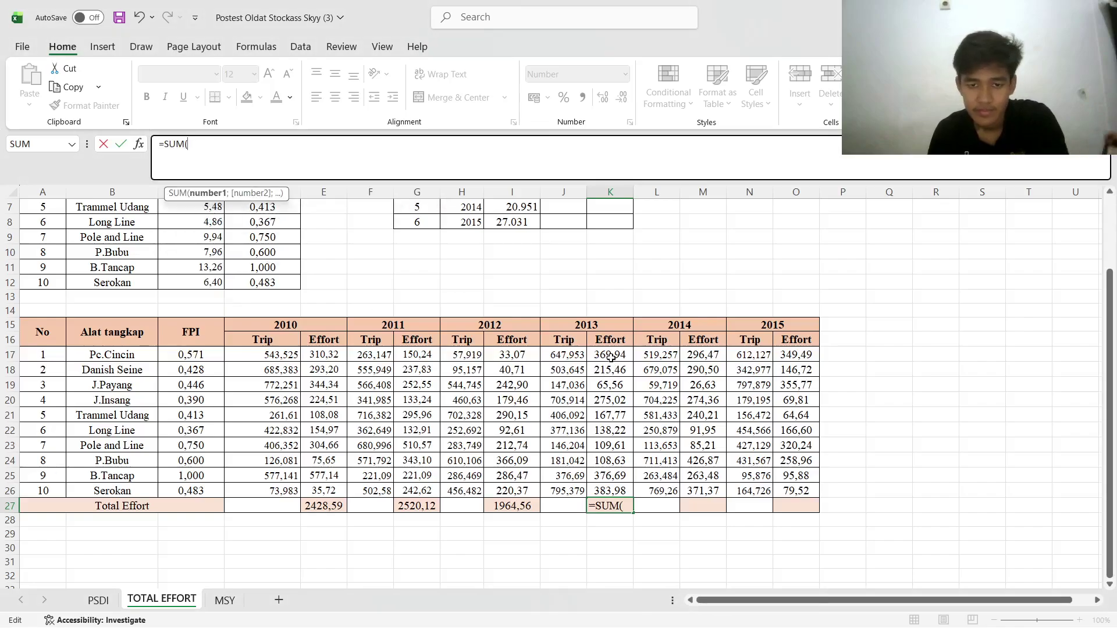
drag(610, 357, 611, 491)
key(Return)
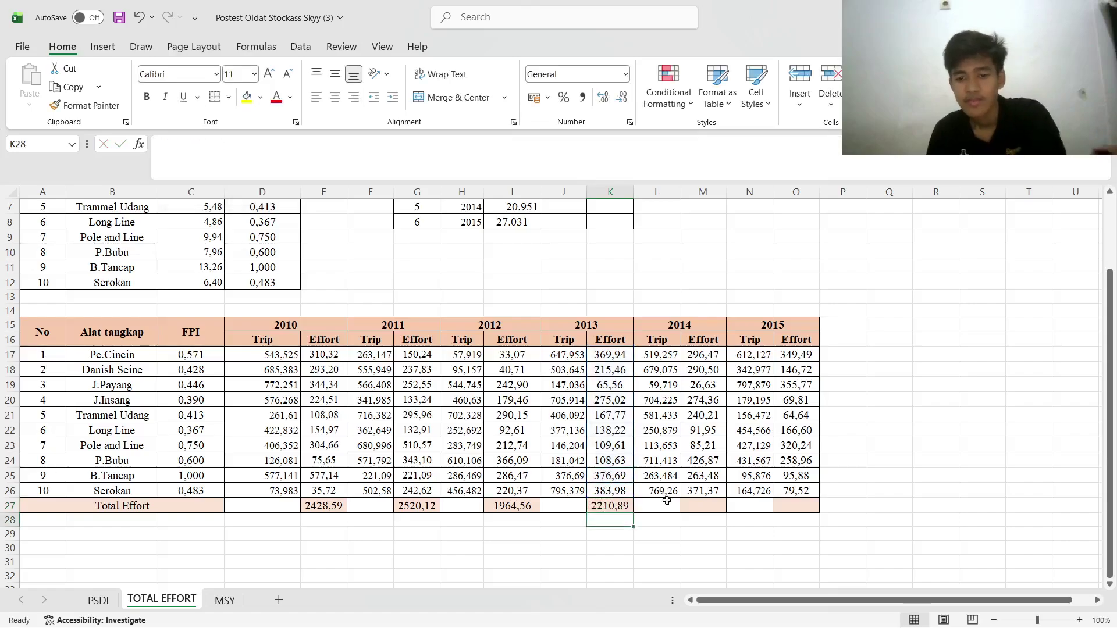
Total the 2014 effort in M27 of the Total Effort row with a SUM over M17:M26
click(684, 506)
text(=)
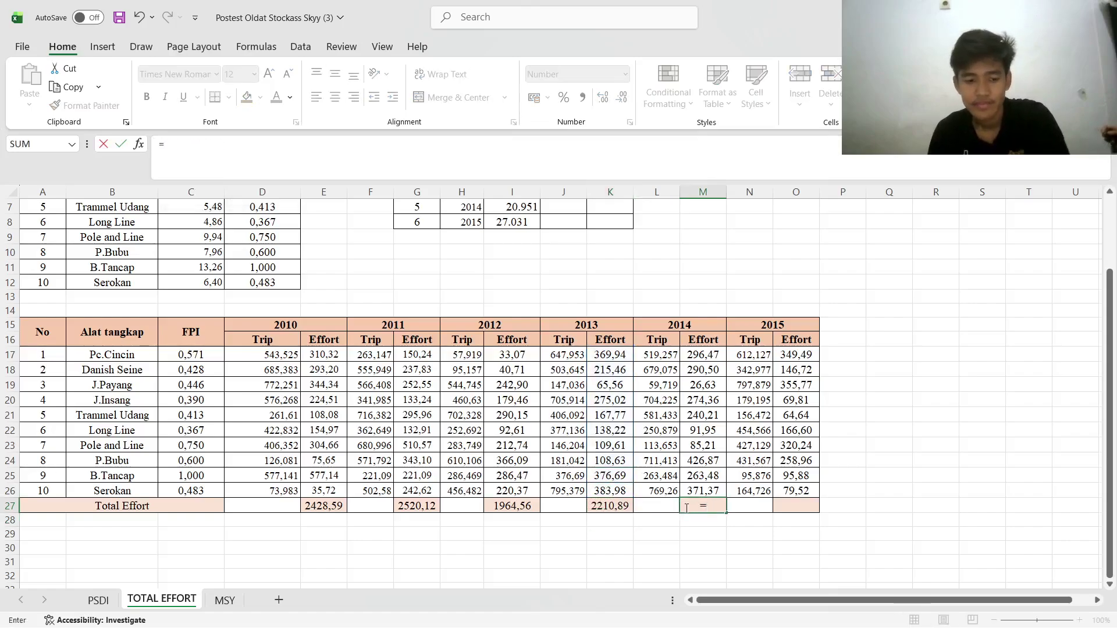
text(sum)
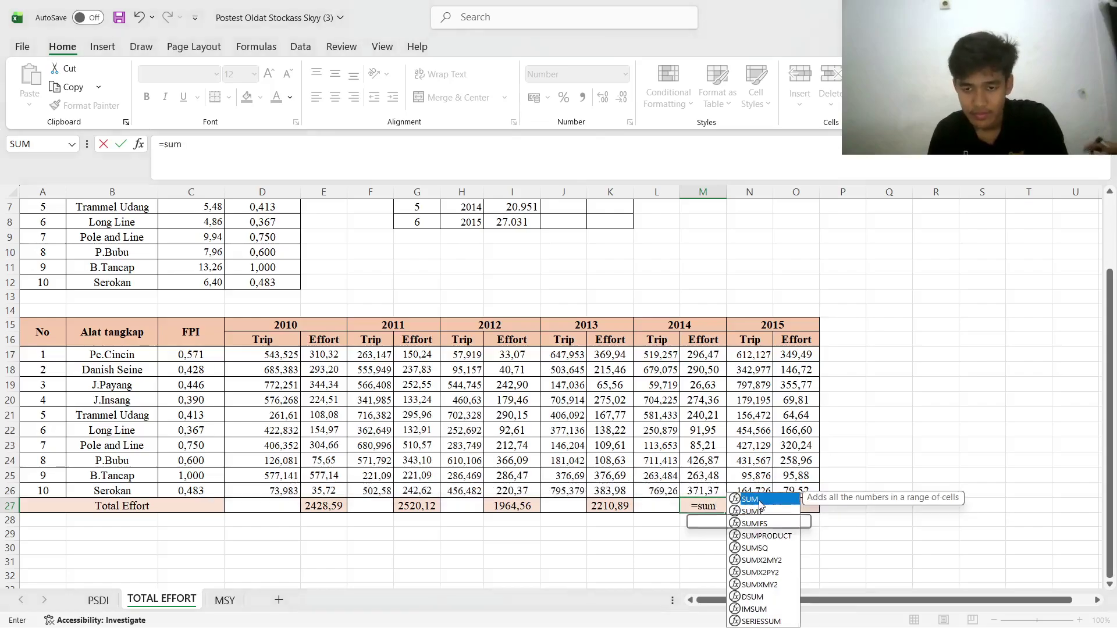
double_click(756, 500)
drag(701, 355, 720, 493)
key(Return)
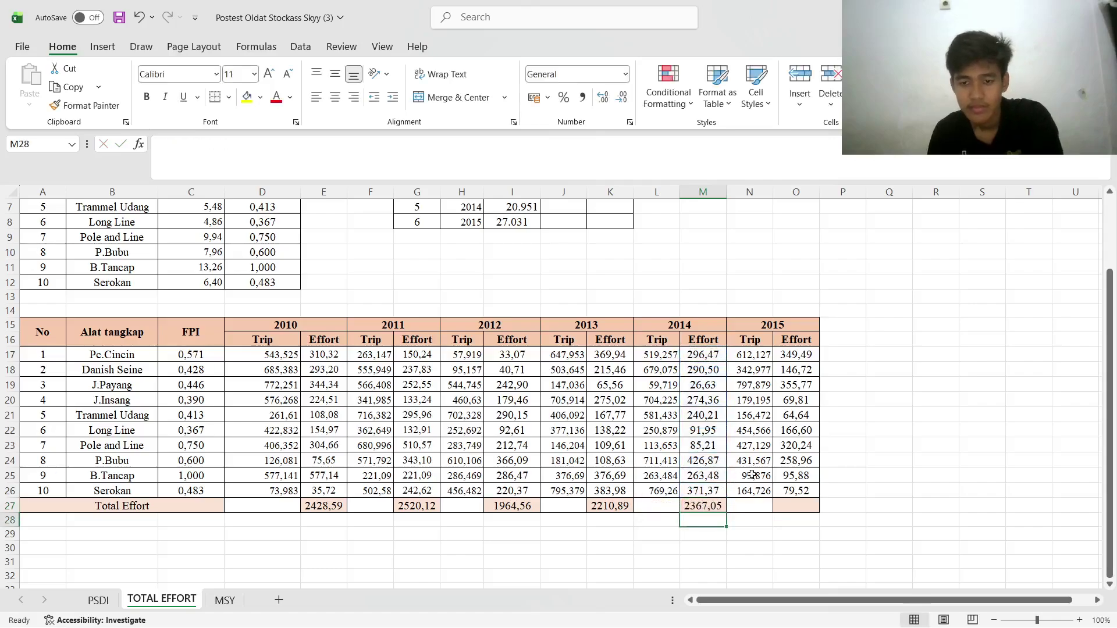
Total the 2015 effort in O27 of the Total Effort row with a SUM over O17:O26
click(795, 506)
text(=)
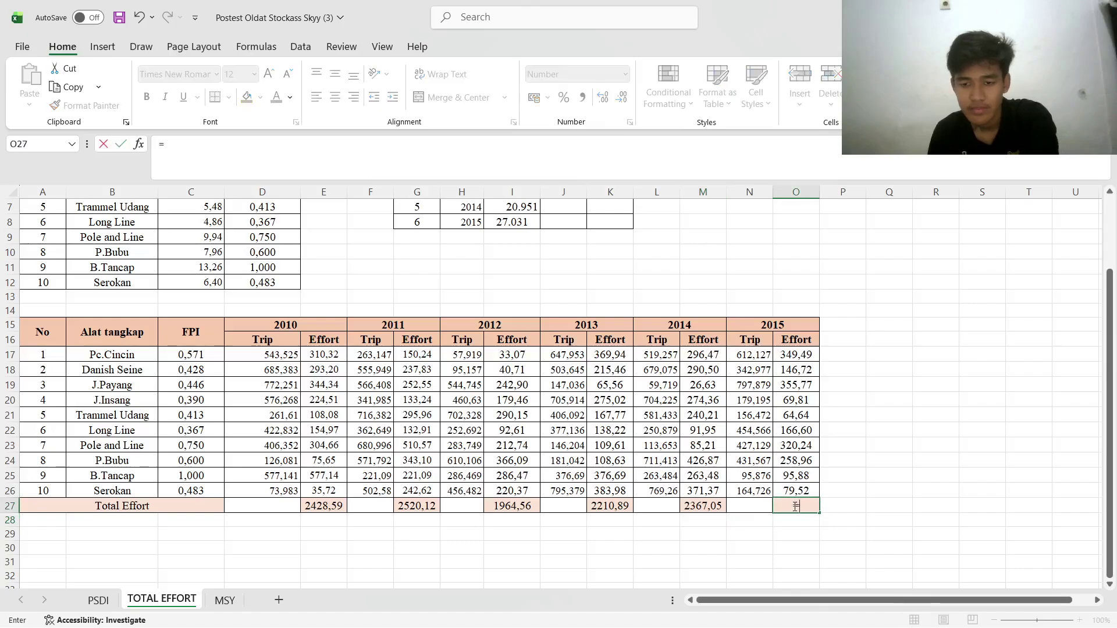
text(sum)
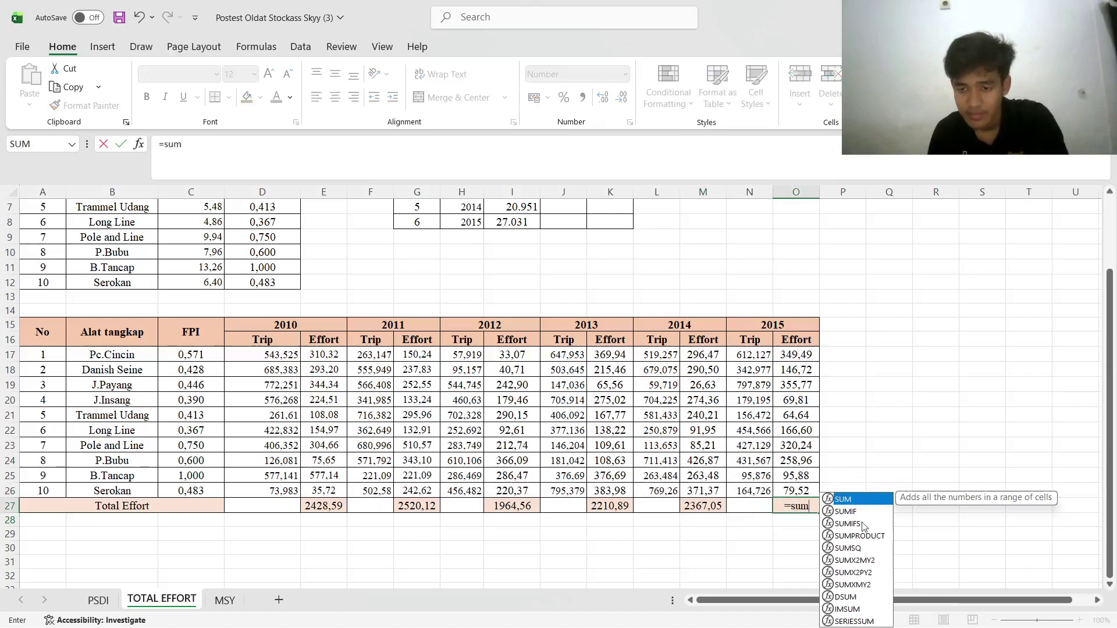
double_click(855, 500)
click(800, 359)
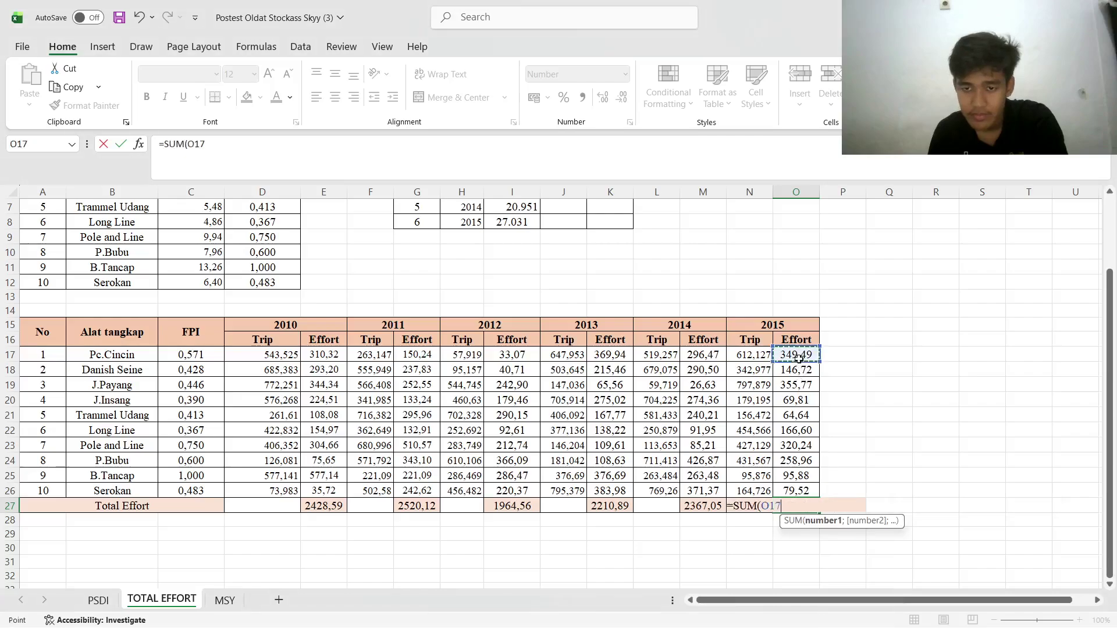
click(822, 364)
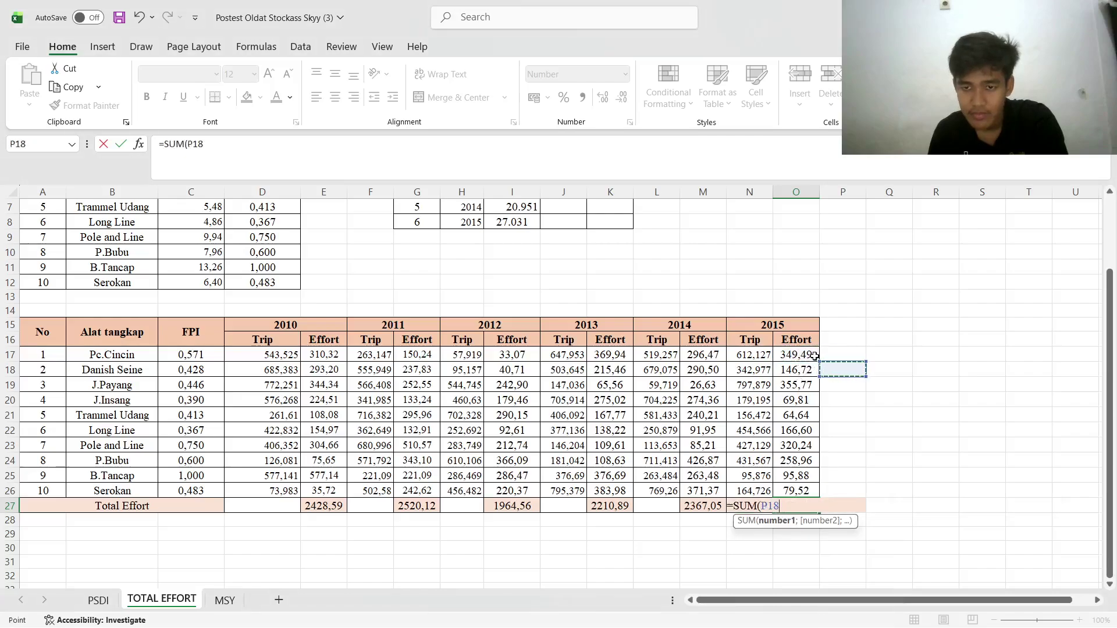
drag(800, 356, 810, 493)
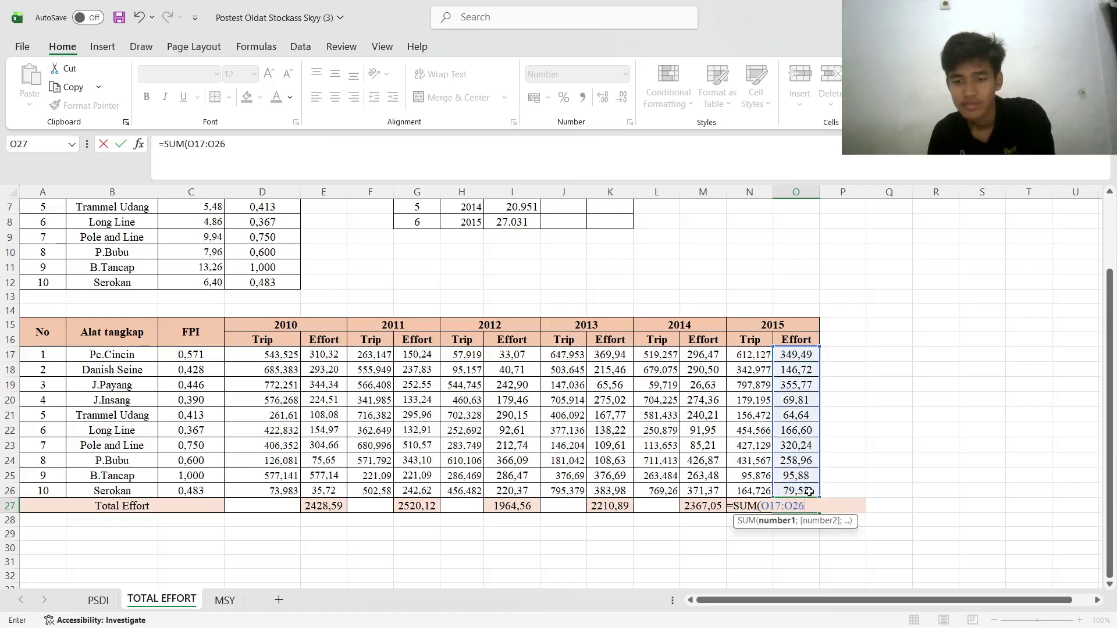
key(Return)
scroll(781, 437, up, 2)
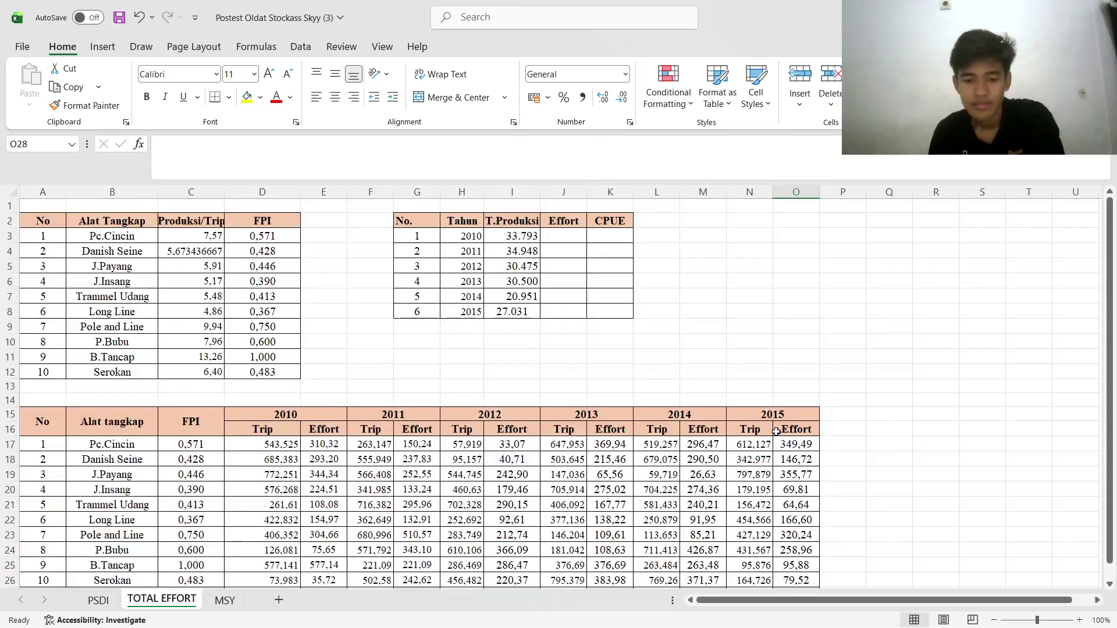
key(F8)
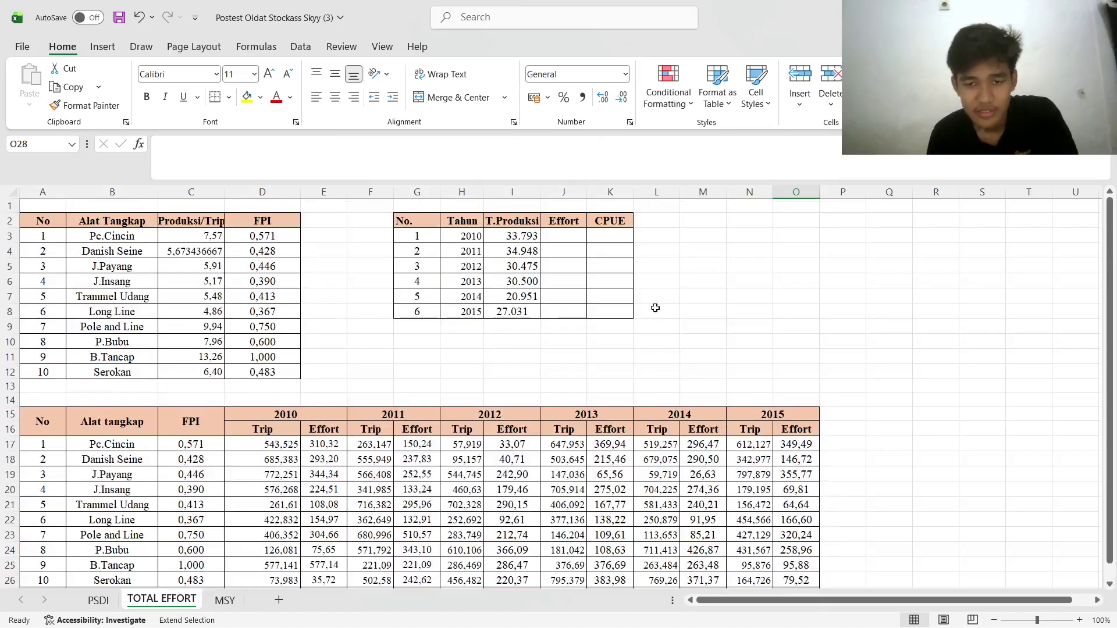
click(570, 236)
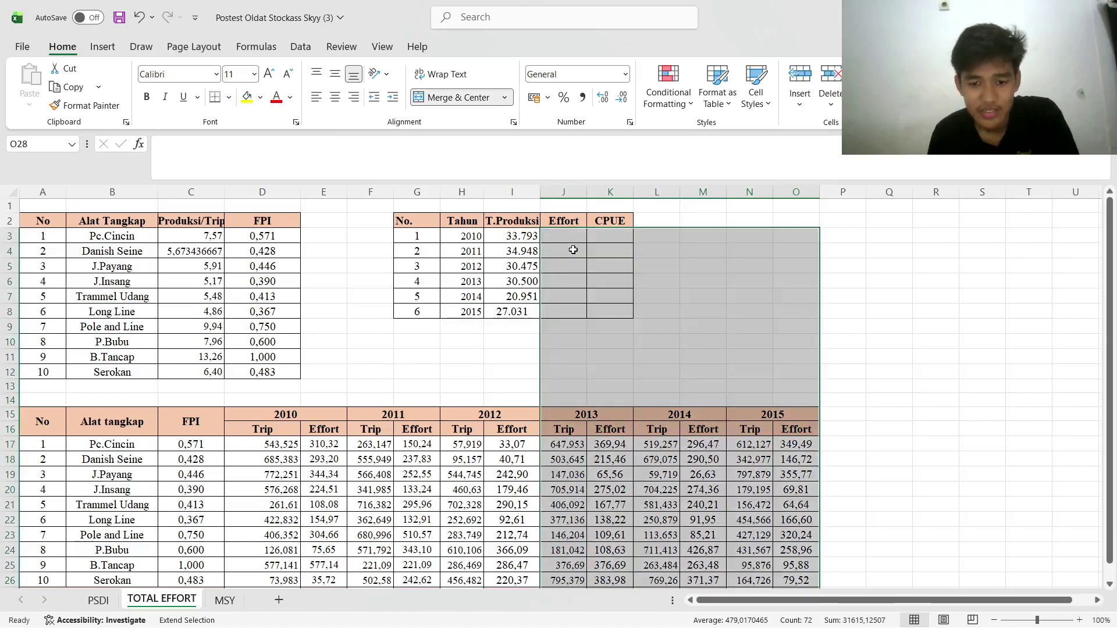
scroll(612, 333, down, 1)
scroll(625, 317, up, 1)
key(F8)
click(551, 237)
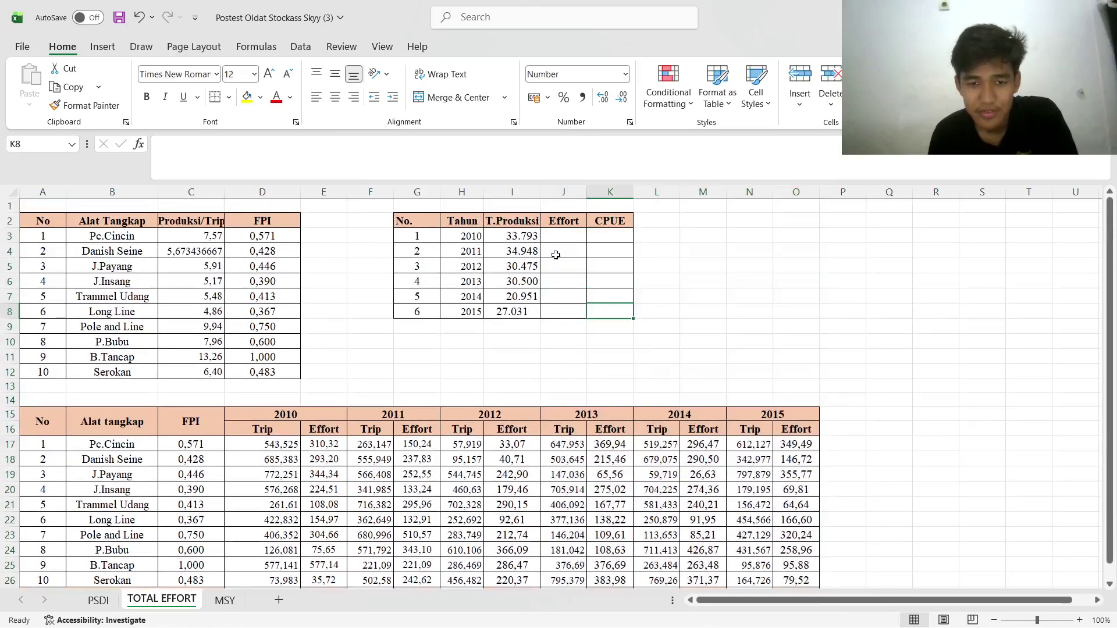
Copy the 2010 total effort from E27 into the Effort cell J3 of the yearly summary table as a value only
scroll(551, 237, down, 1)
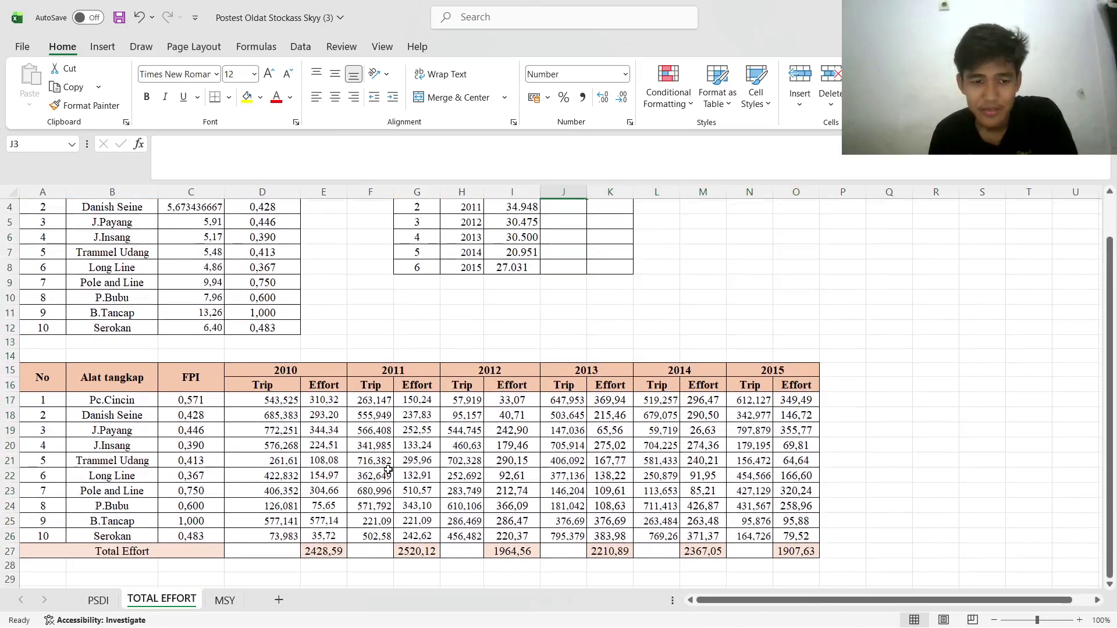
click(315, 551)
right_click(315, 551)
click(349, 164)
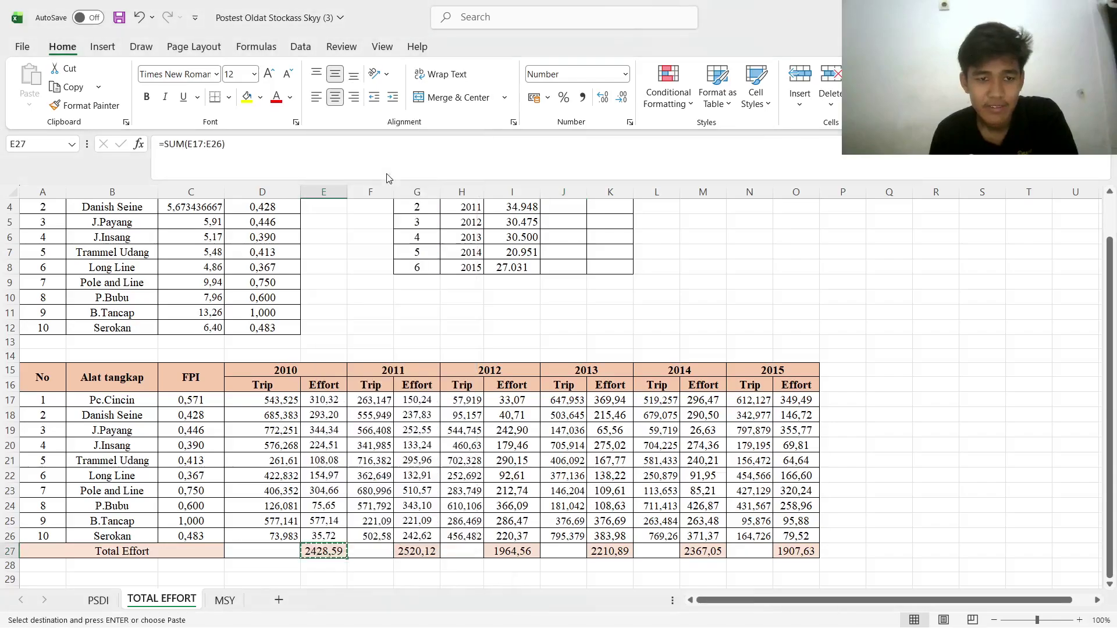
scroll(576, 280, up, 1)
click(562, 235)
right_click(563, 236)
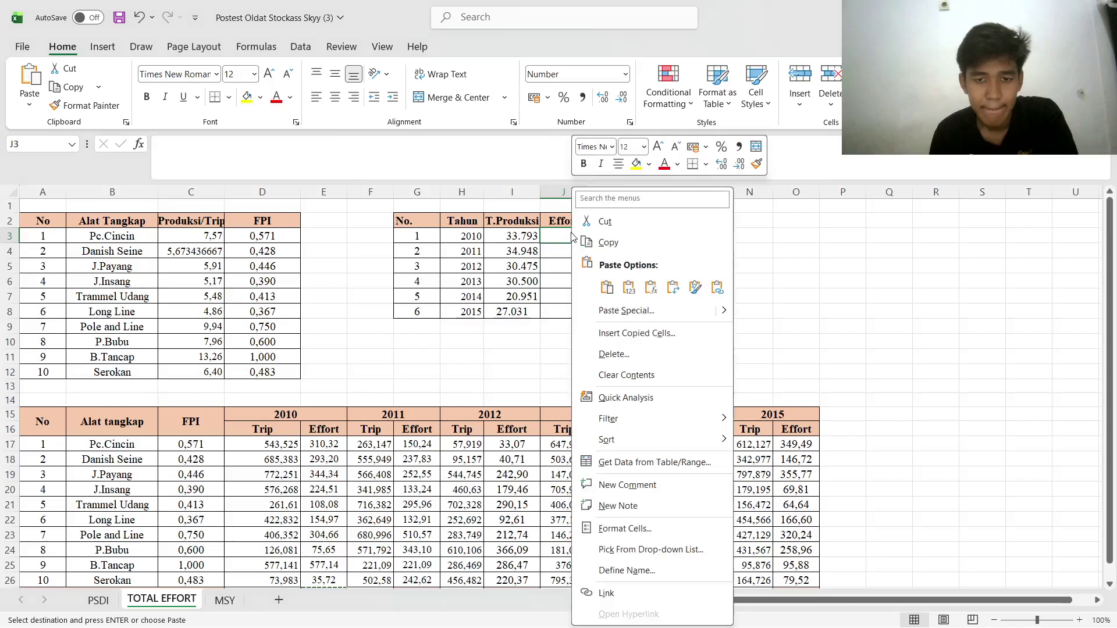
click(653, 289)
click(612, 254)
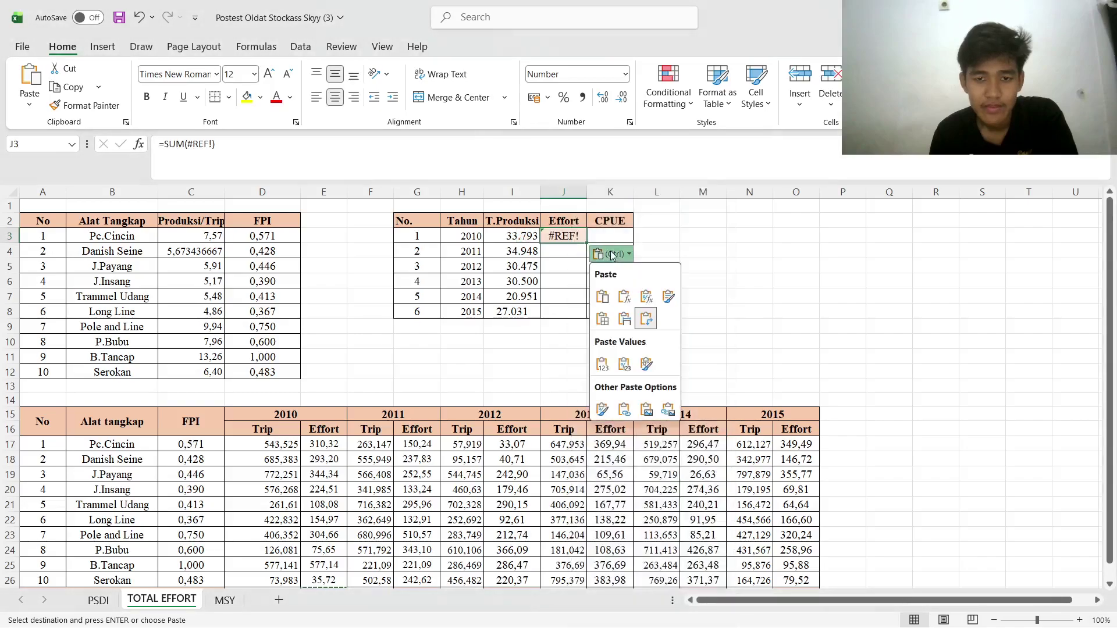
click(602, 362)
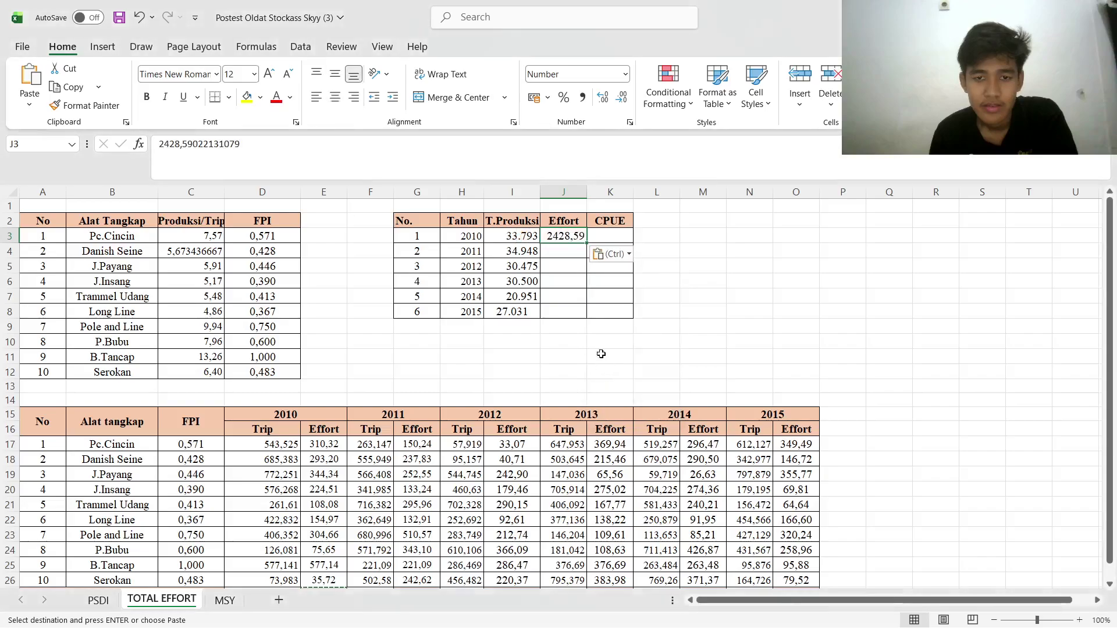
Copy the 2011 total effort from G27 into the Effort cell J4 of the yearly summary table as a value only
scroll(797, 305, down, 2)
click(408, 505)
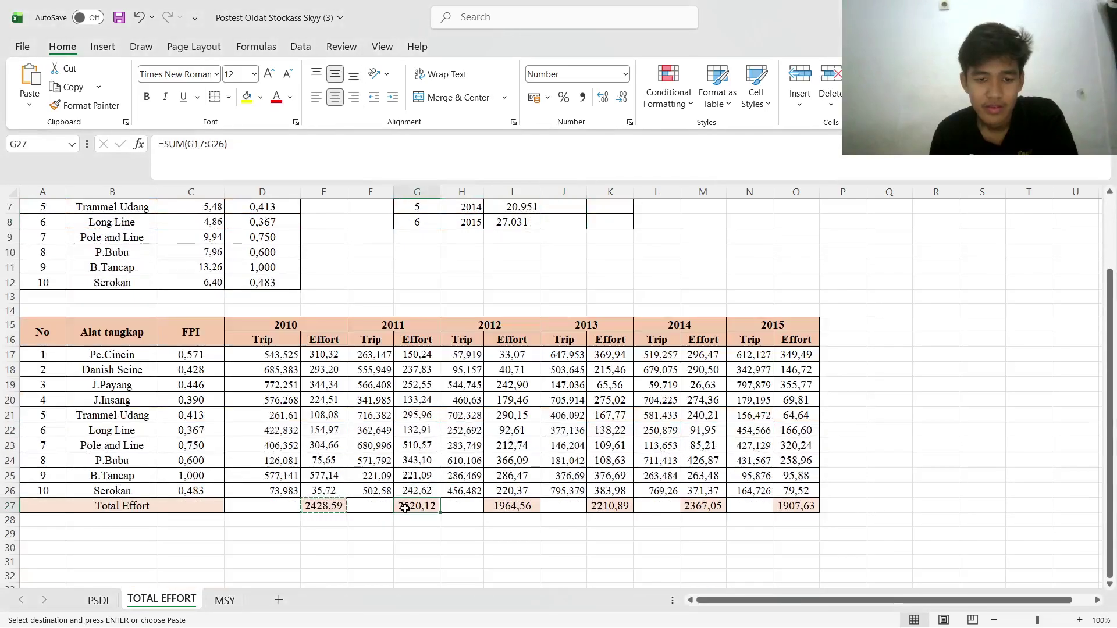
right_click(407, 505)
click(443, 125)
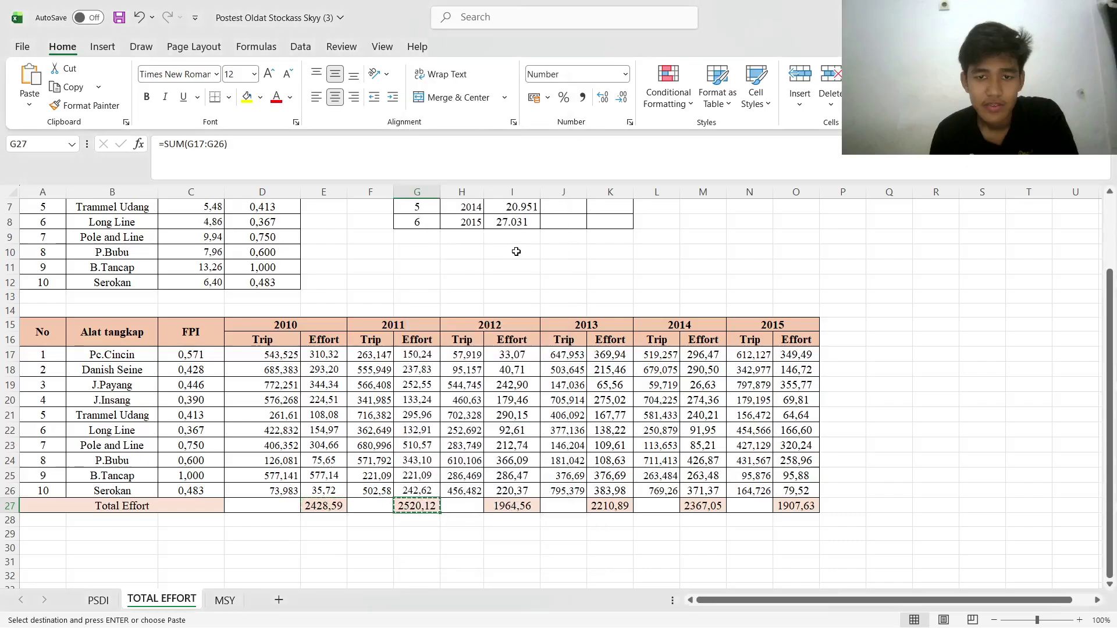
scroll(546, 251, up, 2)
click(546, 251)
right_click(545, 252)
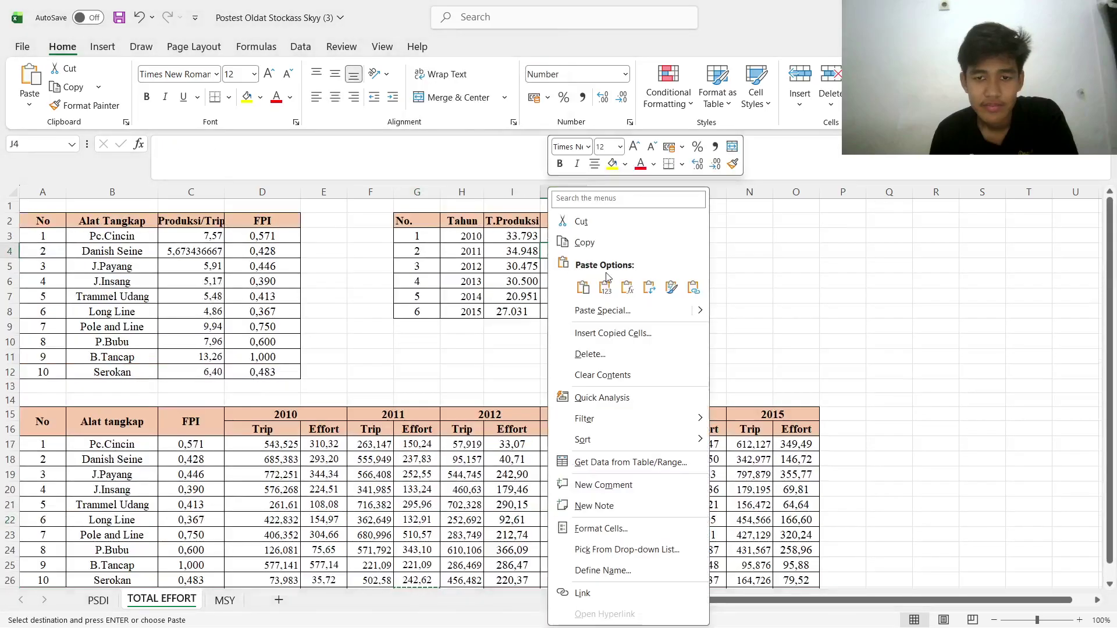
click(616, 286)
Copy the 2012 total effort from I27 into the Effort cell J5 of the yearly summary table as a value only
scroll(550, 381, down, 3)
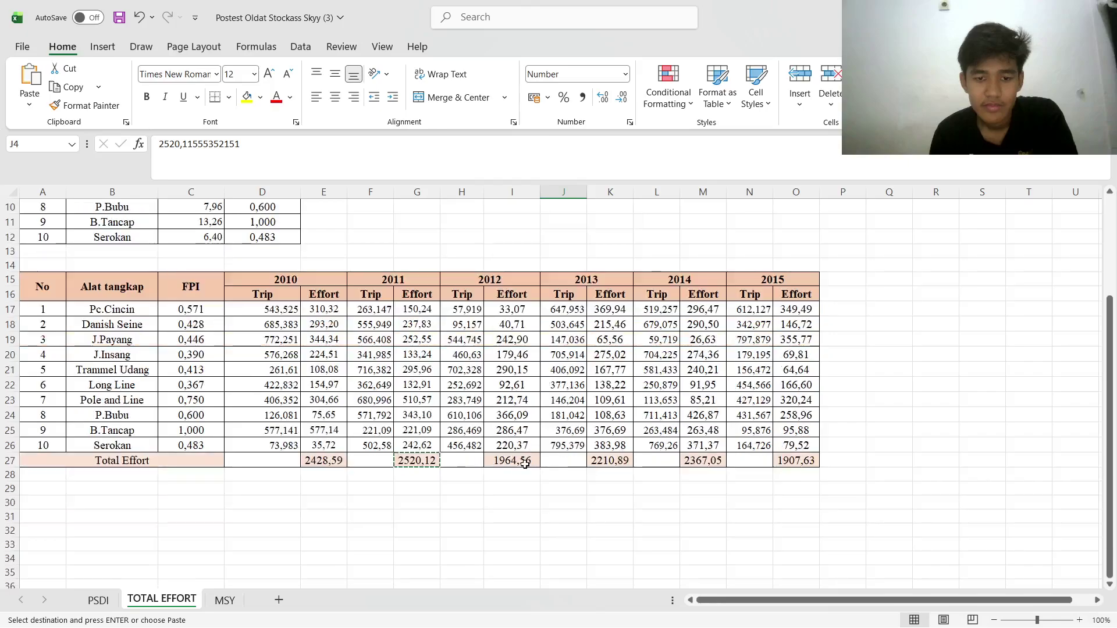
click(526, 461)
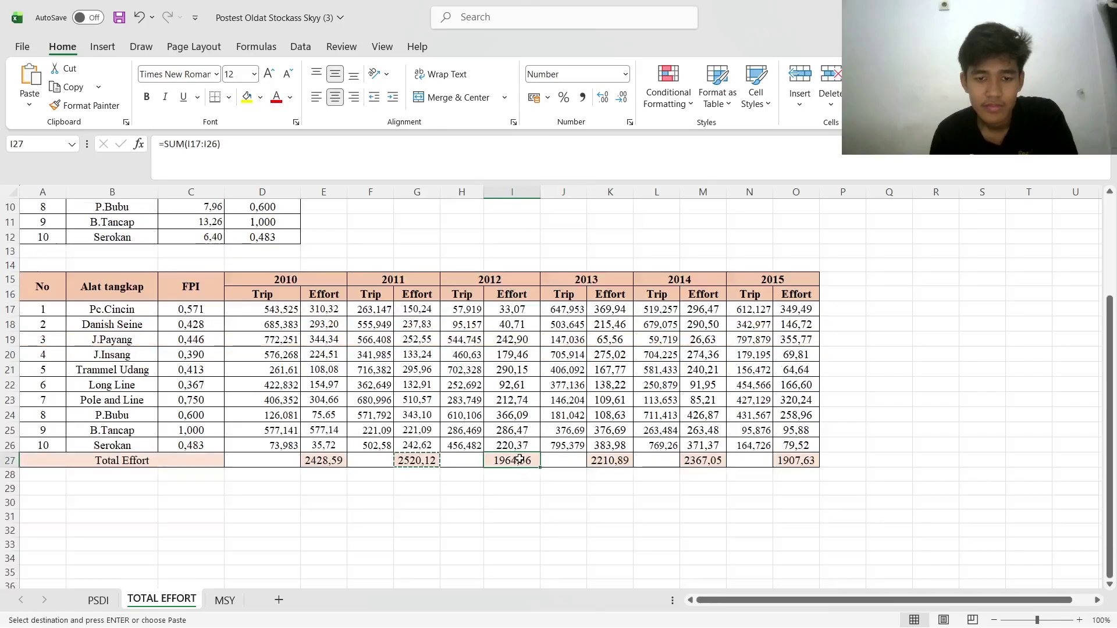
right_click(523, 467)
click(552, 76)
scroll(550, 291, up, 3)
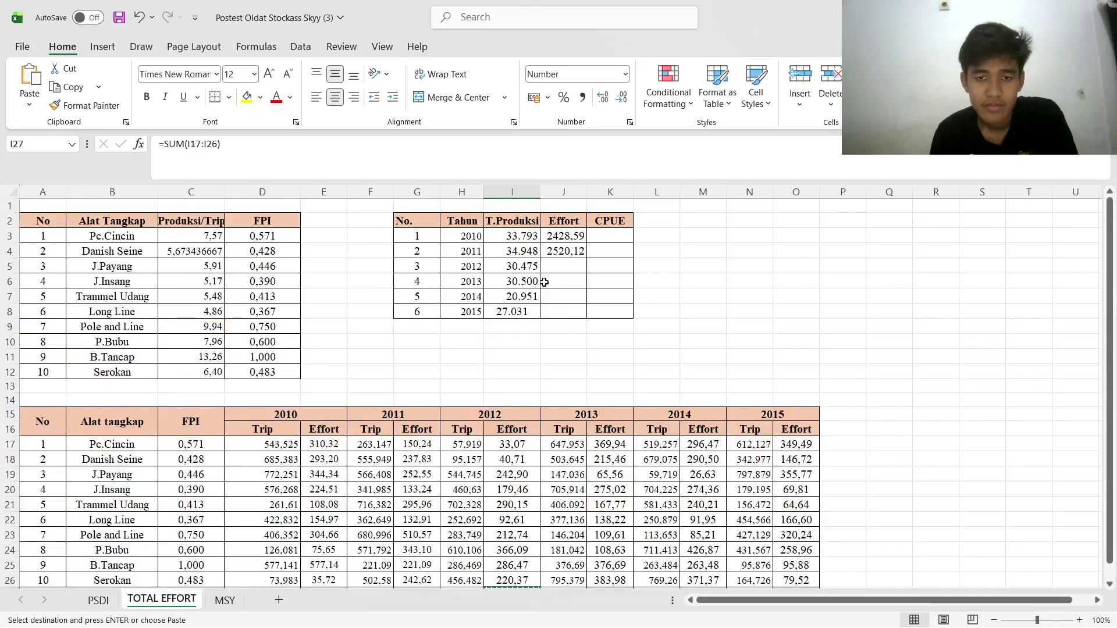
drag(549, 268, 549, 273)
click(549, 267)
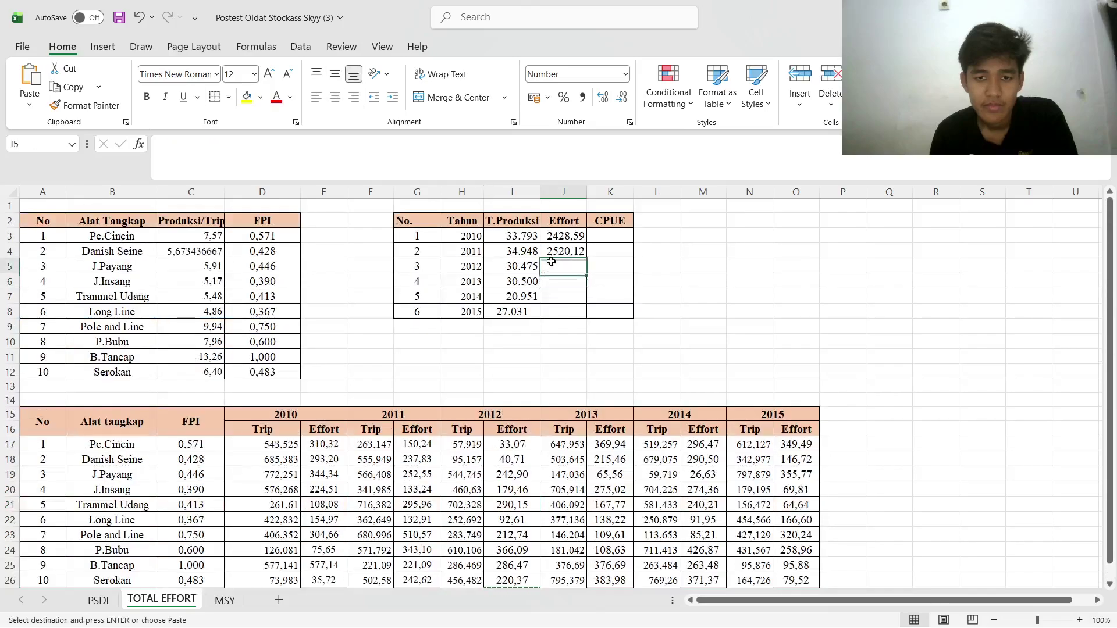
right_click(580, 271)
click(637, 287)
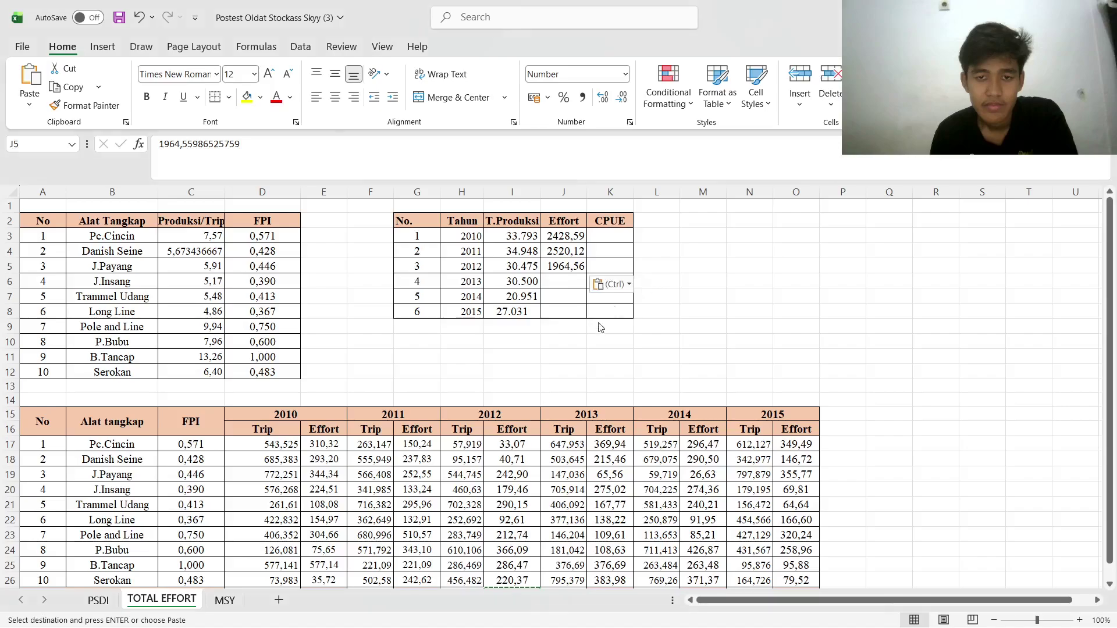
key(ctrl+Down)
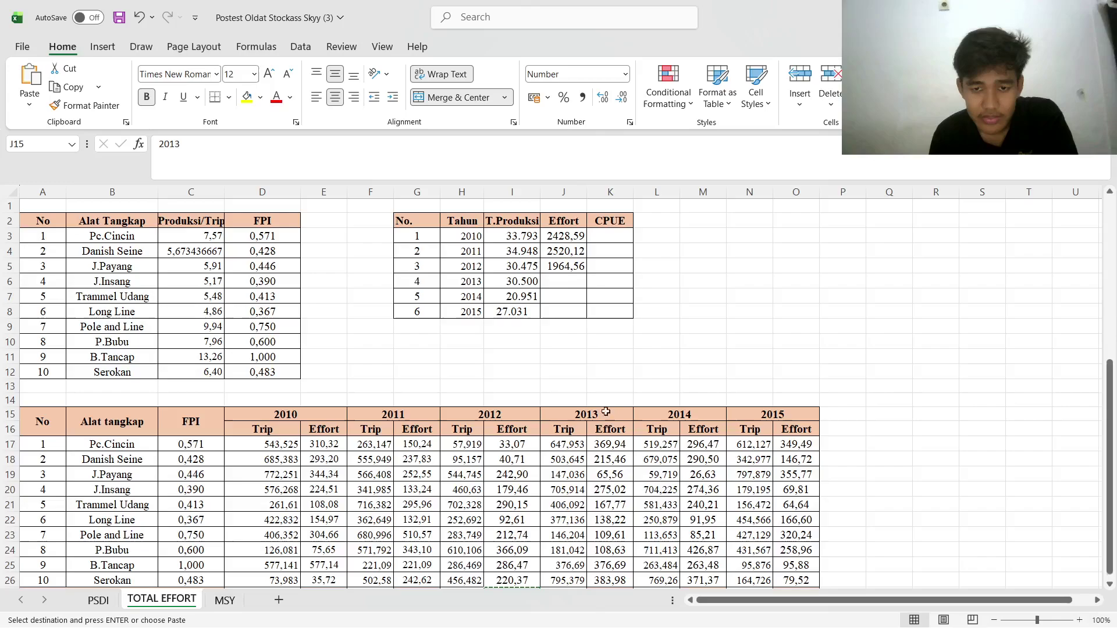
click(614, 324)
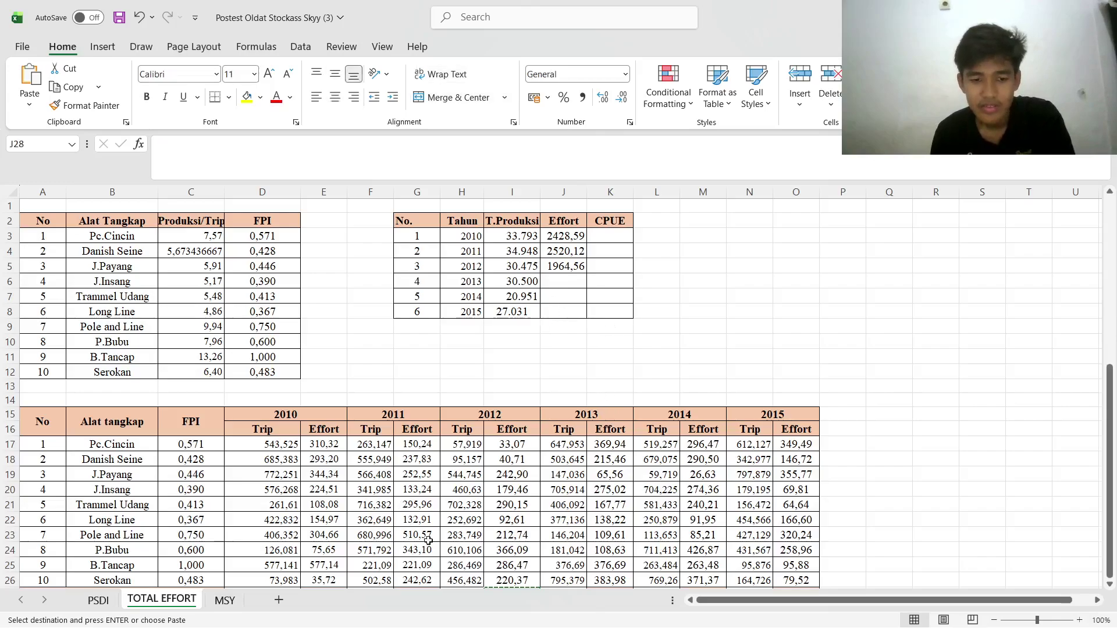
right_click(781, 385)
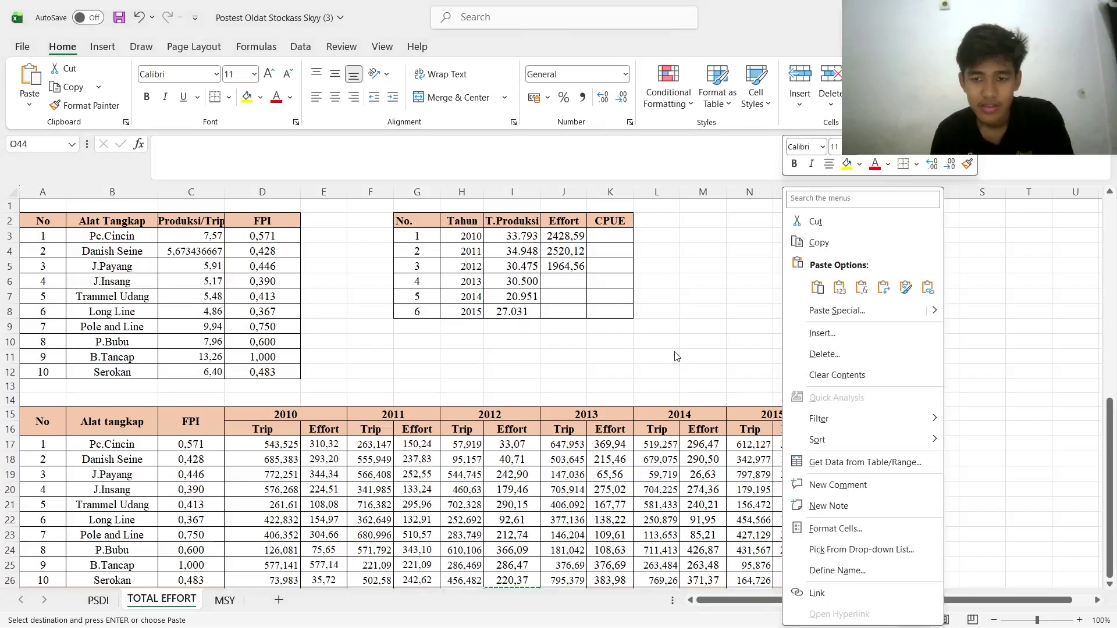
key(Escape)
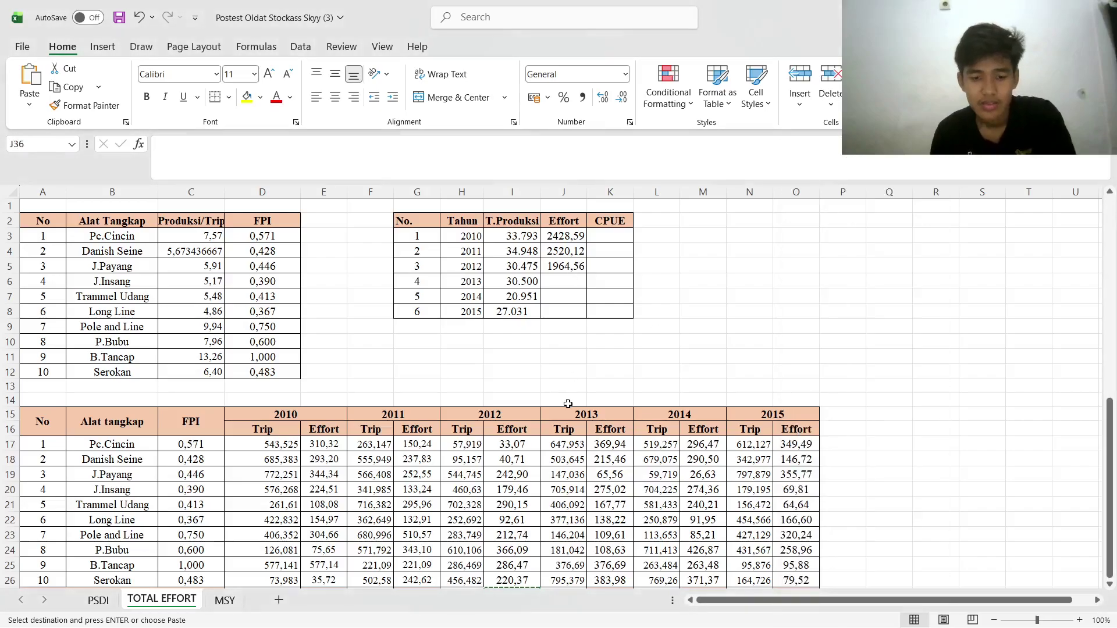
click(600, 359)
Copy the 2013 total effort from K27 into the Effort cell J6 of the yearly summary table as a value only
scroll(601, 361, down, 1)
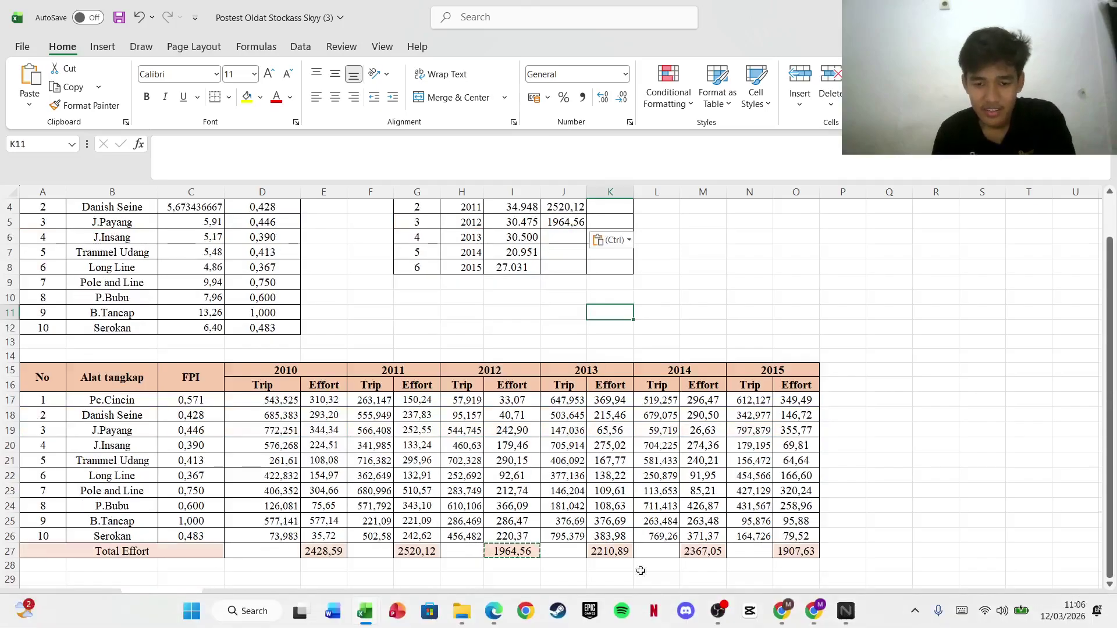
scroll(611, 522, up, 1)
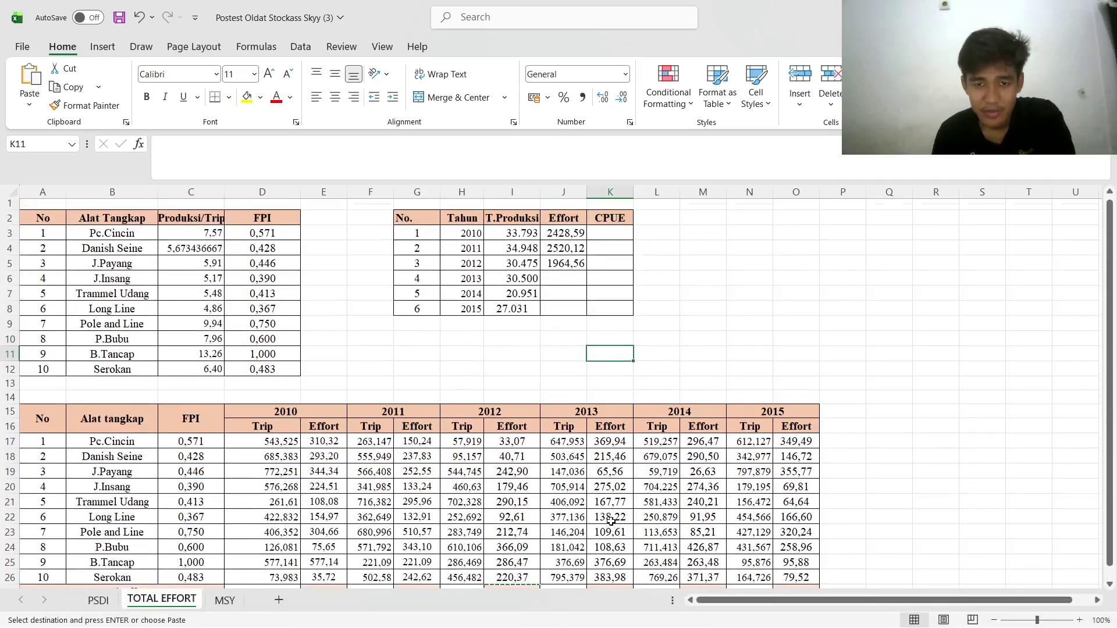
scroll(611, 521, down, 2)
click(614, 506)
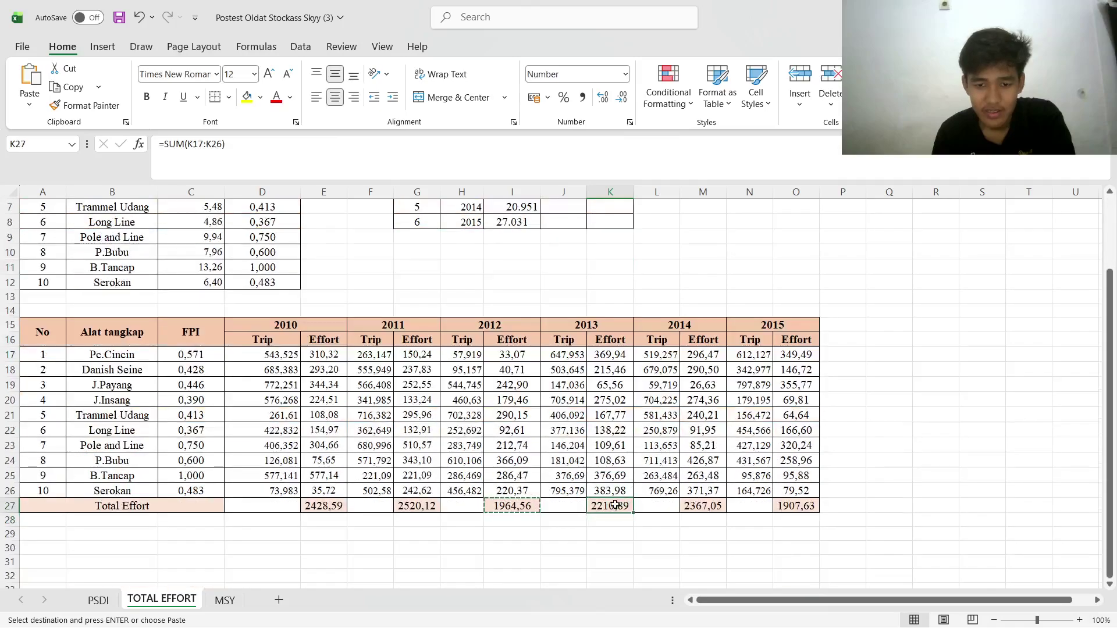
right_click(616, 505)
click(657, 117)
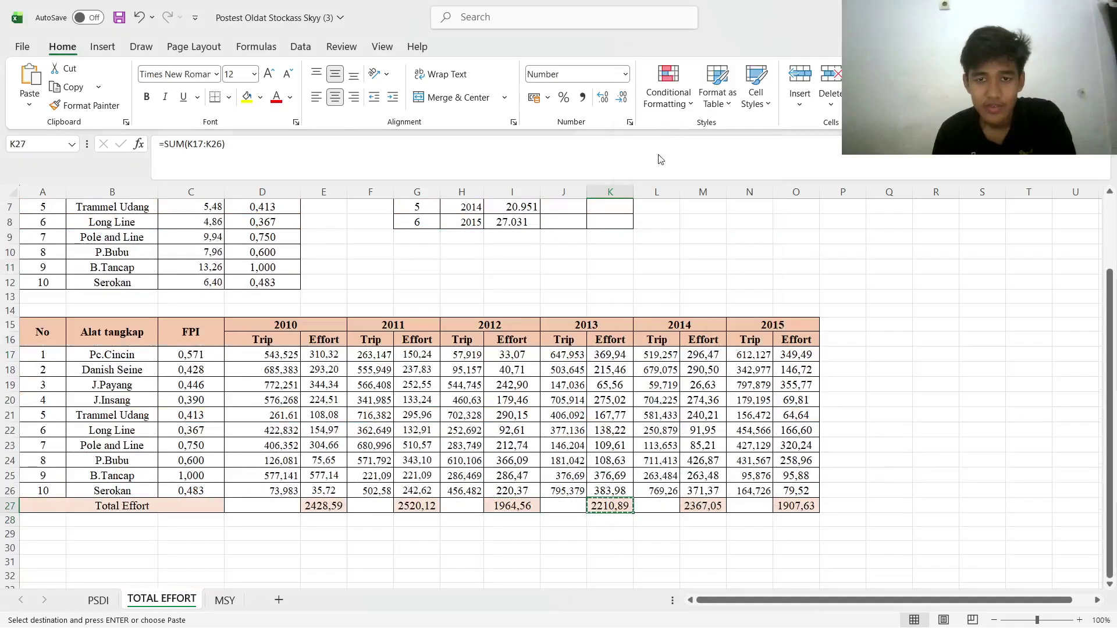
scroll(580, 251, up, 1)
click(578, 238)
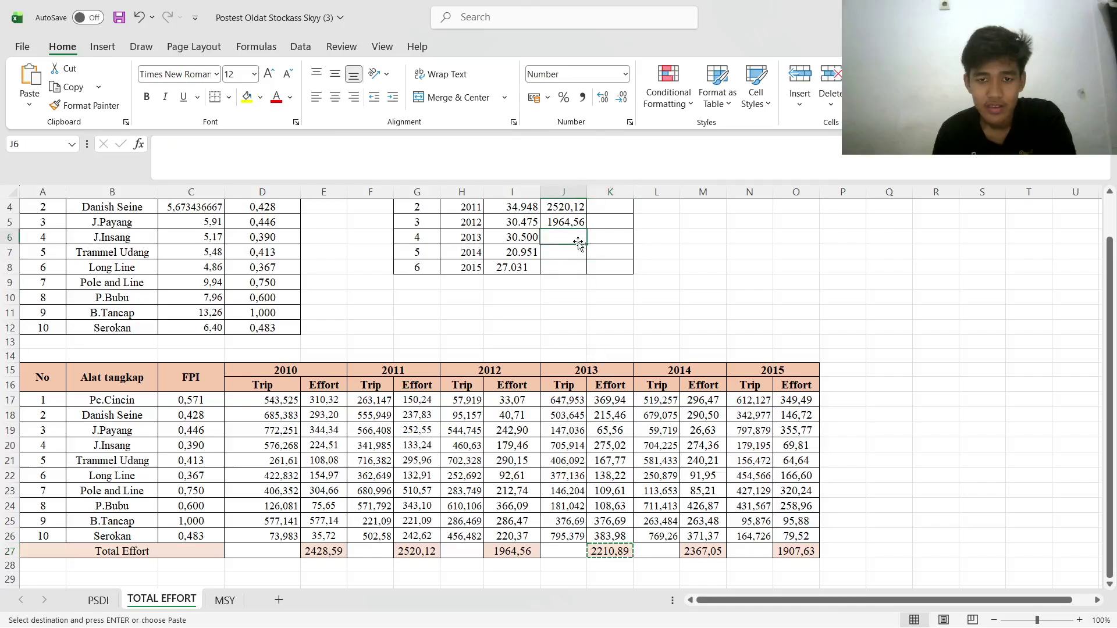
right_click(578, 243)
click(642, 281)
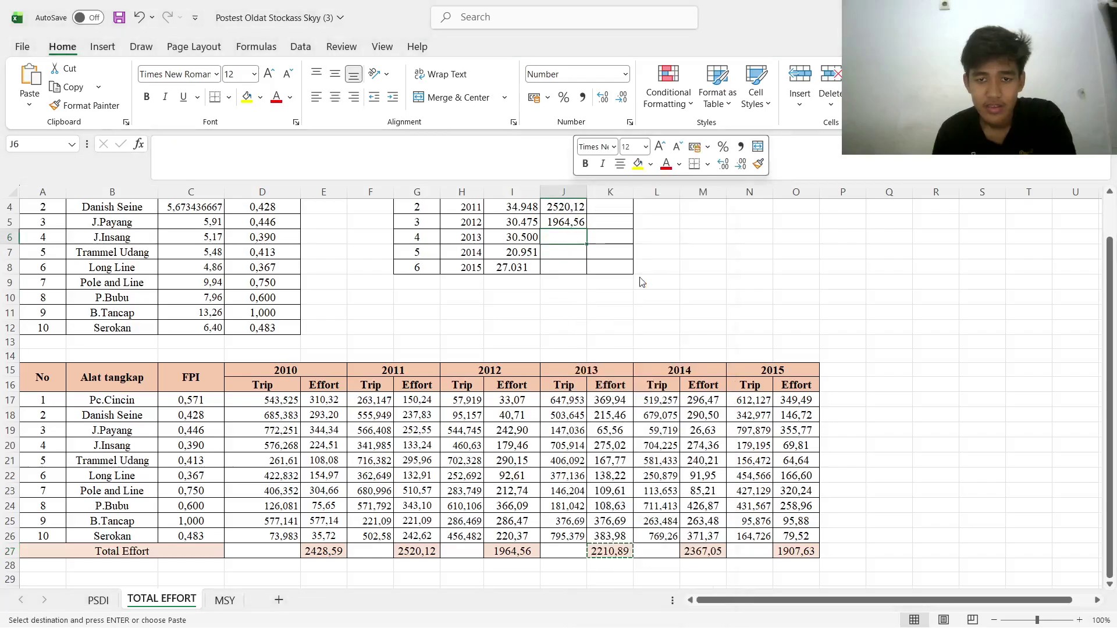
Copy the 2014 total effort from M27 into the Effort cell J7 of the yearly summary table as a value only
click(701, 545)
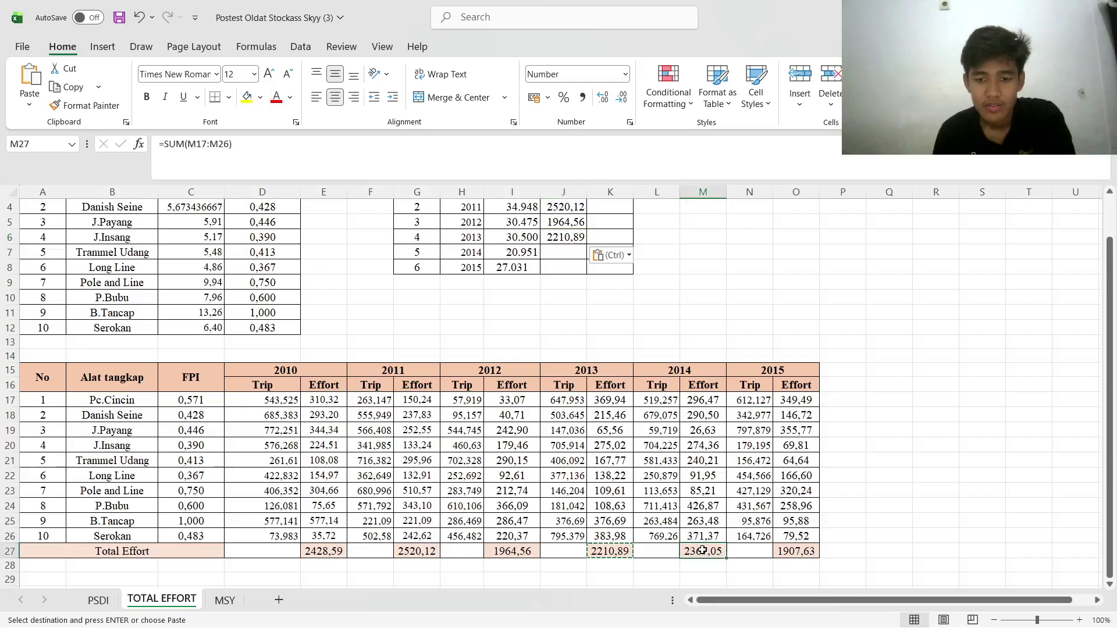
right_click(701, 546)
click(731, 165)
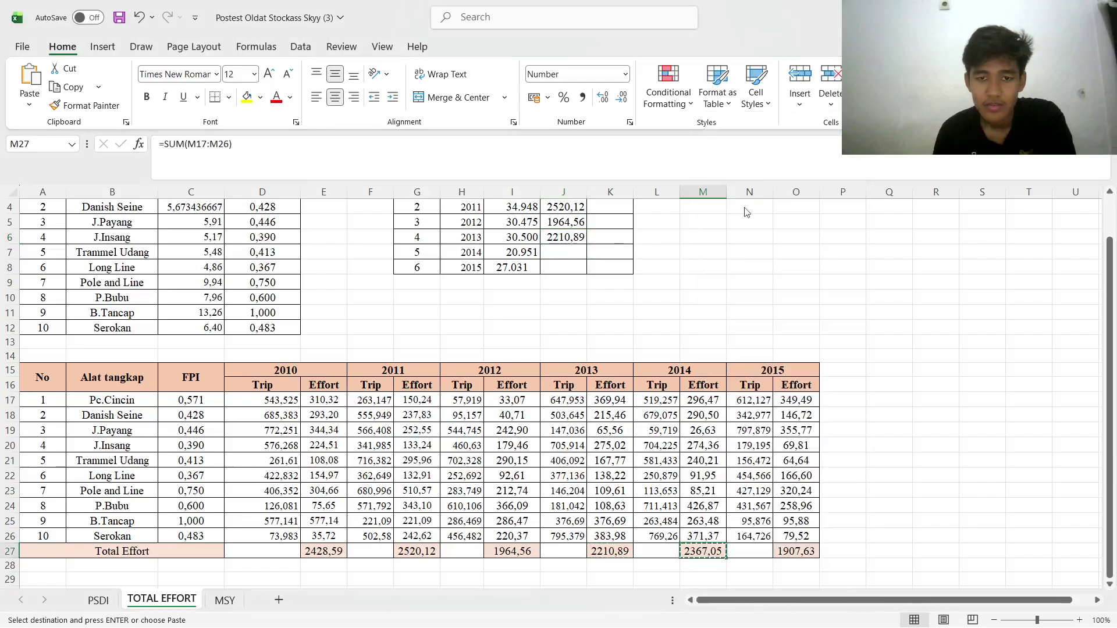
click(574, 252)
right_click(573, 252)
click(632, 287)
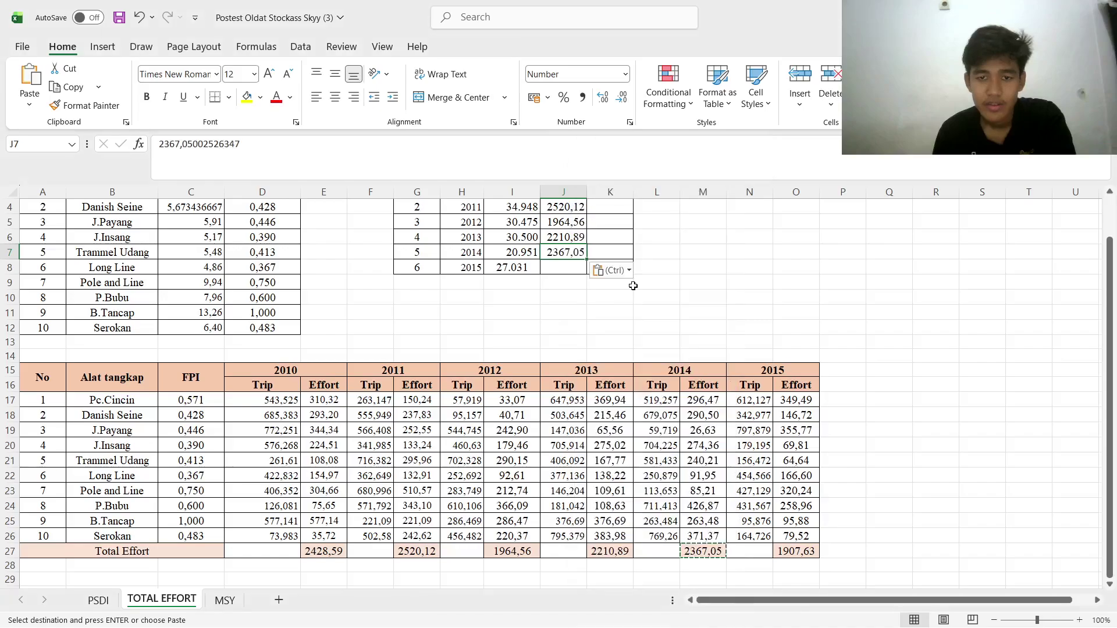
Copy the 2015 total effort from O27 into the Effort cell J8 of the yearly summary table as a value only
scroll(634, 281, down, 1)
click(784, 507)
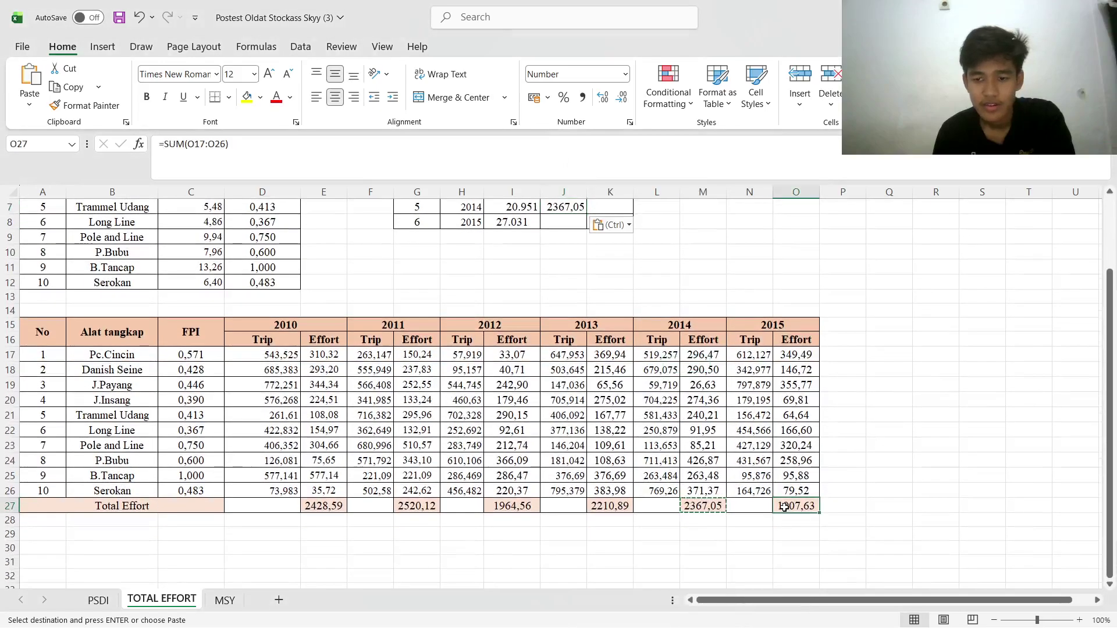
right_click(784, 507)
click(825, 125)
key(ctrl+c)
scroll(714, 405, up, 2)
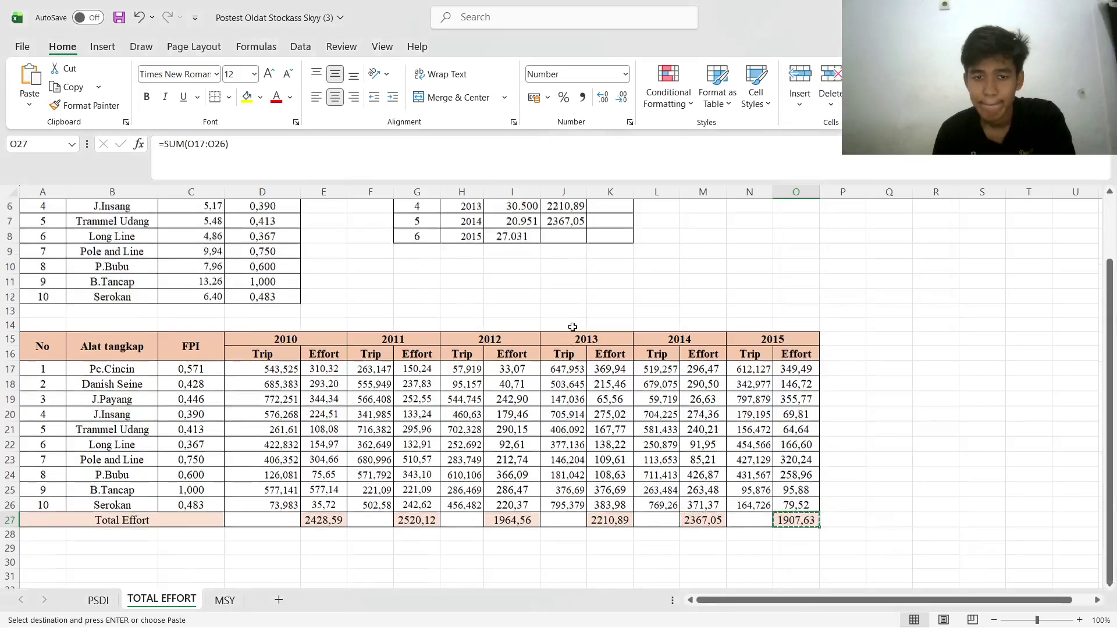
click(573, 309)
right_click(573, 308)
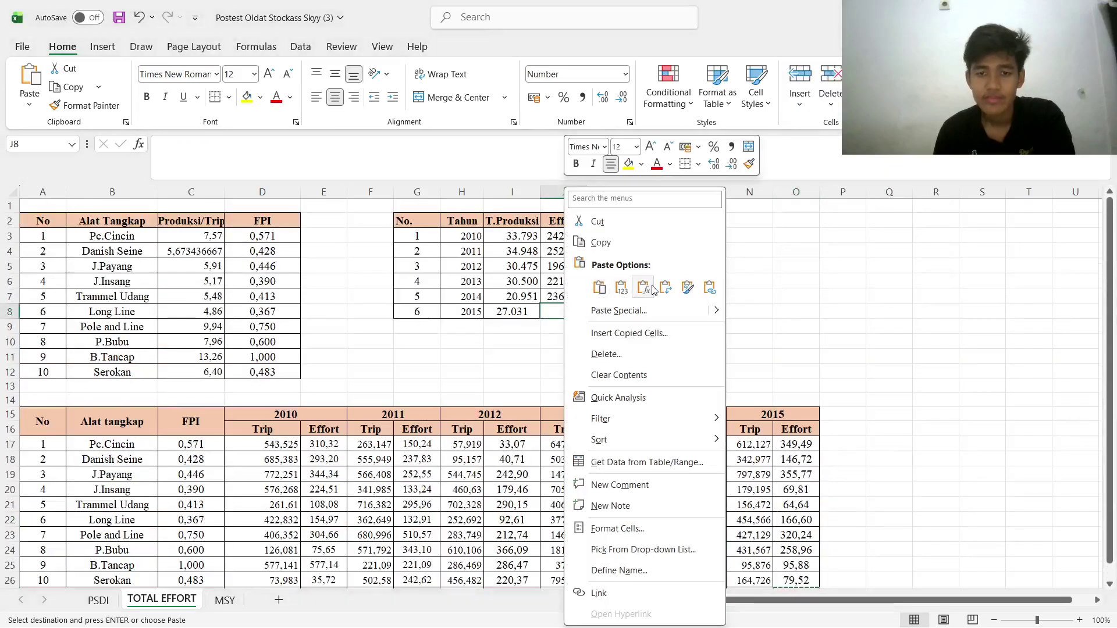
click(629, 286)
Calculate the 2010 CPUE in K3 by dividing total production by effort with the formula =I3/J3
scroll(629, 288, down, 3)
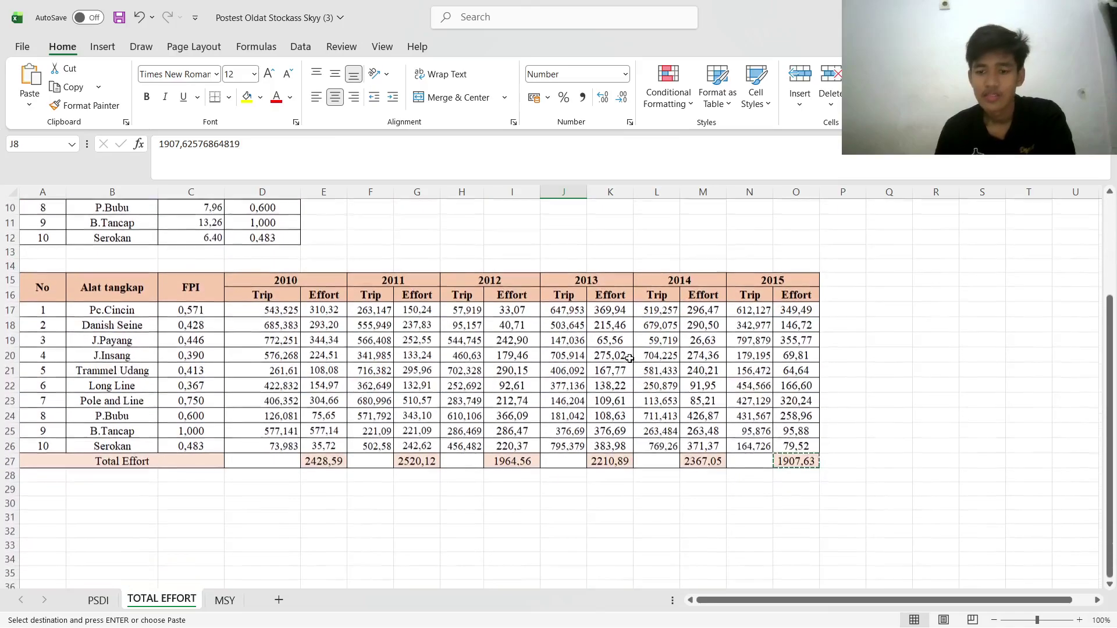
scroll(629, 309, up, 3)
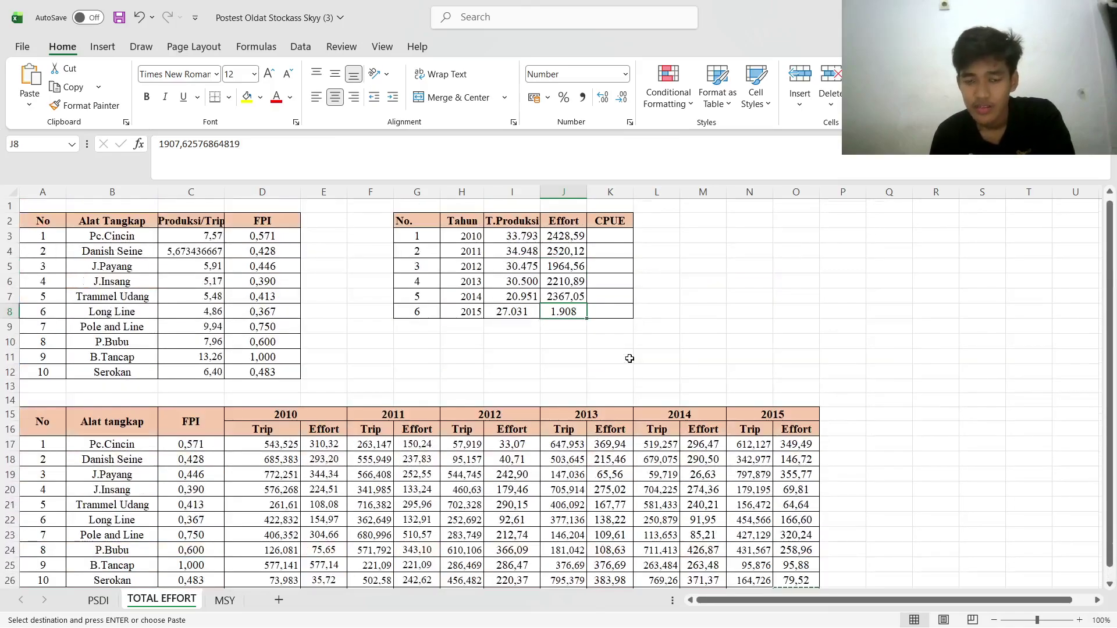
click(610, 239)
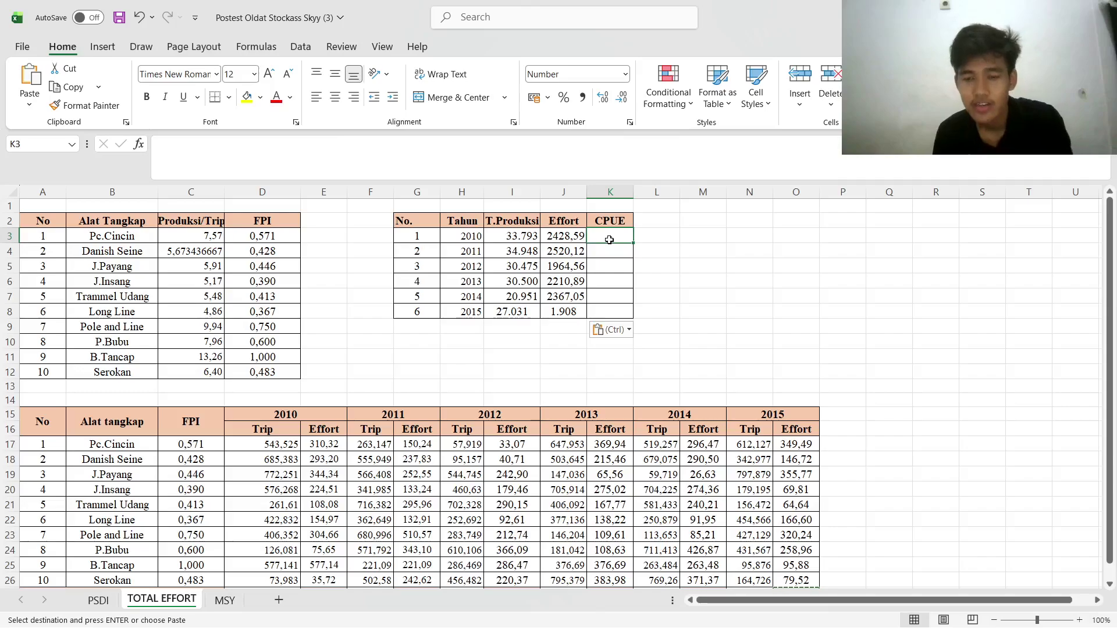
text(=)
click(512, 236)
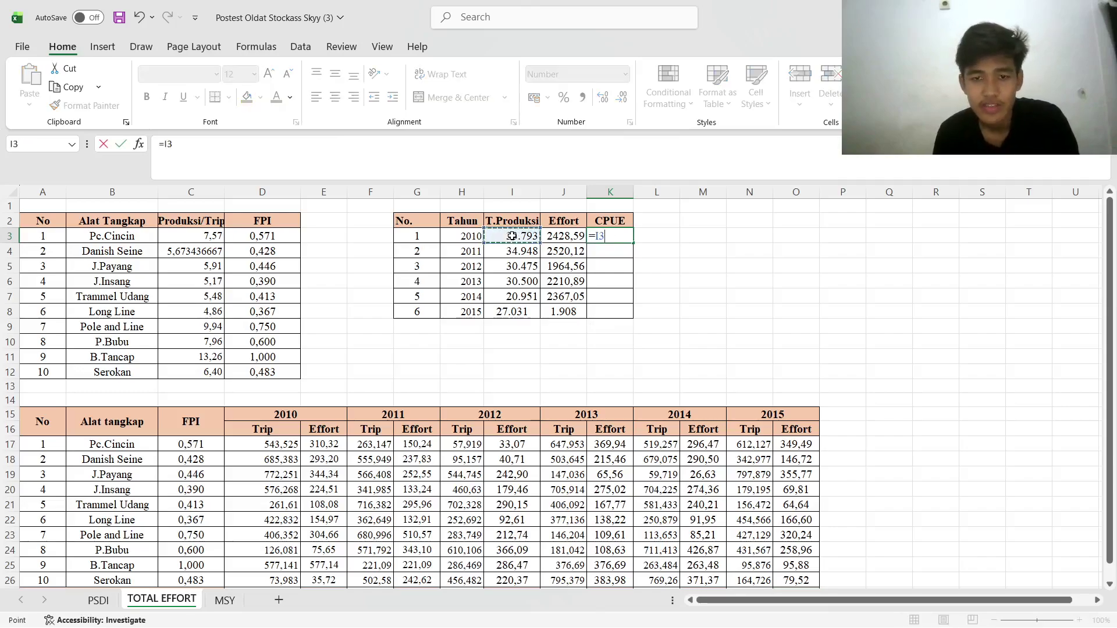
text(/)
click(551, 235)
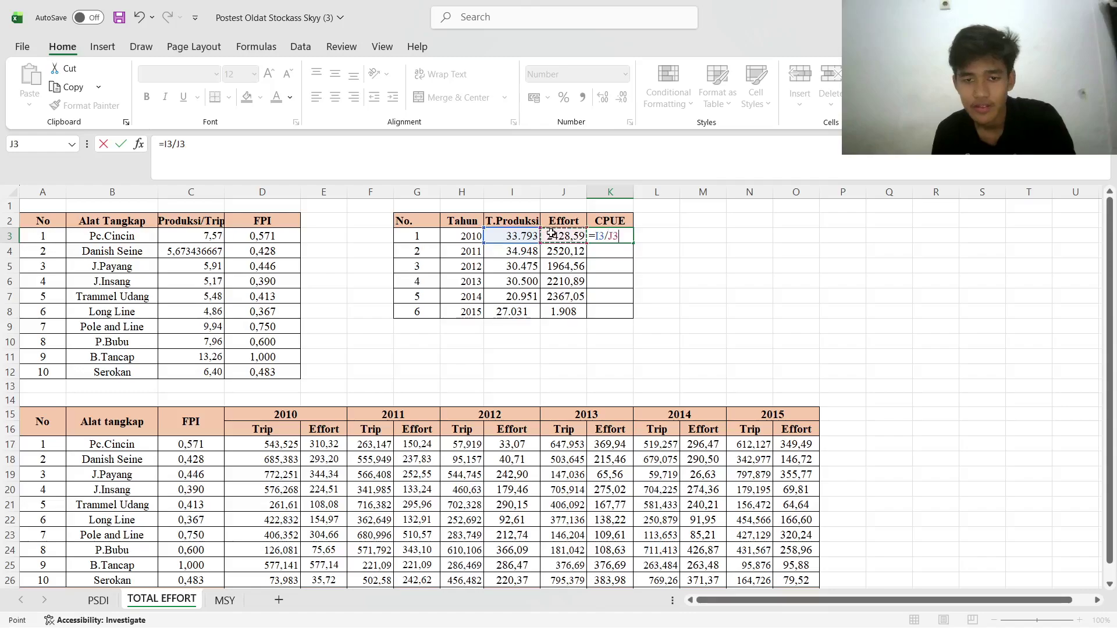
key(Return)
Fill the CPUE formula from K3 down to K8 for the years 2011 to 2015
click(602, 238)
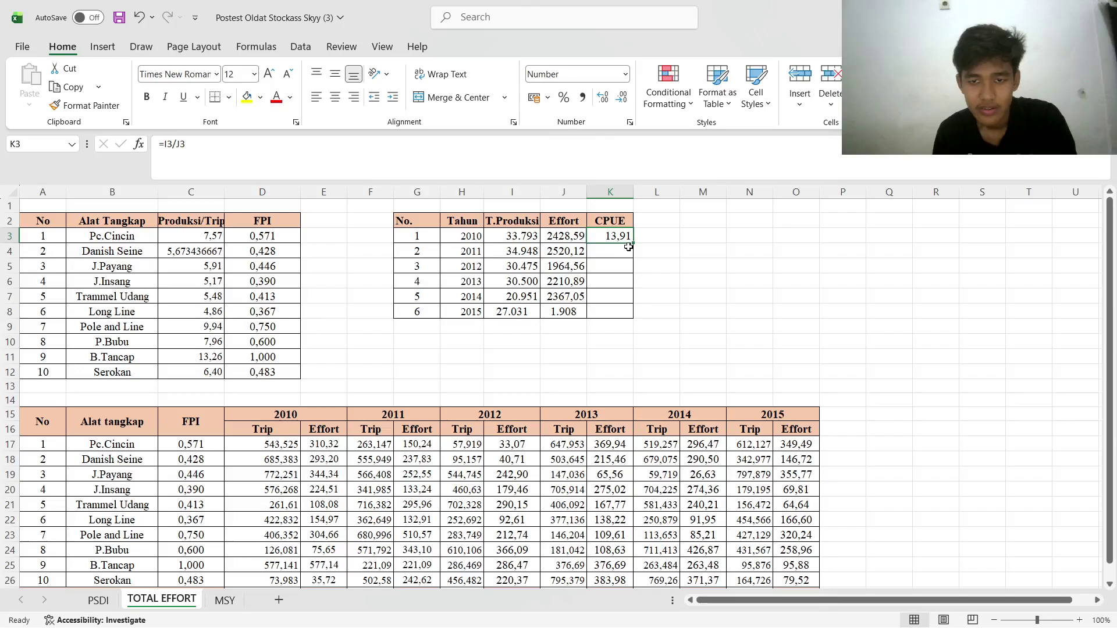
drag(628, 247, 631, 316)
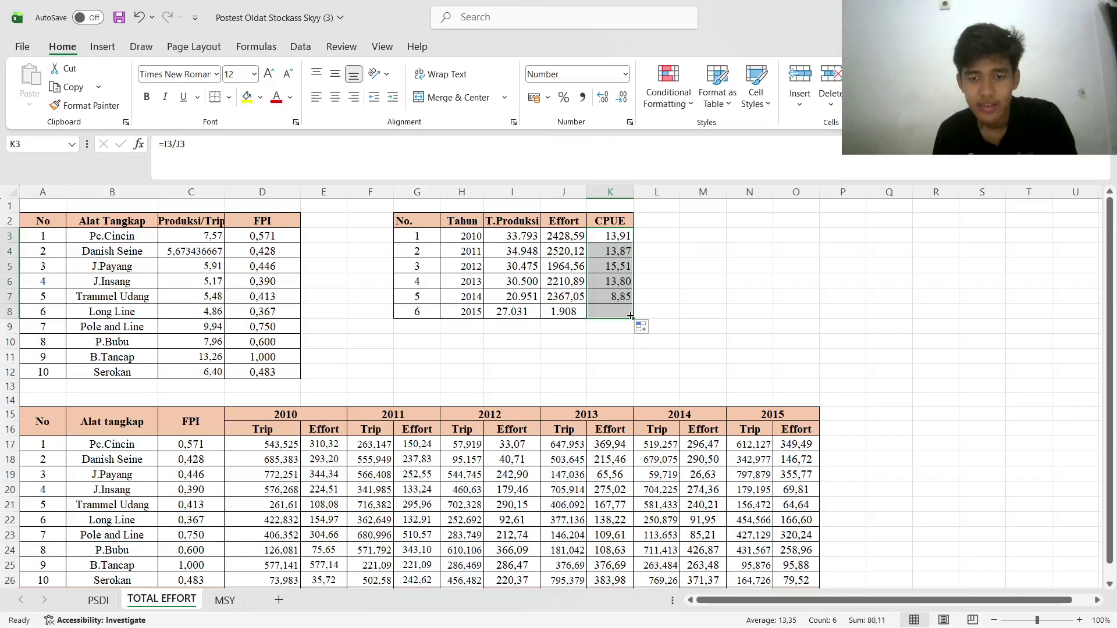
click(669, 302)
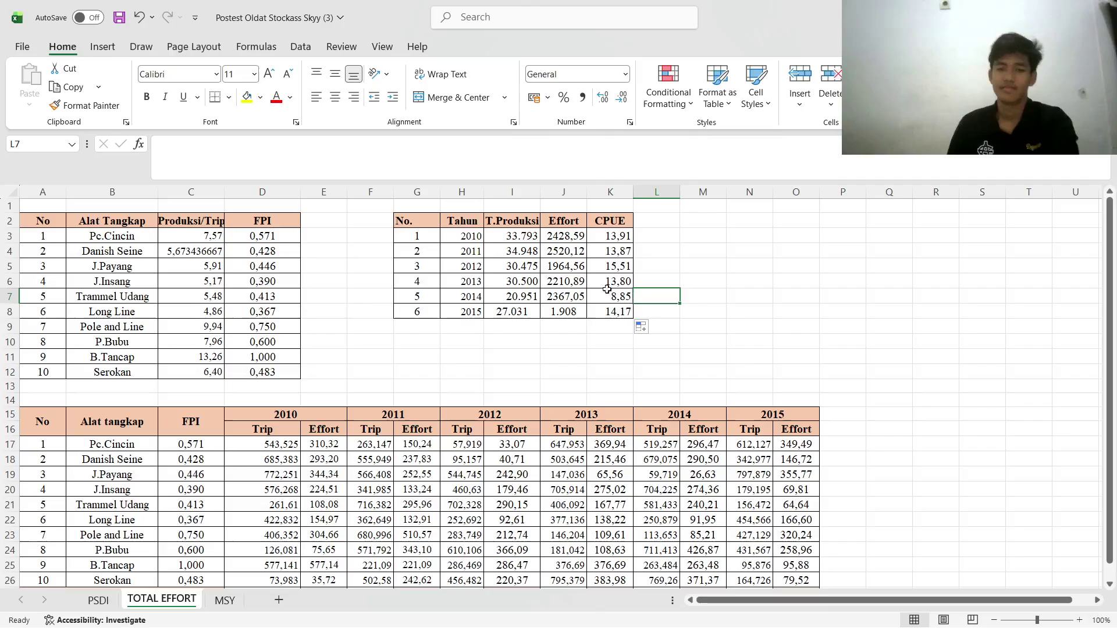
click(707, 252)
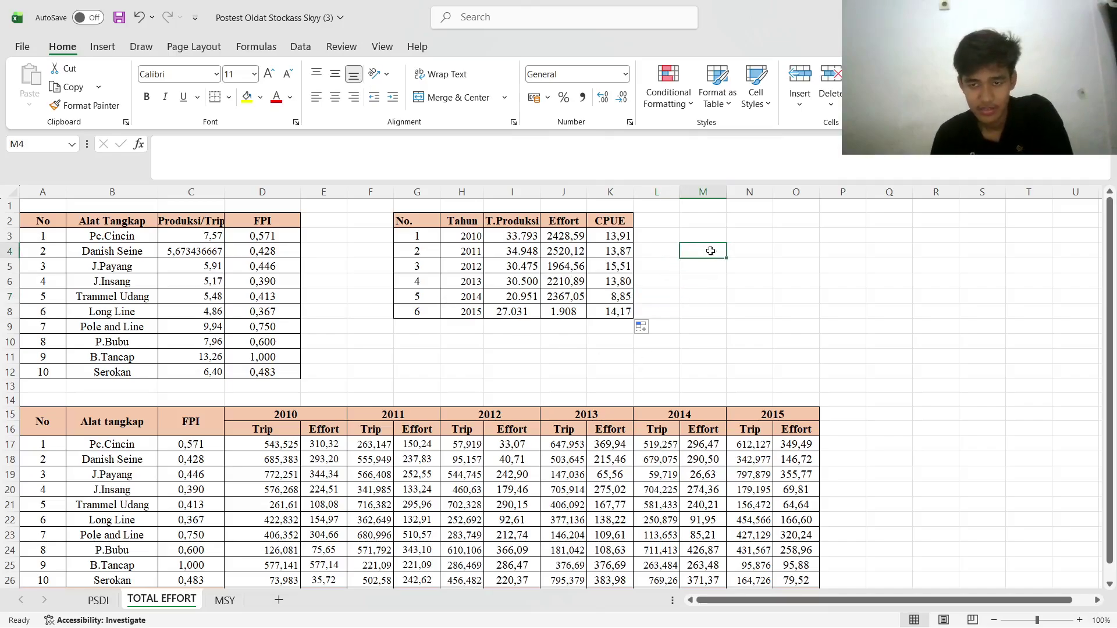
scroll(732, 263, down, 2)
scroll(733, 265, up, 2)
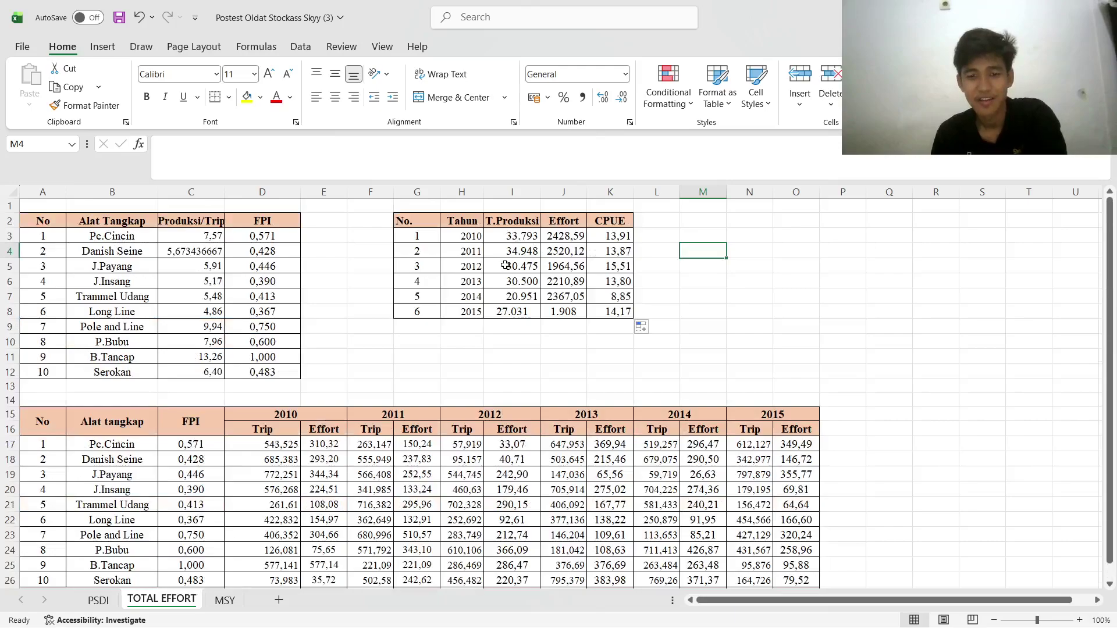
key(Down)
key(F8)
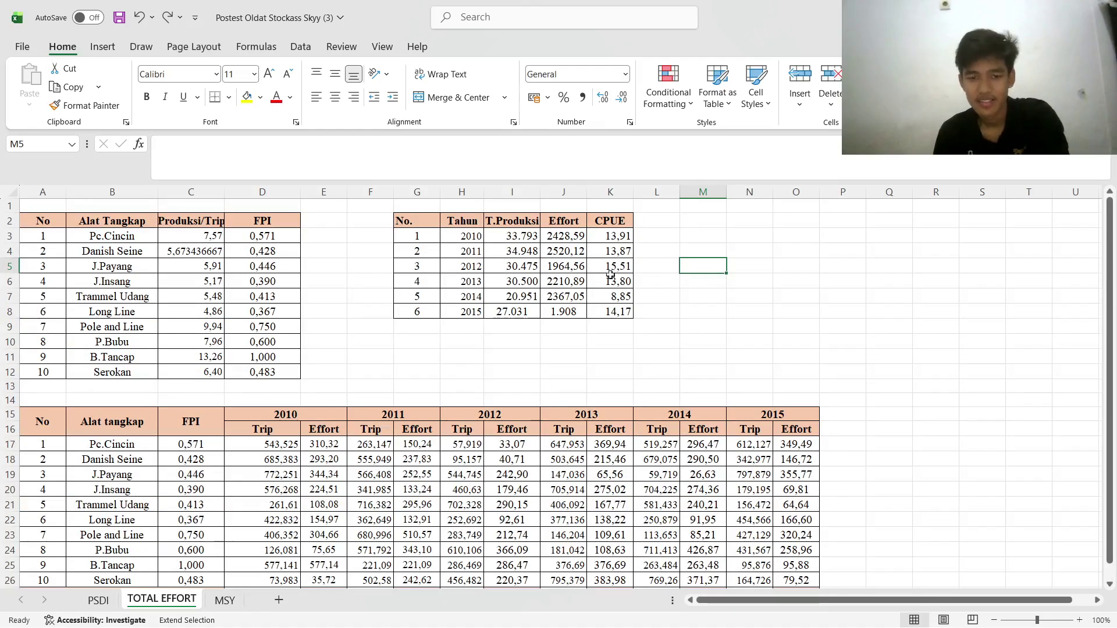
click(512, 235)
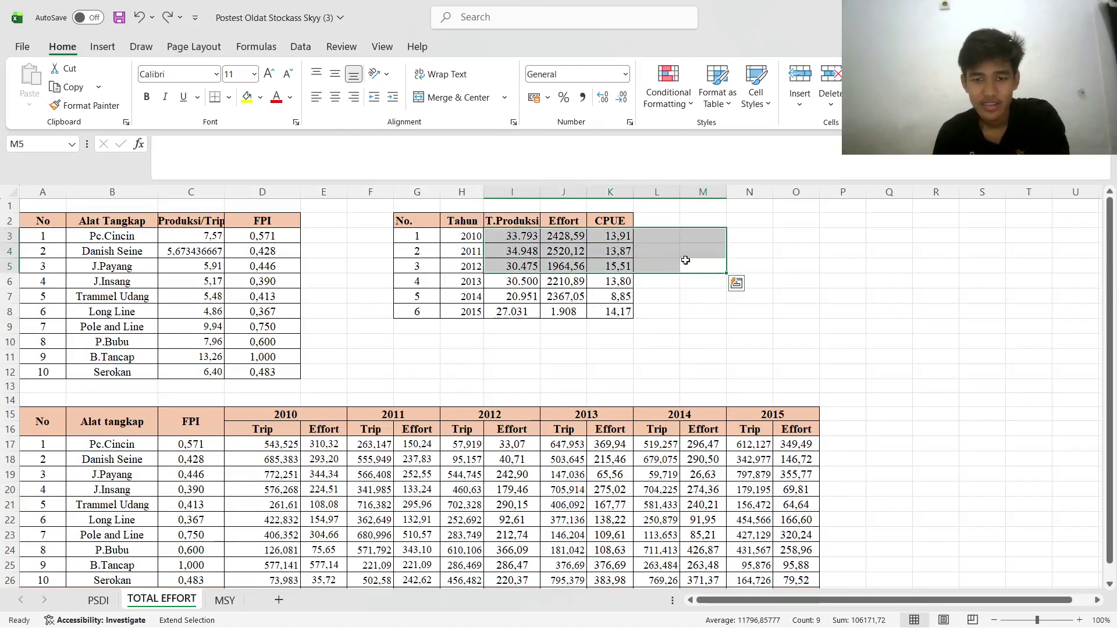
click(813, 257)
click(674, 229)
click(675, 261)
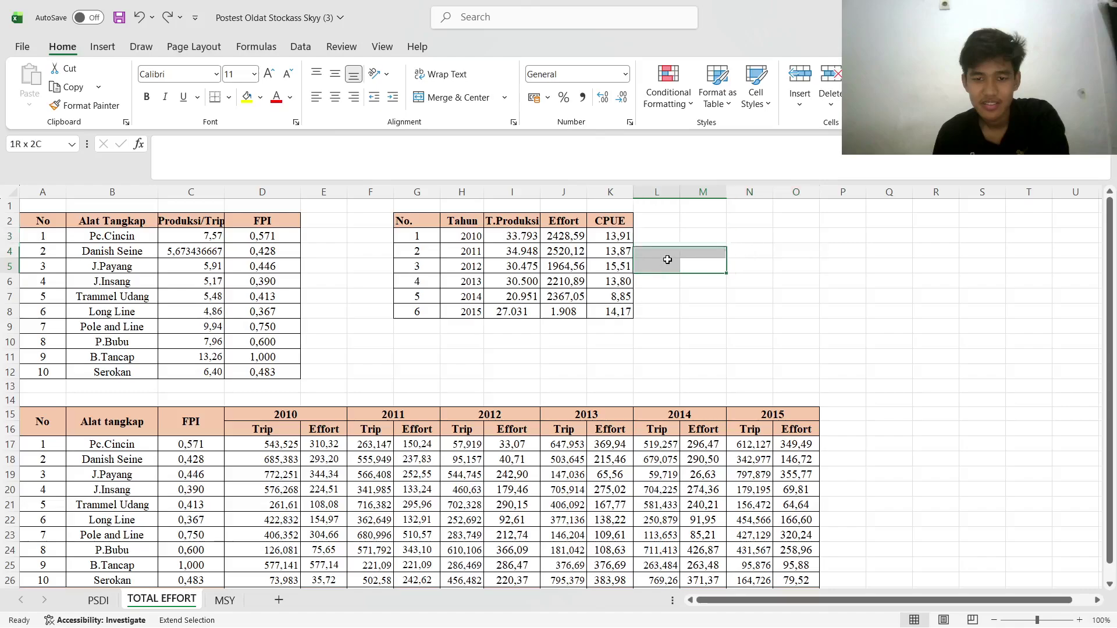
click(695, 267)
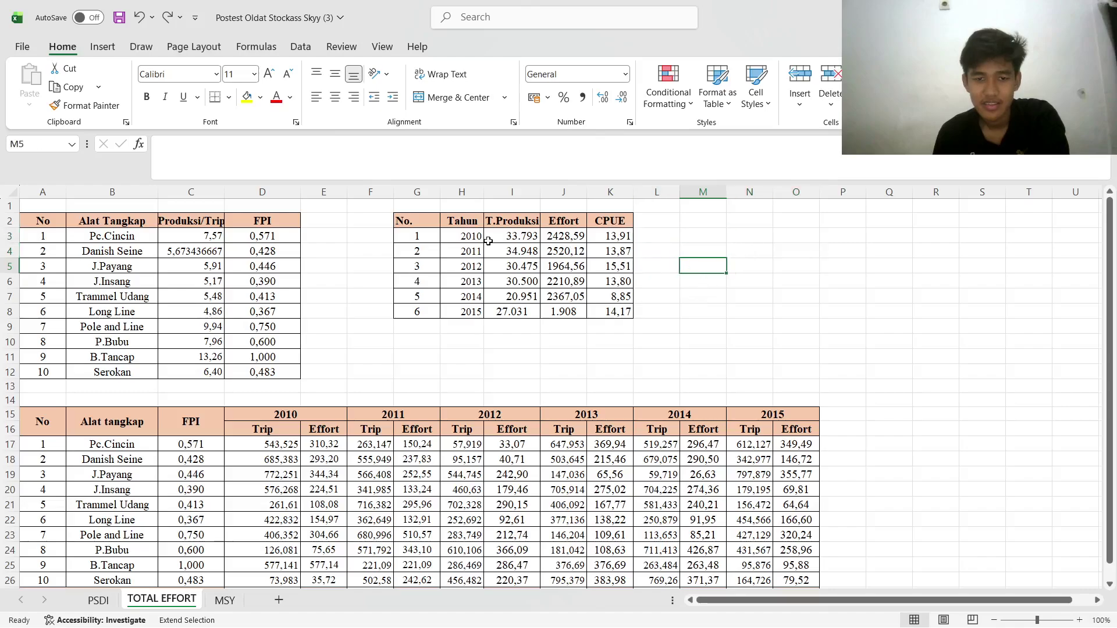
click(505, 236)
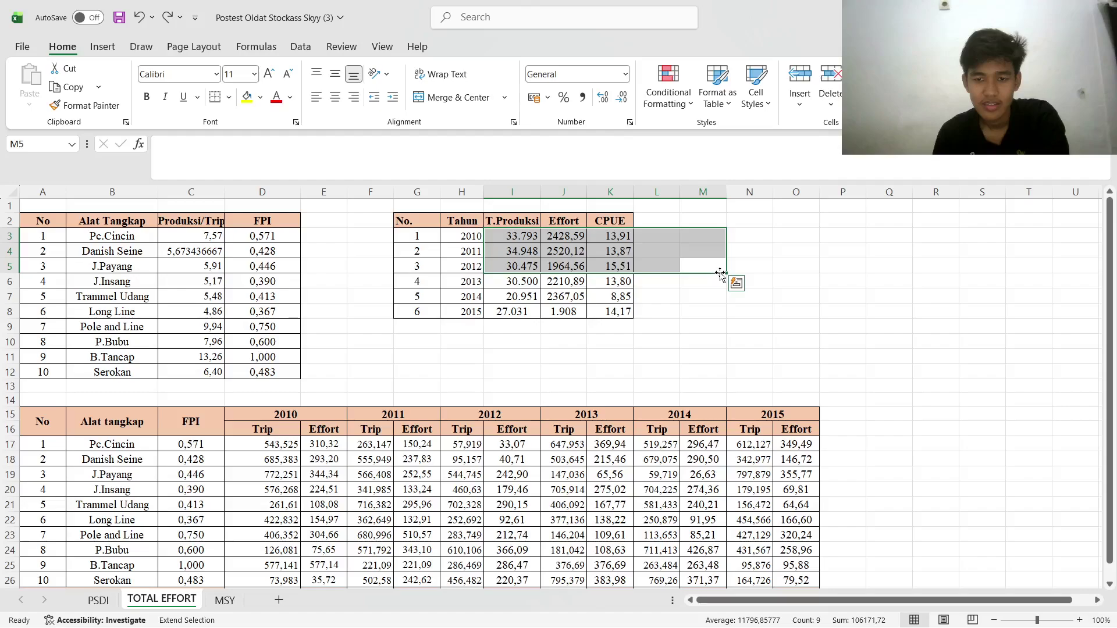
key(F2)
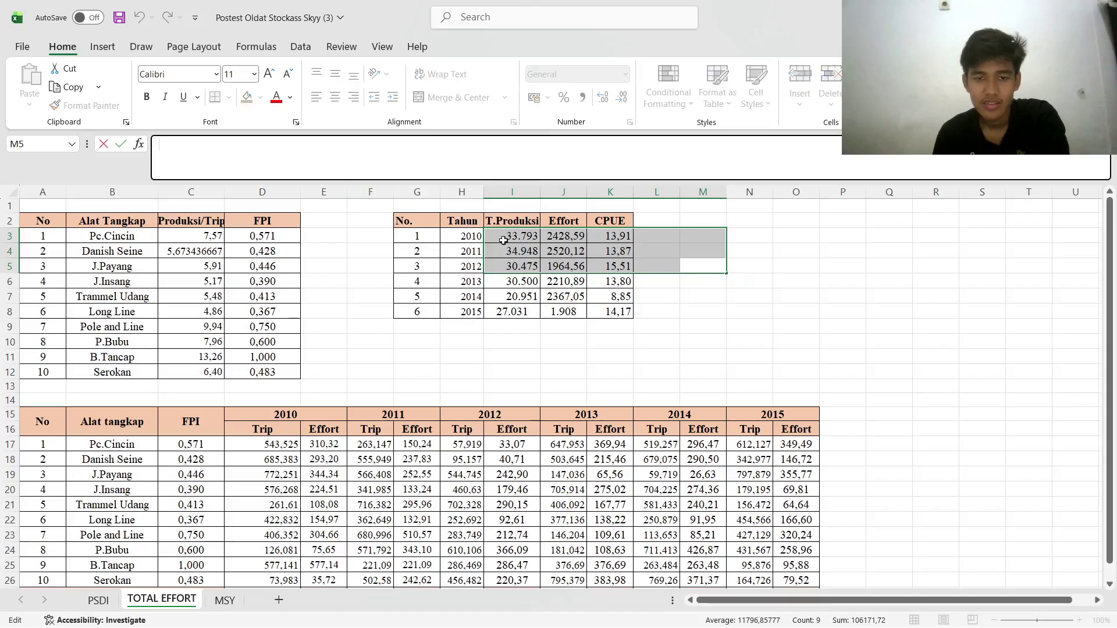
click(696, 280)
click(526, 237)
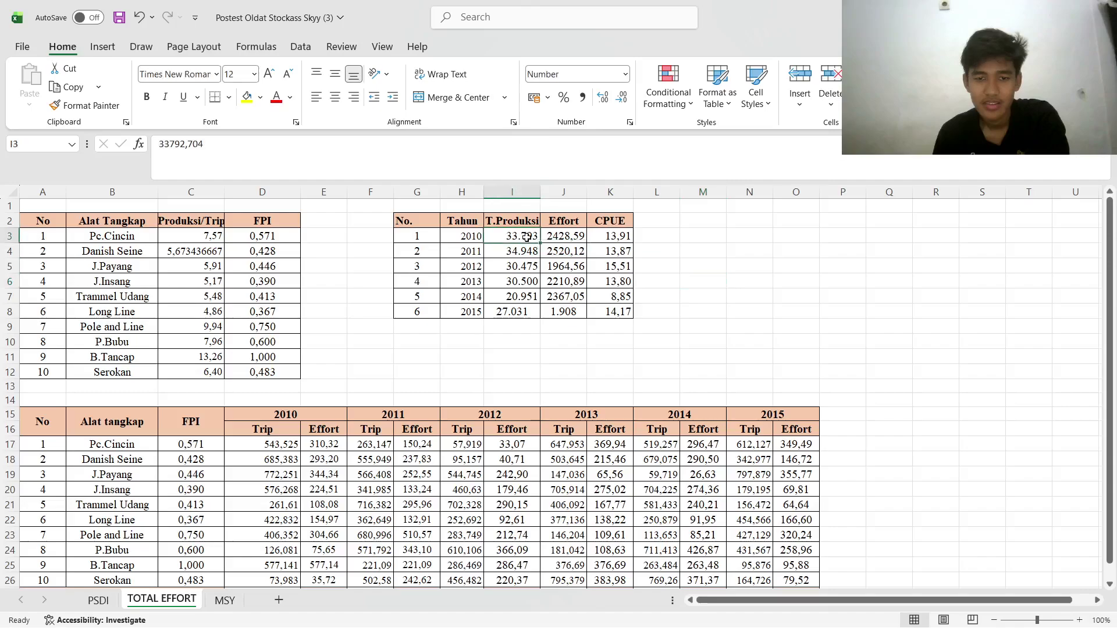
drag(521, 236, 602, 309)
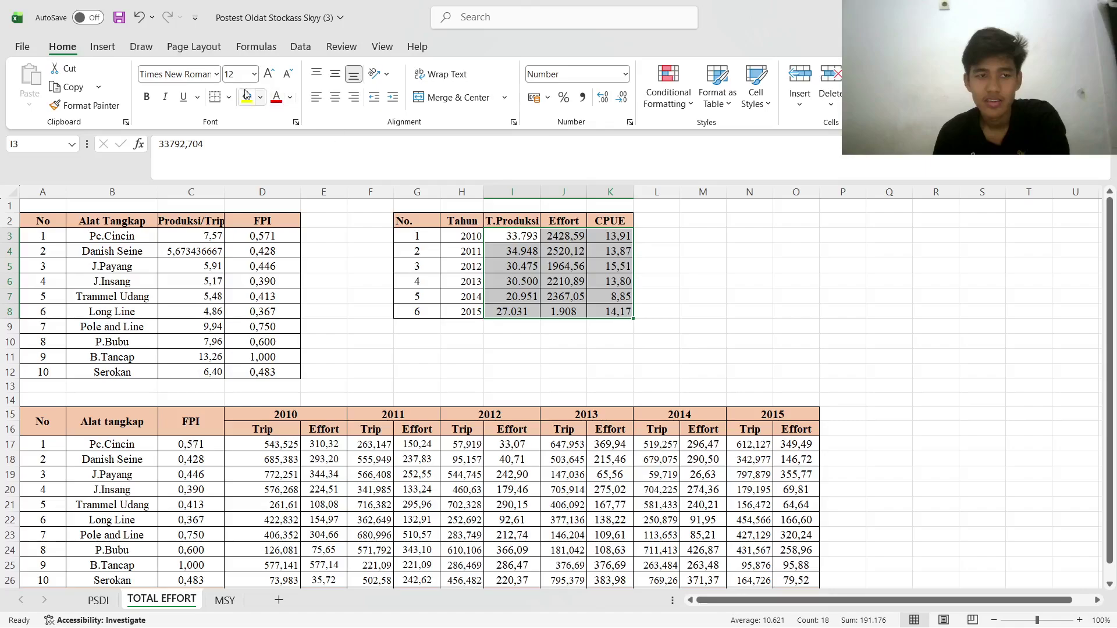
click(117, 52)
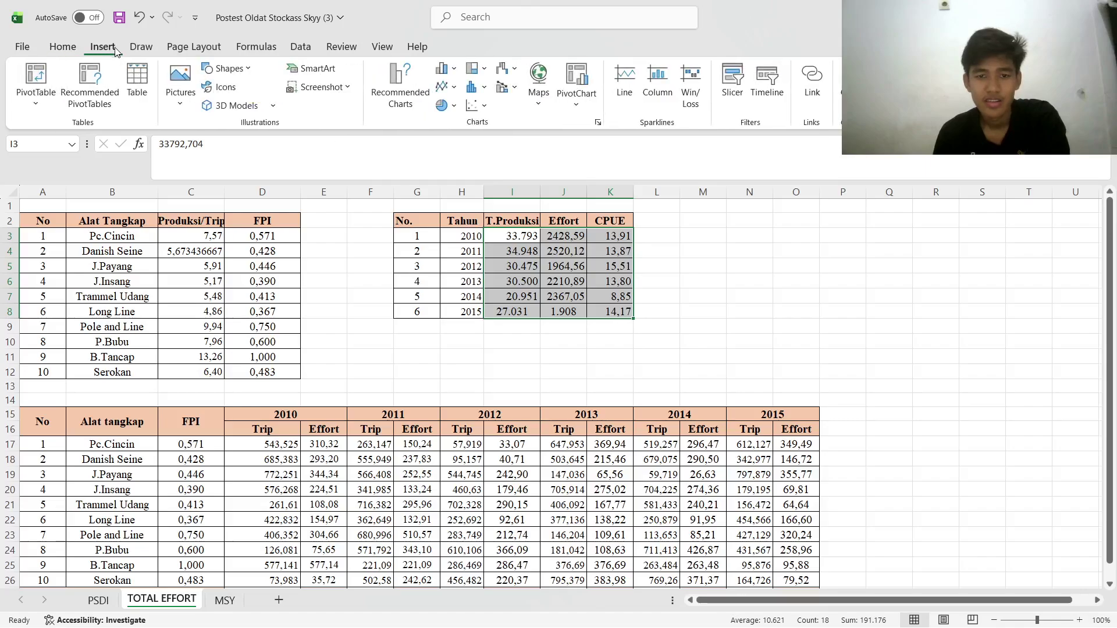
click(477, 106)
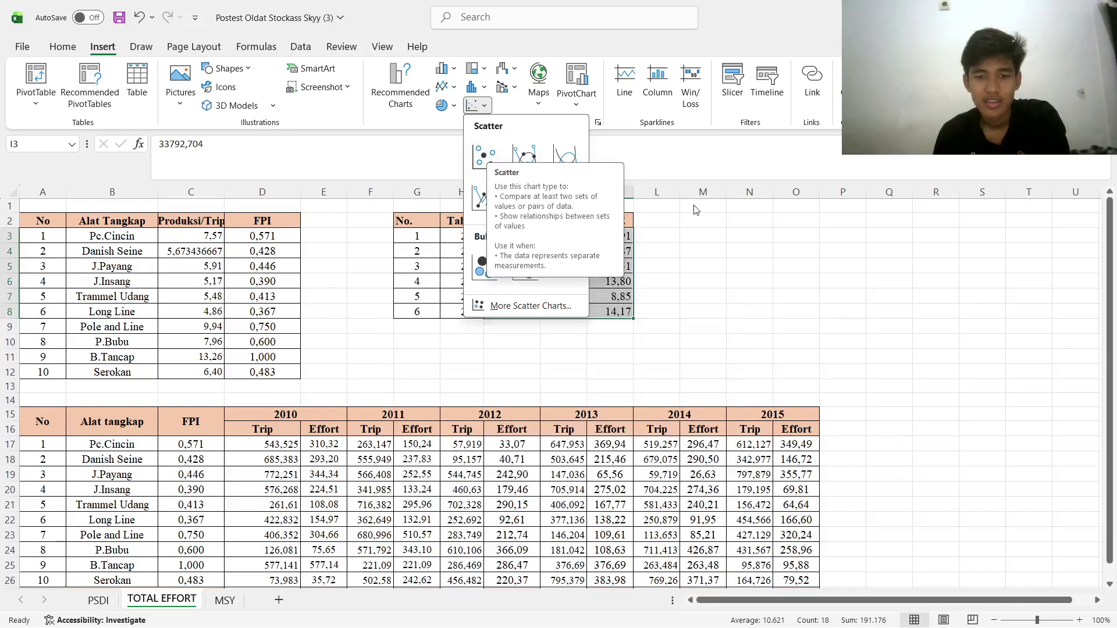
click(694, 240)
click(701, 235)
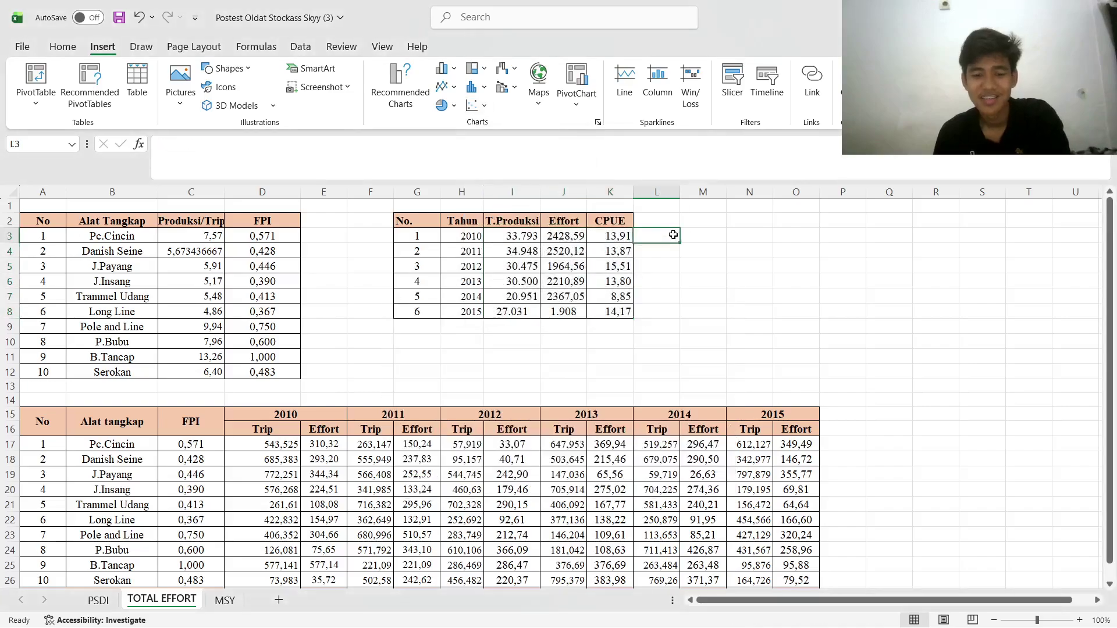
key(F8)
click(614, 233)
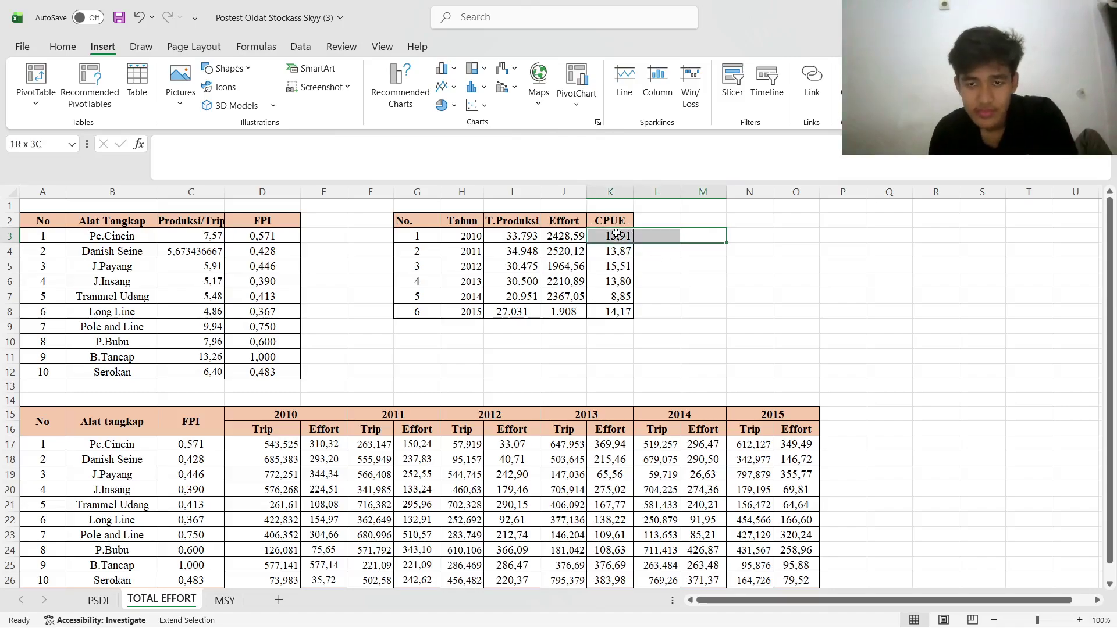
click(681, 167)
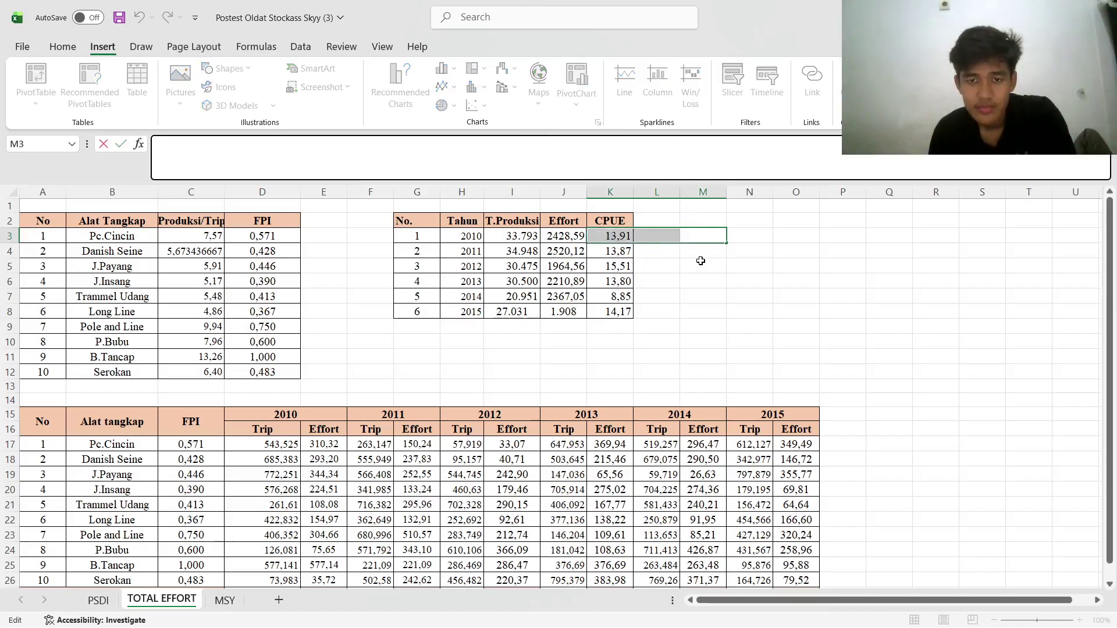
key(Escape)
Insert a markers-only scatter chart of the Effort and CPUE values in J3:K8 and place it beside the yearly summary table
drag(563, 236, 605, 309)
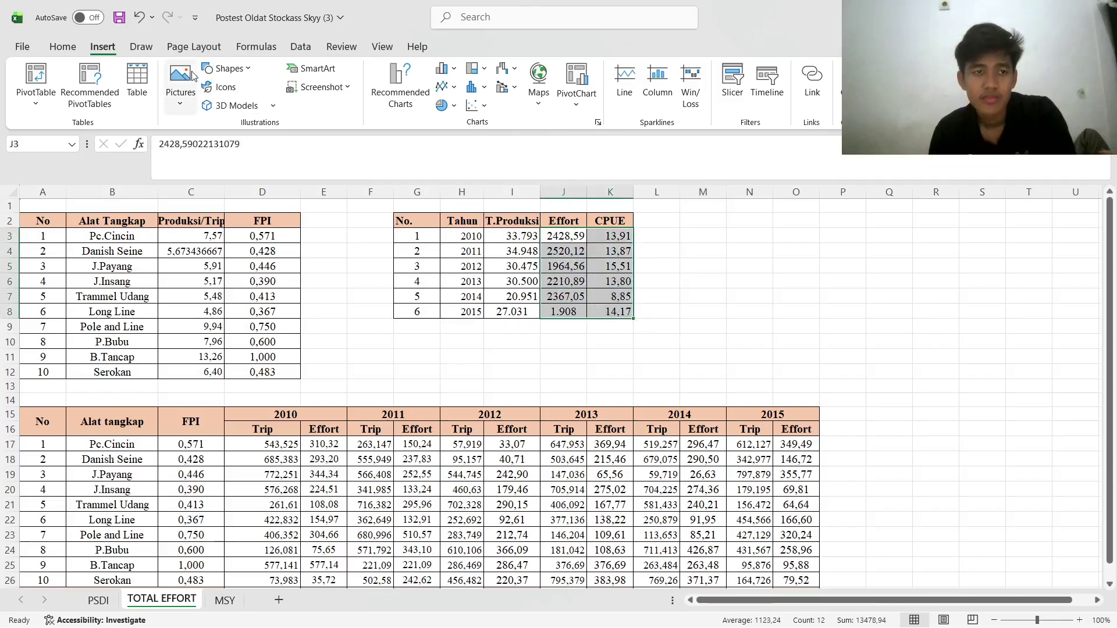
click(472, 105)
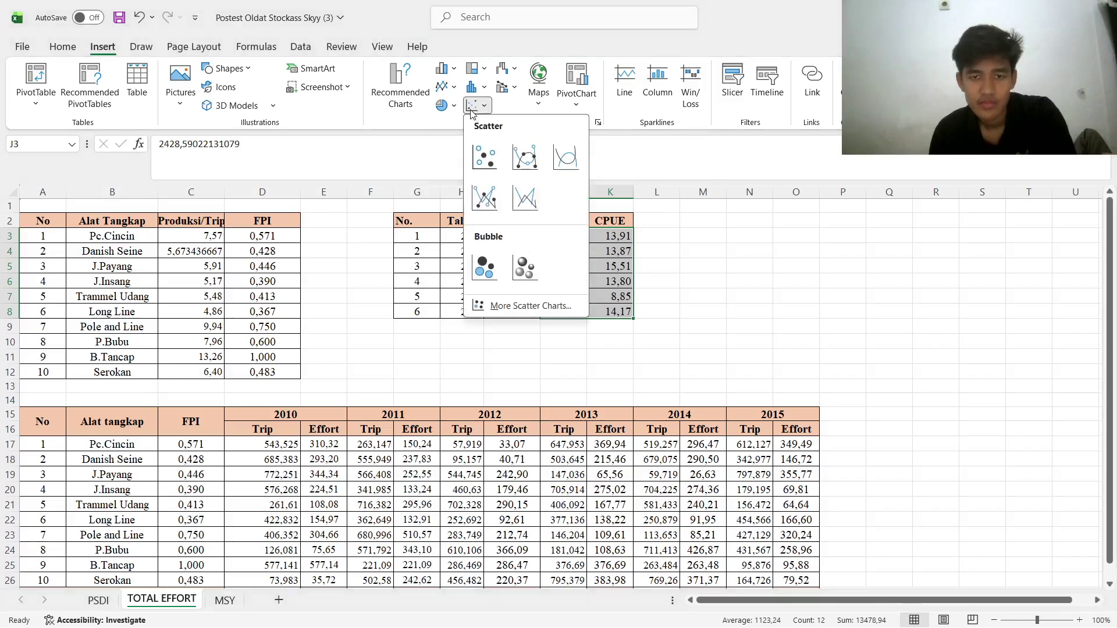
click(485, 149)
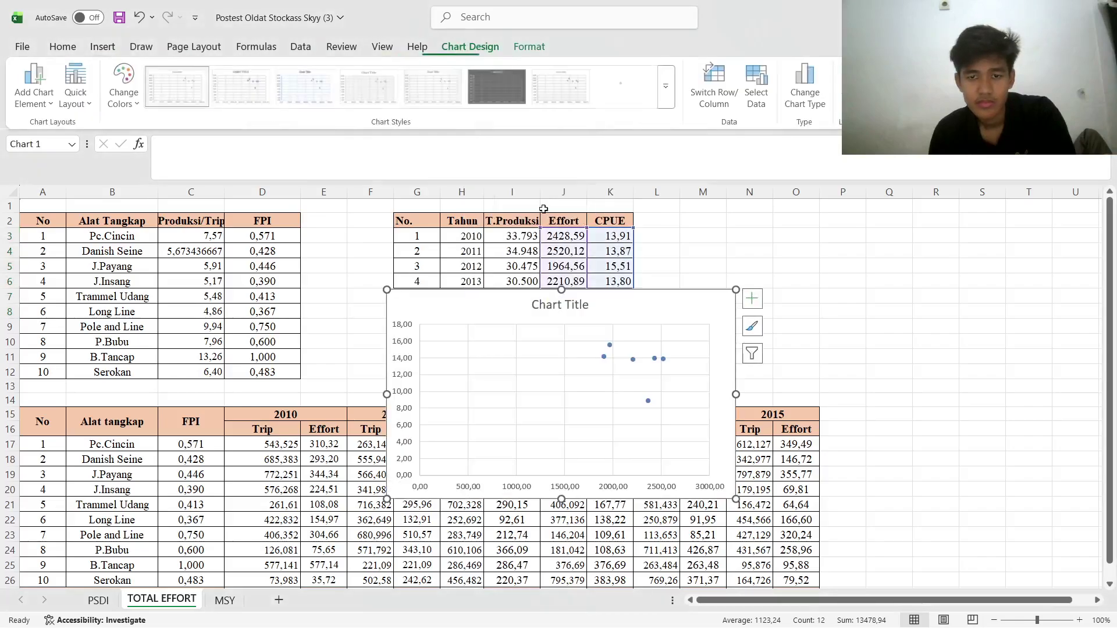
mouse_move(675, 307)
mouse_down()
mouse_move(838, 210)
mouse_move(942, 207)
mouse_up()
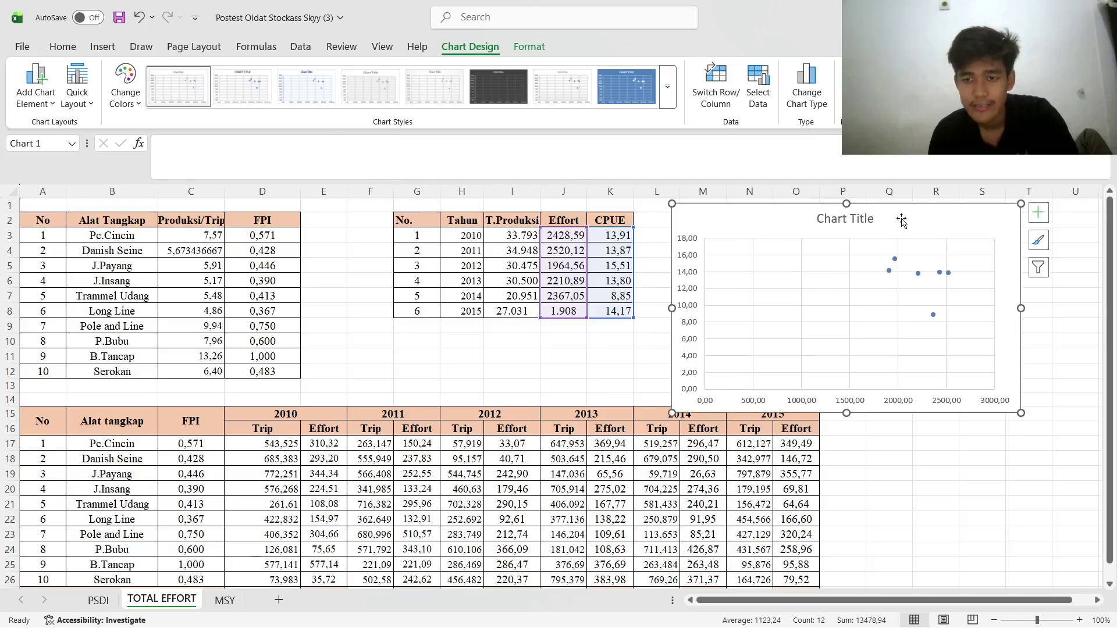
mouse_move(898, 213)
mouse_down()
mouse_move(949, 242)
mouse_move(909, 216)
mouse_up()
scroll(912, 217, down, 2)
scroll(912, 217, up, 1)
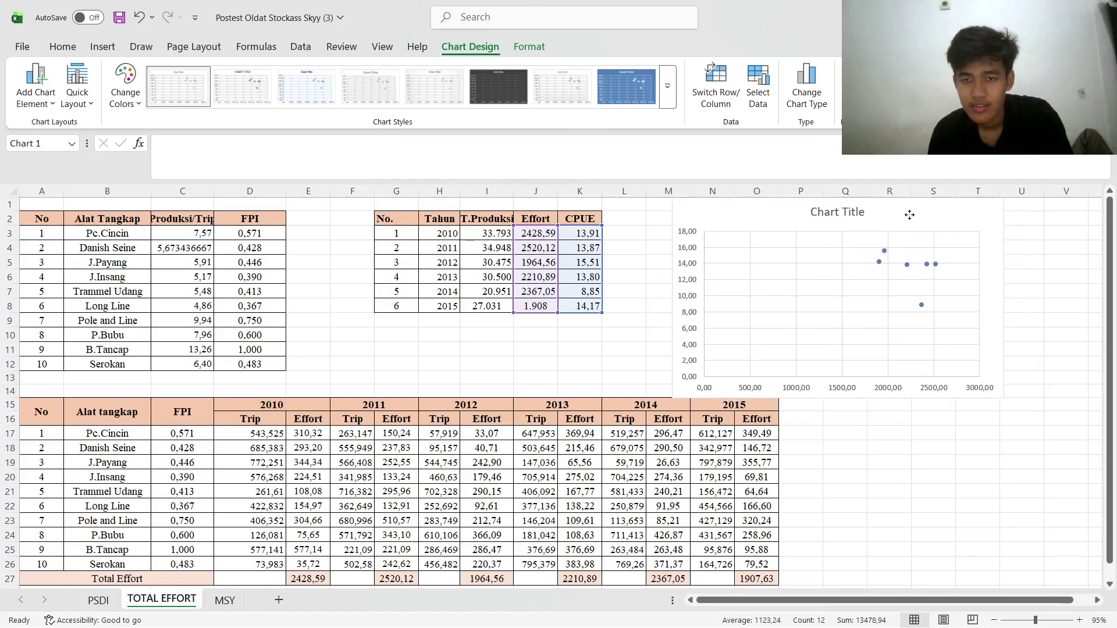
Select the title of the scatter chart
click(850, 211)
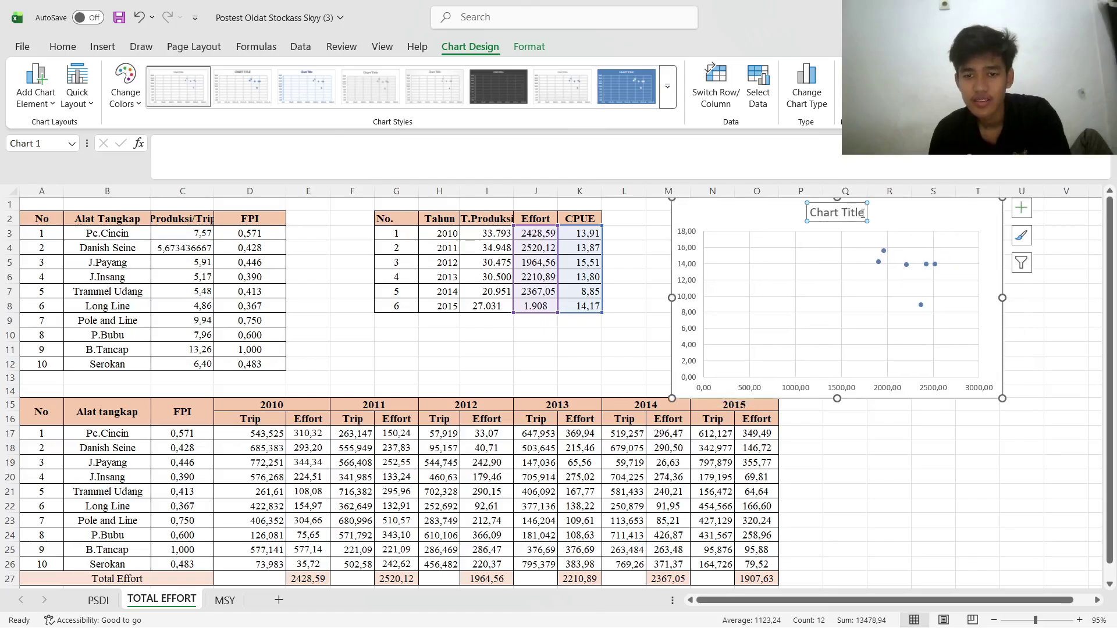
Add axis titles and a trendline to the Effort–CPUE scatter chart
click(863, 213)
click(947, 227)
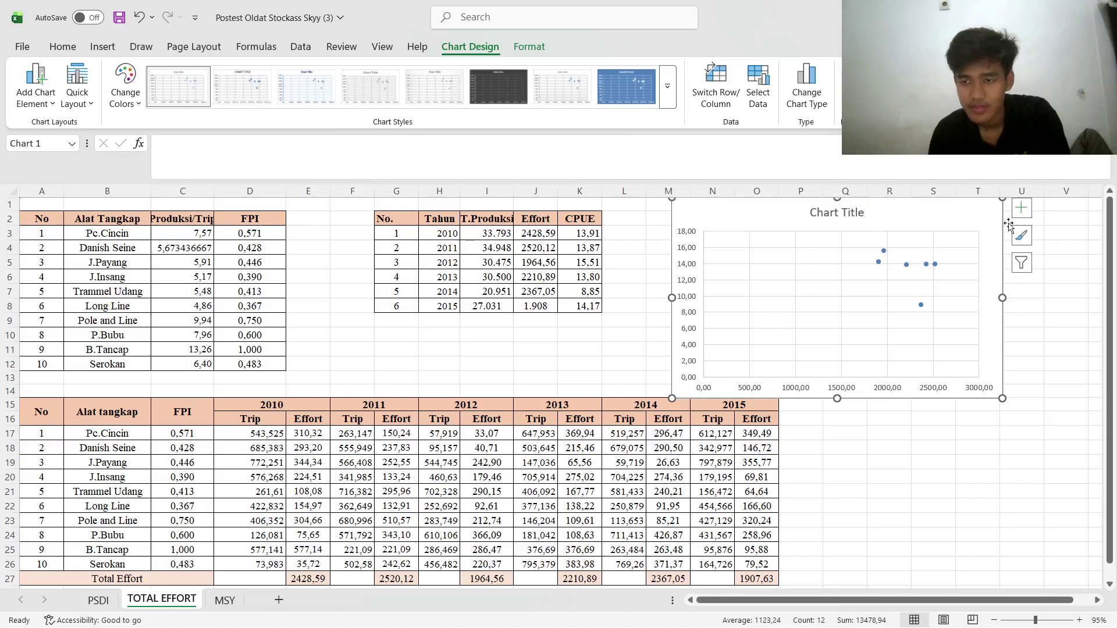
click(1022, 208)
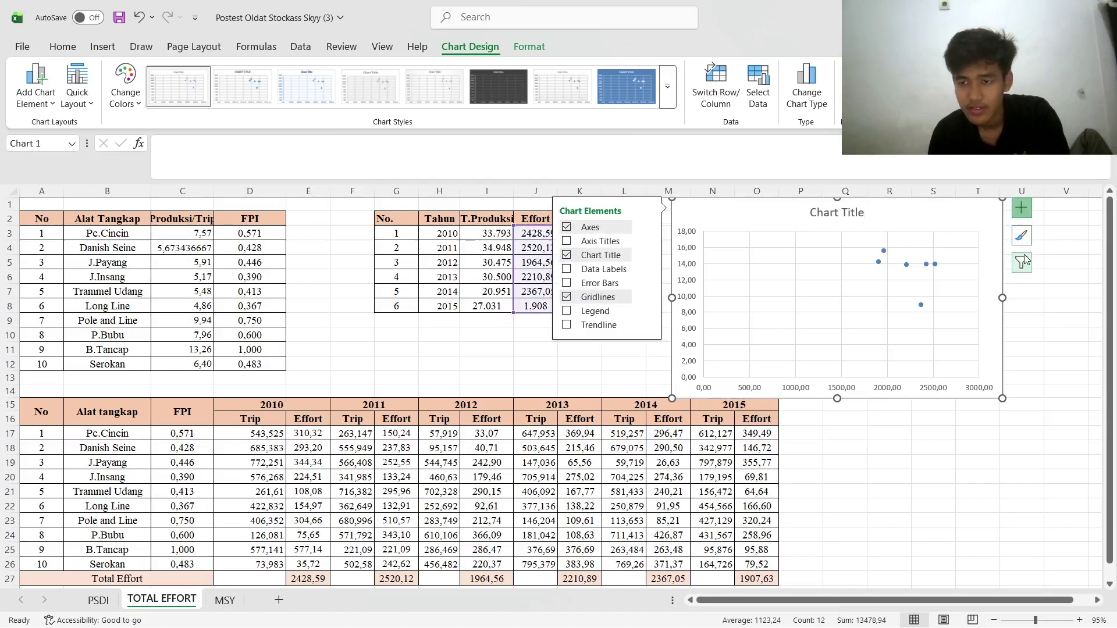
click(567, 241)
click(569, 326)
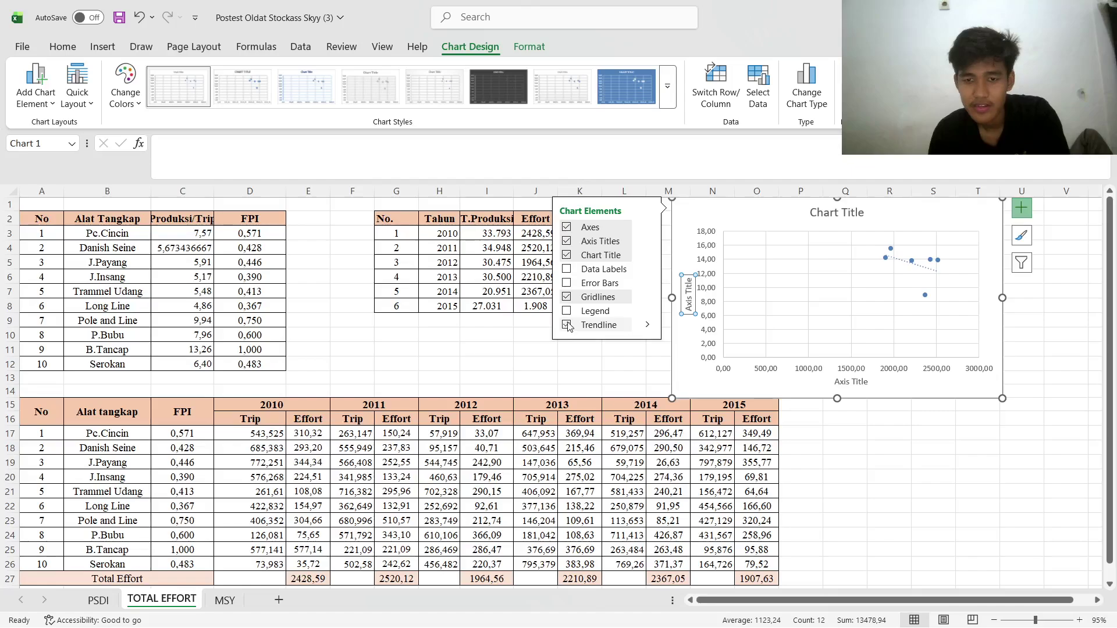
Display the linear trendline's equation and R-squared value on the chart, then close the trendline formatting options
mouse_move(647, 325)
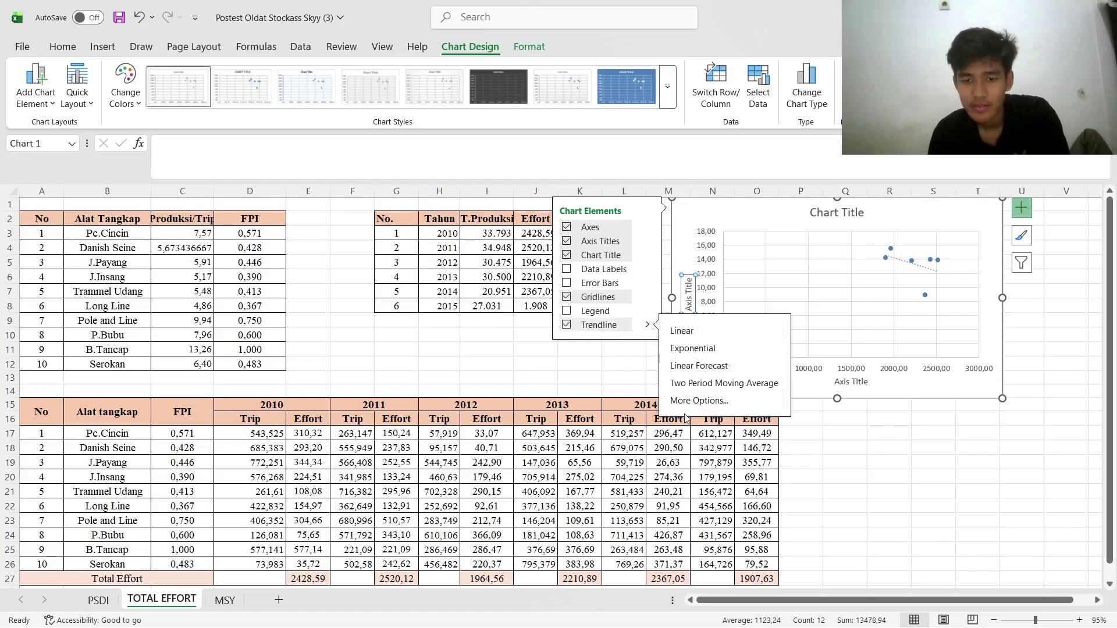
click(699, 400)
scroll(955, 465, down, 2)
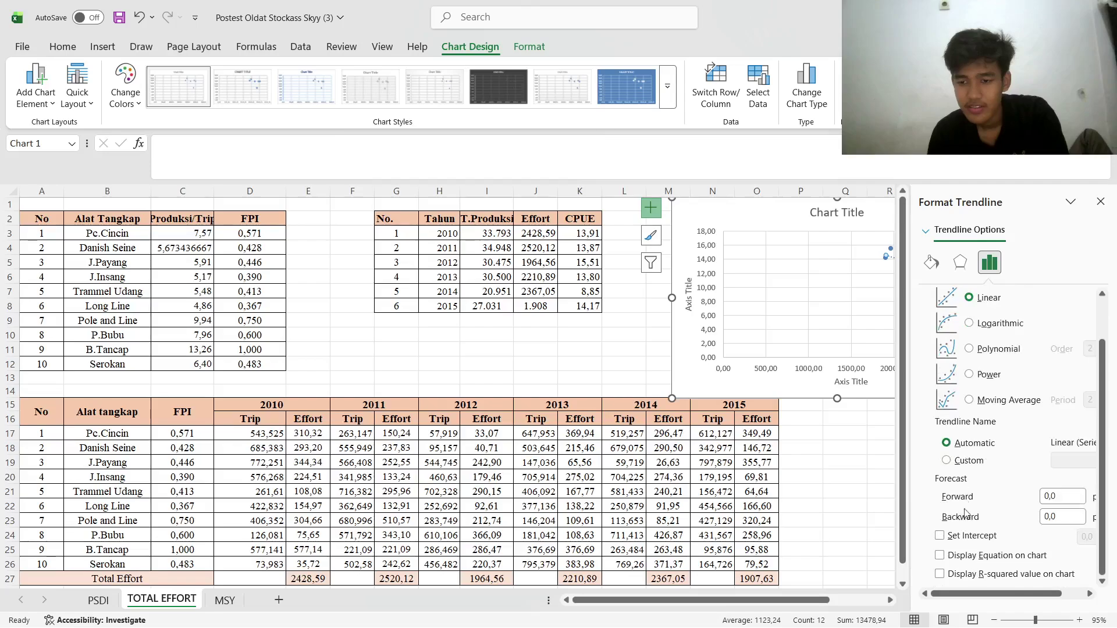
click(940, 556)
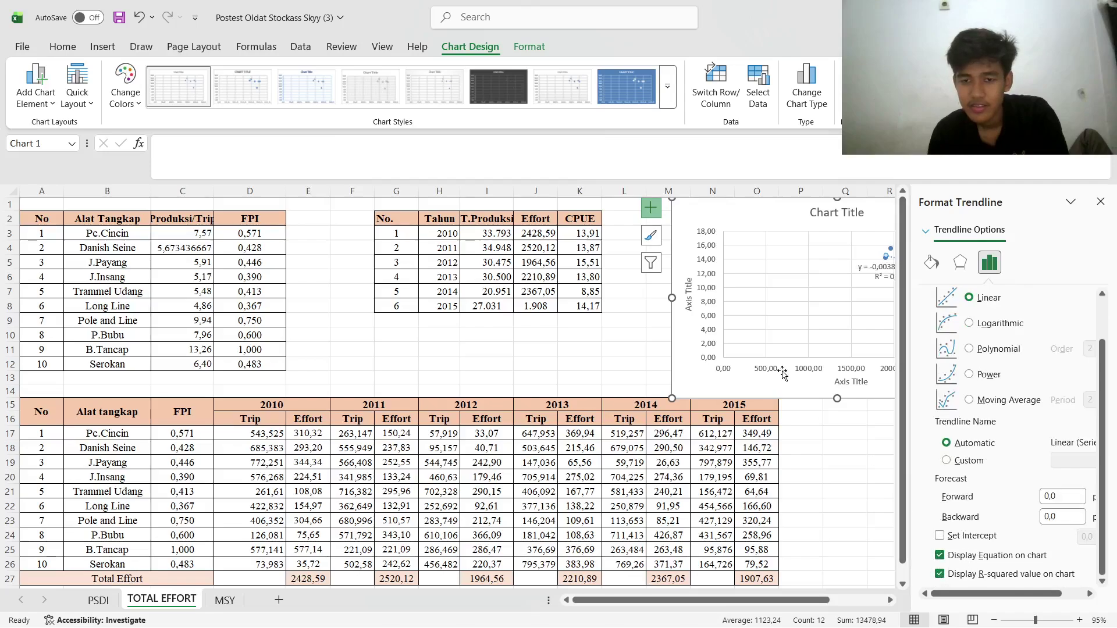
click(799, 298)
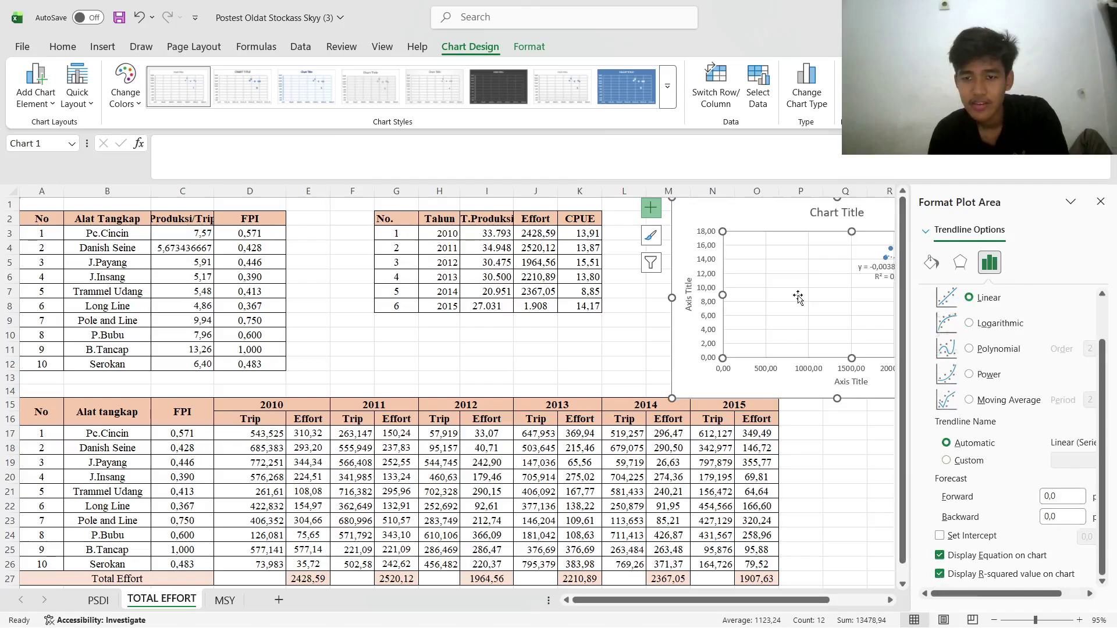
click(881, 220)
click(1106, 201)
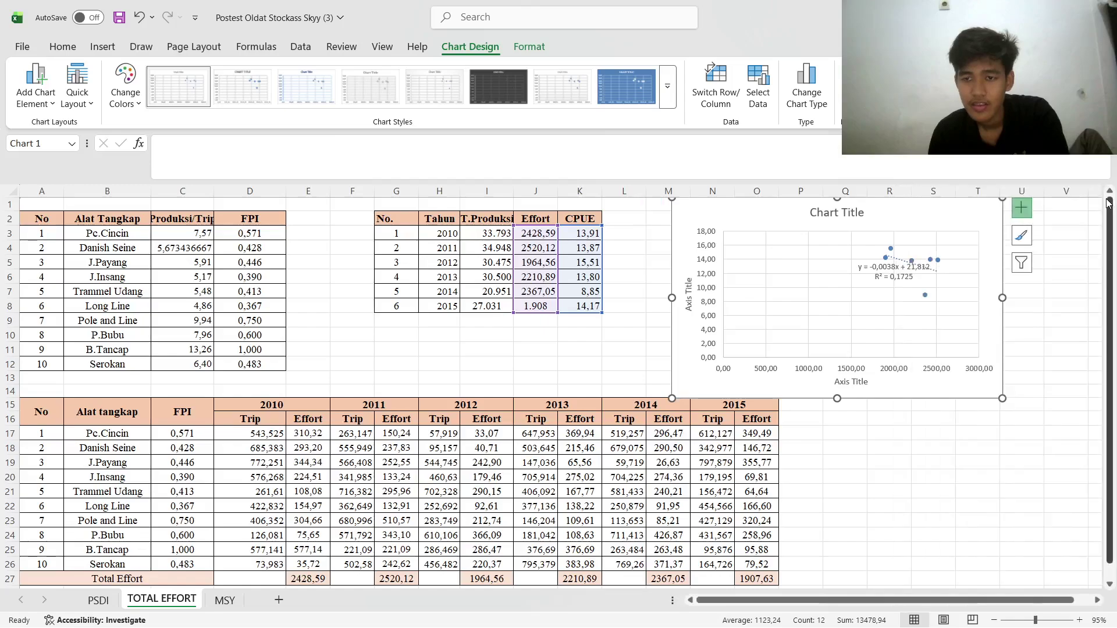
Move the trendline equation label out of the plot area to the space beside the chart title
click(880, 275)
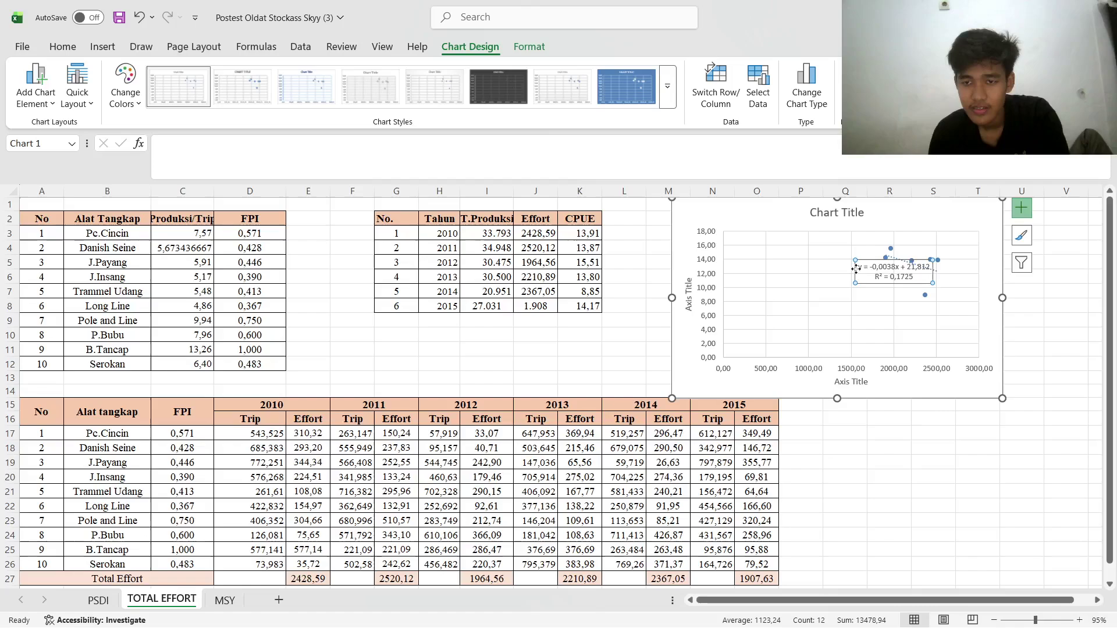
drag(860, 269, 884, 211)
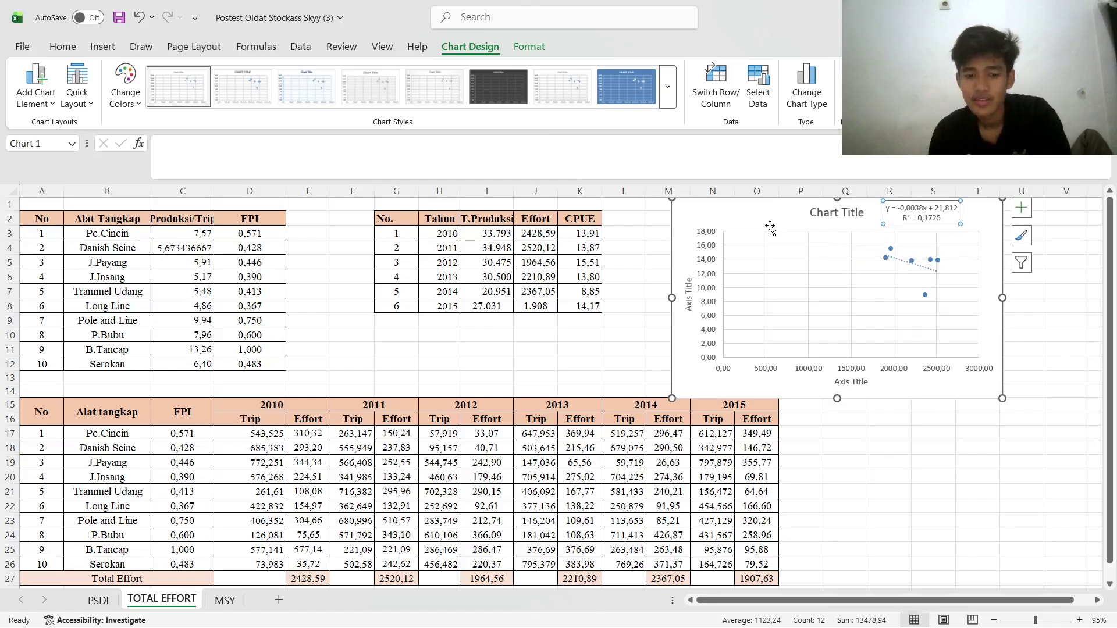
key(Escape)
click(609, 146)
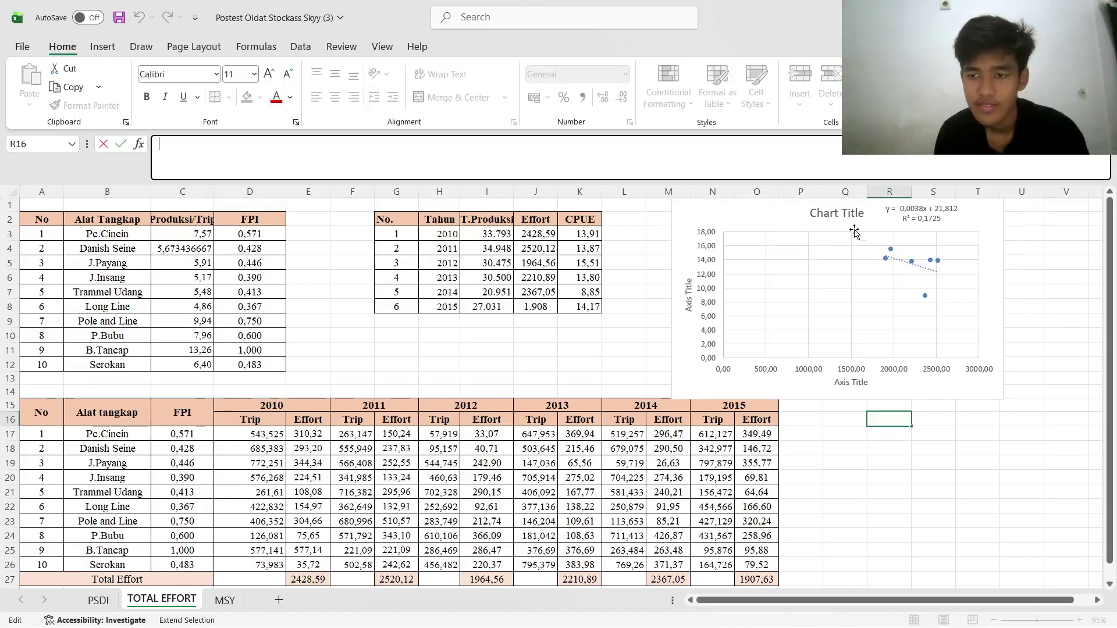
Replace the chart title with "GRAFIK CPUE"
click(855, 226)
click(862, 213)
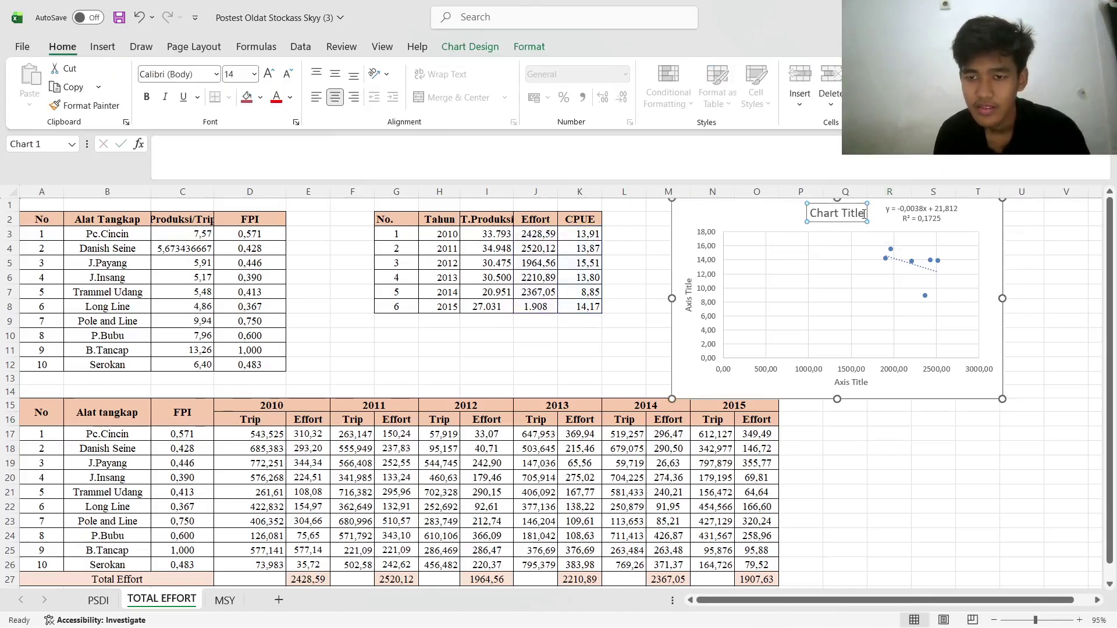
key(BackSpace)
key(BackSpace)
key(BackSpace)
key(BackSpace)
key(BackSpace)
key(BackSpace)
key(BackSpace)
key(BackSpace)
key(BackSpace)
key(BackSpace)
key(BackSpace)
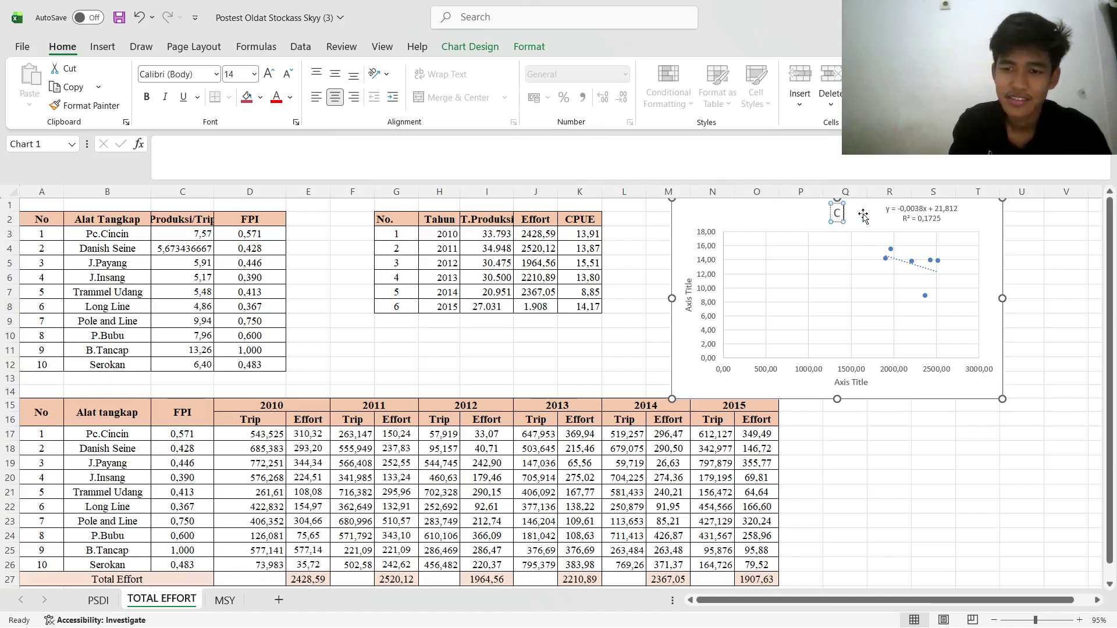
text(GRAFI)
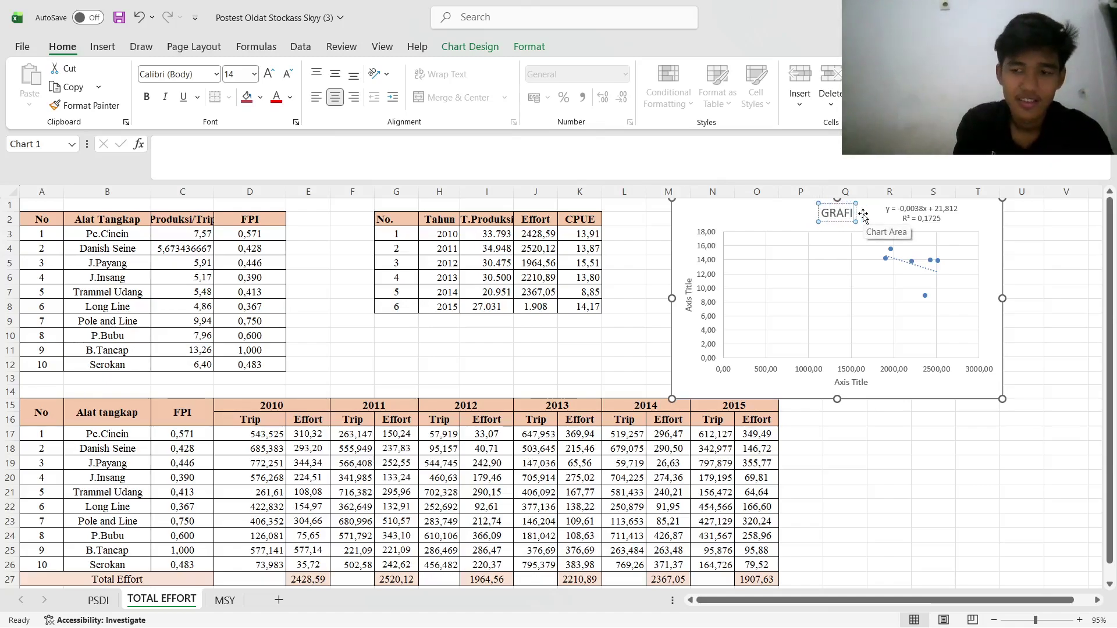
text(K CPUE)
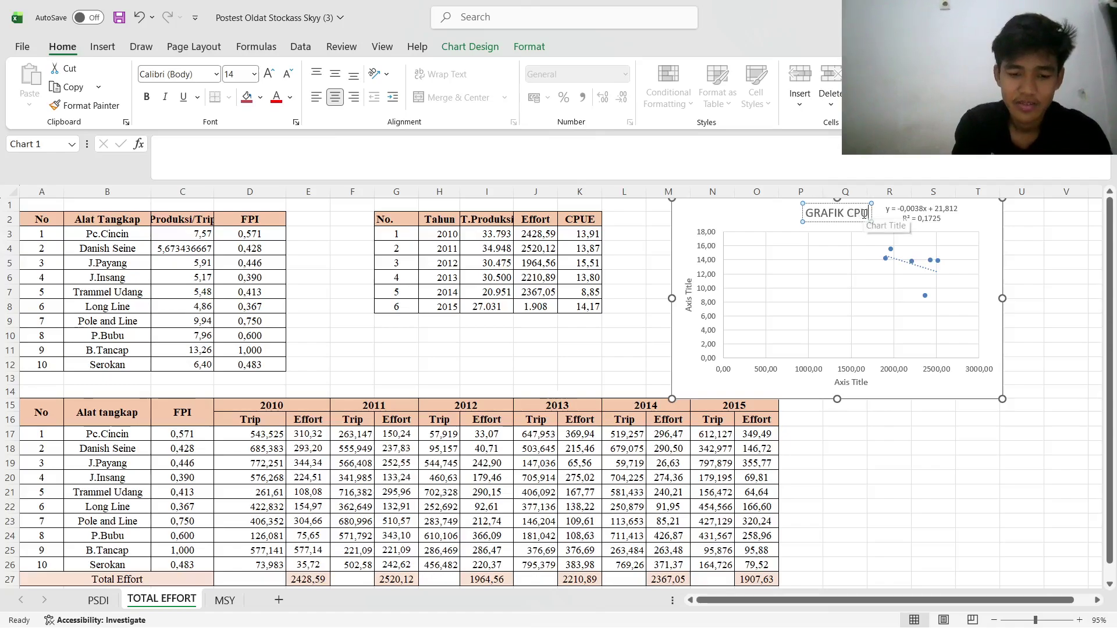
Rename the chart's vertical axis title to "CPUE"
click(688, 282)
click(690, 282)
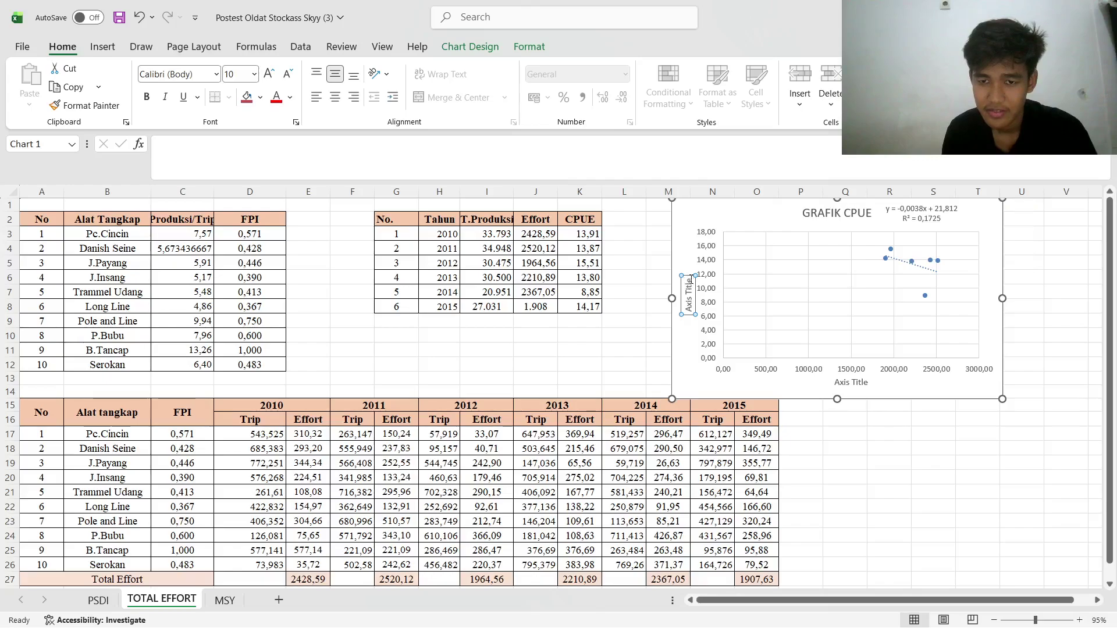
key(BackSpace)
key(BackSpace)
key(BackSpace)
key(BackSpace)
key(BackSpace)
key(BackSpace)
key(BackSpace)
key(BackSpace)
key(BackSpace)
key(BackSpace)
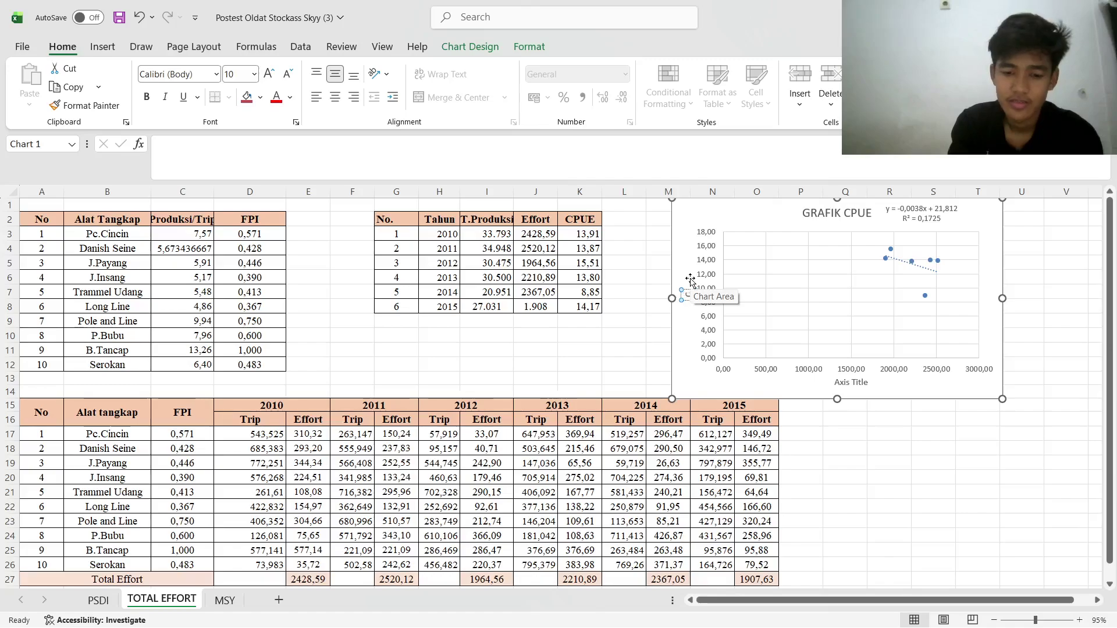
text(CPUE)
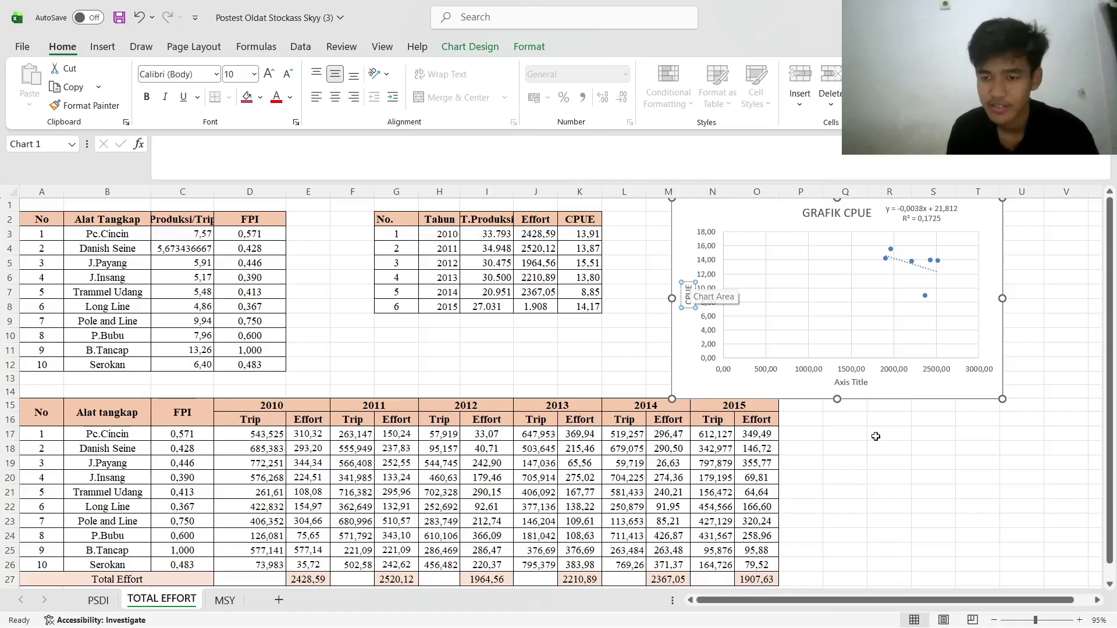
Rename the chart's horizontal axis title to "EFFORT" and deselect the chart
click(867, 382)
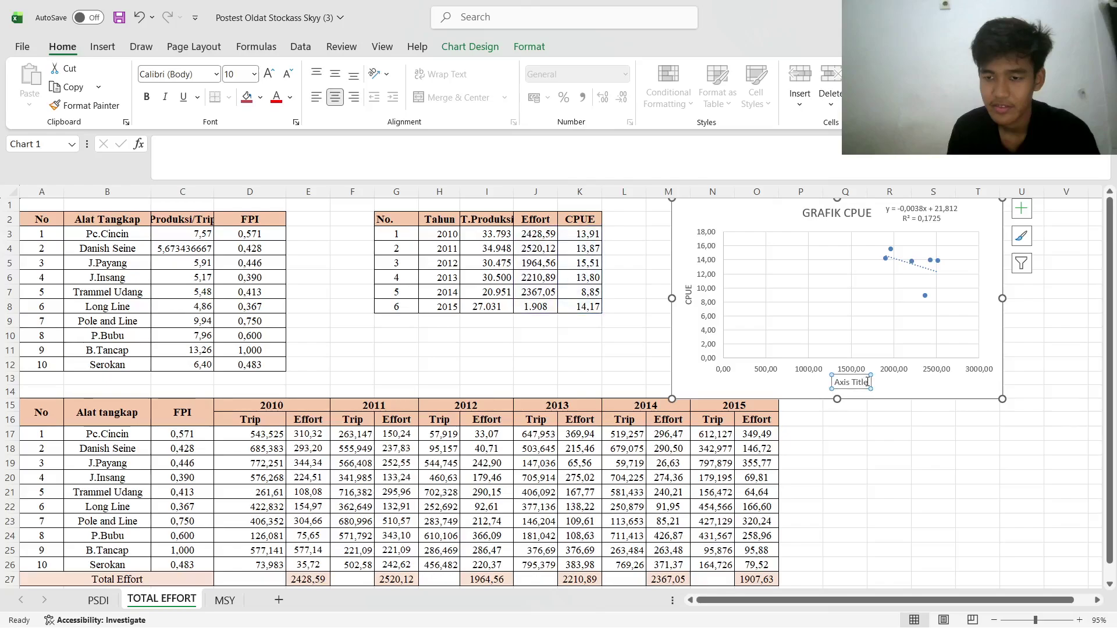
click(869, 382)
key(ctrl+a)
key(BackSpace)
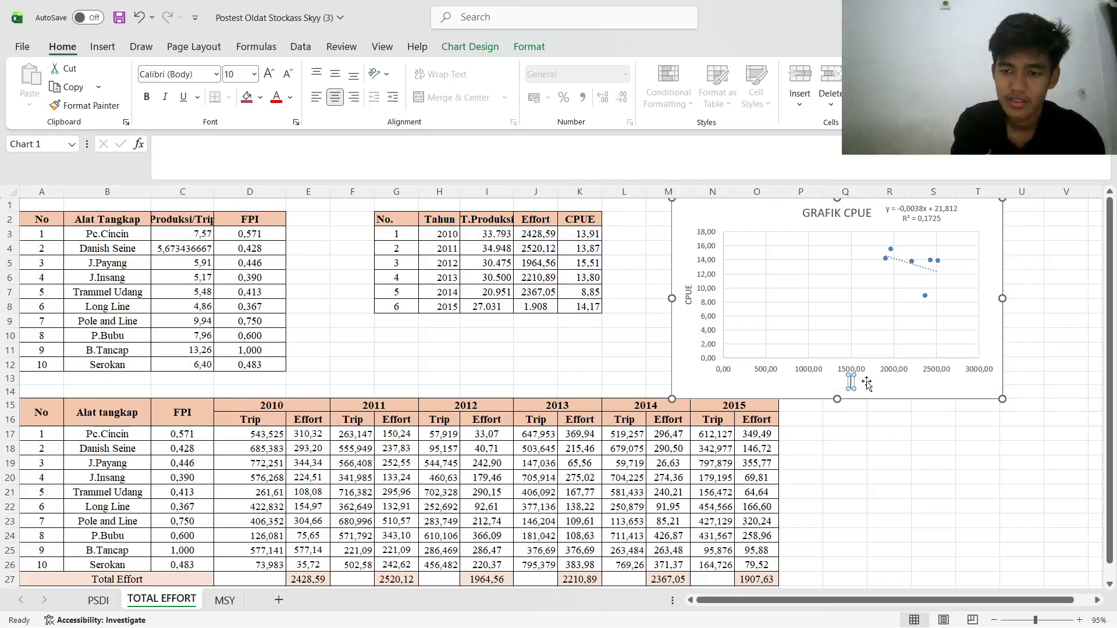
text(EFFORT)
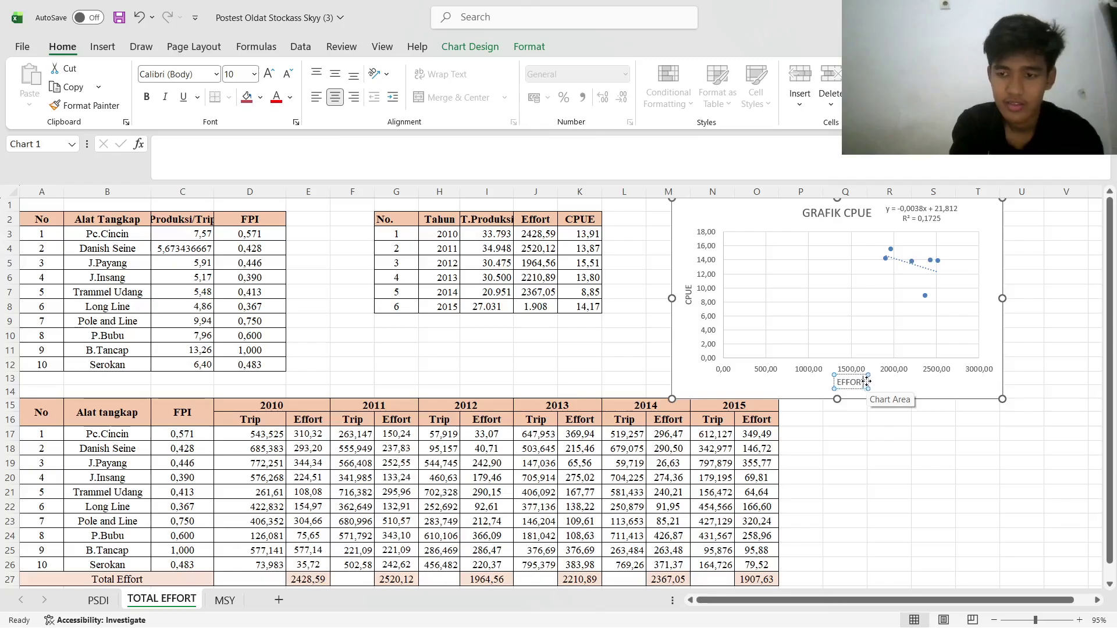
click(930, 423)
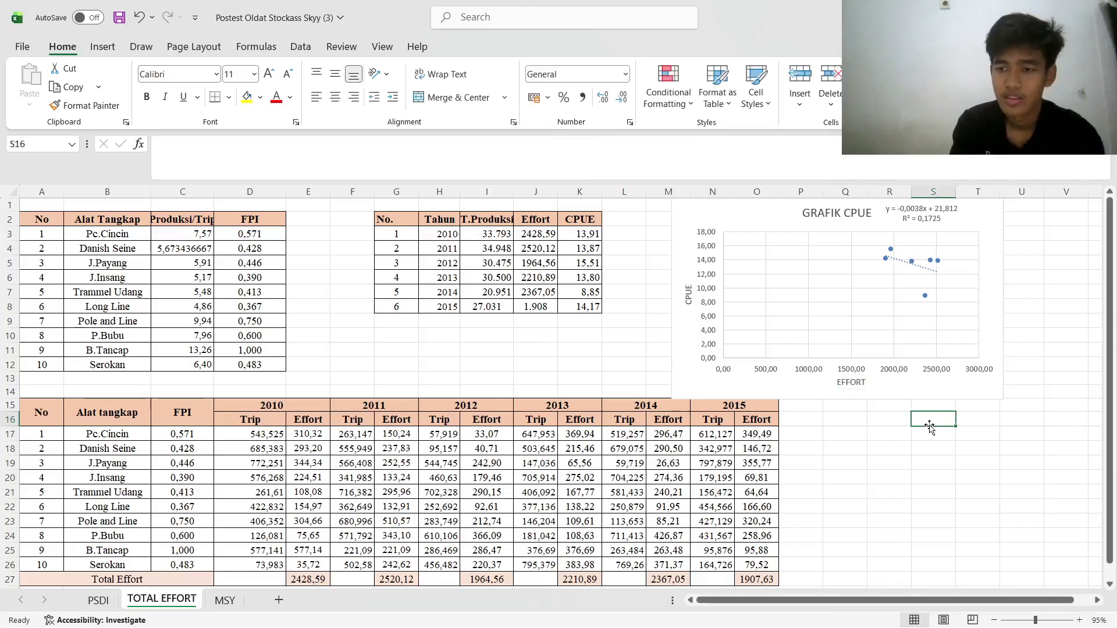
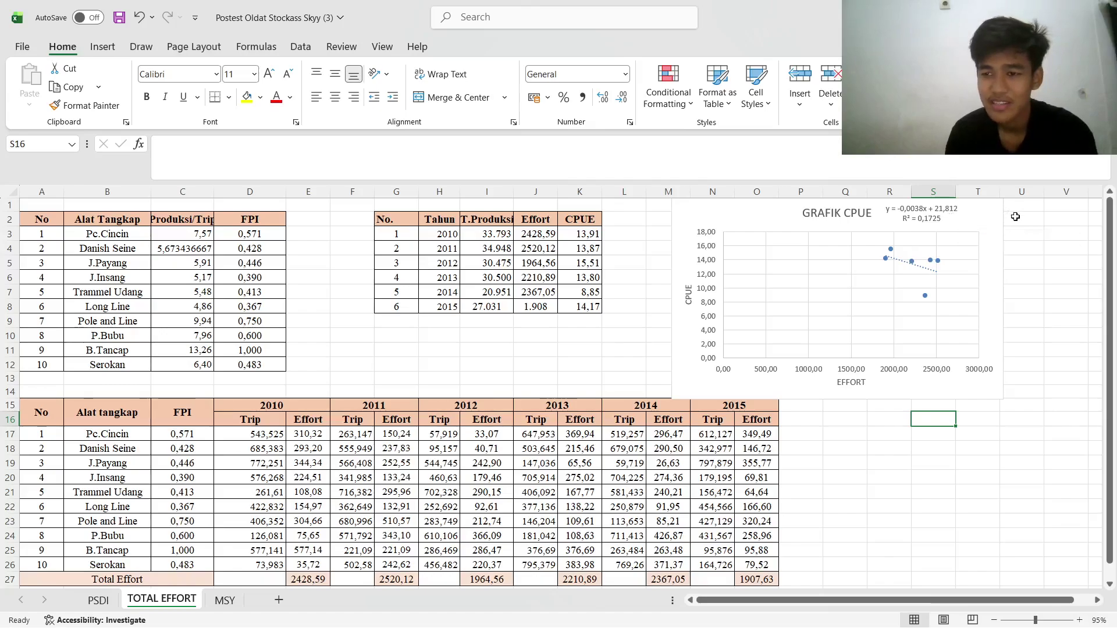
click(1015, 217)
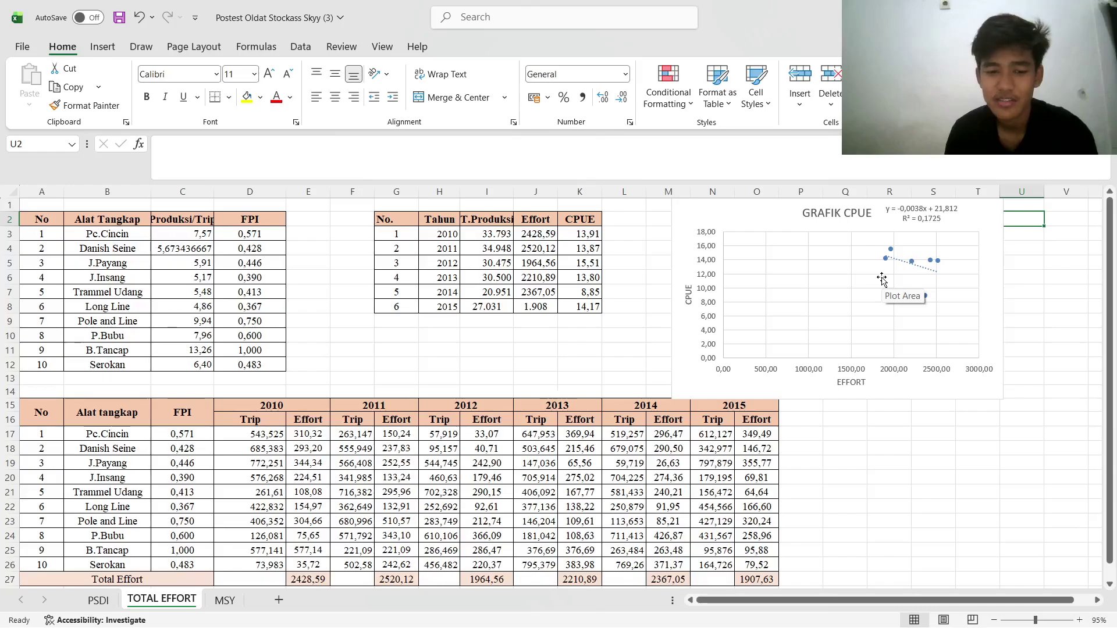
click(974, 222)
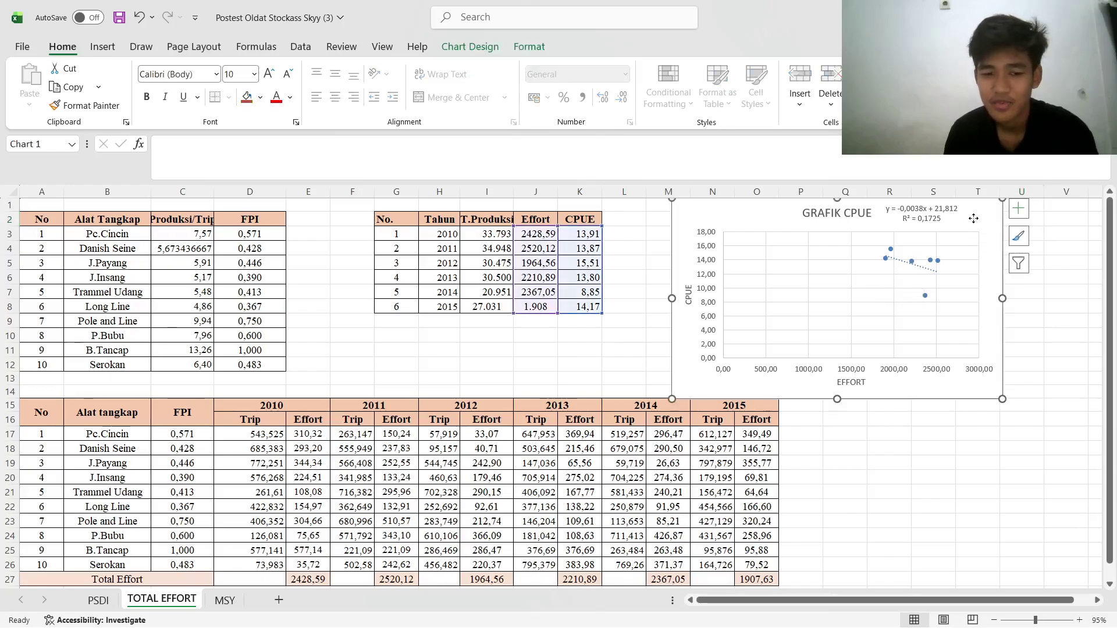
click(1031, 291)
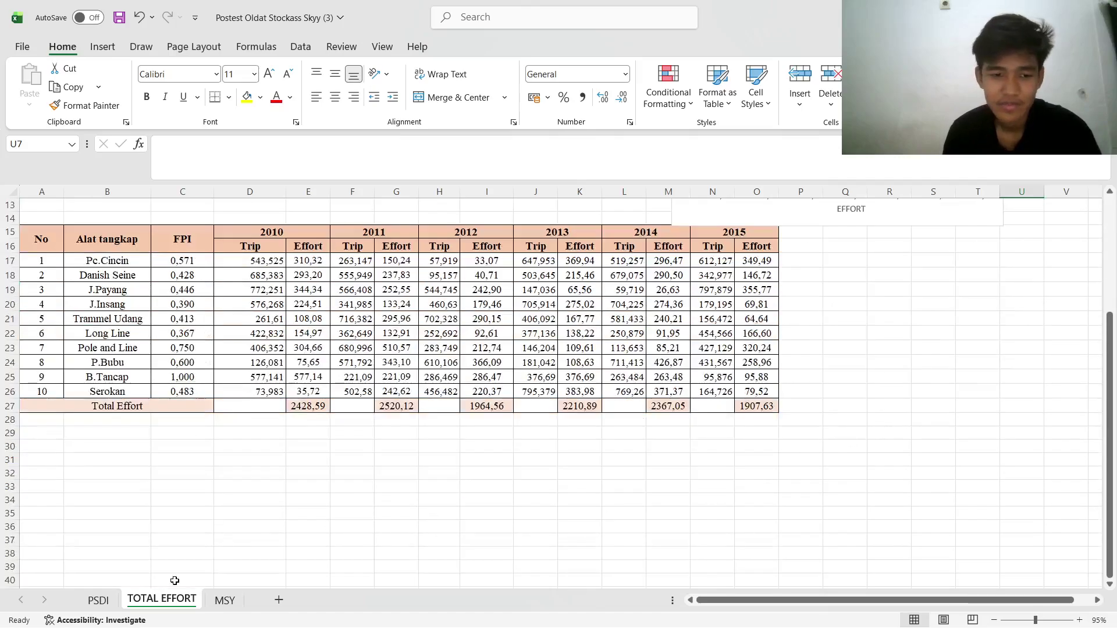
Look over the empty tables and the exploitation-level list on the MSY sheet
click(224, 600)
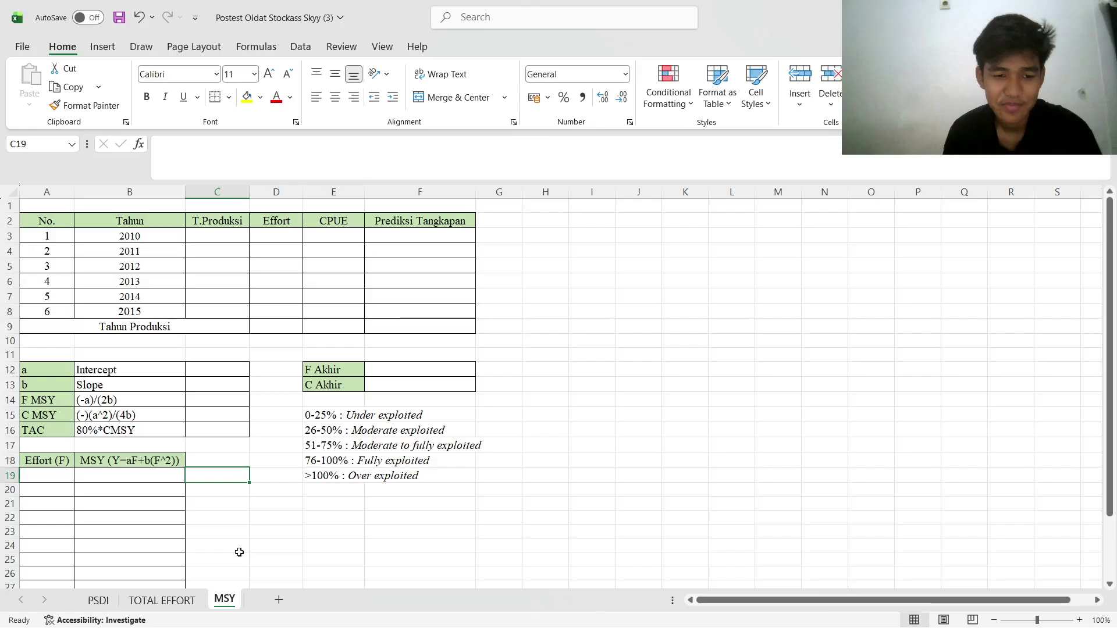
scroll(239, 553, down, 1)
click(420, 340)
click(300, 159)
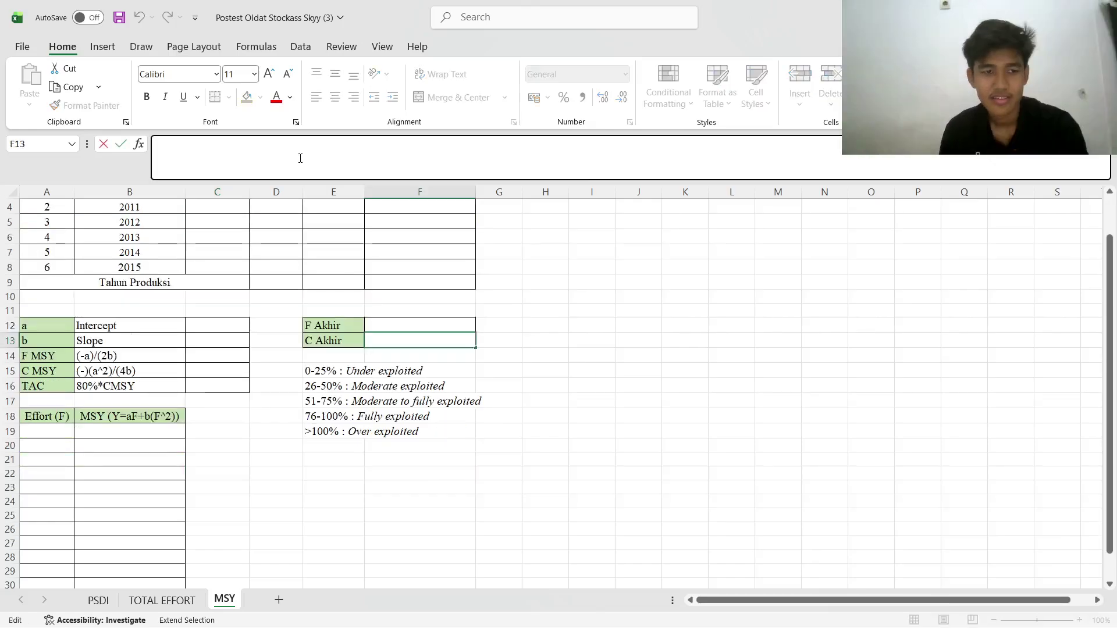
scroll(167, 502, up, 1)
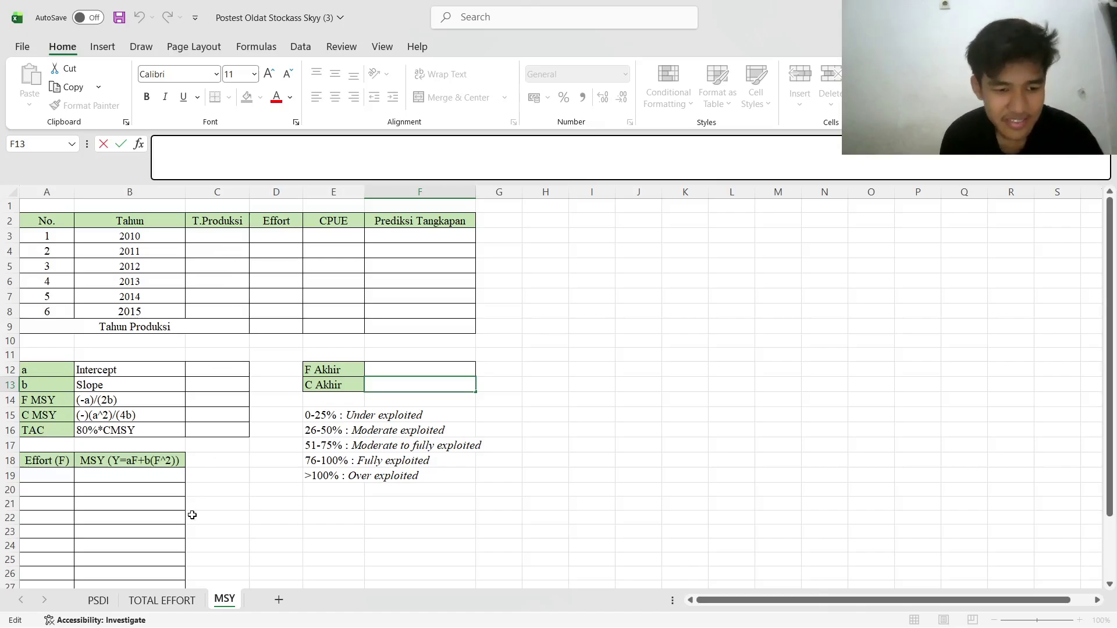
Copy the 2010–2015 T.Produksi, Effort and CPUE data (I3:K8) from TOTAL EFFORT and paste it as formulas into C3:E8 on the MSY sheet
click(174, 602)
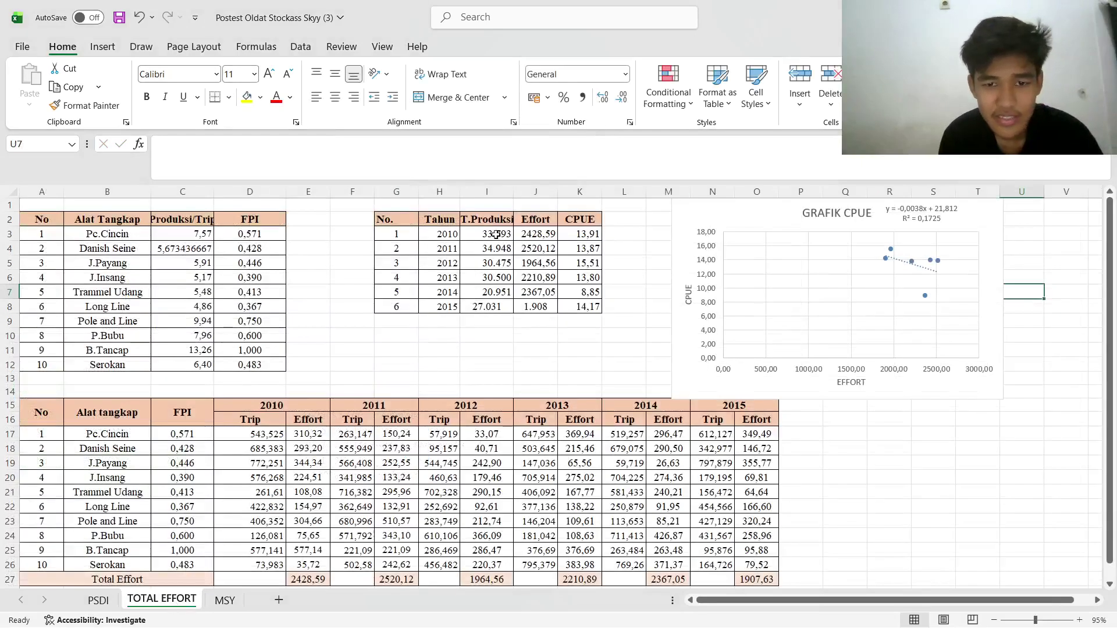
drag(496, 235, 575, 306)
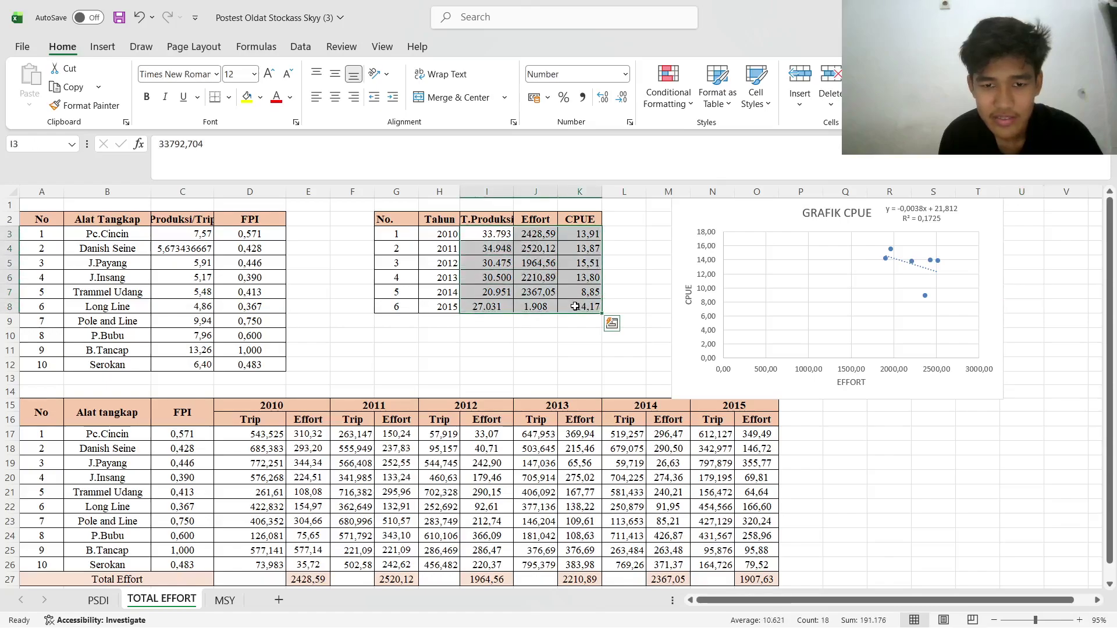
right_click(575, 306)
click(608, 242)
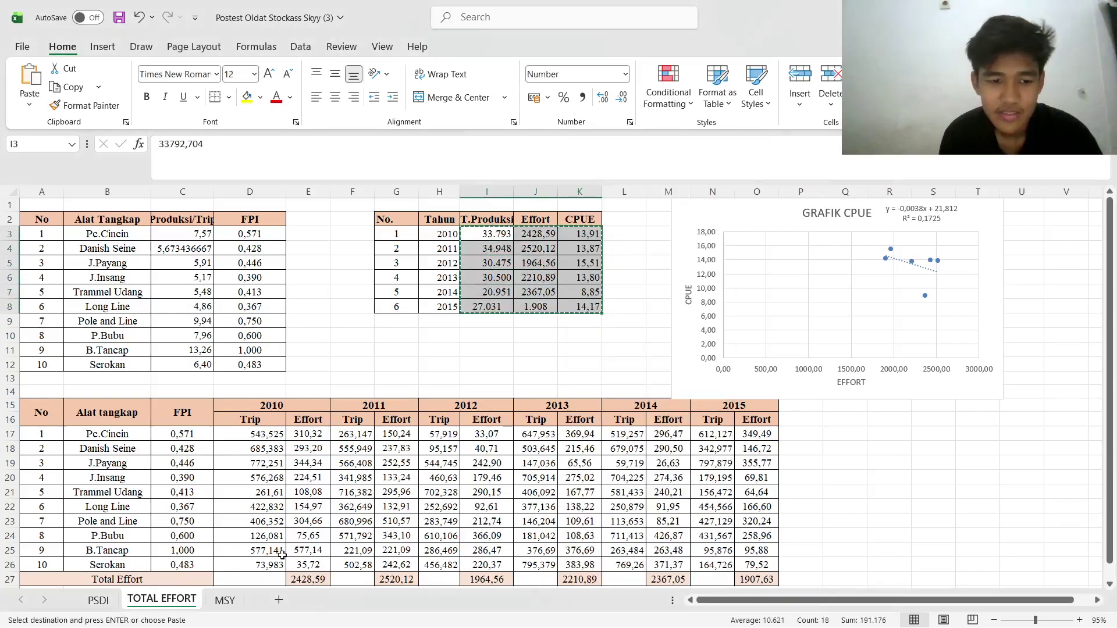
click(225, 601)
drag(219, 237, 315, 309)
right_click(316, 309)
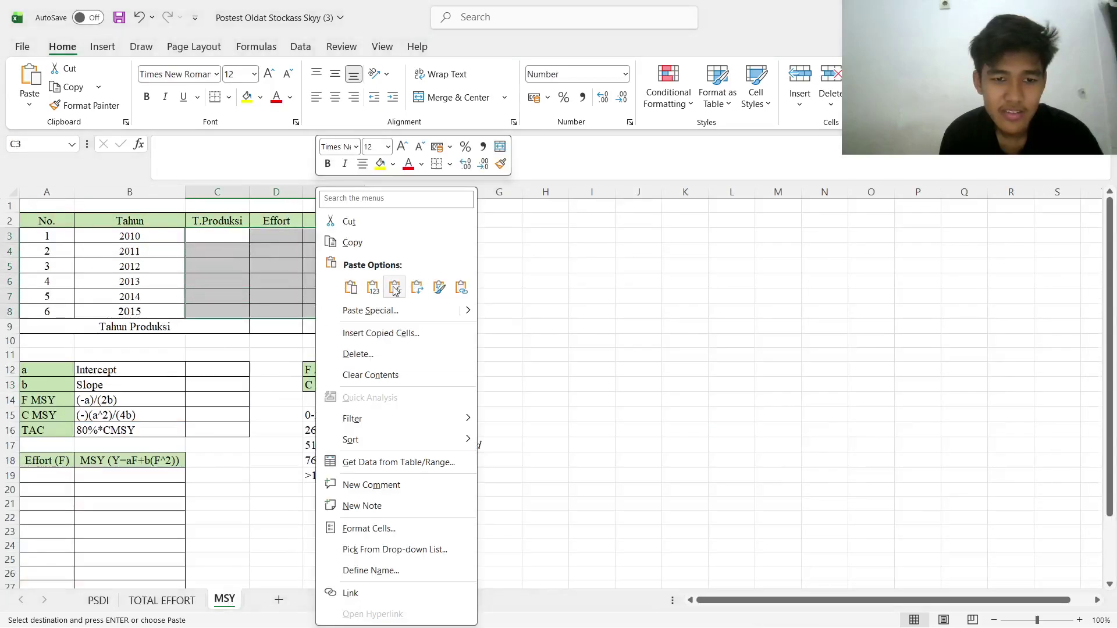
click(395, 287)
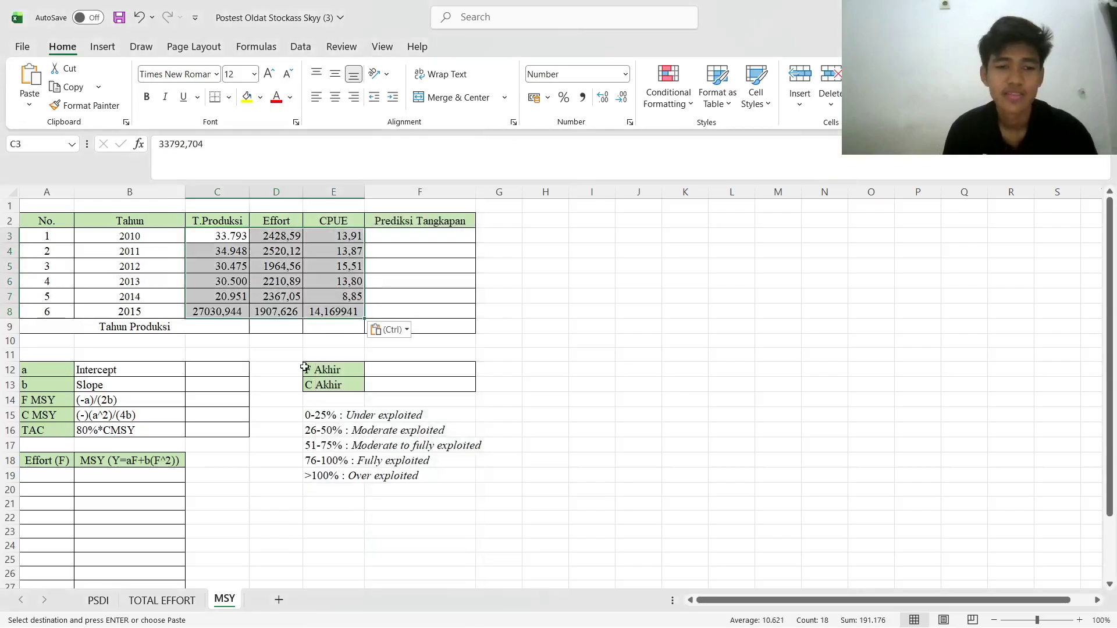
click(238, 371)
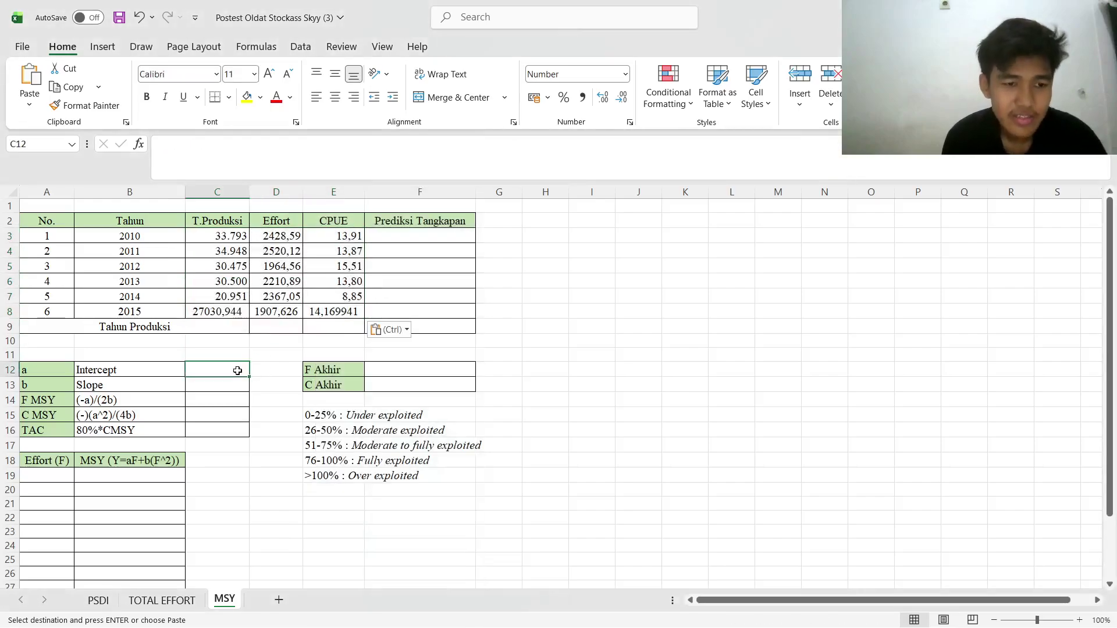
Calculate the intercept a in C12 with INTERCEPT, using CPUE E3:E8 as known y values and Effort D3:D8 as known x values
text(=)
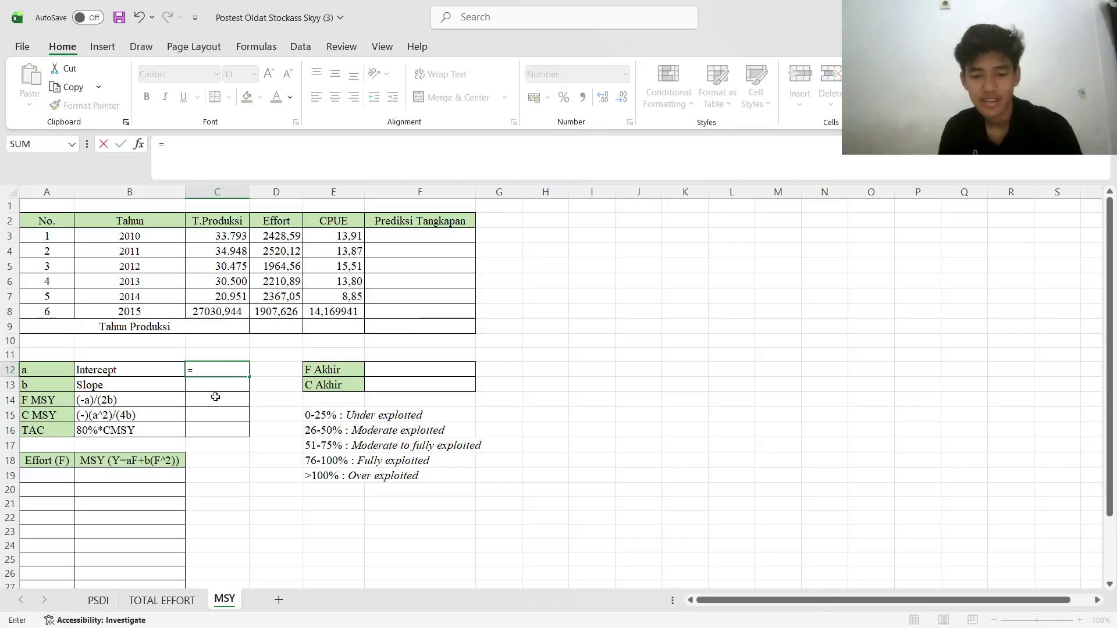
text(inte)
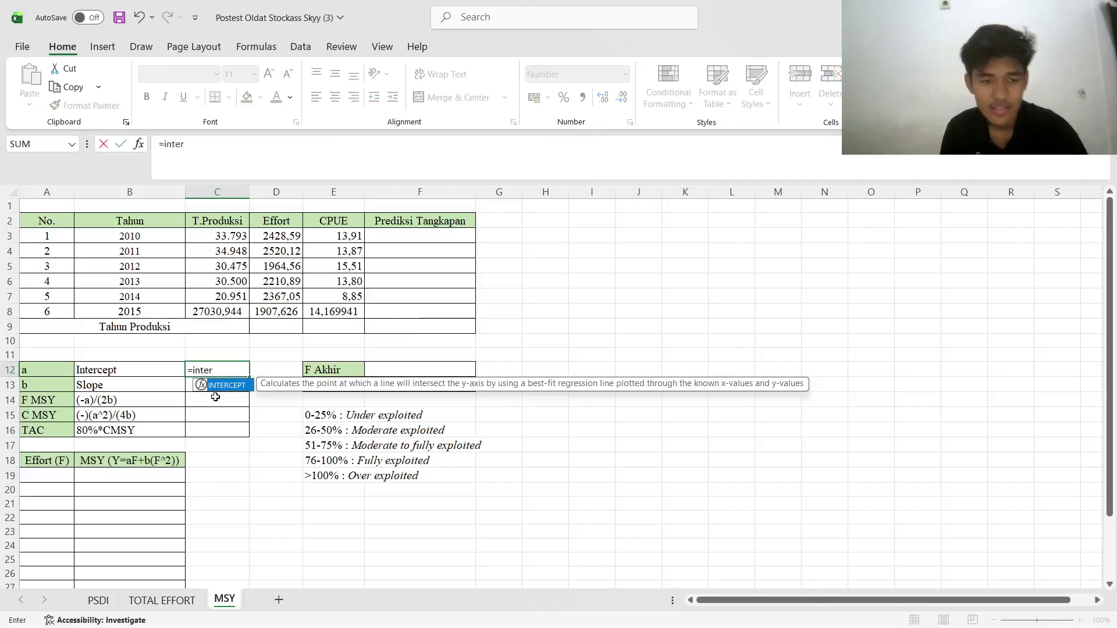
text(r)
double_click(218, 386)
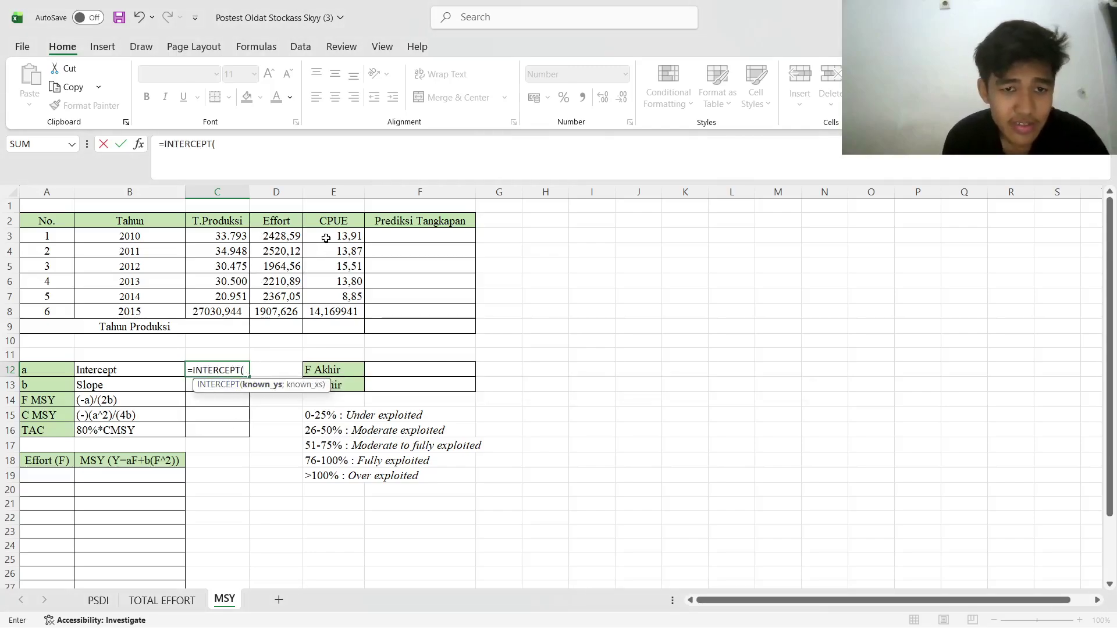
drag(324, 236, 324, 308)
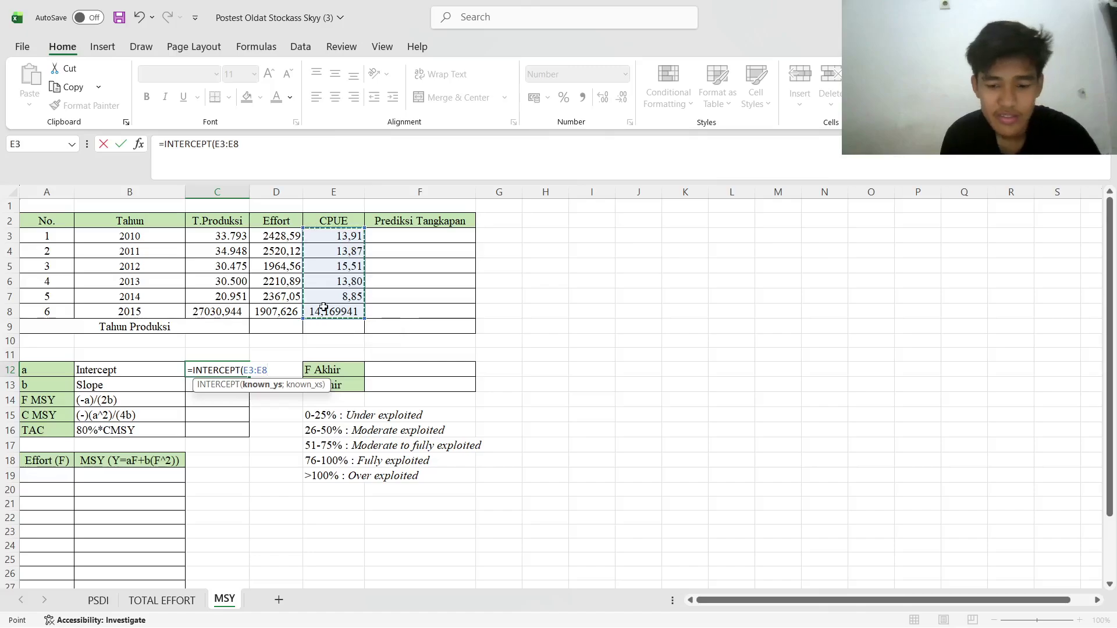
text(;)
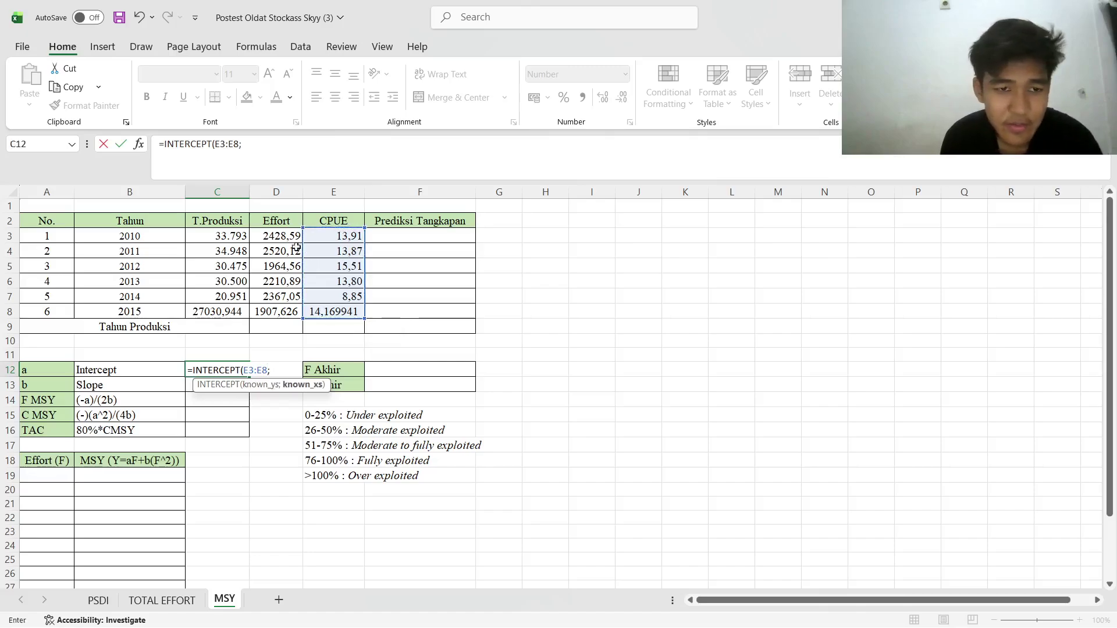
drag(283, 235, 284, 303)
key(Return)
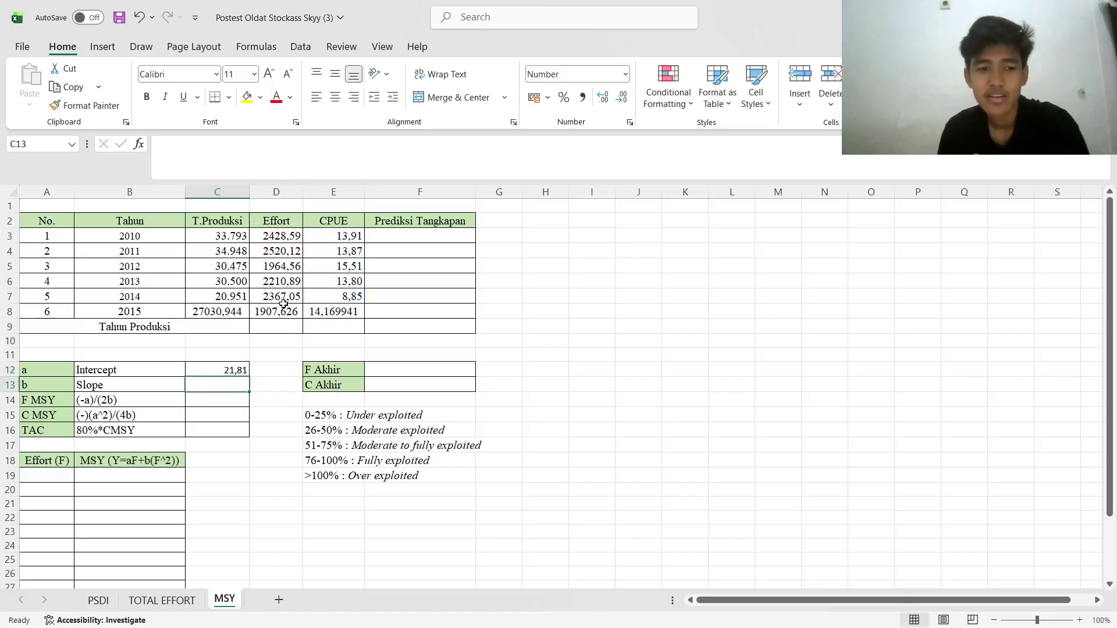
Calculate the slope b in C13 with SLOPE, using CPUE E3:E8 as known y values and Effort D3:D8 as known x values
text(=slope)
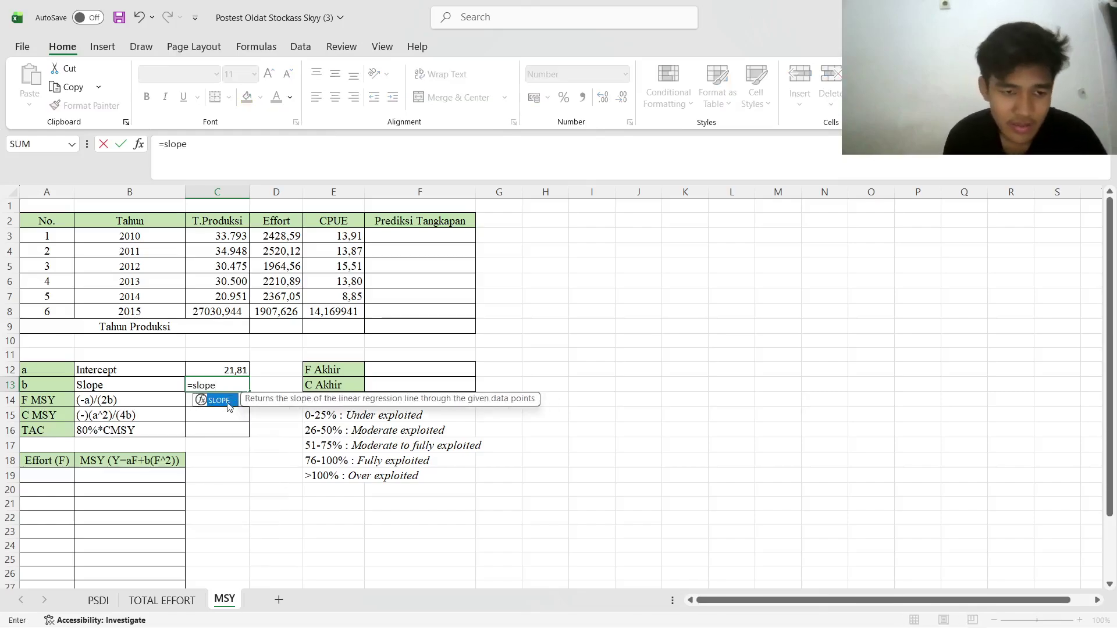
double_click(227, 406)
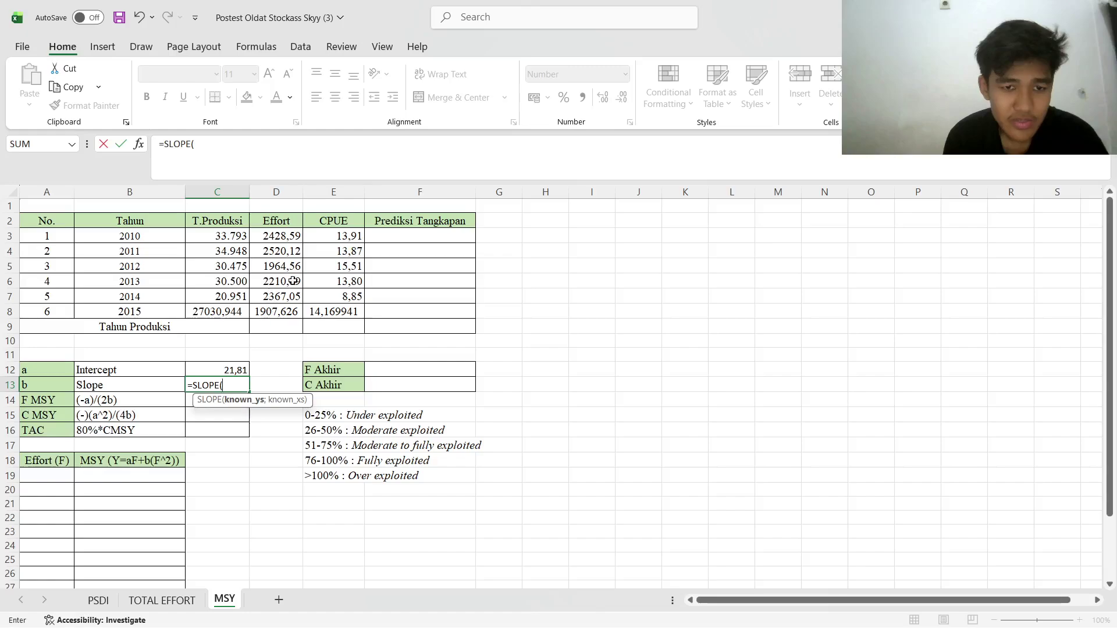
drag(320, 238, 354, 314)
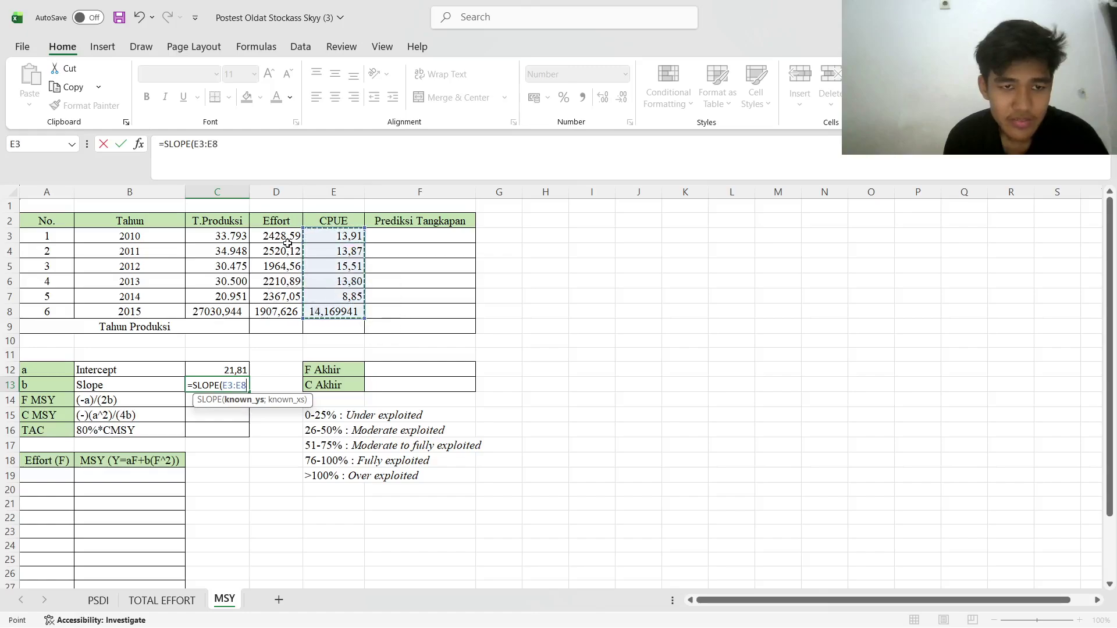
text(;)
drag(287, 241, 291, 307)
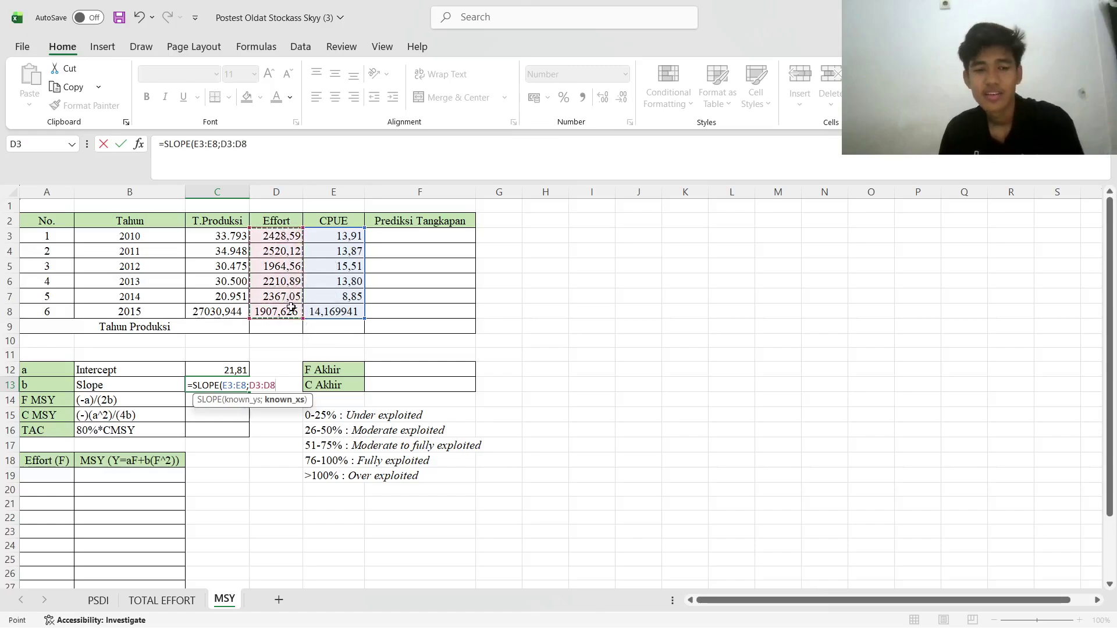
key(Return)
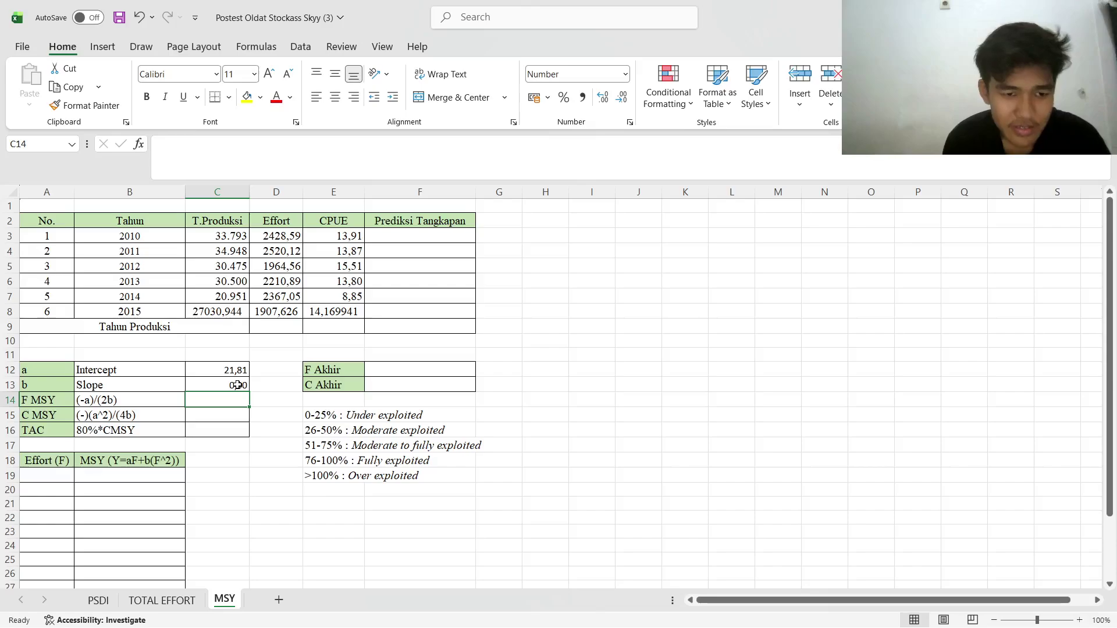
Format the slope value in C13 to show three decimal places
click(237, 385)
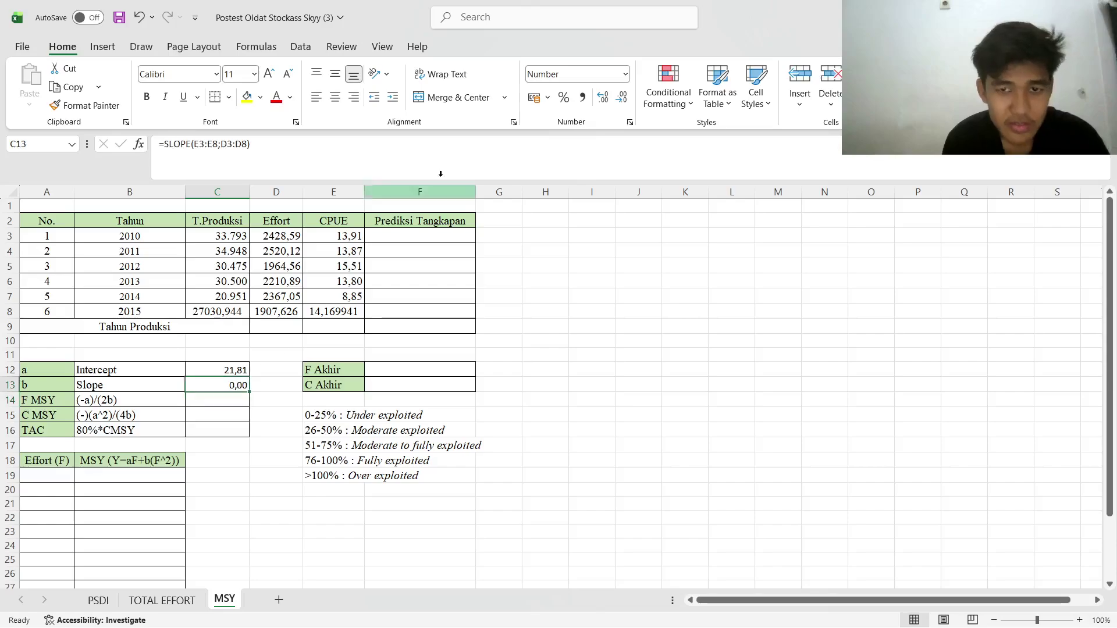
click(602, 99)
click(603, 99)
click(603, 99)
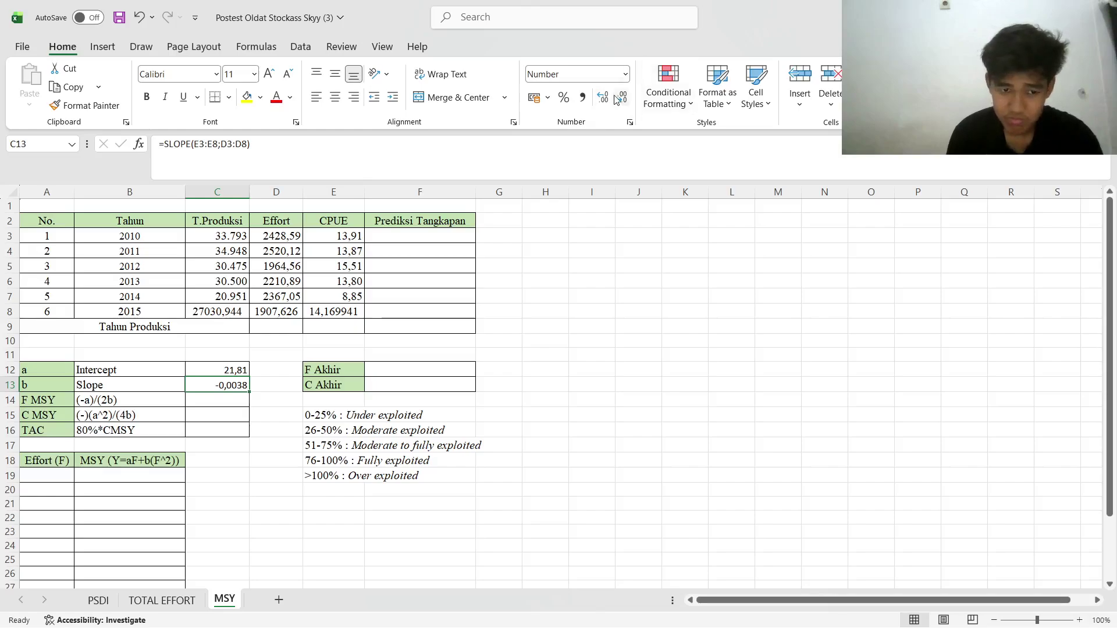
click(622, 97)
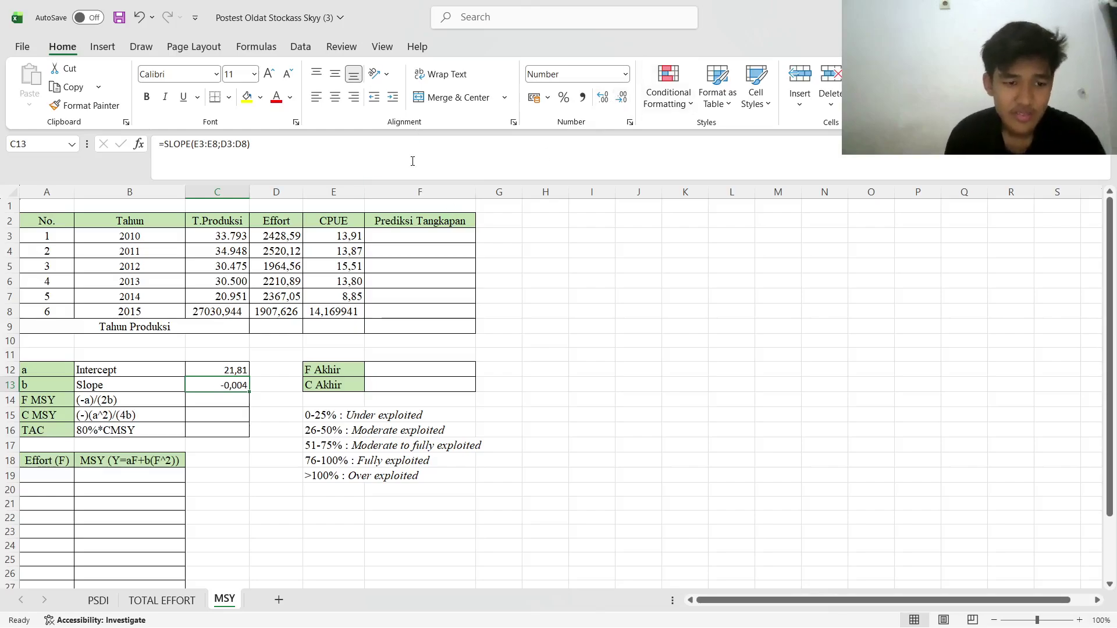
Calculate F MSY in C14 with the formula =-C12/(2*C13)
click(231, 400)
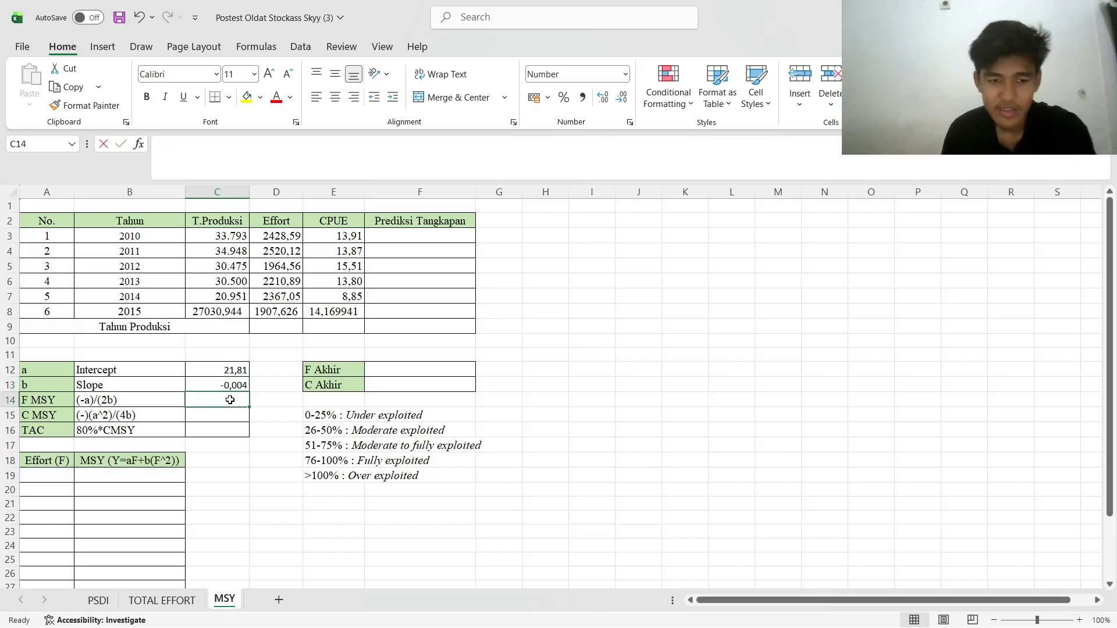
text(=-)
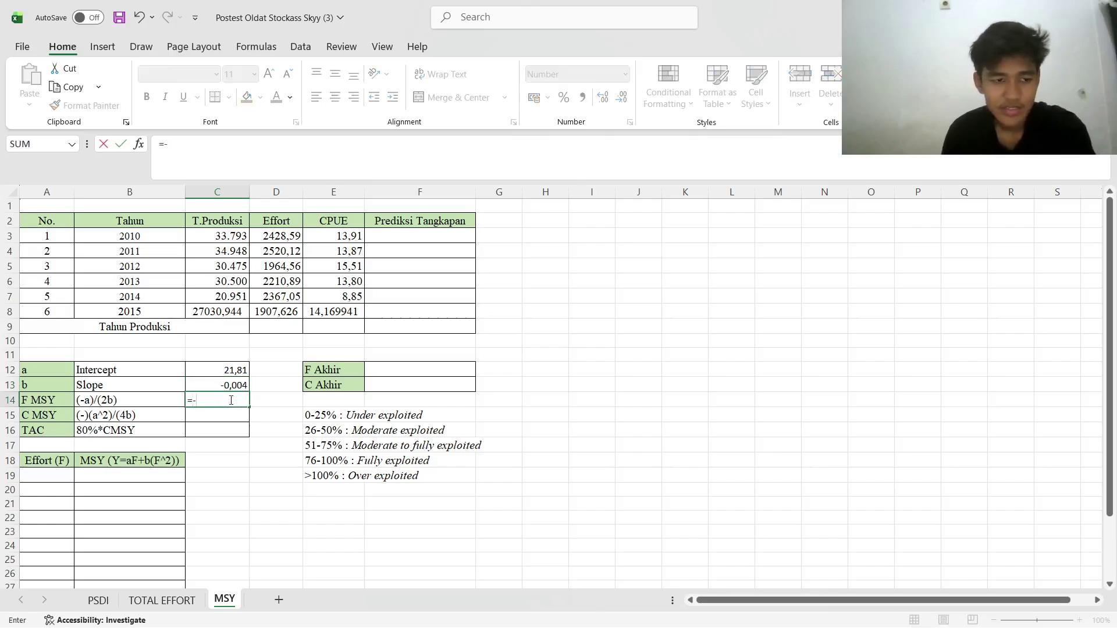
click(238, 368)
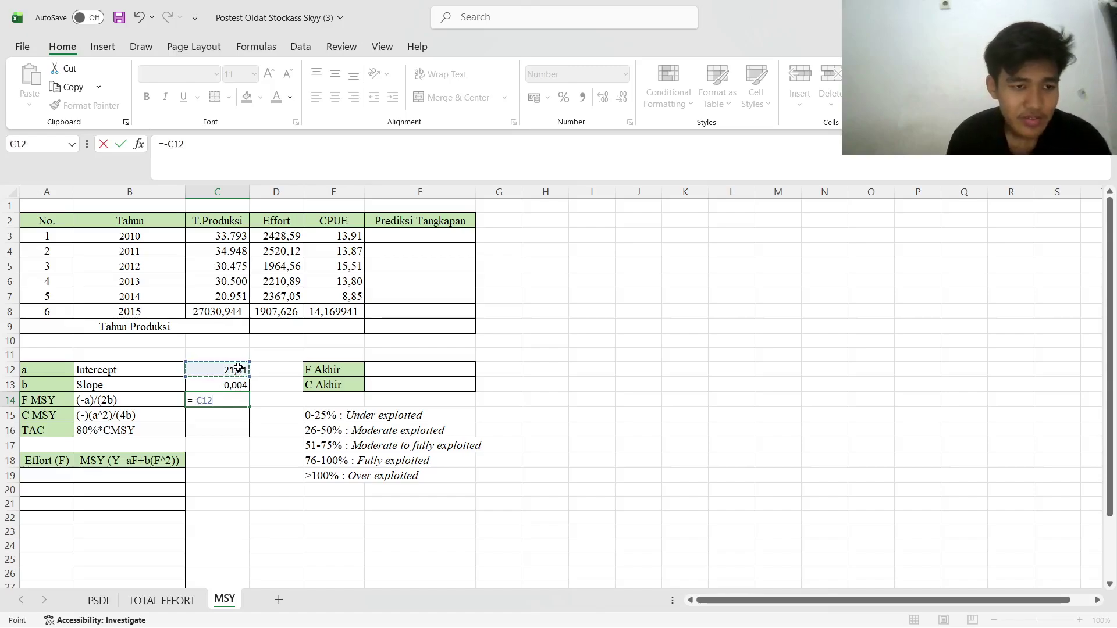
text(/)
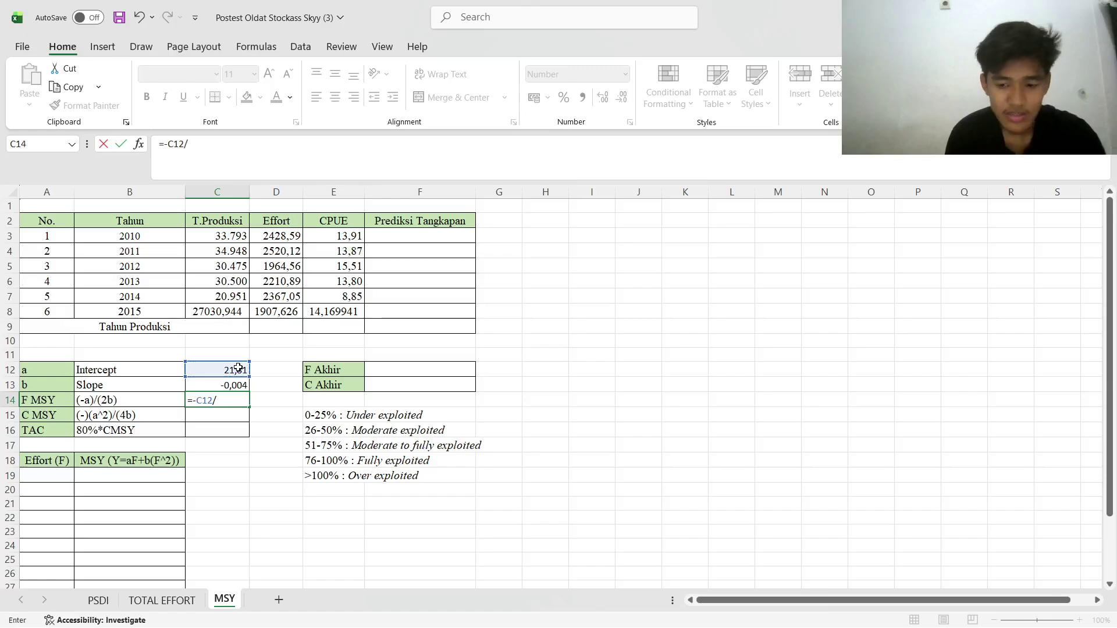
text(()
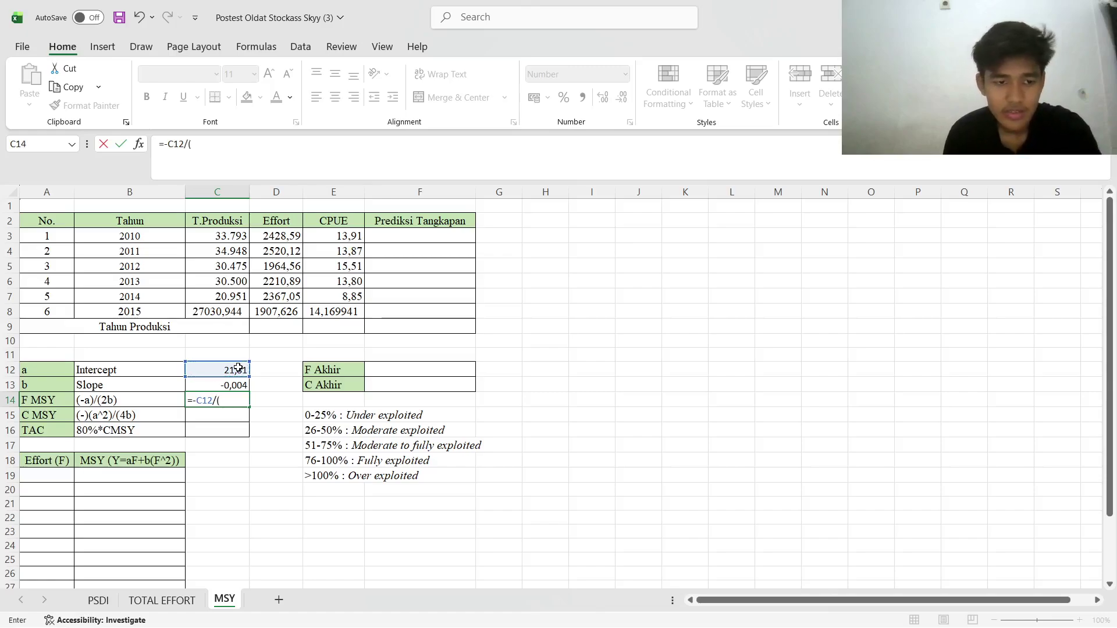
text(2*)
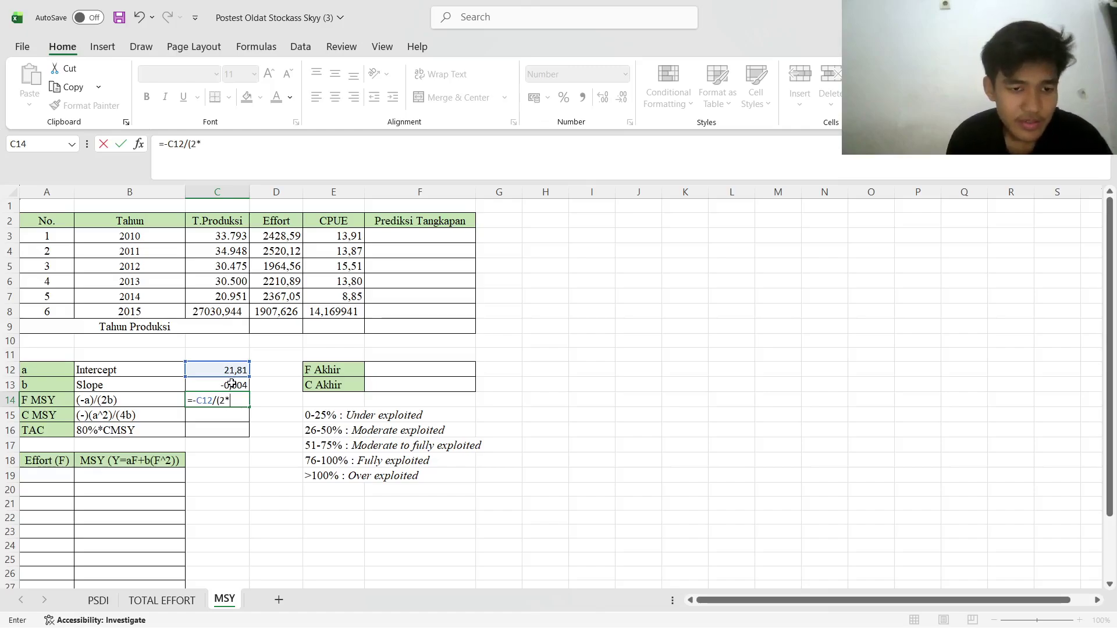
click(232, 384)
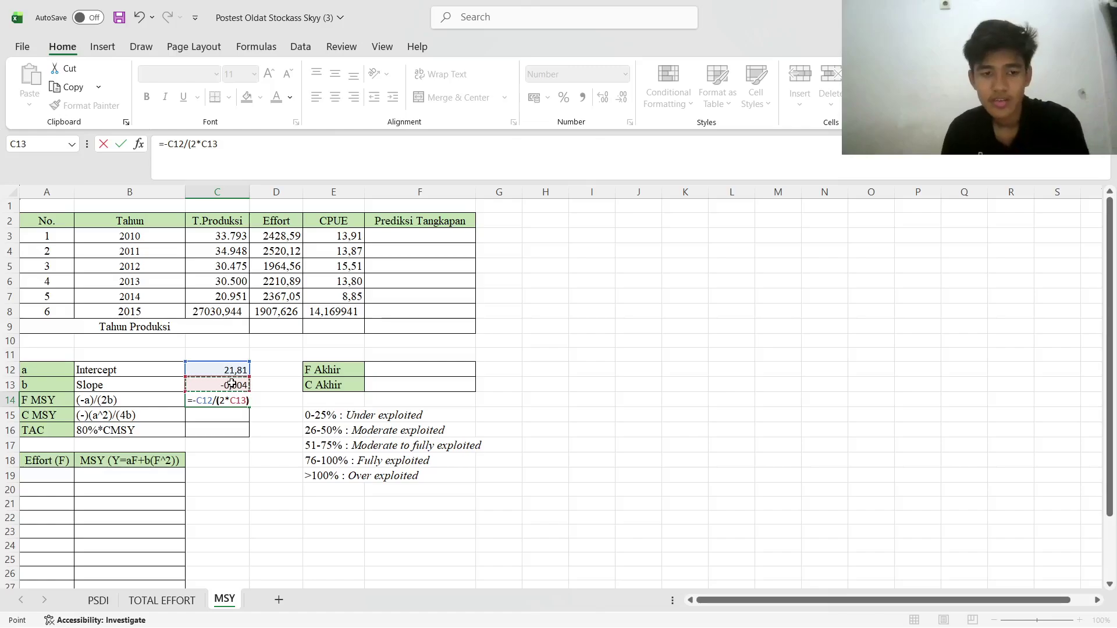
key(Return)
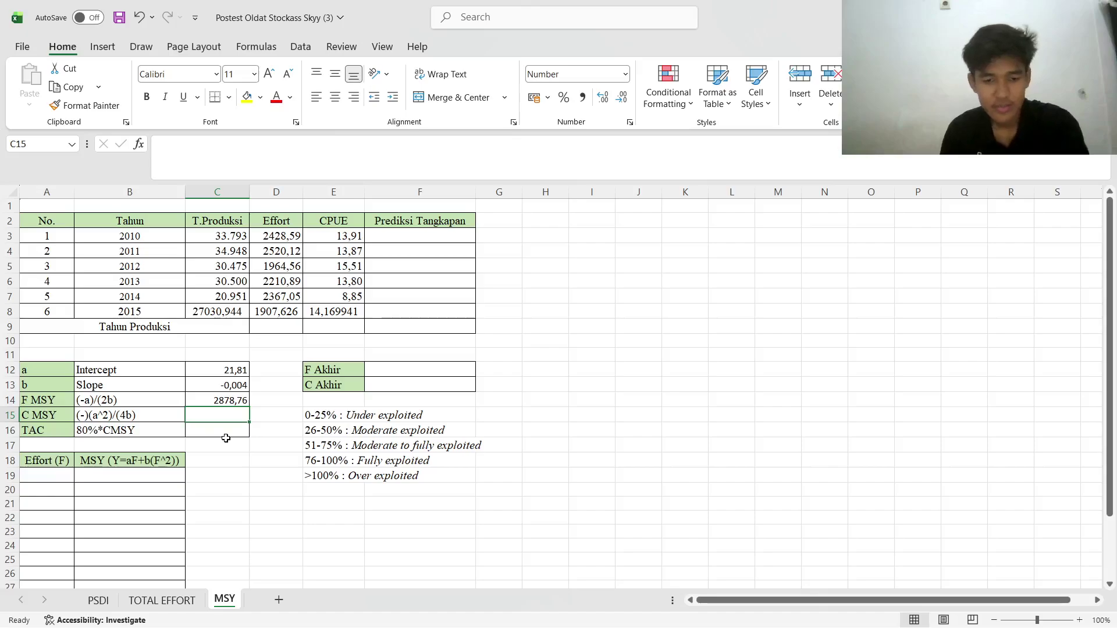
Calculate C MSY in C15 with the formula =-C12^2/(4*C13)
text(=-)
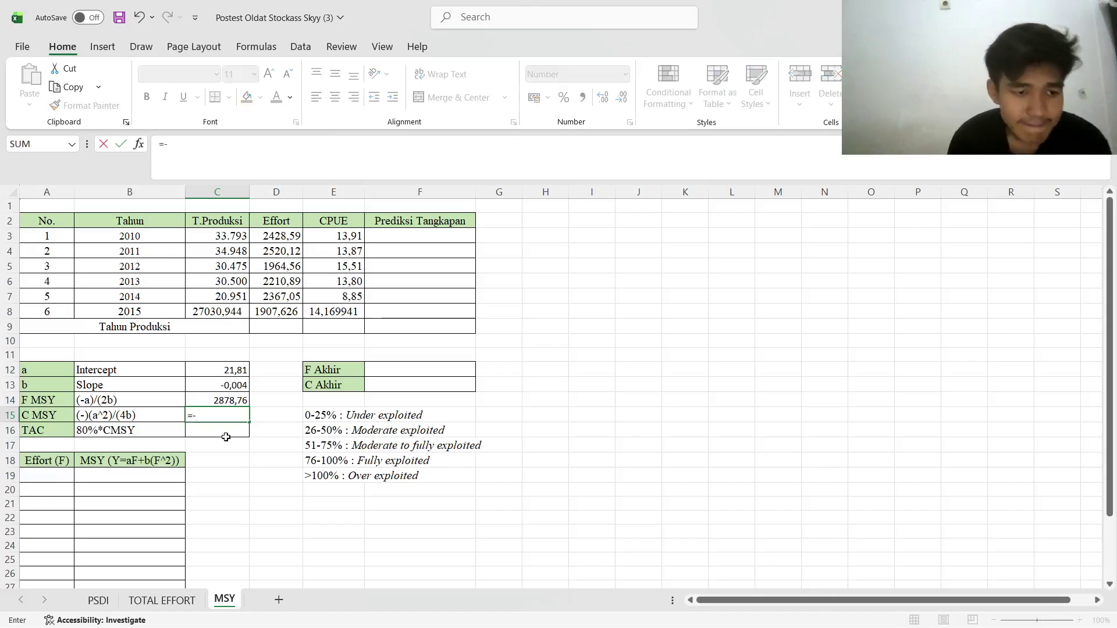
click(222, 373)
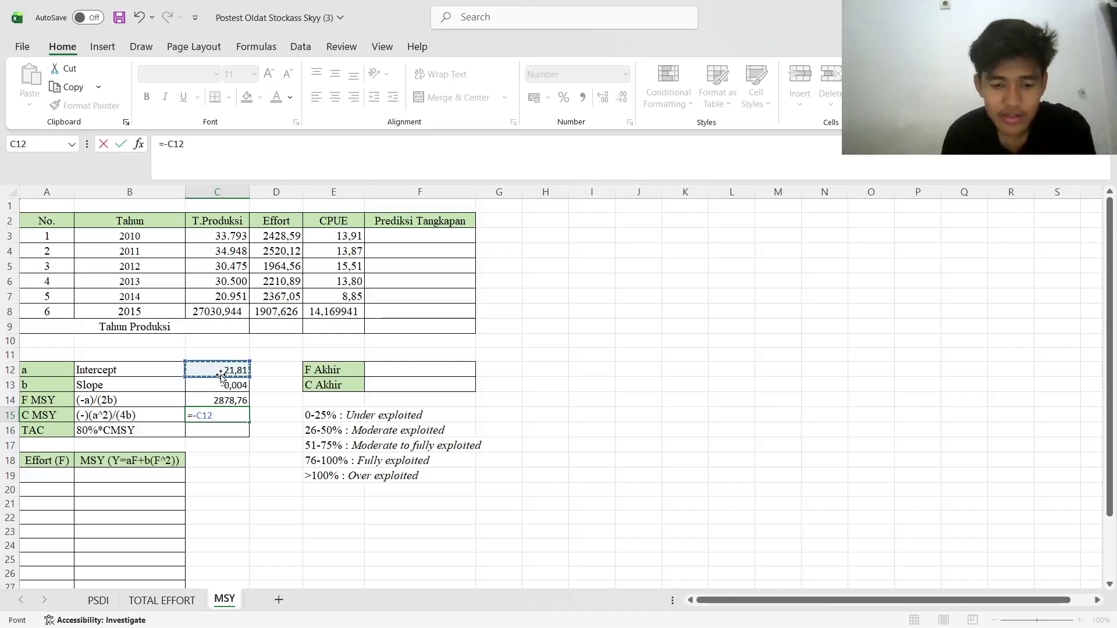
text(^)
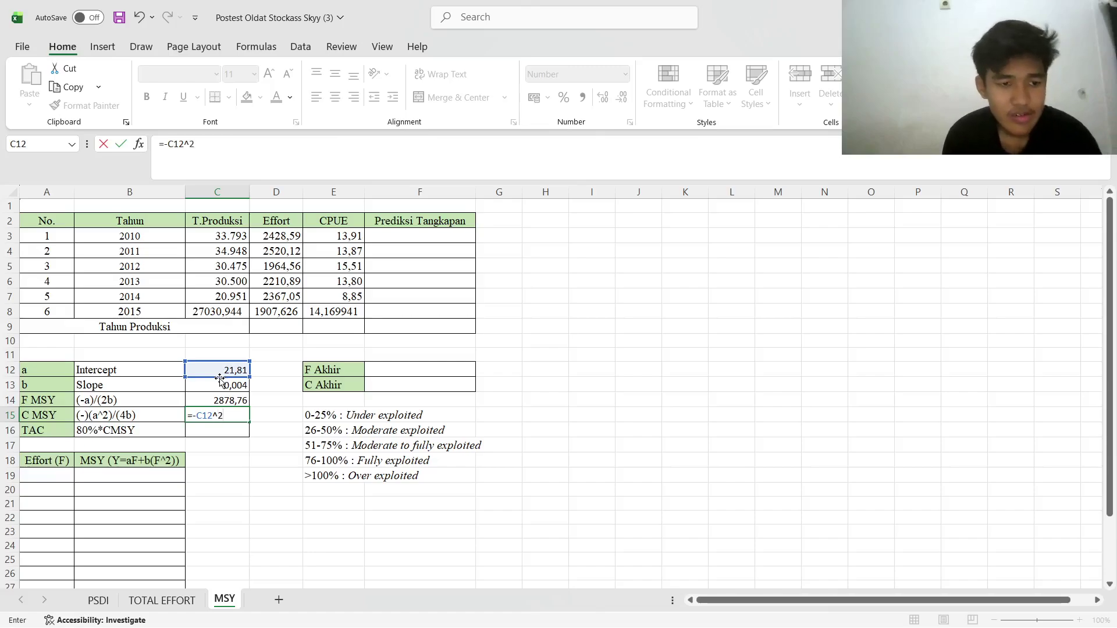
text(2/)
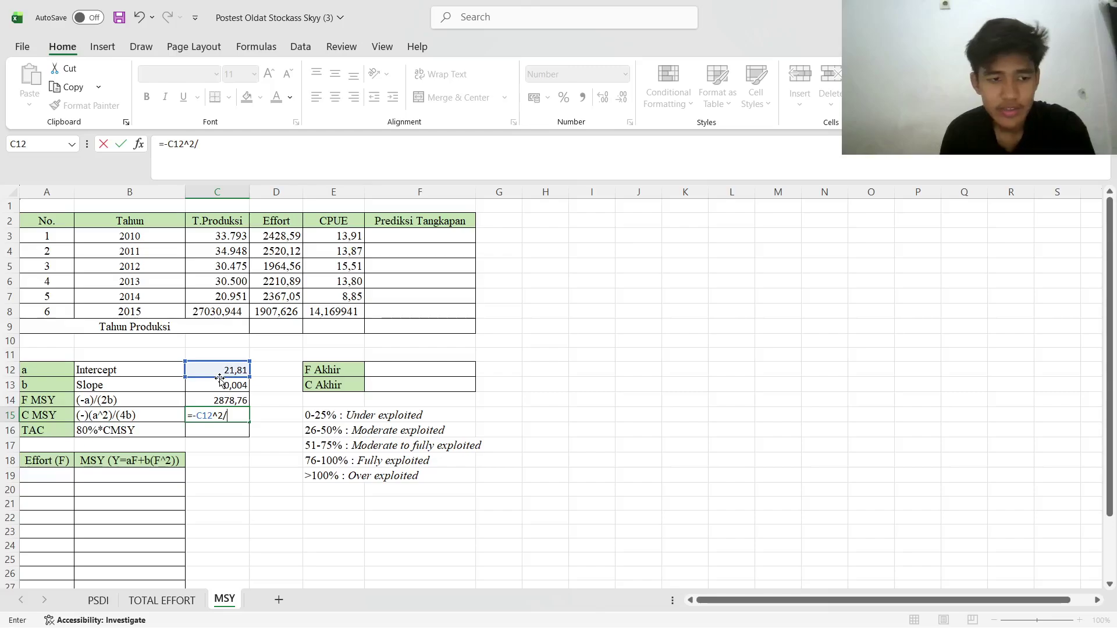
text(()
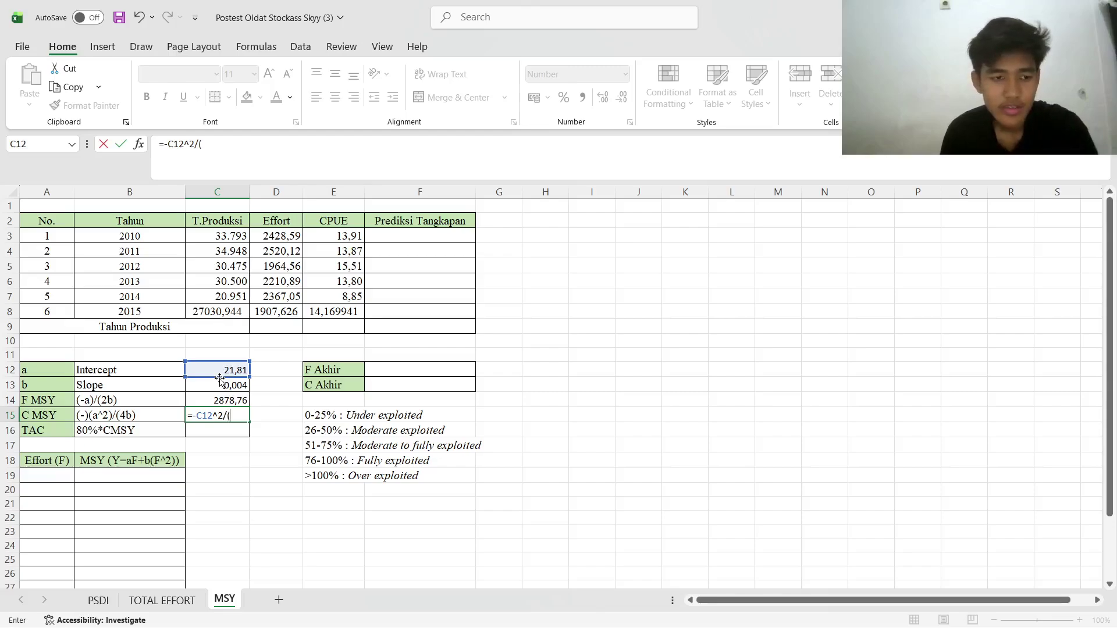
text(4*)
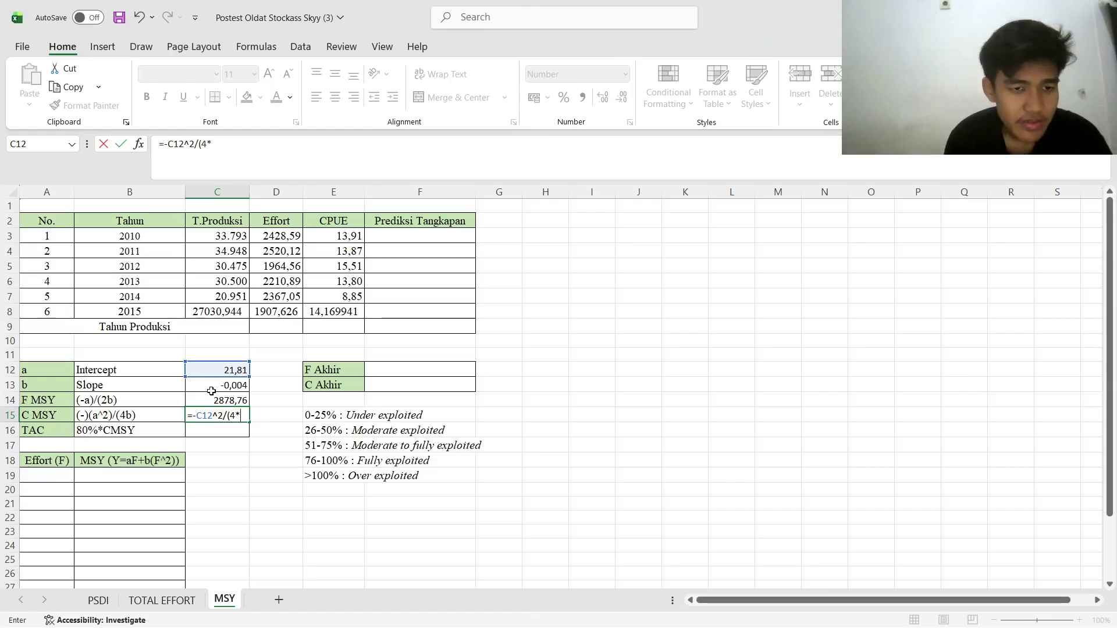
click(211, 387)
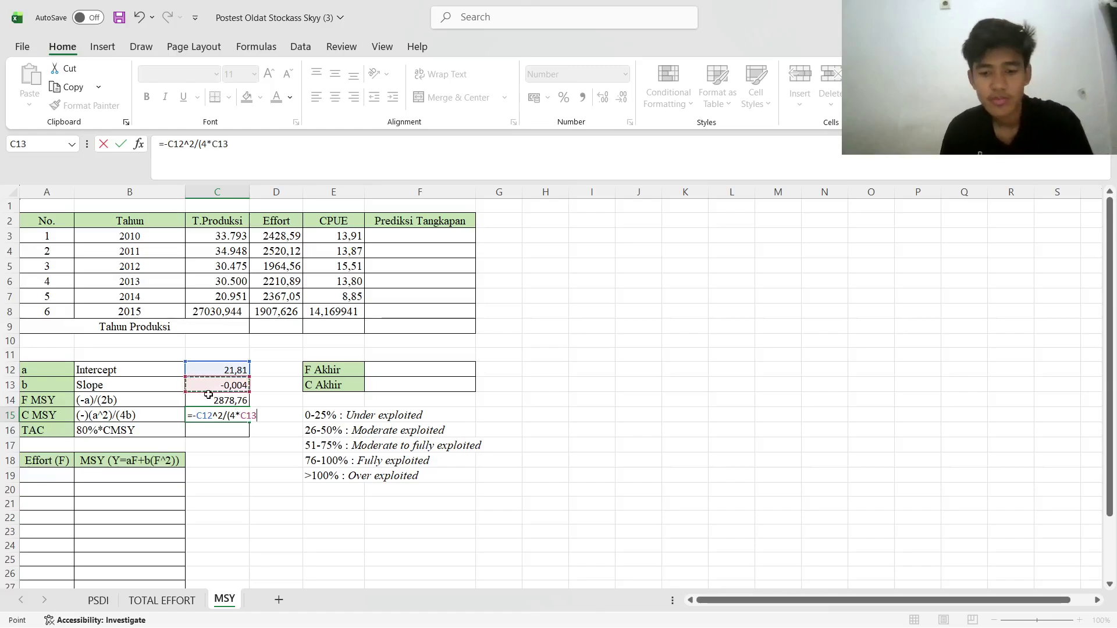
key(Return)
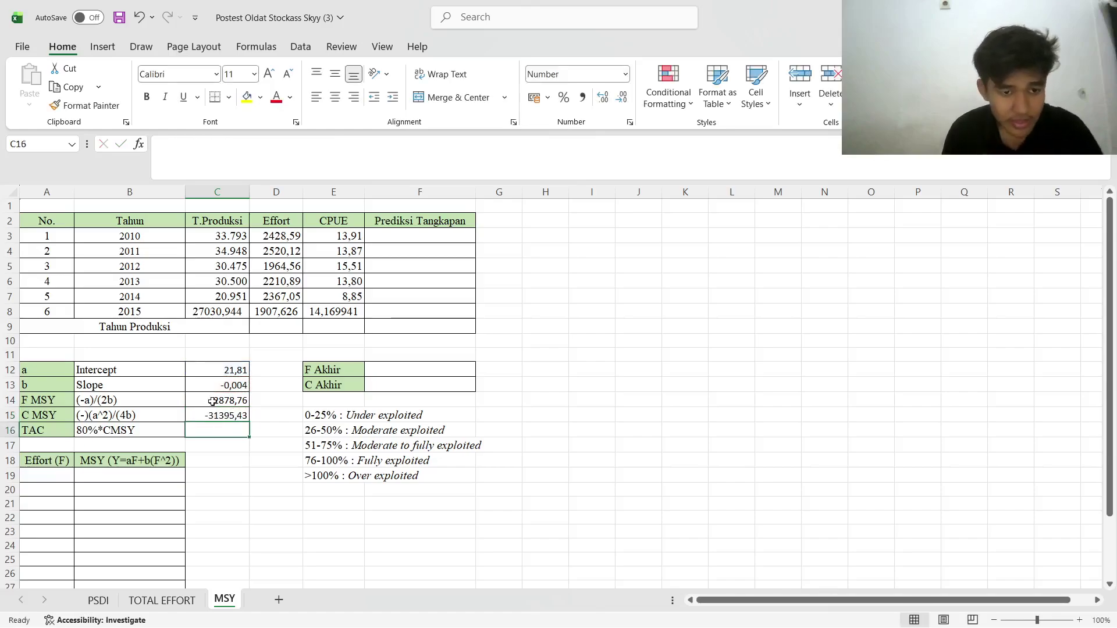
Correct the C MSY formula in C15 to =-(C12^2/(4*C13)) by enclosing the whole quotient in parentheses
click(212, 401)
click(215, 416)
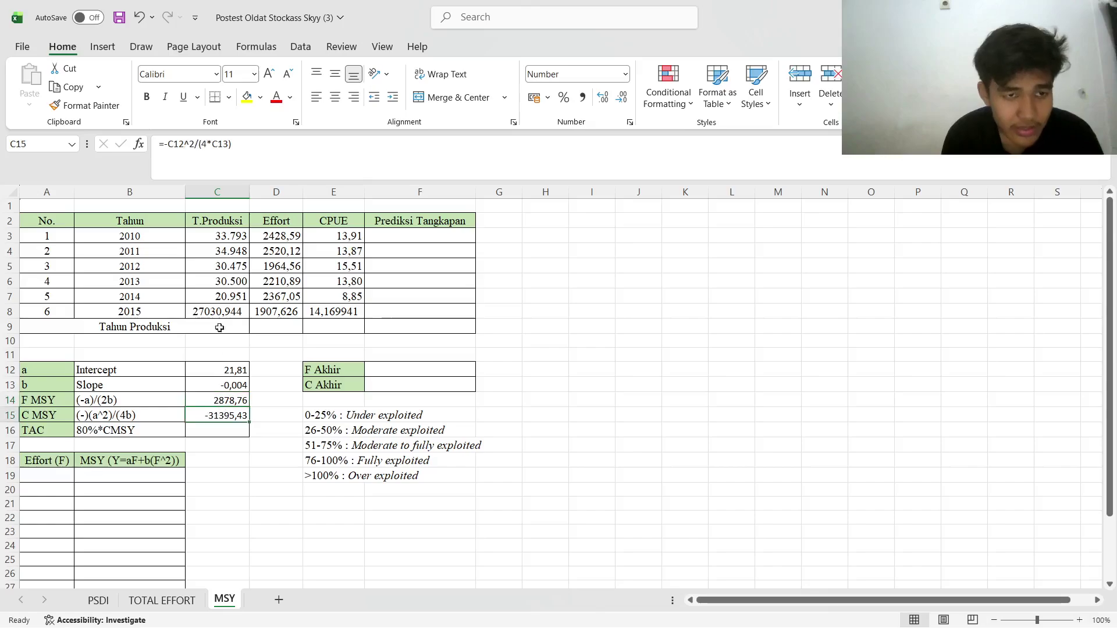
click(175, 144)
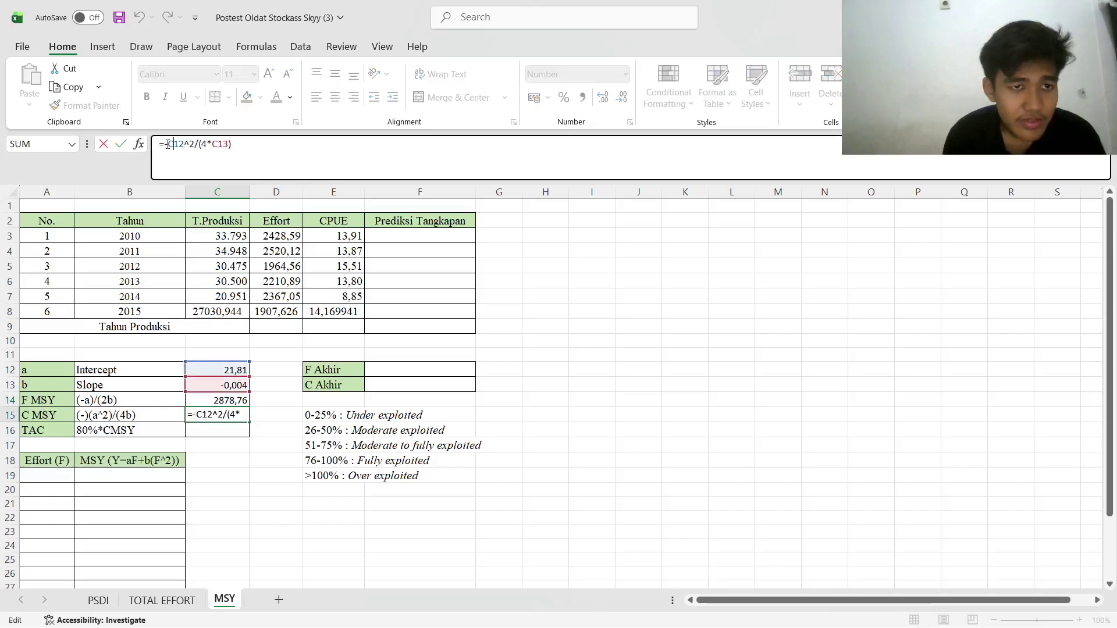
click(166, 145)
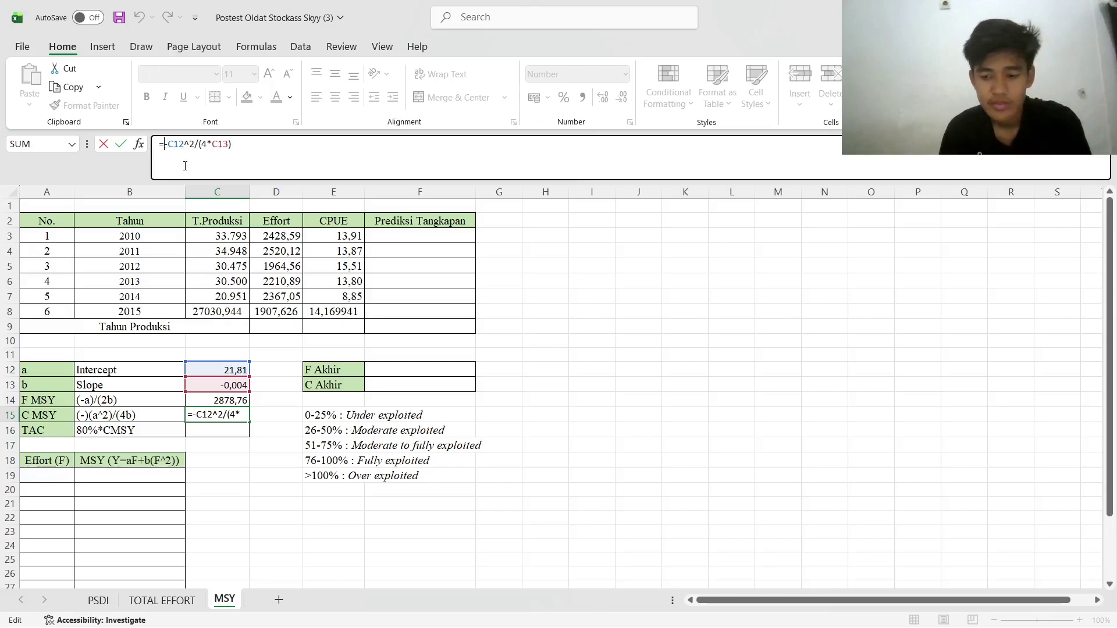
text(()
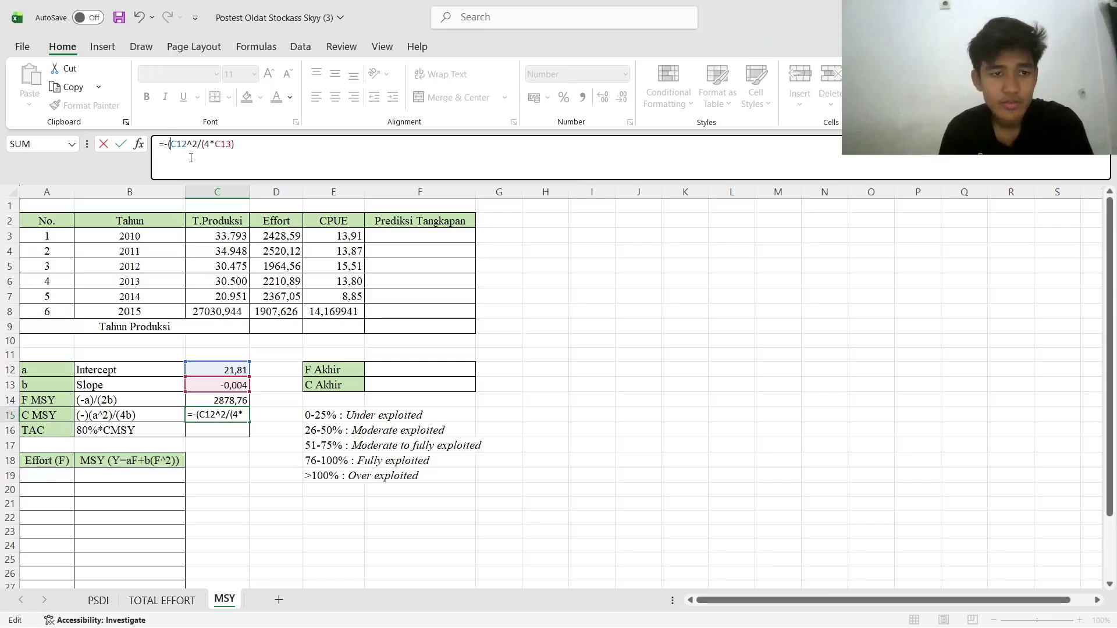
click(238, 148)
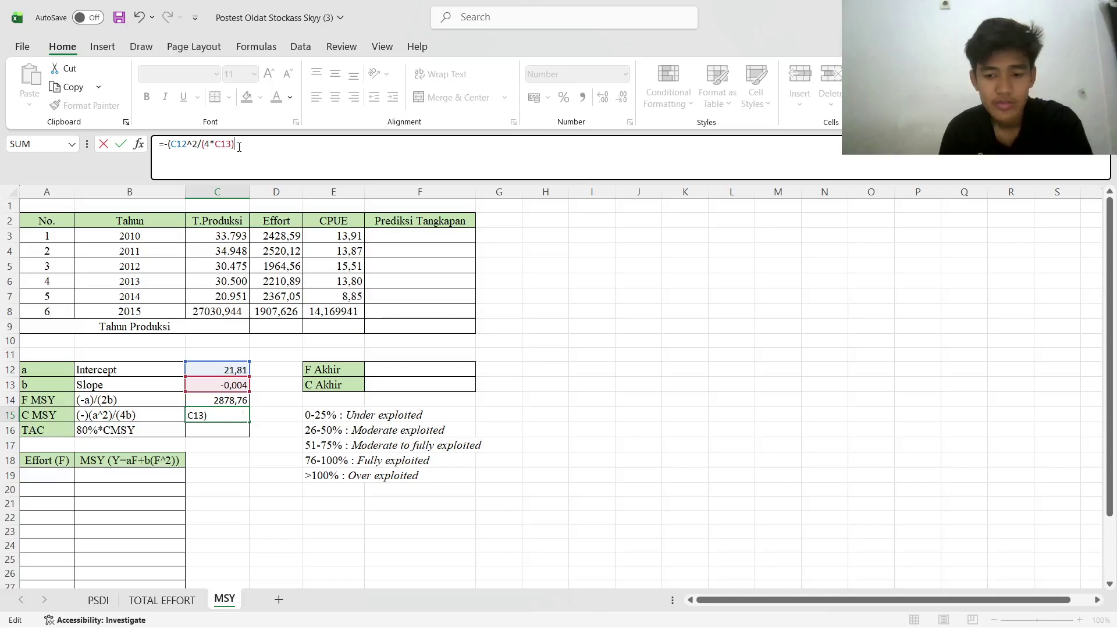
text())
key(Return)
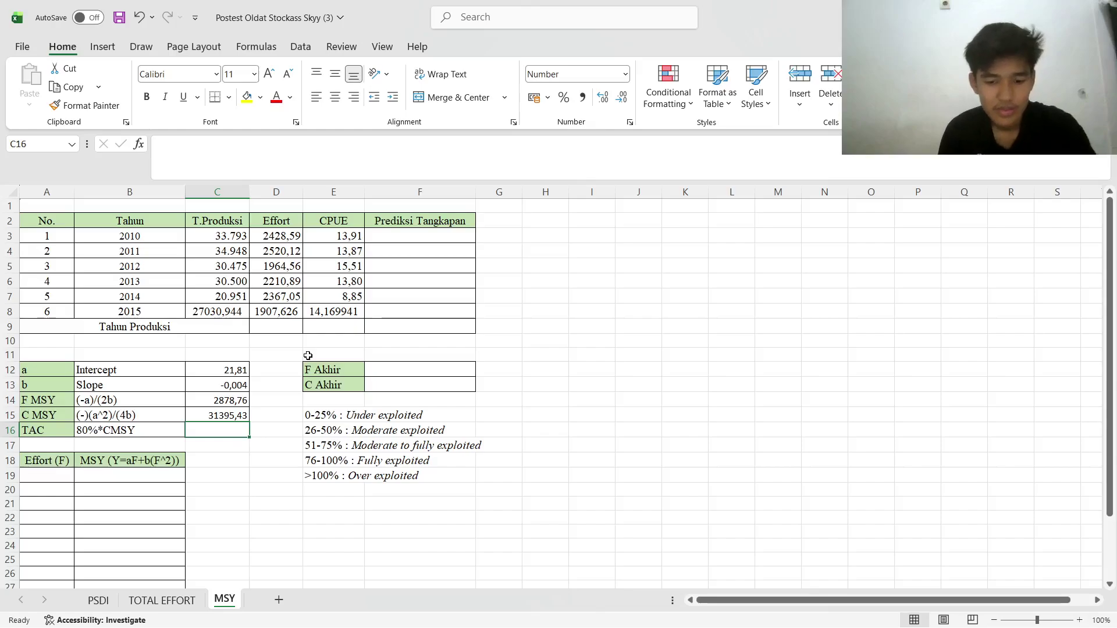
Calculate TAC in C16 with the formula =80%*C15
text(80)
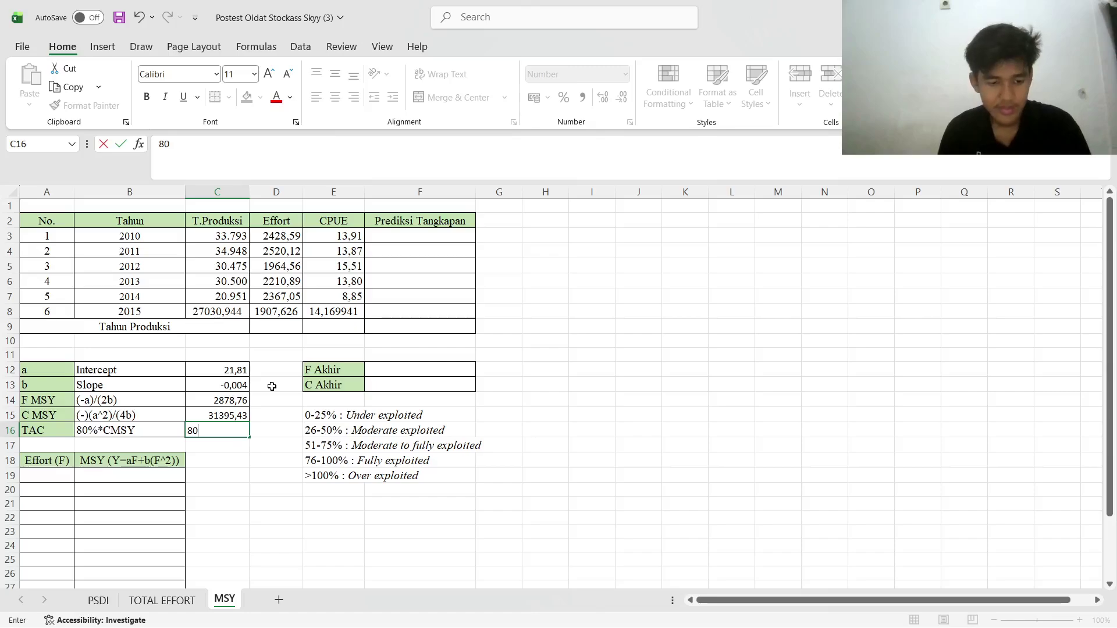
text(%*)
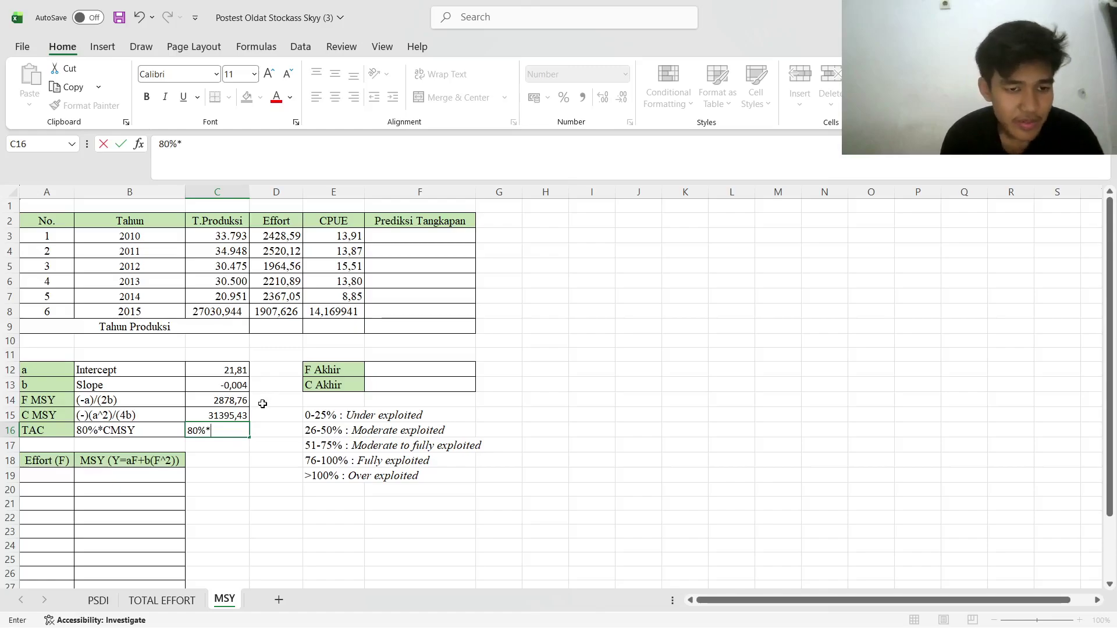
click(236, 417)
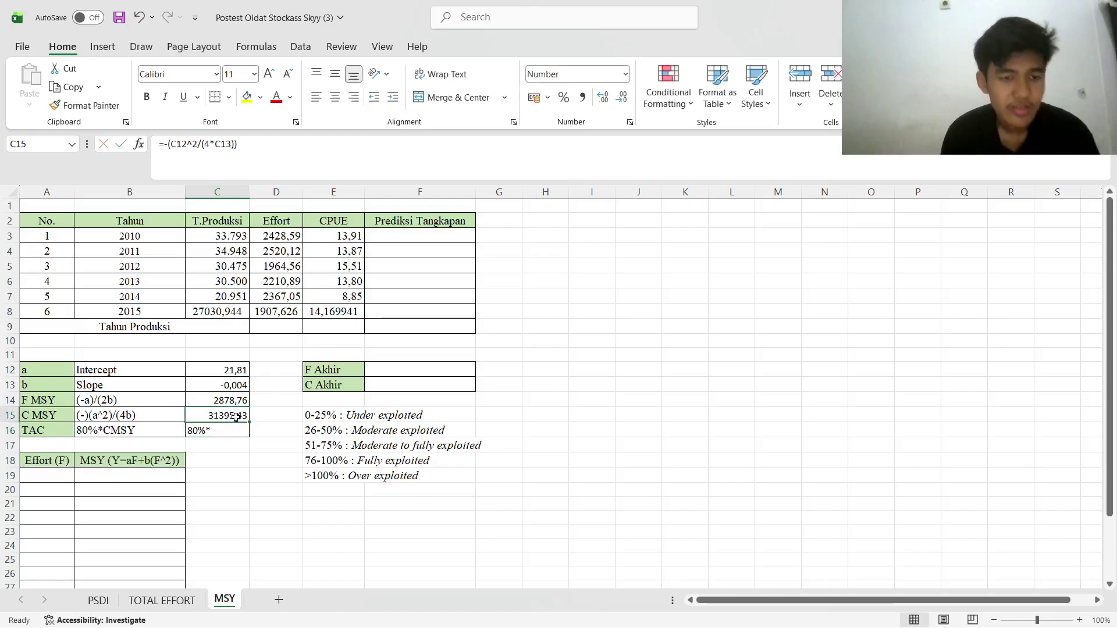
click(205, 430)
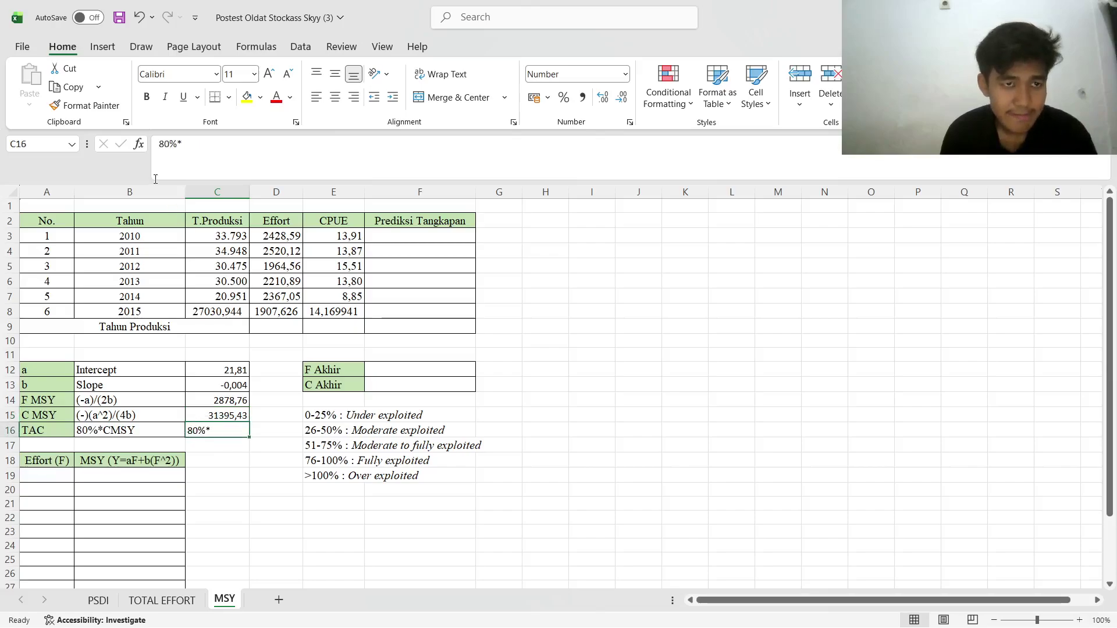
click(162, 145)
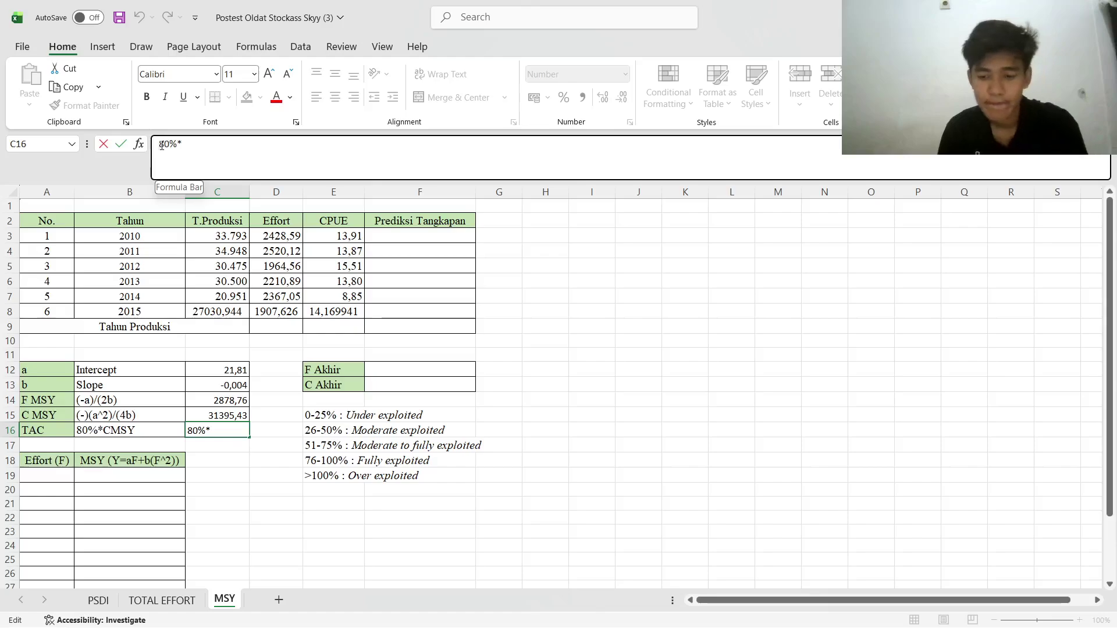
text(=)
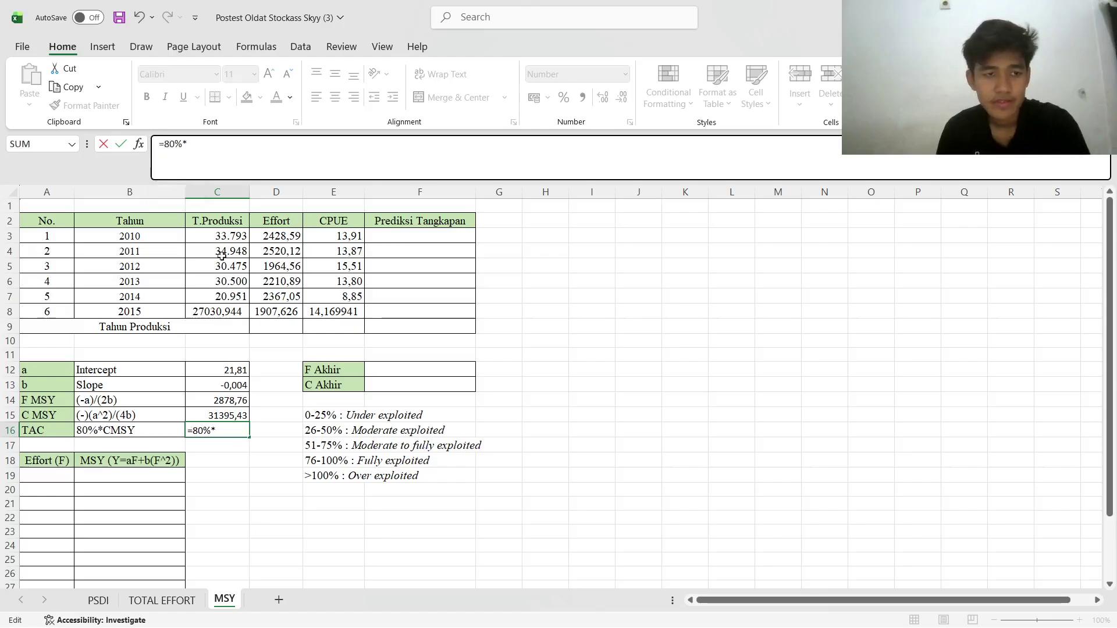
click(213, 419)
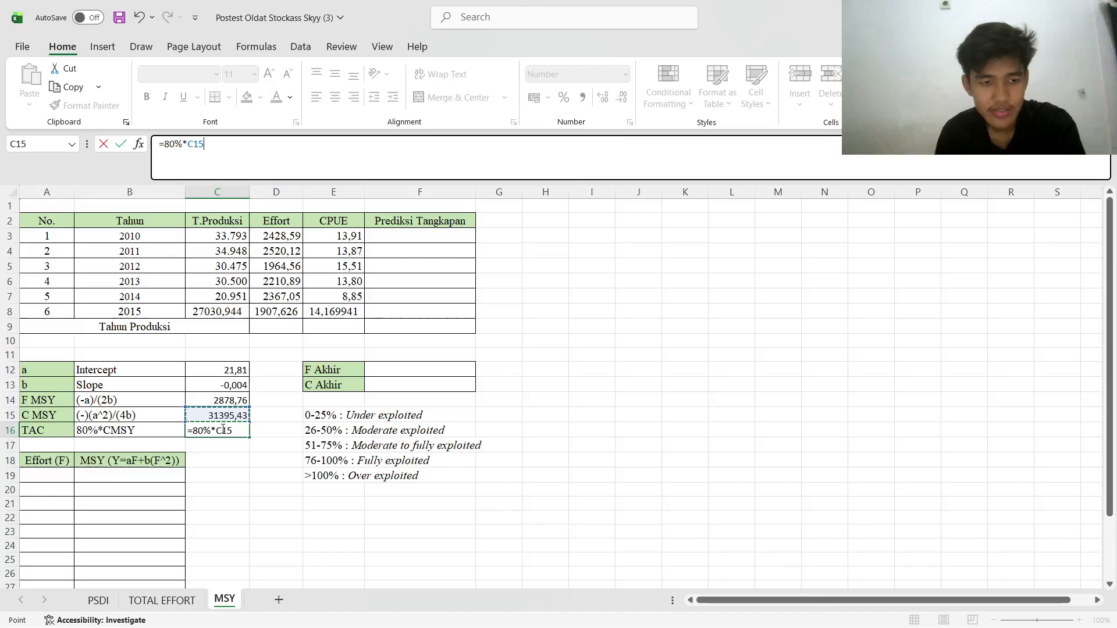
key(Return)
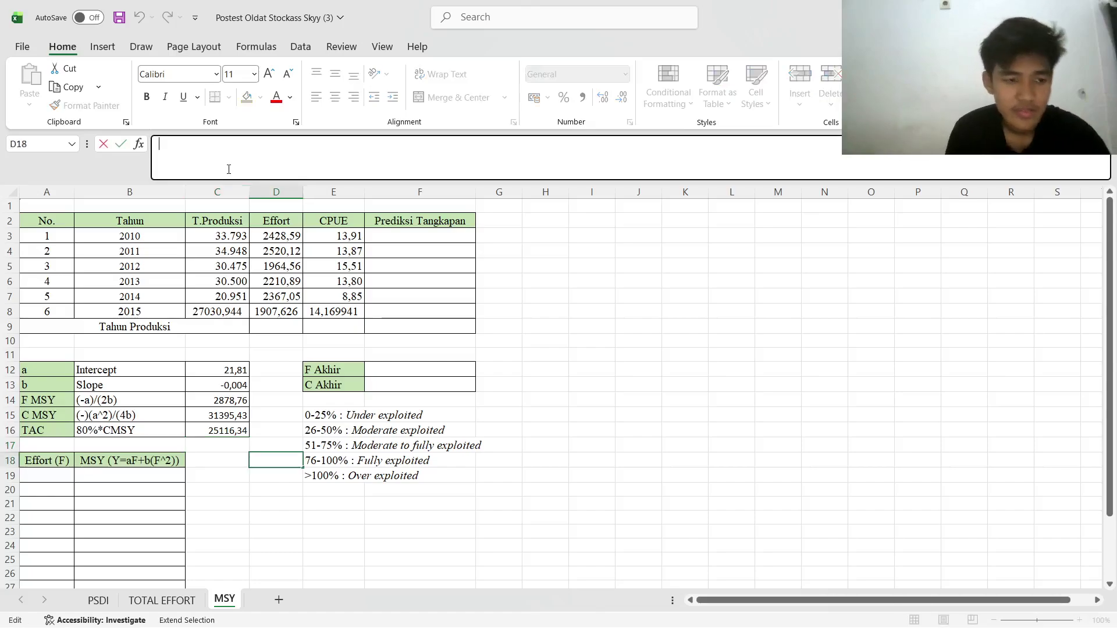
Enter 0 as the first Effort (F) value in A19
click(48, 475)
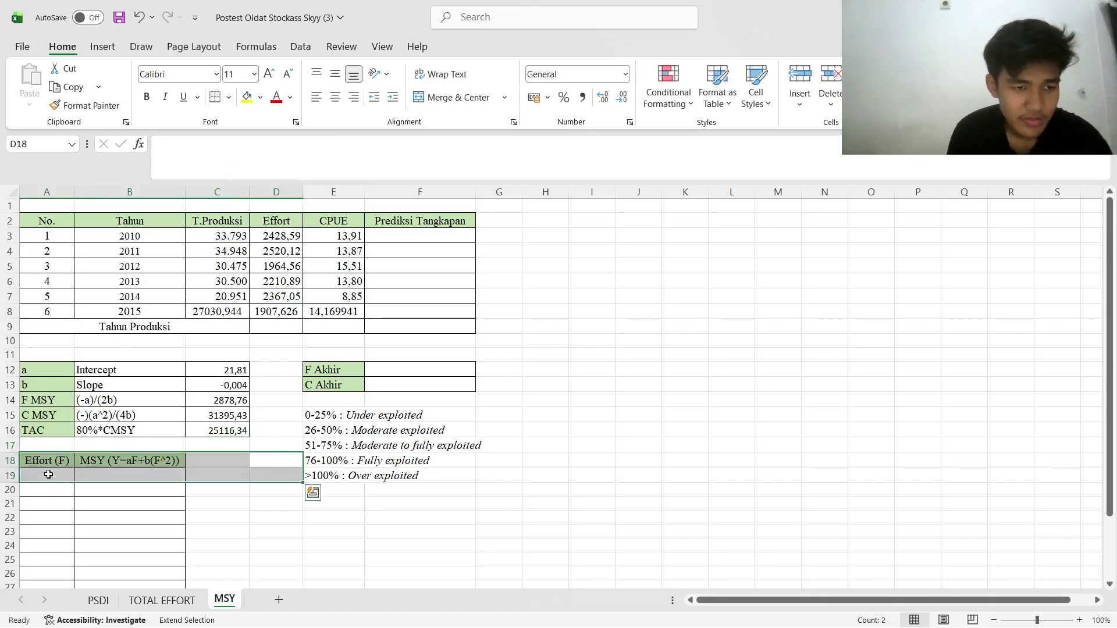
click(227, 445)
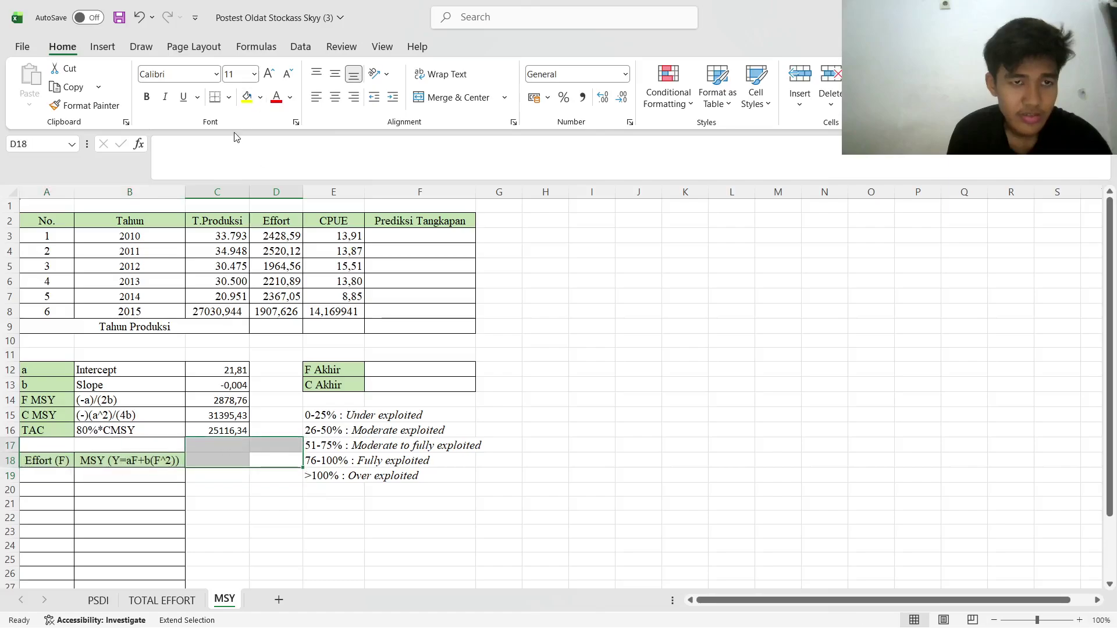
click(232, 148)
click(57, 475)
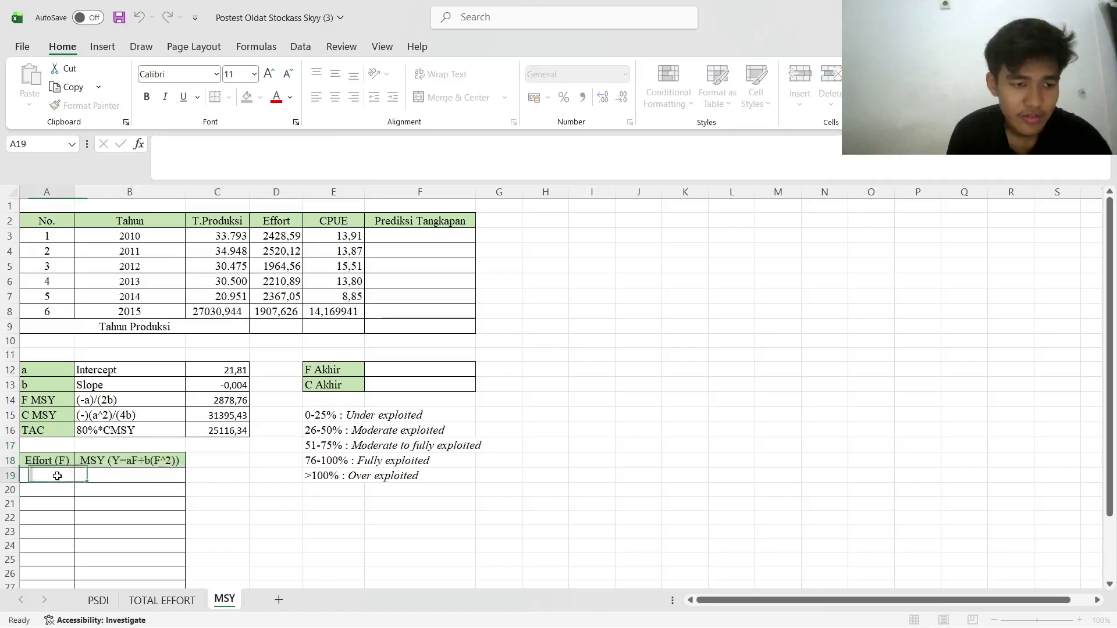
text(0)
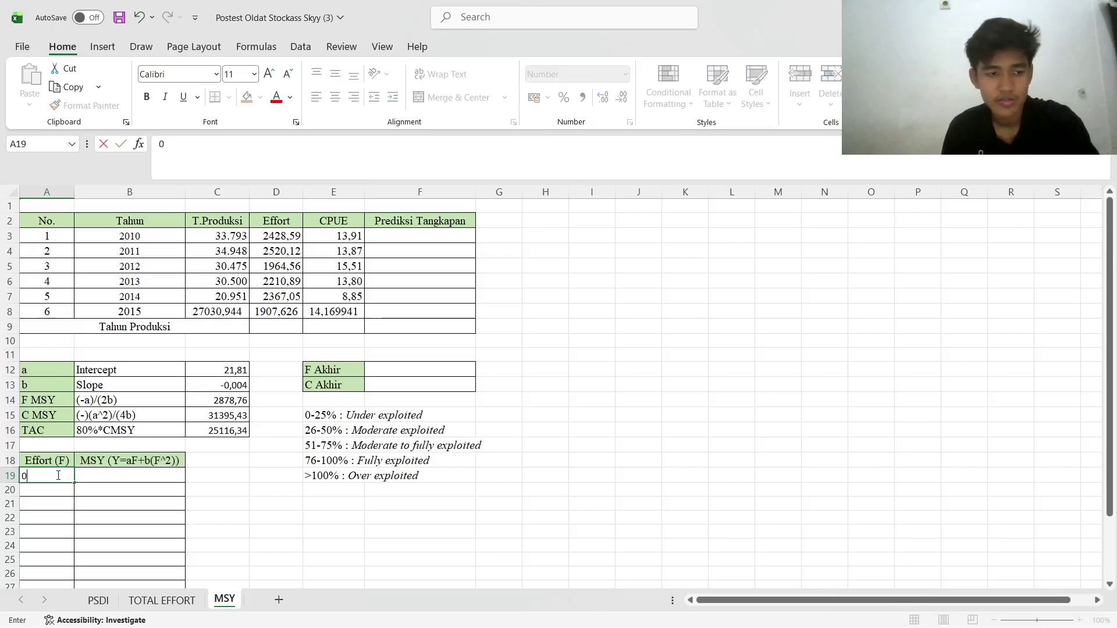
Write the MSY formula =(C12*A19+C13*(A19^2)) in B19, using the intercept, slope and effort cells
click(87, 477)
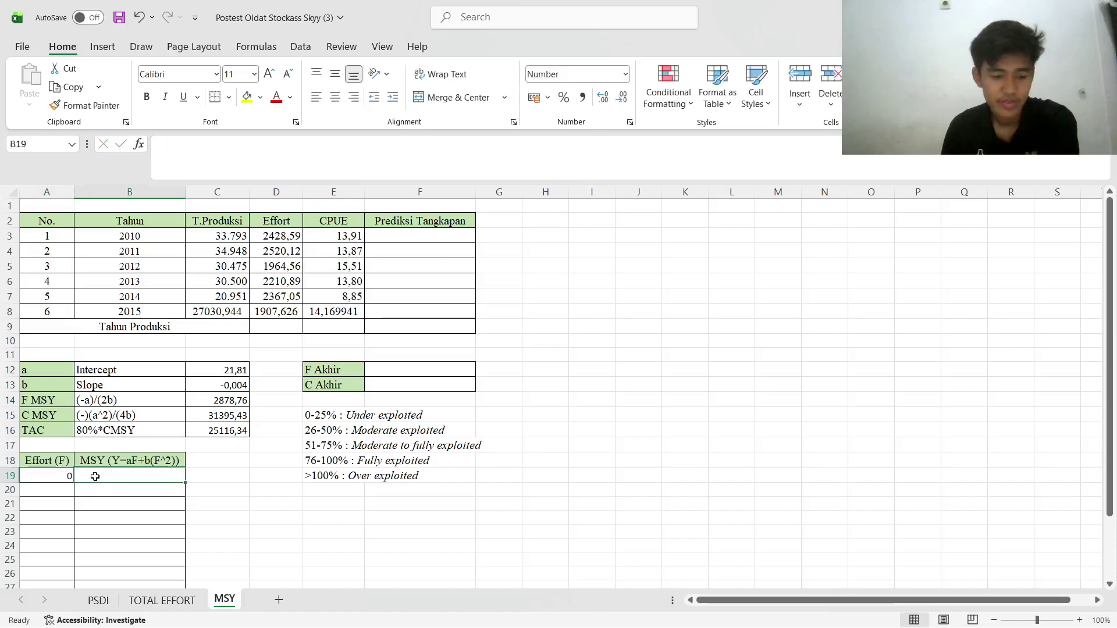
text(=)
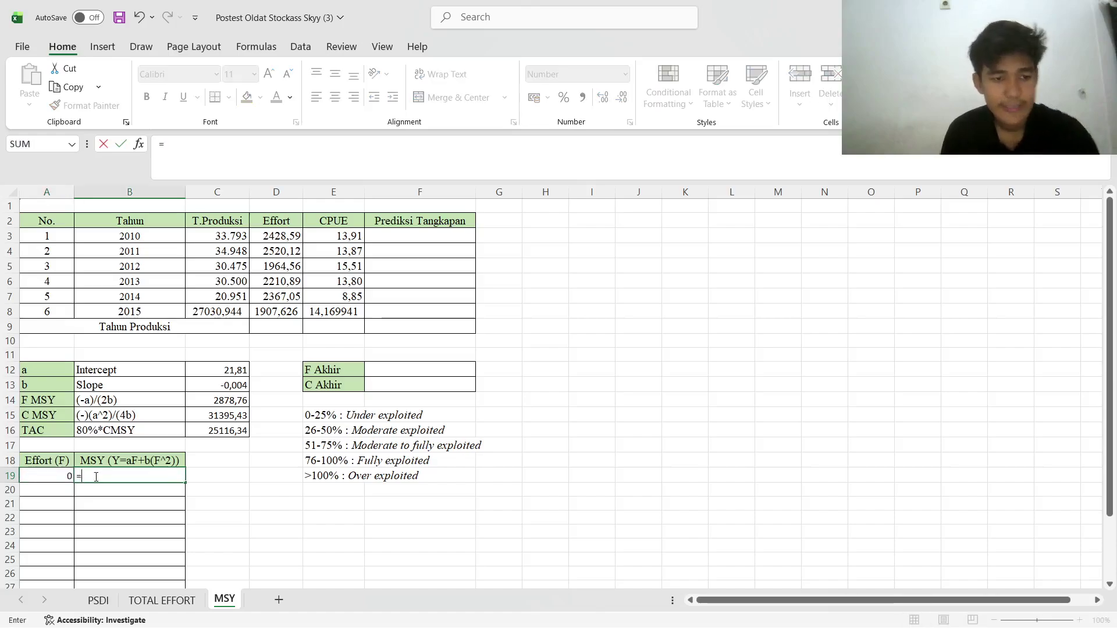
click(213, 372)
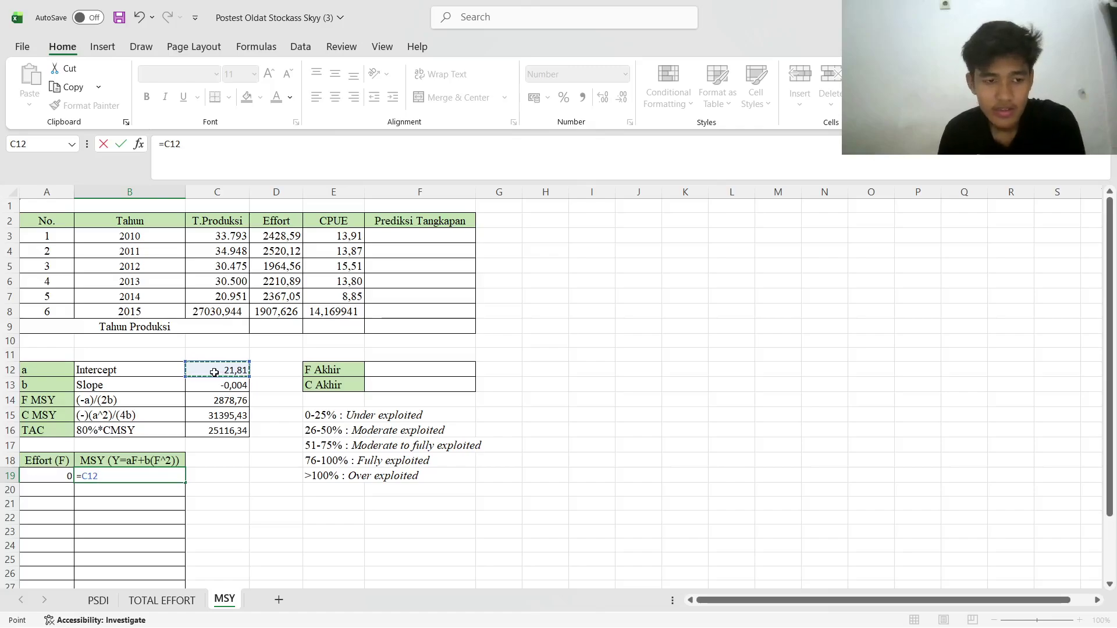
text(*)
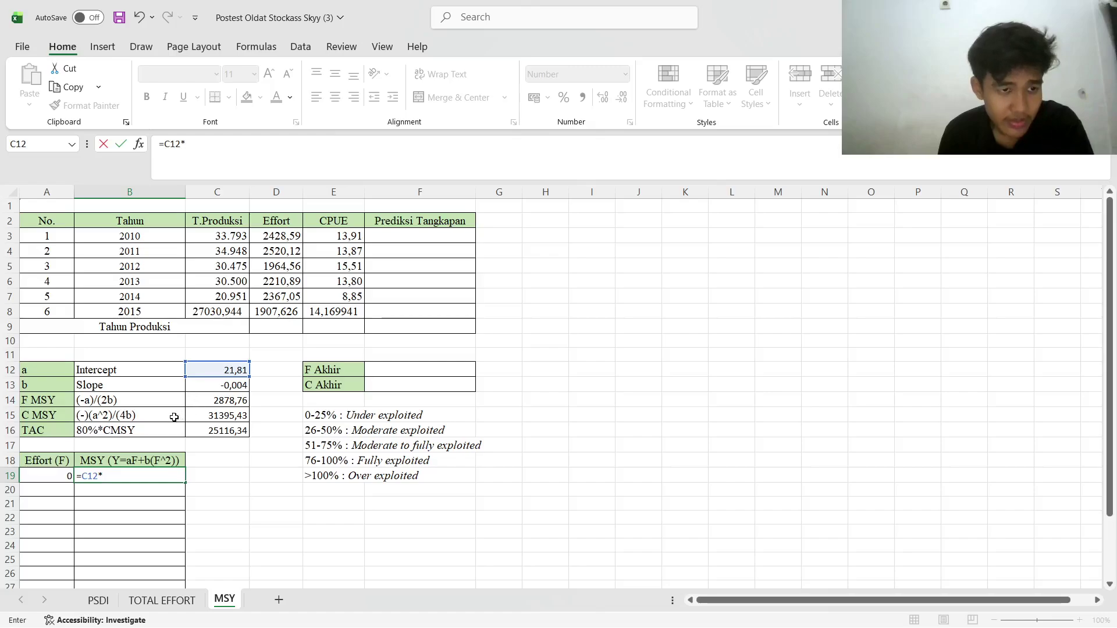
click(201, 150)
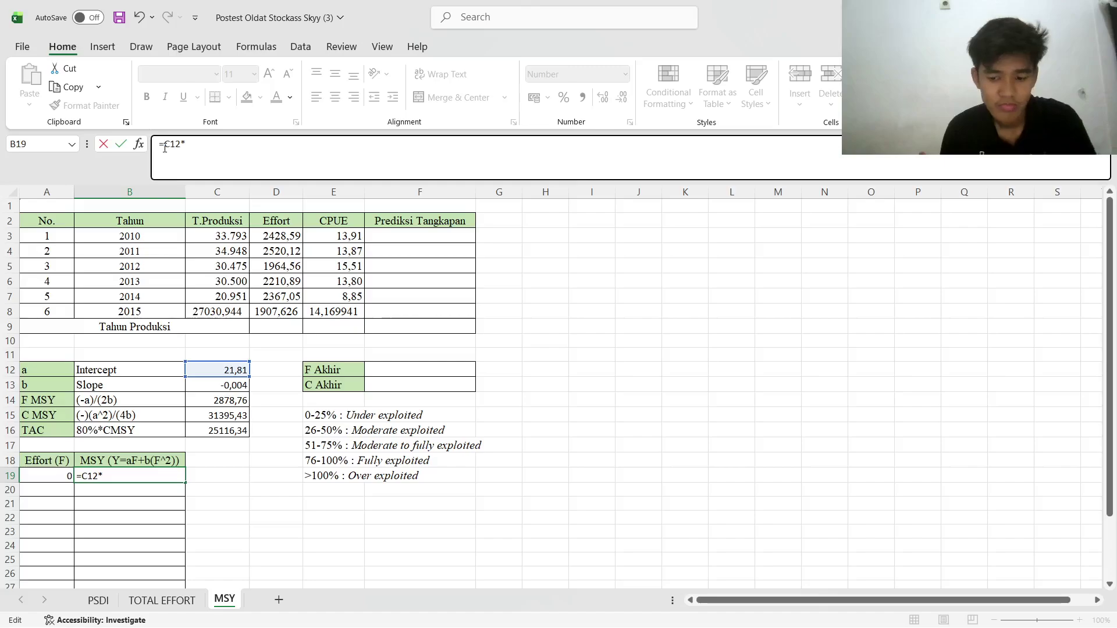
click(165, 148)
text(()
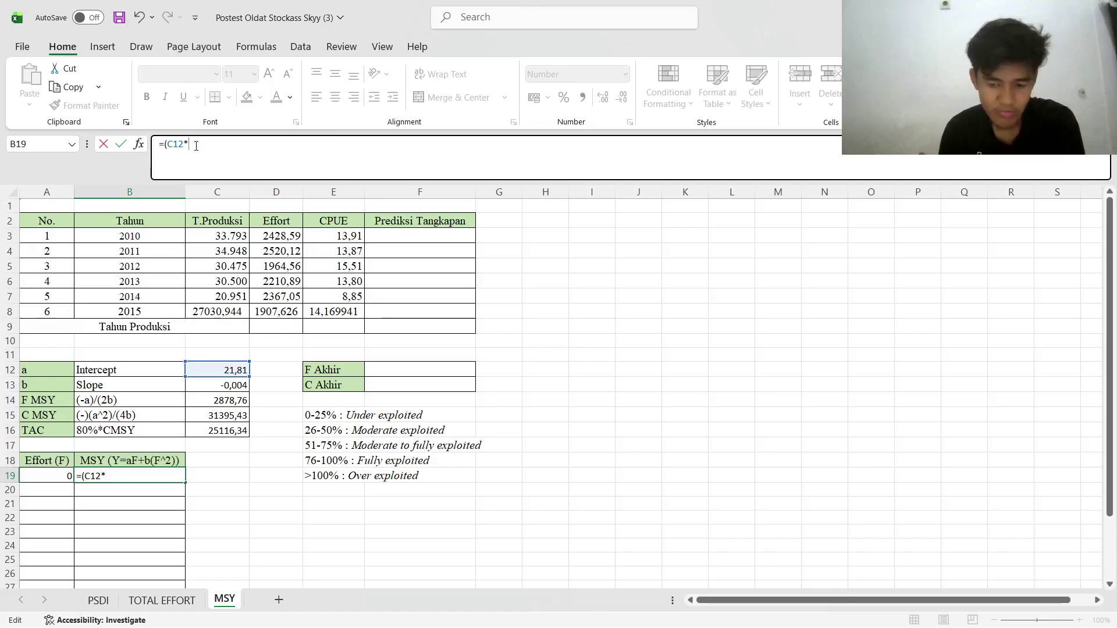
click(56, 474)
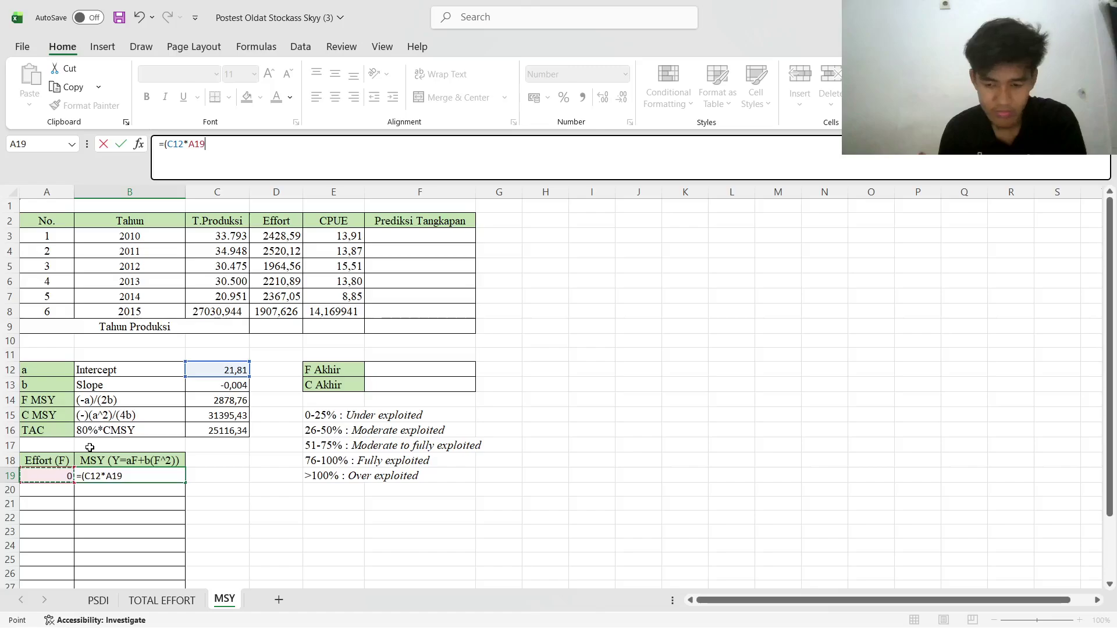
text(+)
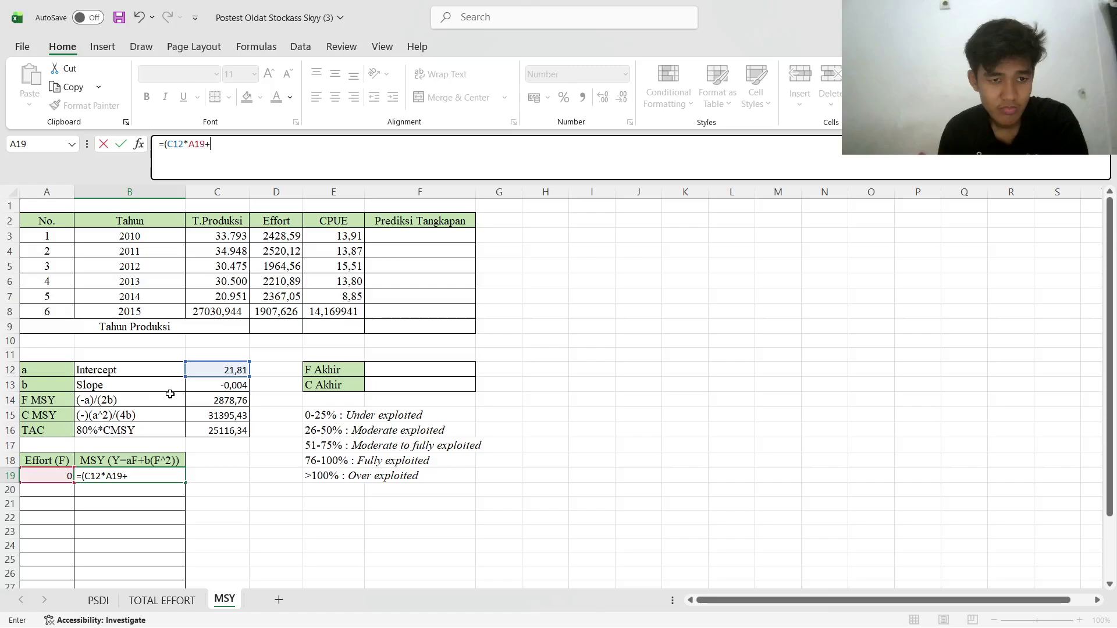
click(202, 384)
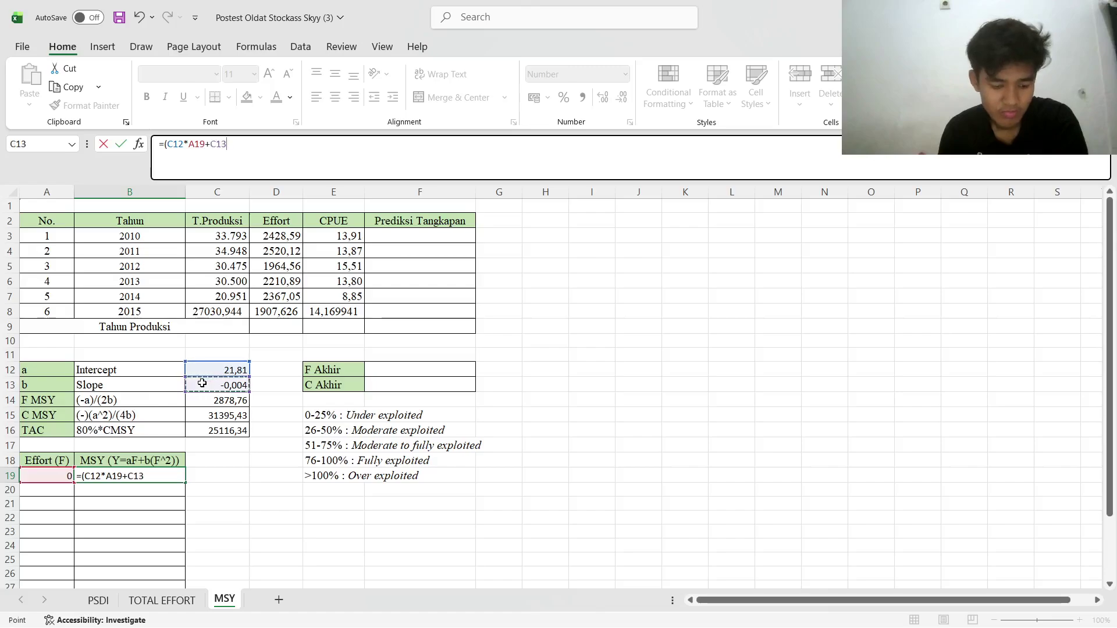
text(*)
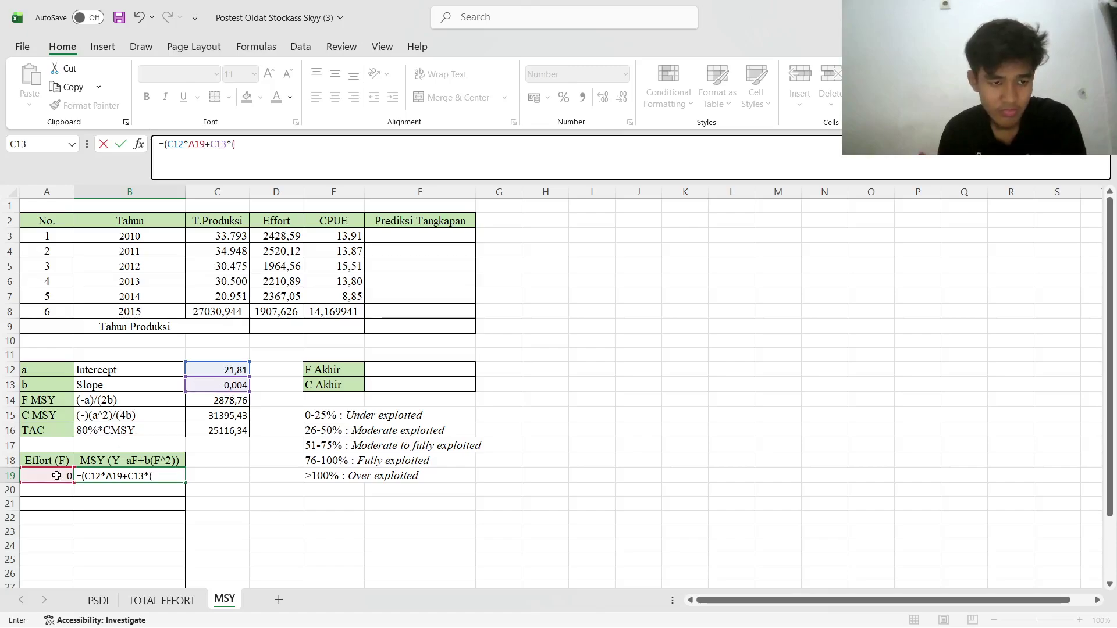
click(56, 475)
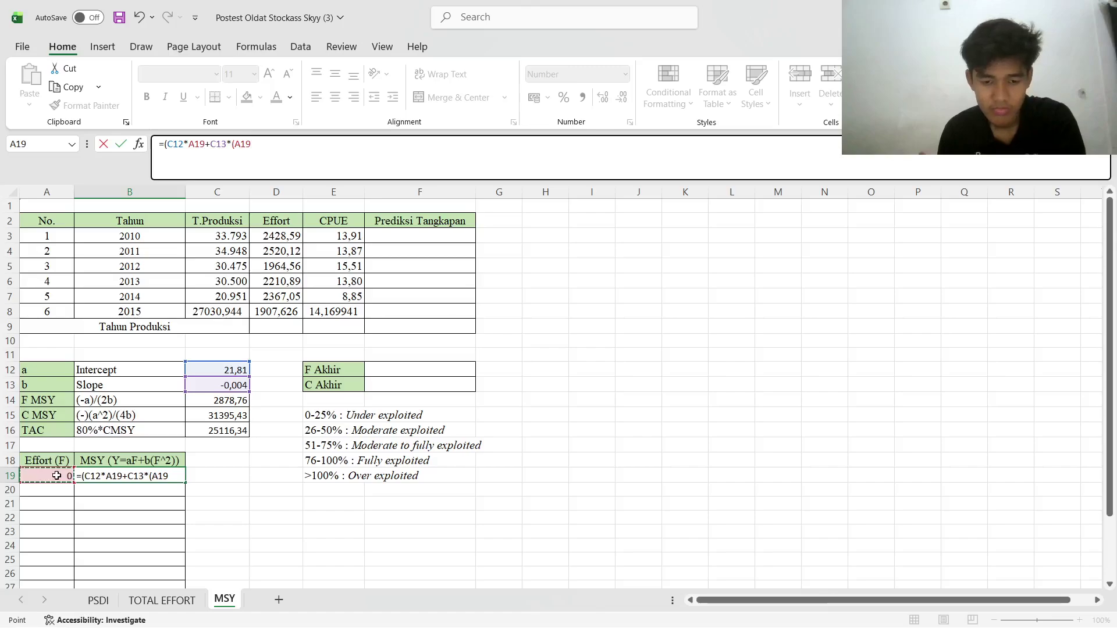
text(^)
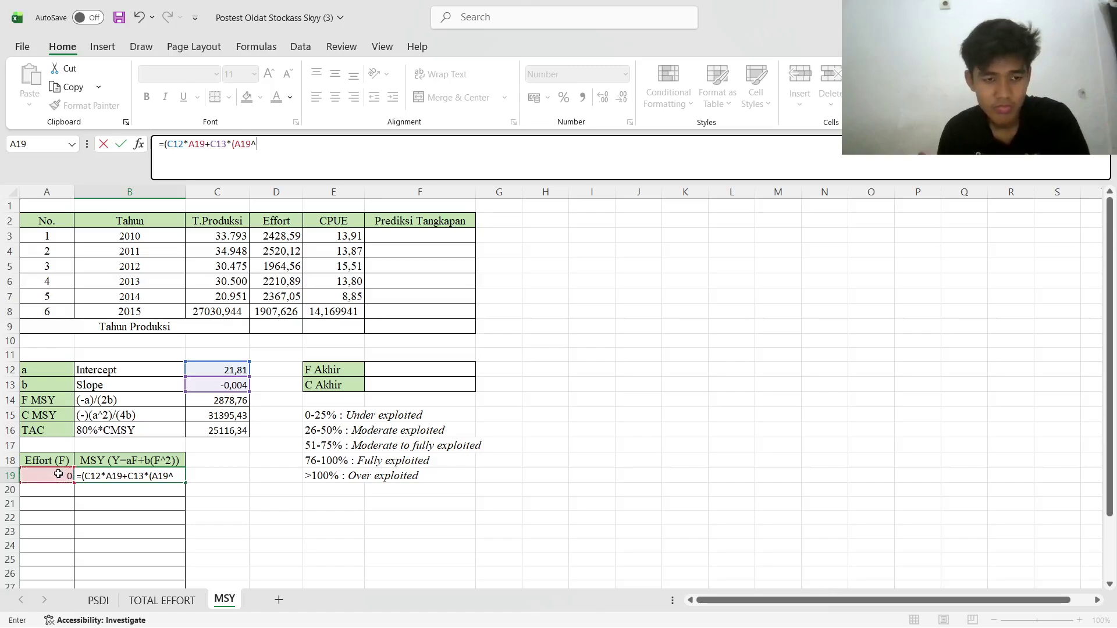
text(2()
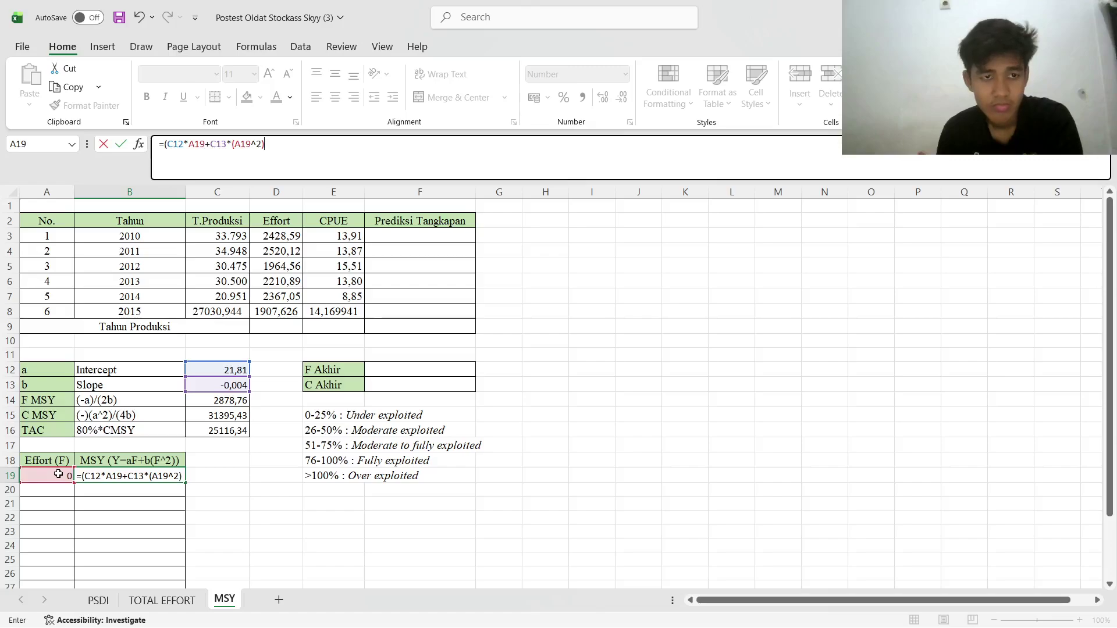
text())
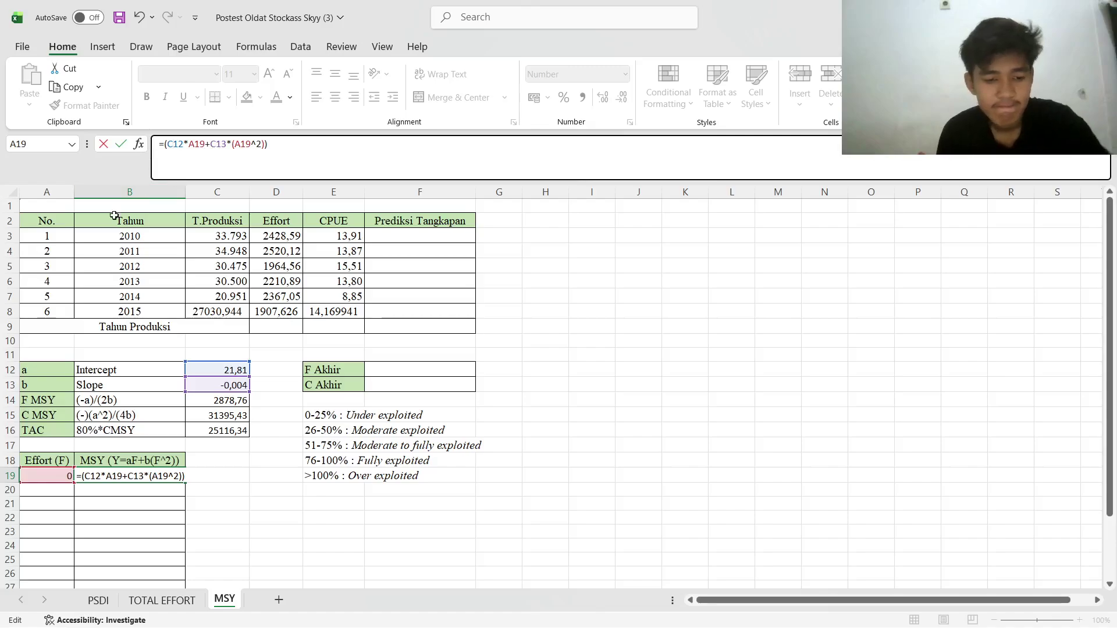
Lock the intercept and slope rows in the B19 formula as C$12 and C$13, and commit it
text($)
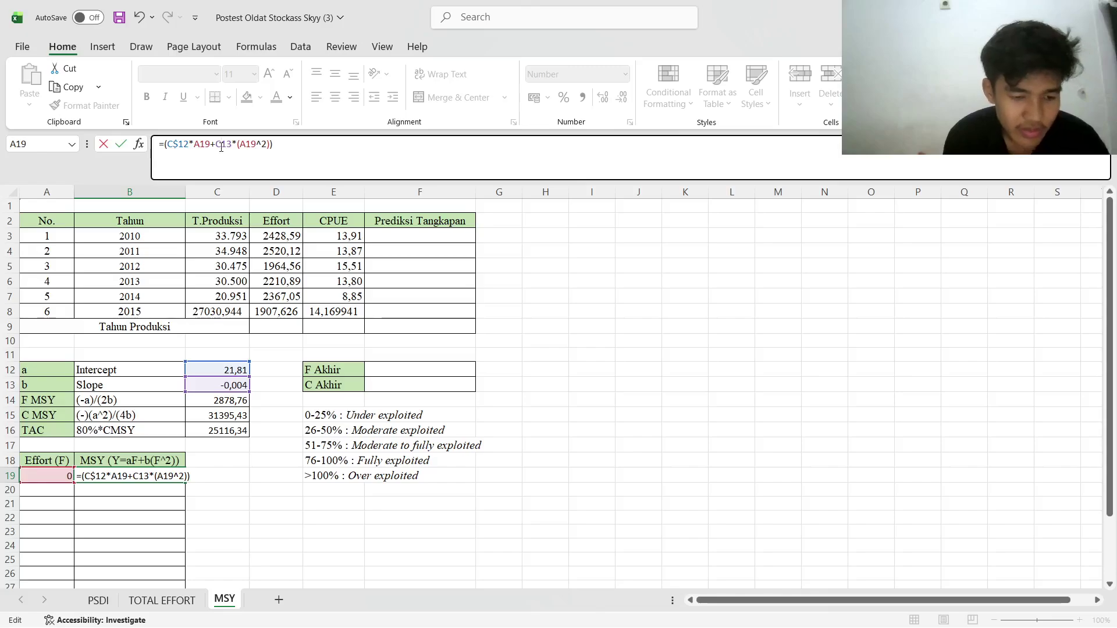
text($)
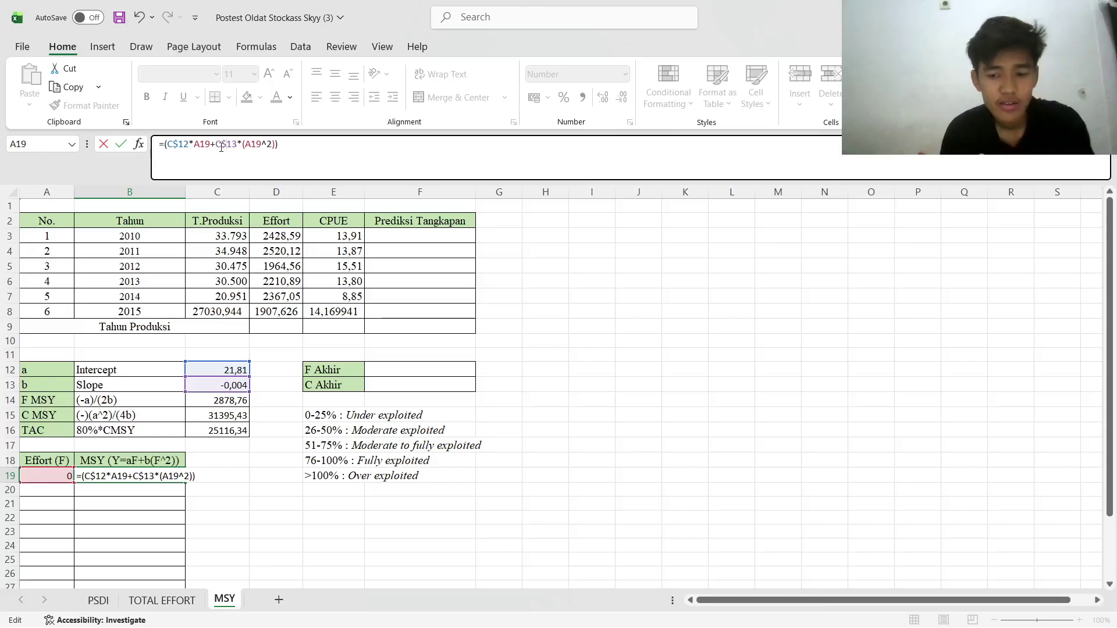
key(Return)
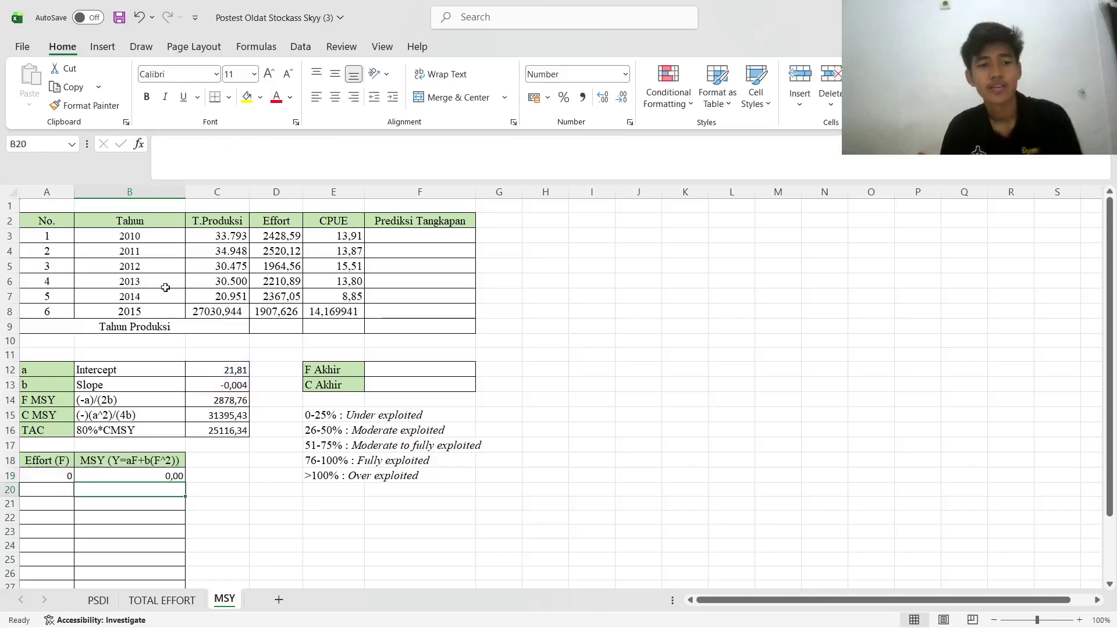
Enter the Effort (F) values 350, 700 and 1050 in cells A20 to A22
click(62, 479)
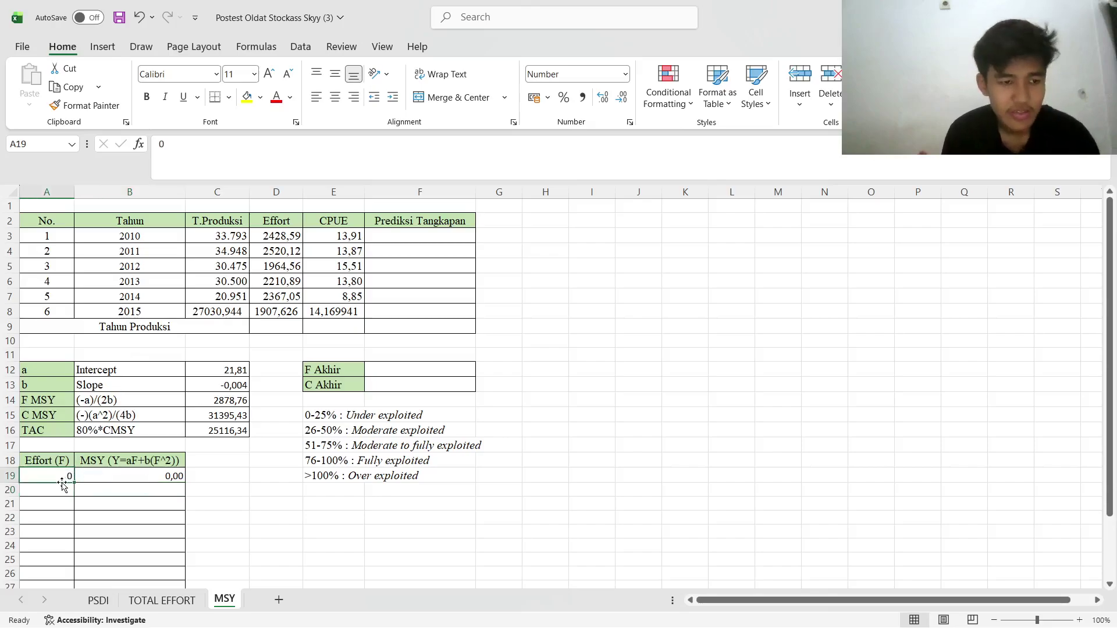
click(59, 493)
scroll(58, 492, down, 2)
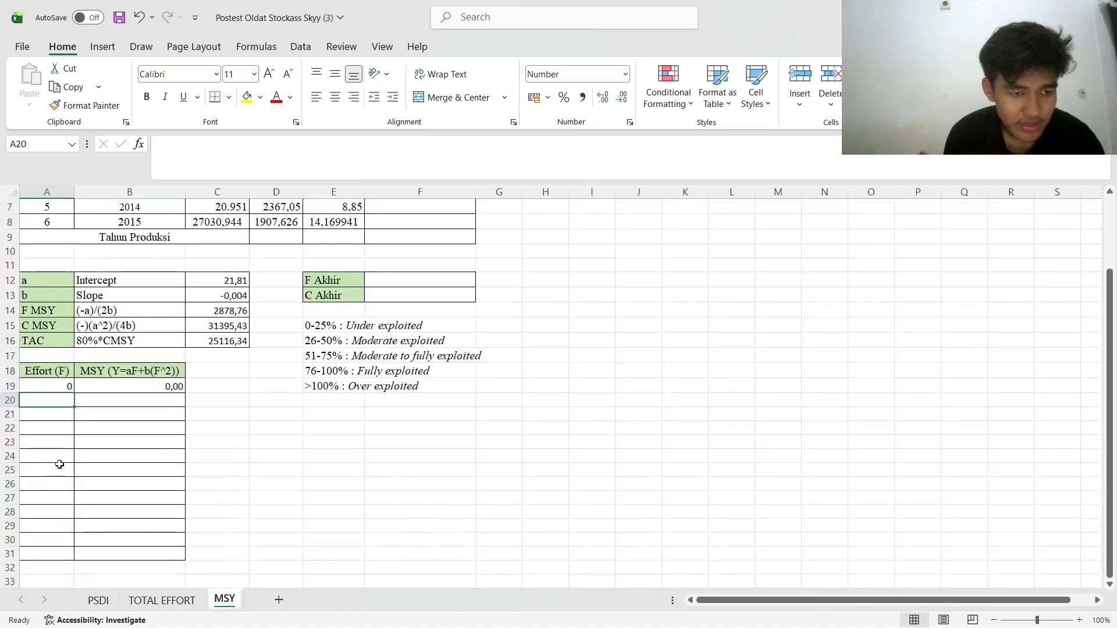
text(3)
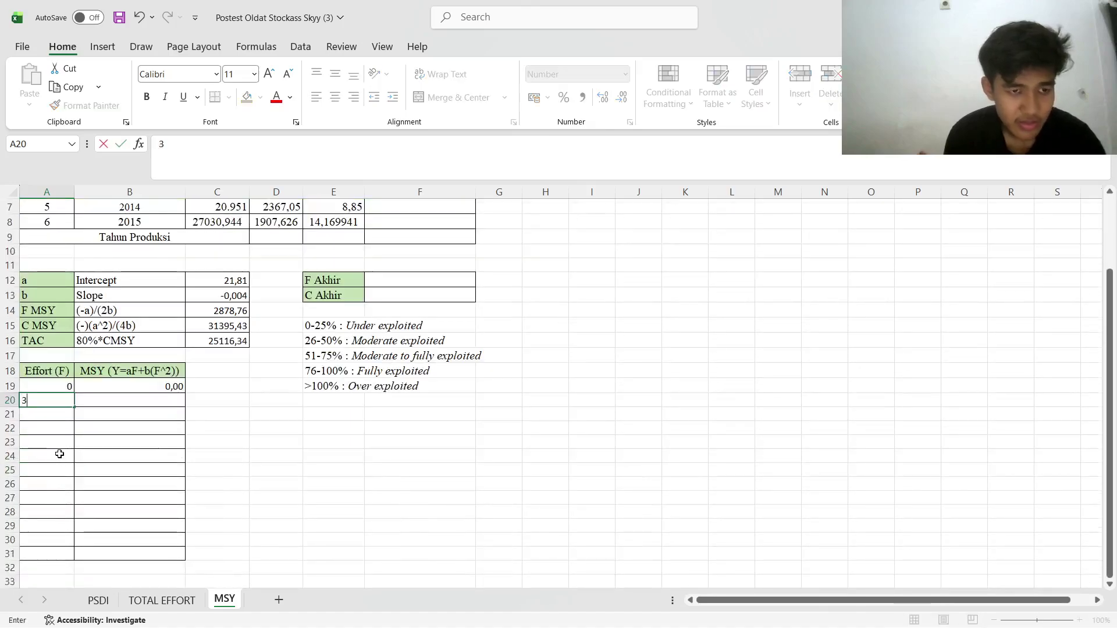
text(50)
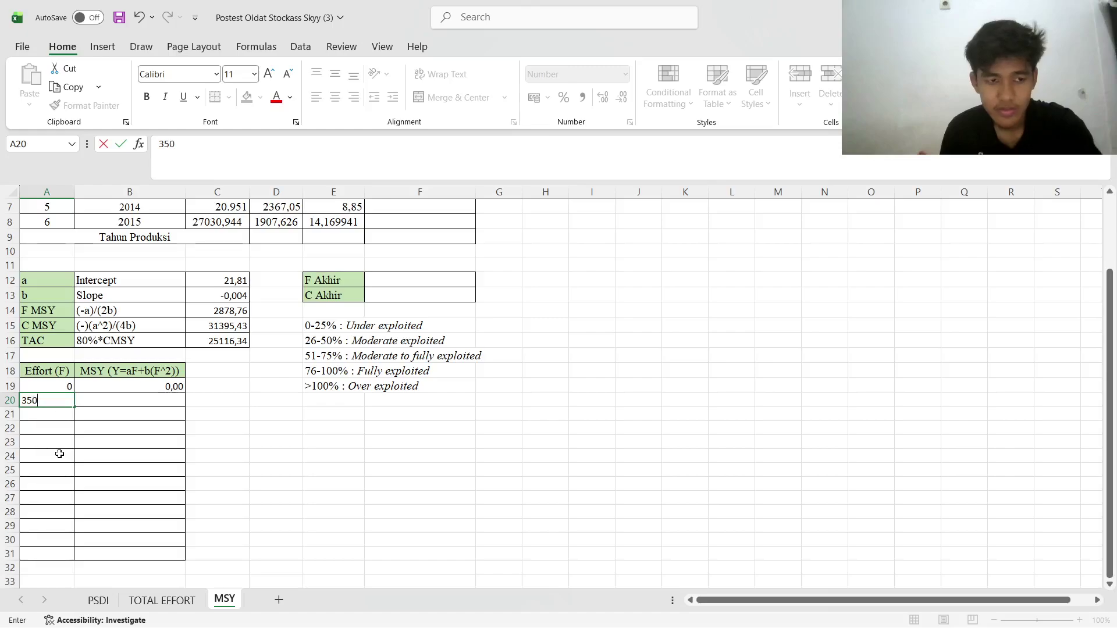
key(Return)
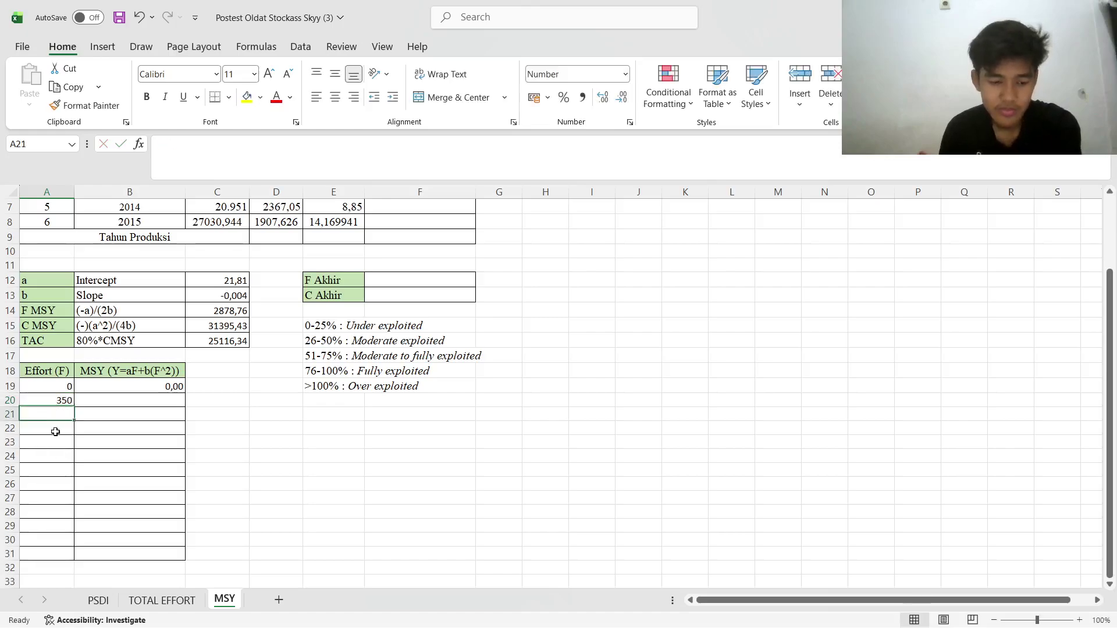
text(700)
key(Return)
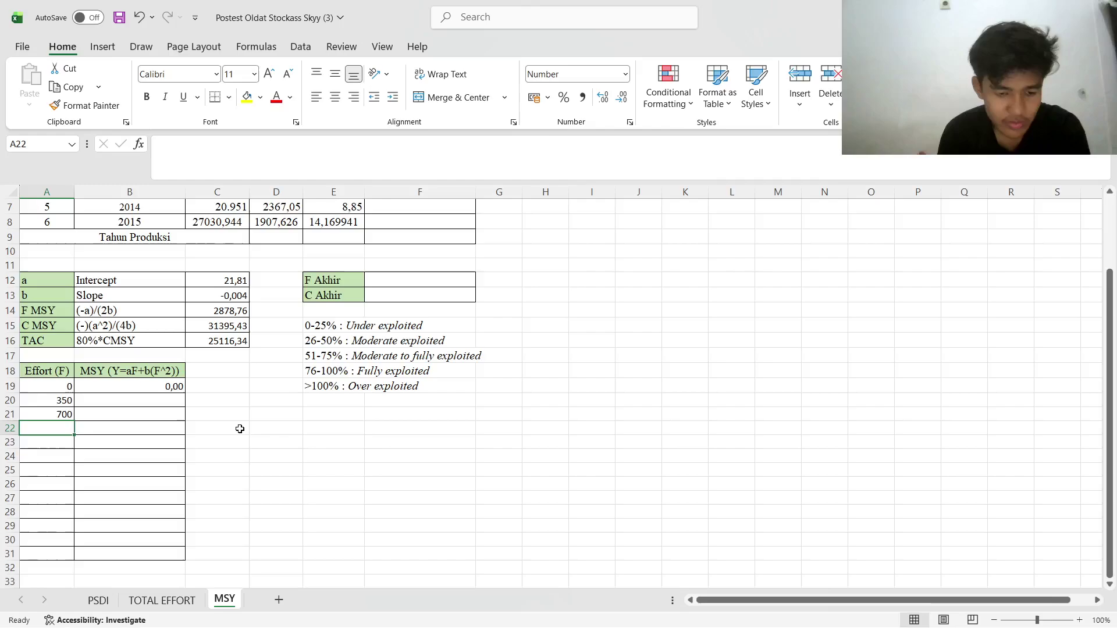
text(1050)
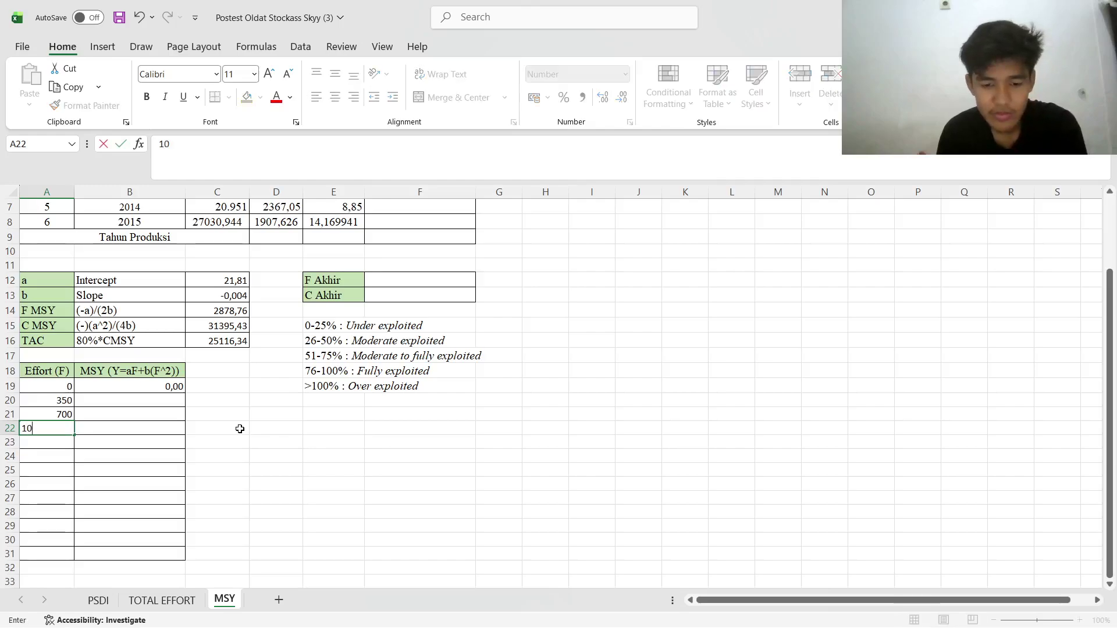
key(Return)
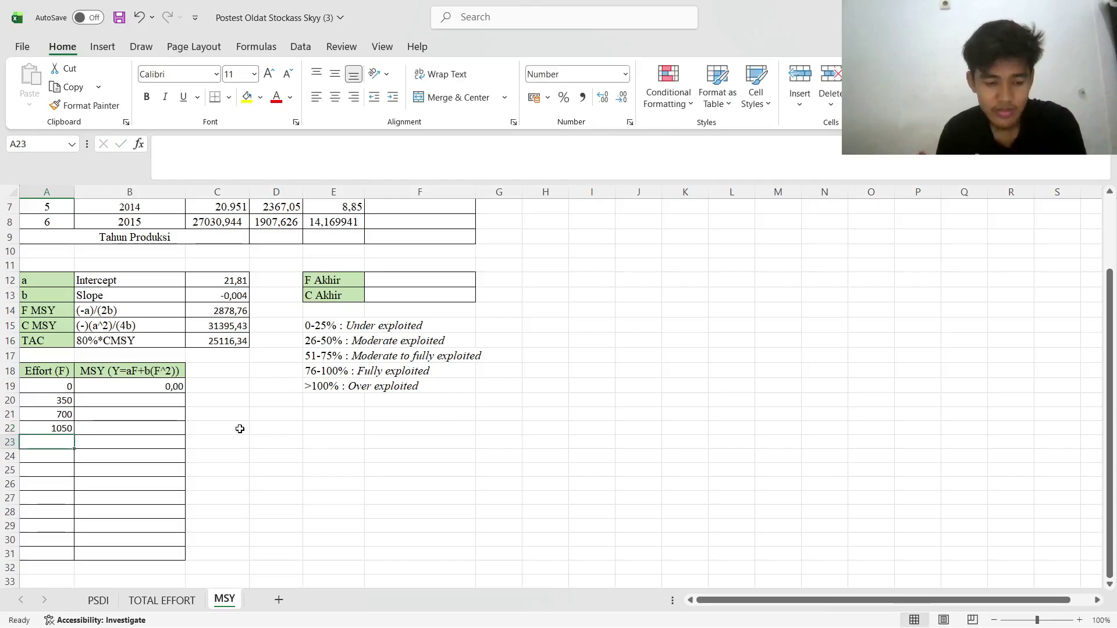
Continue the Effort (F) column with 1400, 1750 and 2100 in cells A23 to A25
text(1400)
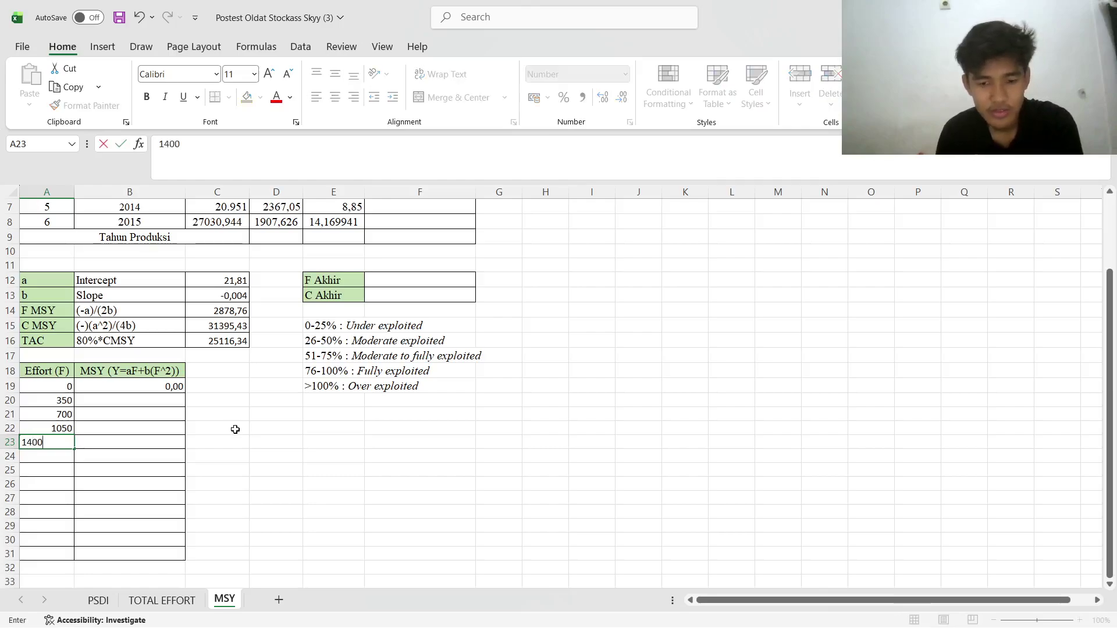
key(Return)
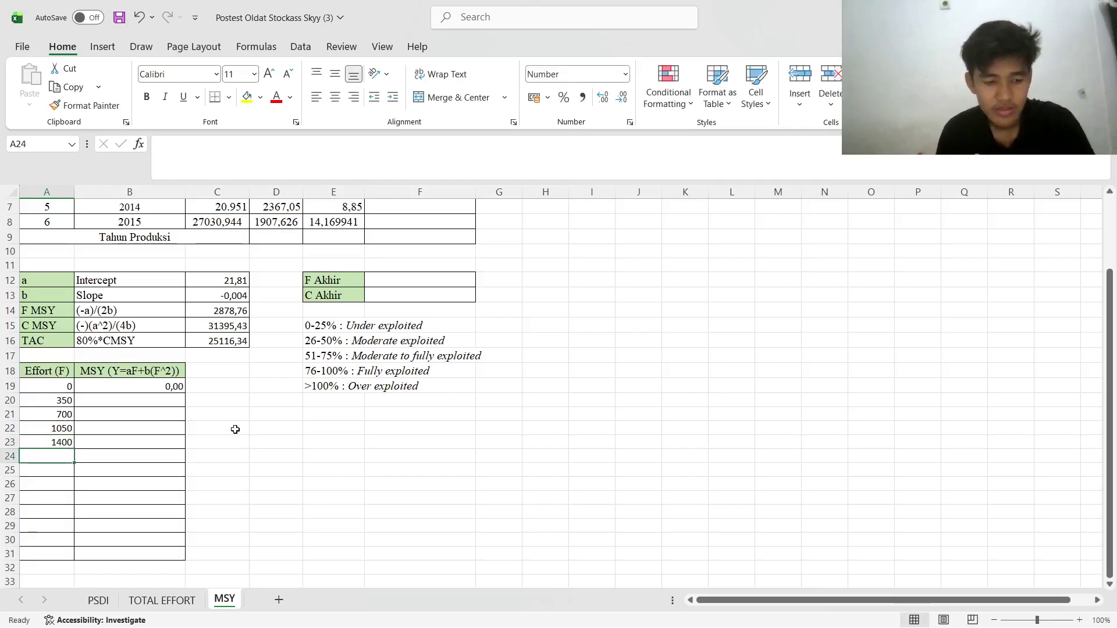
text(1750)
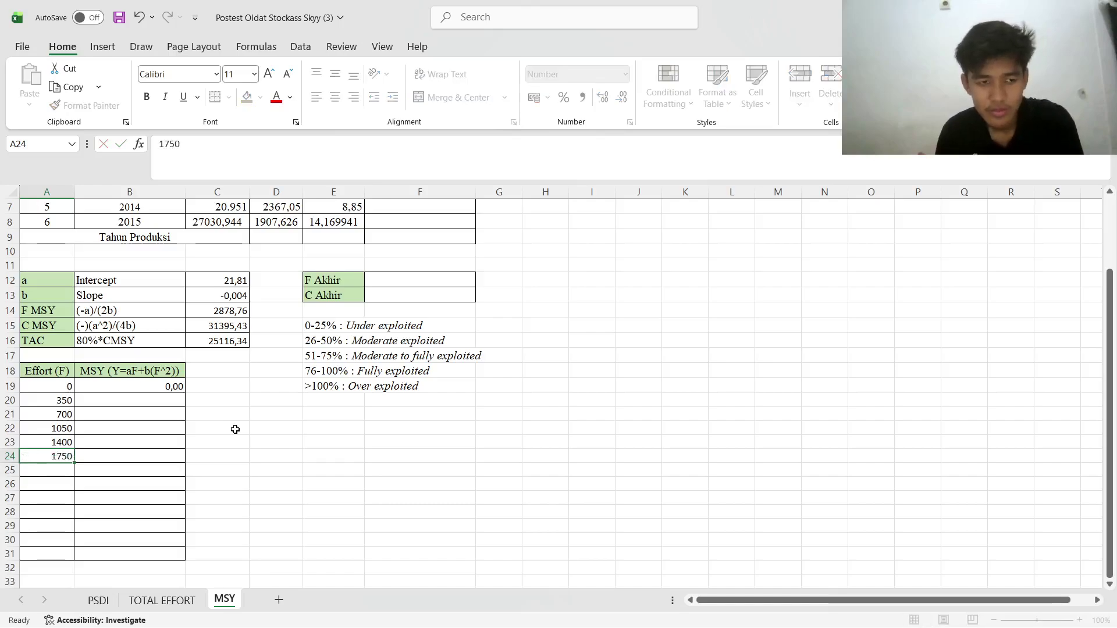
key(Return)
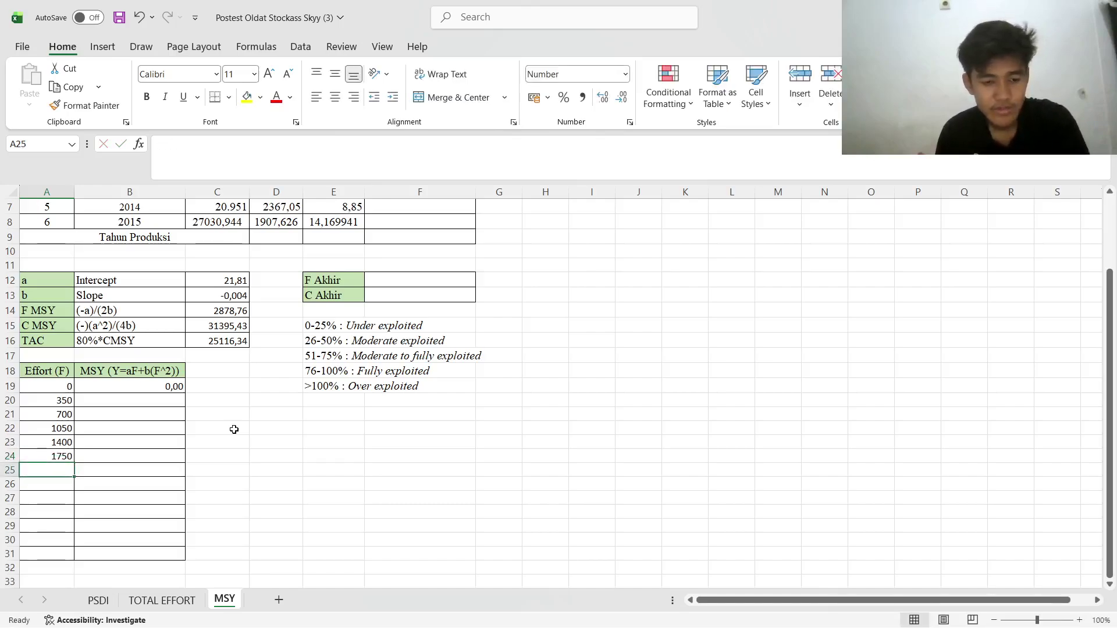
text(2100)
key(Return)
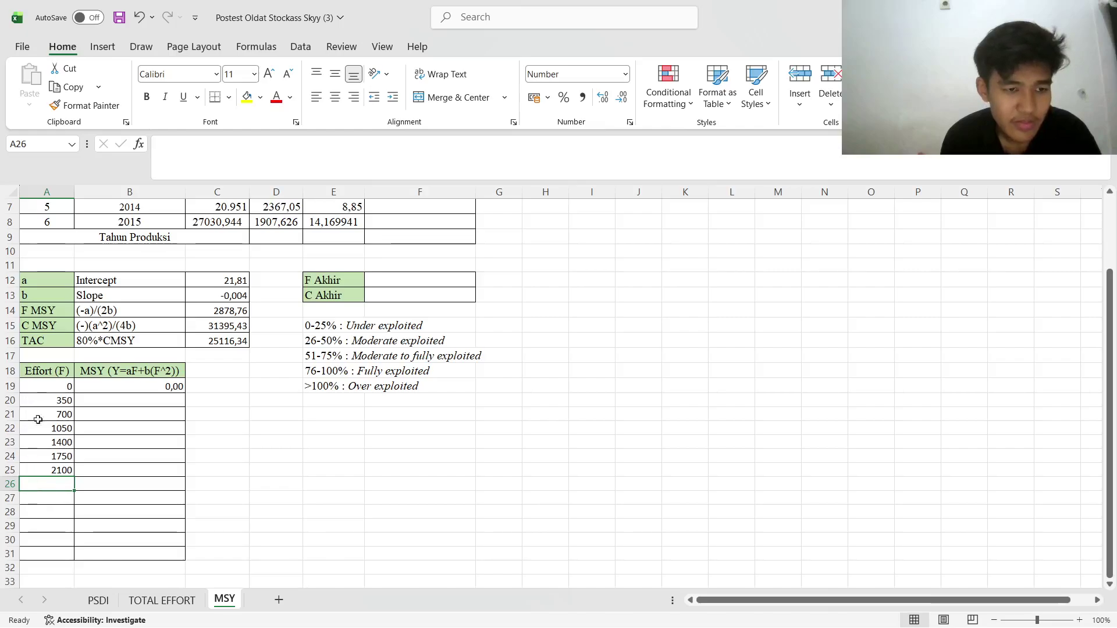
Enter the Effort (F) values 2450, 2878 and 3200 in cells A26 to A28
scroll(65, 482, down, 3)
scroll(65, 469, up, 2)
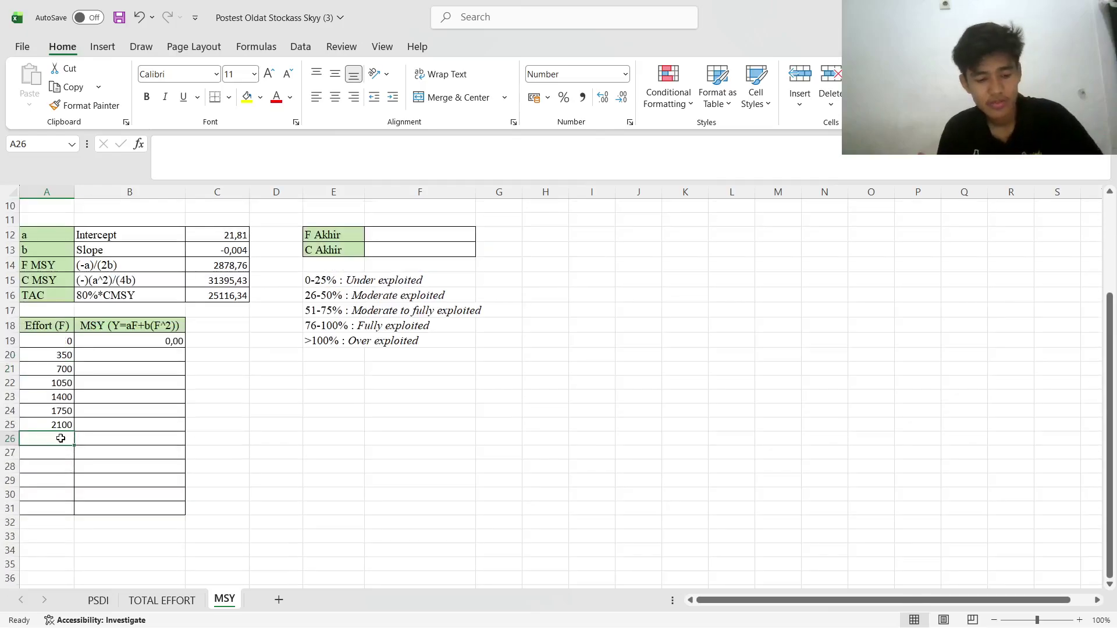
text(2450)
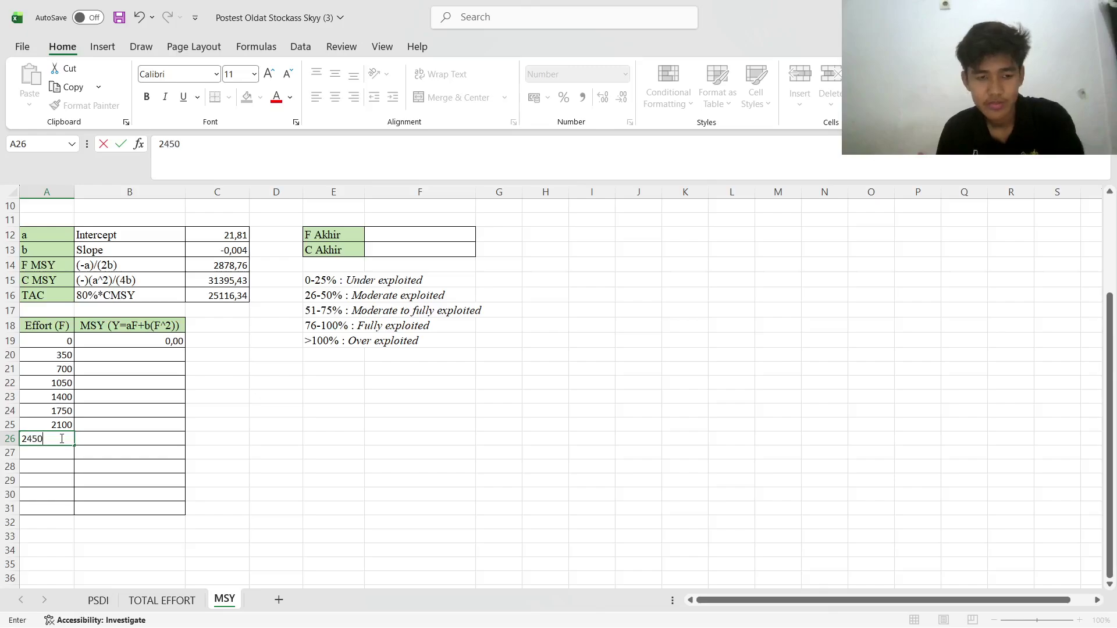
key(Return)
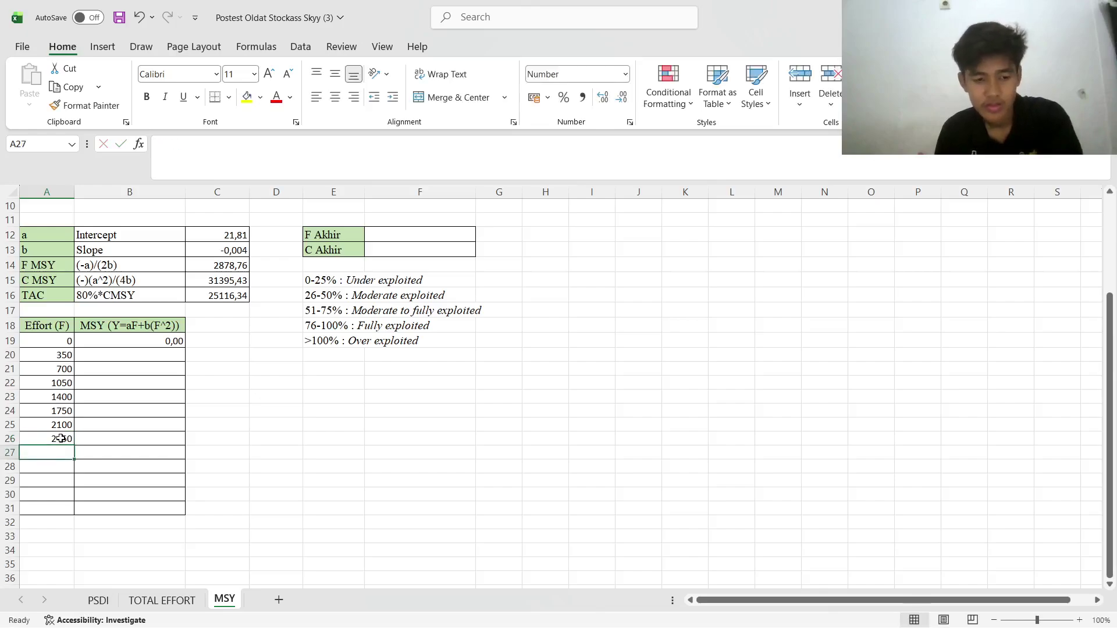
text(2)
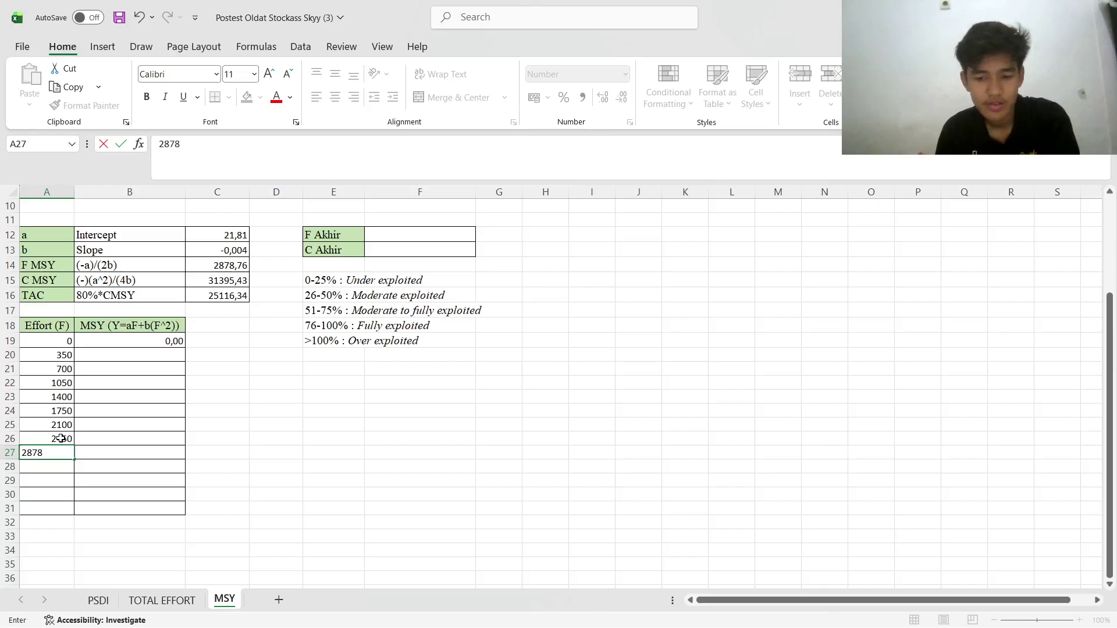
text(878)
key(Return)
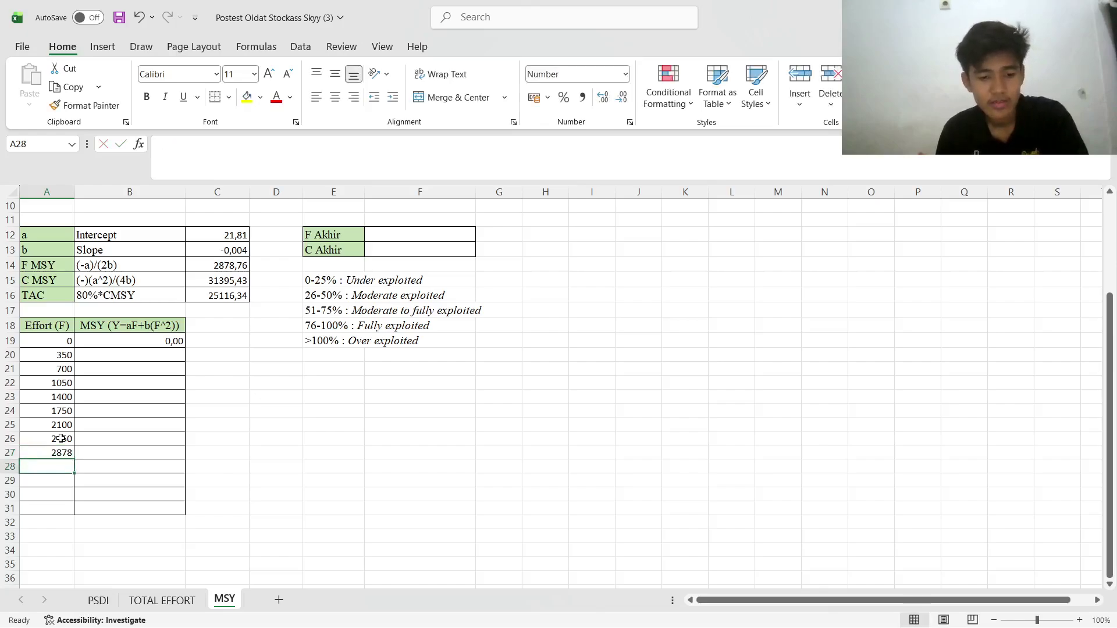
text(3200)
key(Return)
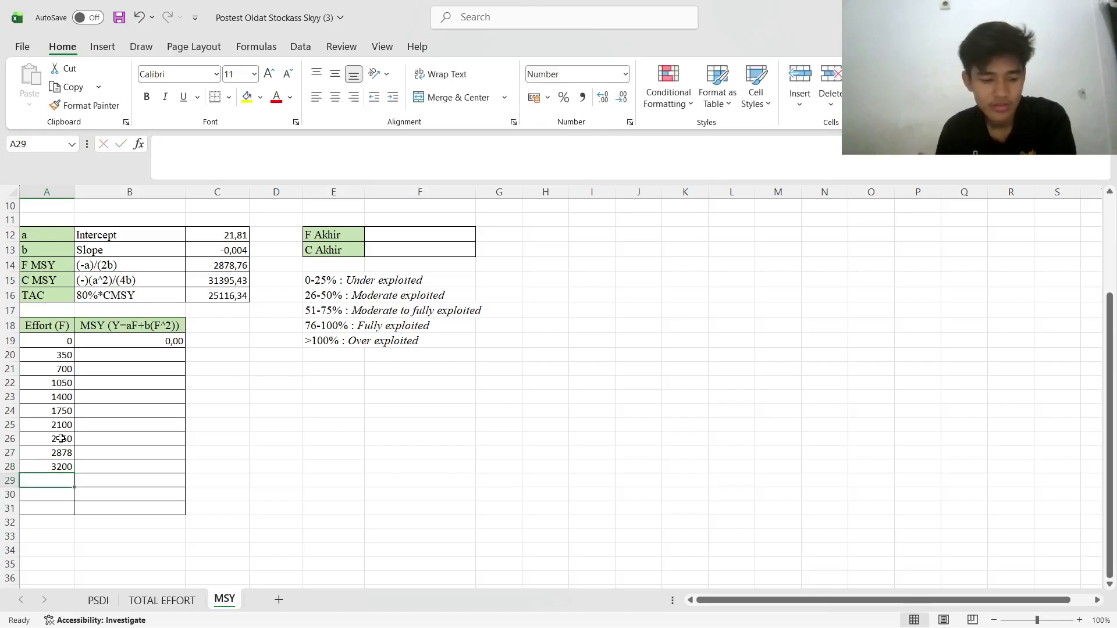
Extend the bordered effort–MSY table down to row 35 by filling the blank cells A31 and B31 downward
click(62, 514)
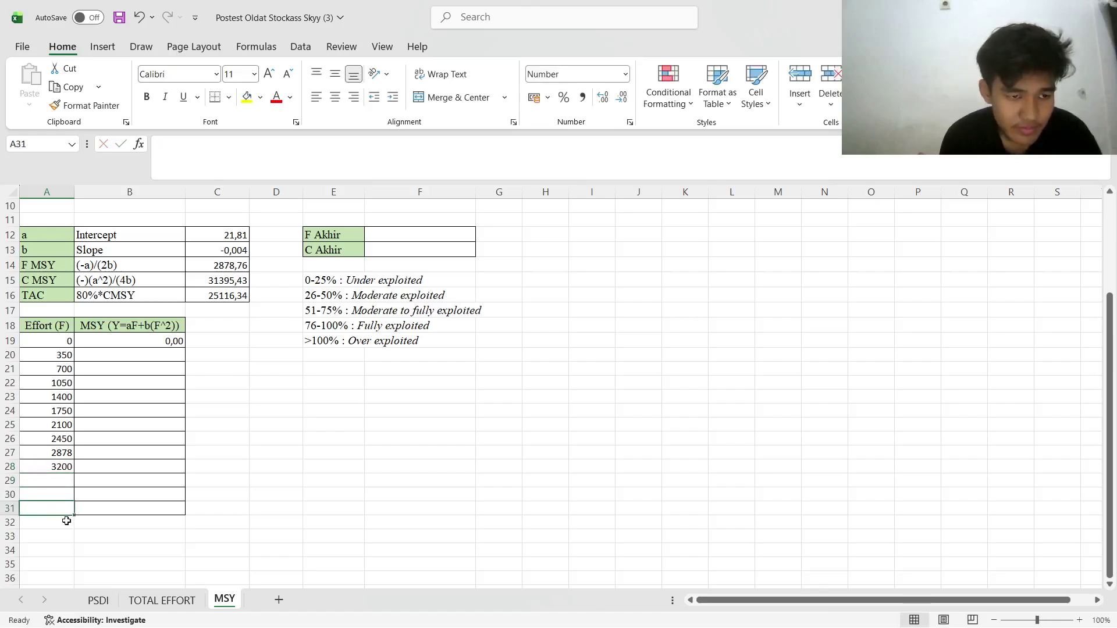
drag(74, 516, 74, 571)
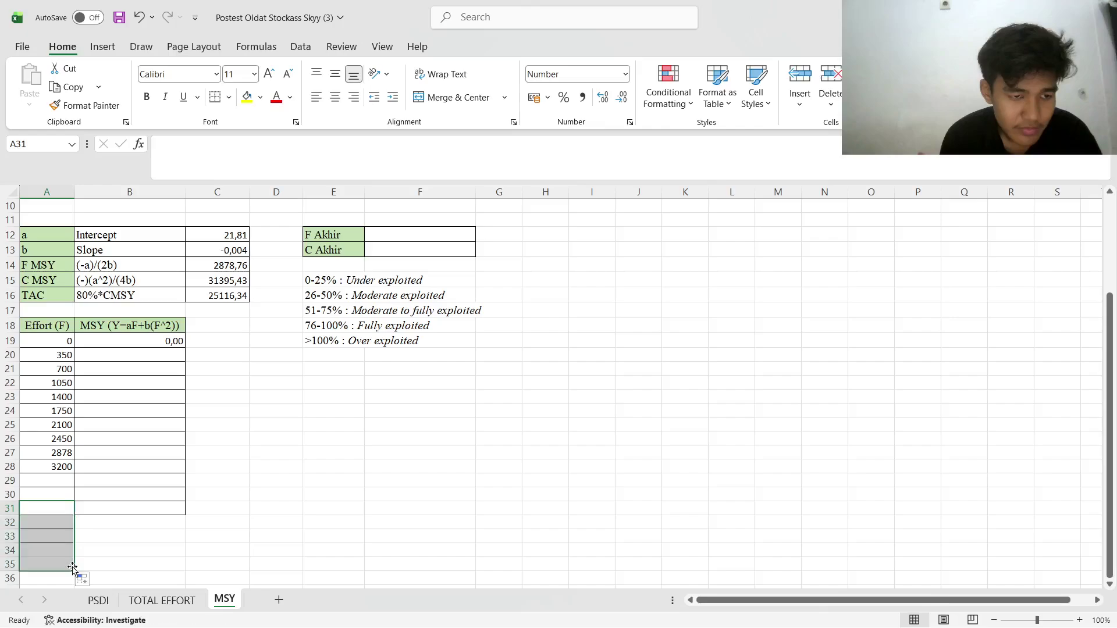
click(132, 514)
drag(185, 514, 185, 569)
Enter the Effort (F) values 3550, 3900 and 4250 in cells A29 to A31
click(62, 480)
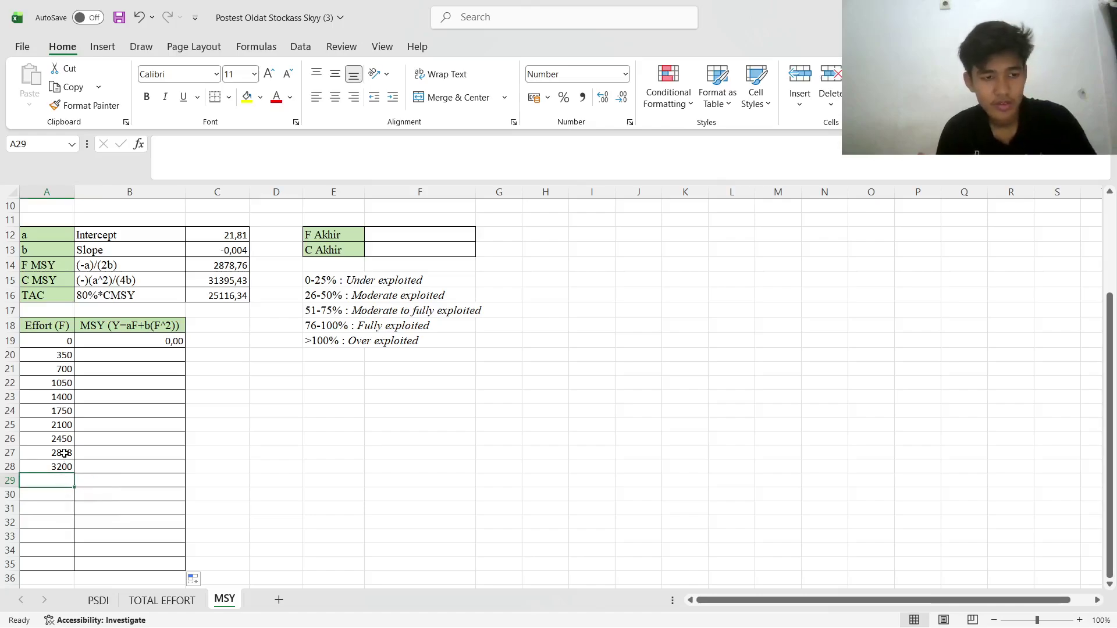
text(3550)
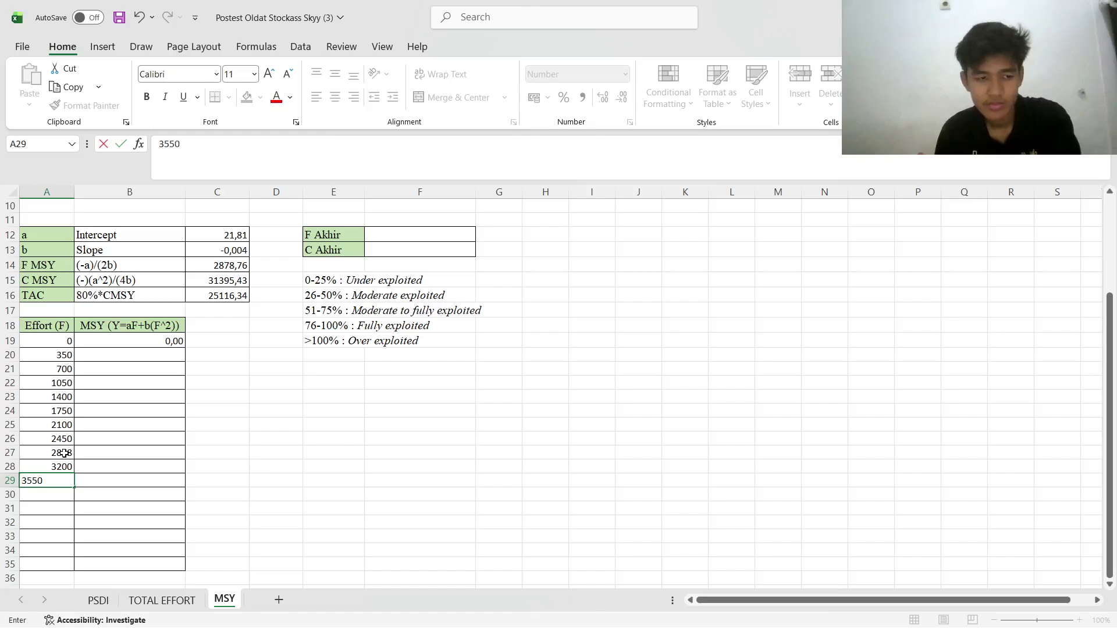
key(Return)
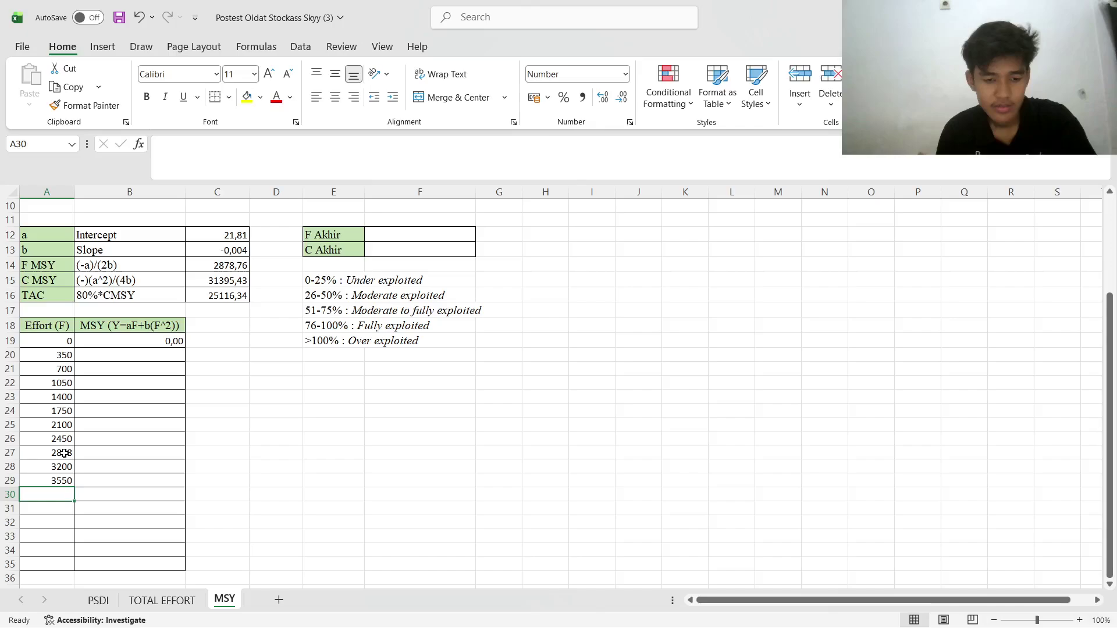
text(3900)
key(Return)
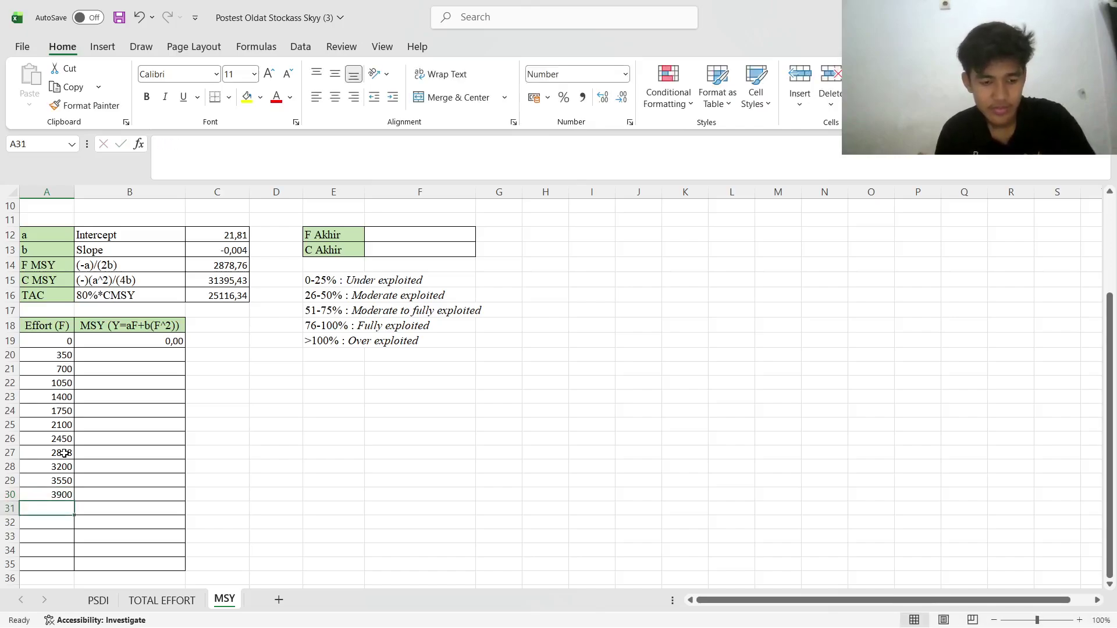
text(4250)
key(Return)
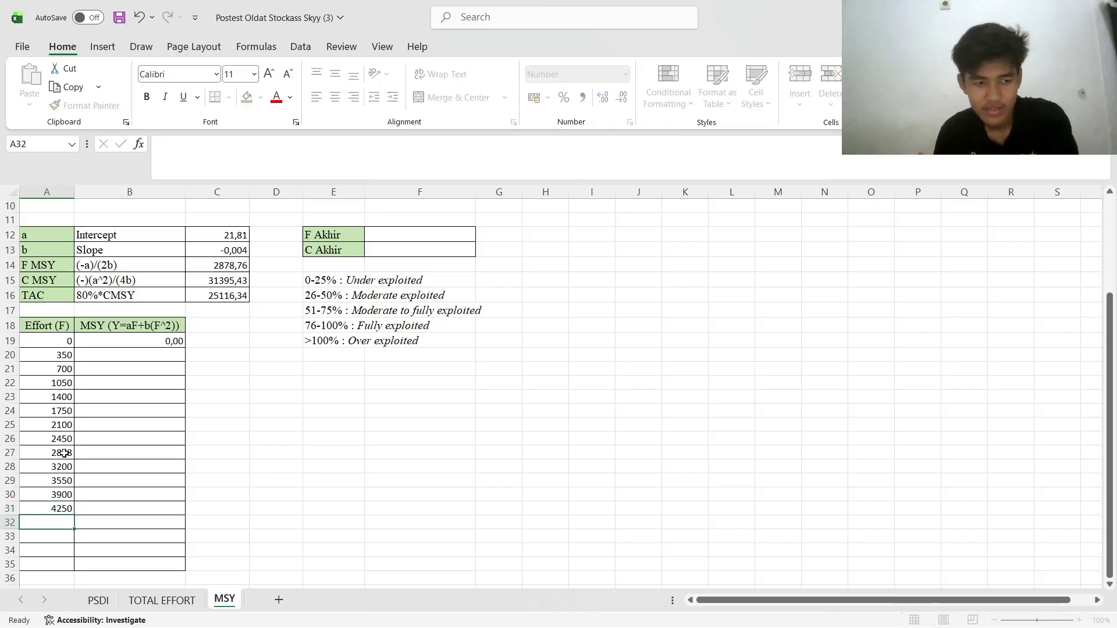
Complete the Effort (F) column with 4600, 4950, 5300 and 5700 in cells A32 to A35
text(4)
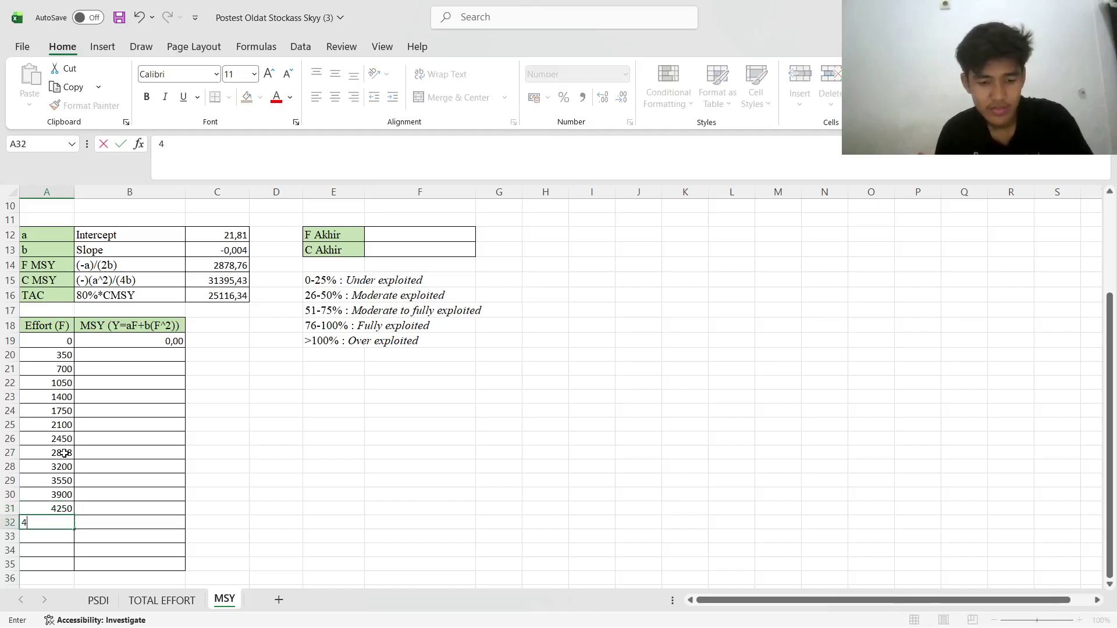
text(600)
key(Return)
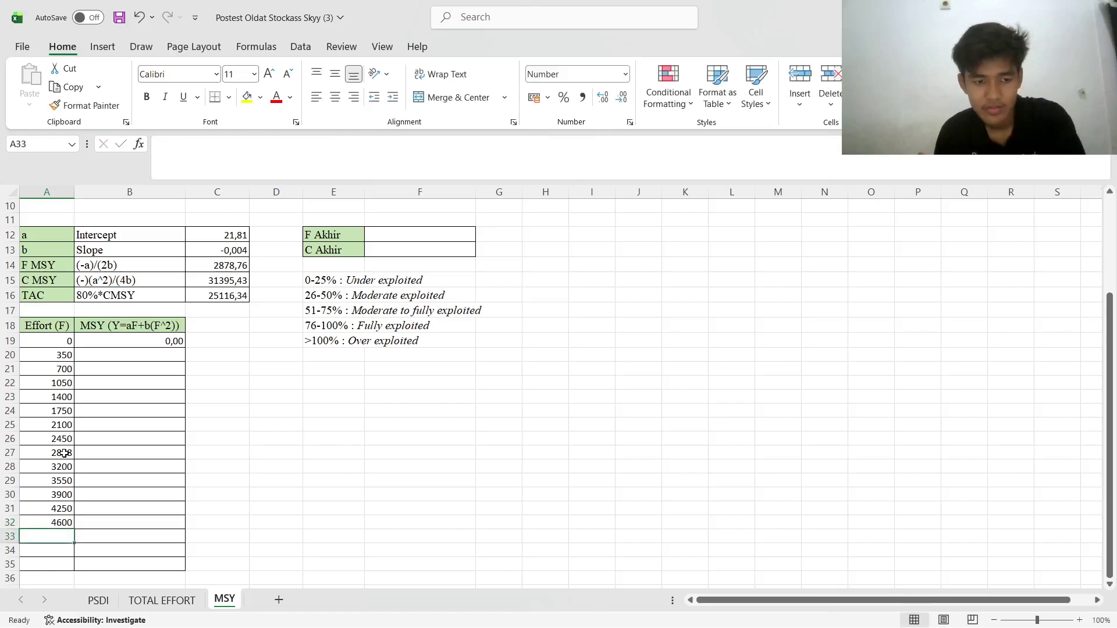
text(4950)
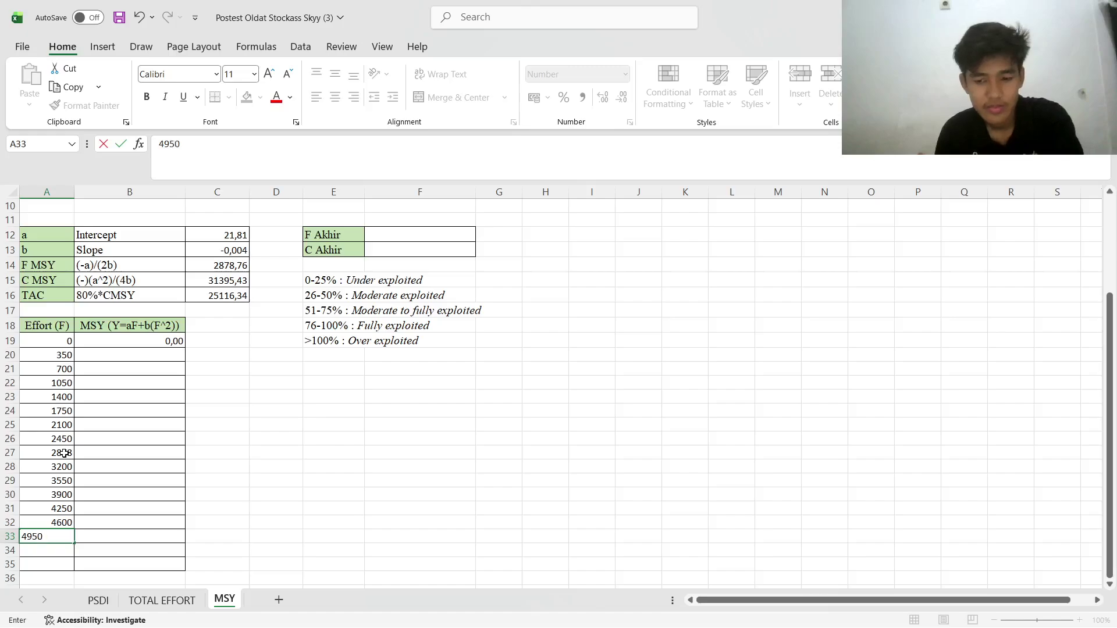
key(Return)
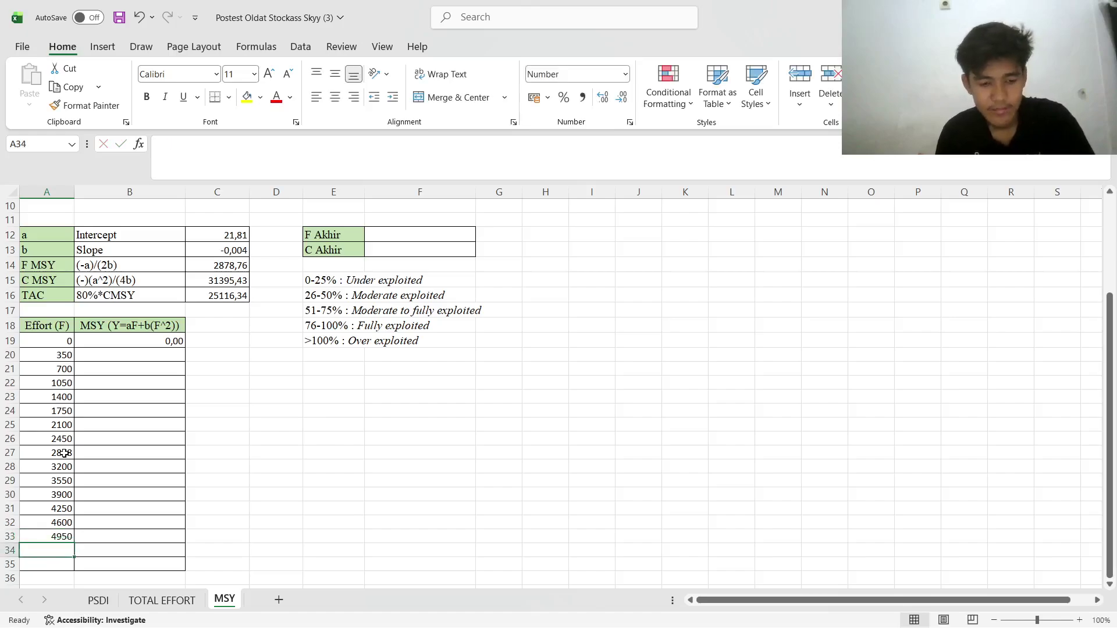
text(5300)
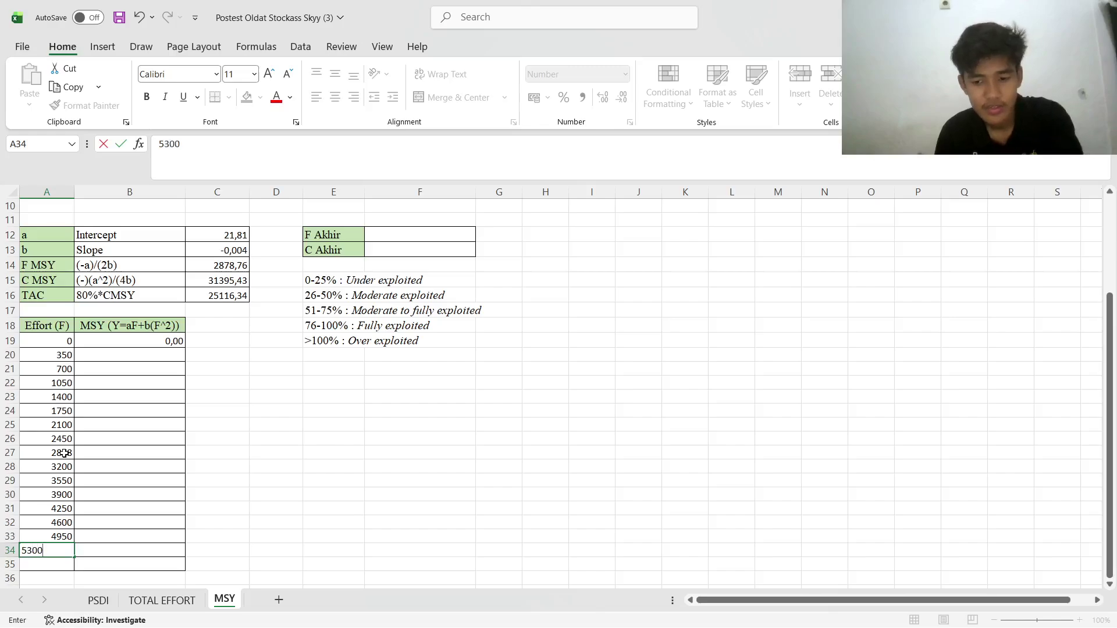
key(Return)
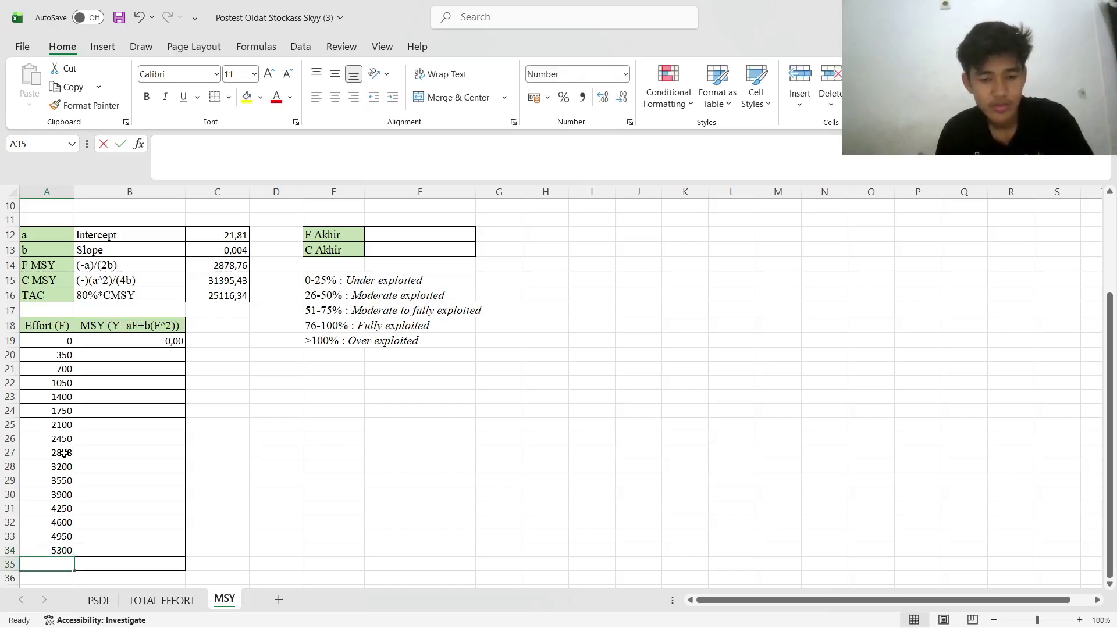
text(5700)
key(Return)
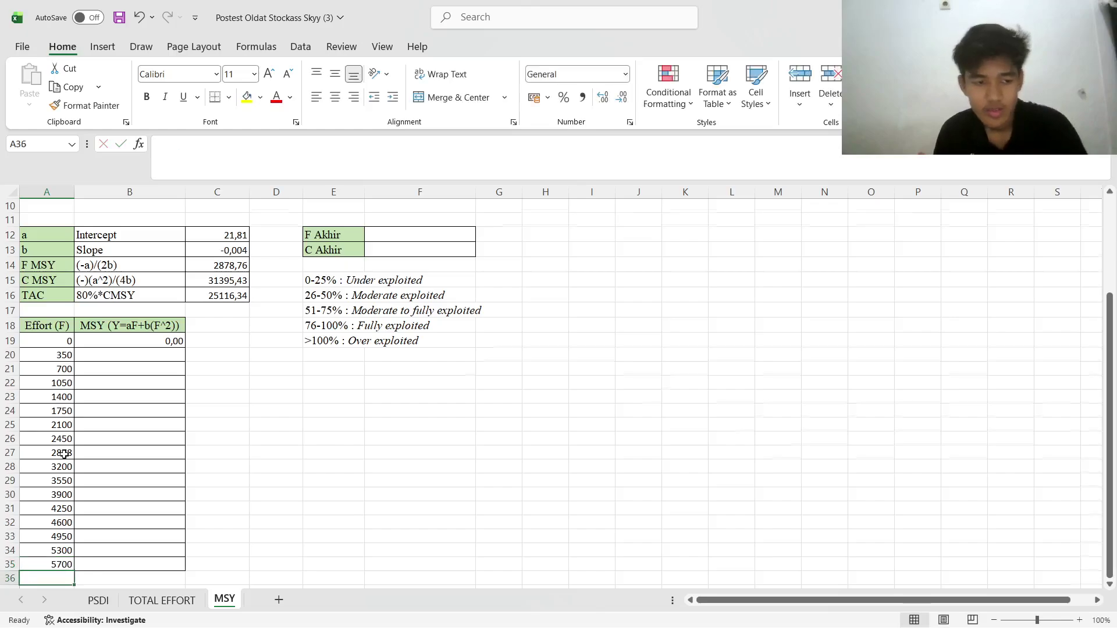
Highlight the 2878 effort value in cell A27 with the aqua theme fill colour
scroll(47, 524, down, 1)
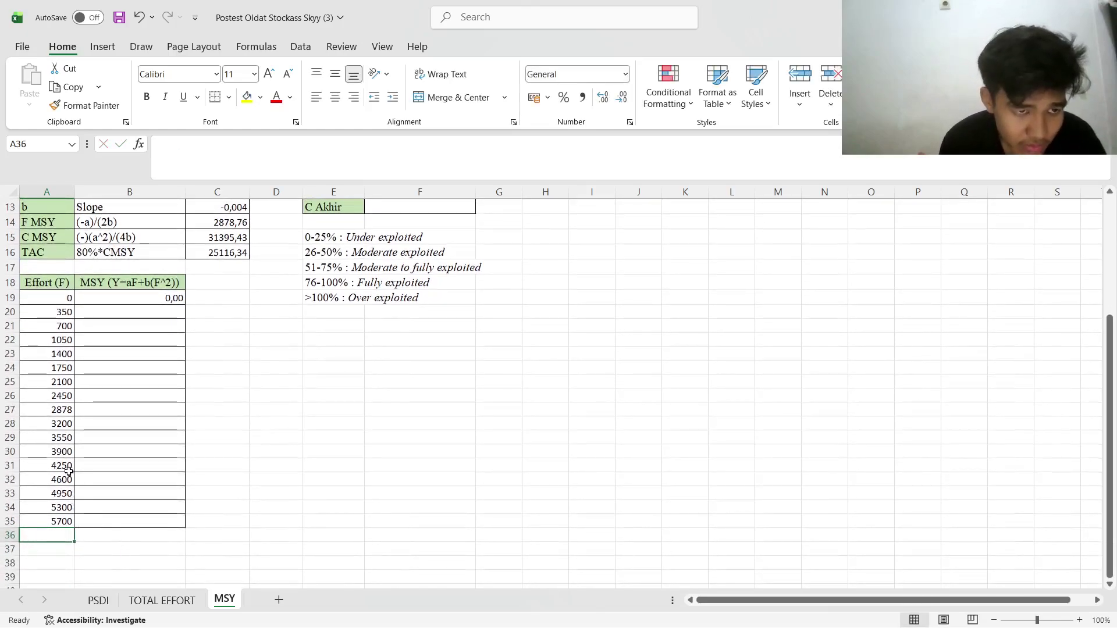
click(61, 412)
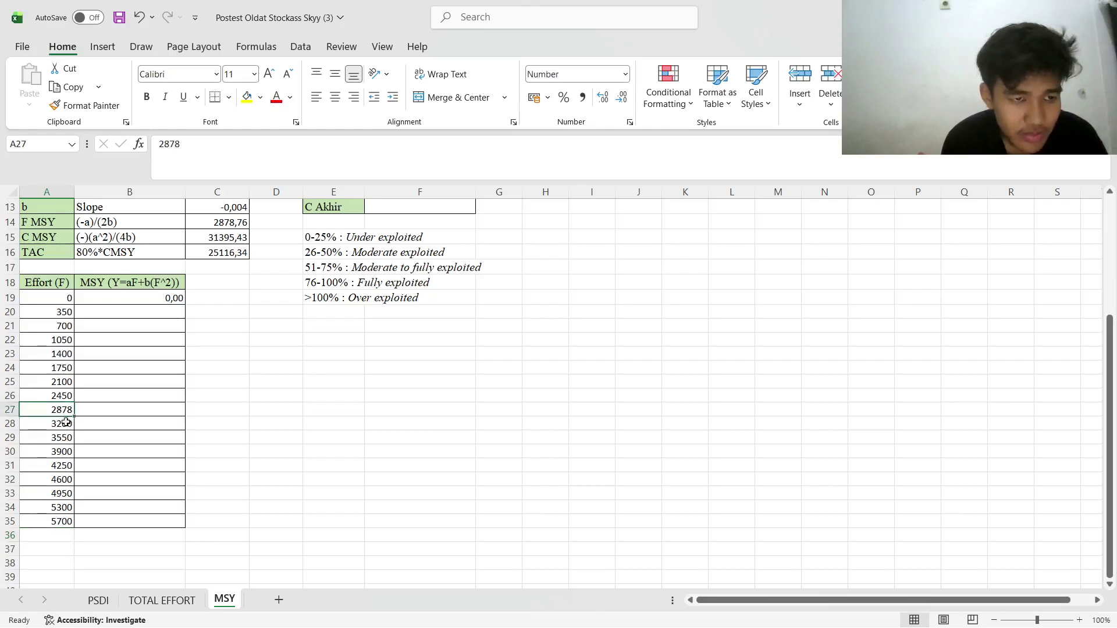
click(260, 98)
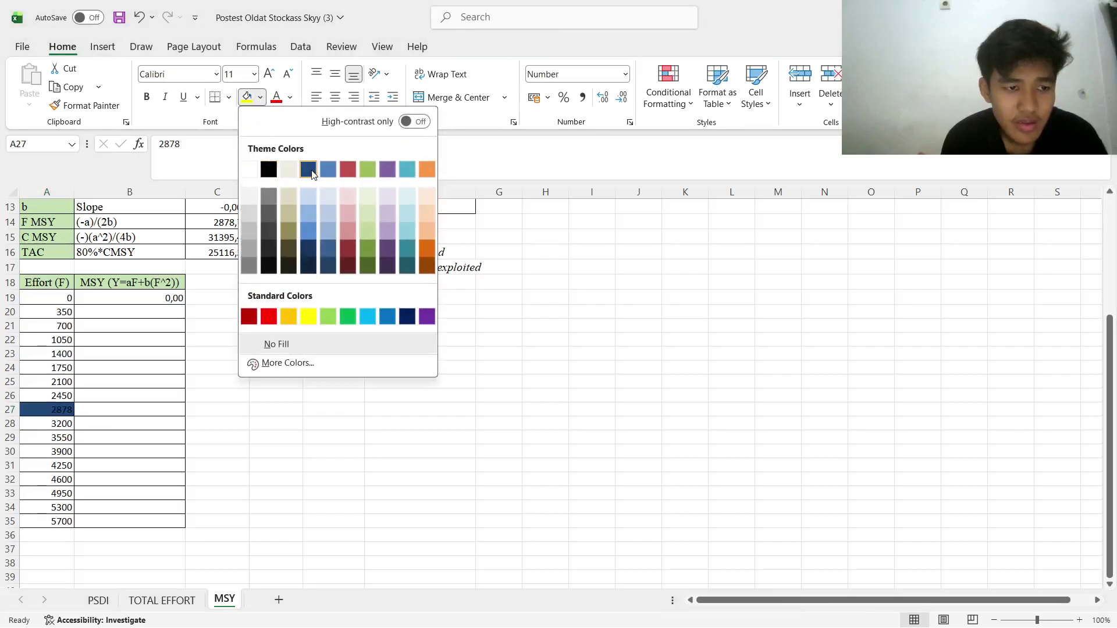
click(405, 169)
Copy the MSY formula from B19 down to B35 and format the column's values with no decimals
click(160, 302)
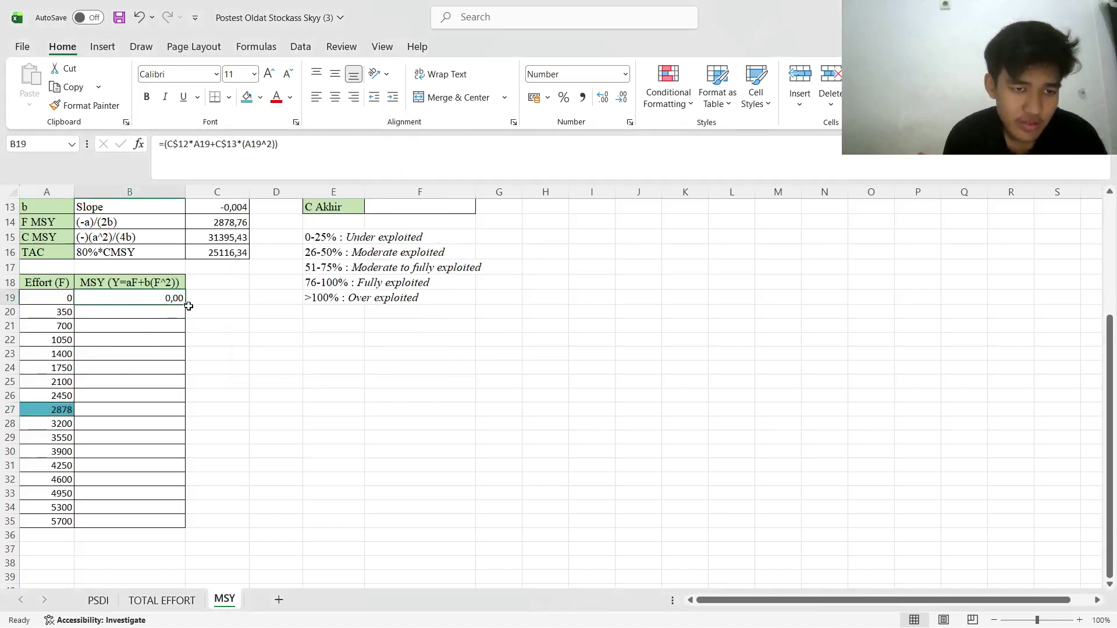
drag(185, 305, 177, 525)
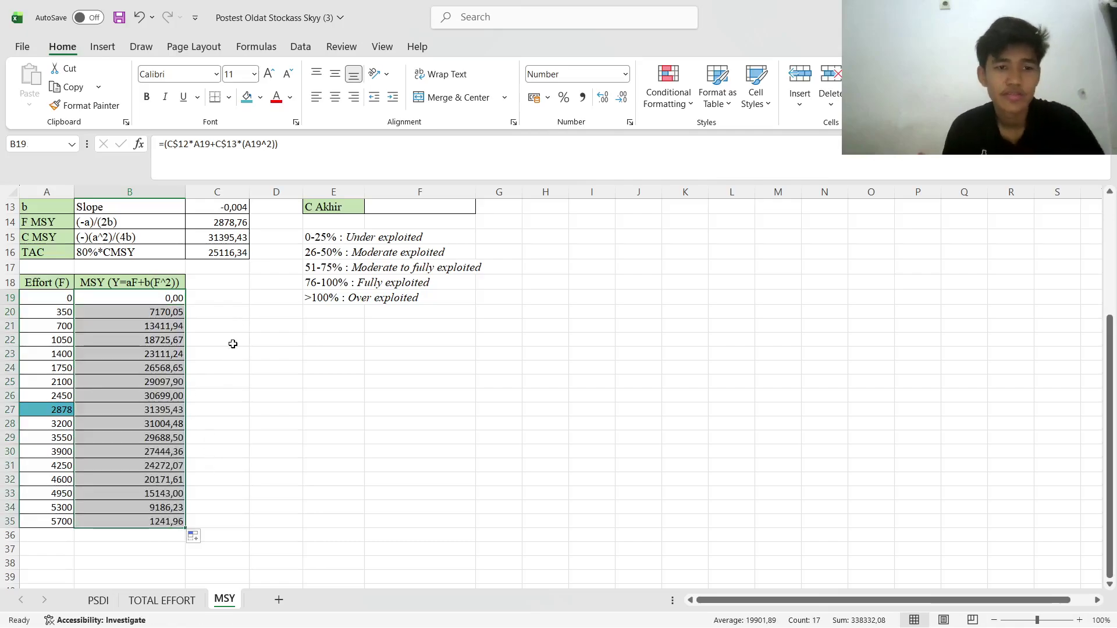
click(622, 99)
click(622, 99)
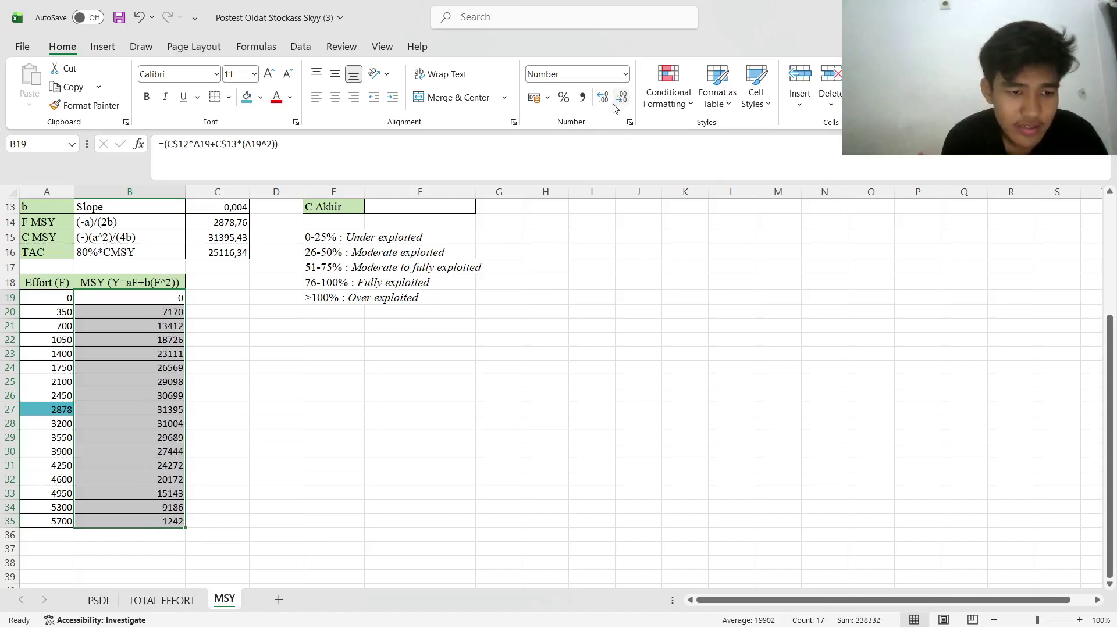
click(291, 383)
scroll(240, 383, up, 3)
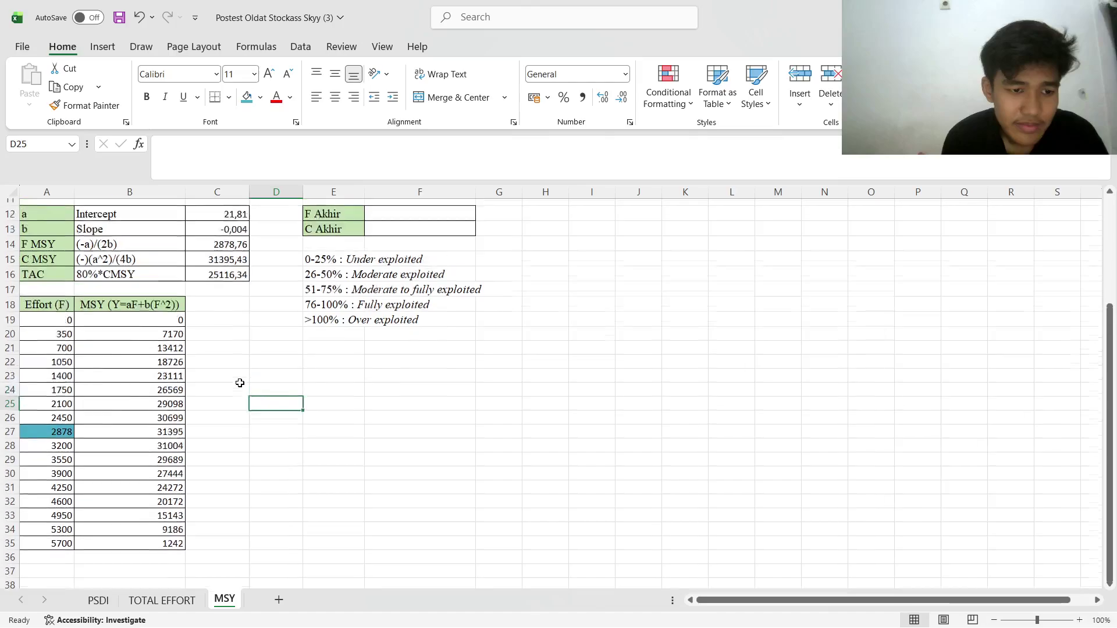
scroll(240, 383, down, 2)
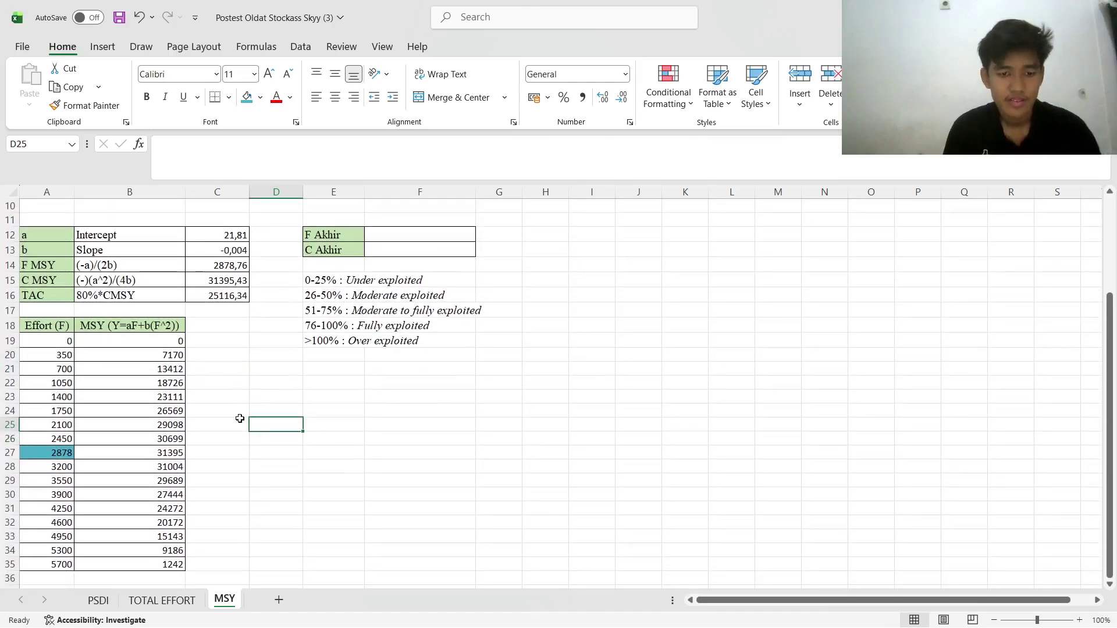
click(218, 145)
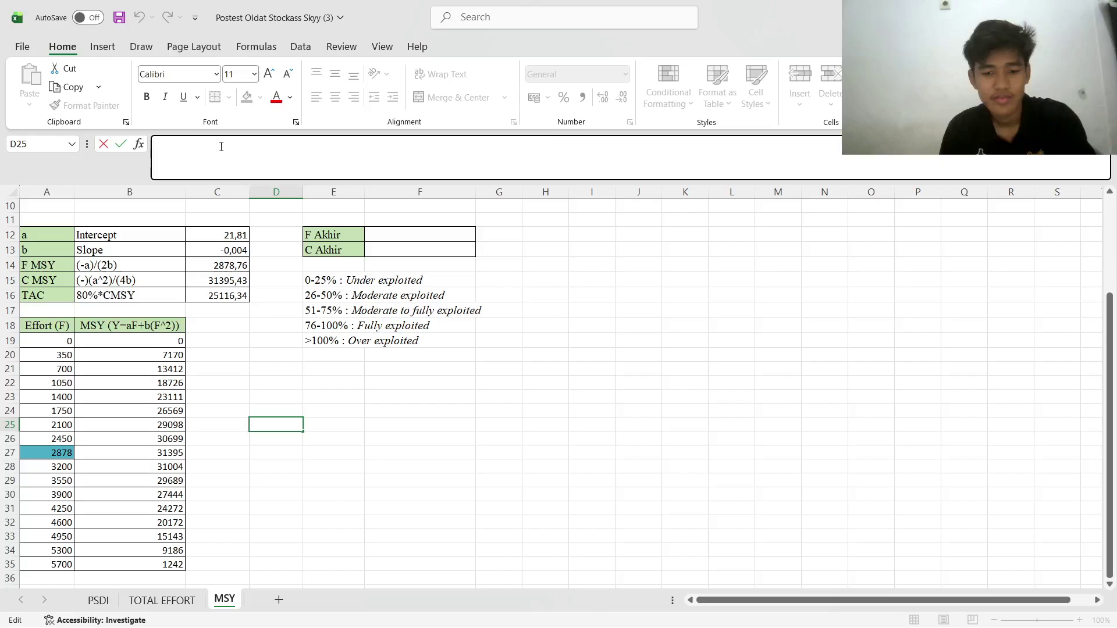
Calculate F Akhir in cell F12 with =D8/C14*100, the 2015 effort as a percentage of F MSY
scroll(246, 302, up, 2)
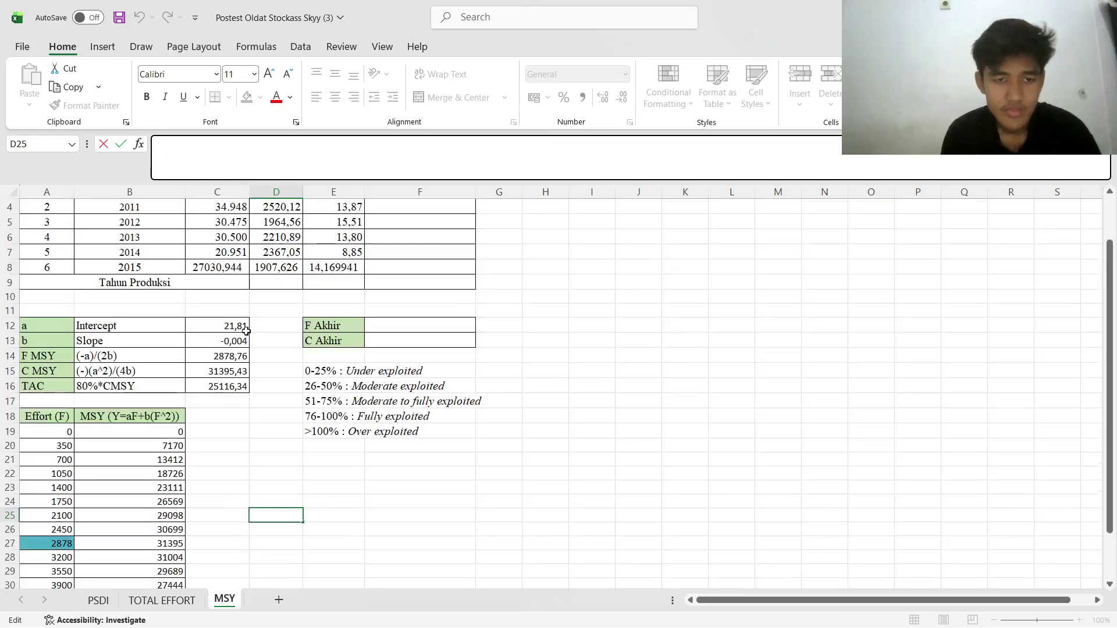
scroll(302, 357, up, 1)
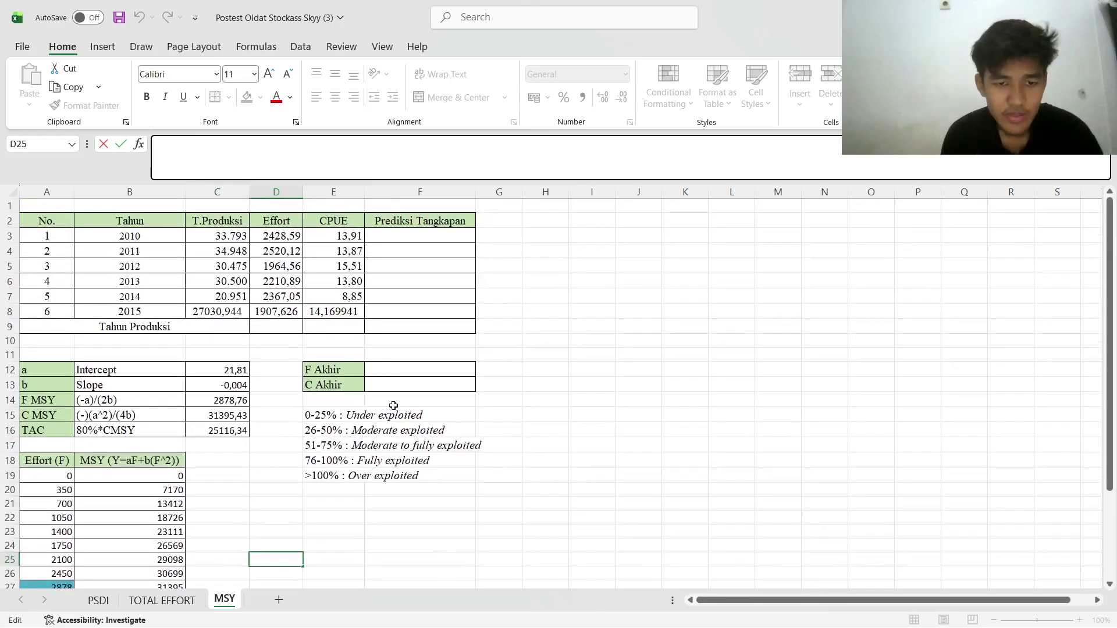
click(392, 368)
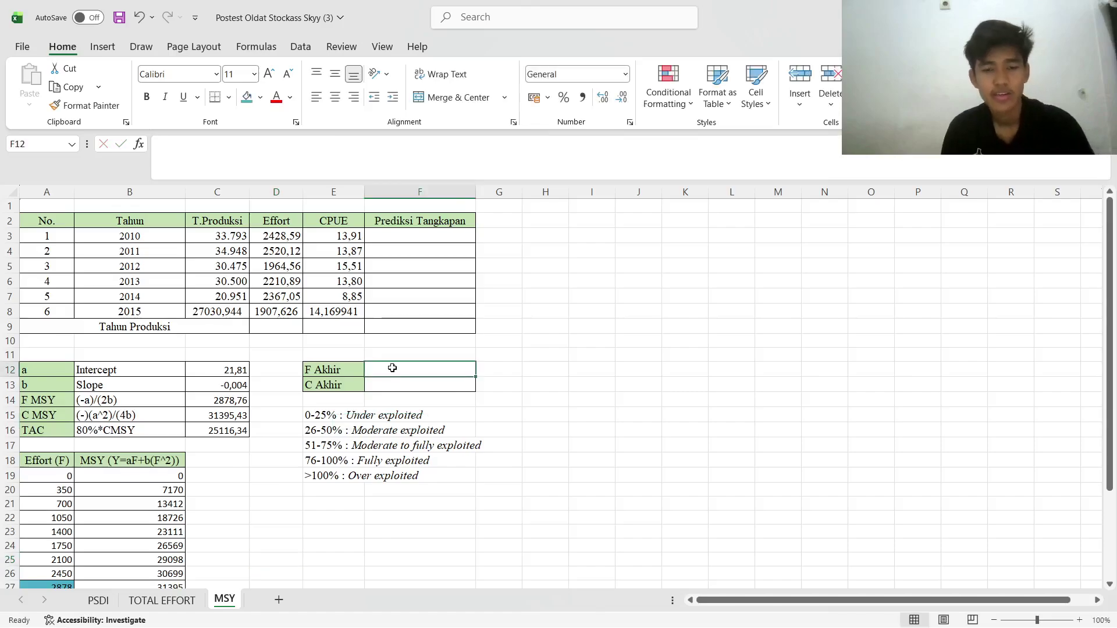
text(=)
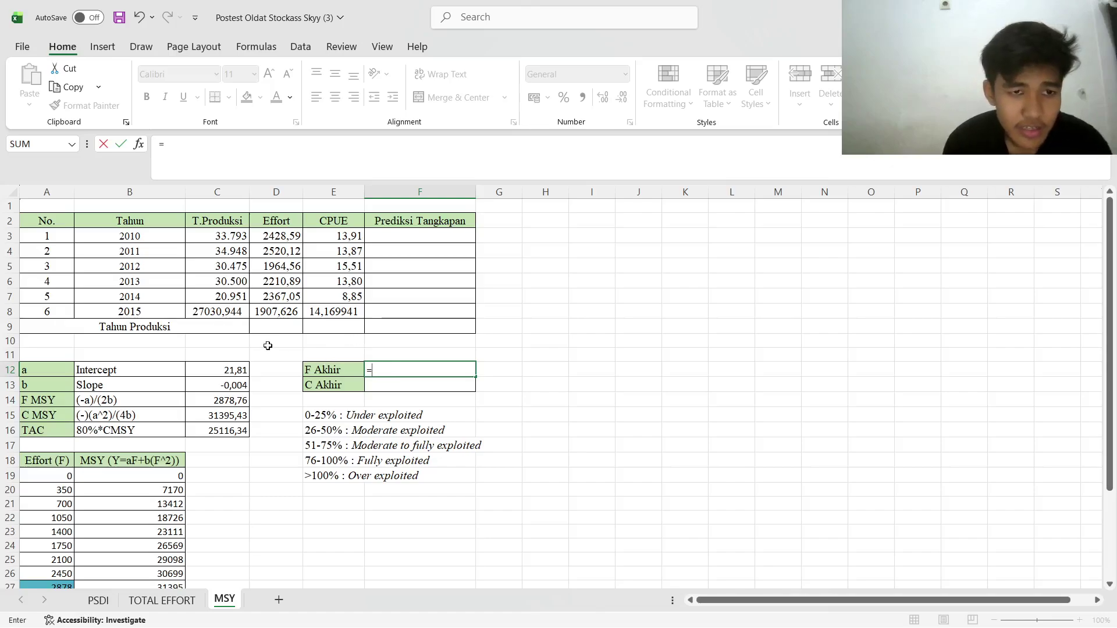
click(275, 312)
text(/)
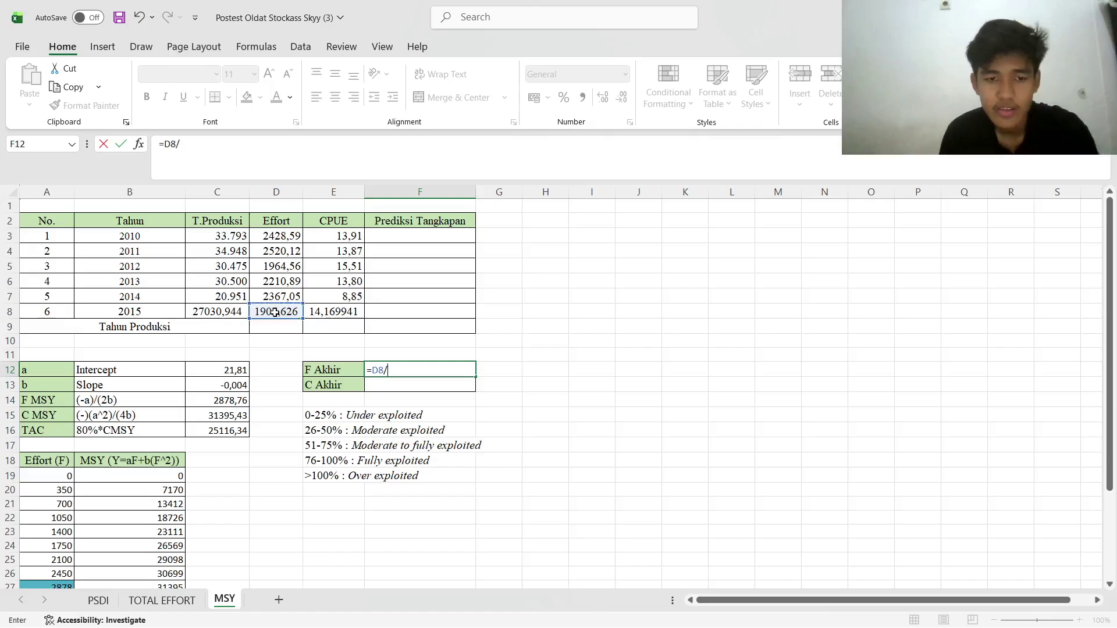
click(206, 401)
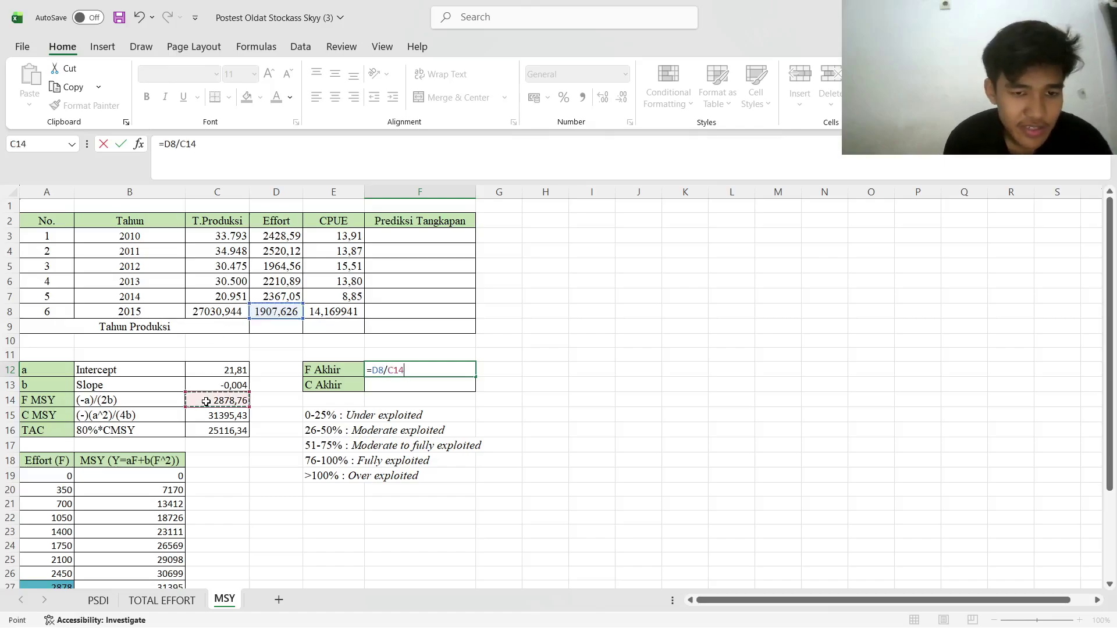
text(*)
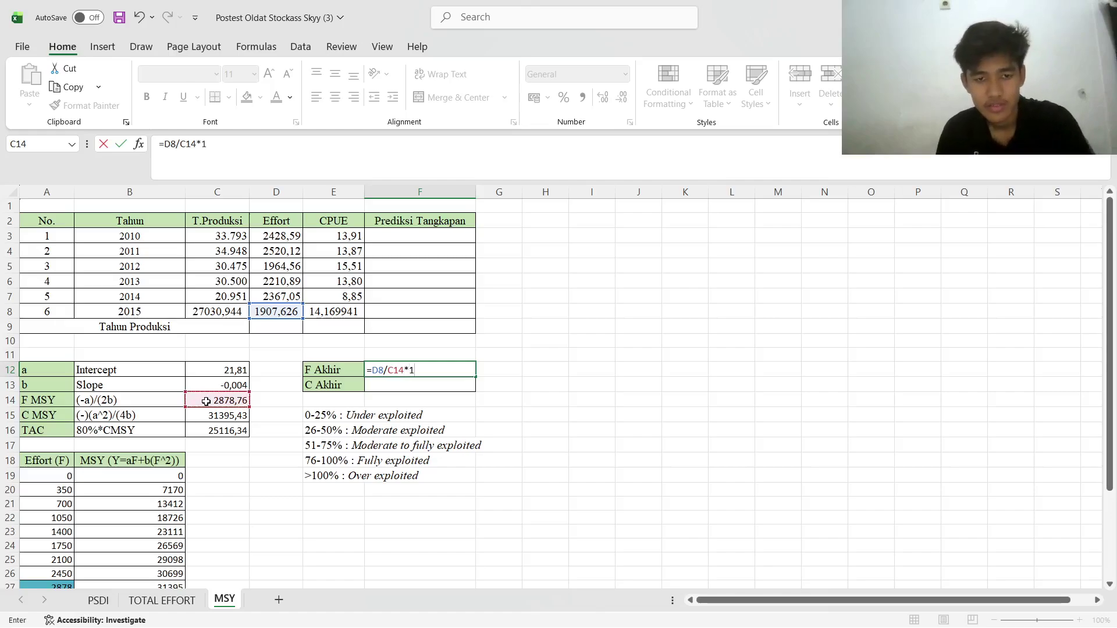
text(100)
key(Return)
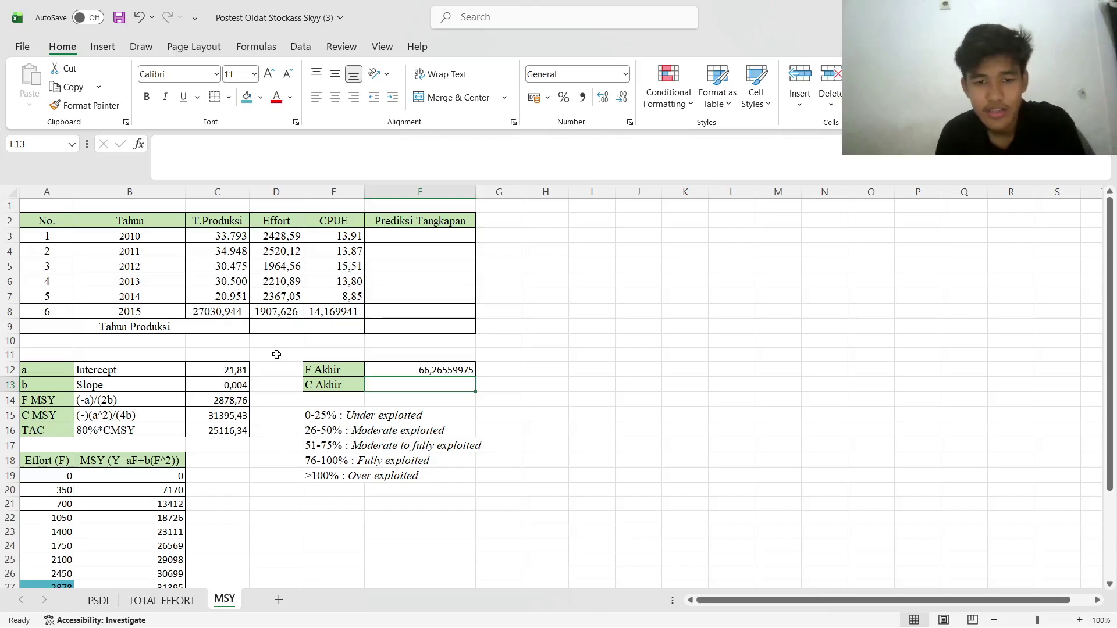
Calculate C Akhir in cell F13 with =C8/C15*100, the 2015 production as a percentage of C MSY
text(=)
click(222, 313)
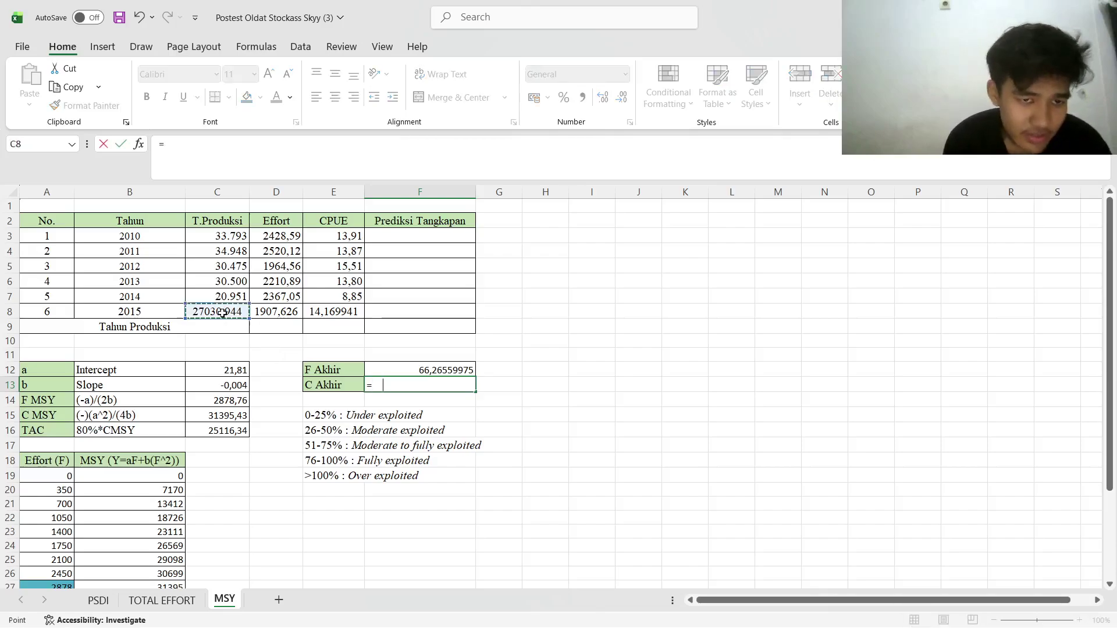
text(/)
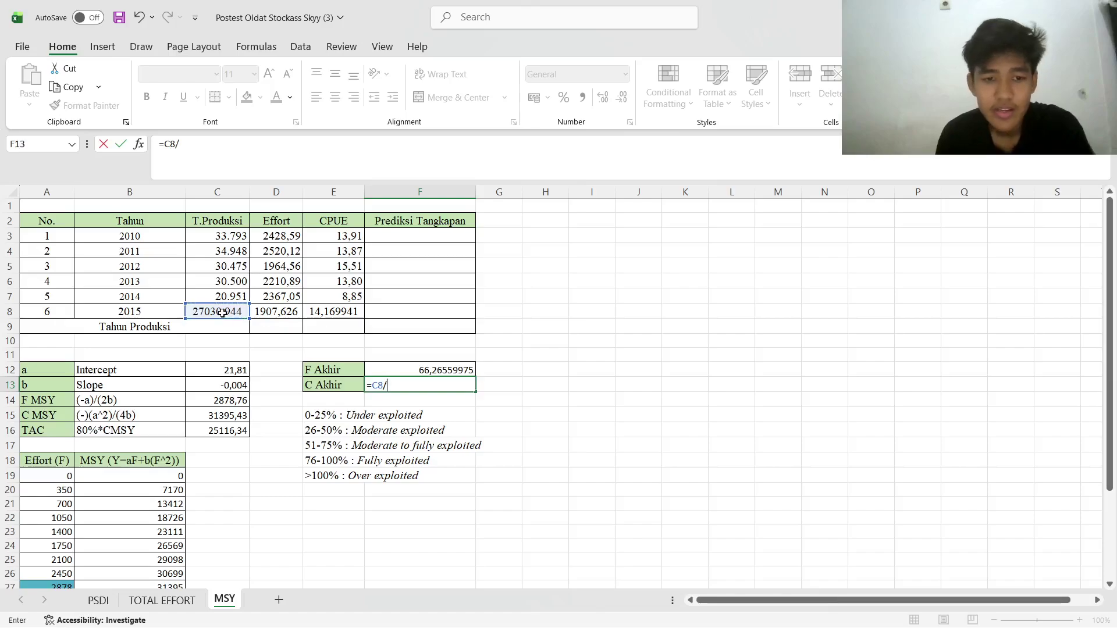
click(209, 414)
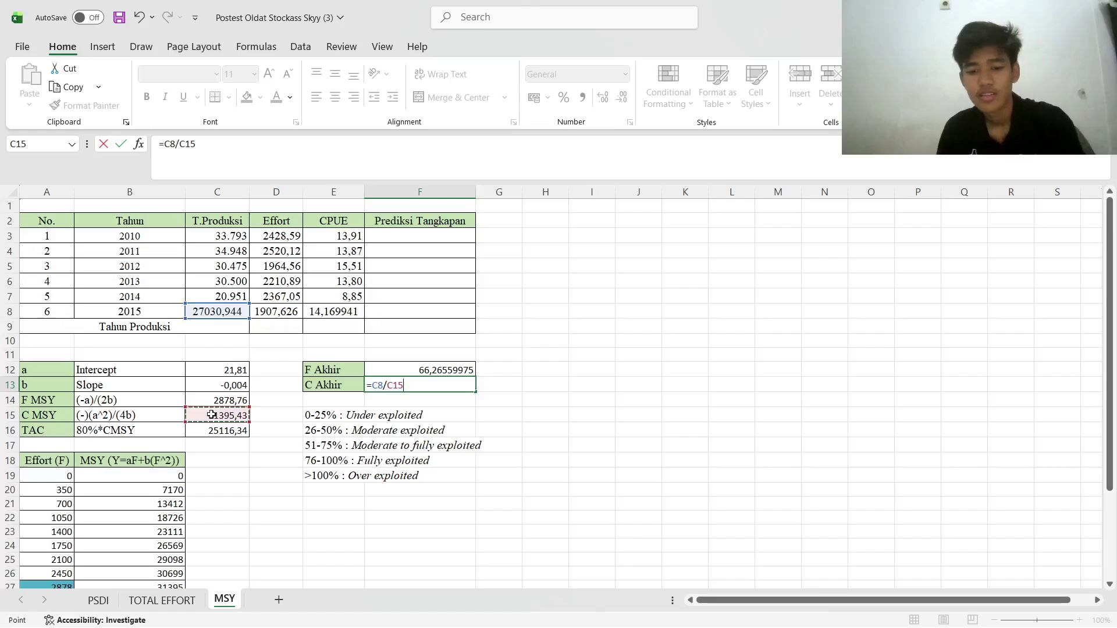
text(*100)
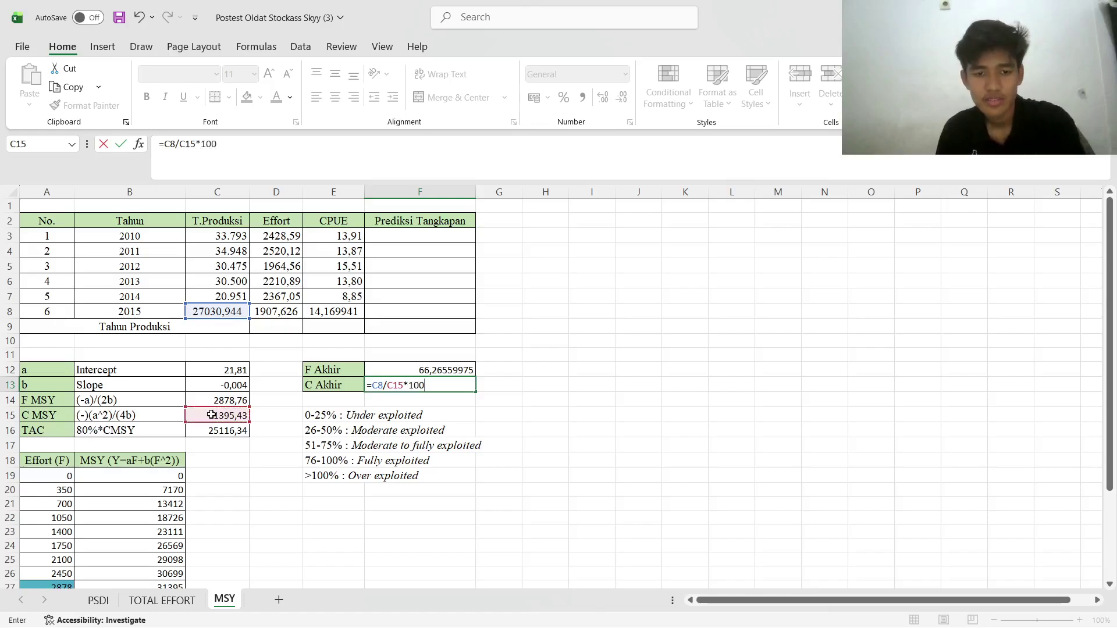
key(Return)
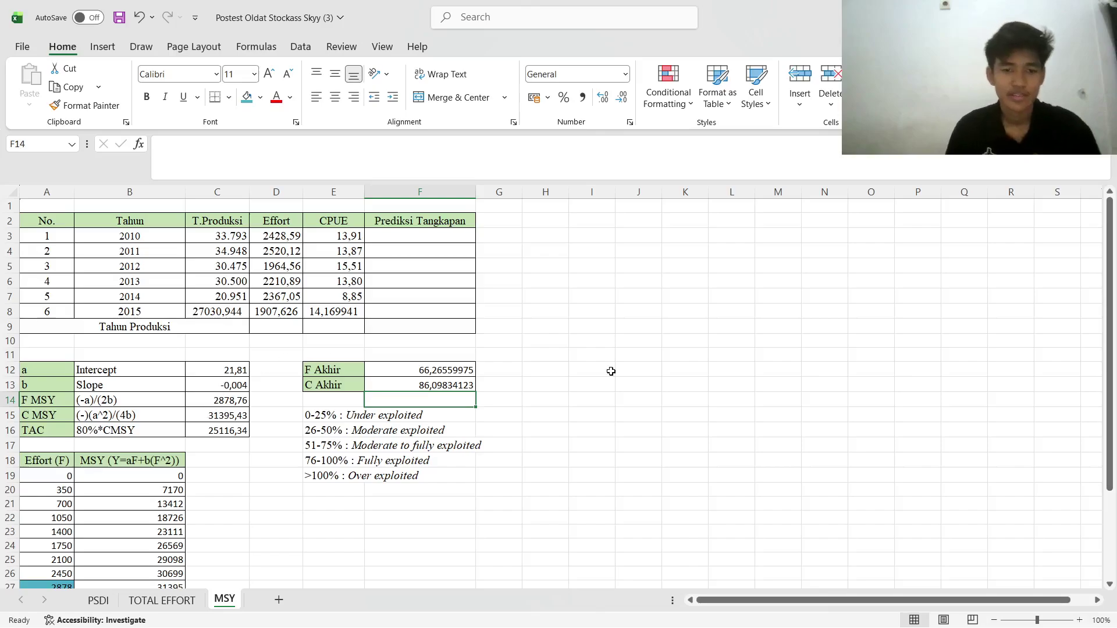
Enter the 2010 Prediksi Tangkapan formula in cell F3 as =D3*(C12-(C13*D3), using the effort, intercept and slope
click(431, 162)
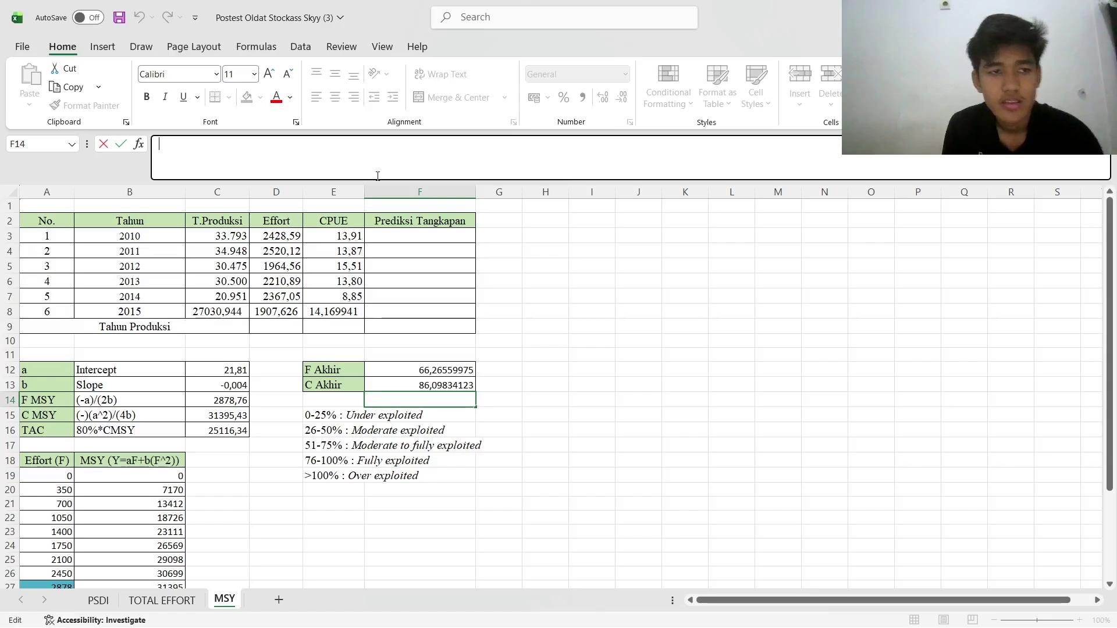
click(390, 233)
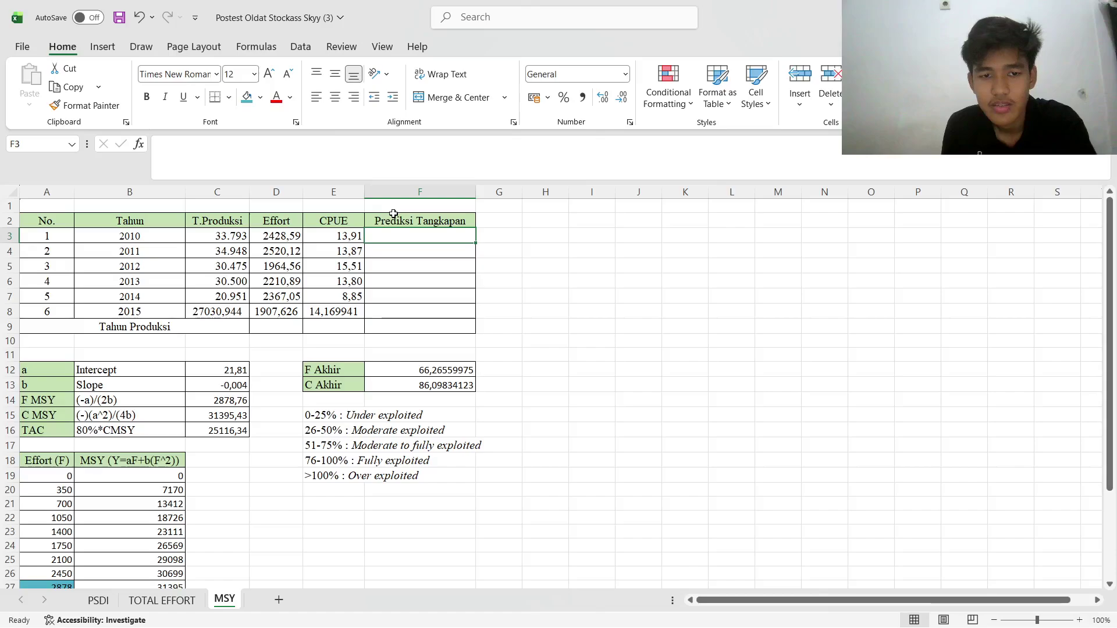
text(=)
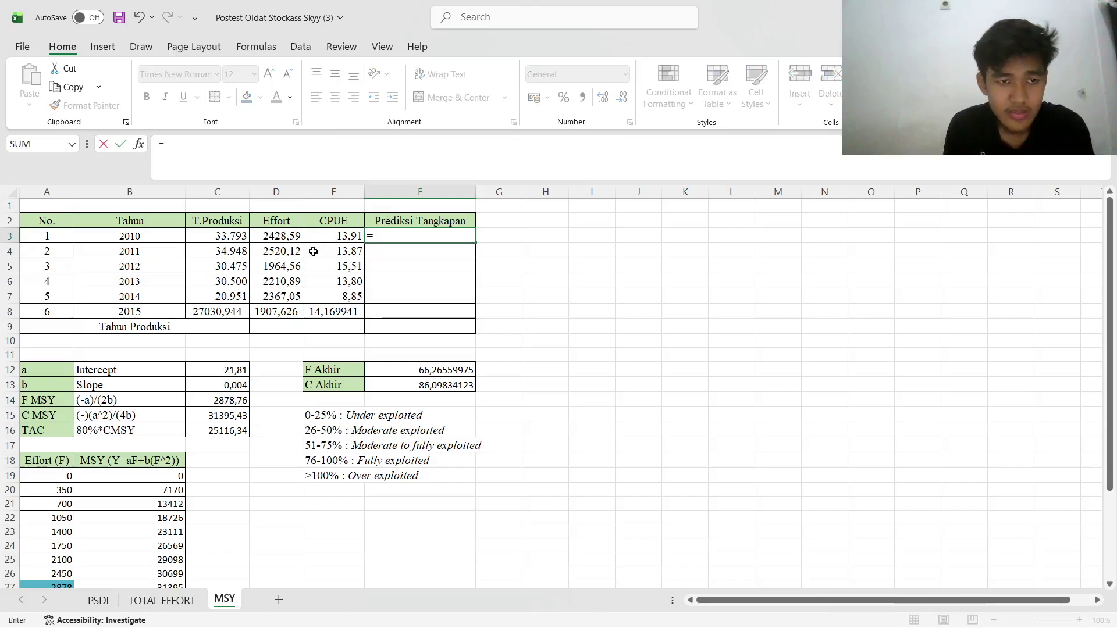
click(289, 238)
text(*)
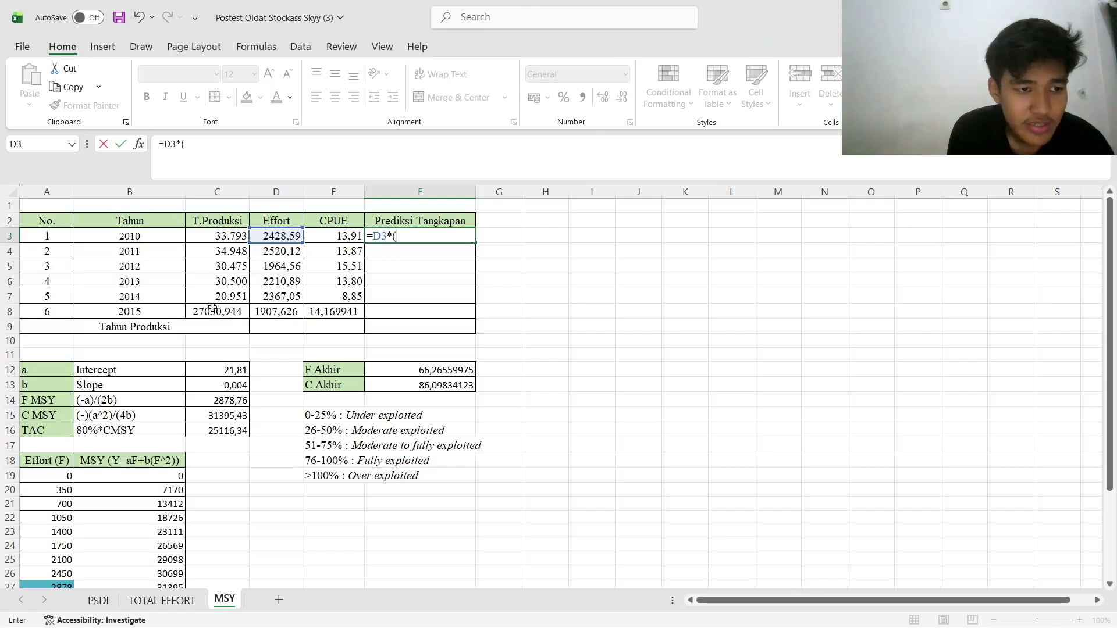
click(217, 370)
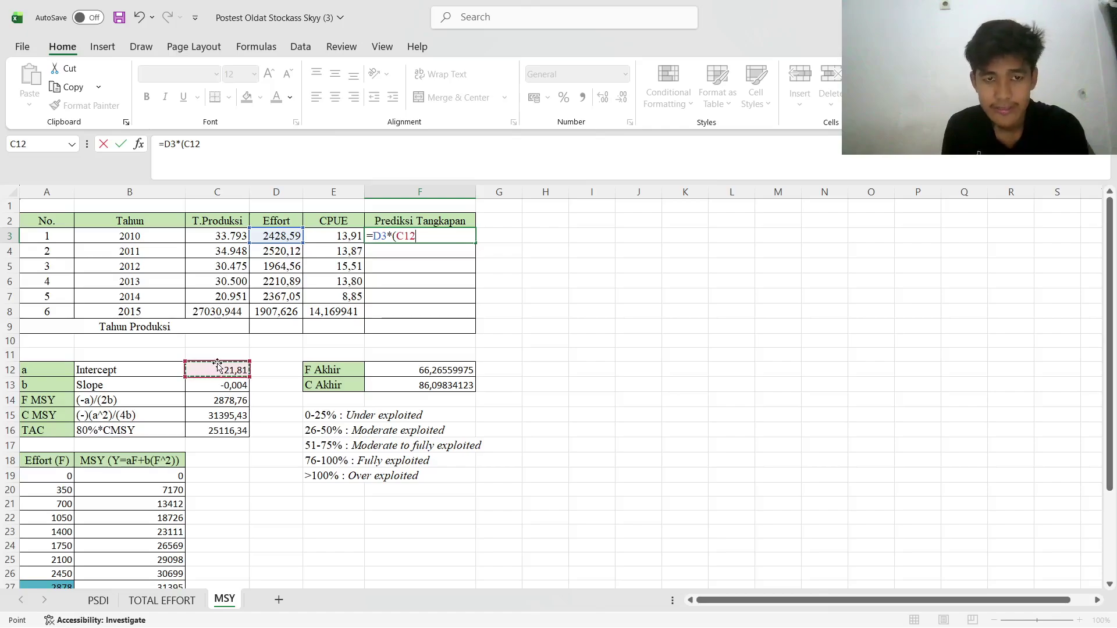
text(-)
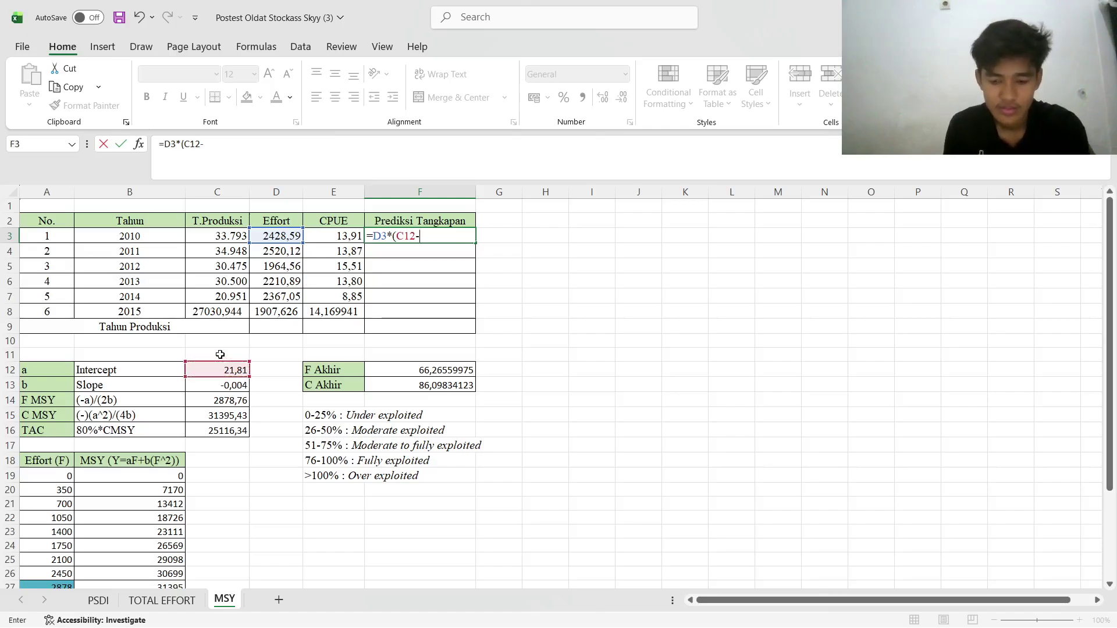
text(()
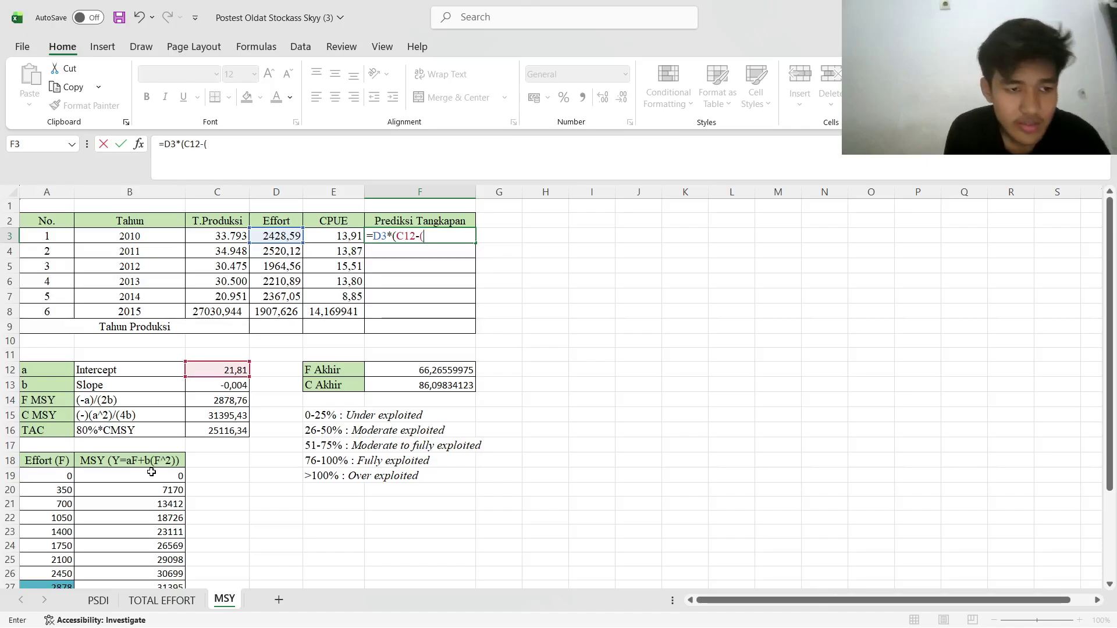
click(196, 389)
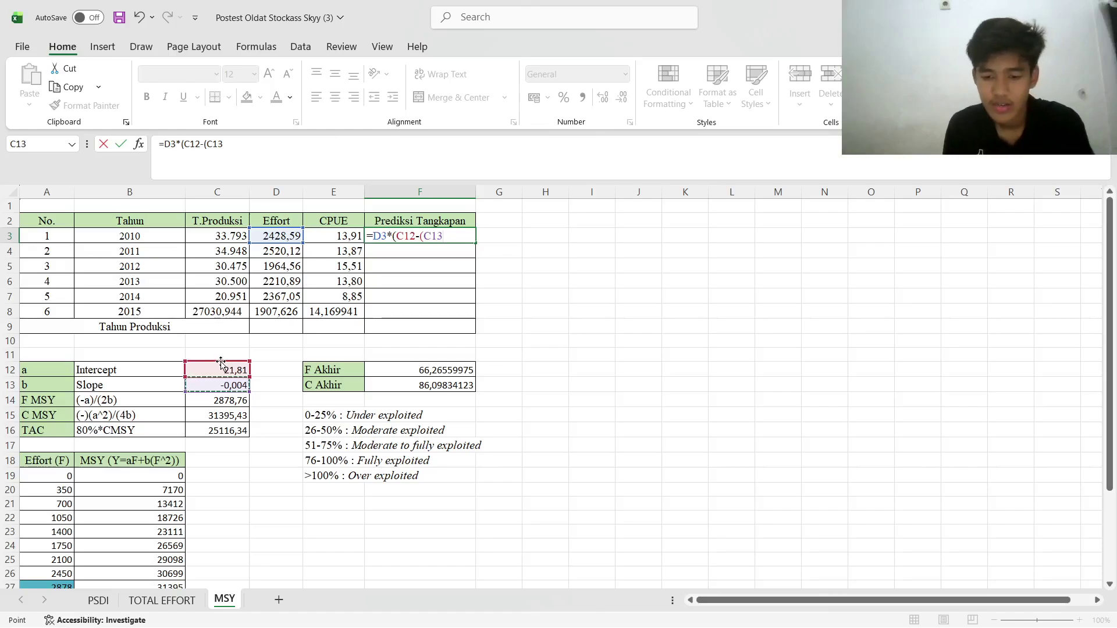
text(*)
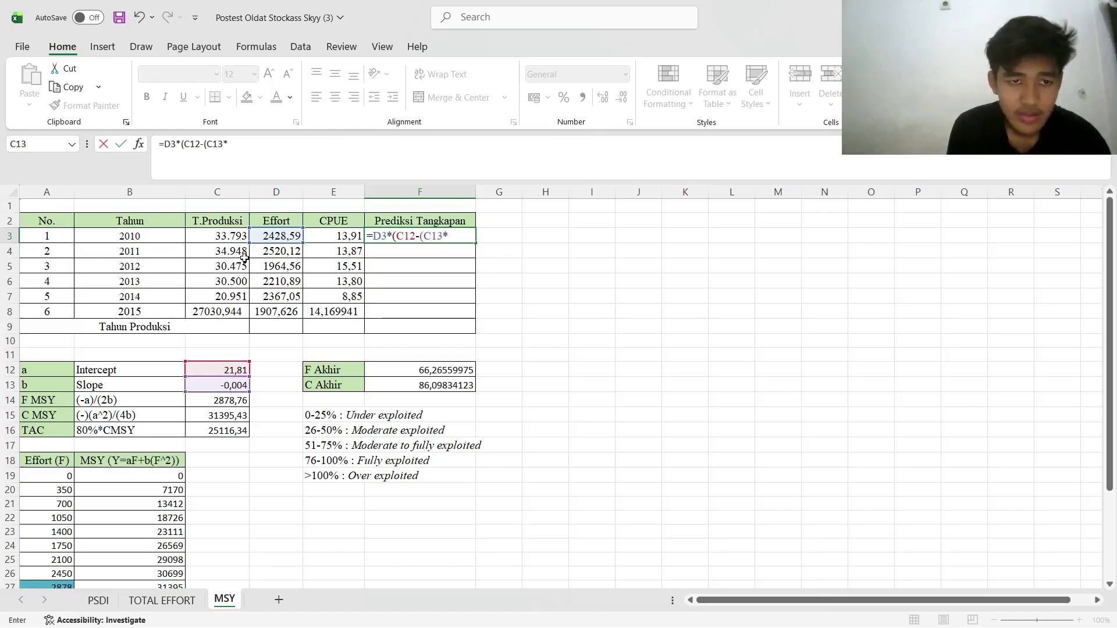
click(262, 235)
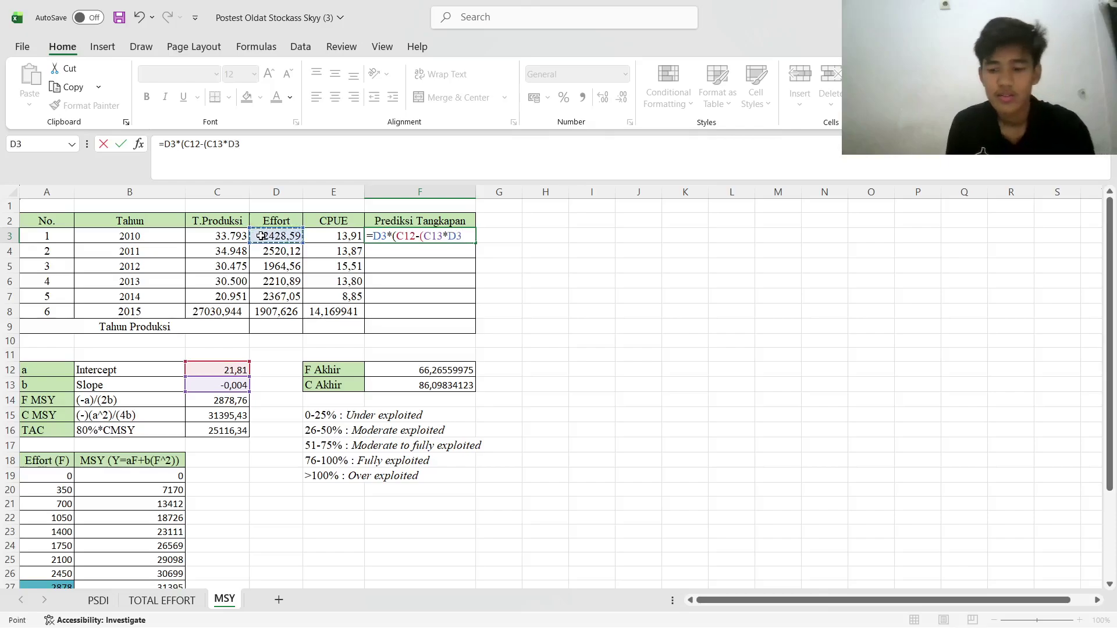
text())
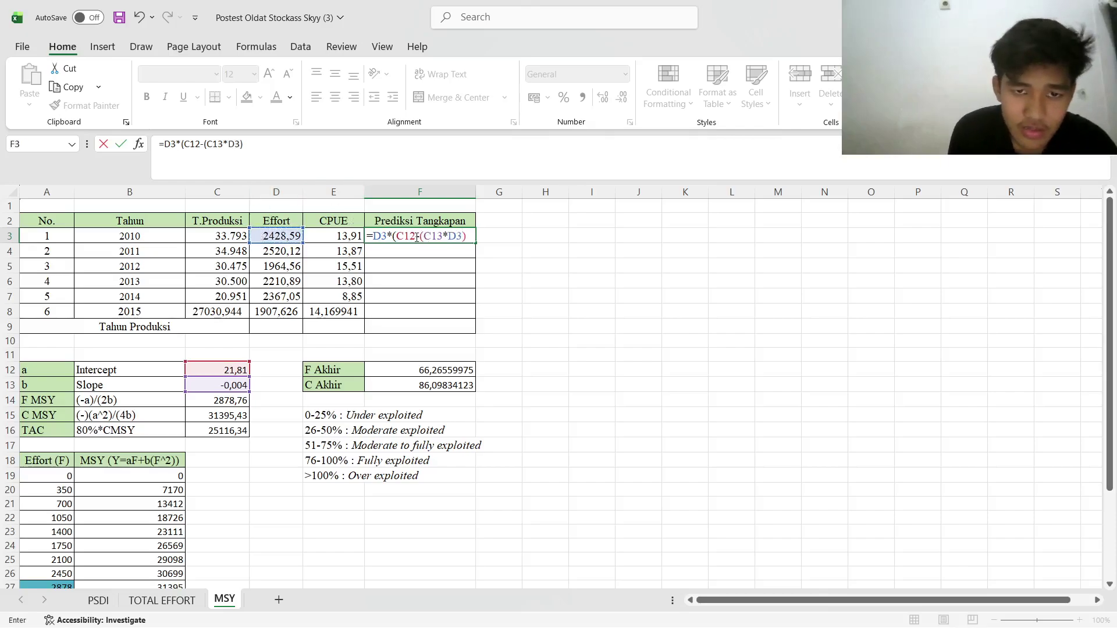
Lock the intercept and slope rows in the F3 formula and accept it as =D3*(C$12-(C$13*D3))
click(405, 236)
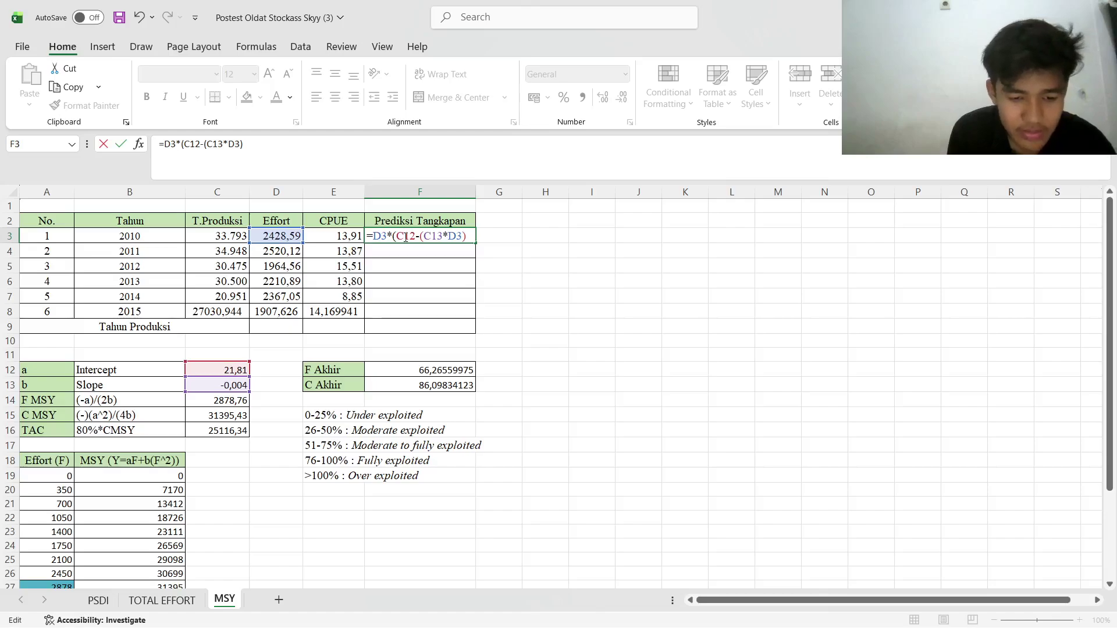
text($)
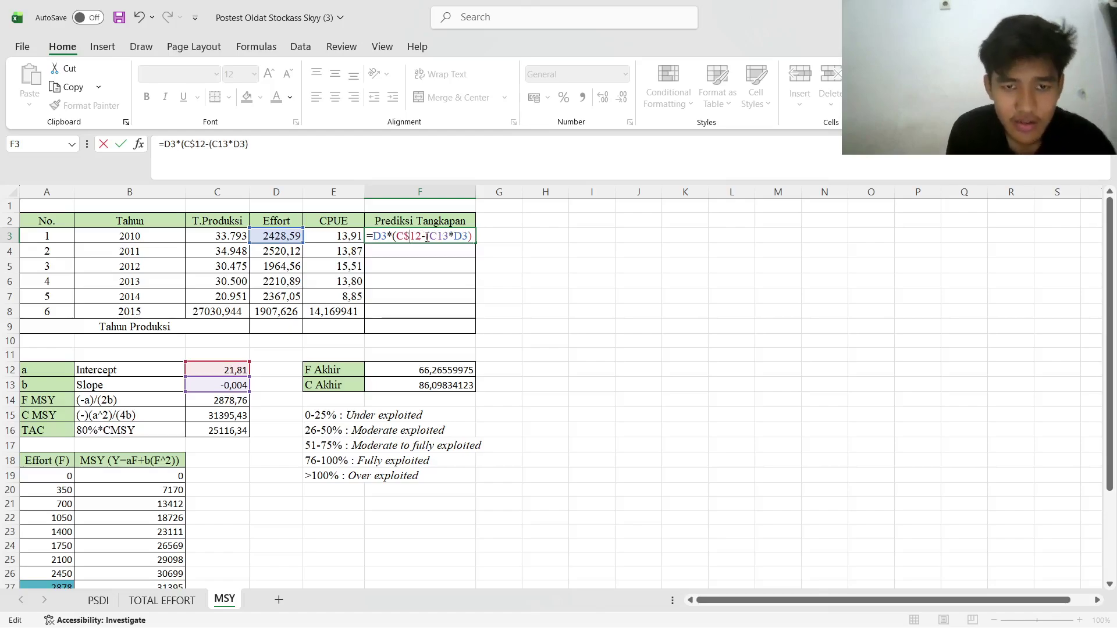
click(435, 238)
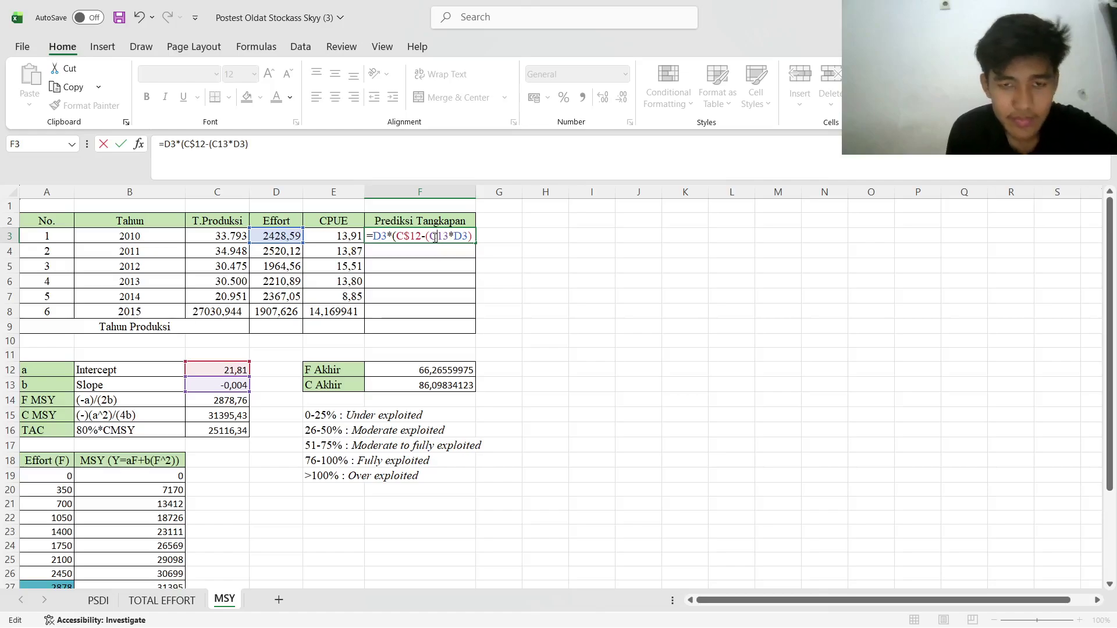
text($)
key(Return)
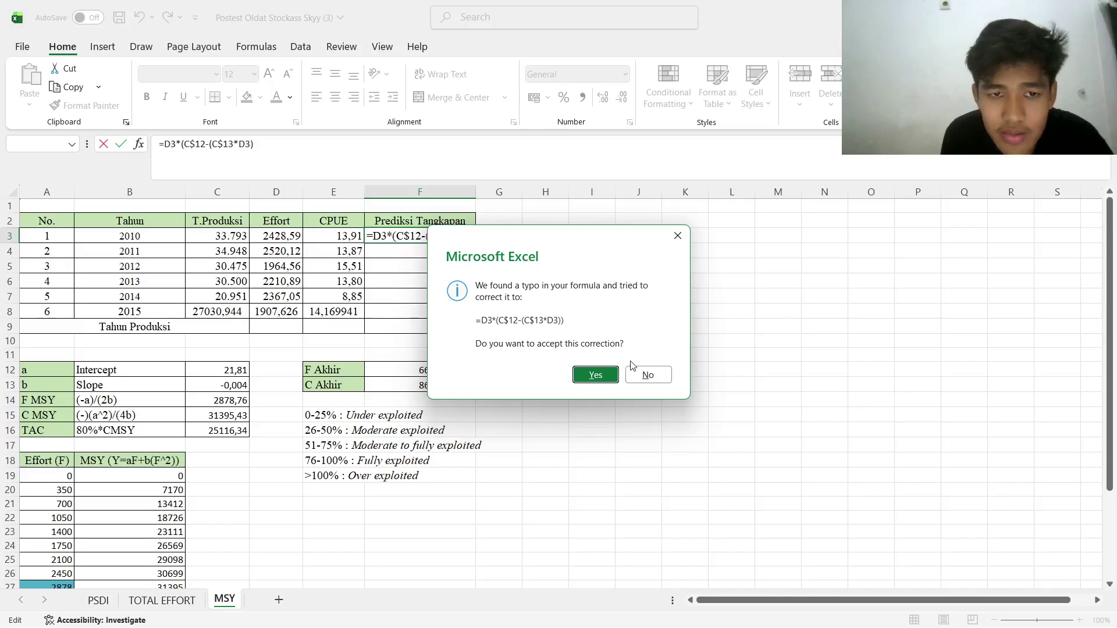
click(616, 379)
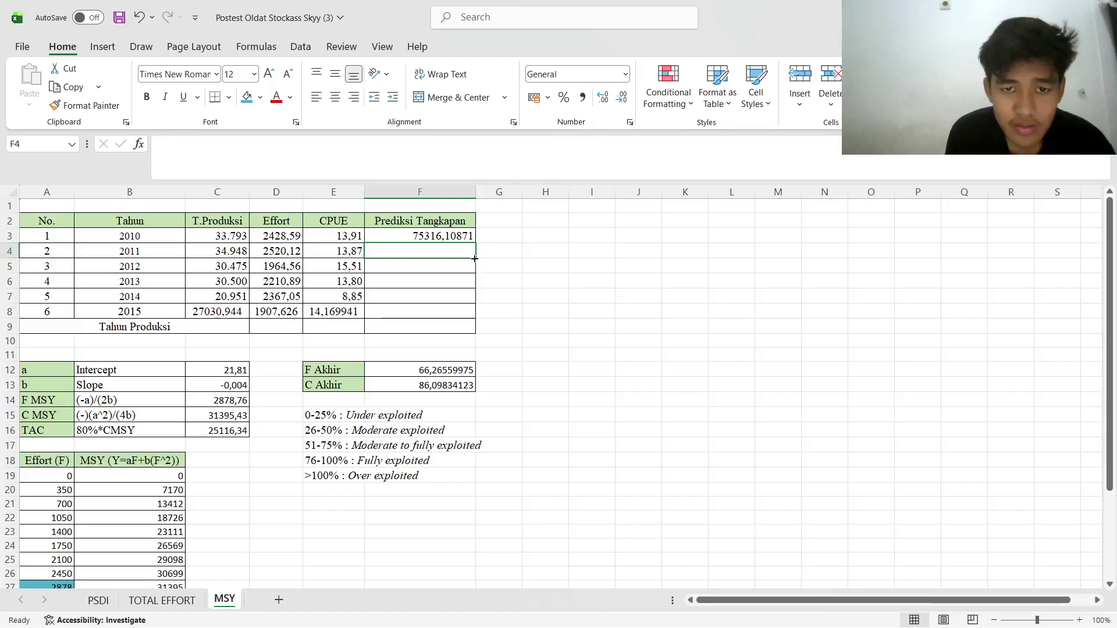
Copy the Prediksi Tangkapan formula from F3 down to F8 for the years 2011 to 2015
click(460, 240)
drag(476, 243, 474, 315)
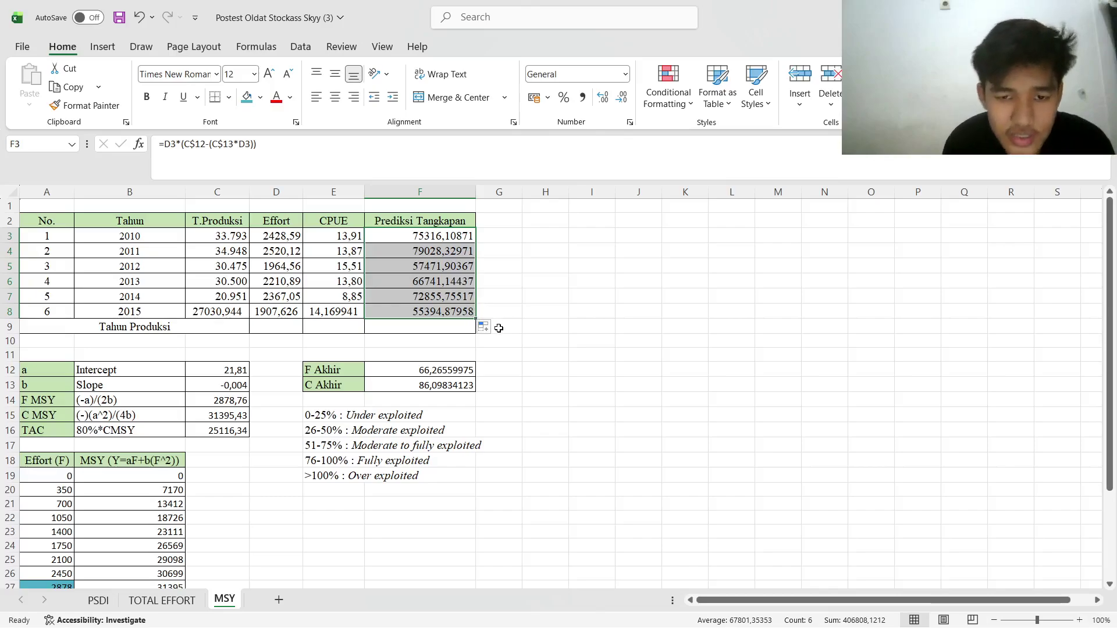
click(507, 357)
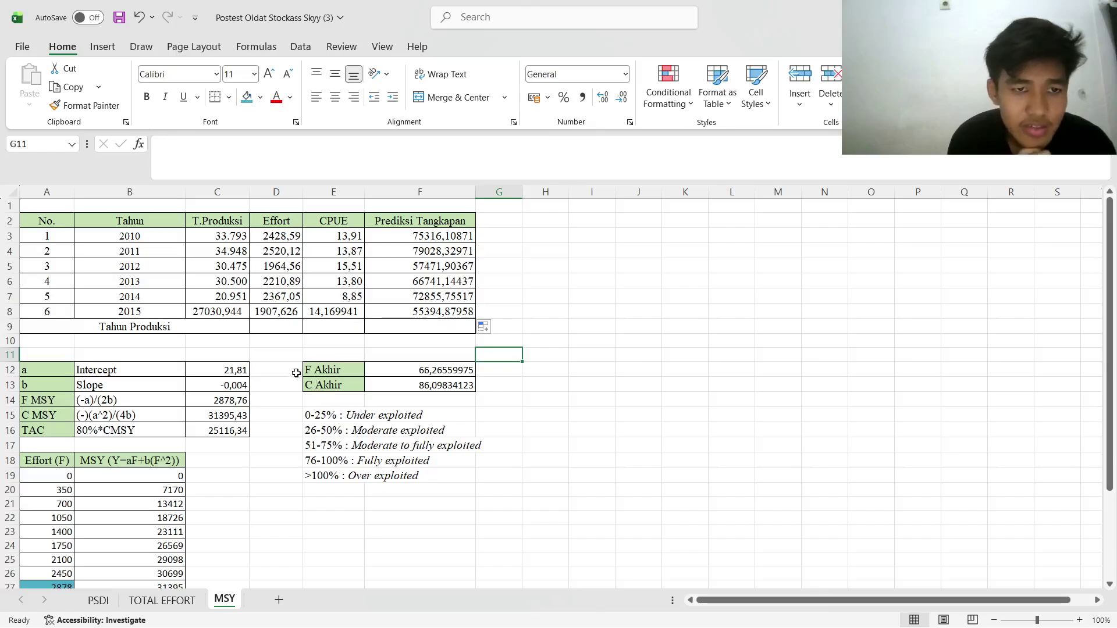
Open the F Akhir formula in F12 for review, remove the stray H11 reference and restore it to =D8/C14*100
click(418, 368)
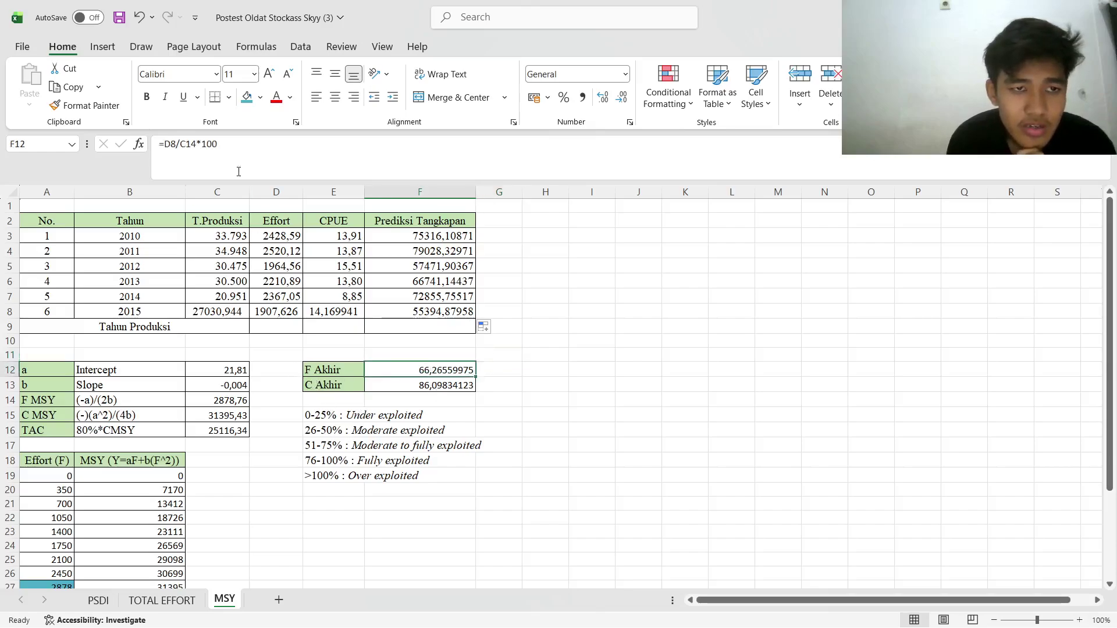
click(202, 144)
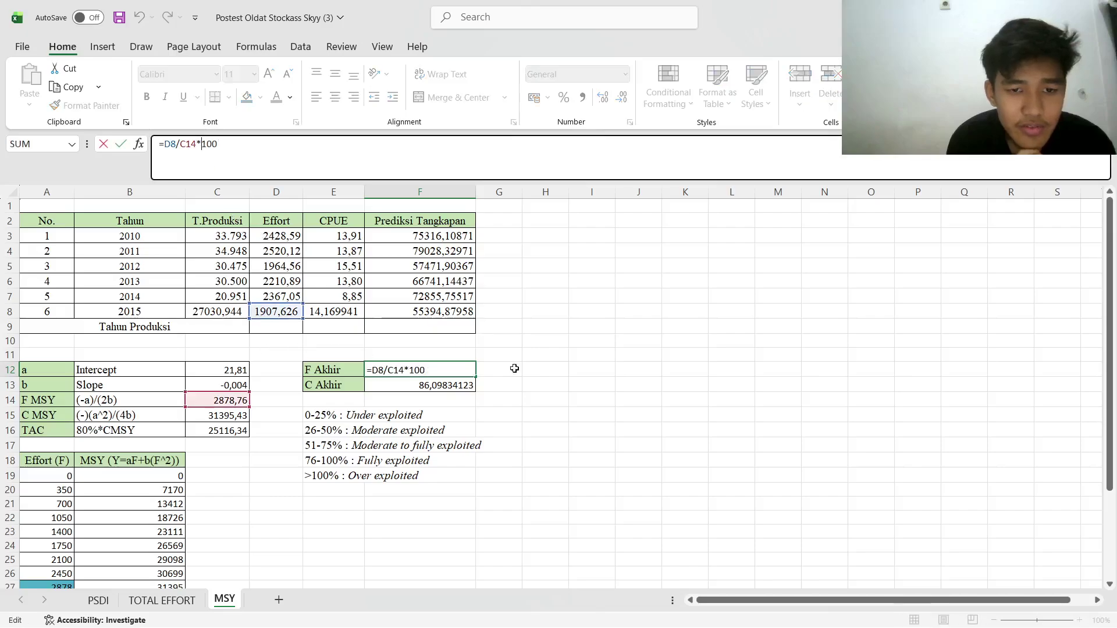
click(524, 350)
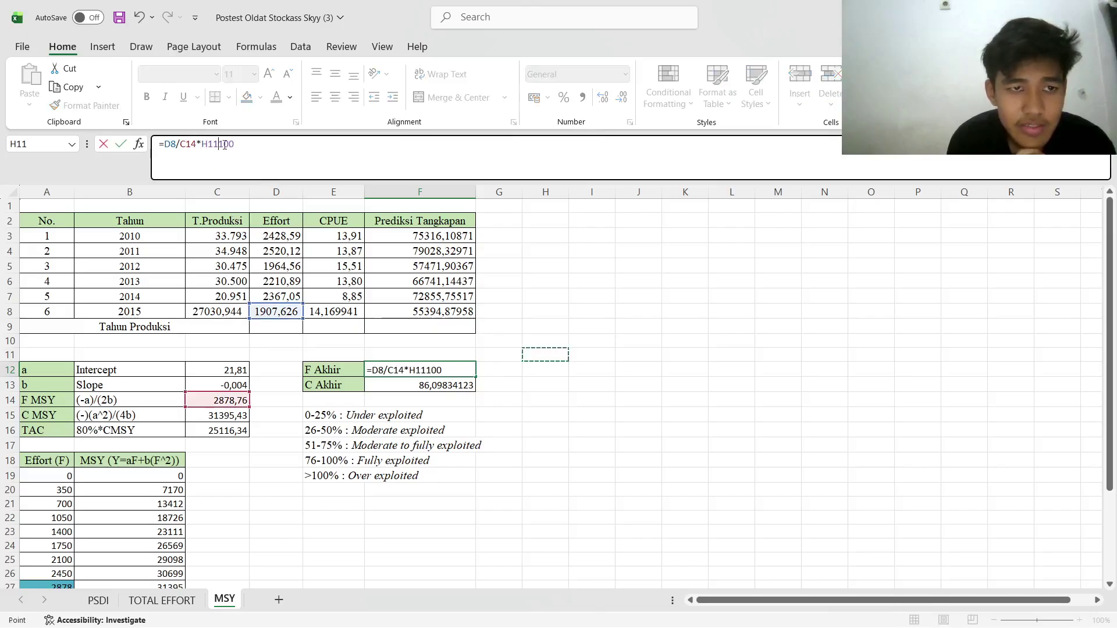
key(BackSpace)
key(BackSpace)
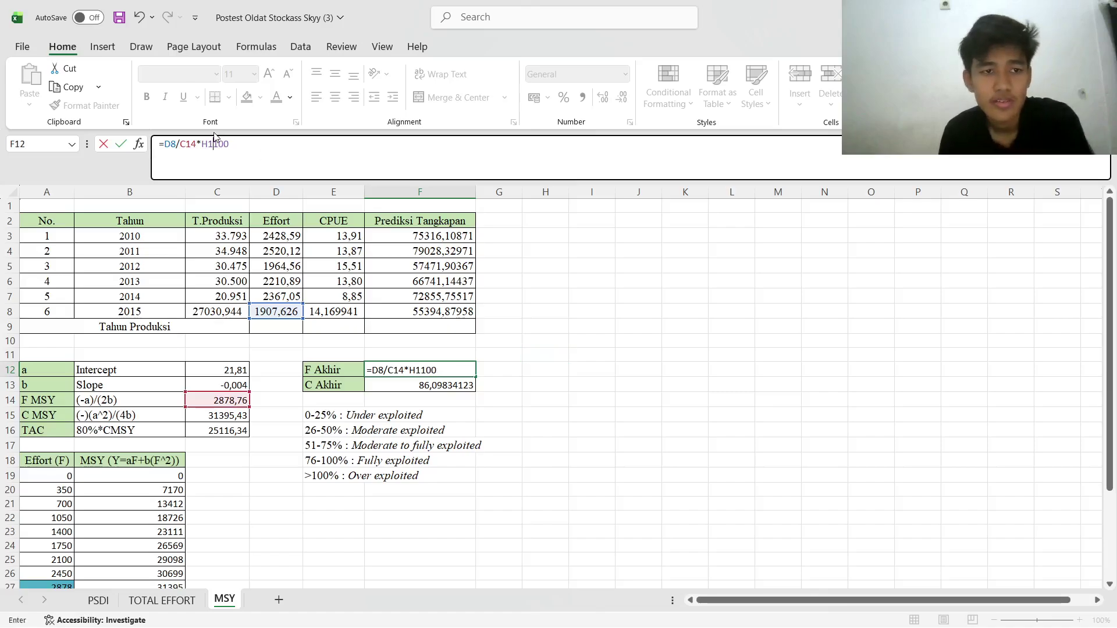
key(BackSpace)
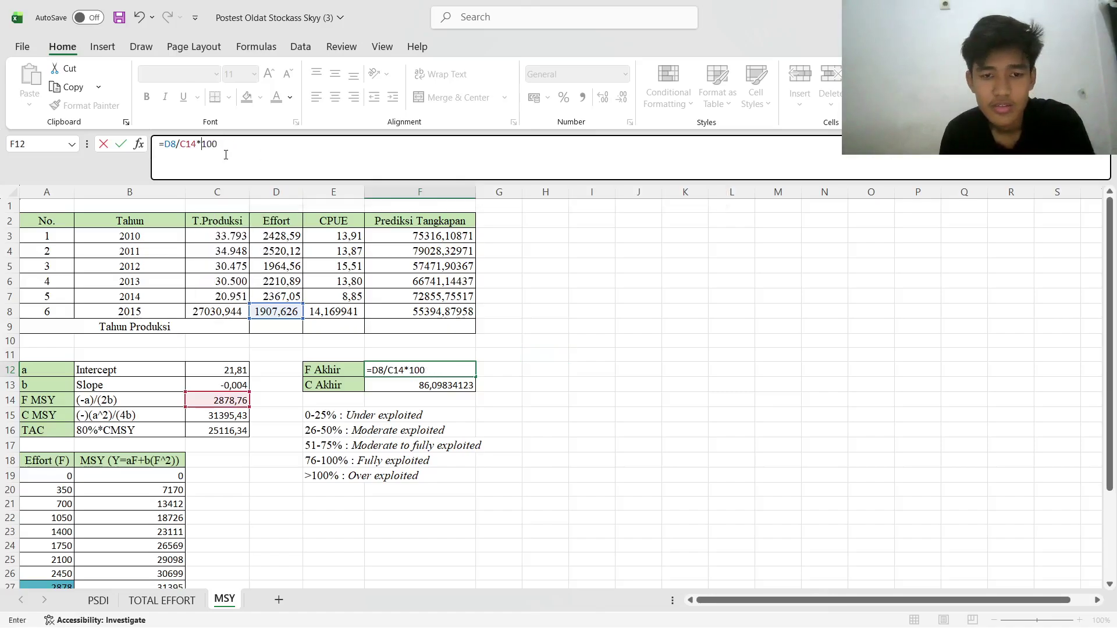
key(Return)
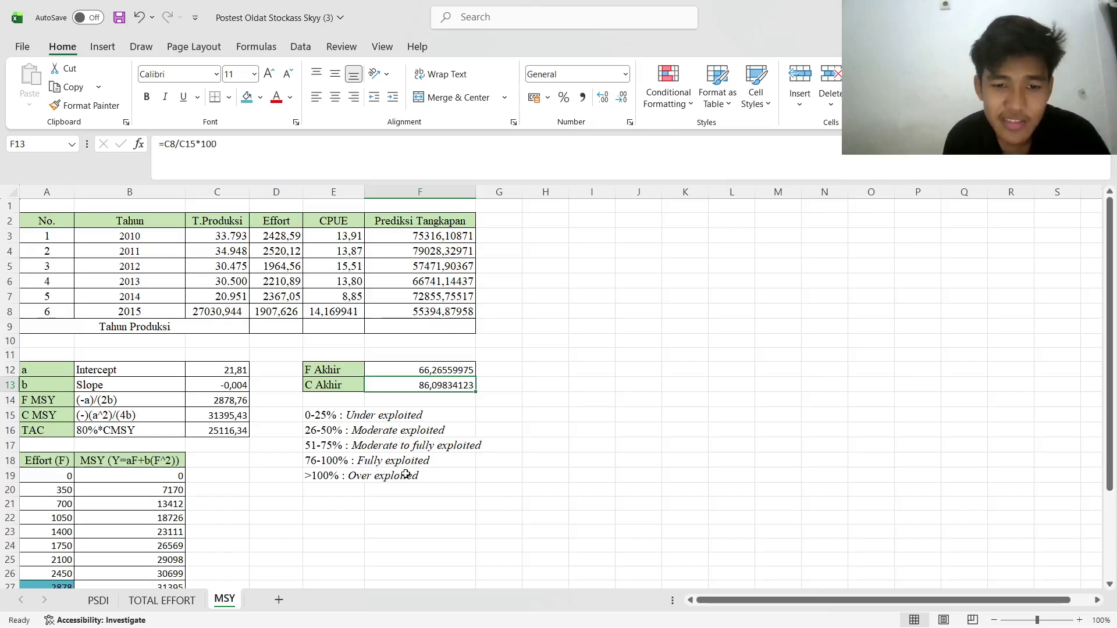
click(496, 332)
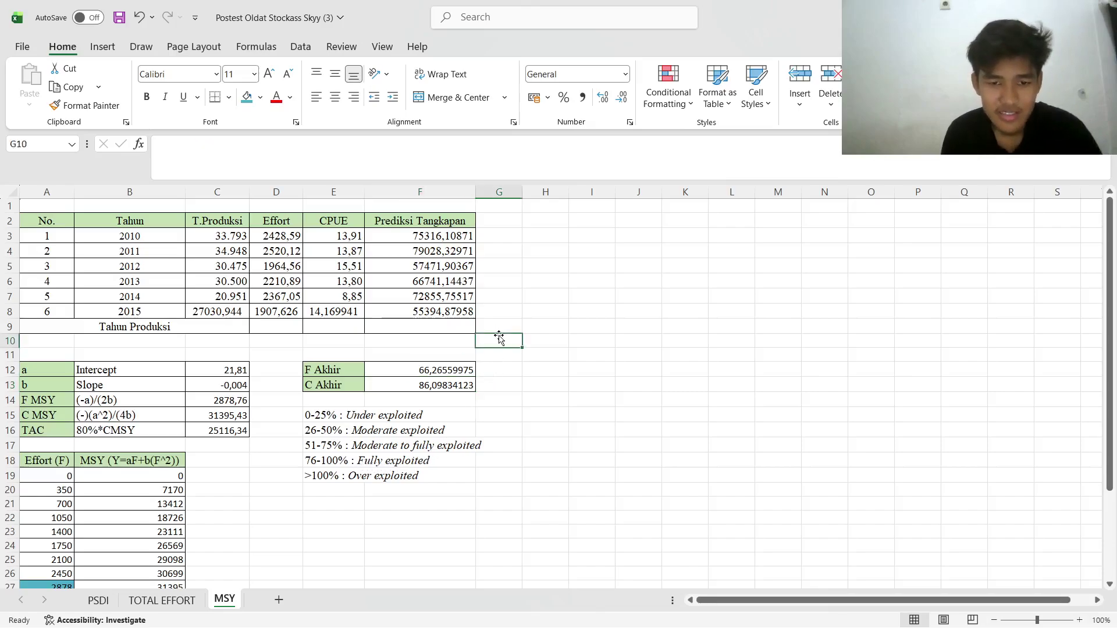
drag(539, 330, 552, 335)
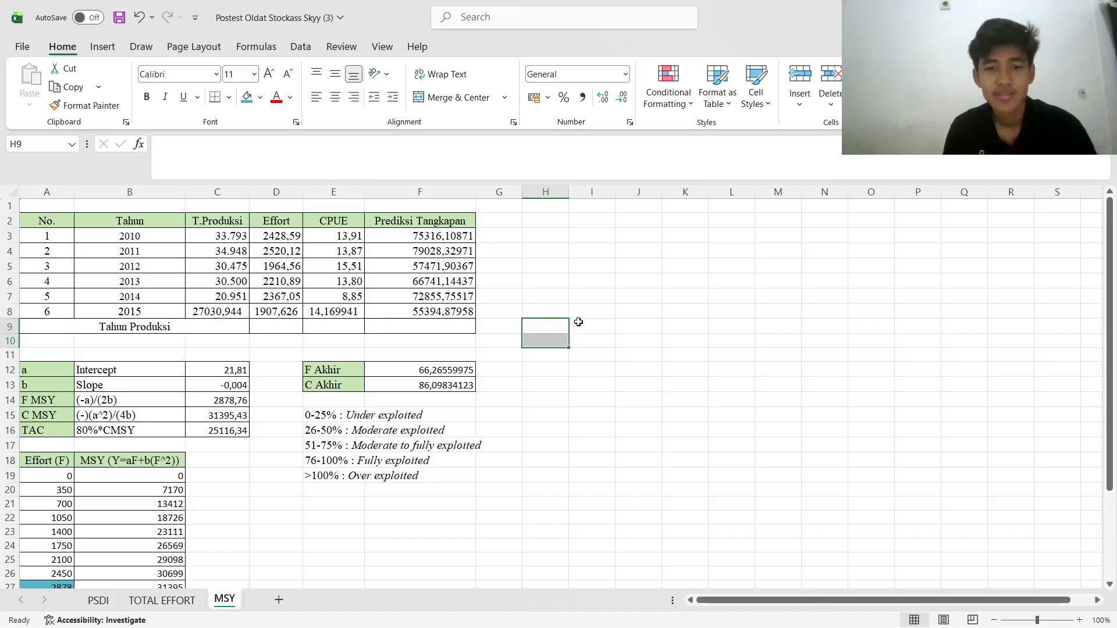
click(560, 163)
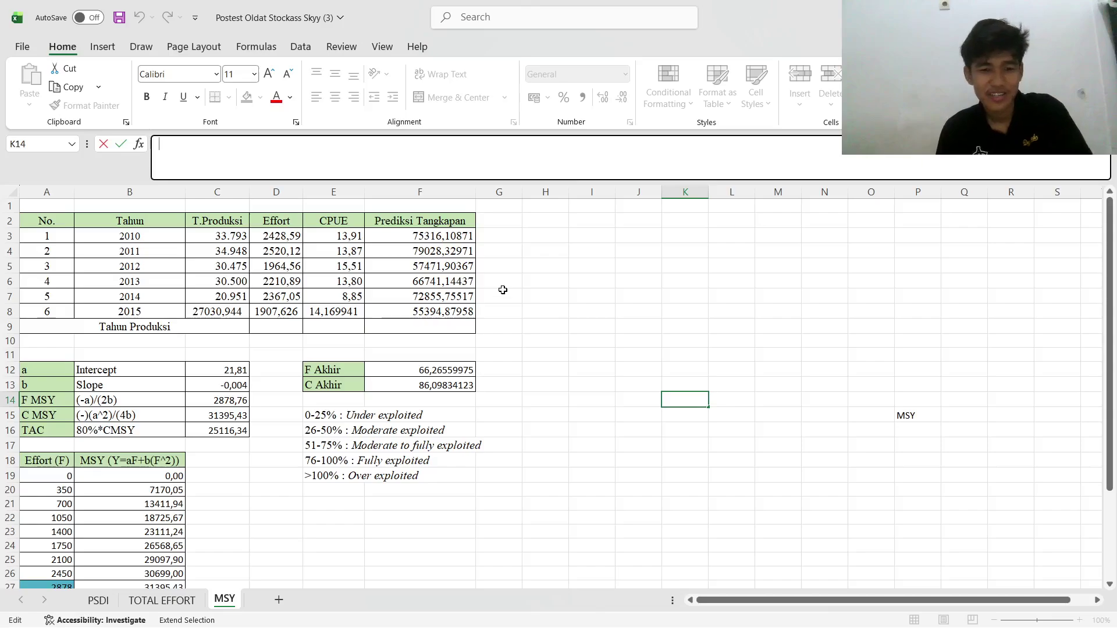
Insert a scatter chart with smooth lines and markers from the effort and MSY values in A19:B35
scroll(503, 289, down, 2)
click(529, 416)
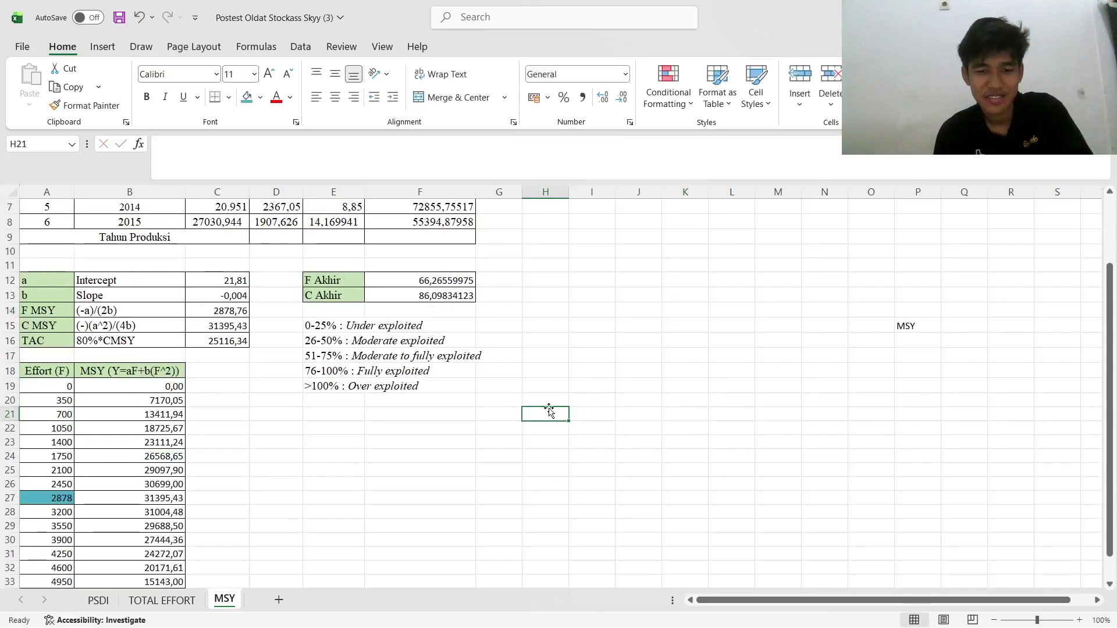
drag(49, 388, 115, 554)
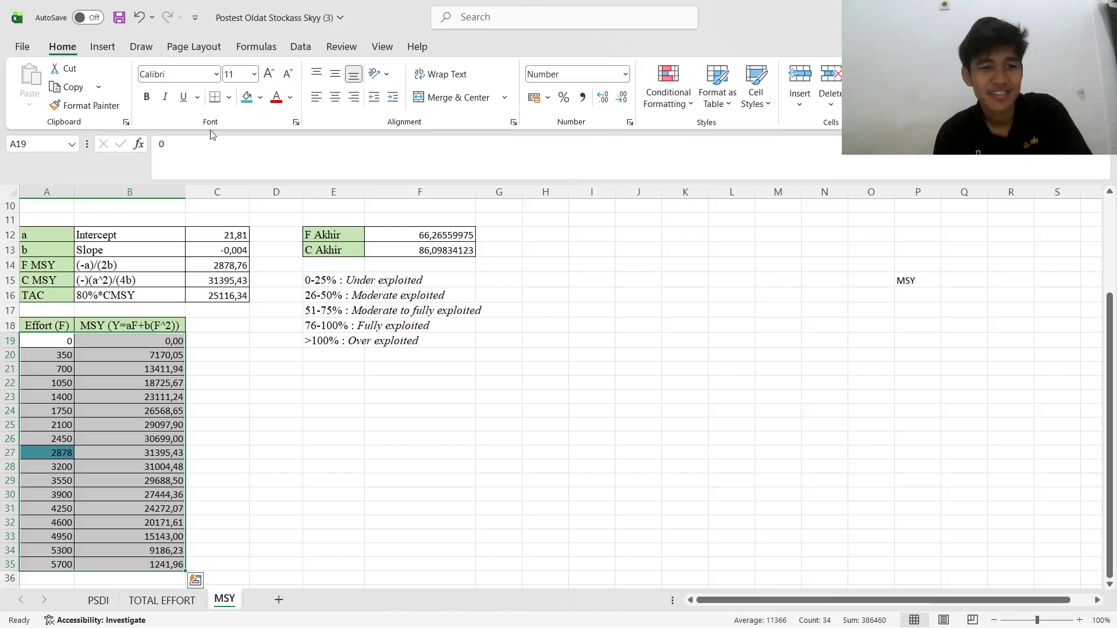
click(103, 46)
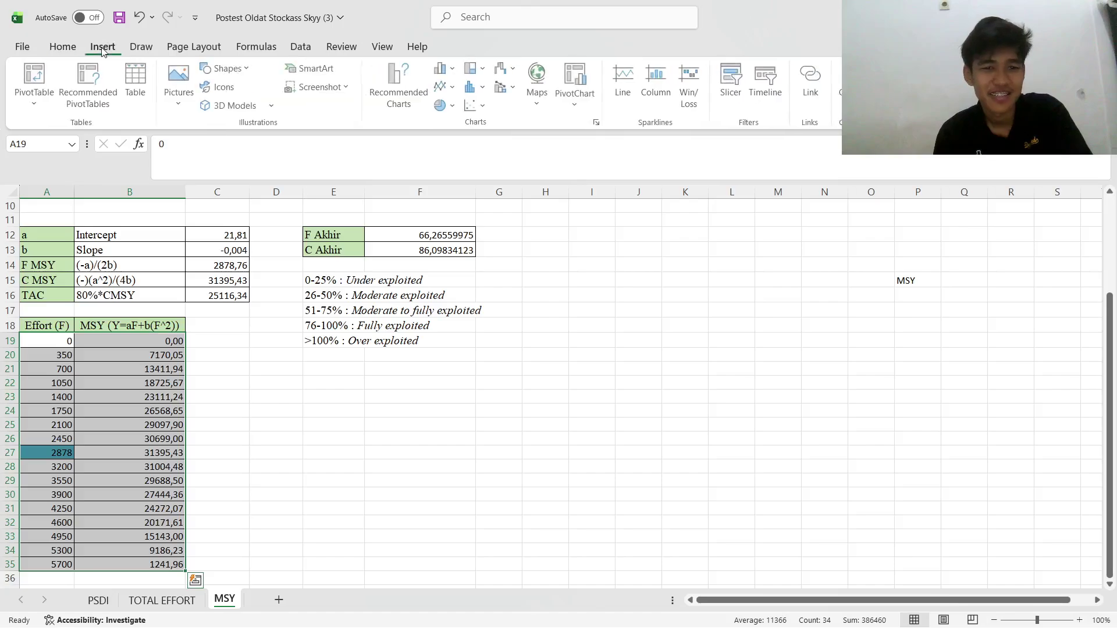
click(473, 105)
click(526, 154)
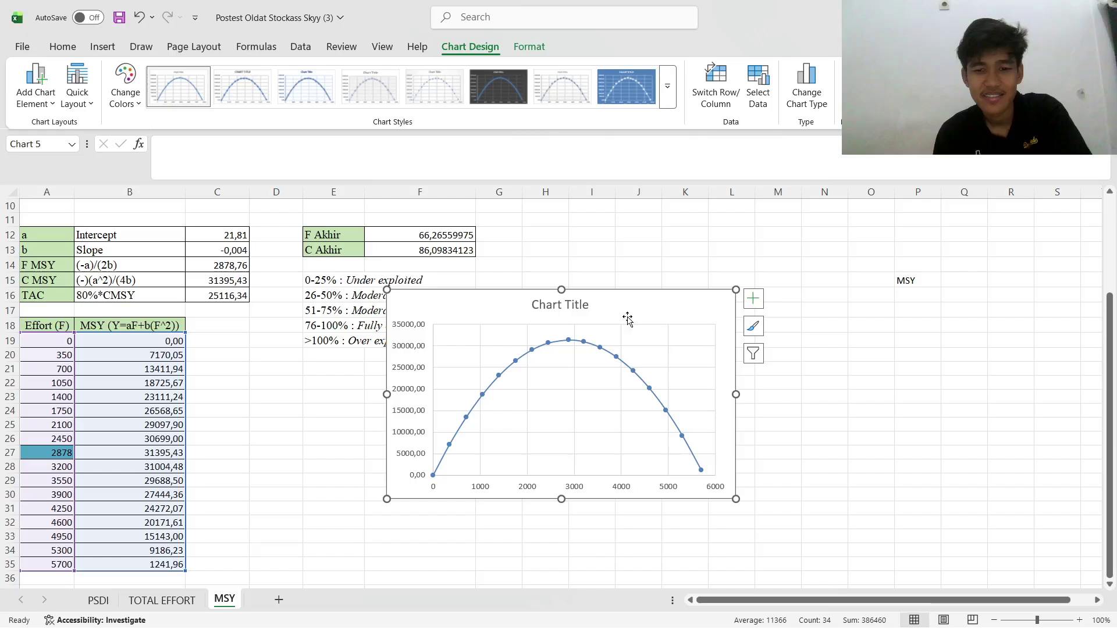
Move the chart clear of the exploitation category list and delete the stray MSY text in cell P15
drag(626, 308, 755, 295)
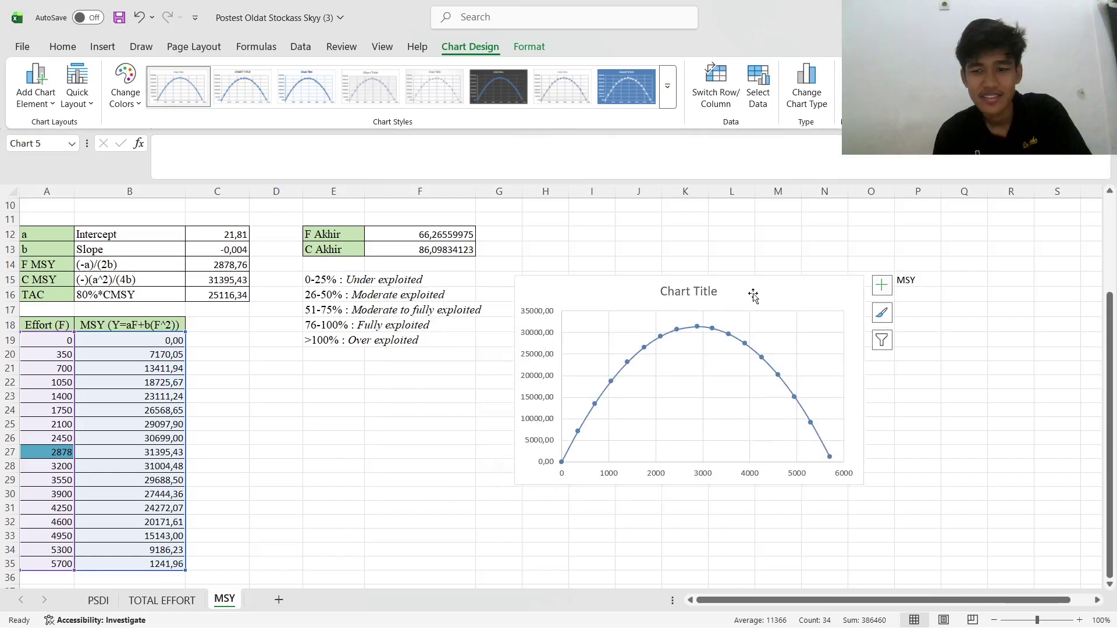
click(924, 280)
key(BackSpace)
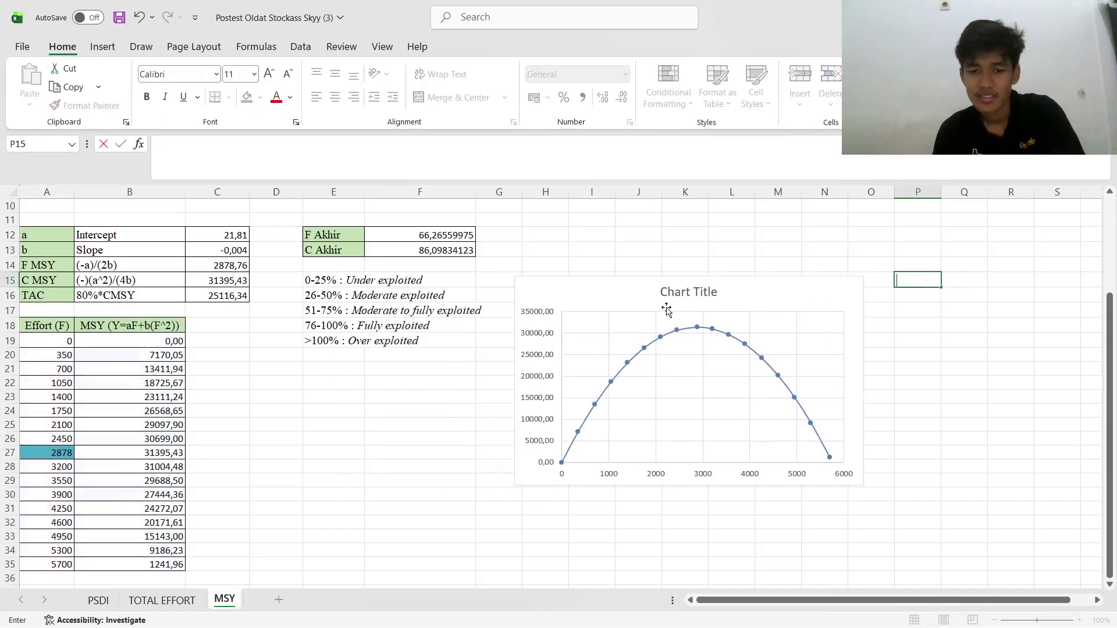
Remove the markers from the MSY curve by setting the marker fill to No fill and the marker border to No line
click(667, 310)
double_click(713, 329)
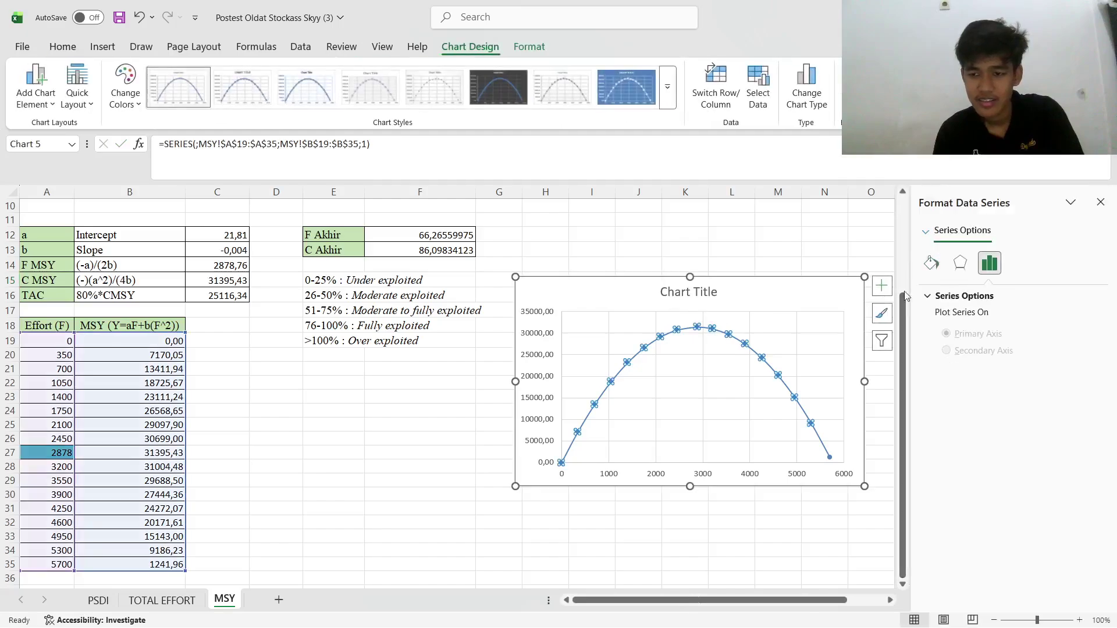
click(931, 263)
click(990, 297)
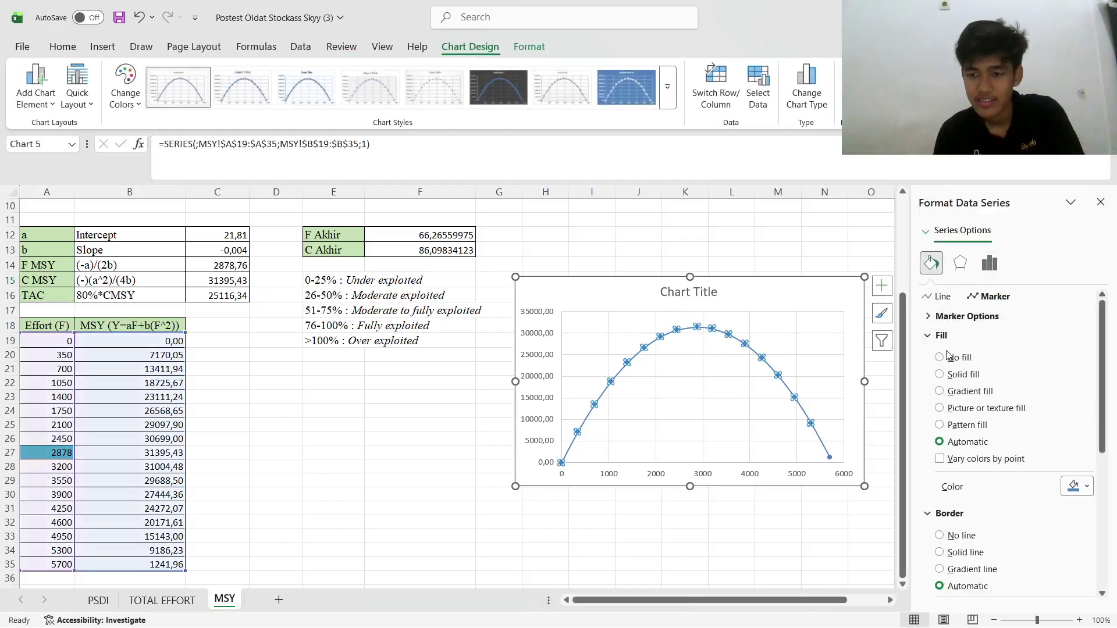
click(941, 358)
click(940, 507)
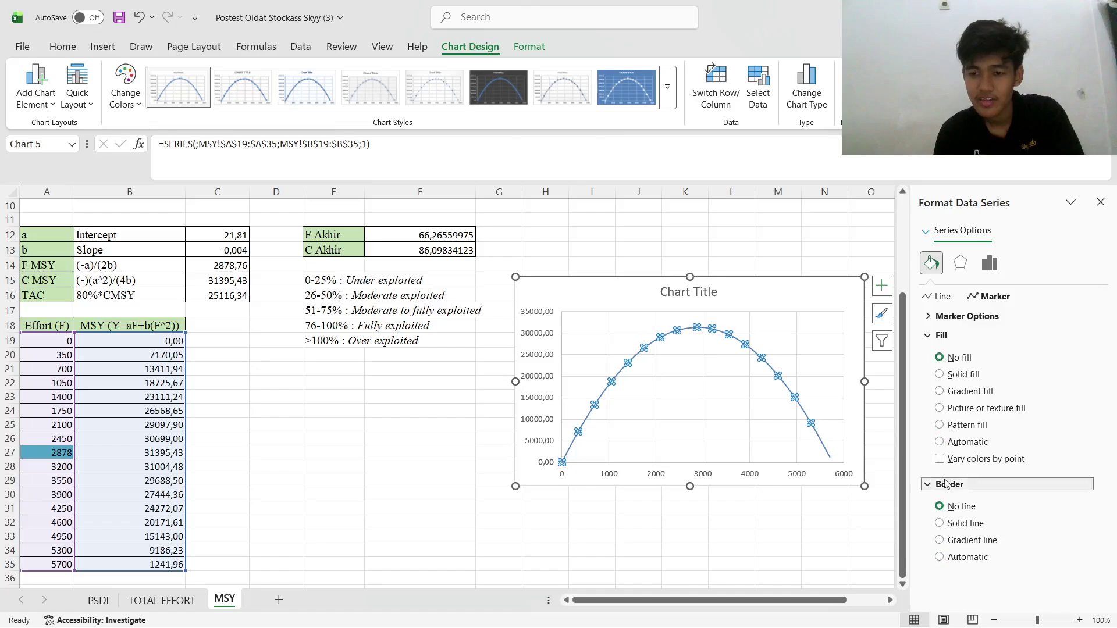
click(1094, 202)
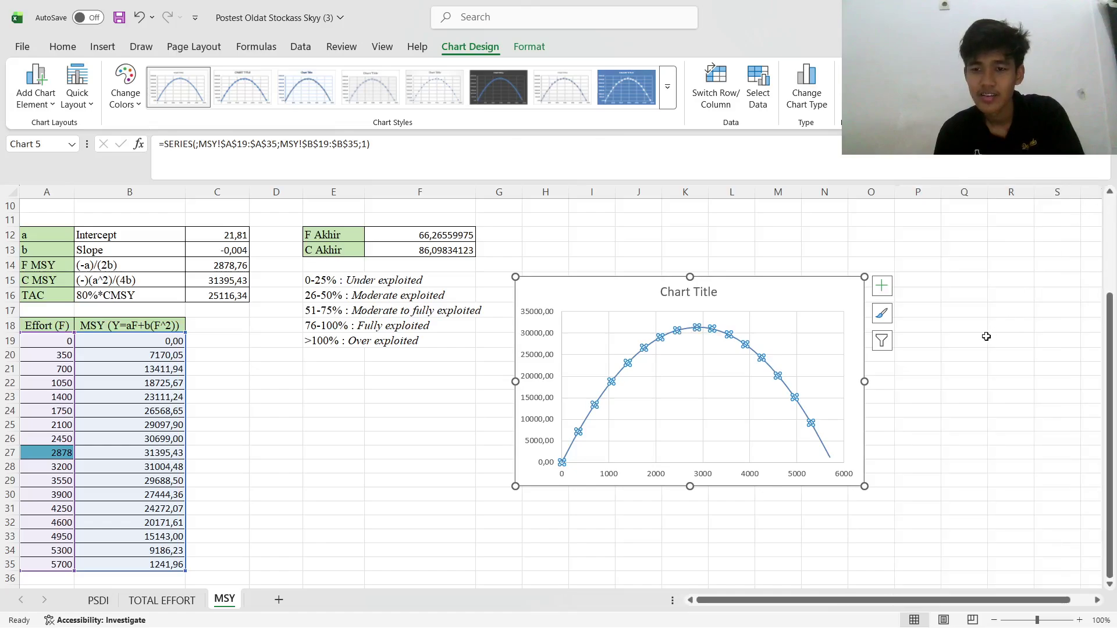
Replace the placeholder chart title with MSY
click(896, 342)
click(858, 295)
click(881, 285)
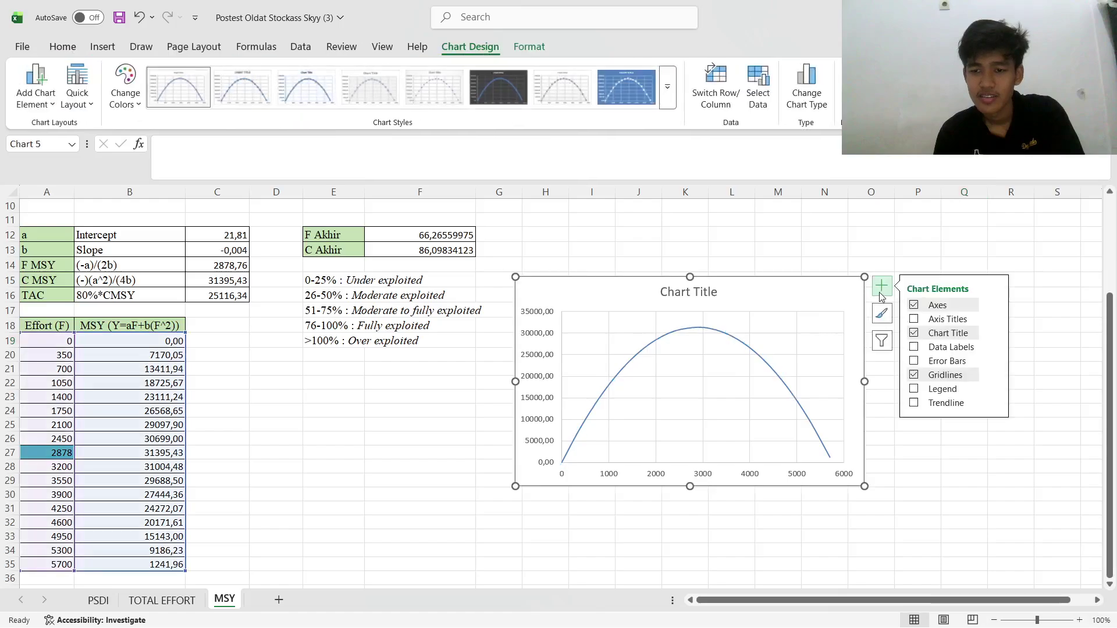
click(716, 292)
drag(715, 292, 660, 292)
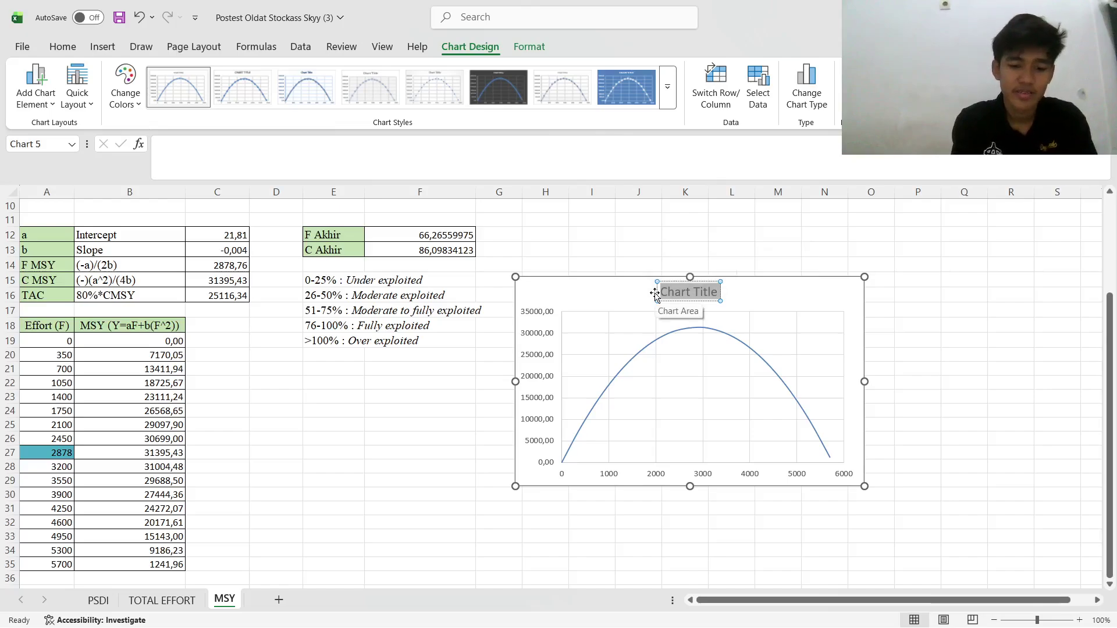
text(ms)
key(BackSpace)
key(BackSpace)
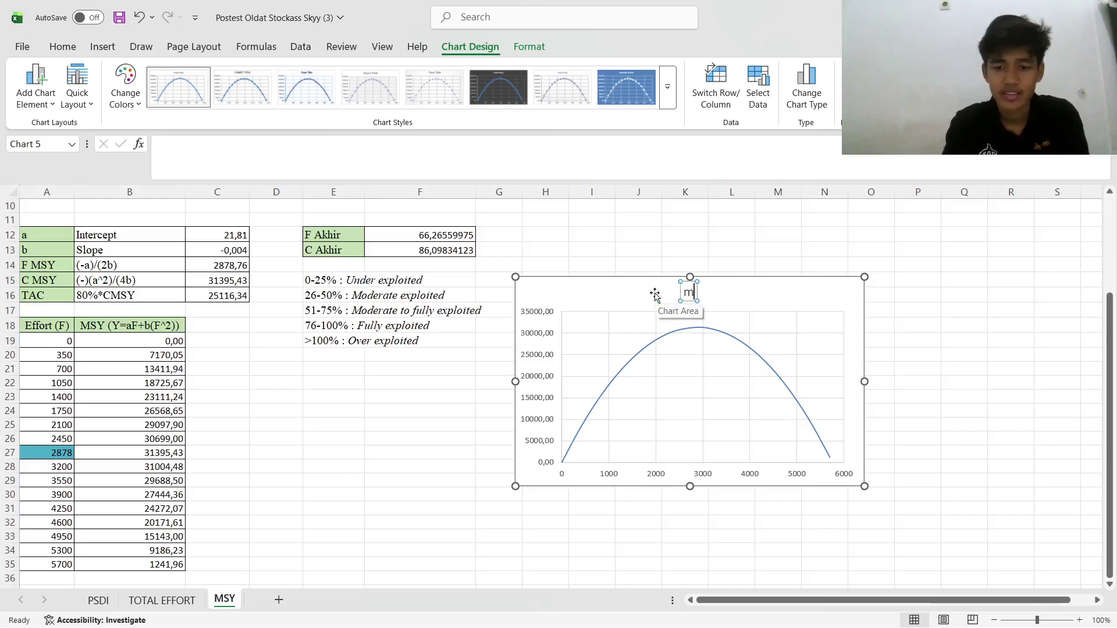
text(MSY)
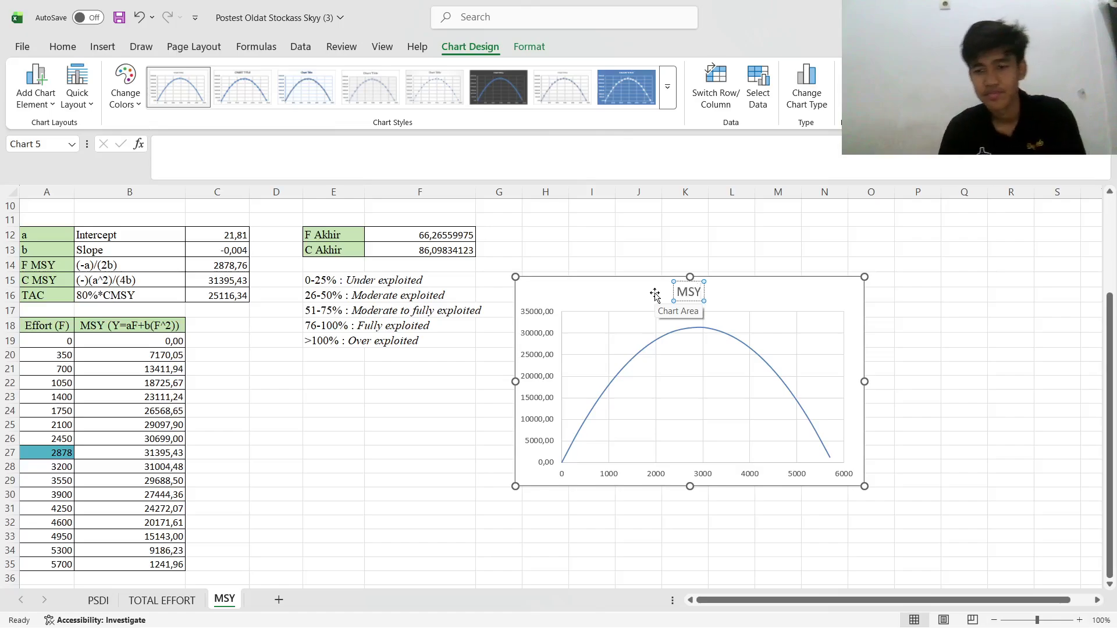
click(820, 284)
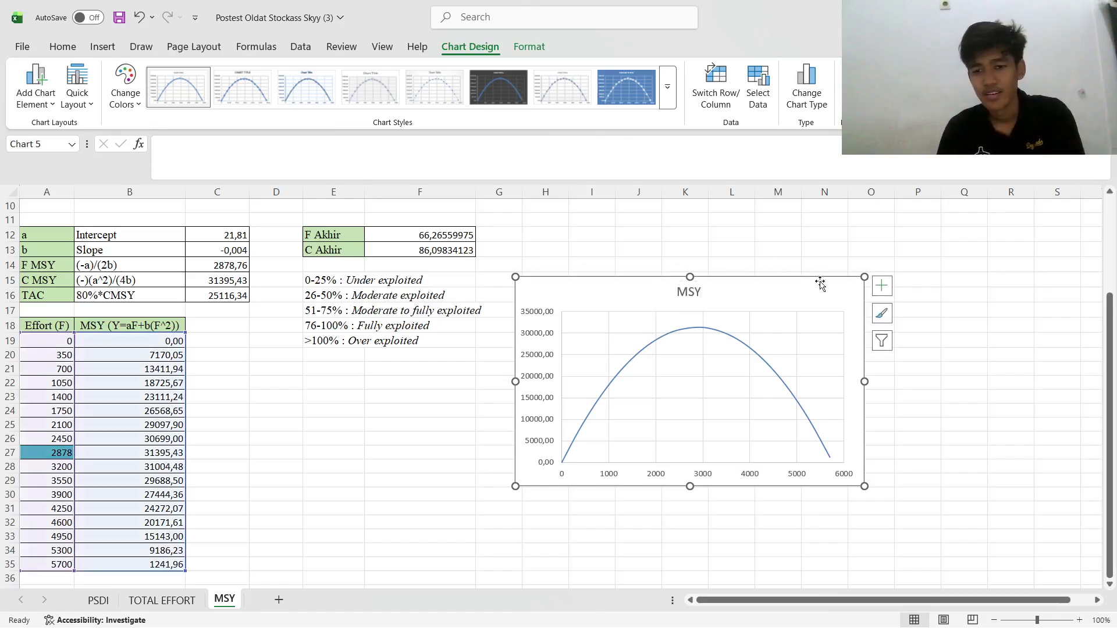
Add axis titles and a legend to the MSY chart
click(890, 289)
click(914, 319)
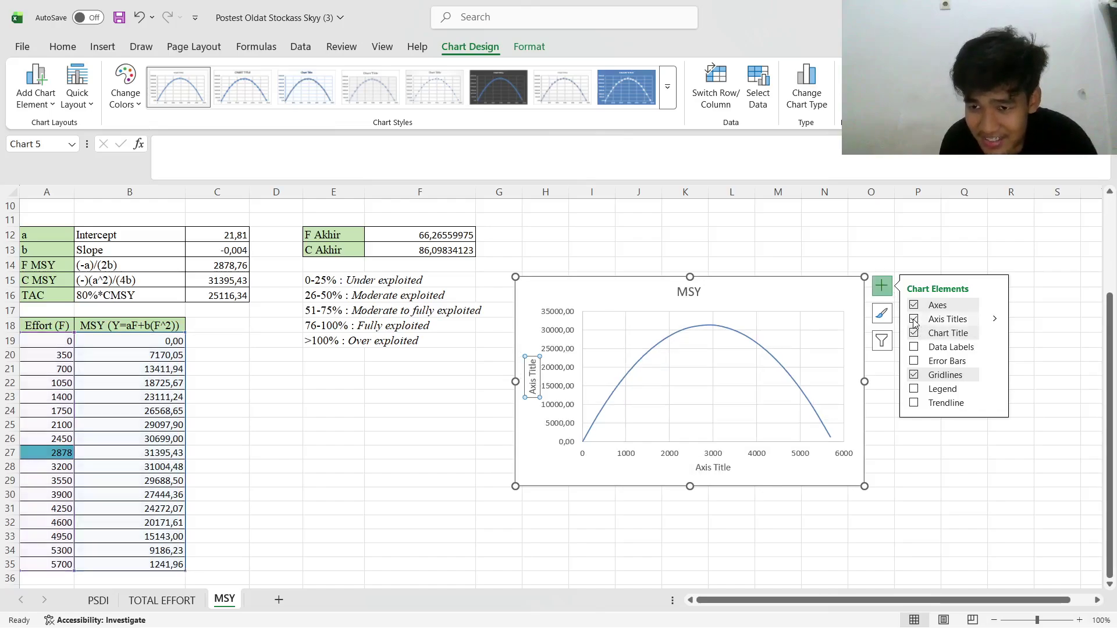
click(914, 389)
click(870, 249)
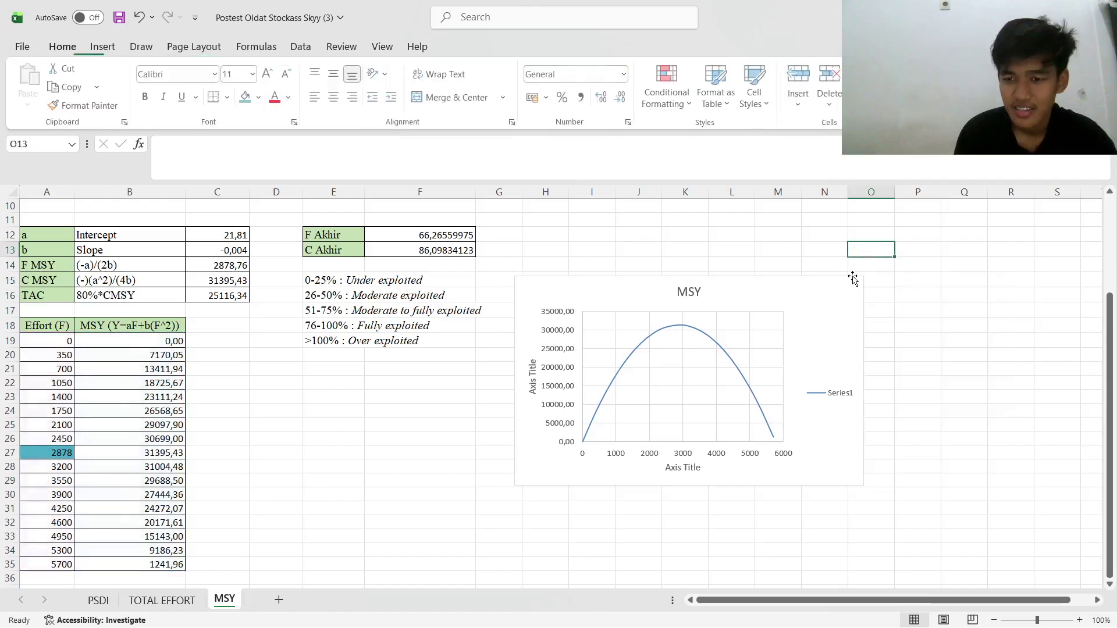
Add a data series named MSY to the chart, with F MSY in C14 as X value and C MSY in C15 as Y value
scroll(822, 419, up, 2)
click(819, 424)
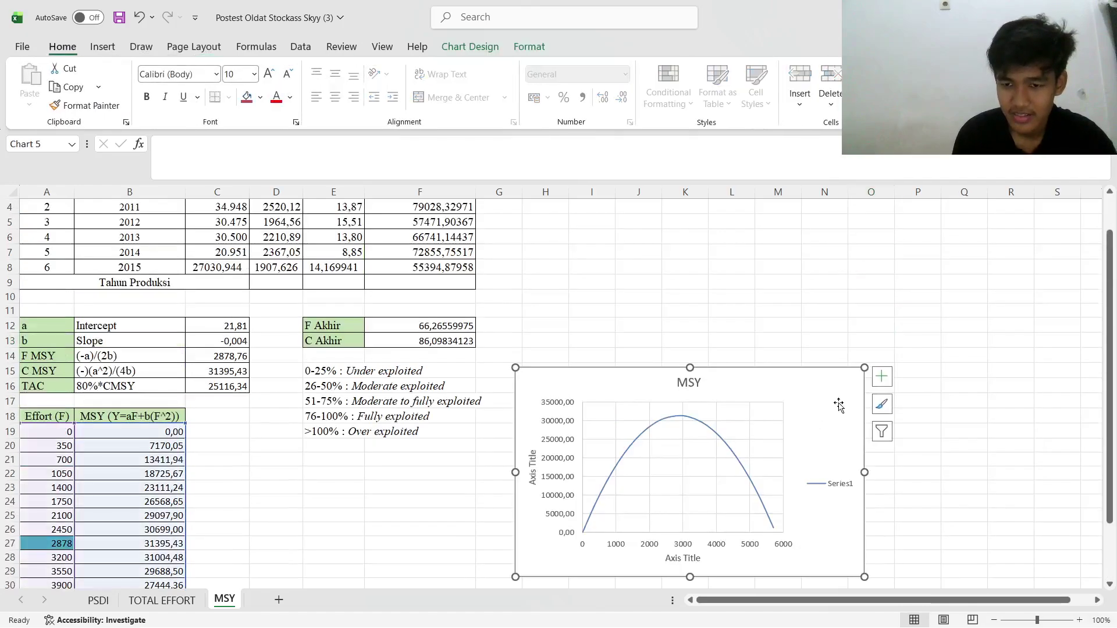
right_click(815, 382)
click(856, 396)
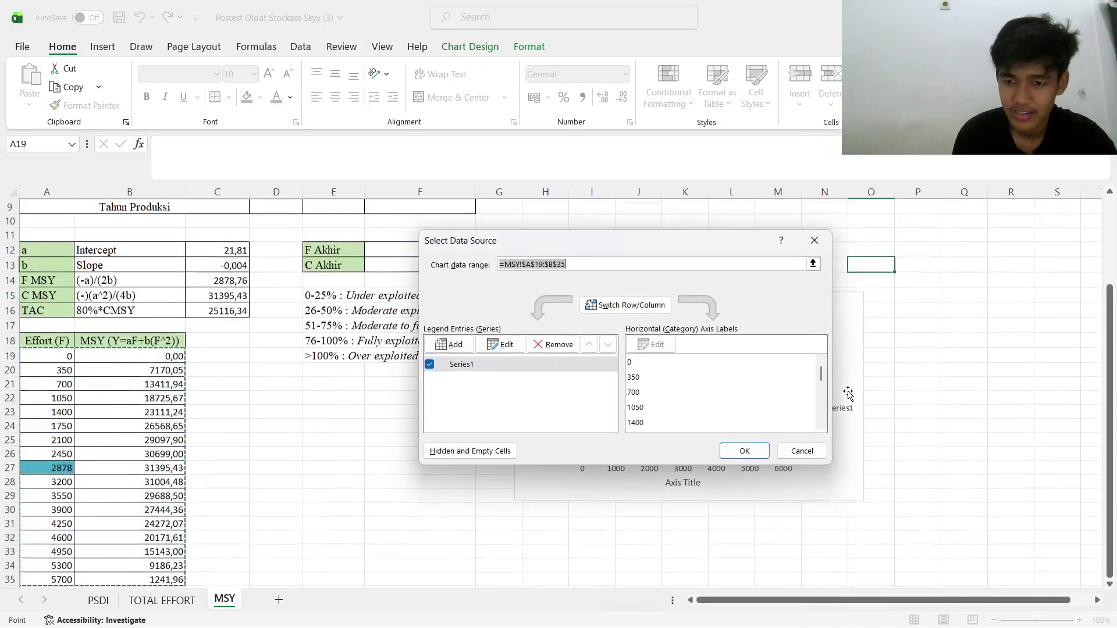
click(457, 345)
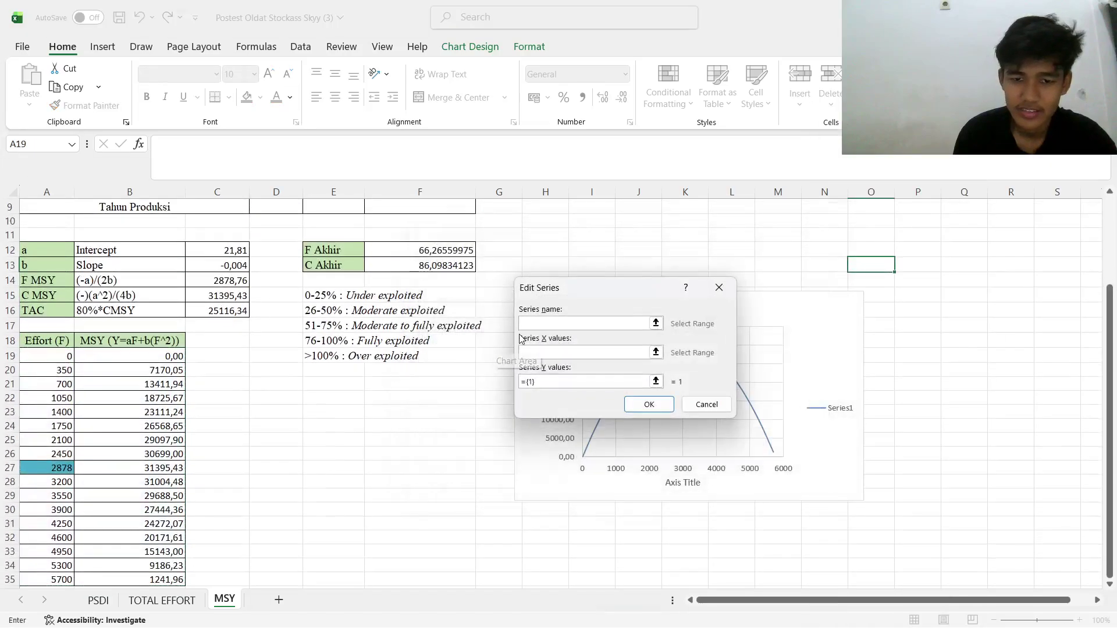
text(MSY)
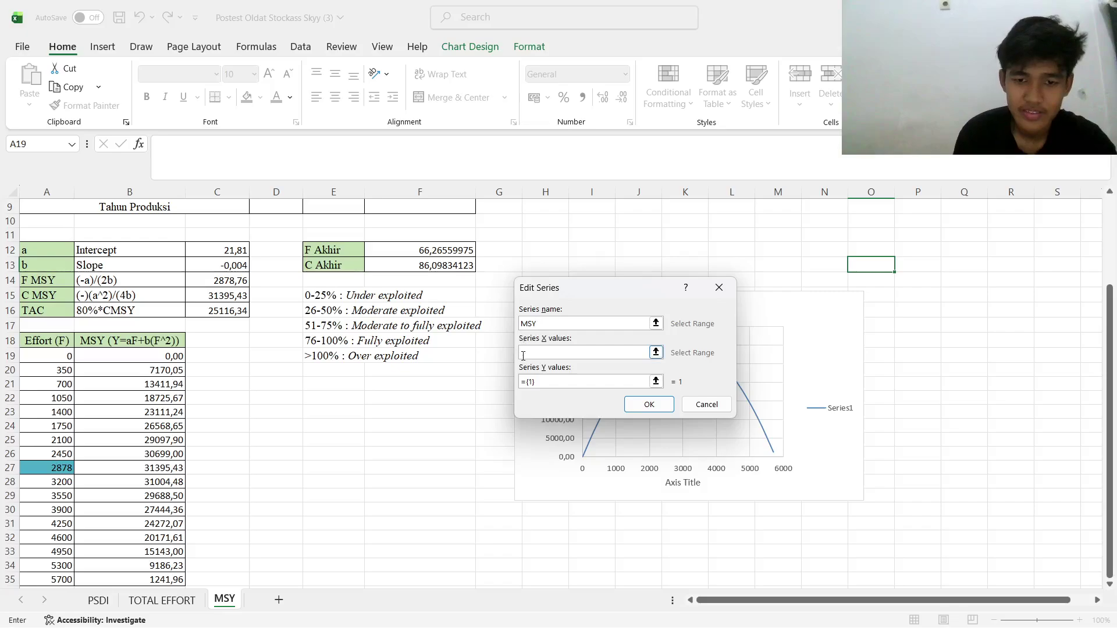
click(523, 353)
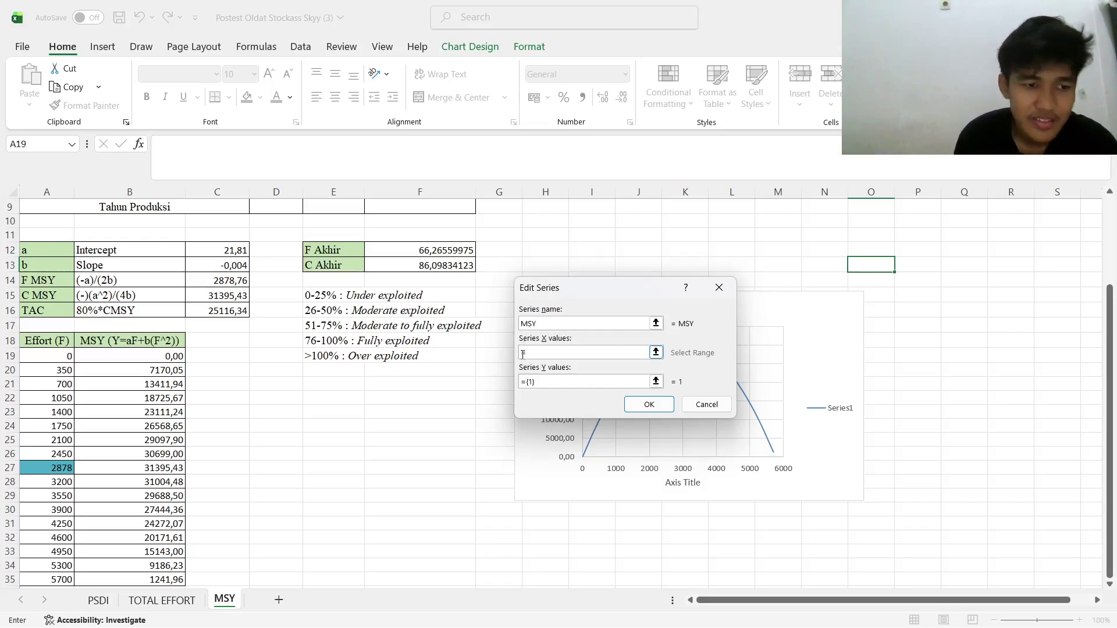
click(218, 284)
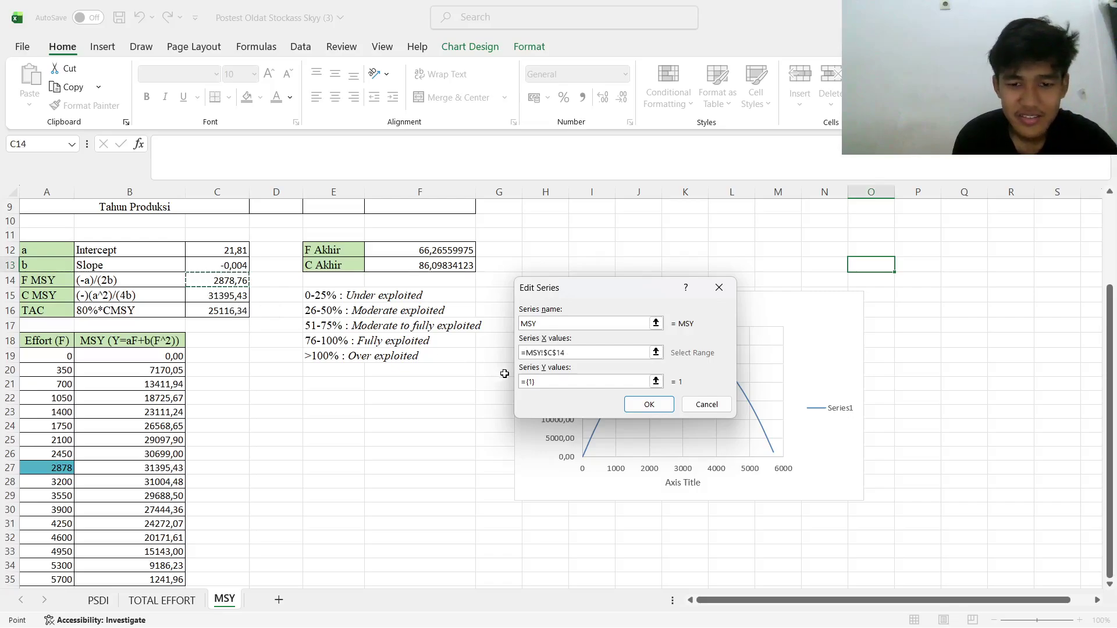
click(542, 381)
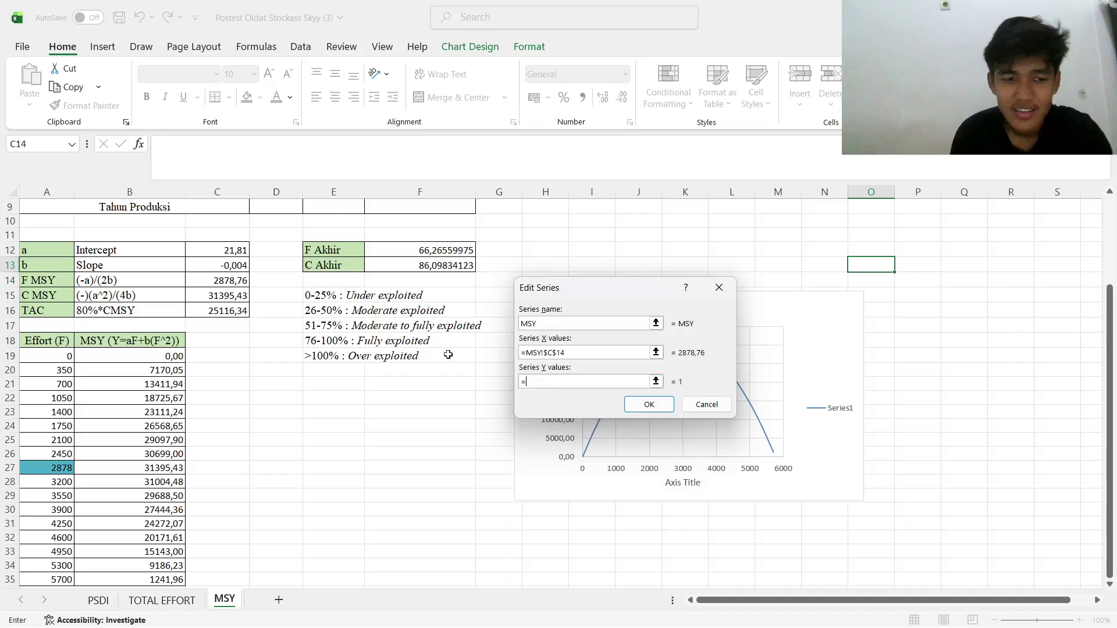
click(230, 295)
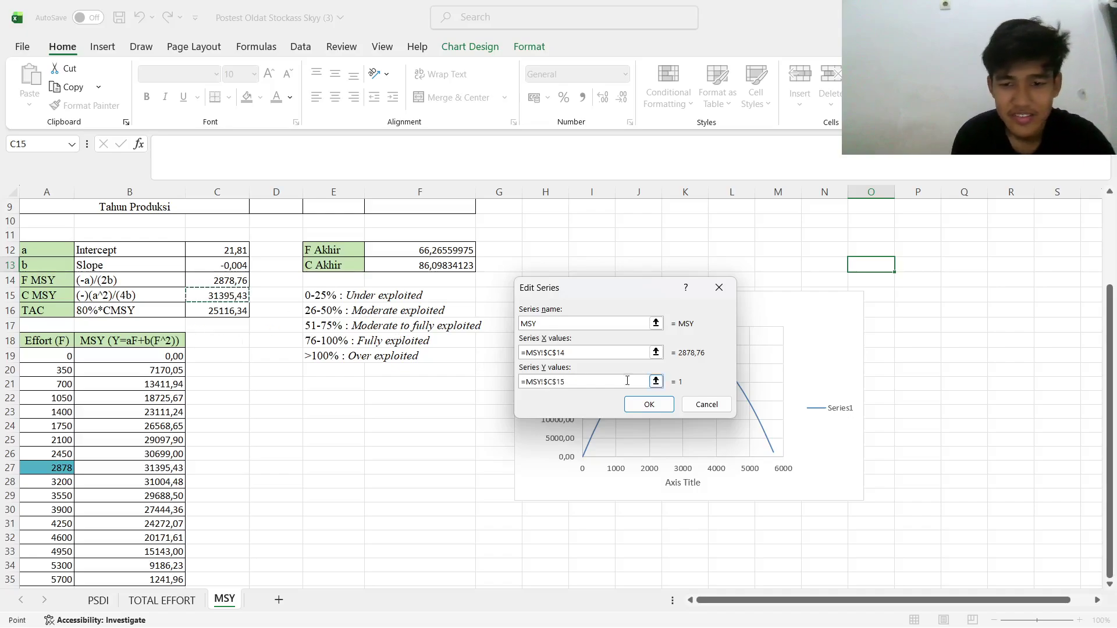
click(669, 406)
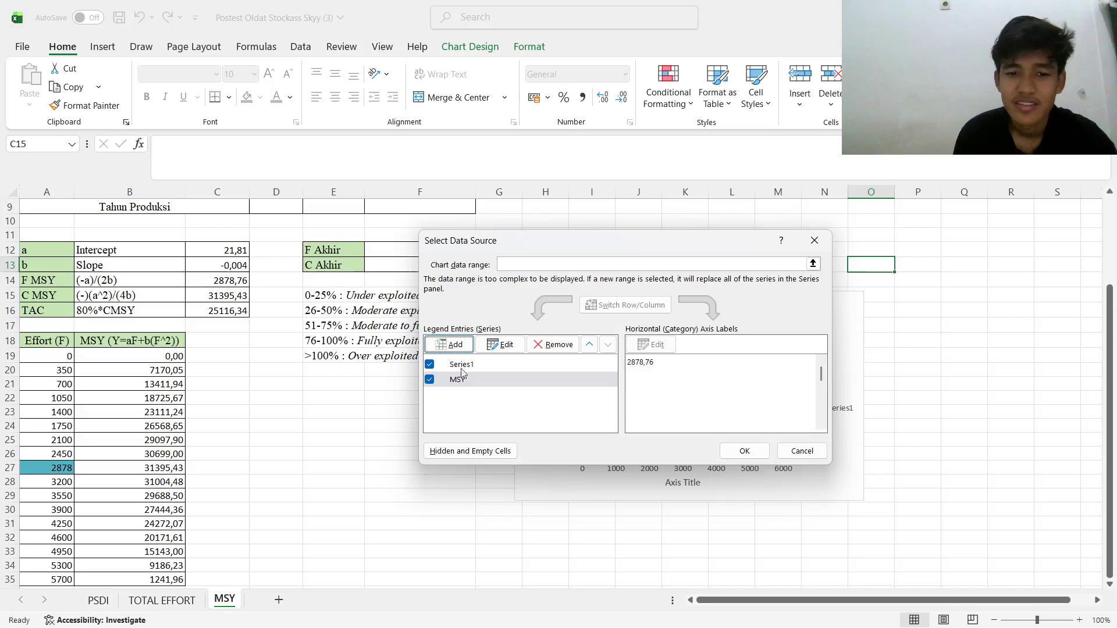
Add a data series named 2010 with the effort in D3 as X value and the production in C3 as Y value
click(448, 344)
scroll(362, 380, up, 3)
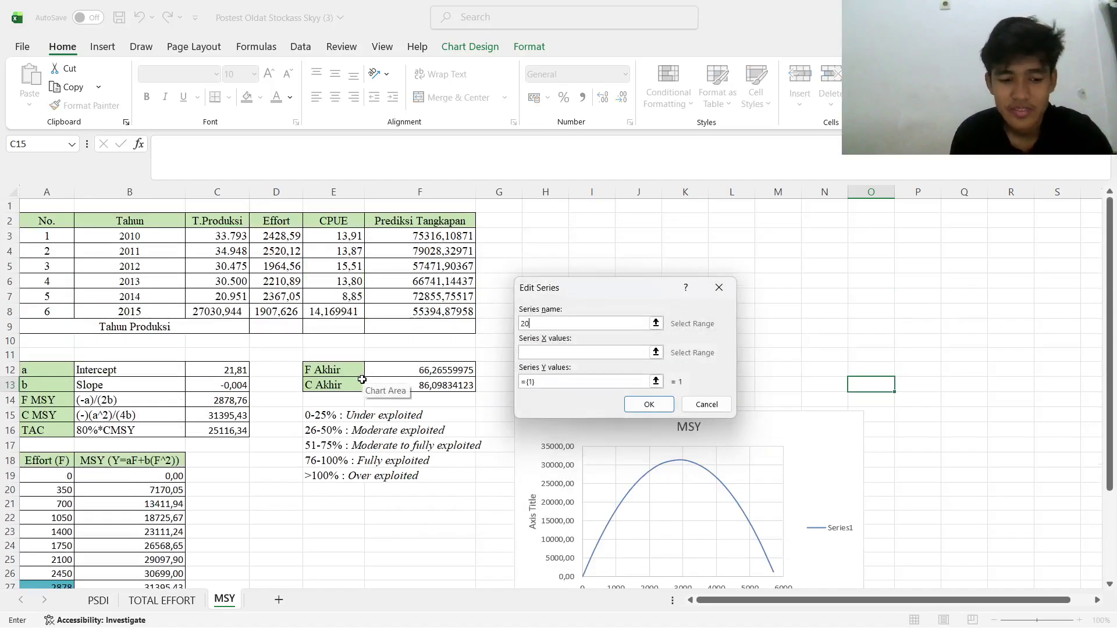
click(583, 353)
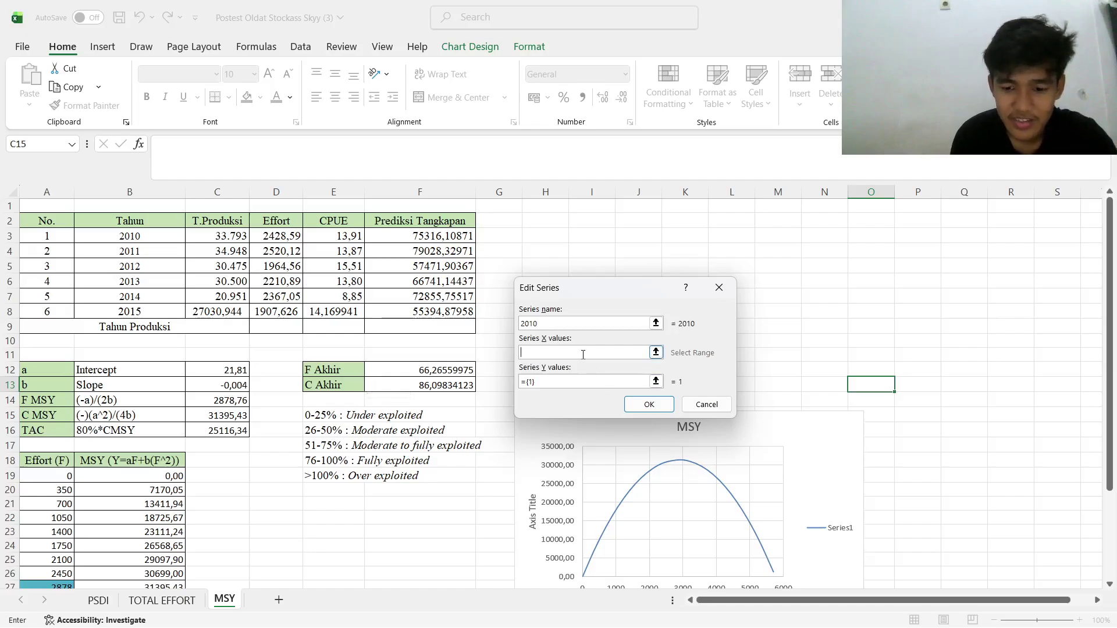
click(293, 242)
click(573, 380)
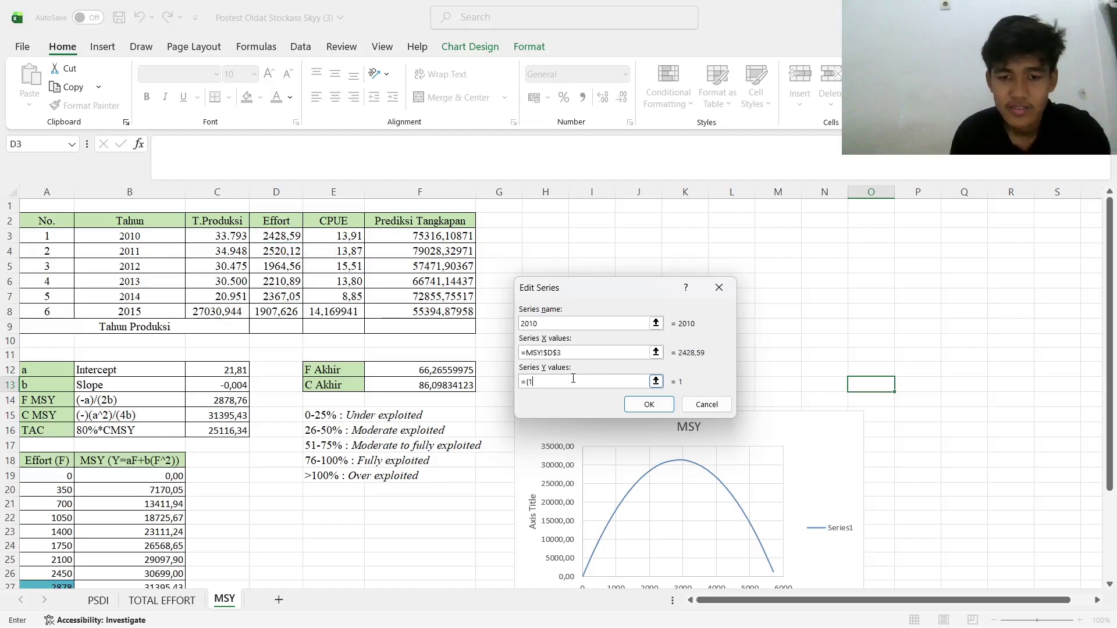
click(230, 238)
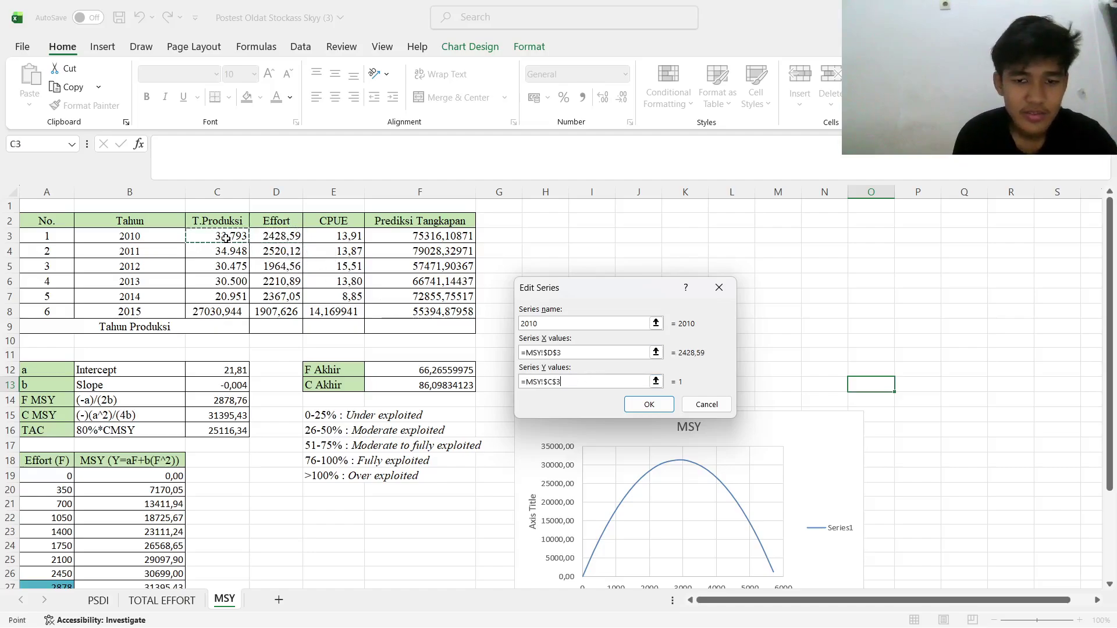
click(649, 404)
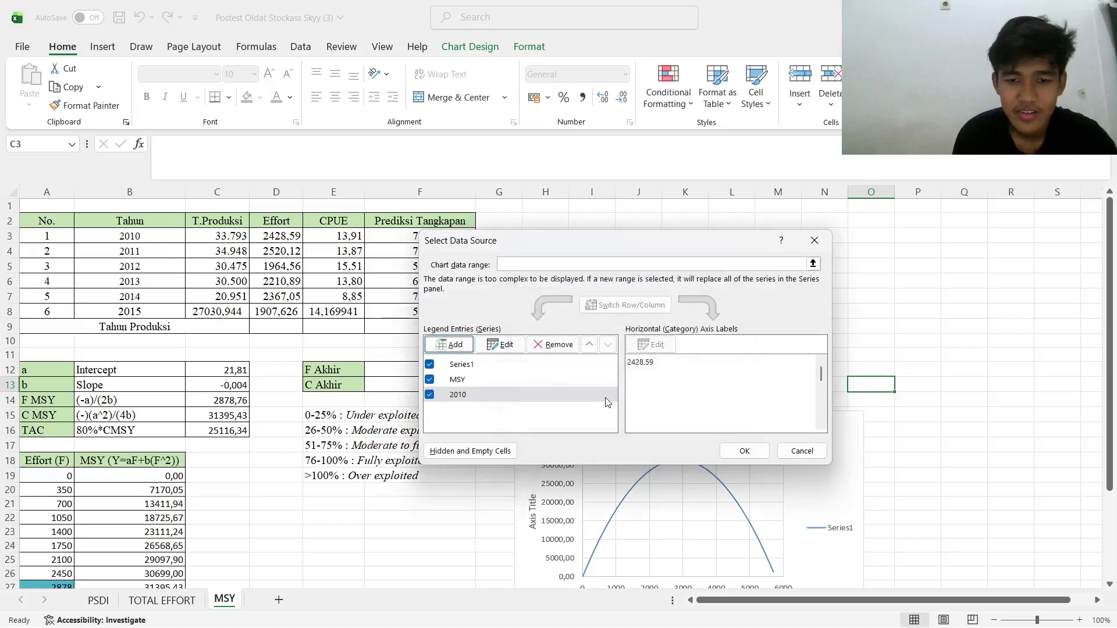
Add a data series named 2011 with the effort in D4 as X value and the production in C4 as Y value
click(467, 344)
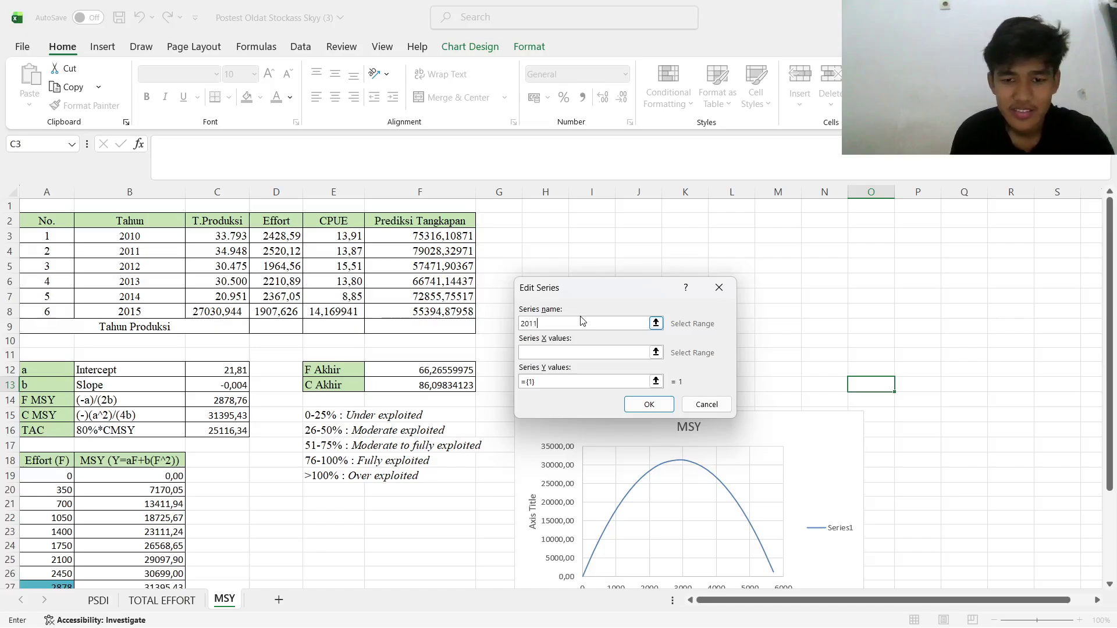
click(579, 348)
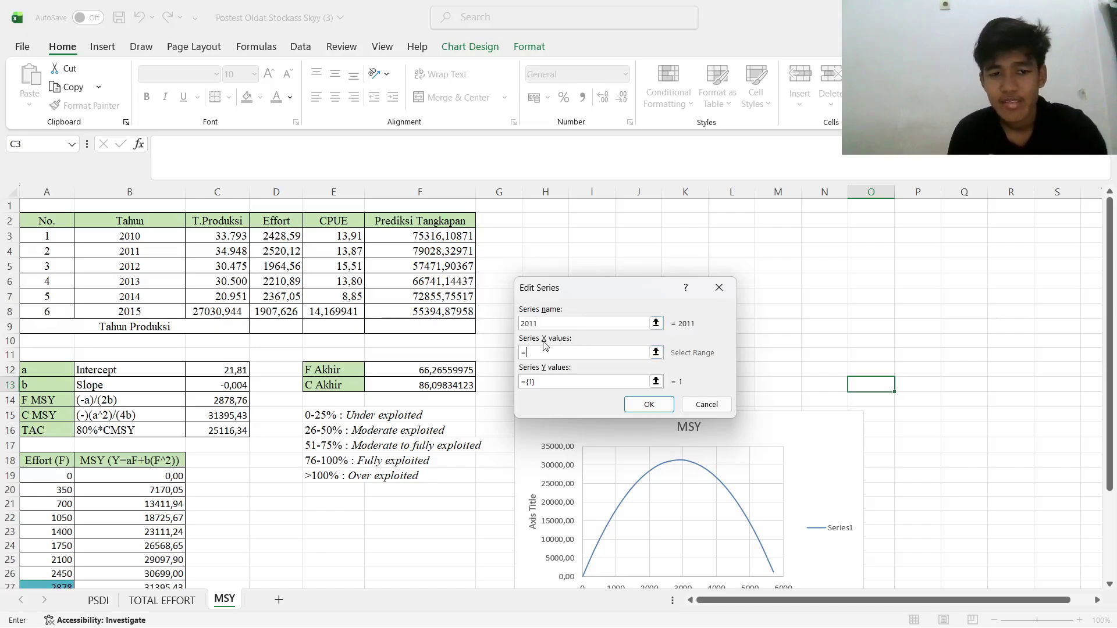
text(=)
click(288, 252)
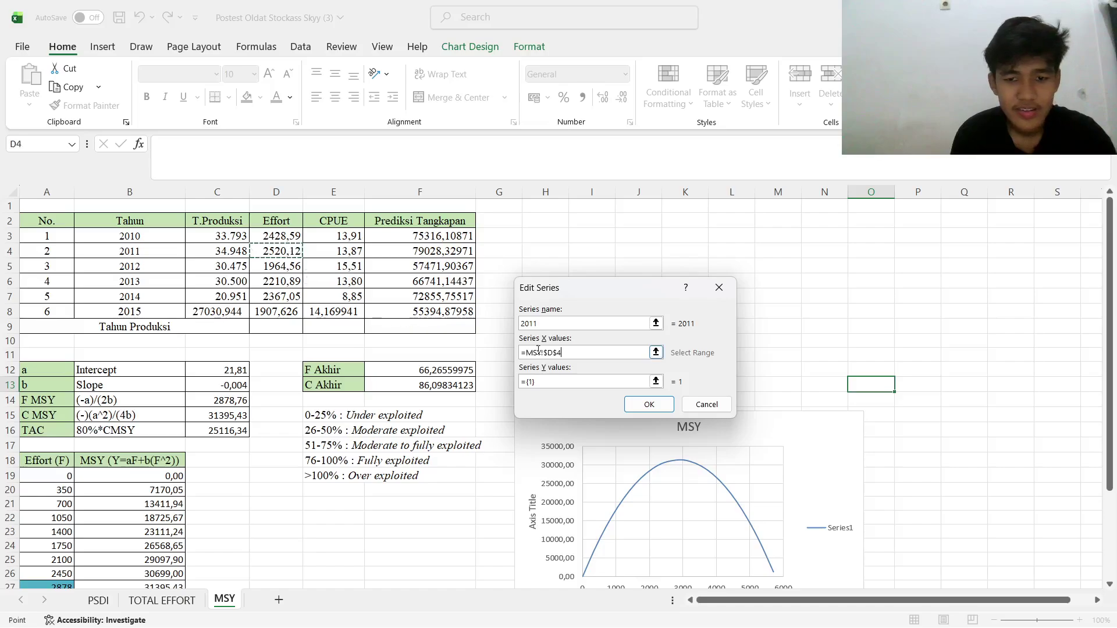
click(552, 379)
text(=)
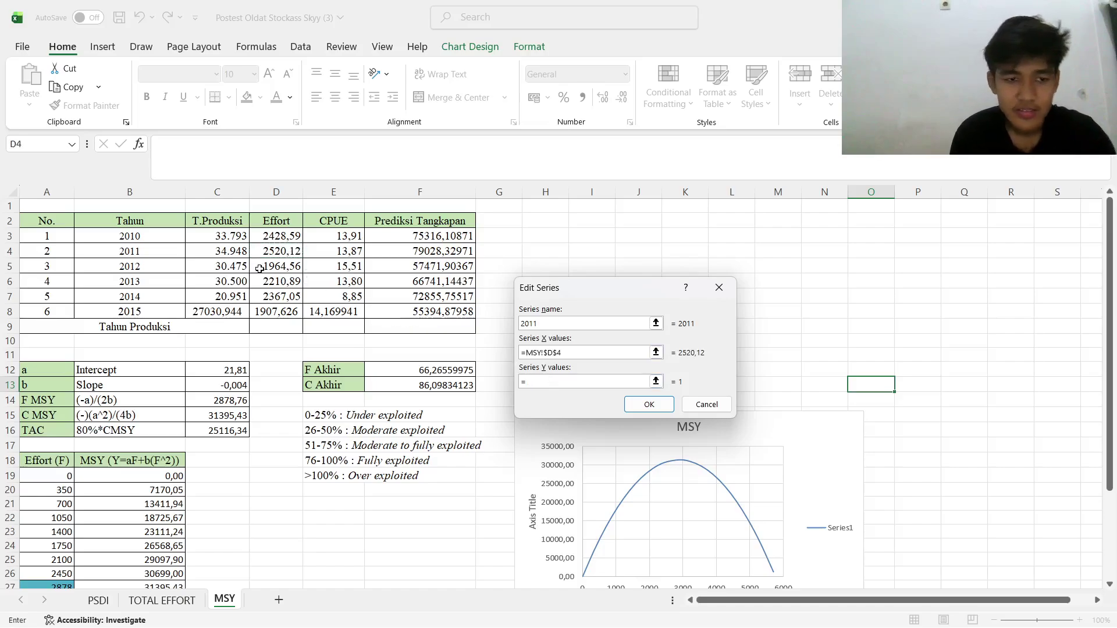
click(235, 254)
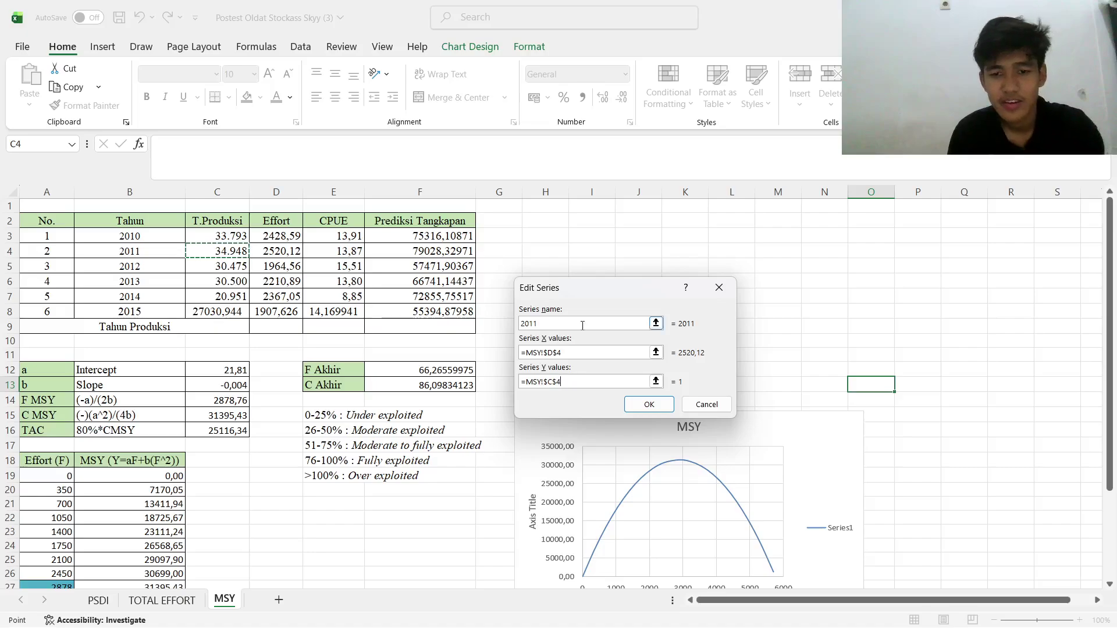
click(648, 404)
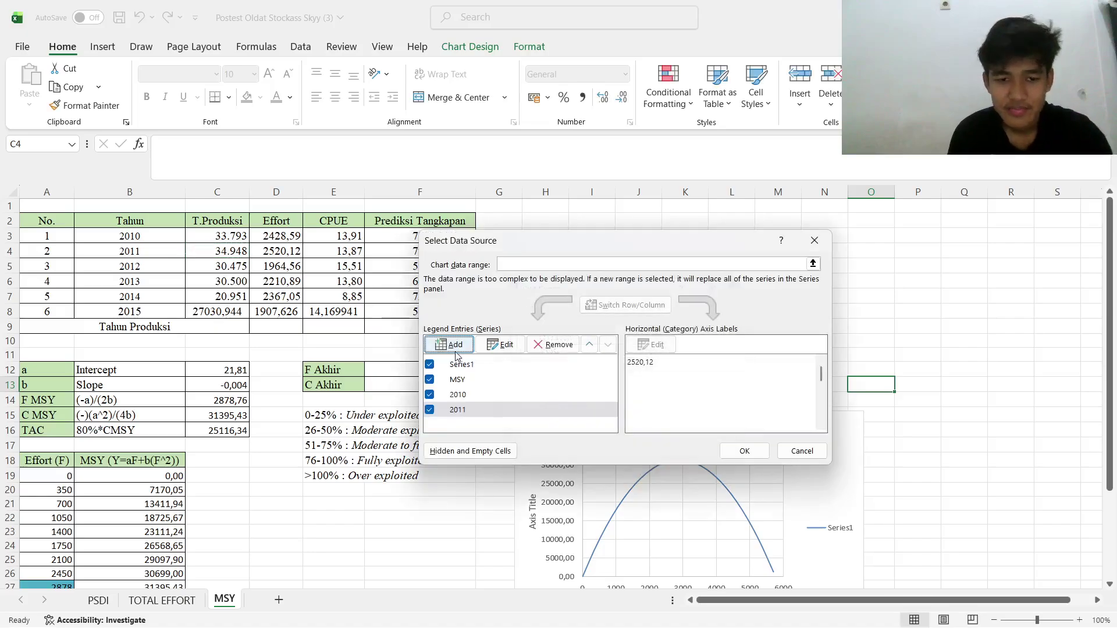
Add a data series named 2012 with the effort in D5 as X value and the production in C5 as Y value
click(449, 345)
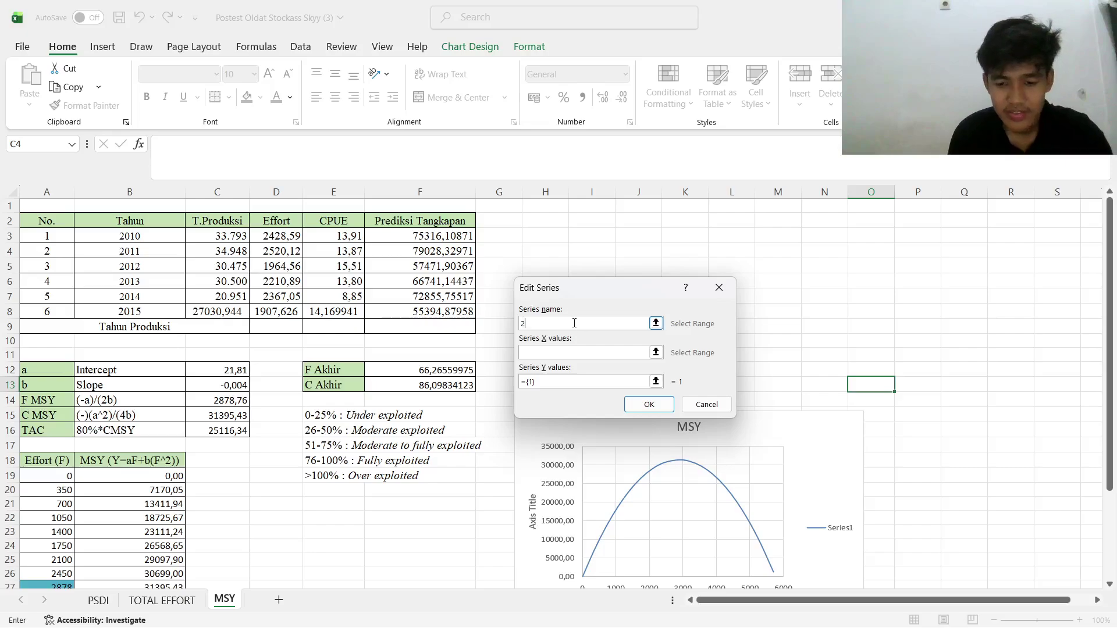
click(583, 354)
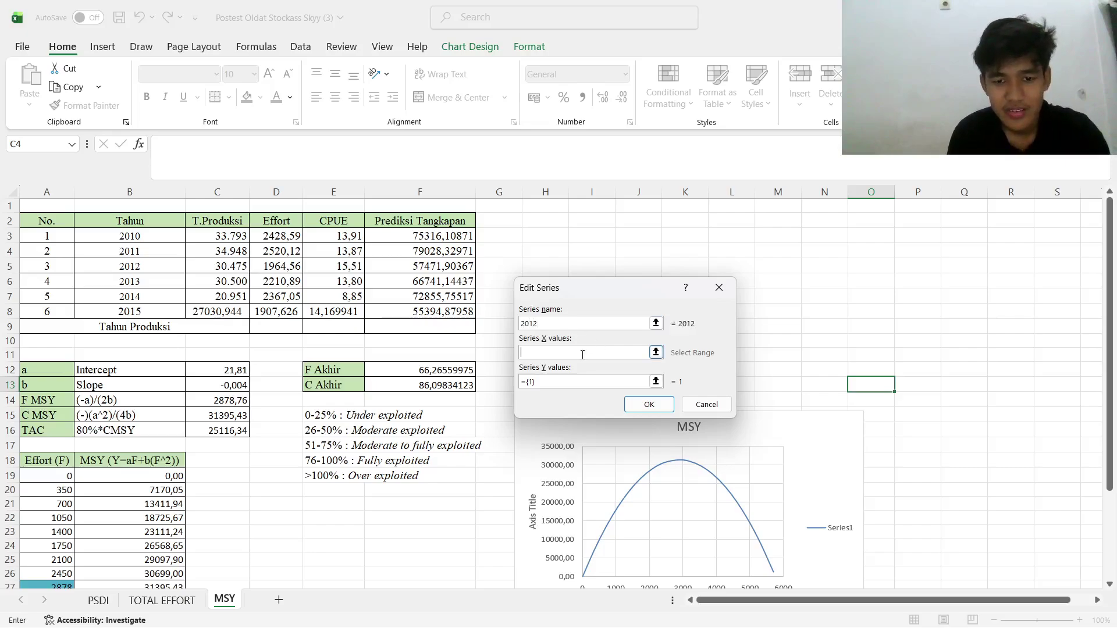
text(=)
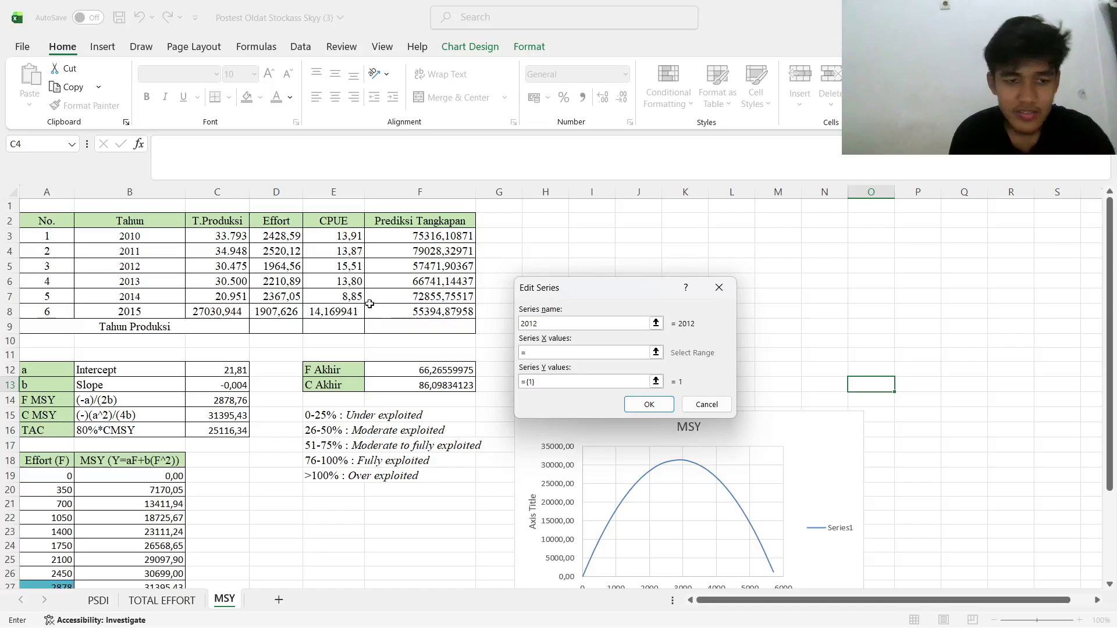
click(288, 266)
click(568, 381)
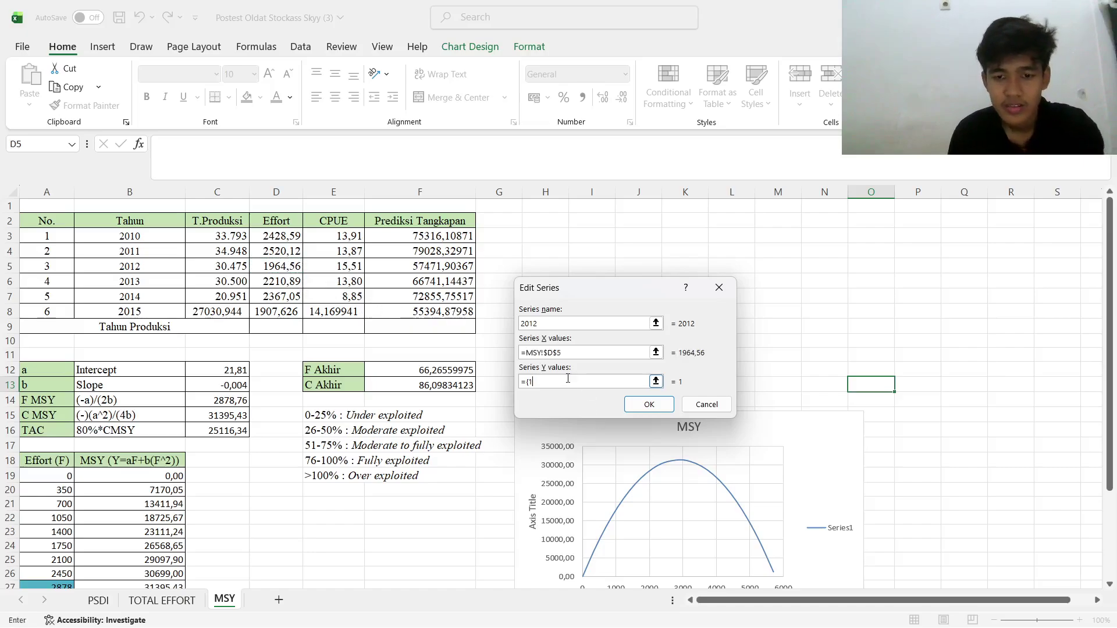
text(=)
click(234, 266)
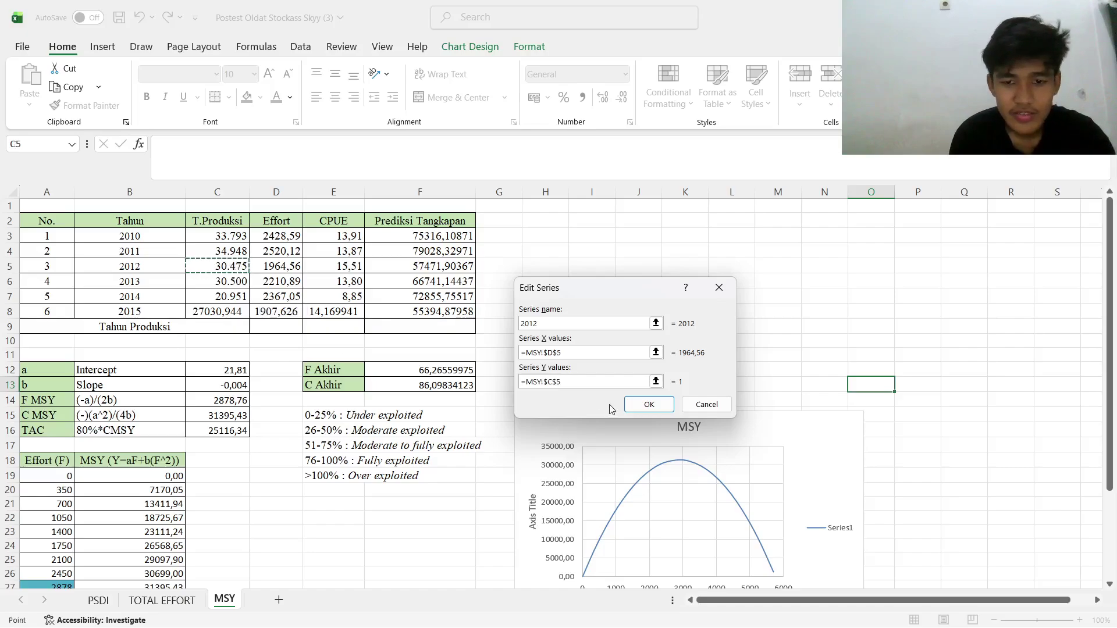
click(632, 406)
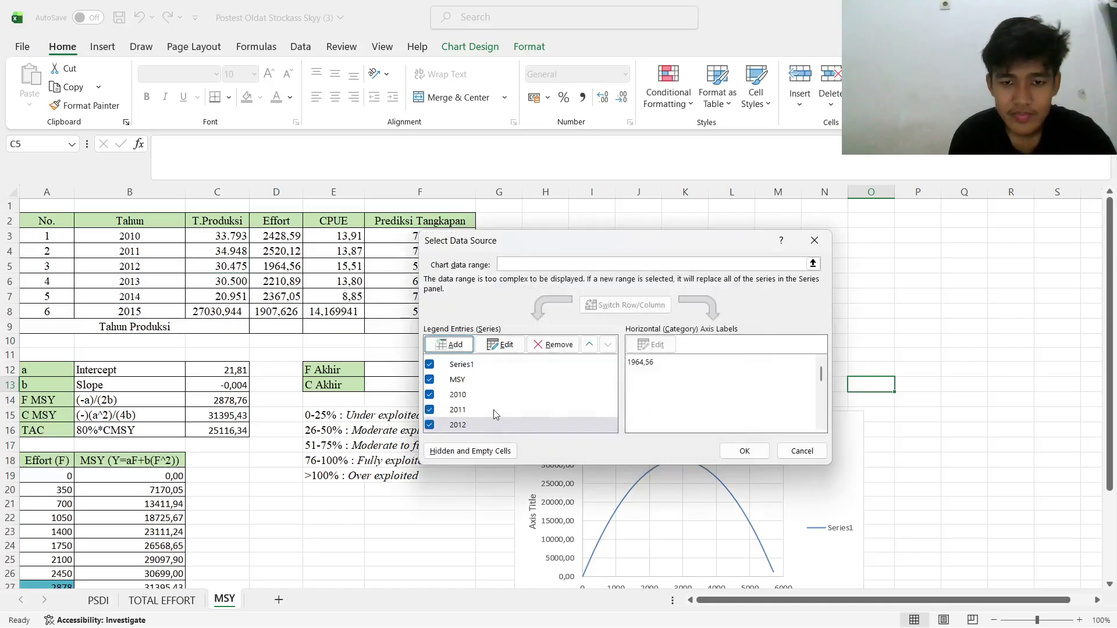
Add a data series named 2013 with the effort in D6 as X value and the production in C6 as Y value
click(448, 344)
click(529, 353)
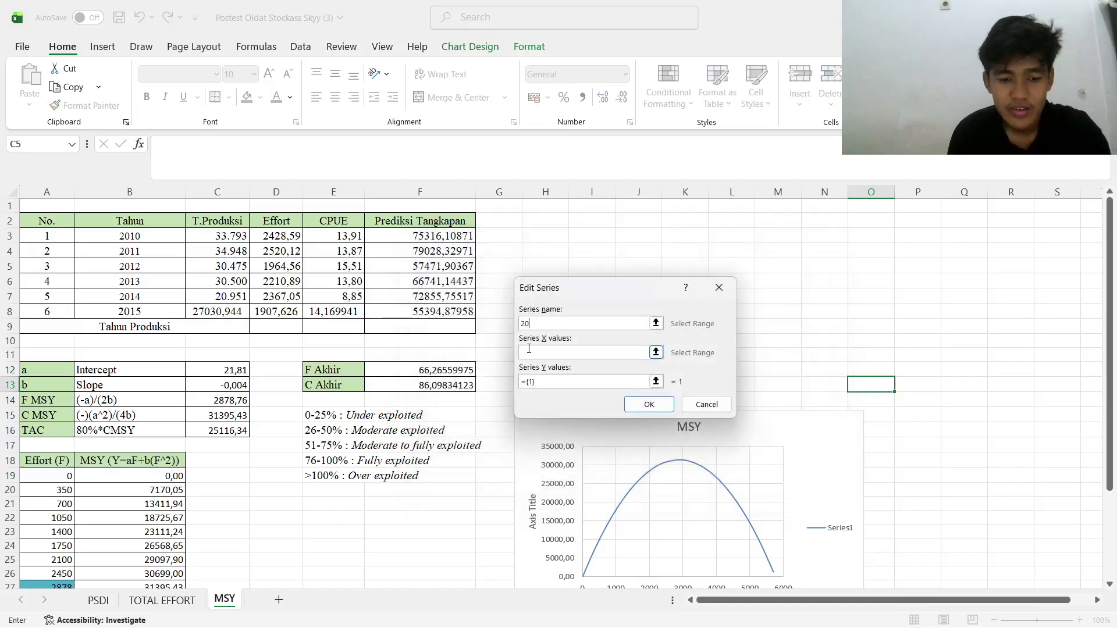
click(562, 351)
text(=)
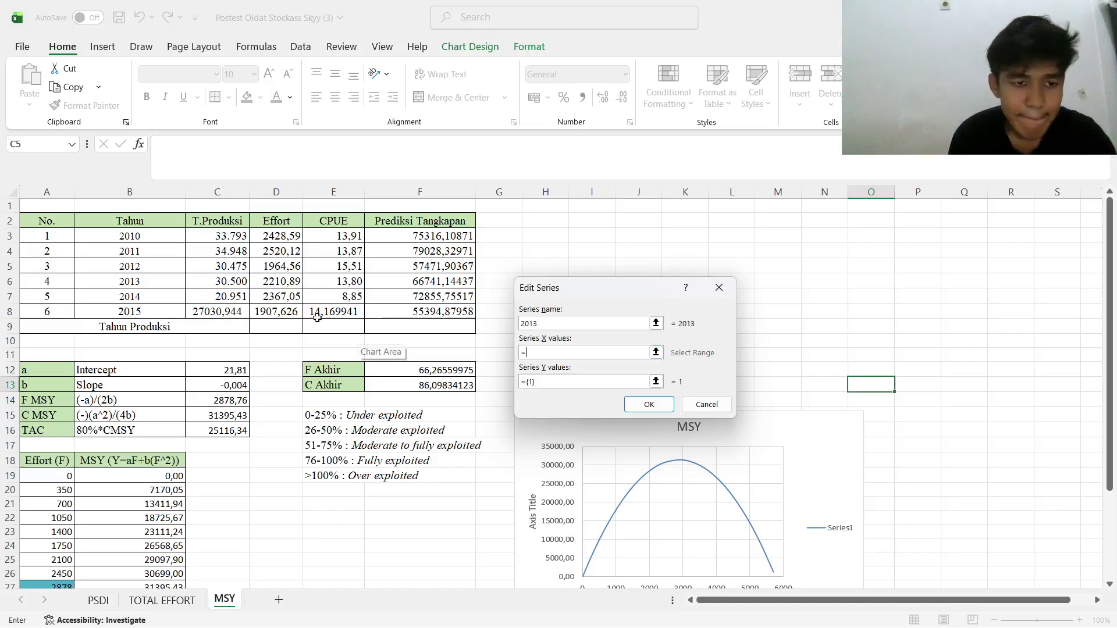
click(282, 282)
click(551, 382)
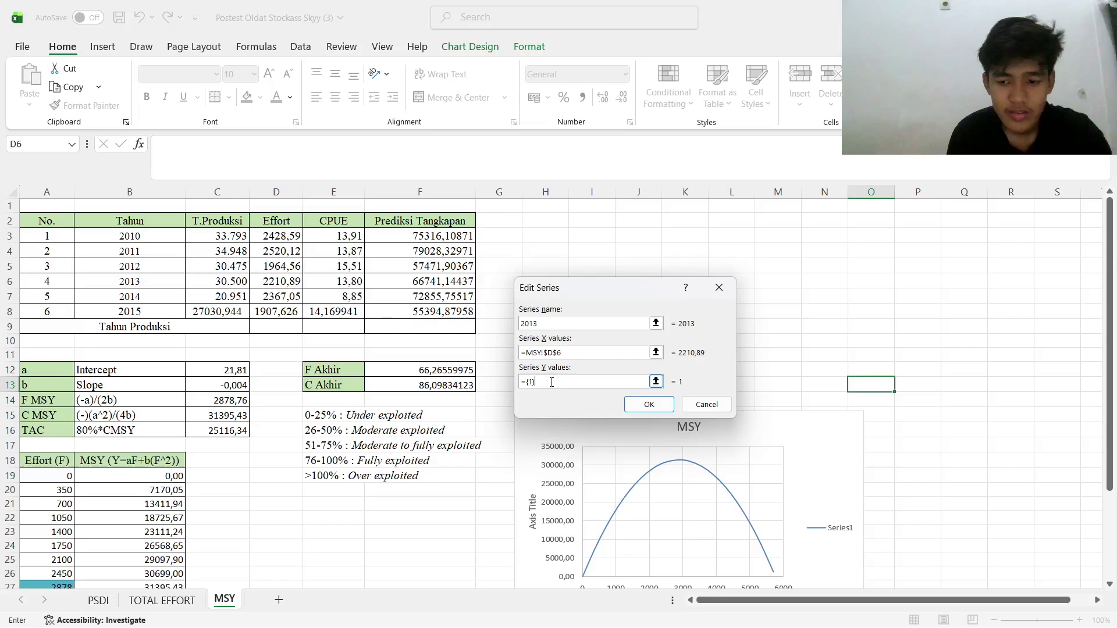
text(=)
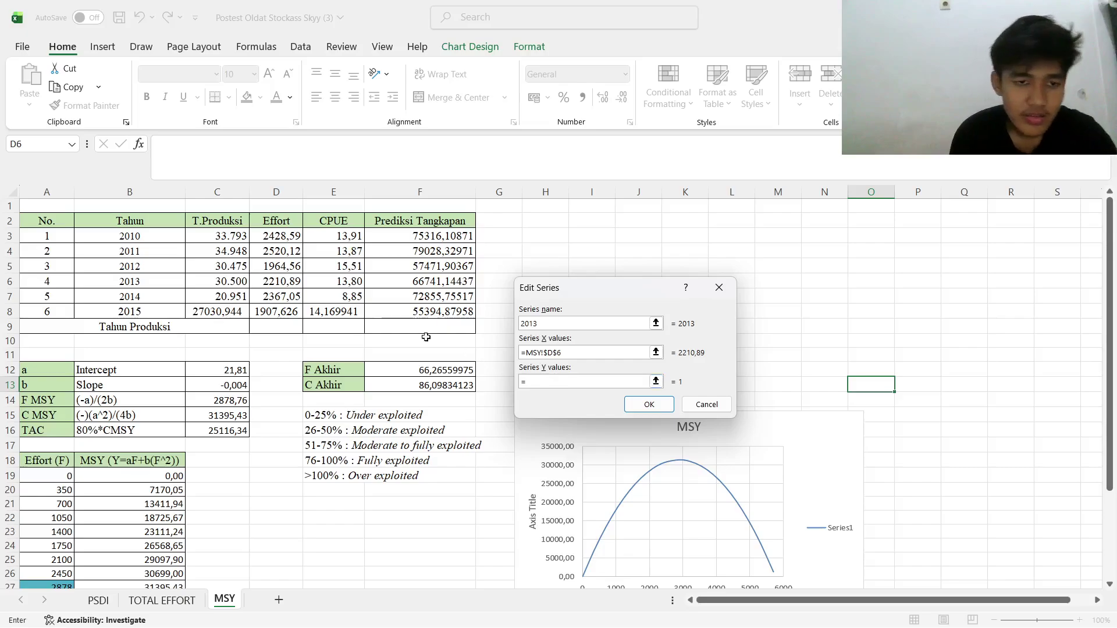
click(239, 283)
click(648, 405)
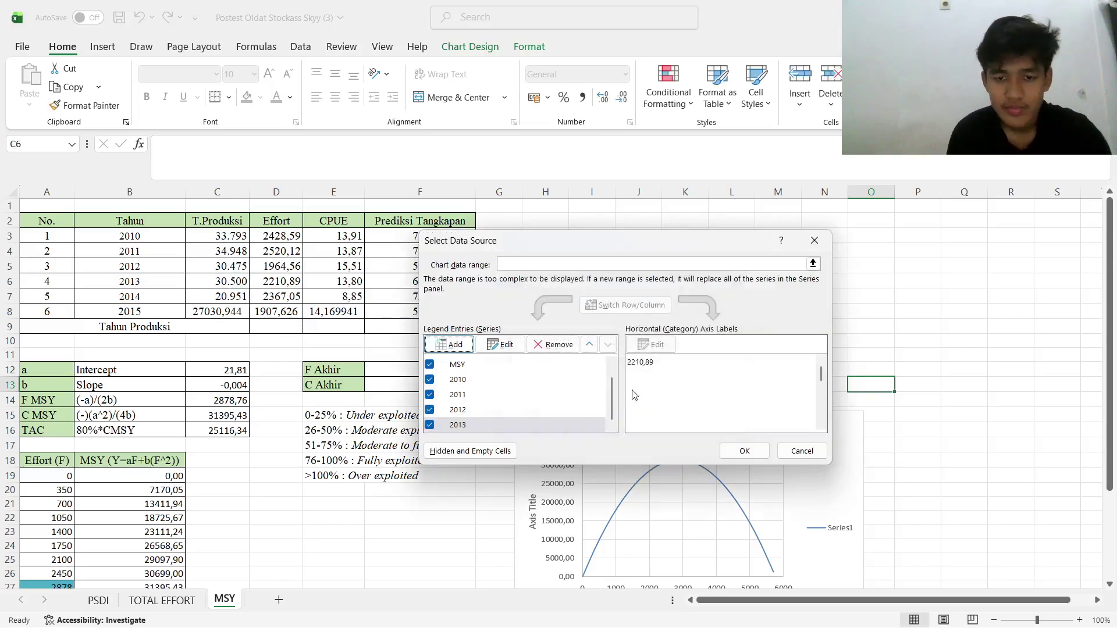
Add a data series named 2014 with the effort in D7 as X value and the production in C7 as Y value
click(453, 345)
text(2)
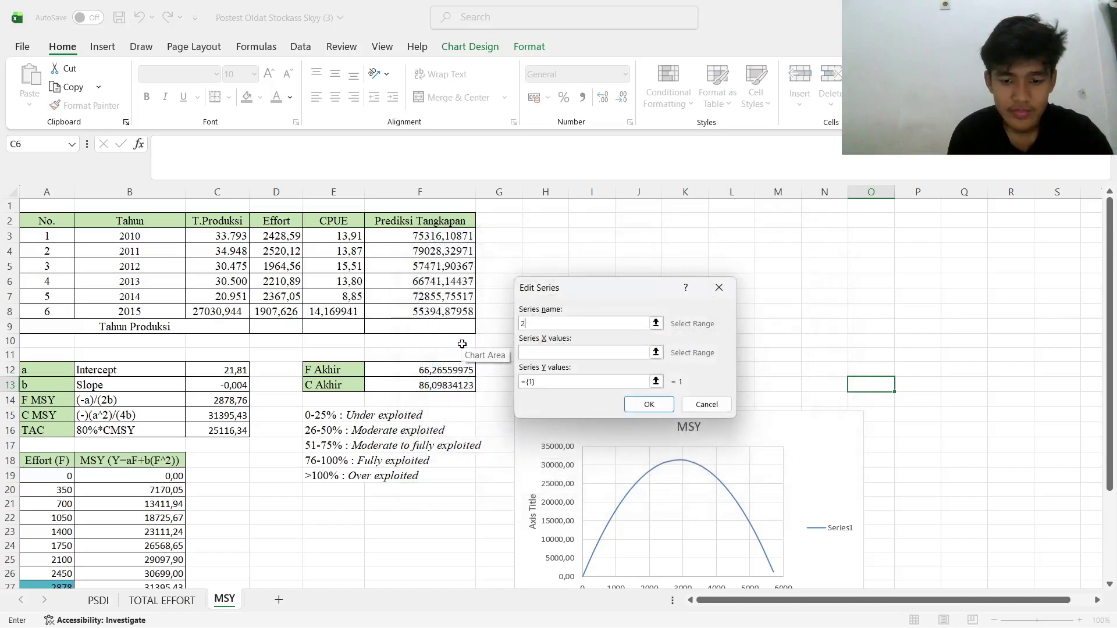
text(014)
click(527, 353)
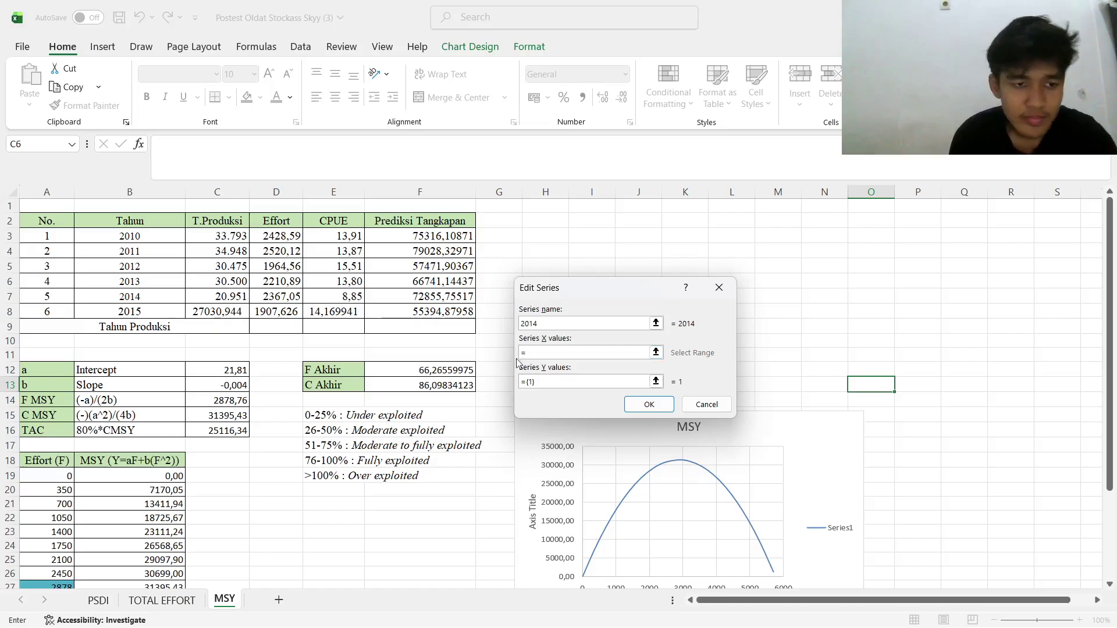
text(=)
click(281, 297)
click(542, 381)
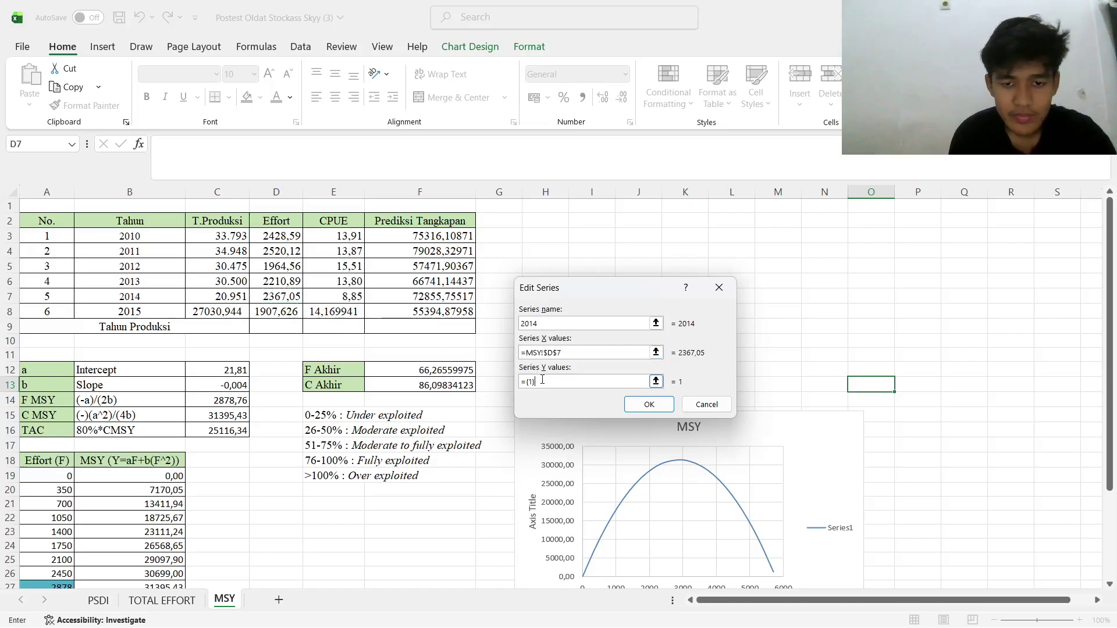
text(=)
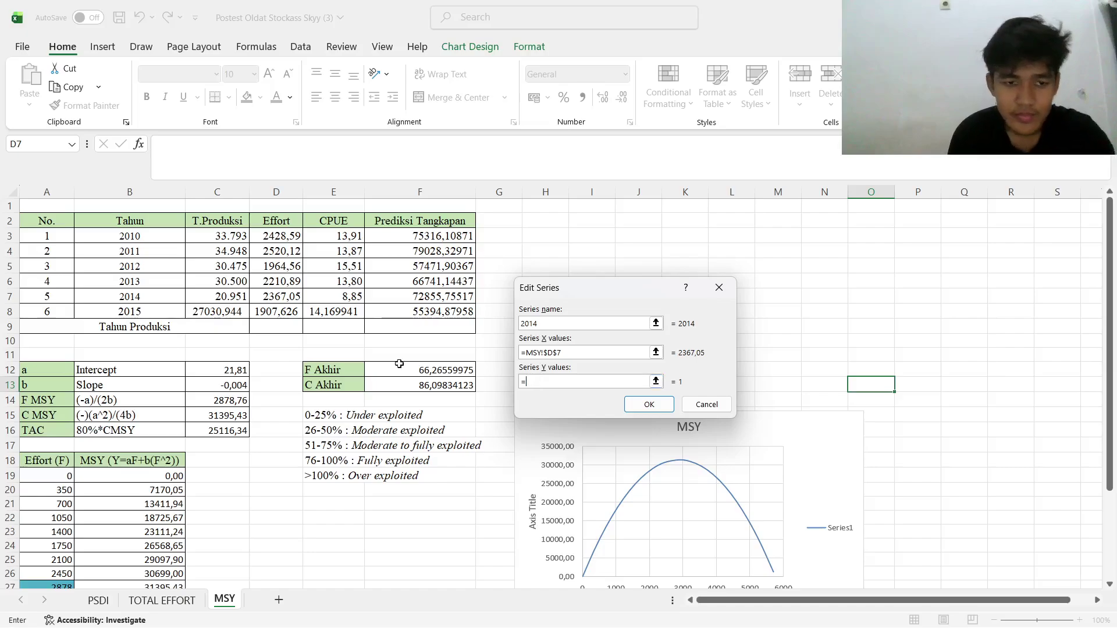
click(230, 298)
click(649, 405)
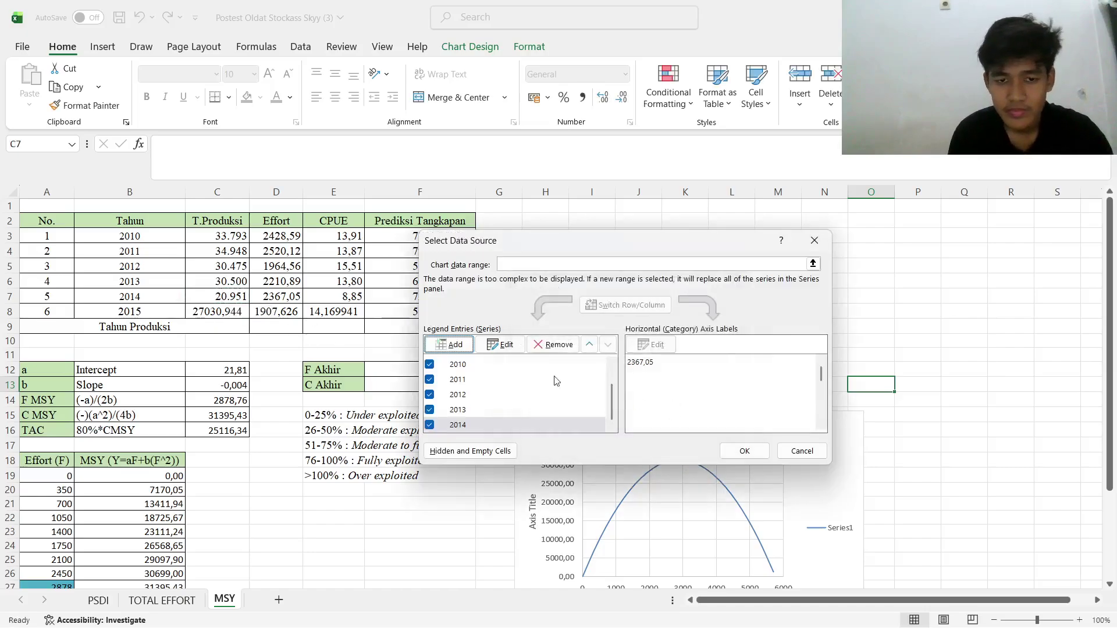
Add a data series named 2015 with effort D8 as X value and production C8 as Y value, and apply the chart's data source changes
click(449, 344)
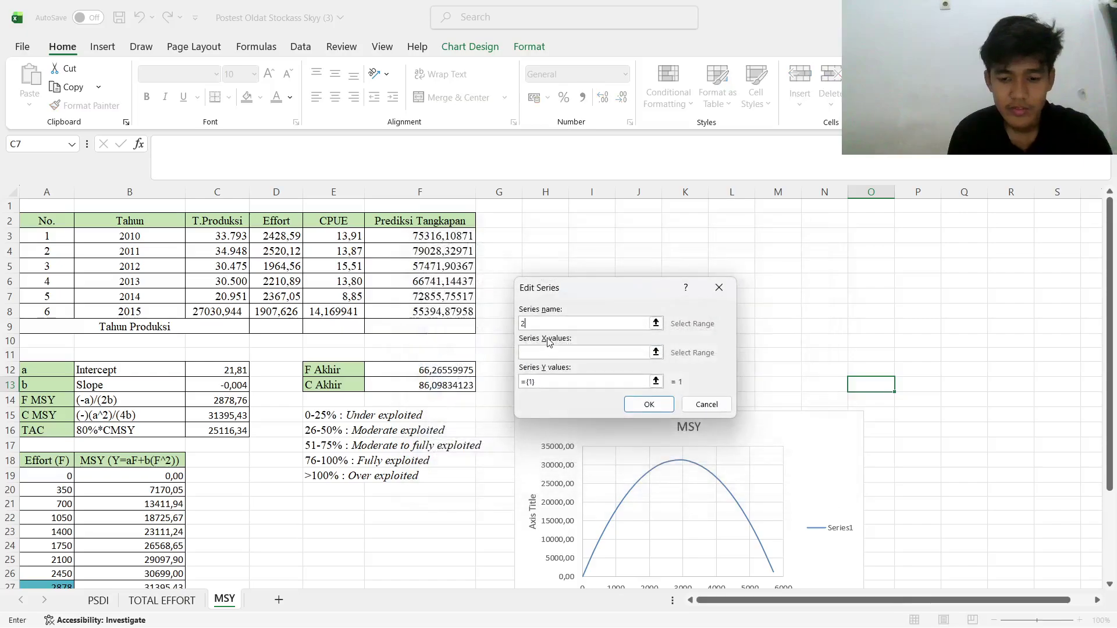
text(2015)
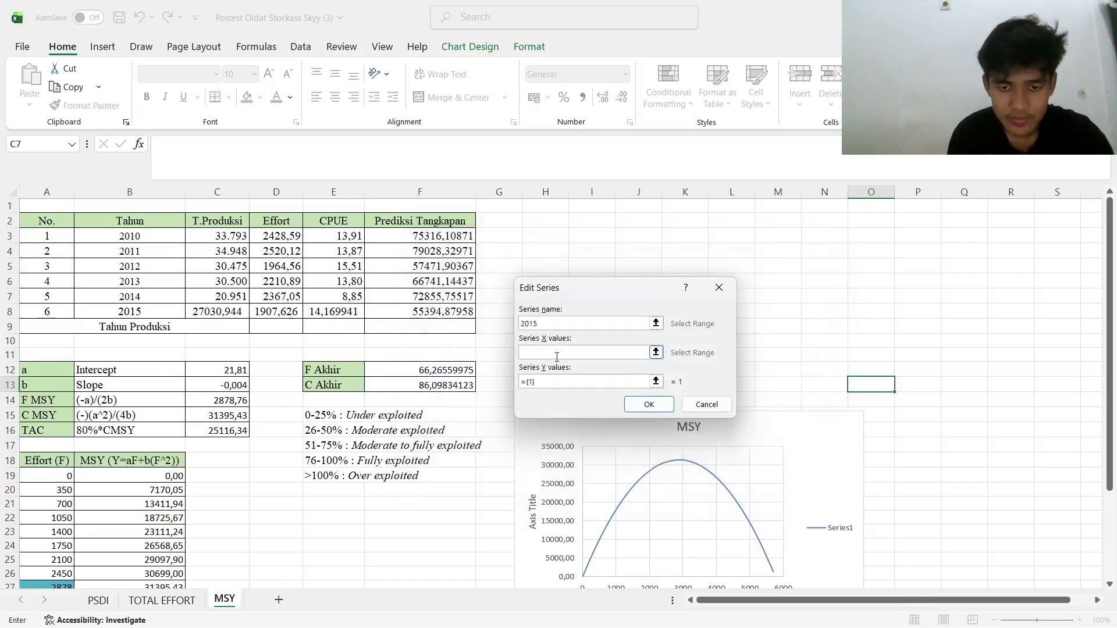
click(557, 354)
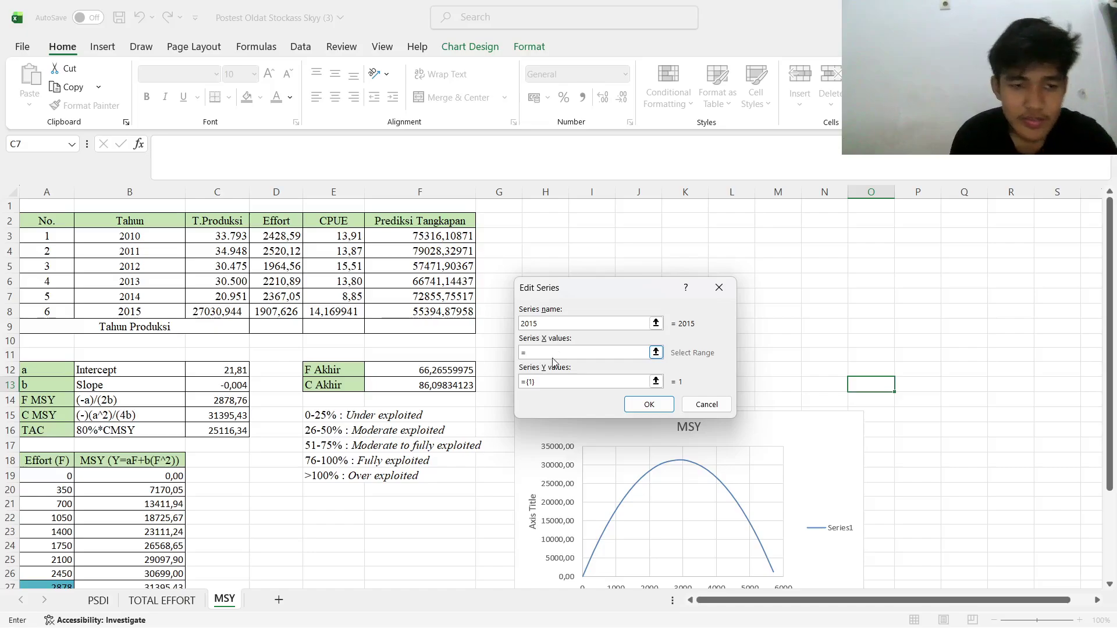
click(277, 312)
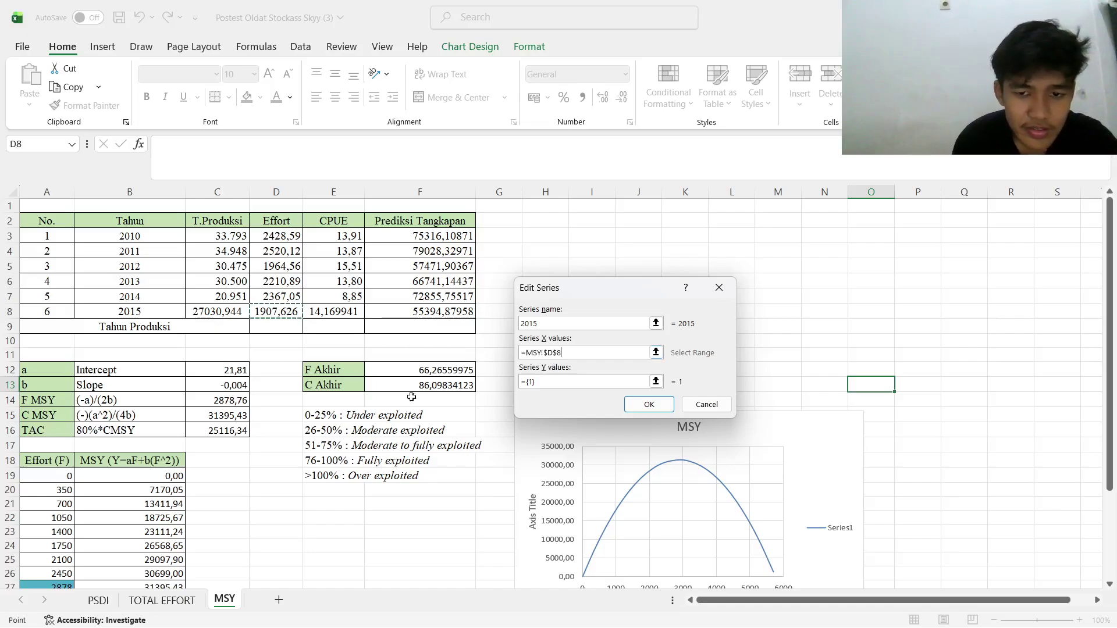
click(572, 378)
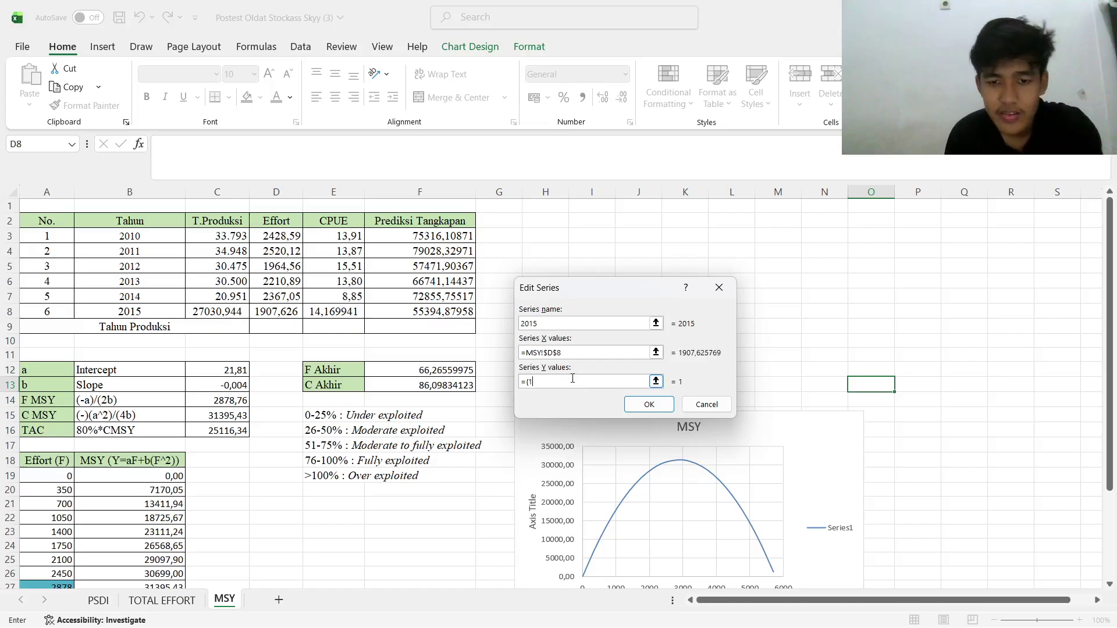
click(229, 313)
click(648, 404)
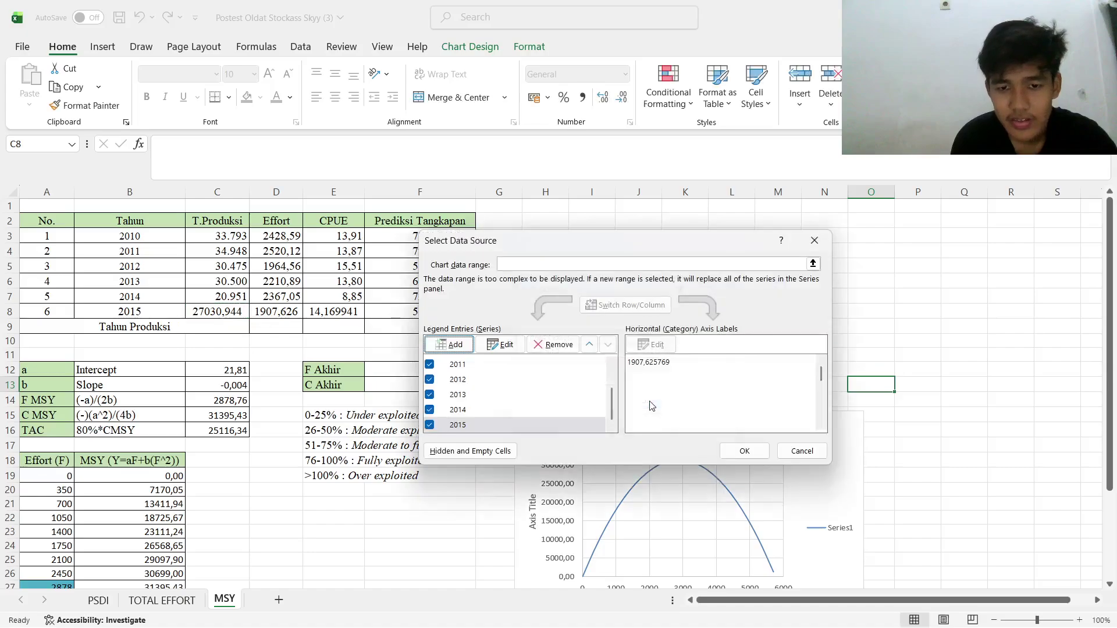
click(744, 451)
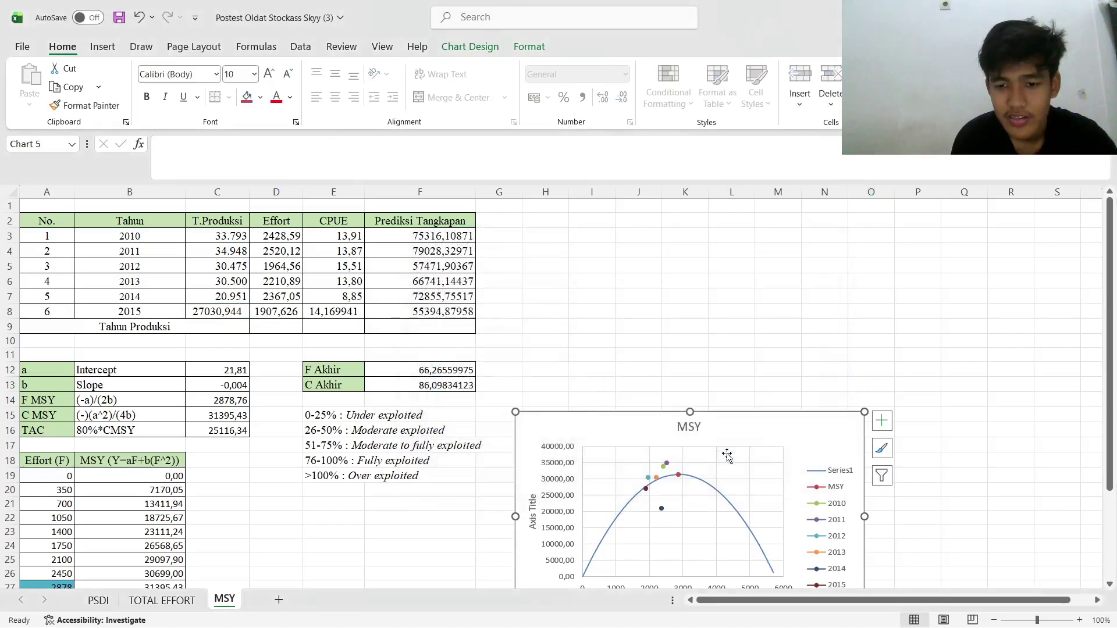
Change the MSY chart's horizontal axis title to FMSY
scroll(727, 458, down, 1)
scroll(780, 445, down, 2)
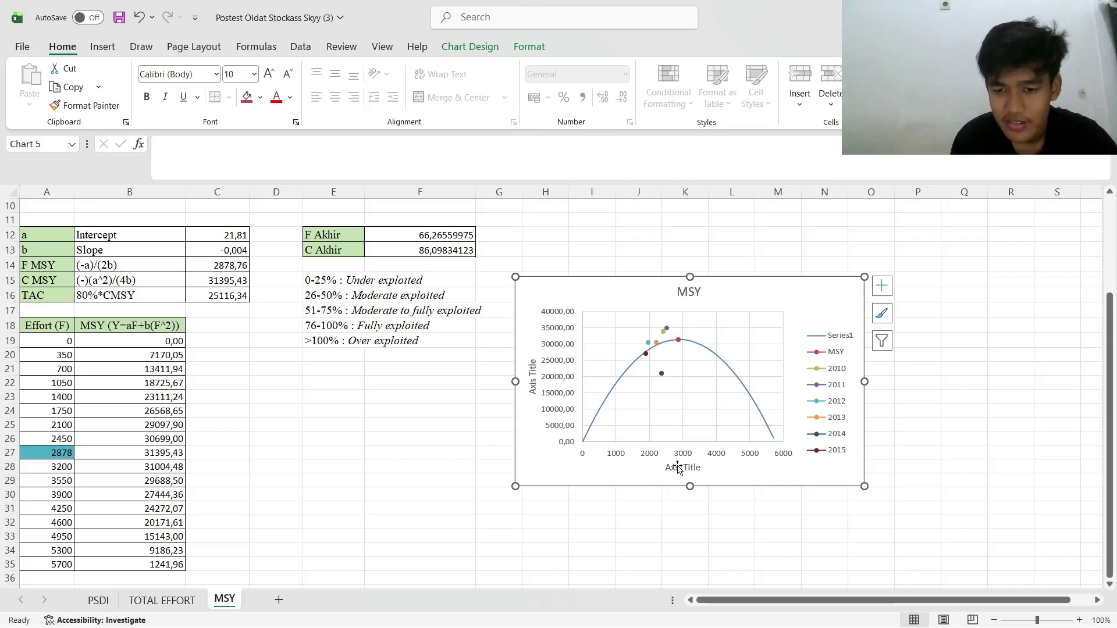
scroll(675, 465, up, 1)
click(687, 512)
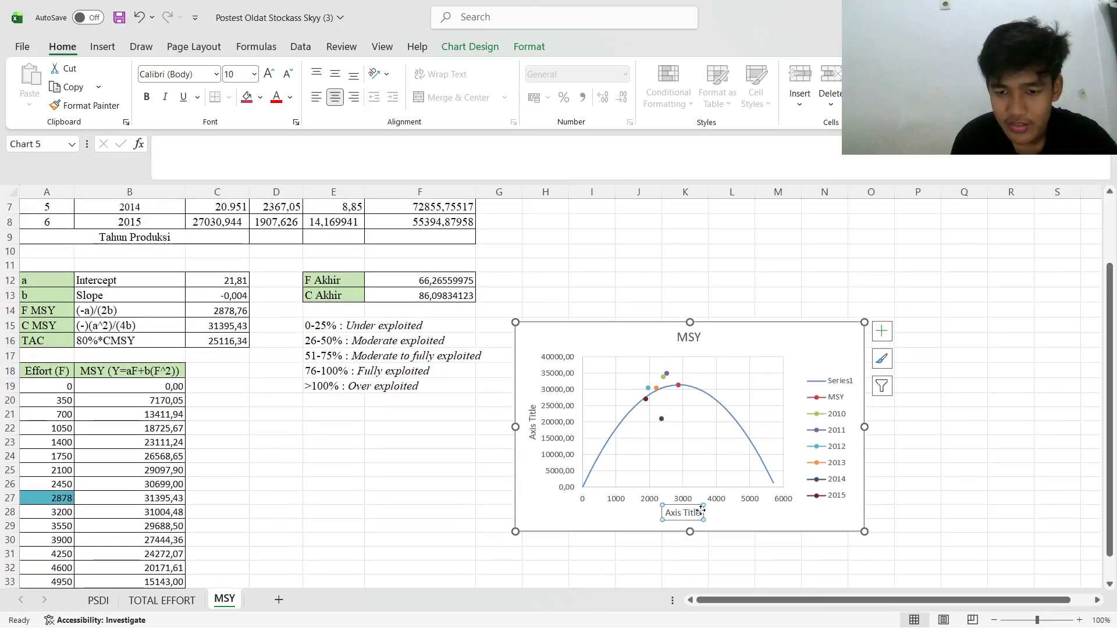
drag(702, 513, 673, 517)
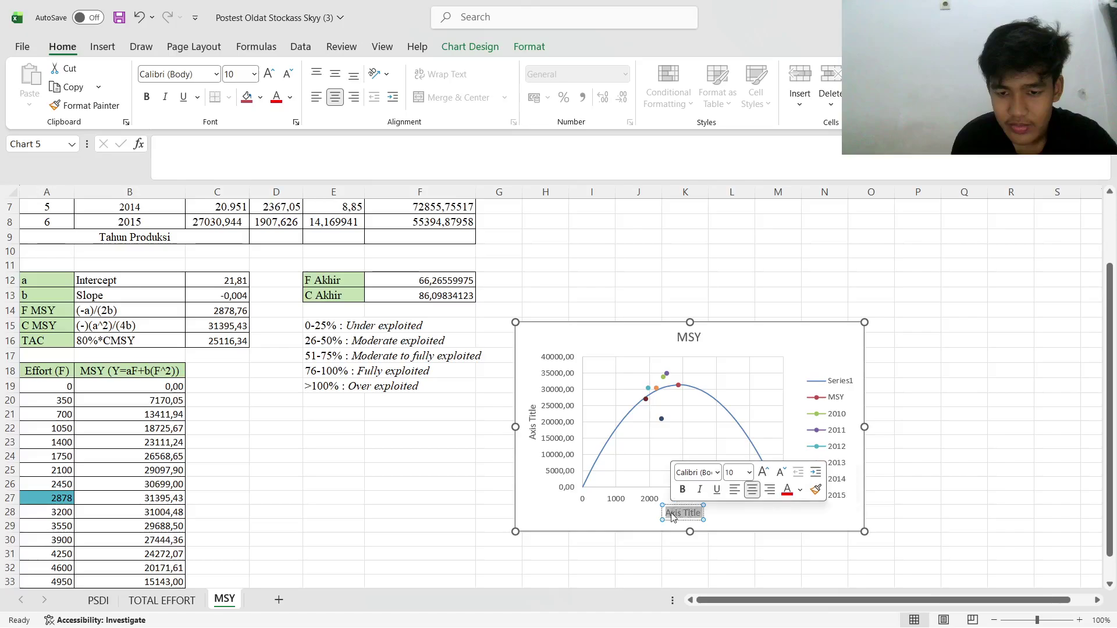
text(FMSY)
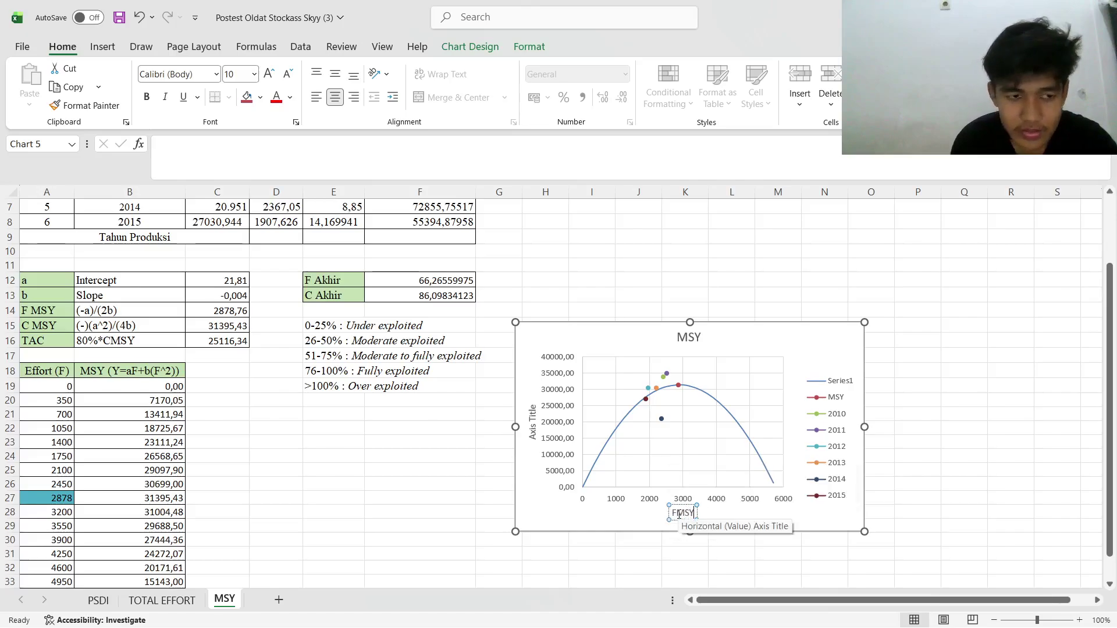
Change the MSY chart's vertical axis title to CMSY
click(533, 411)
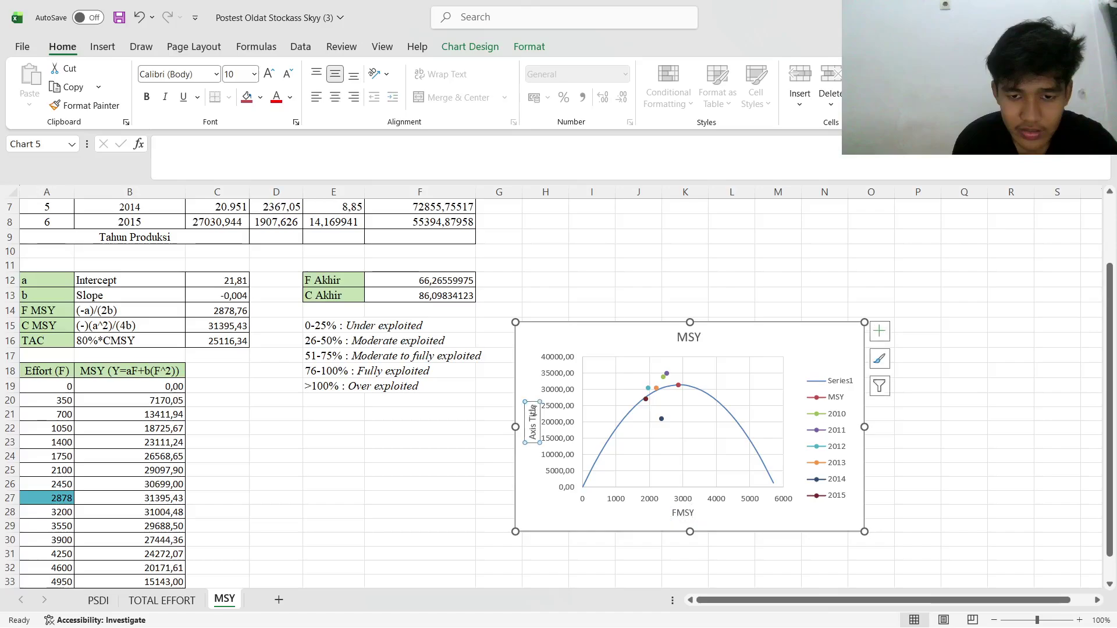
drag(533, 407, 533, 438)
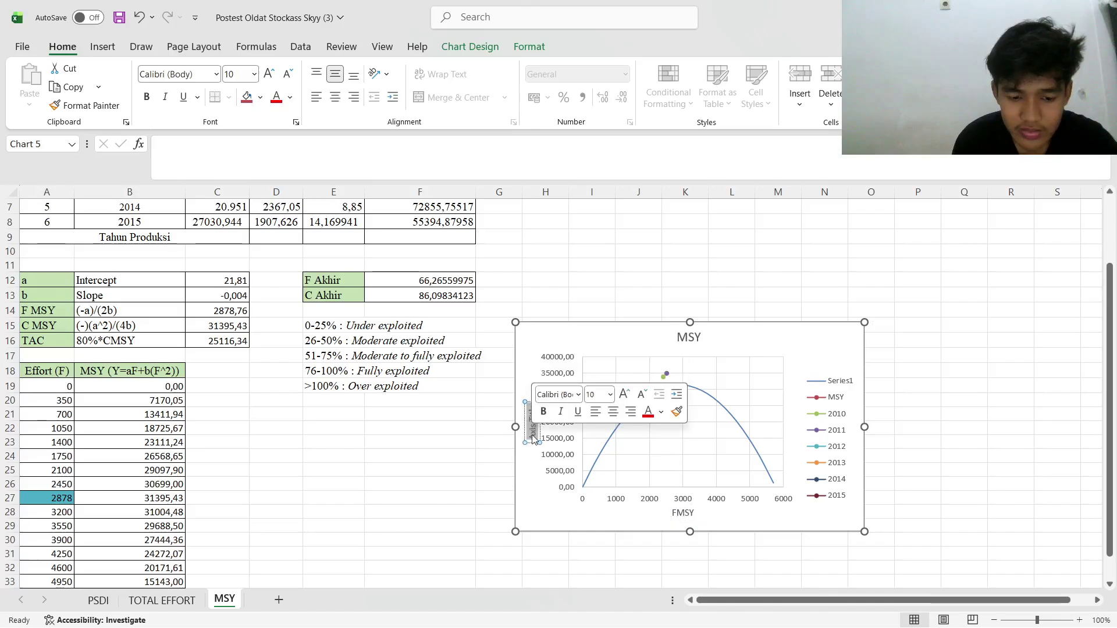
key(BackSpace)
text(CMSY)
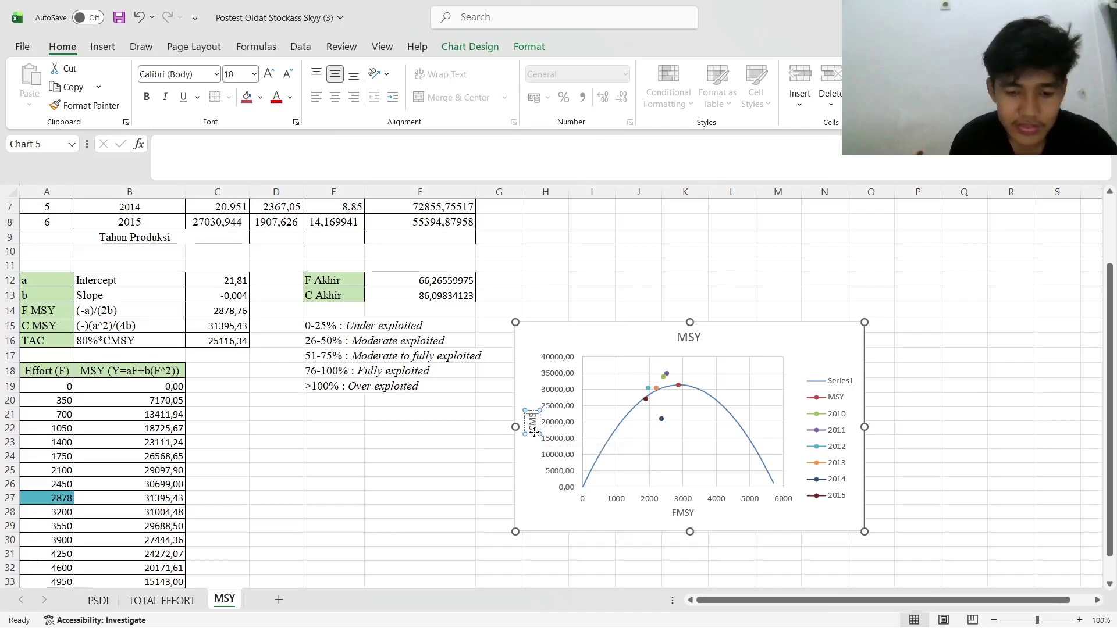
click(785, 280)
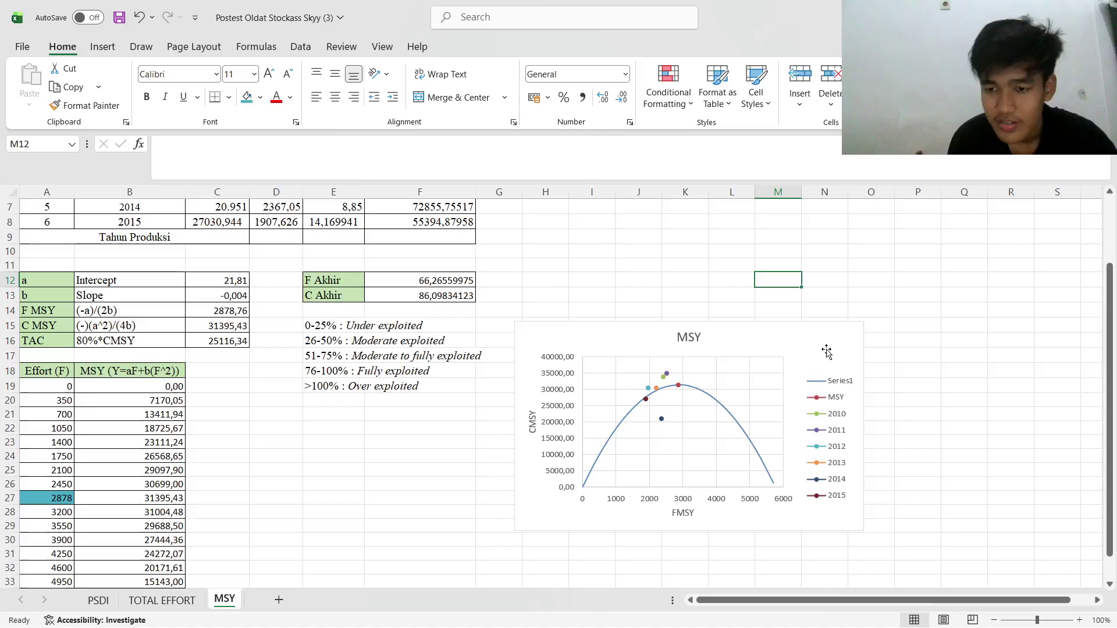
Move the MSY chart up to about row 12 and delete the Series1 entry from its legend
drag(809, 356, 818, 312)
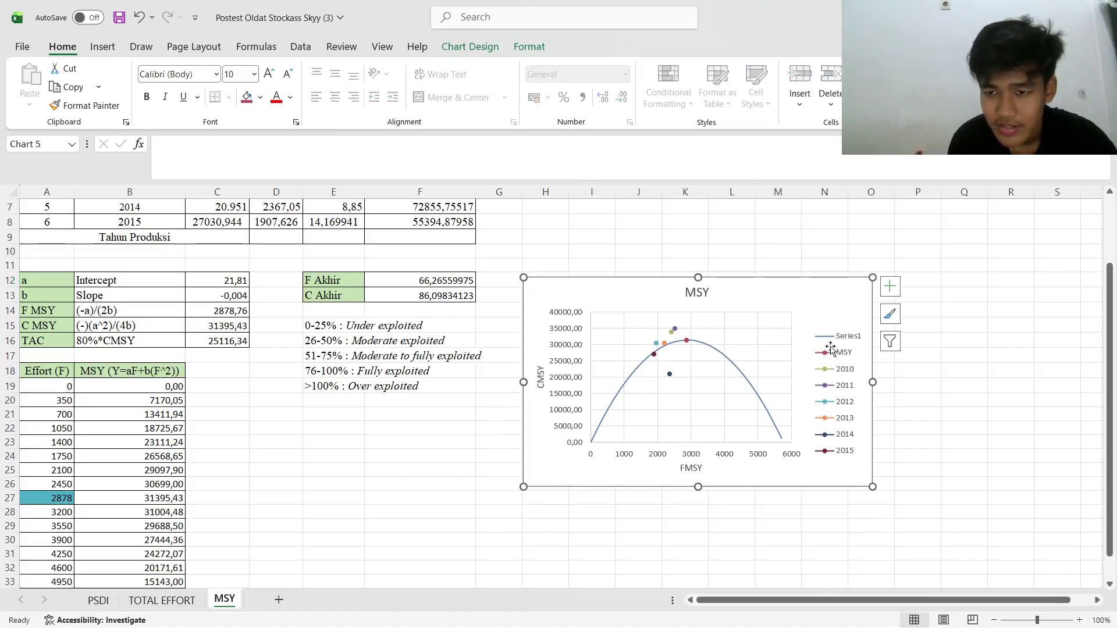
click(833, 336)
click(842, 337)
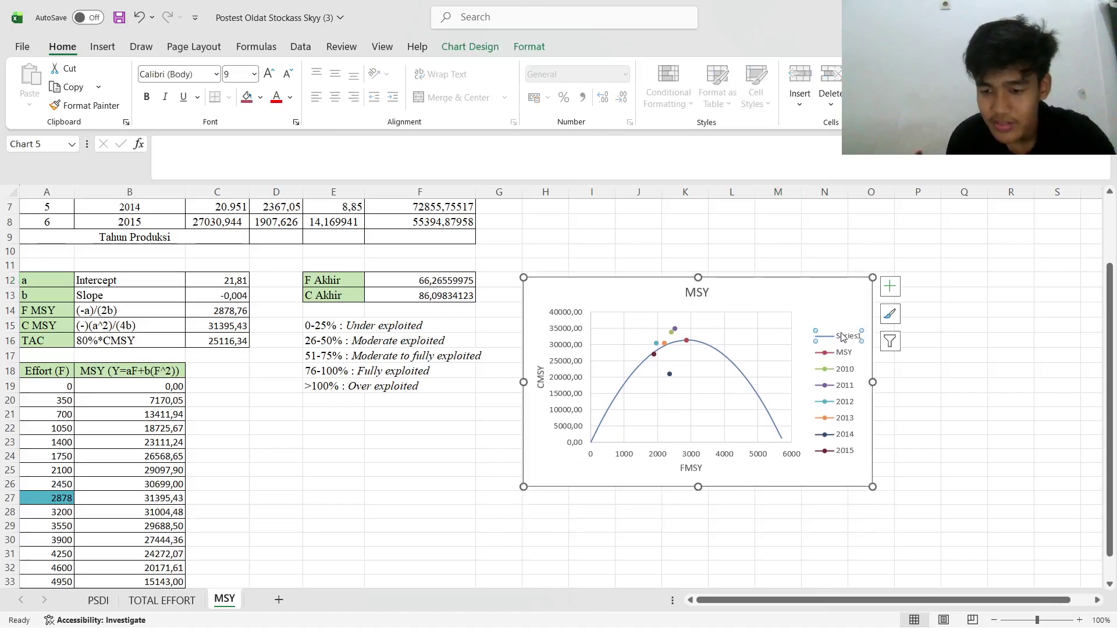
key(Delete)
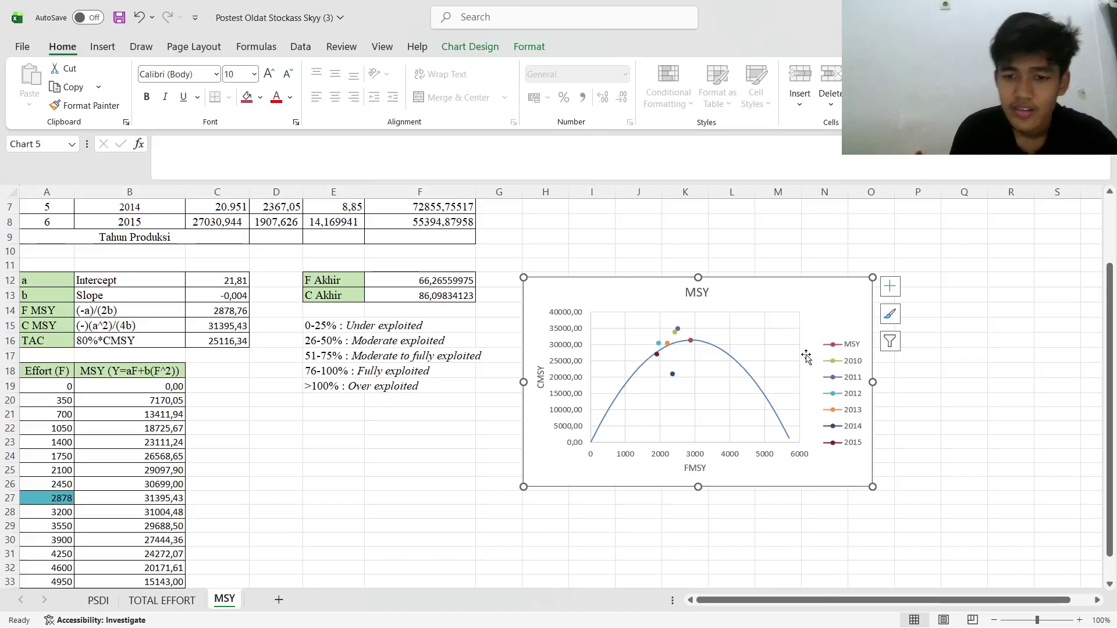
Draw a straight horizontal line from the MSY point to the chart's vertical axis and apply the medium-weight red theme line style
click(111, 49)
click(229, 68)
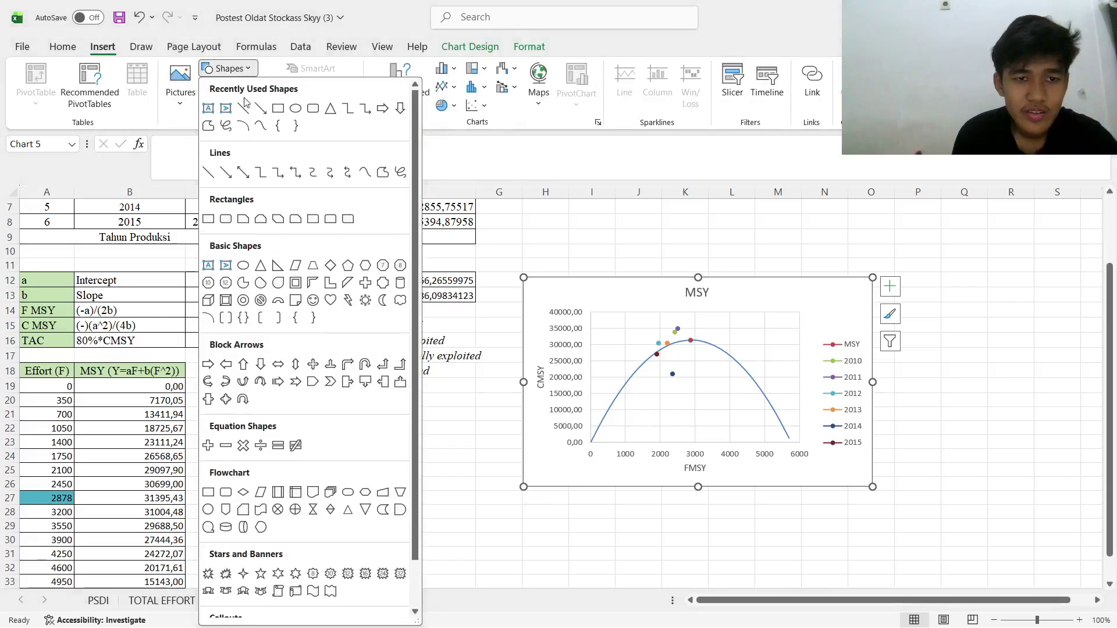
click(245, 107)
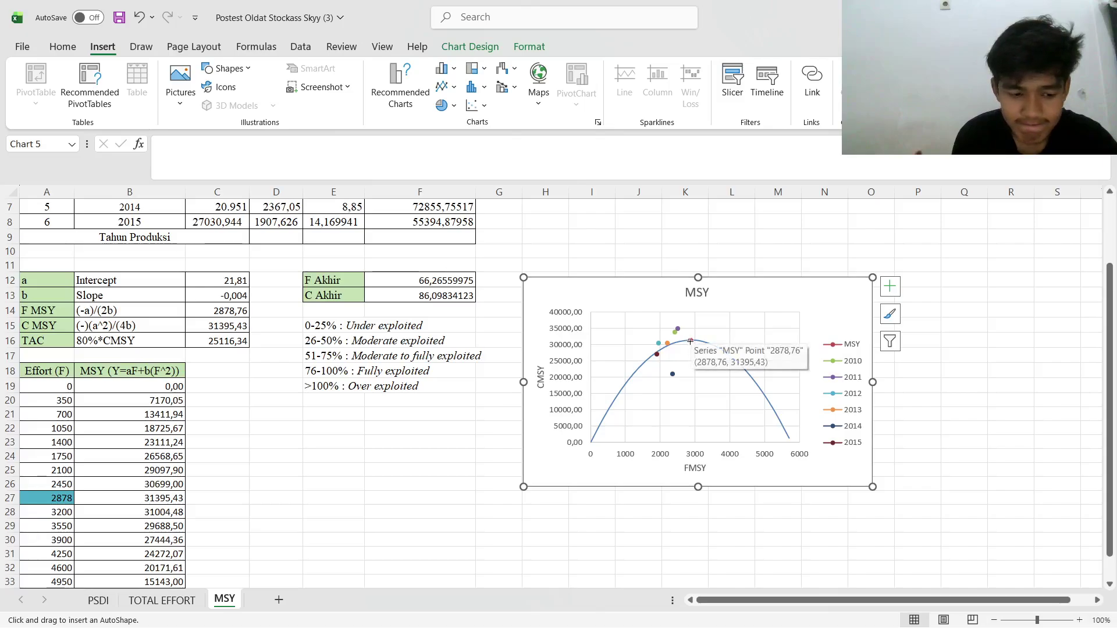
drag(691, 341, 591, 342)
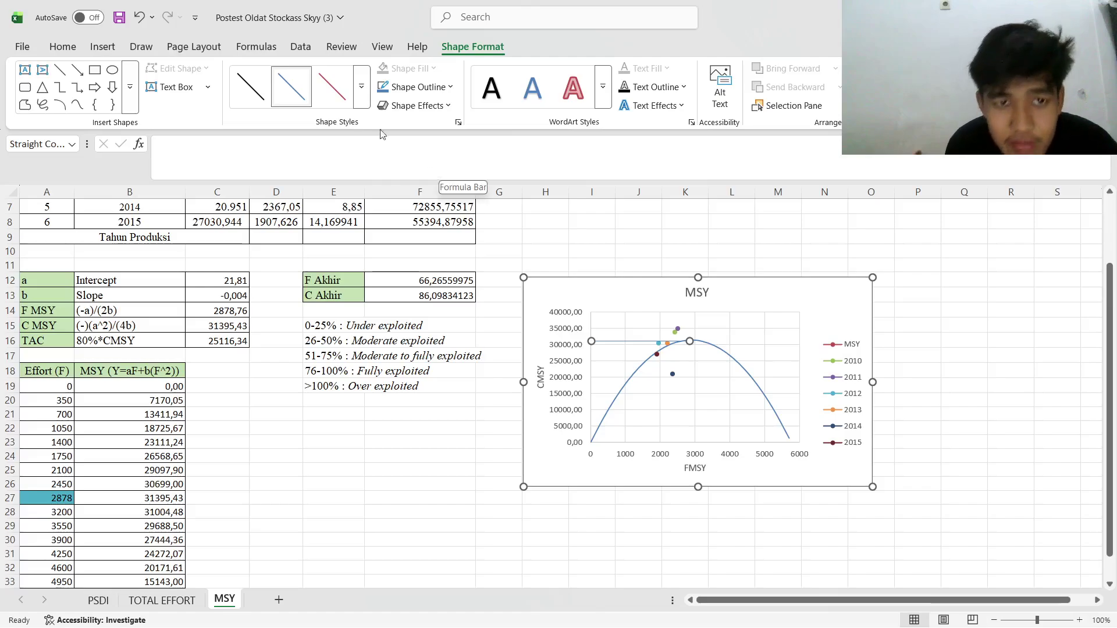
click(362, 87)
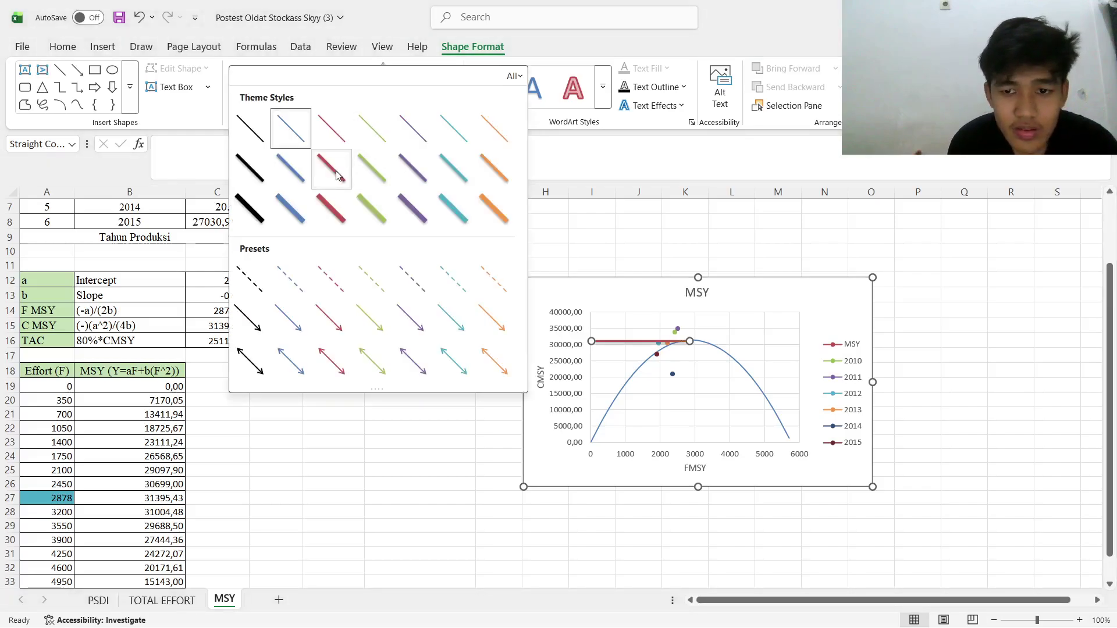
click(336, 175)
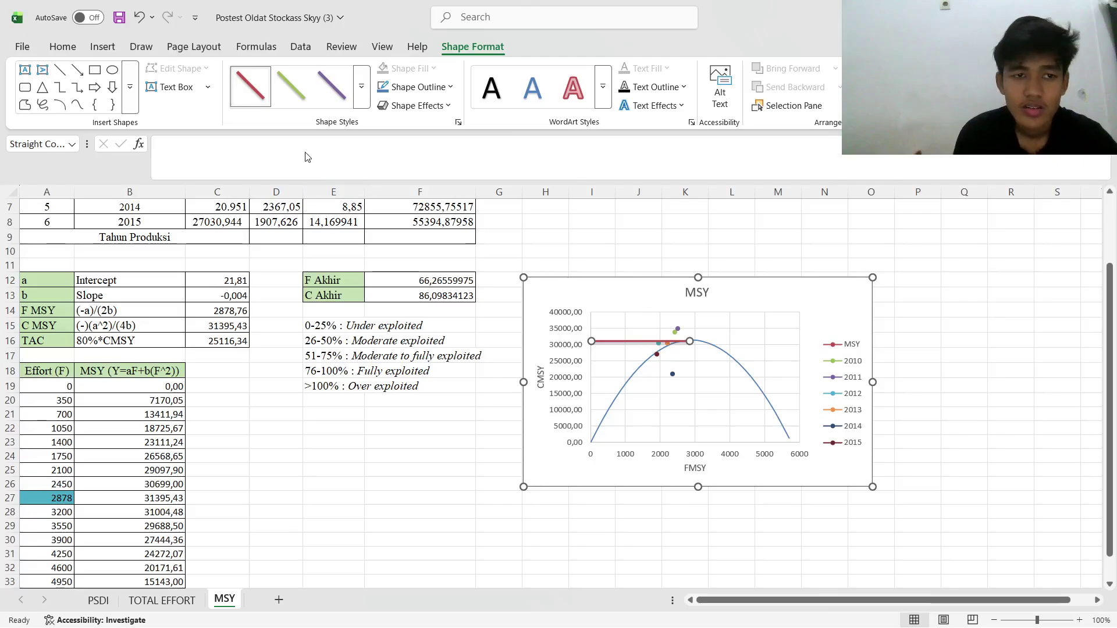
Draw a straight vertical line from the MSY point down to the chart's horizontal axis and apply the medium-weight orange theme line style
click(102, 49)
click(228, 69)
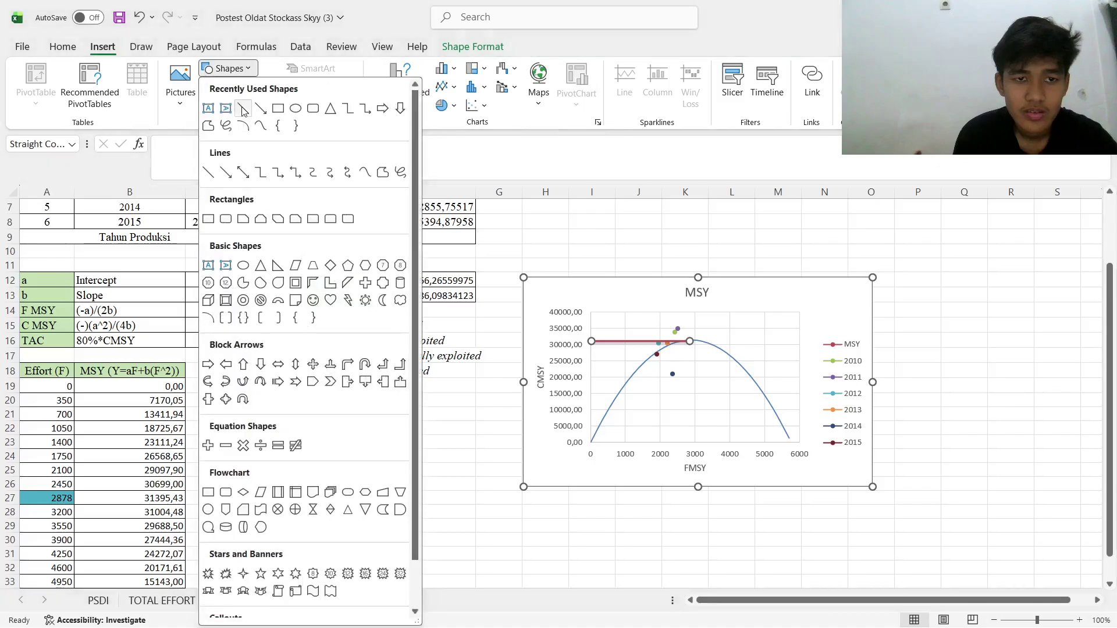
click(243, 111)
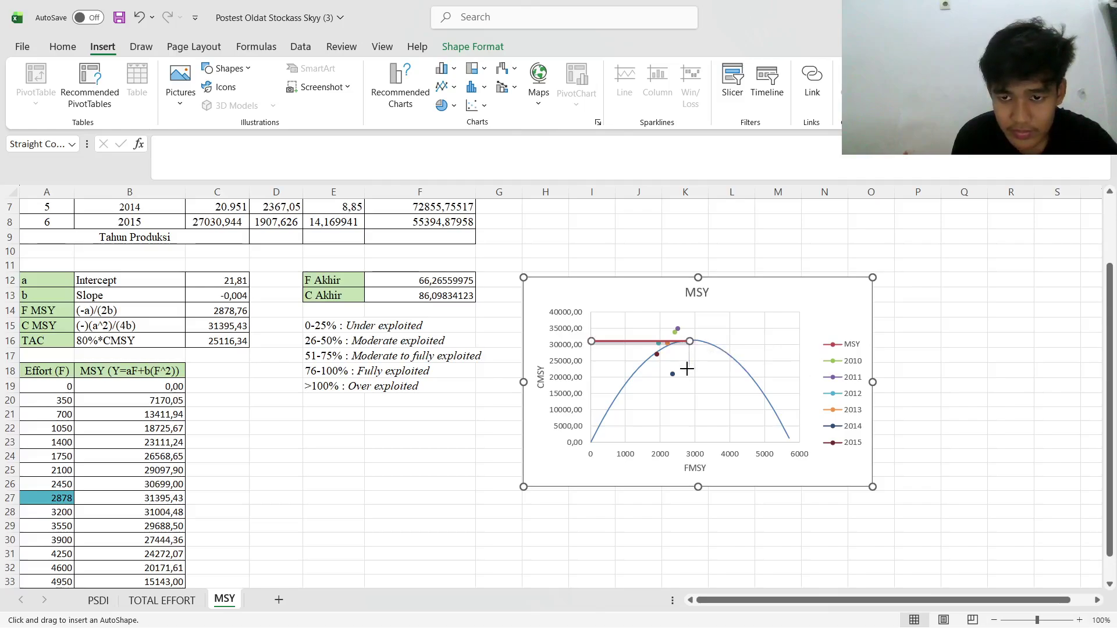
drag(689, 418, 689, 444)
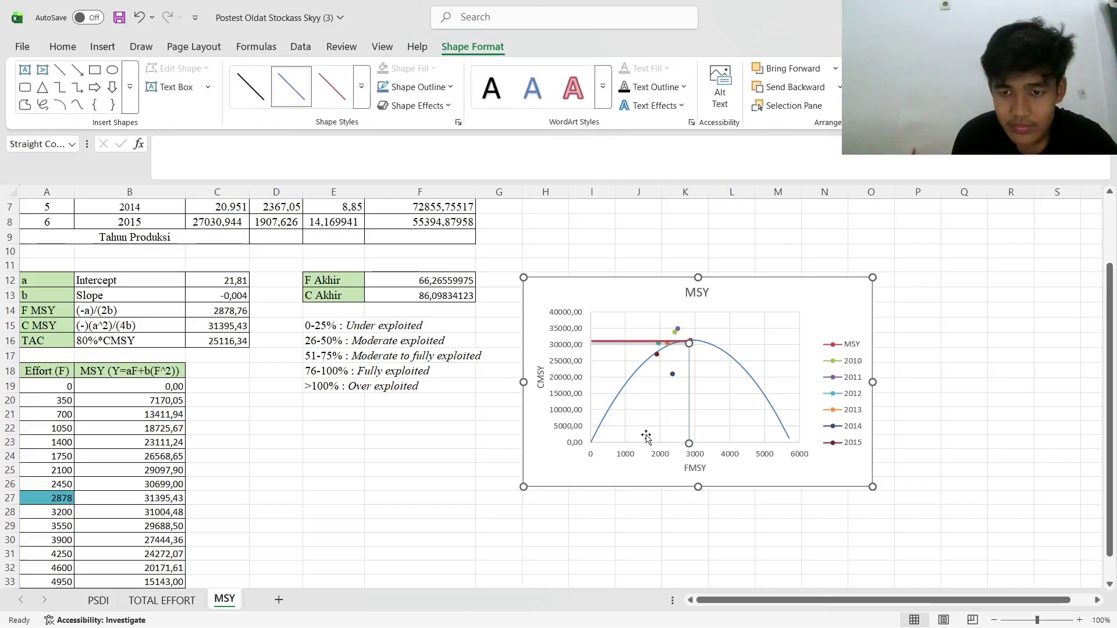
click(361, 96)
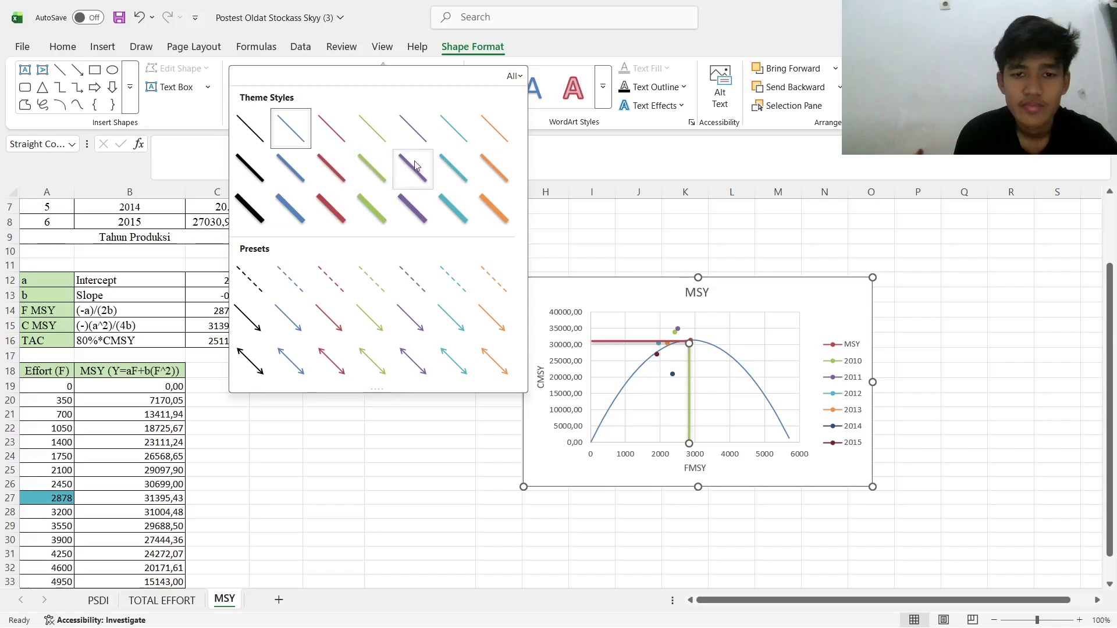
click(489, 168)
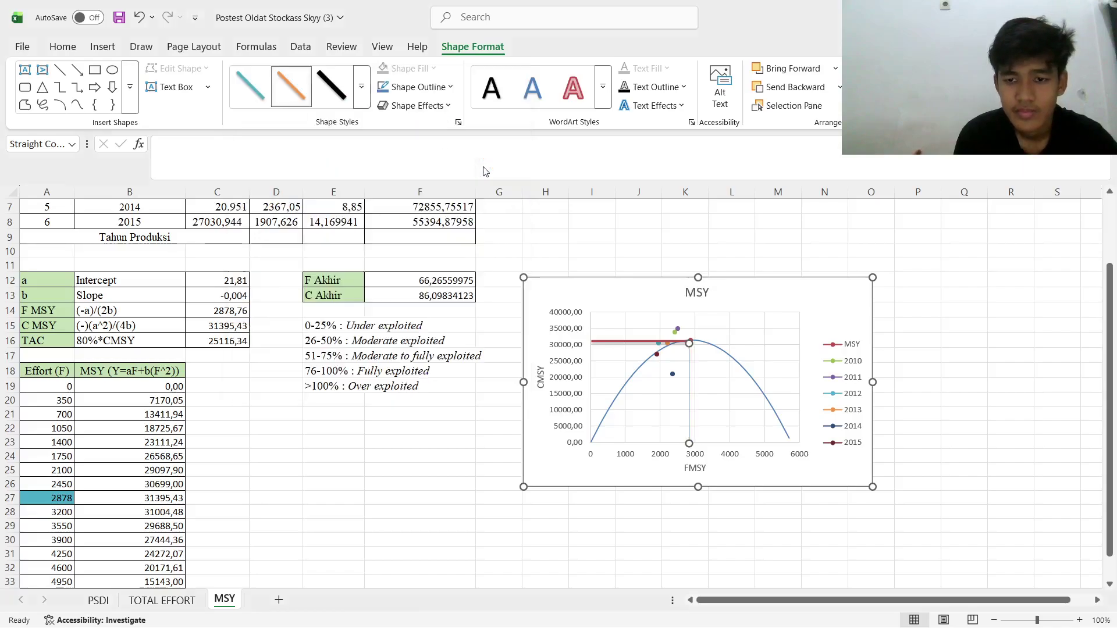
click(926, 295)
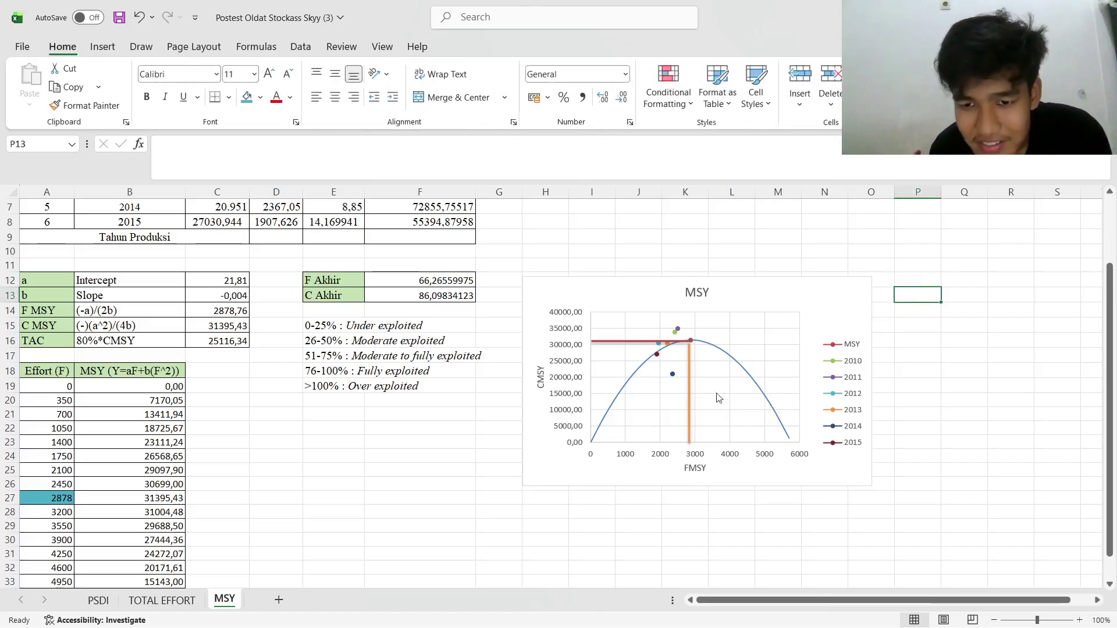
Adjust the upper end of the orange vertical line so it meets the MSY point
click(690, 349)
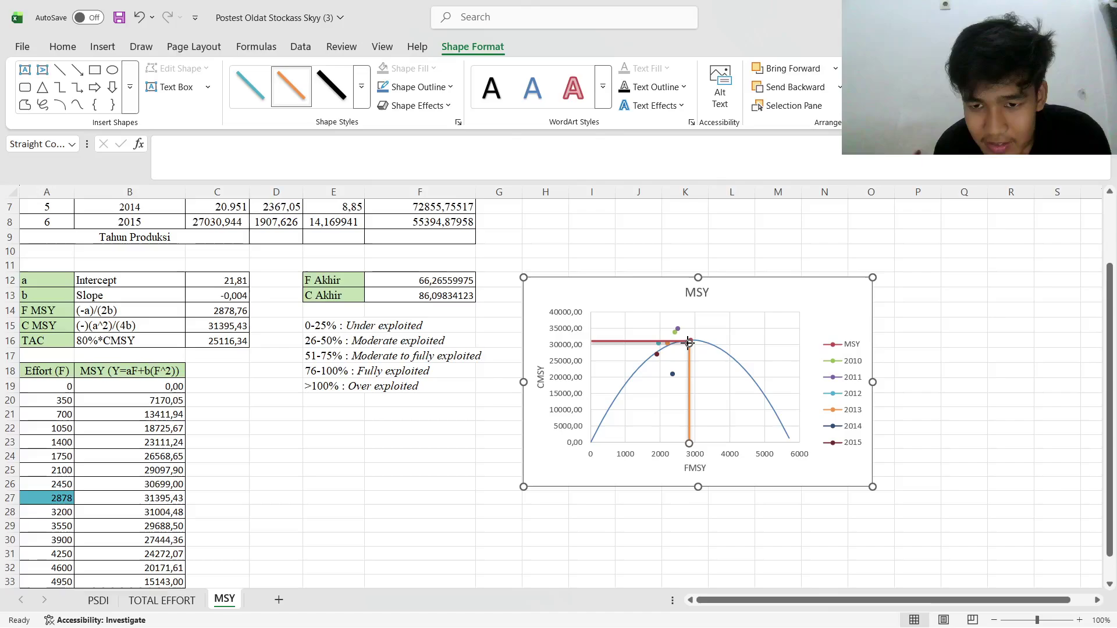
drag(689, 343, 691, 341)
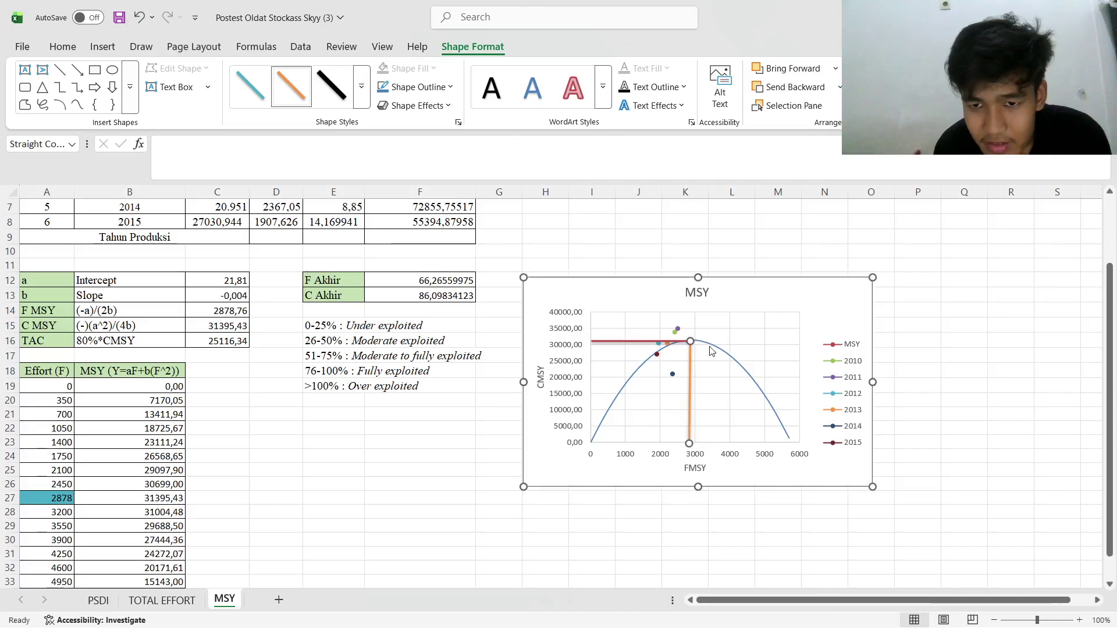
click(909, 315)
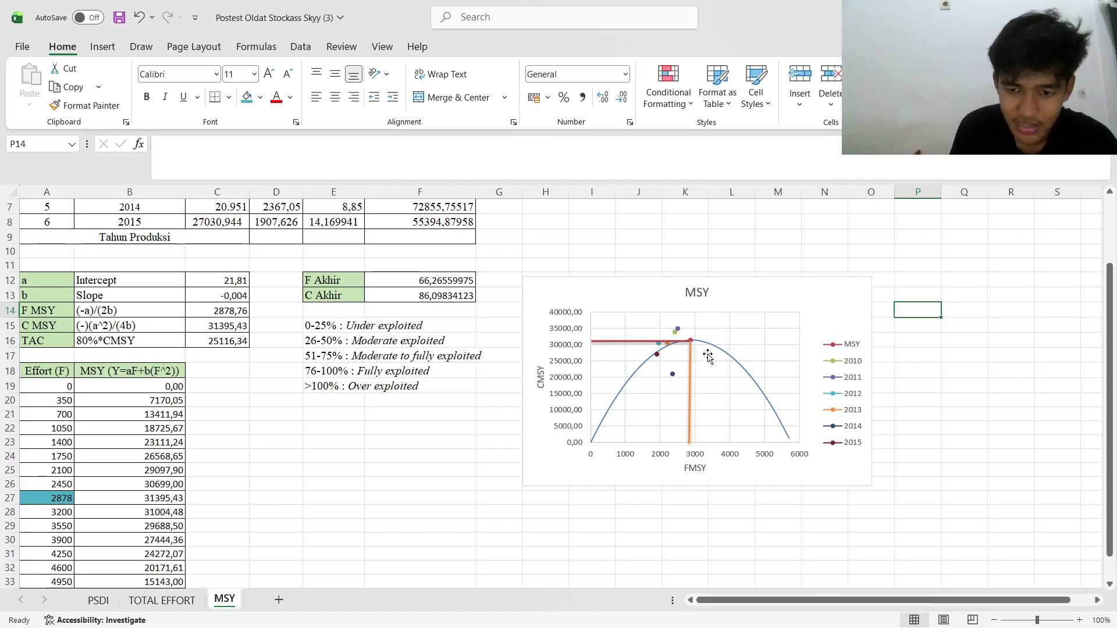
mouse_move(718, 348)
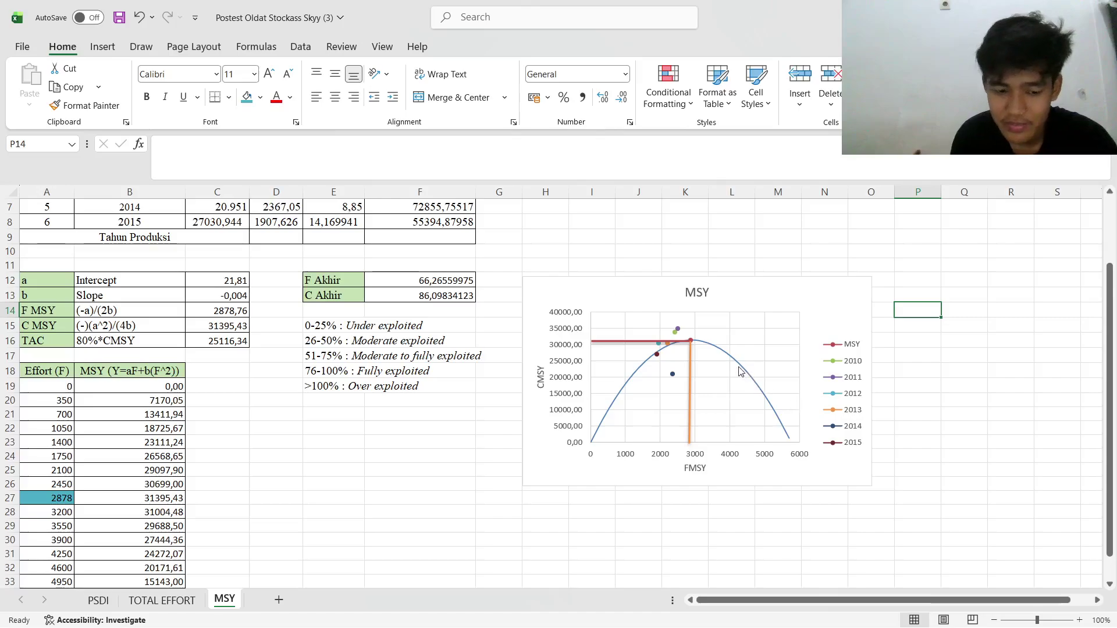
mouse_move(740, 372)
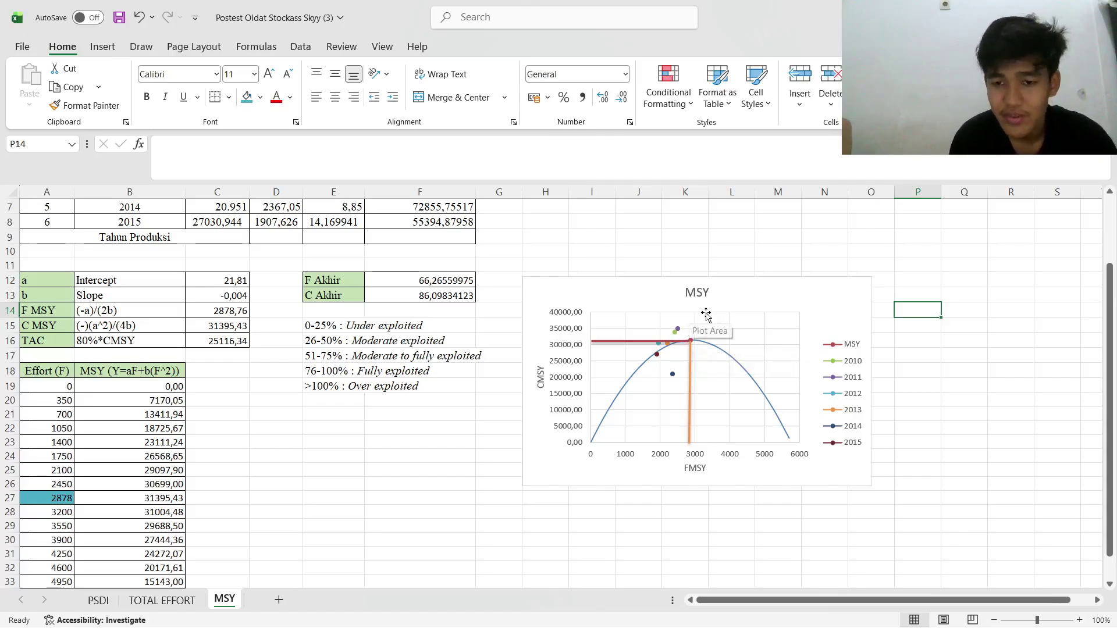
click(675, 238)
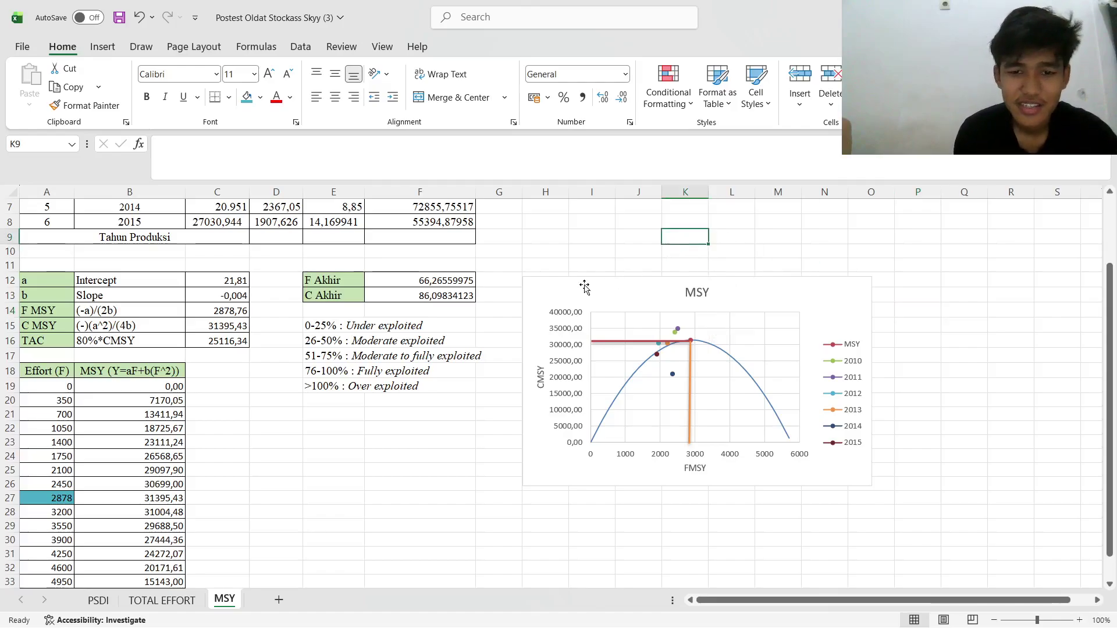
scroll(584, 288, down, 3)
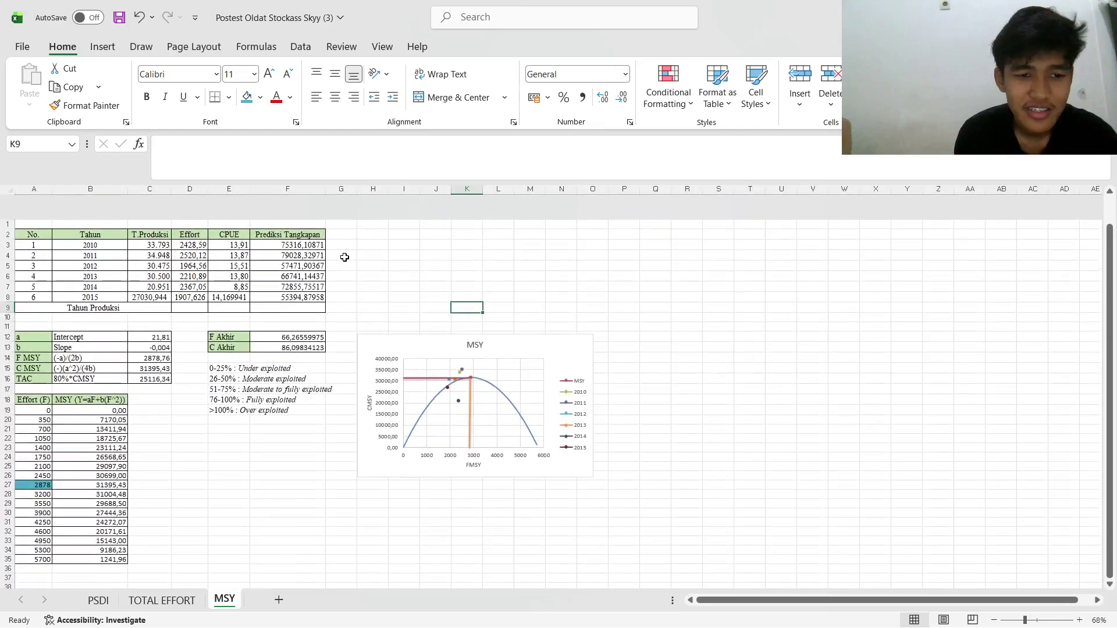
click(387, 274)
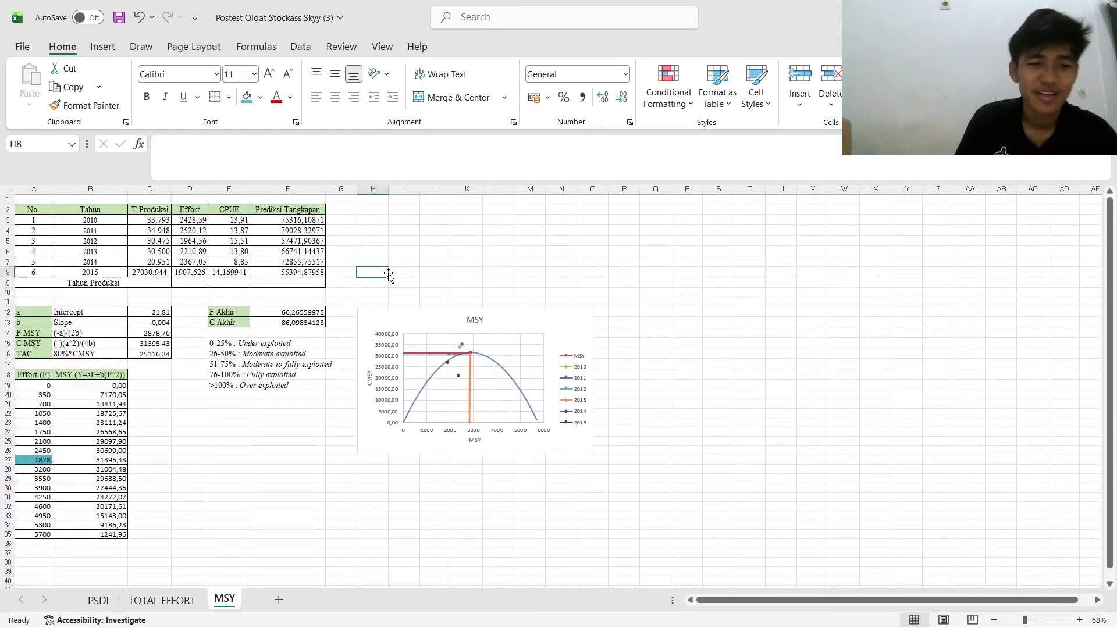